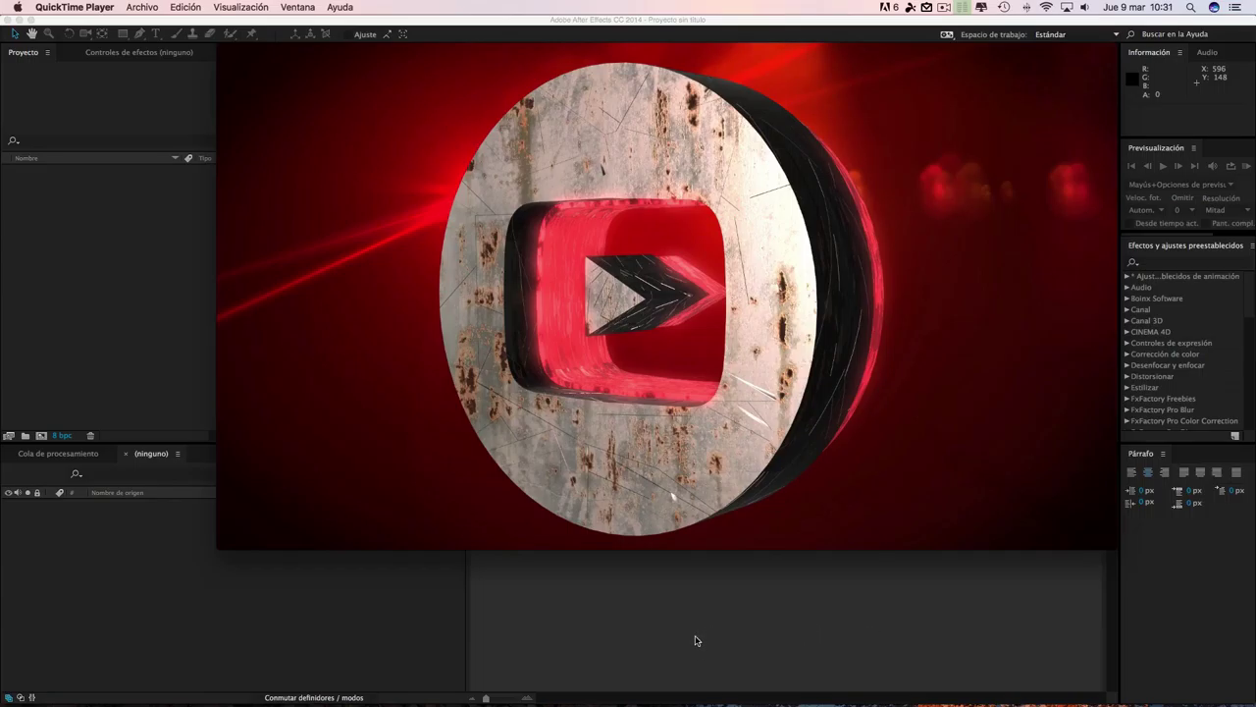
- Play the finished rusty YouTube logo video, rewind it to about 00:08, then close it
key("space")
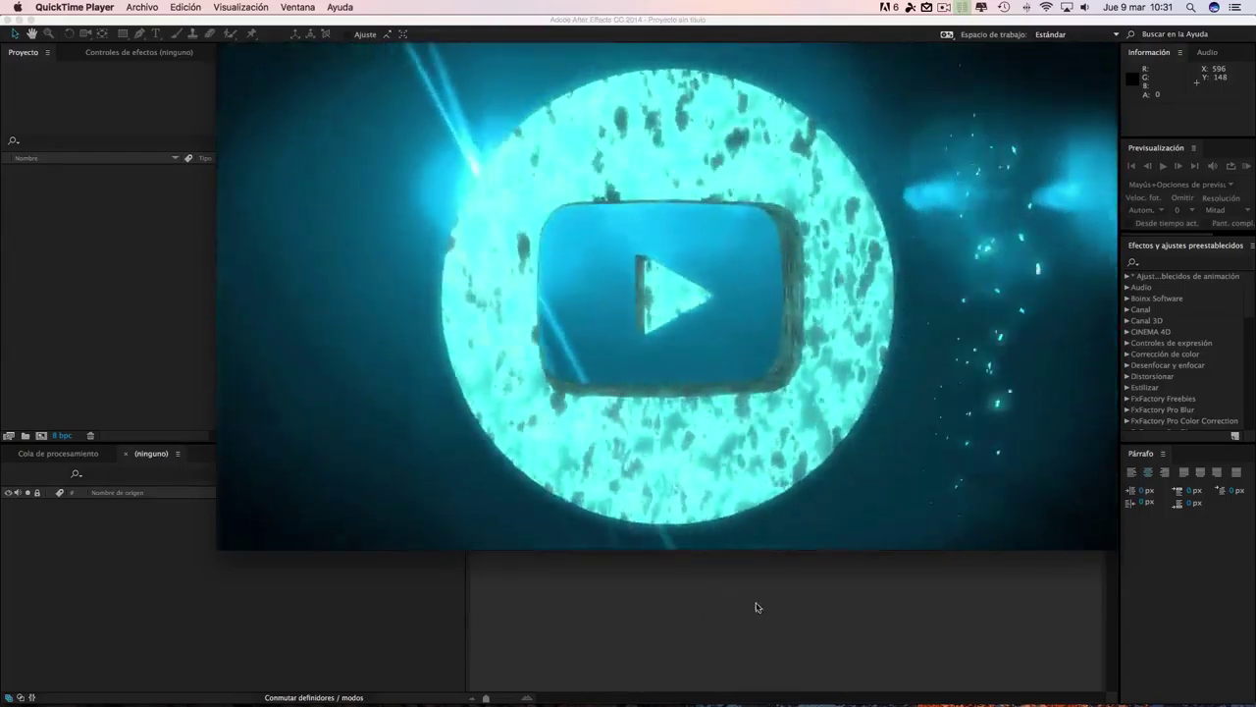
left_click_drag(772, 469, 681, 471)
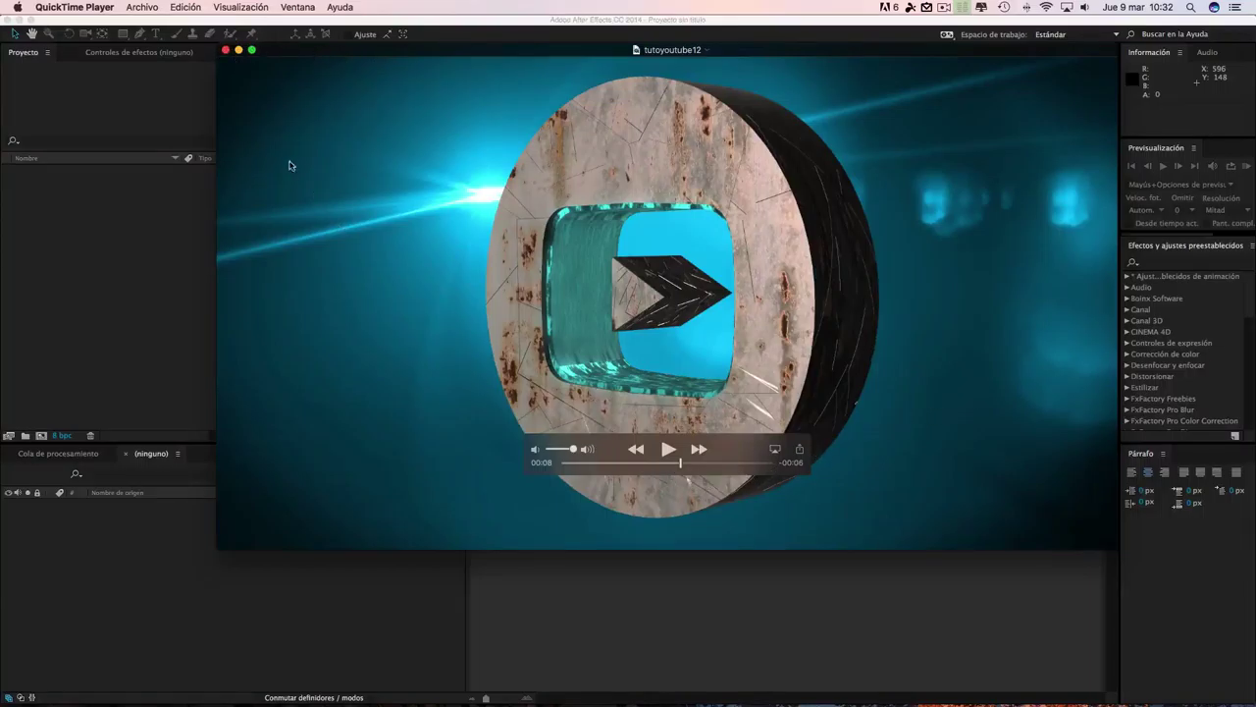
left_click(226, 50)
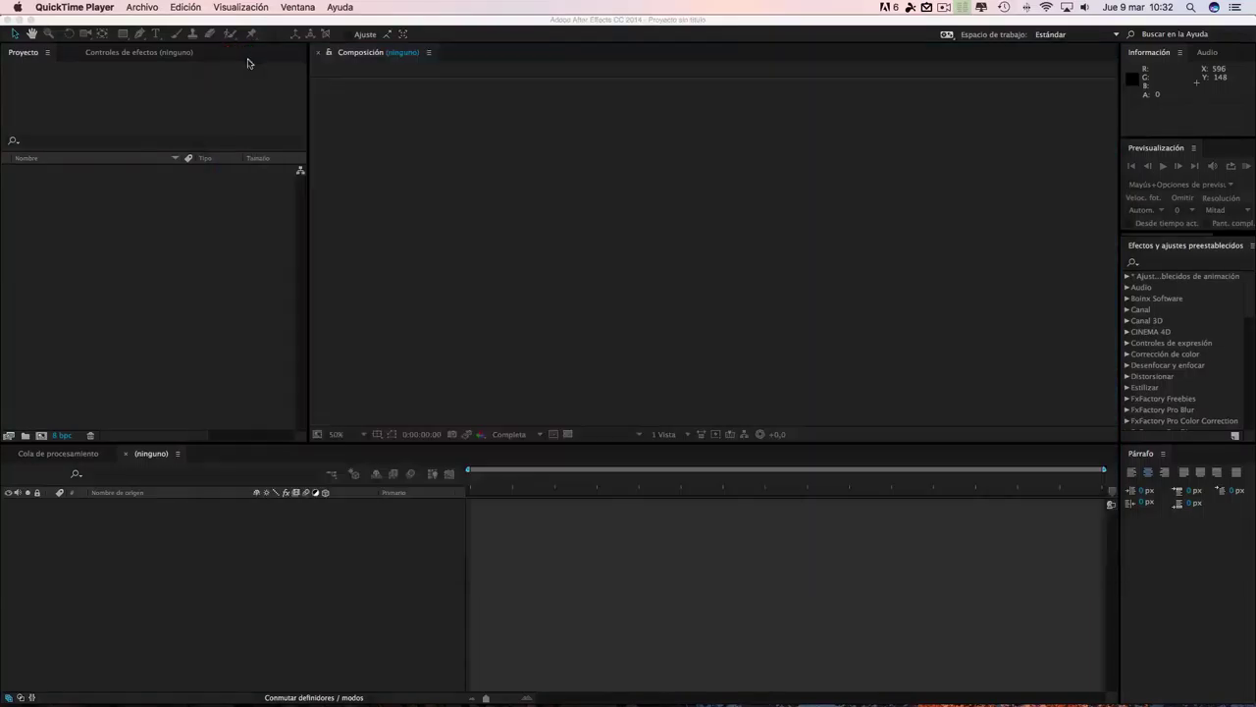
- Leave QuickTime and bring After Effects to the front
left_click(145, 8)
mouse_move(190, 8)
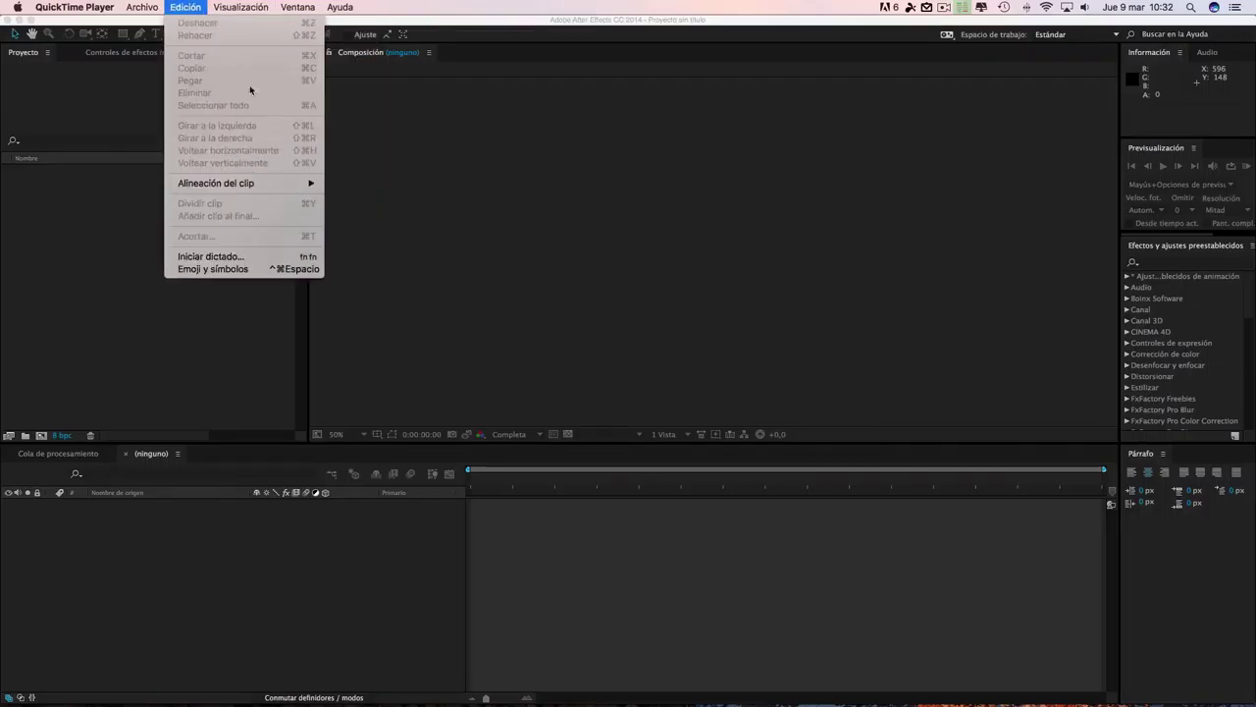
left_click(432, 308)
- Create Comp 1 at 1920×1080, 25 fps with a 7-second duration
left_click(125, 7)
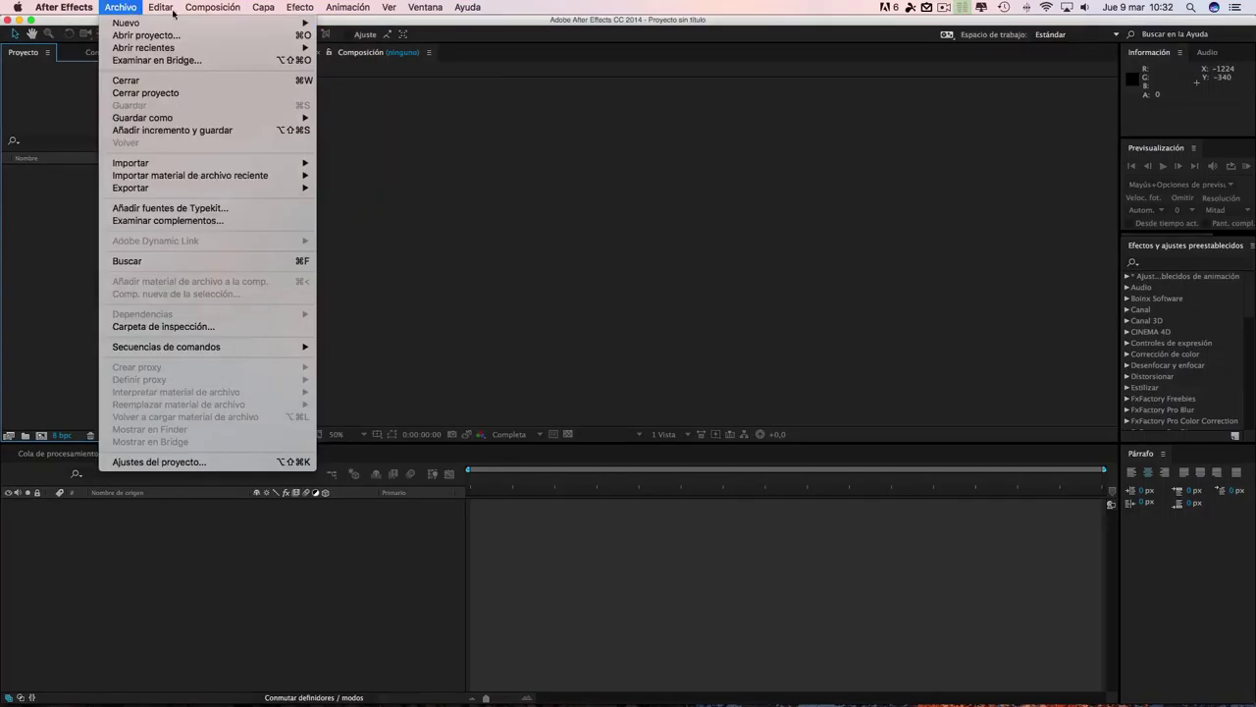
mouse_move(212, 7)
key("super+n")
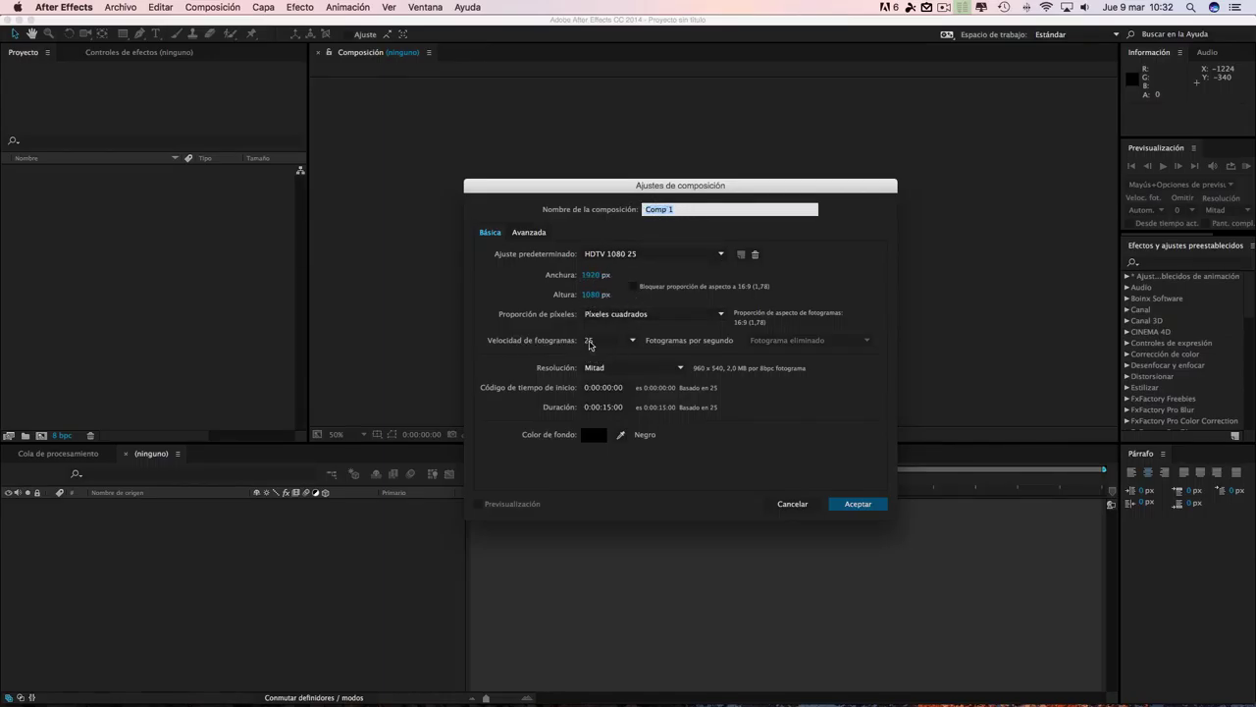
double_click(606, 406)
type("10")
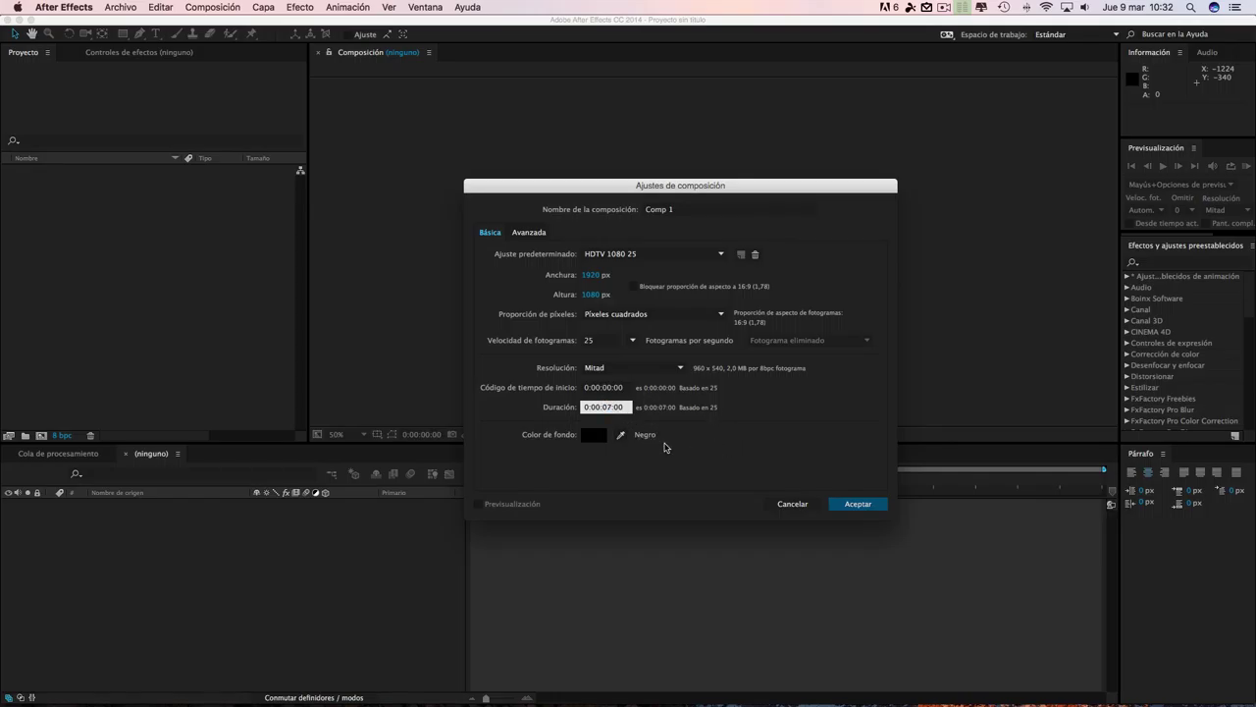
left_click(856, 504)
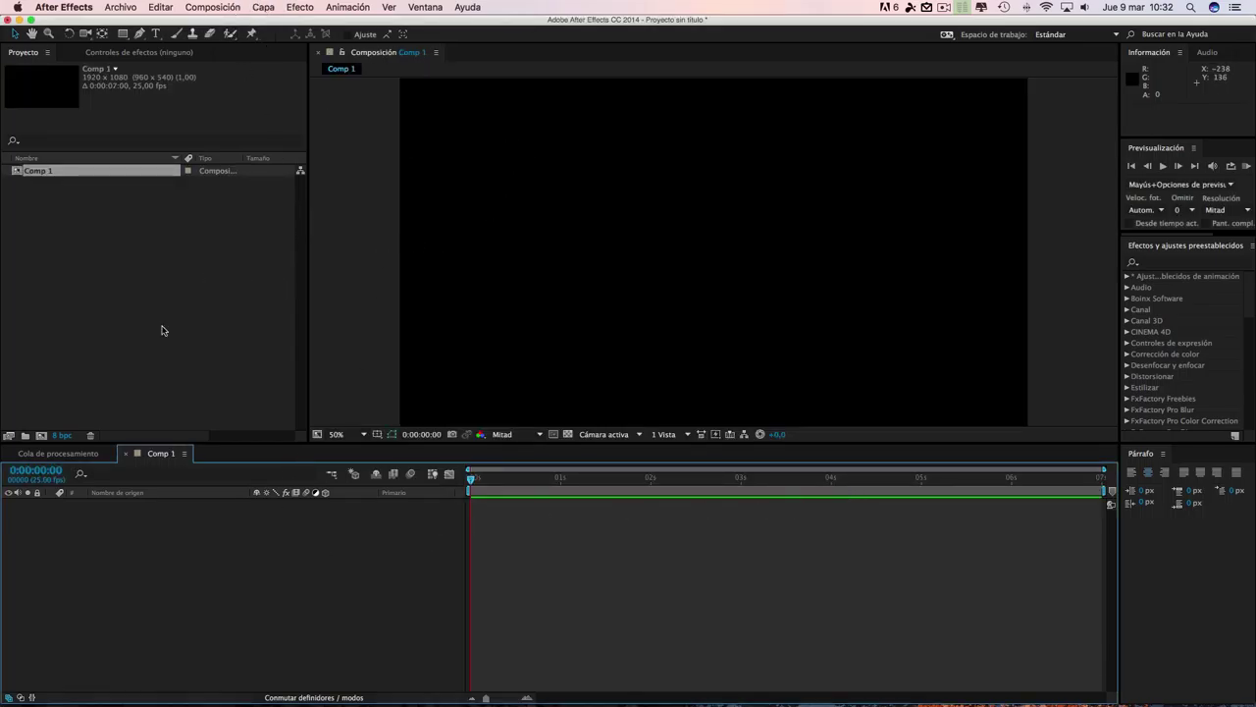
- Use Mission Control to return to After Effects, then switch to the Freepik desktop in Safari
key("ctrl+Up")
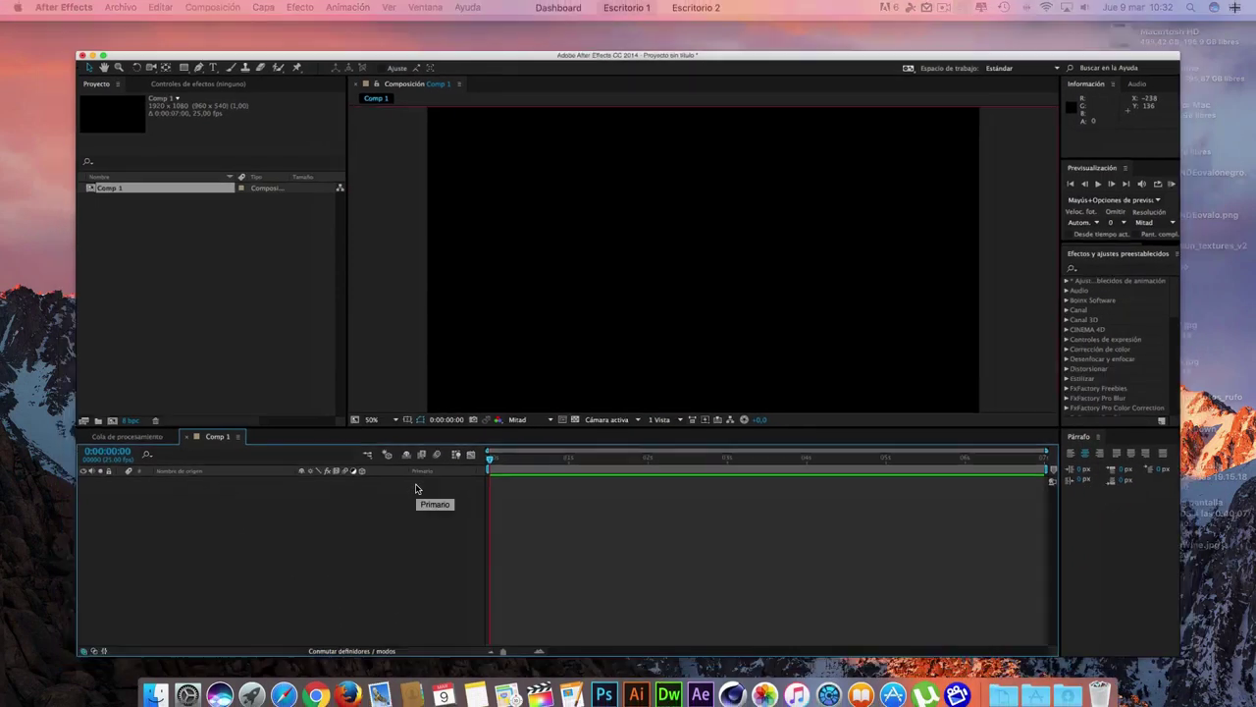
left_click(316, 273)
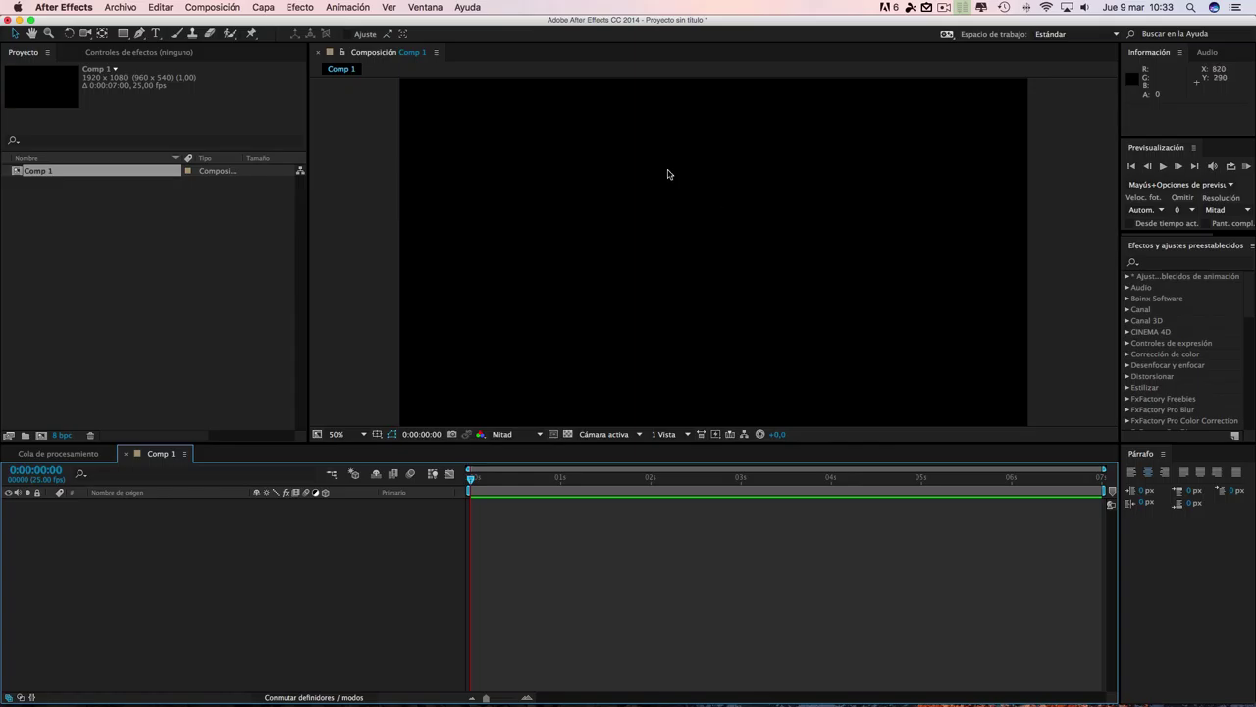
key("ctrl+Up")
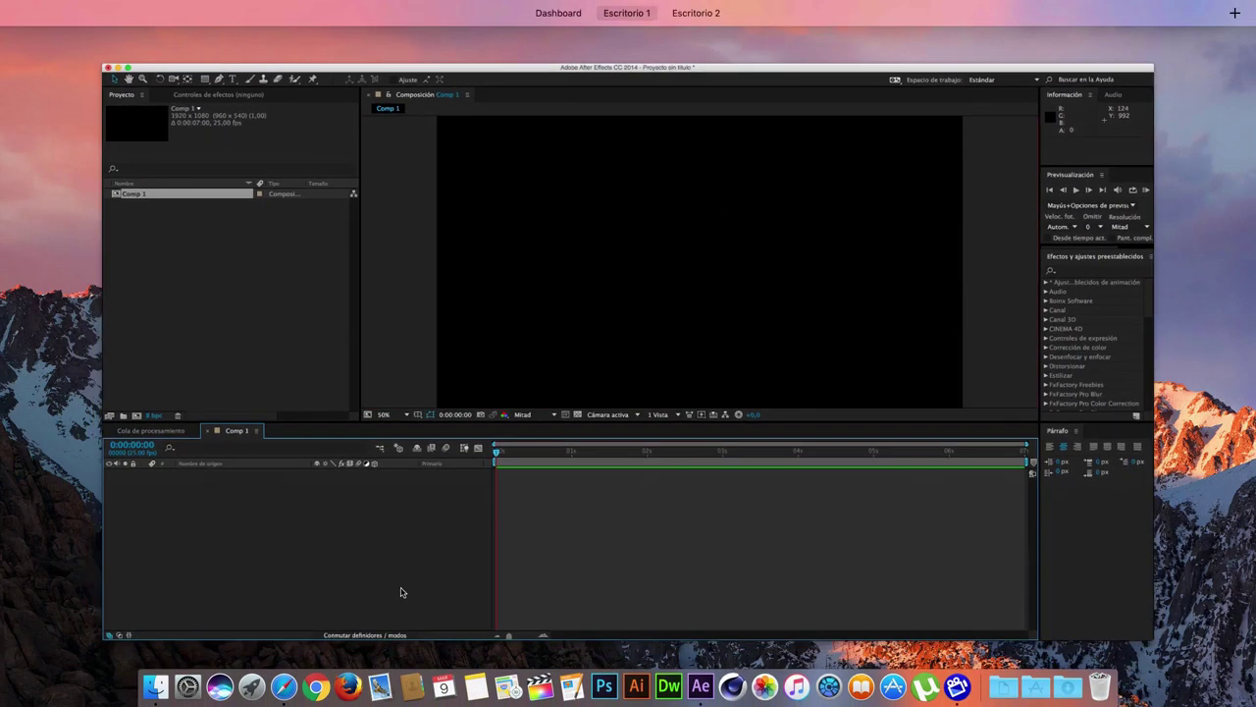
left_click(740, 47)
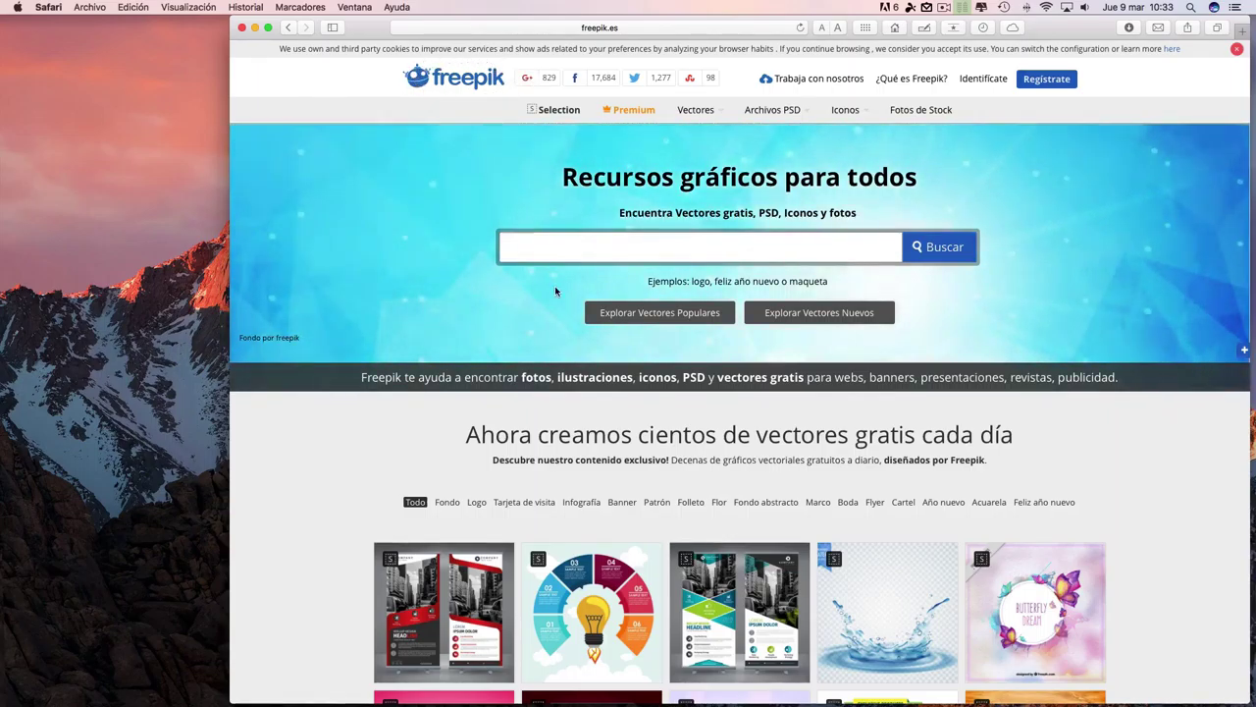
- Search Freepik for 'logo', open 'Iconos de redes sociales sobre madera', and launch Illustrator
type("logo")
key("Return")
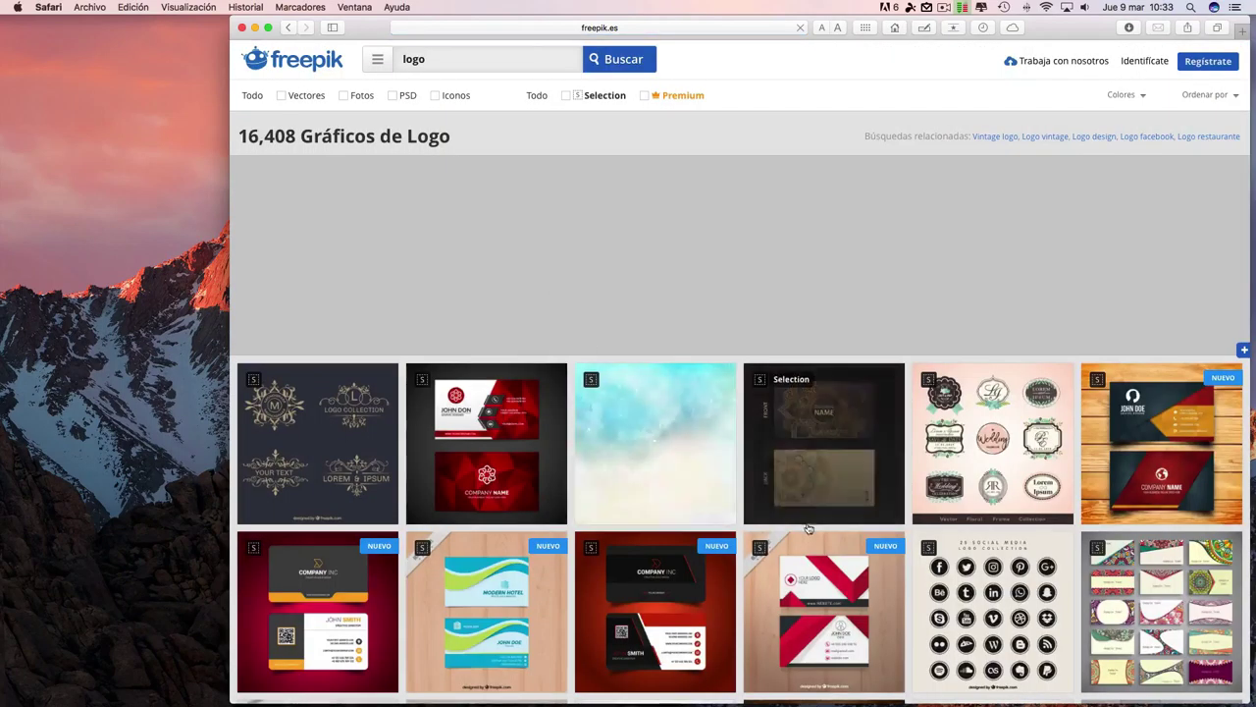
scroll(822, 531, "down", 10)
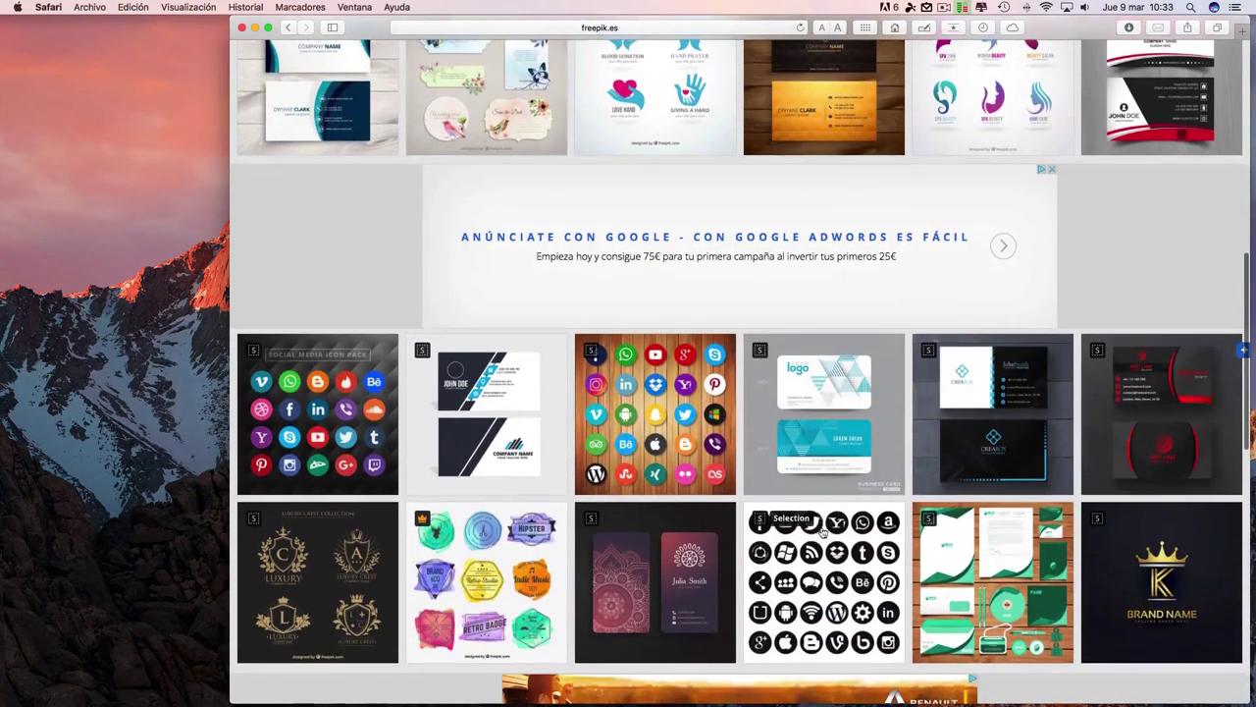
left_click(680, 437)
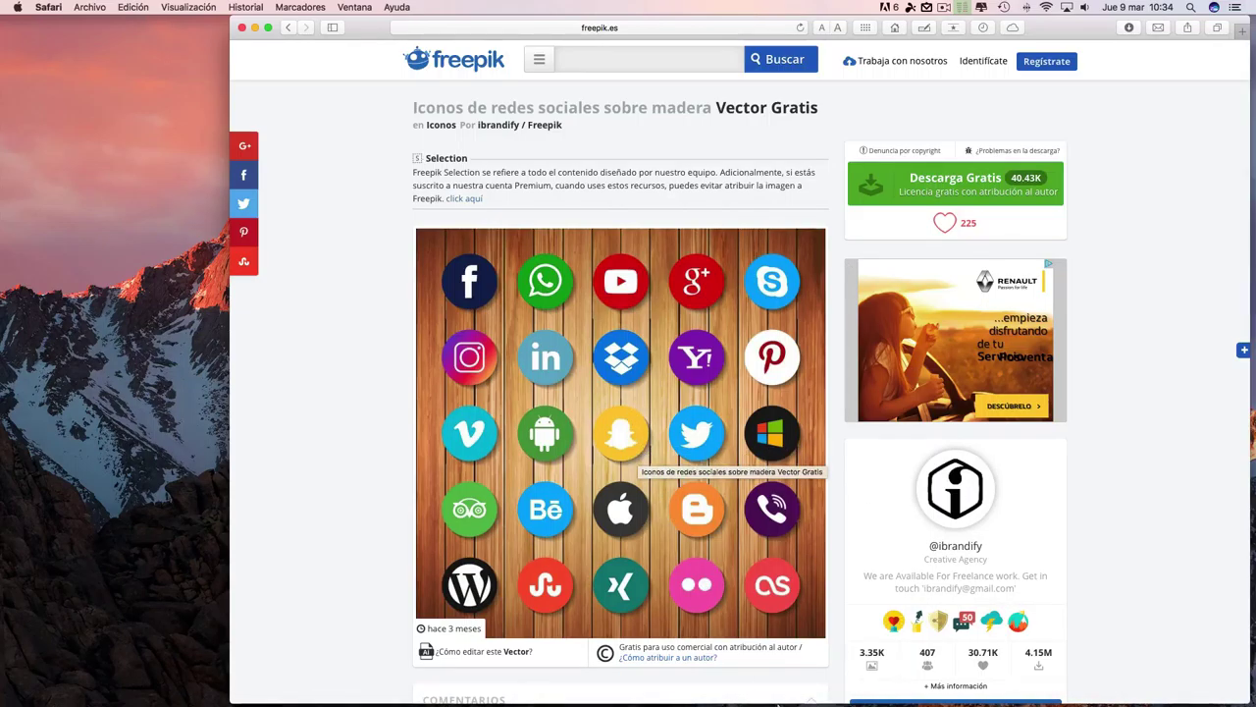
mouse_move(779, 703)
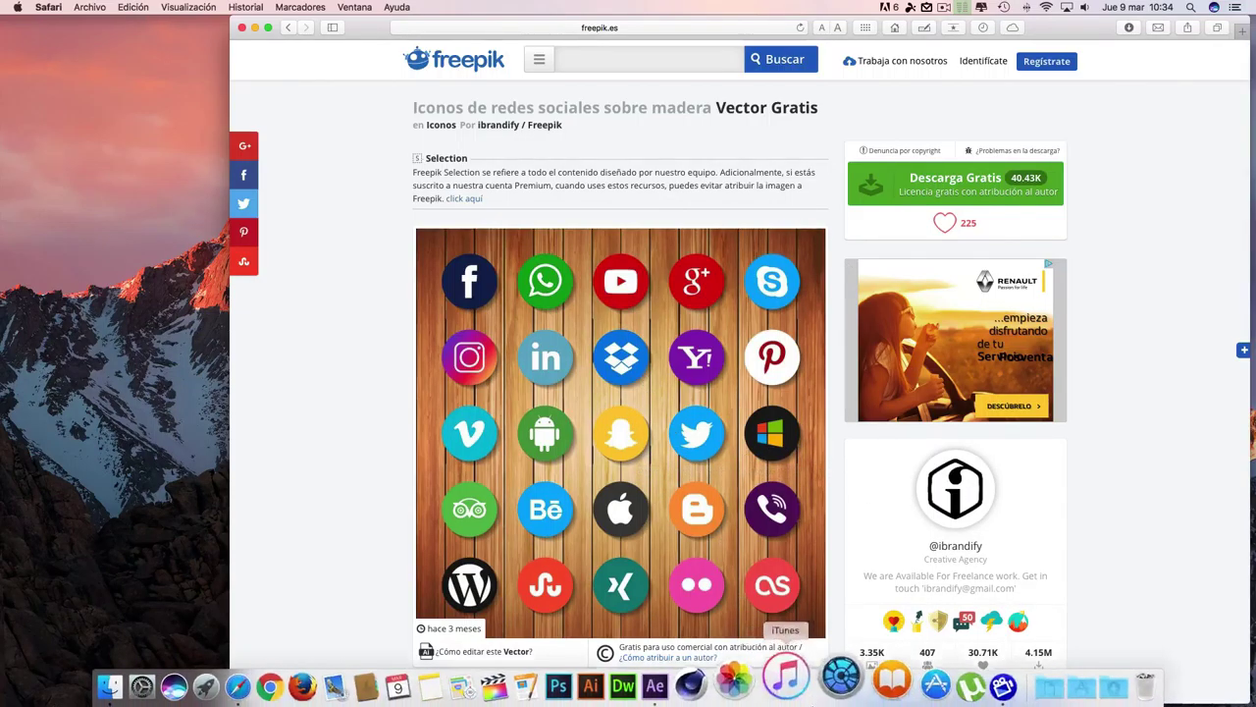
left_click(642, 684)
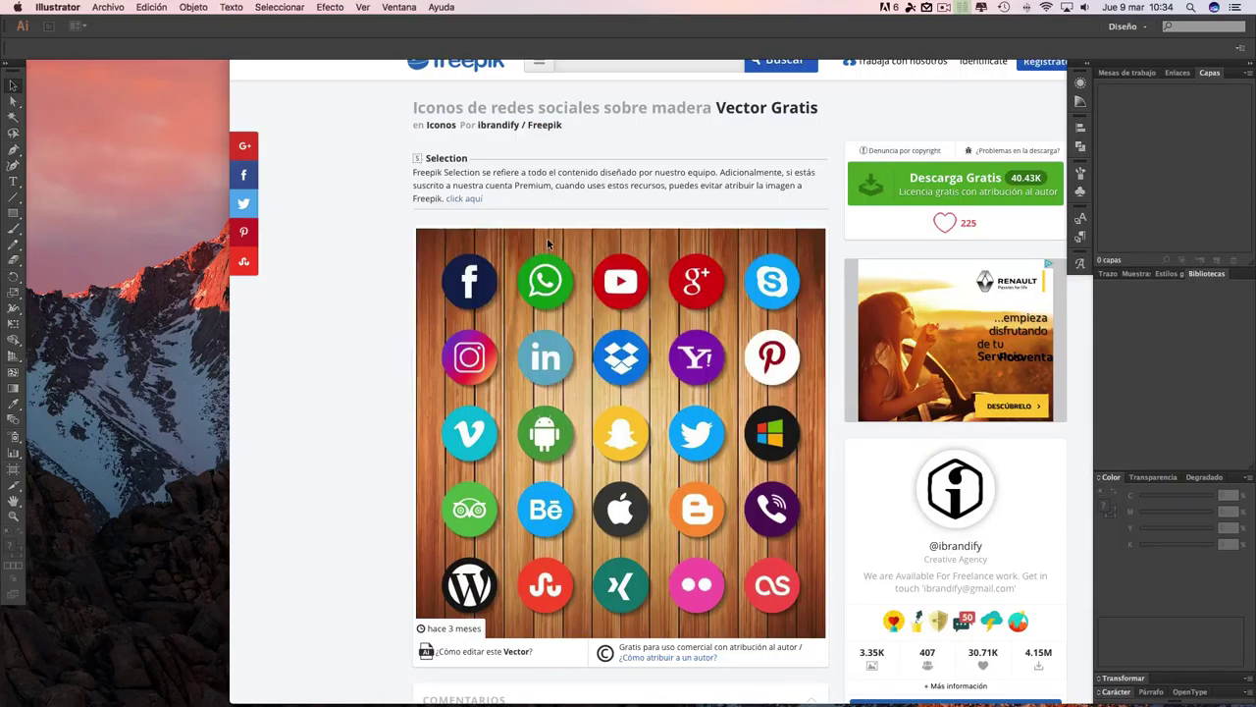
- Open 3519.eps from Descargas > Social-networking-icons-wood, accepting the 9-slice and colour-profile alerts
left_click(103, 8)
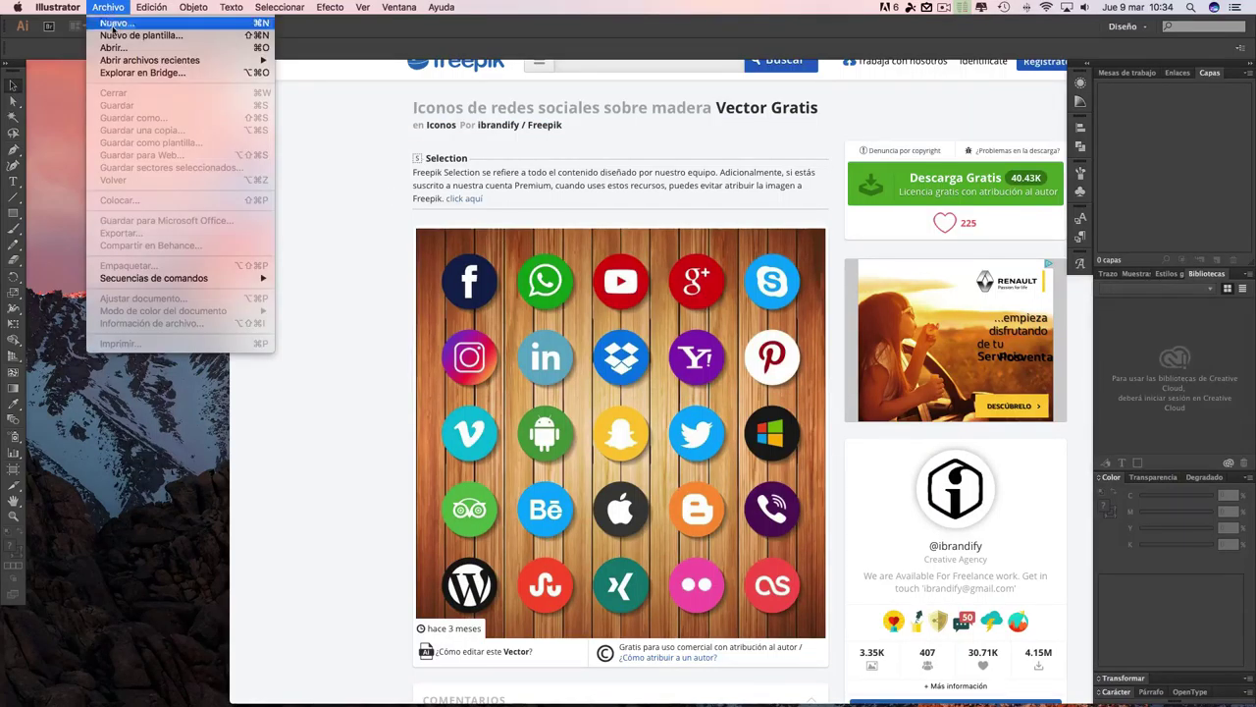
left_click(123, 48)
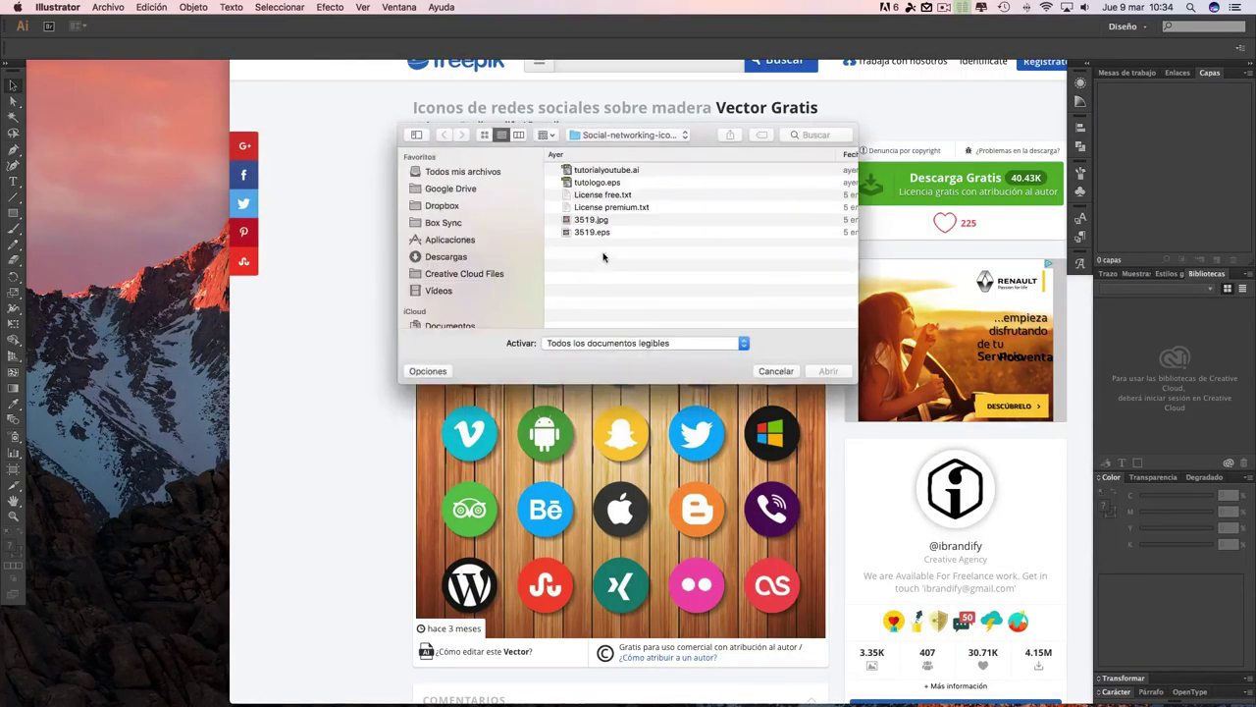
left_click(447, 258)
left_click(608, 170)
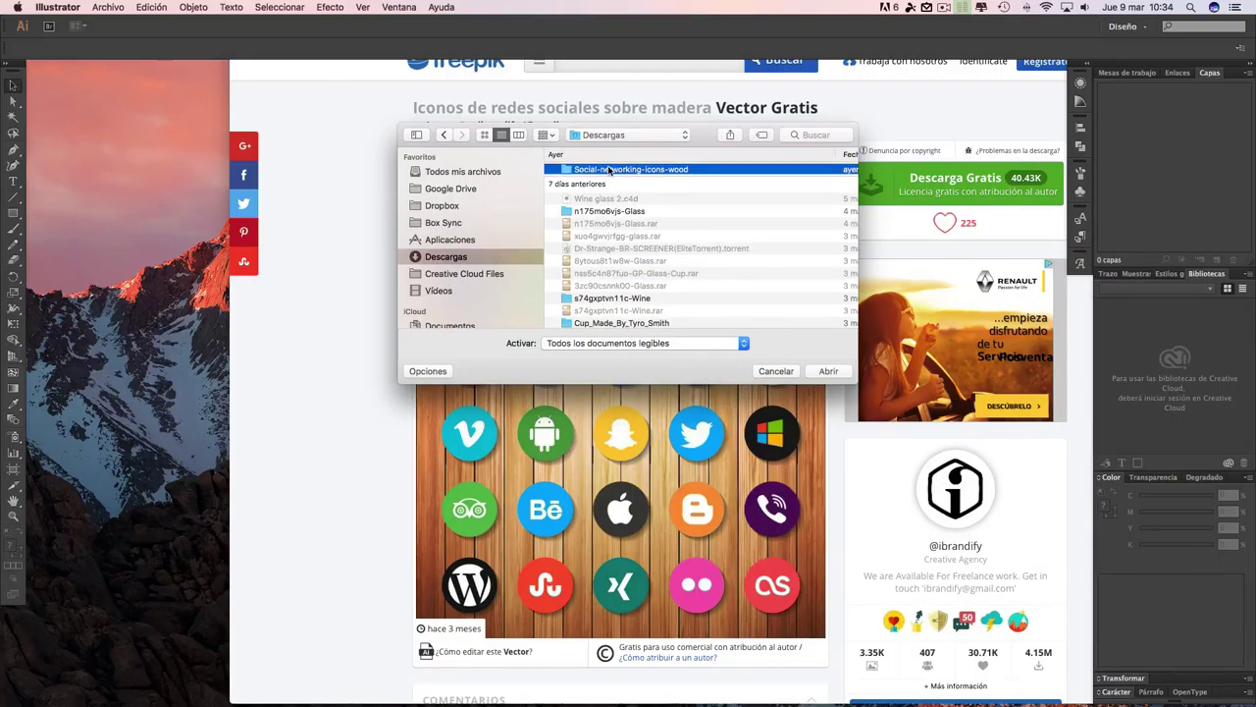
double_click(608, 170)
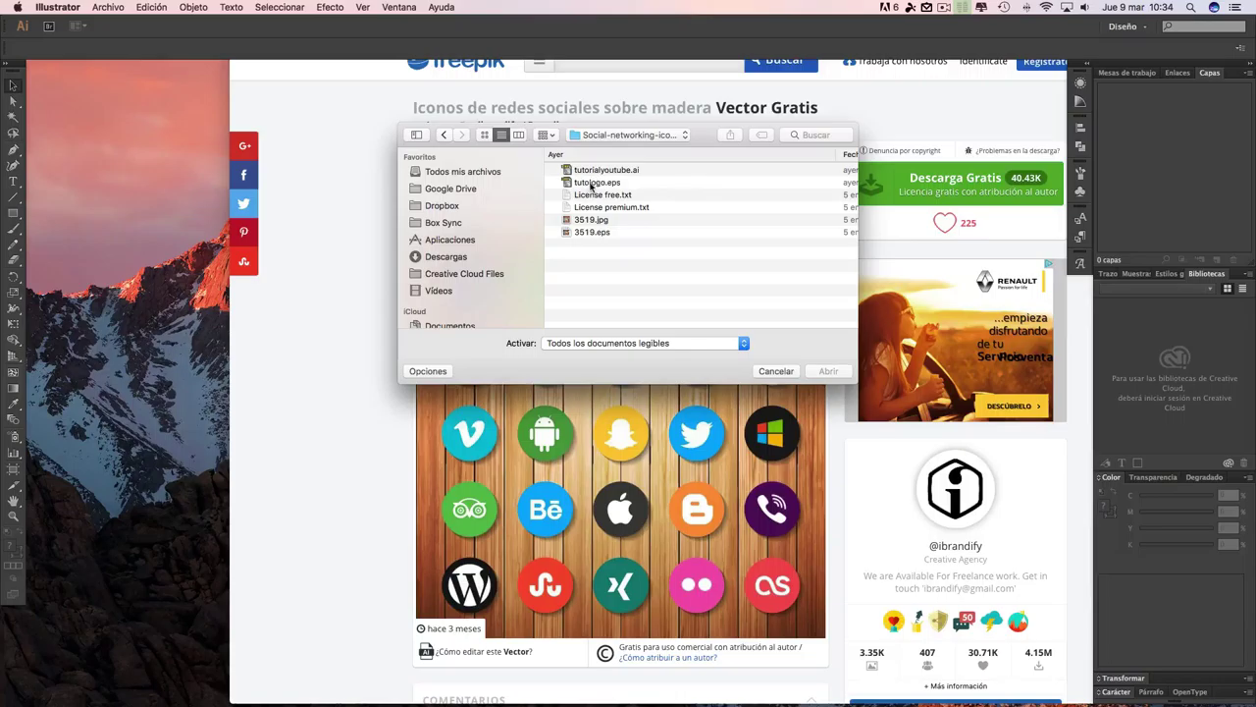
left_click(589, 234)
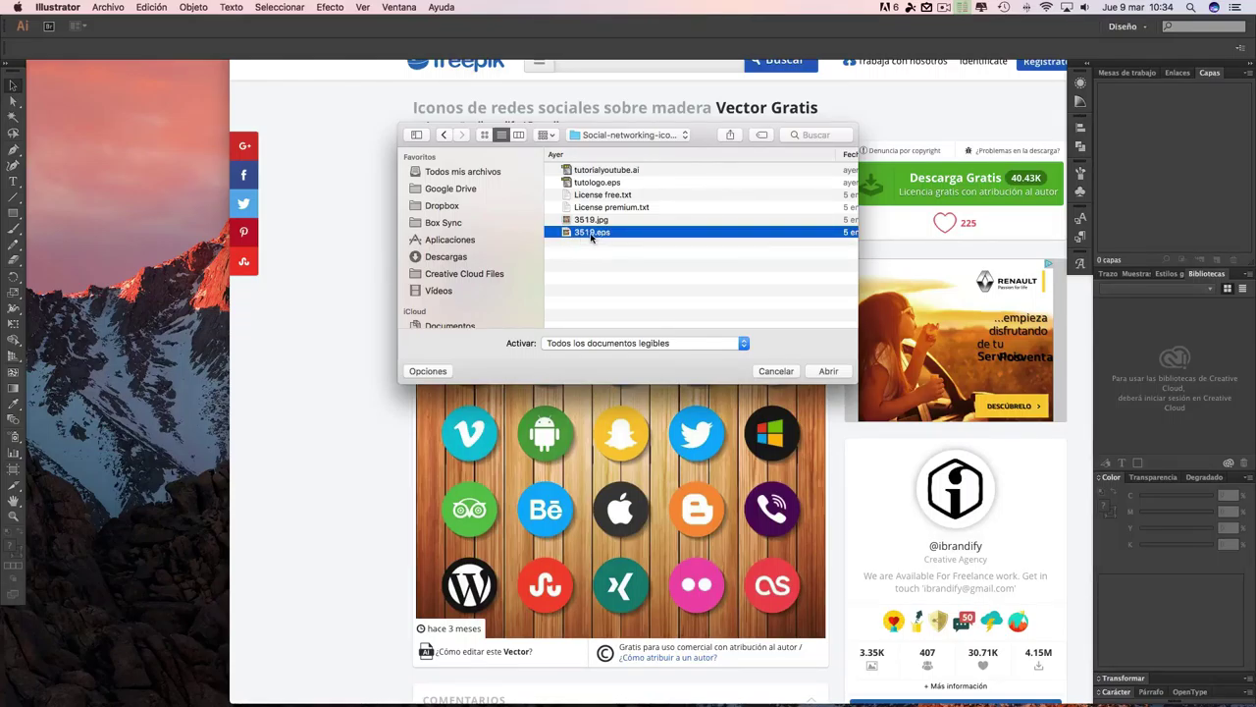
left_click(828, 371)
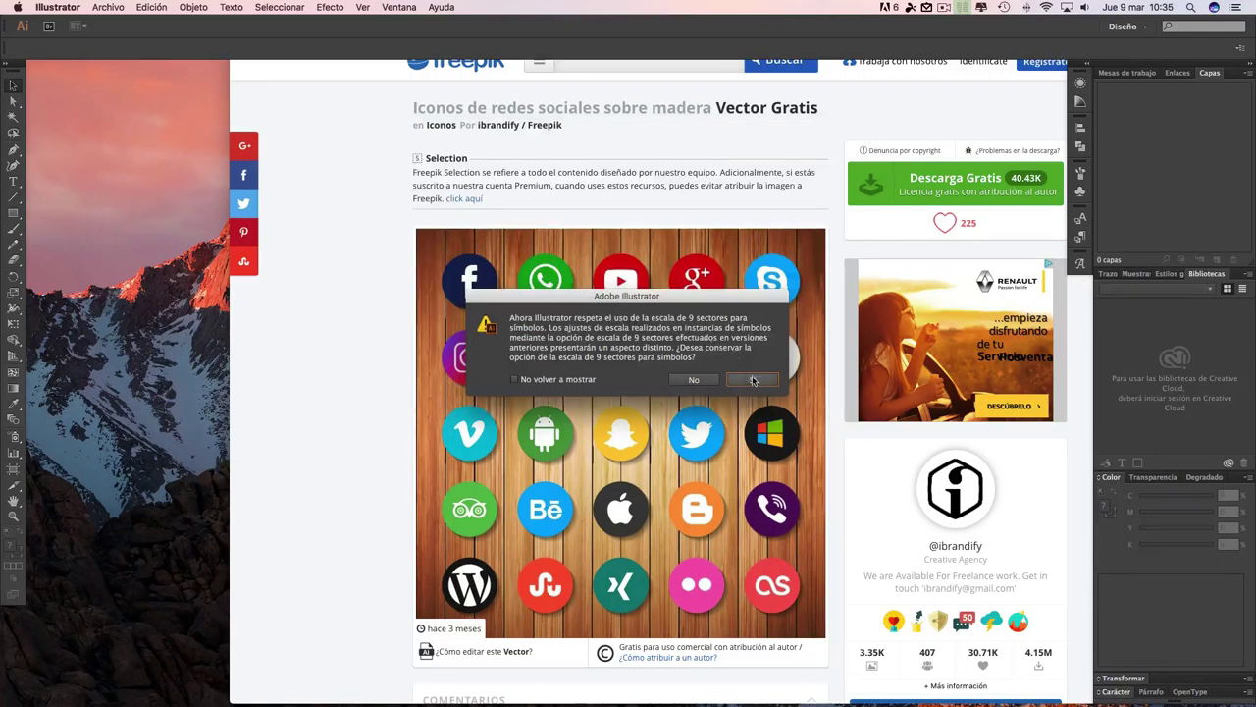
left_click(754, 379)
left_click(277, 216)
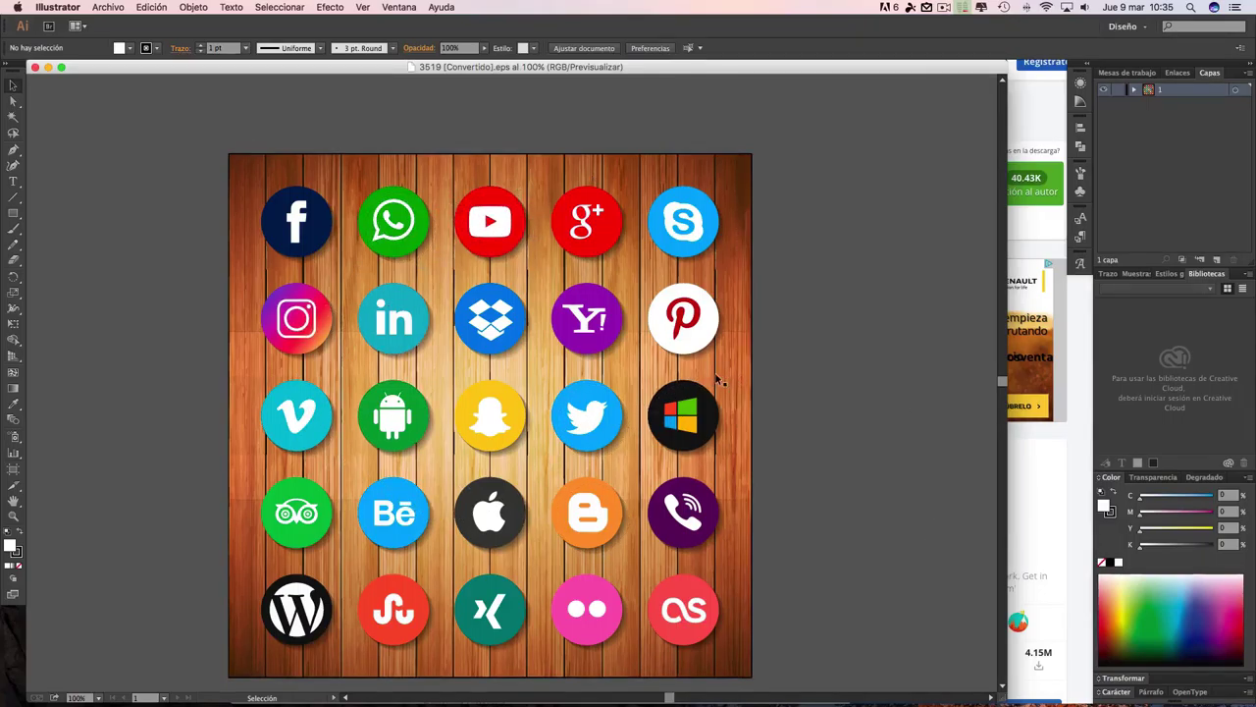
- Hide the wooden background and icon drop shadows in the Layers panel
left_click(1134, 90)
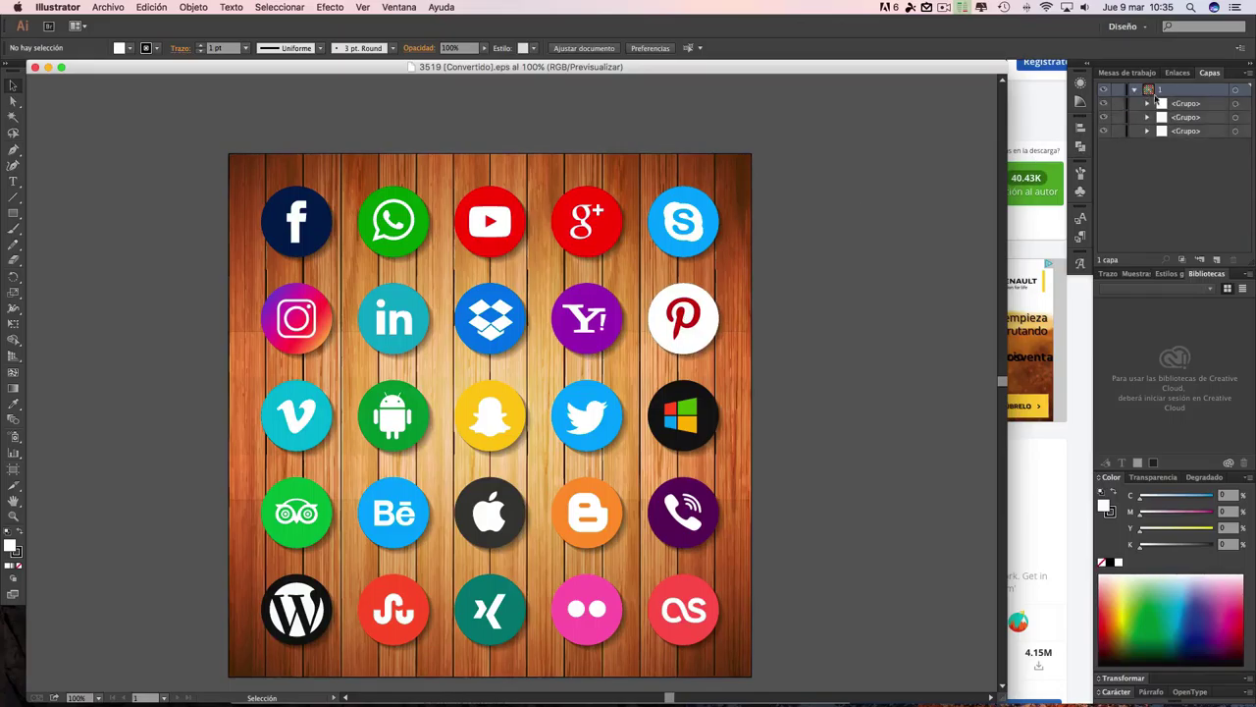
left_click(1104, 131)
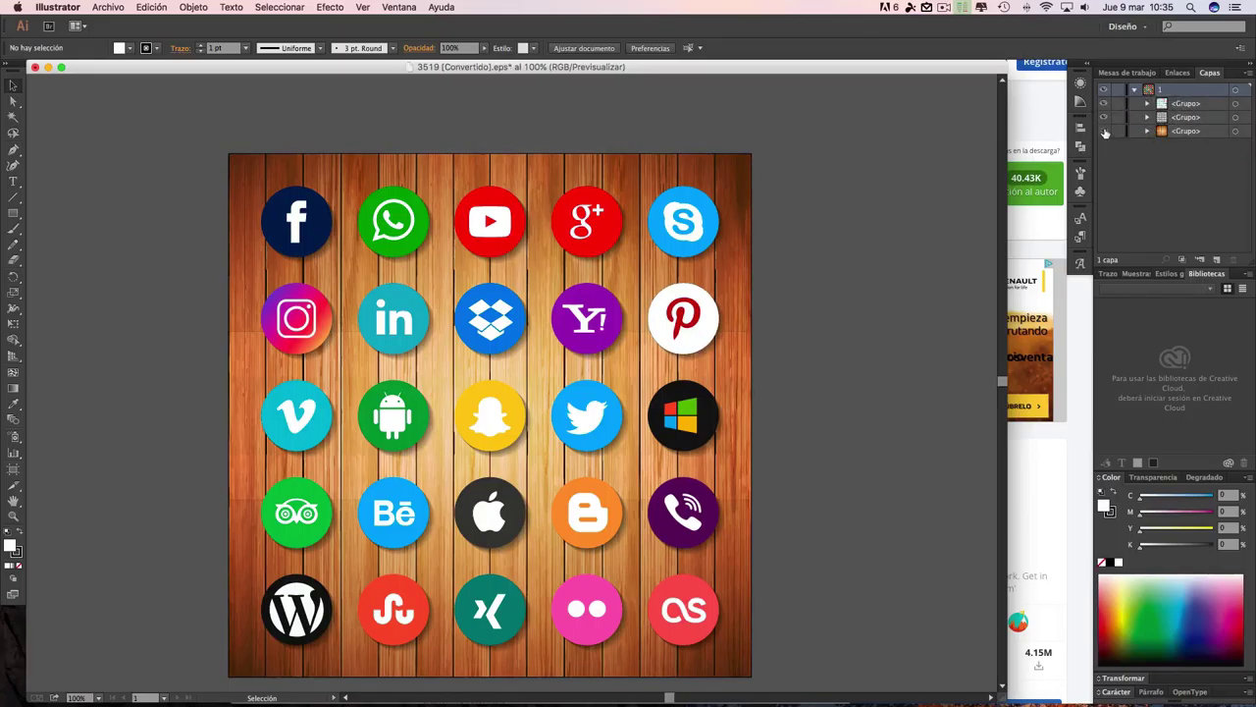
left_click(1103, 117)
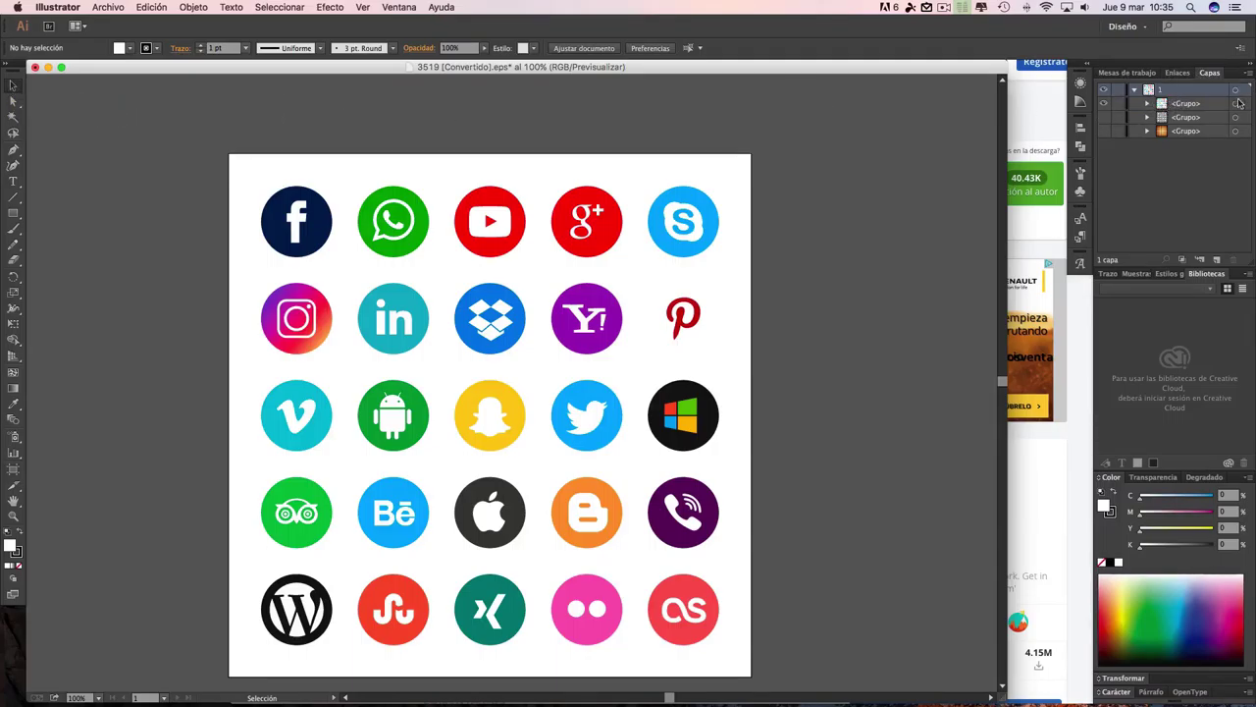
left_click(1146, 104)
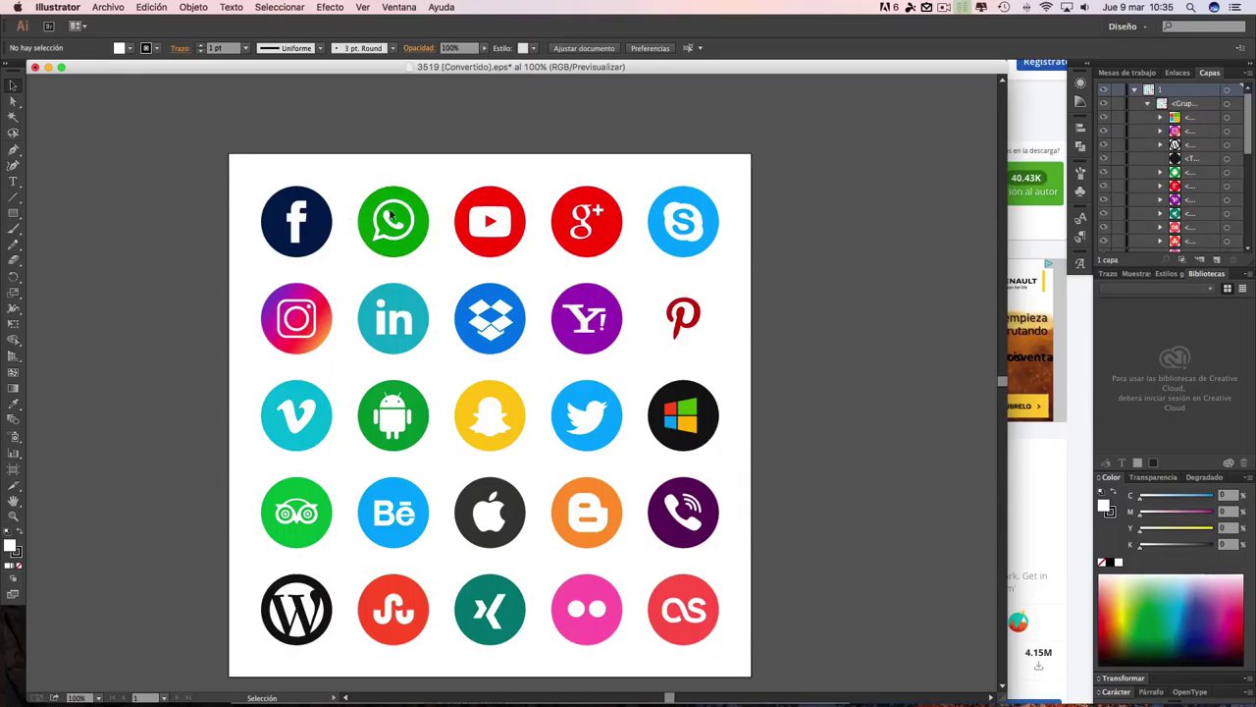
- Select only the YouTube icon within the social icons group
left_click(16, 103)
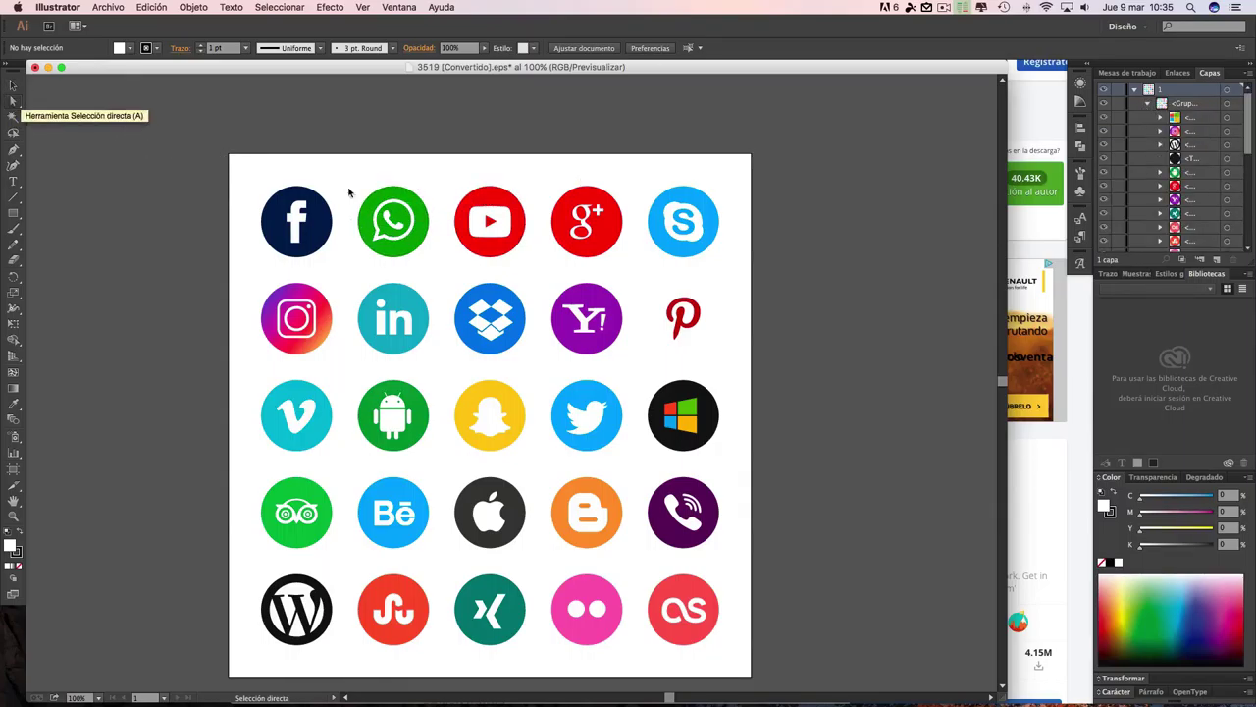
left_click(513, 247)
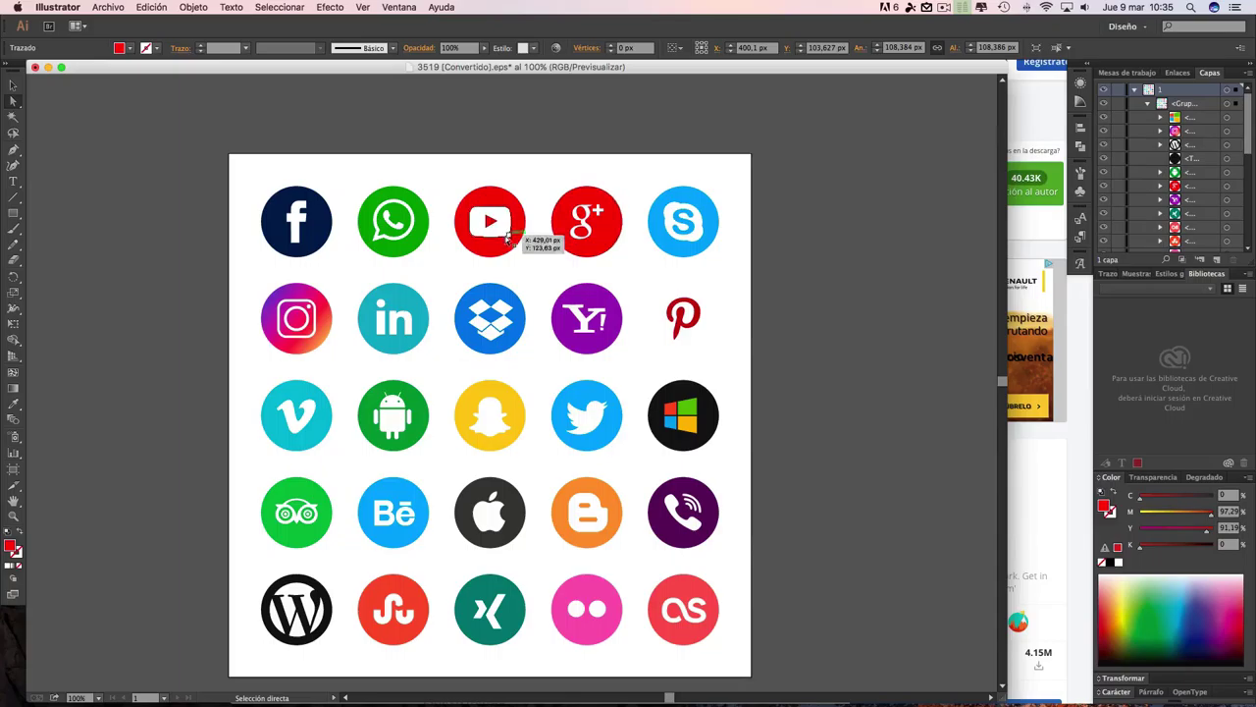
left_click(13, 87)
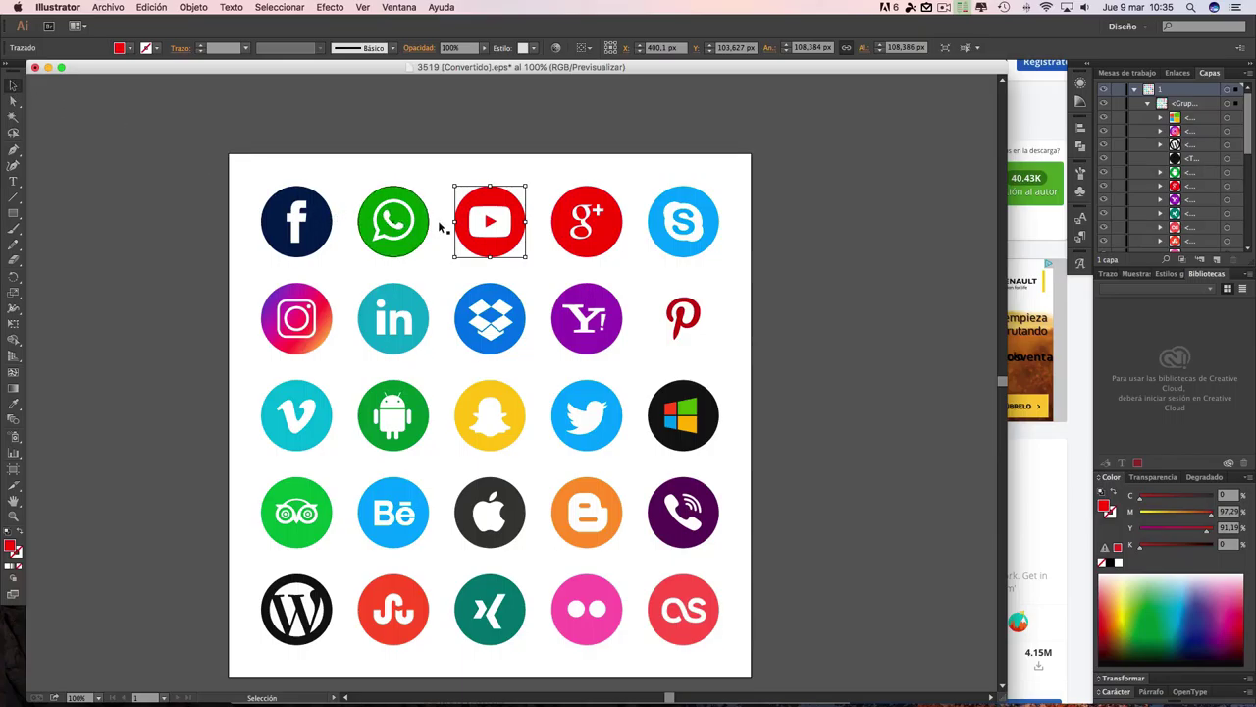
scroll(1252, 174, "down", 5)
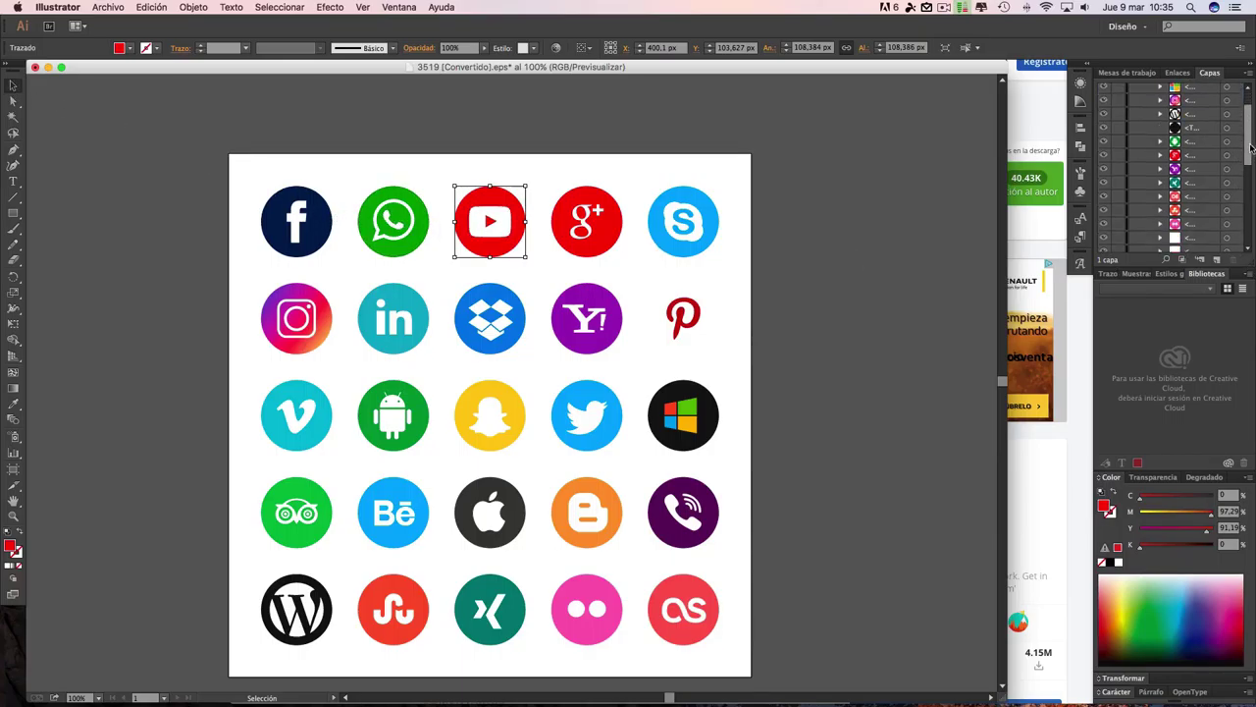
left_click(589, 223)
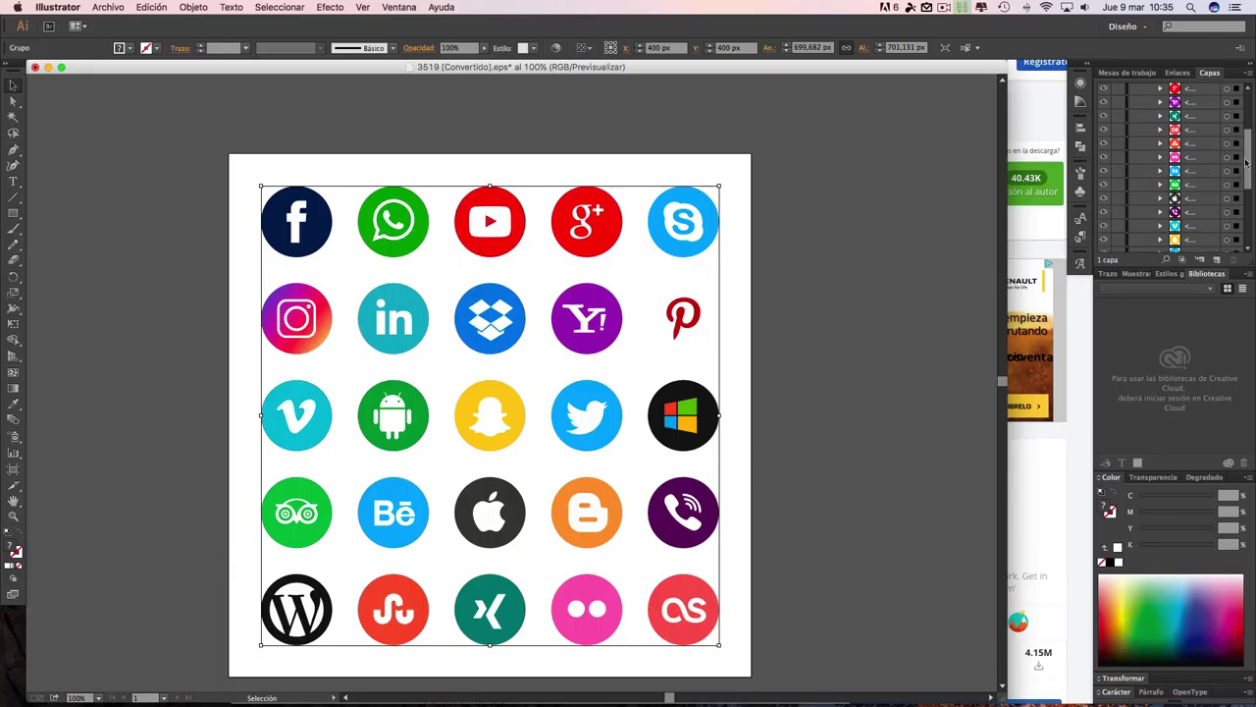
left_click_drag(1252, 163, 1253, 204)
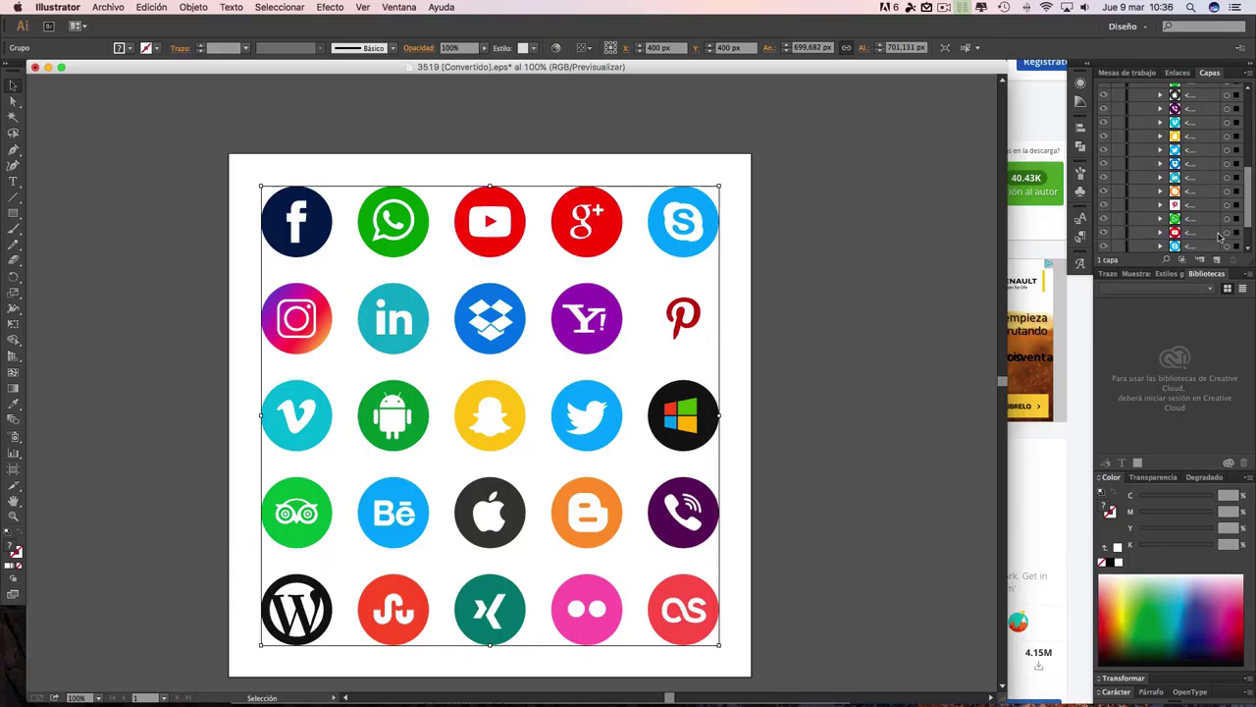
left_click(1227, 233)
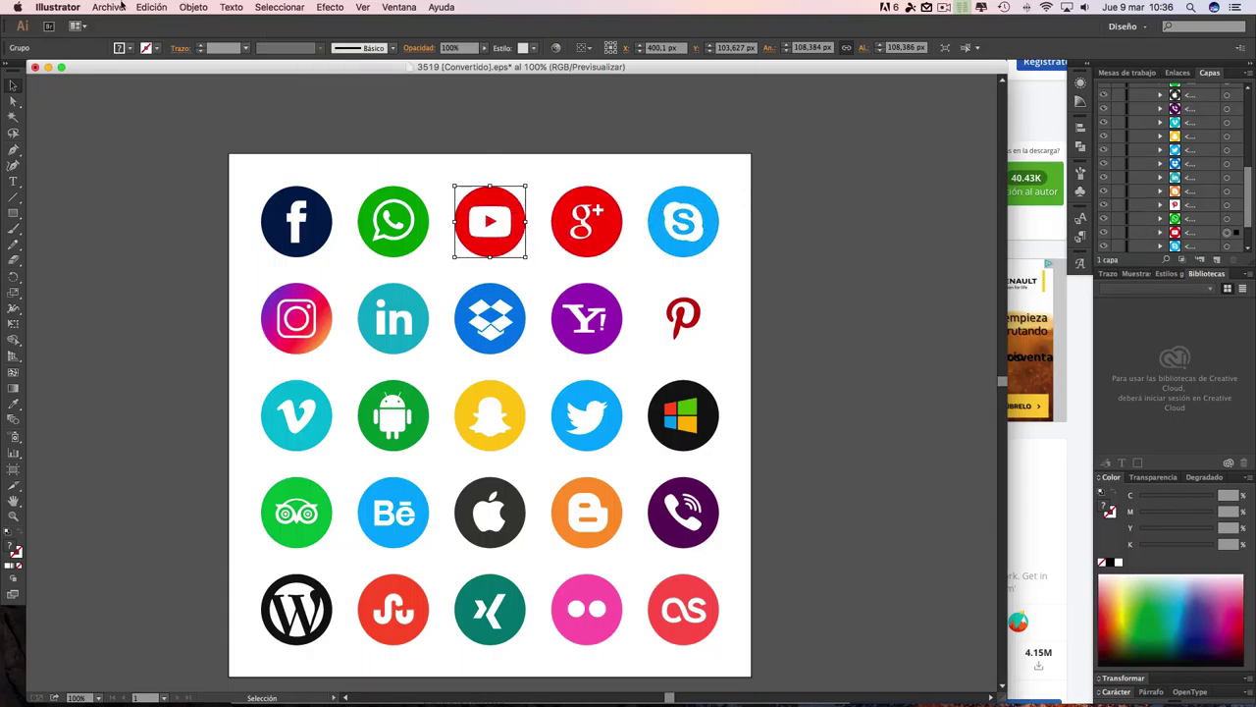
- Copy the YouTube icon and start a new 15×15 cm document
left_click(152, 7)
left_click(160, 69)
left_click(104, 7)
left_click(121, 21)
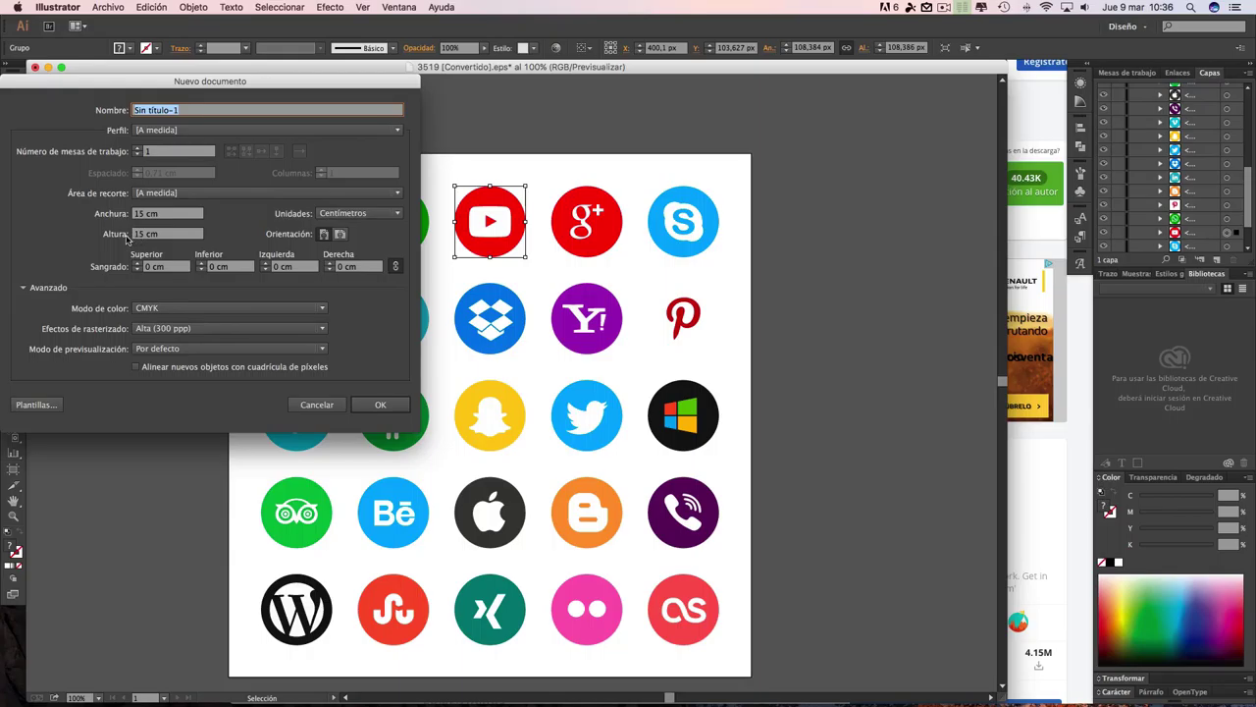
- Create the 15 cm square document, paste the YouTube logo, and enlarge it to about 14.12 cm
left_click(381, 405)
left_click(157, 8)
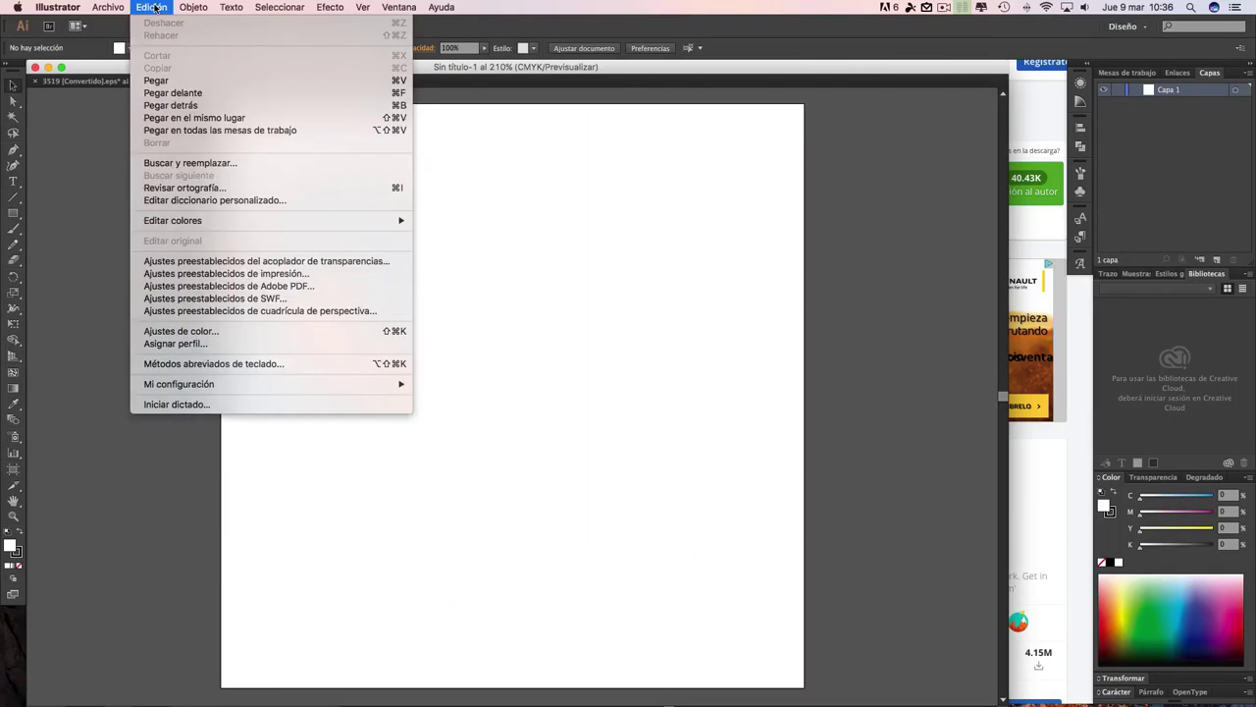
left_click(166, 85)
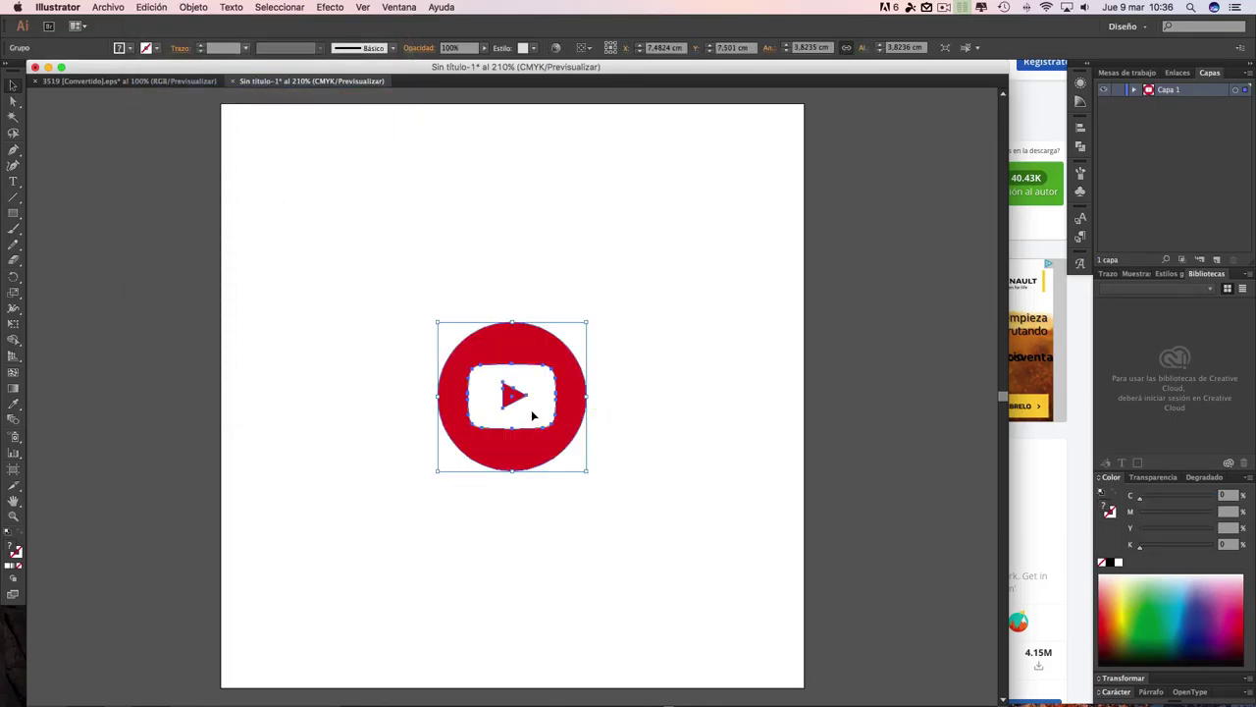
left_click_drag(531, 418, 325, 208)
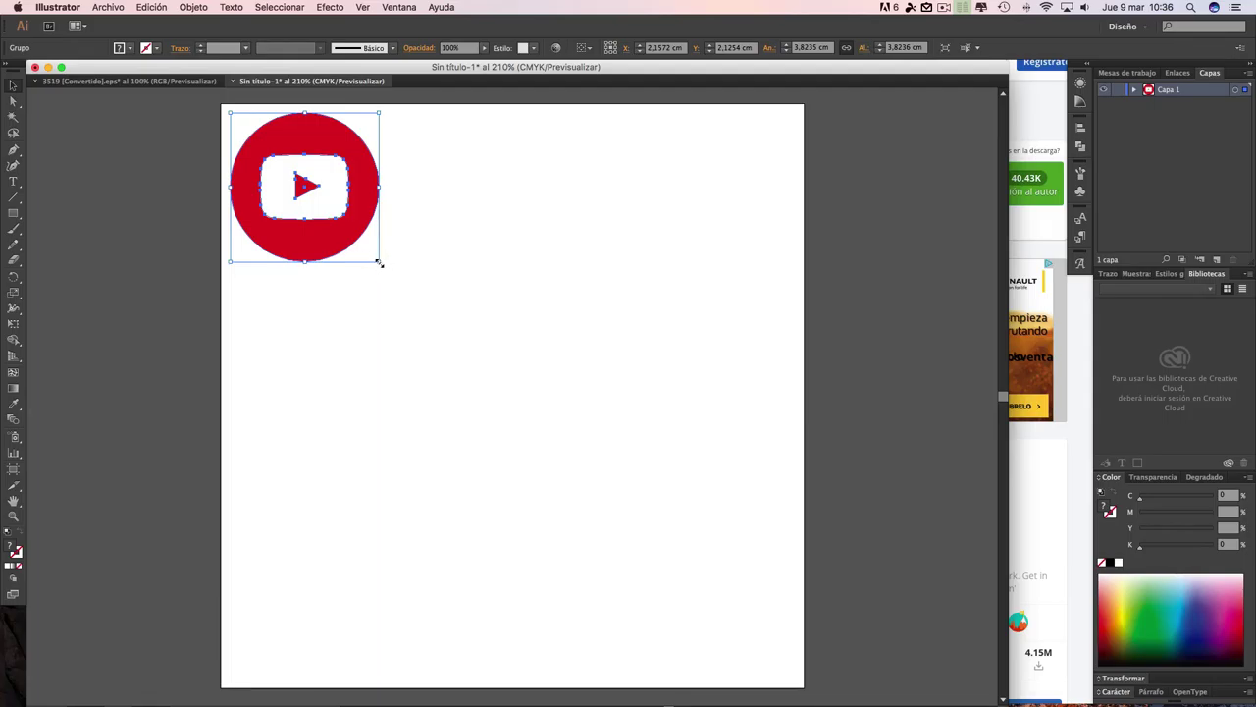
left_click_drag(380, 263, 780, 676)
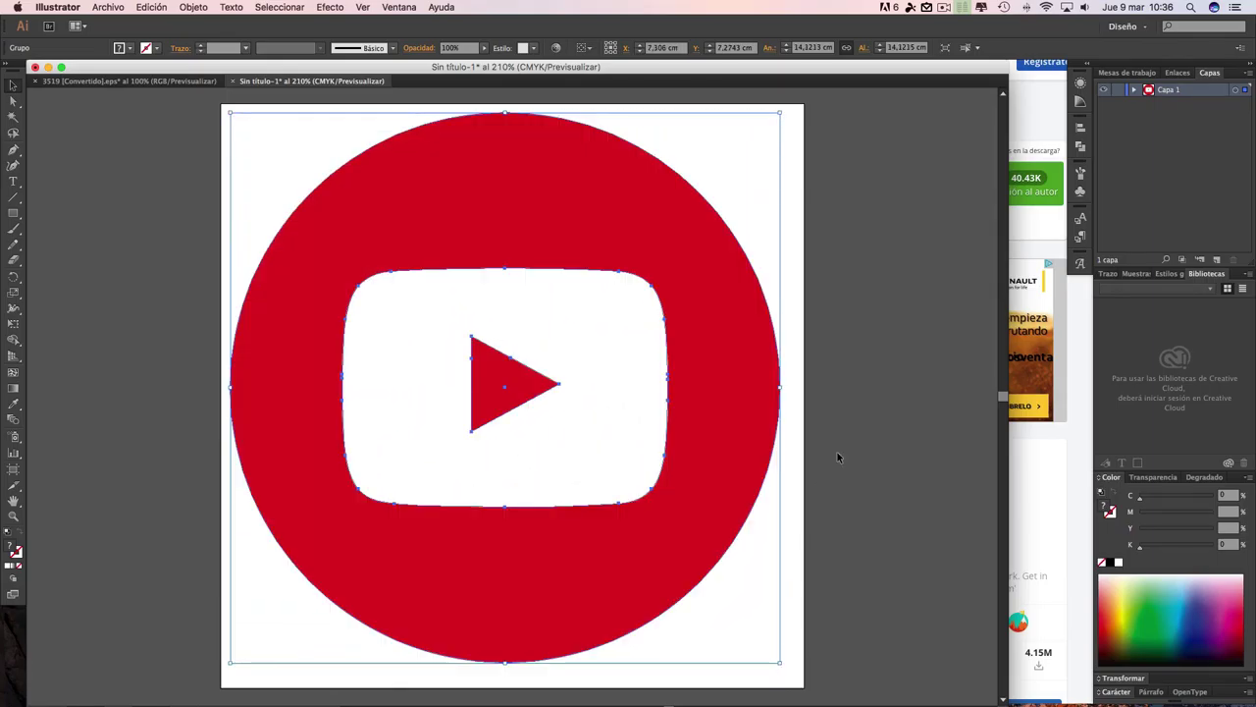
left_click(908, 469)
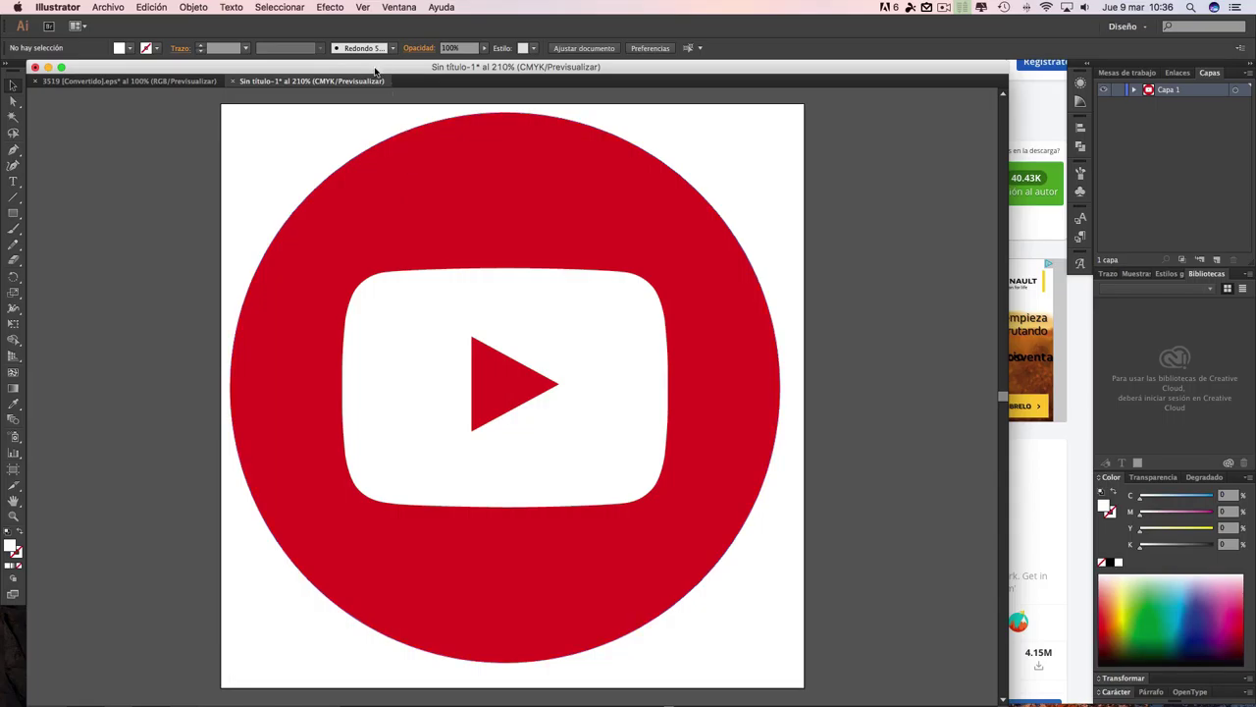
- Position the logo centred on the artboard's top-left corner at X 0, Y 0
scroll(675, 285, "up", 2)
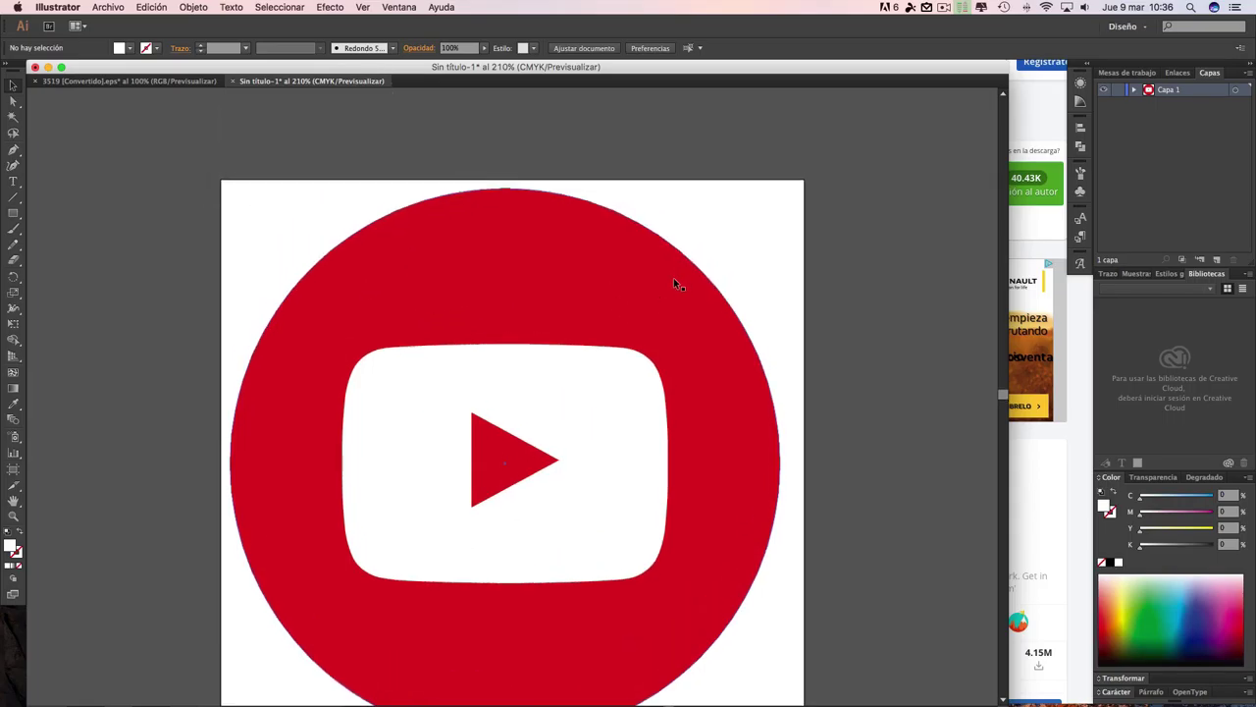
left_click_drag(695, 474, 421, 190)
scroll(530, 254, "up", 1)
scroll(533, 253, "up", 3)
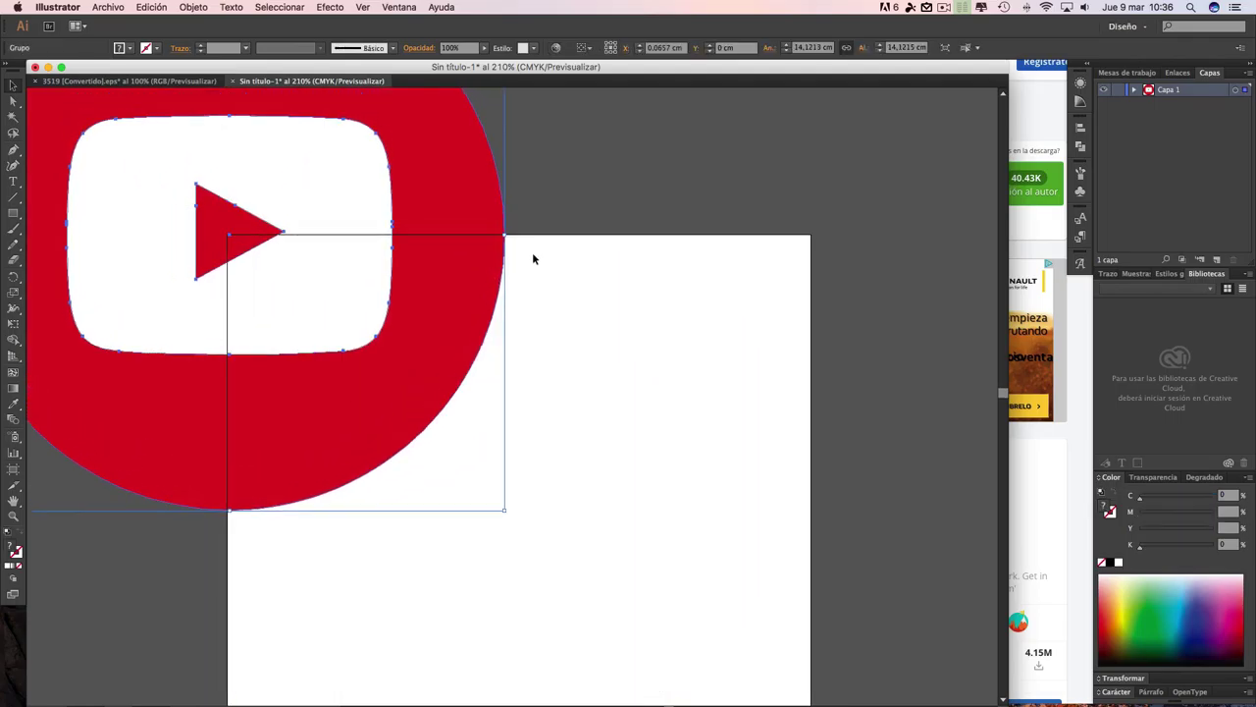
scroll(541, 256, "left", 3)
scroll(745, 347, "up", 2)
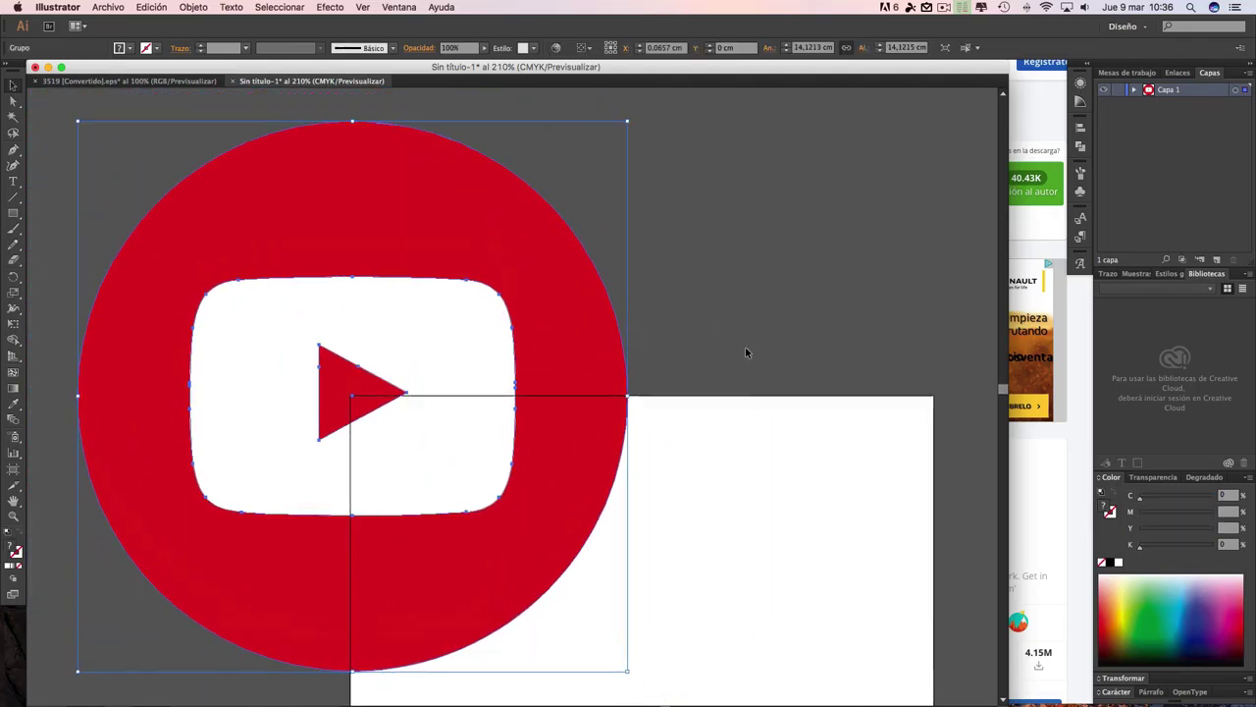
left_click(752, 373)
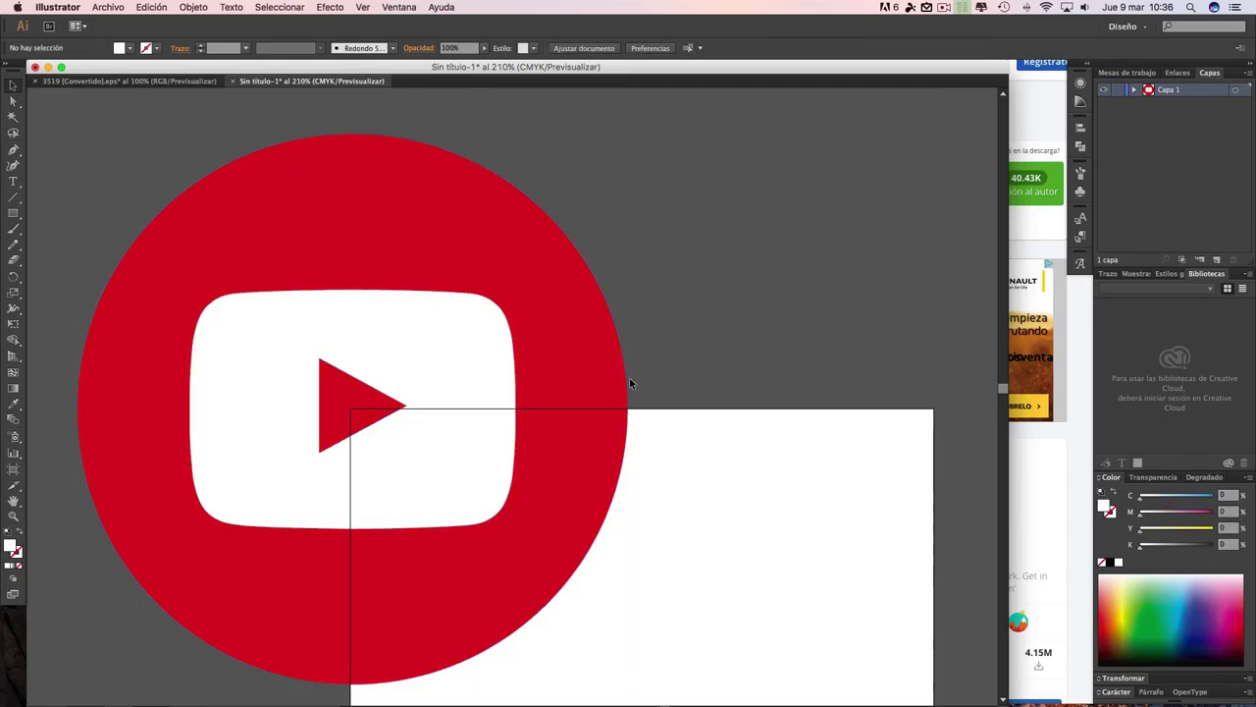
left_click_drag(553, 350, 536, 365)
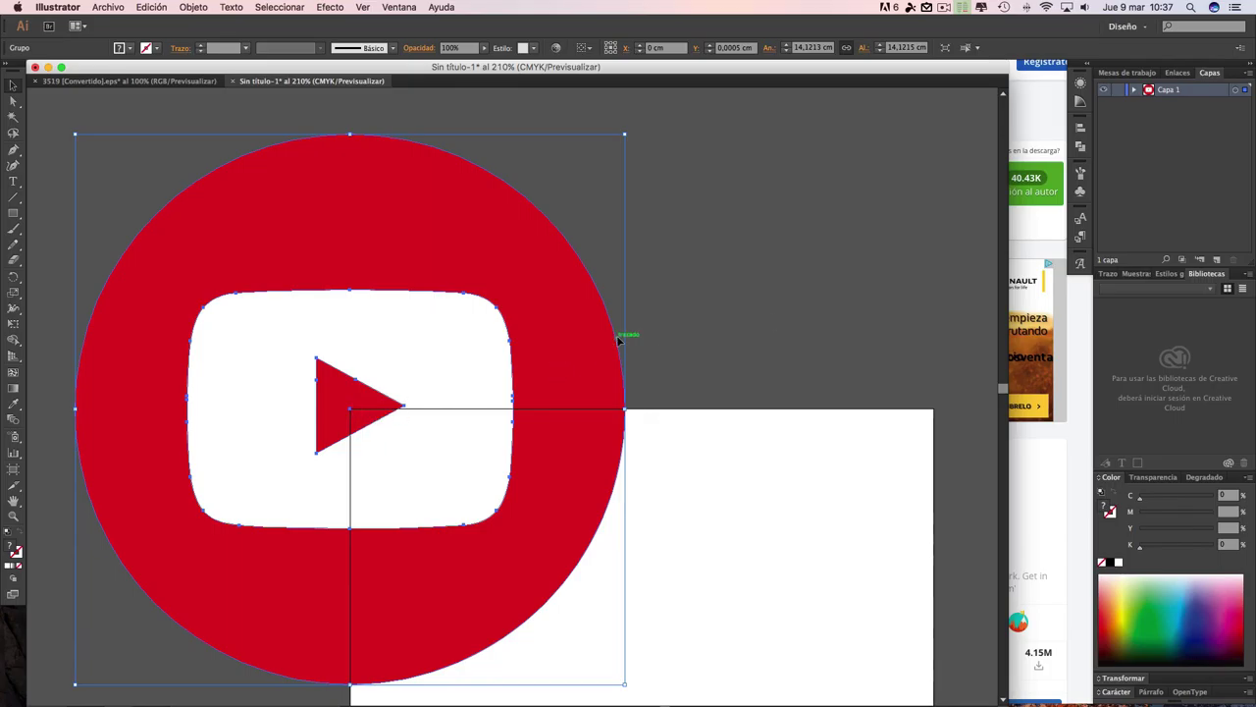
left_click_drag(577, 356, 576, 355)
scroll(855, 336, "down", 4)
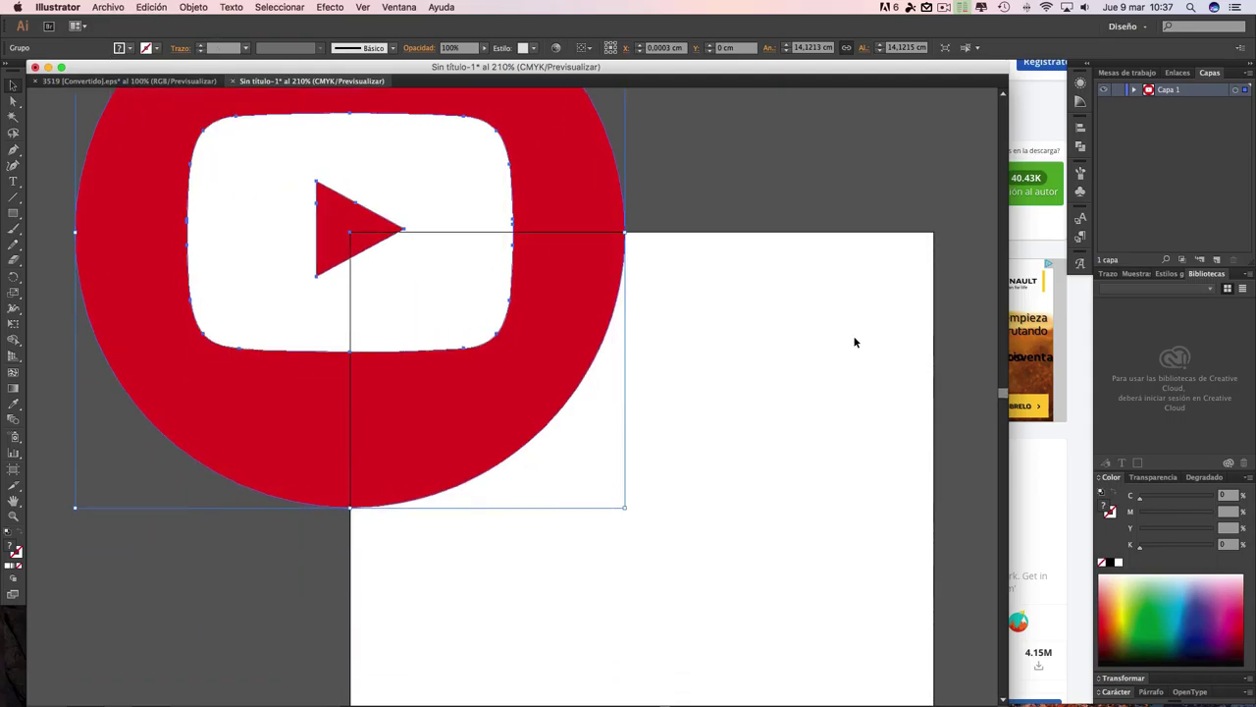
scroll(854, 337, "down", 4)
scroll(854, 337, "up", 15)
scroll(854, 336, "down", 5)
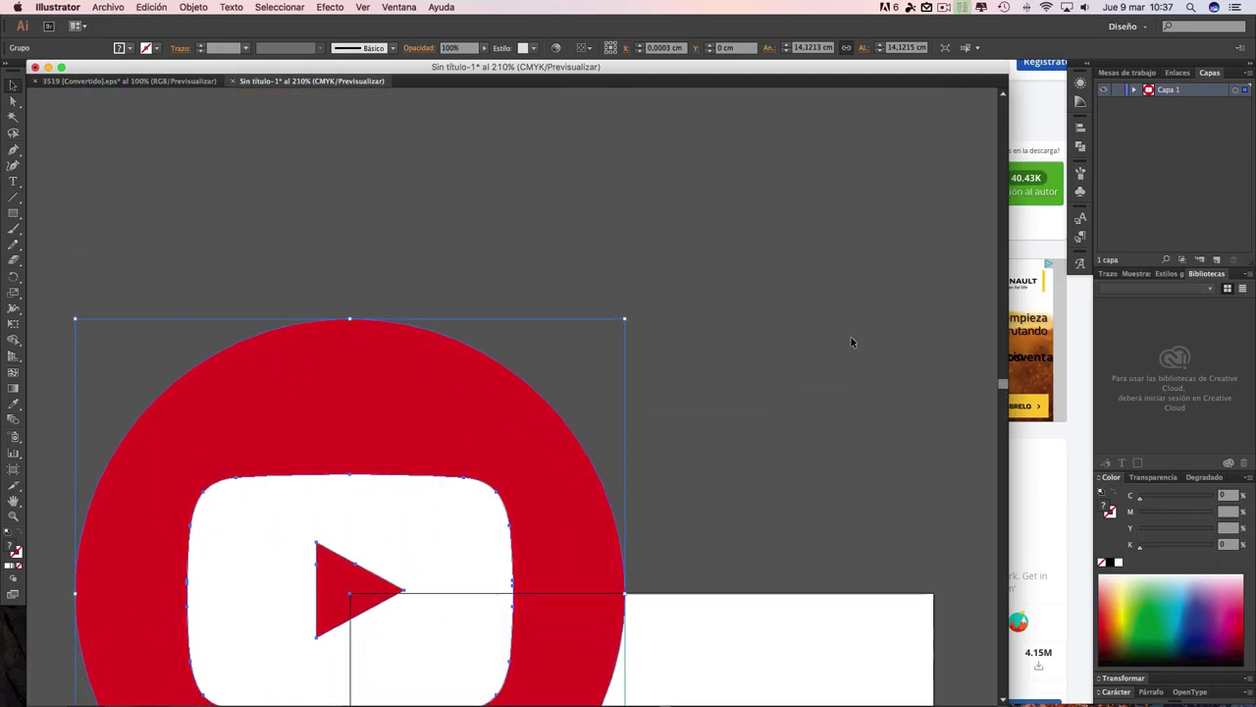
scroll(851, 342, "down", 5)
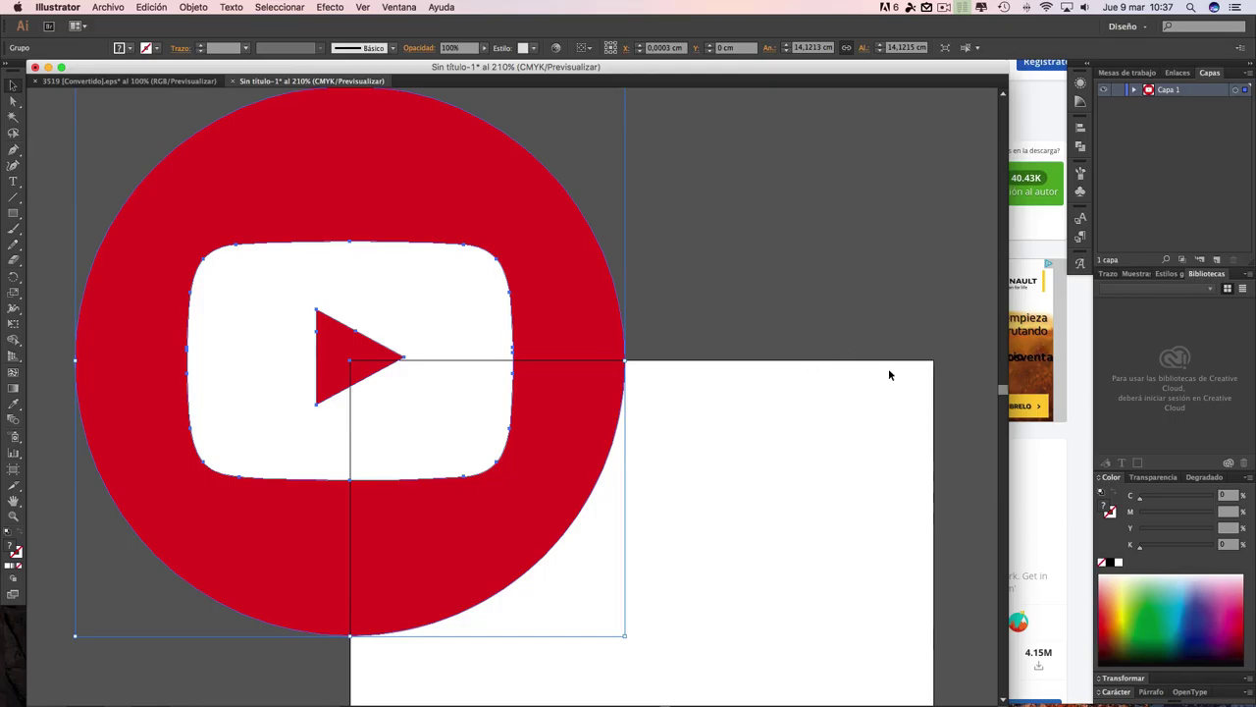
scroll(757, 350, "up", 3)
scroll(757, 350, "down", 3)
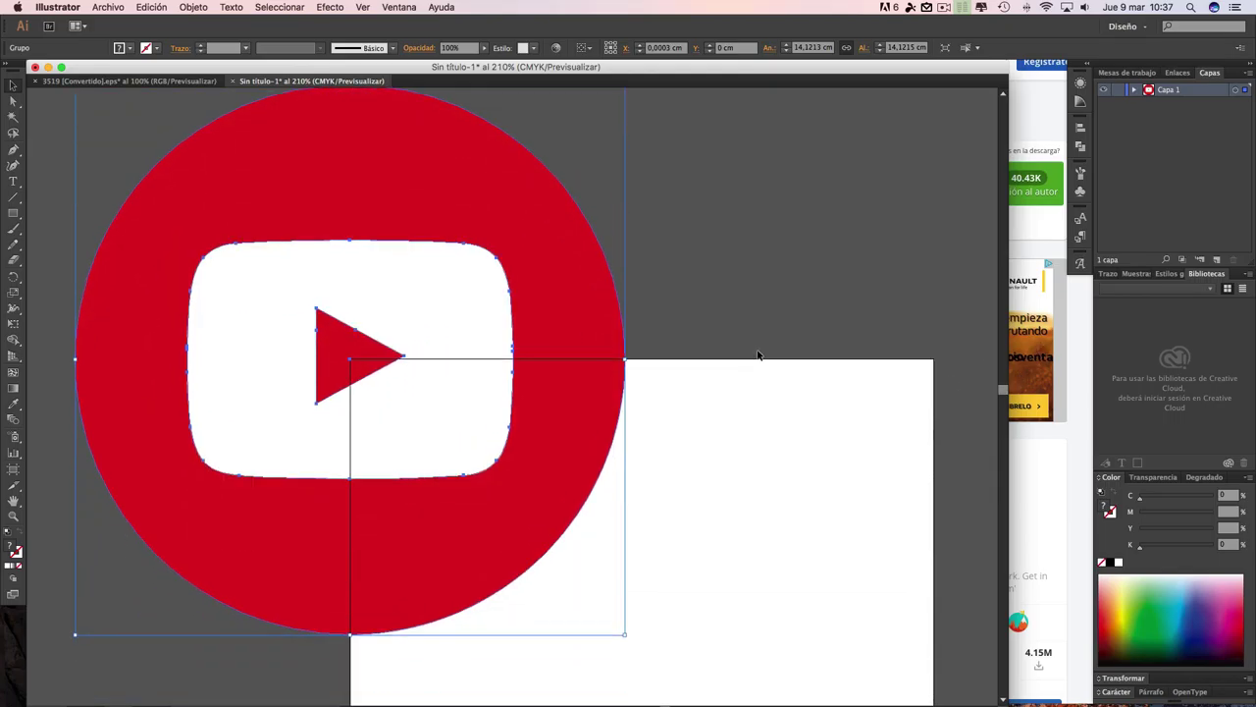
scroll(757, 350, "up", 1)
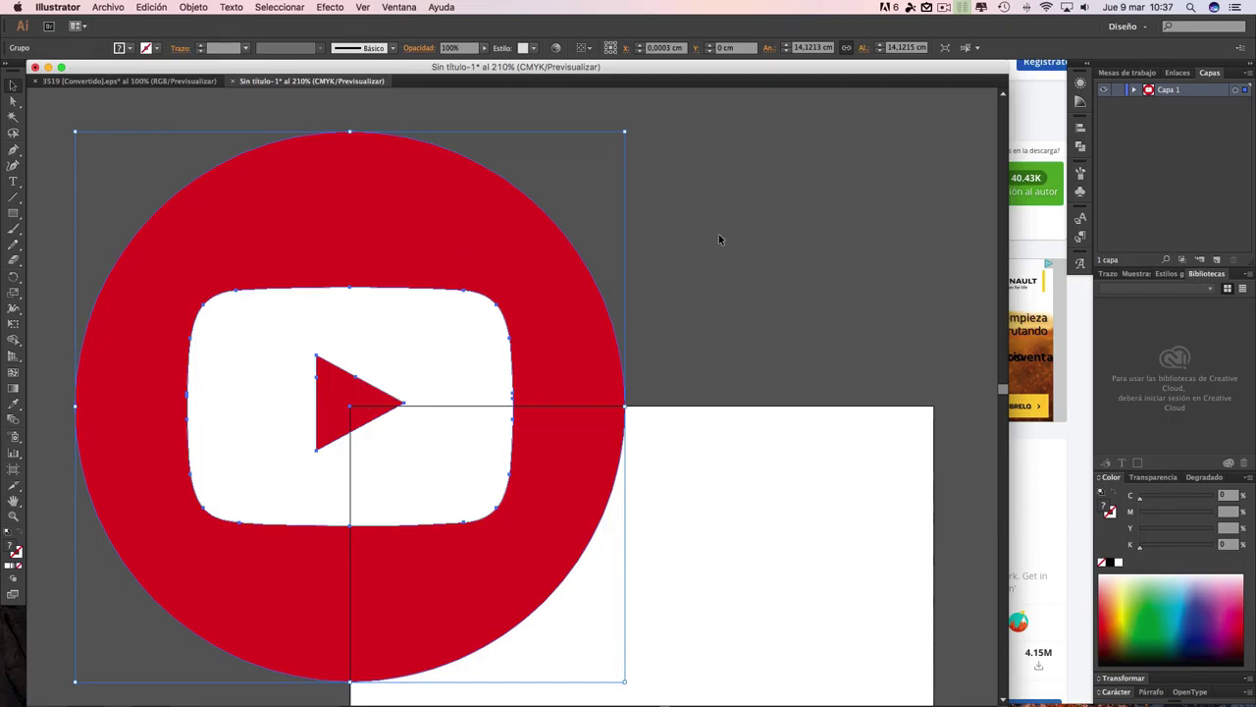
- Save the document as tuturialyoutubelogo.ai in the iCloud Documents folder
left_click(109, 8)
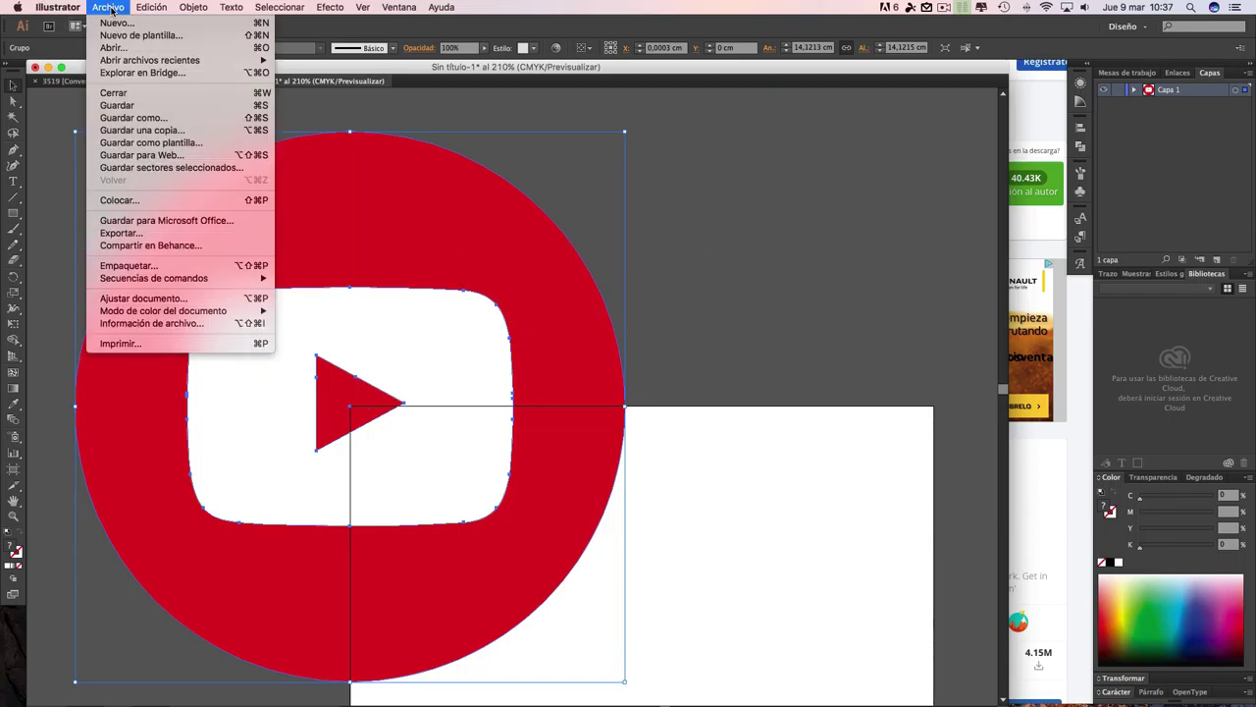
left_click(127, 106)
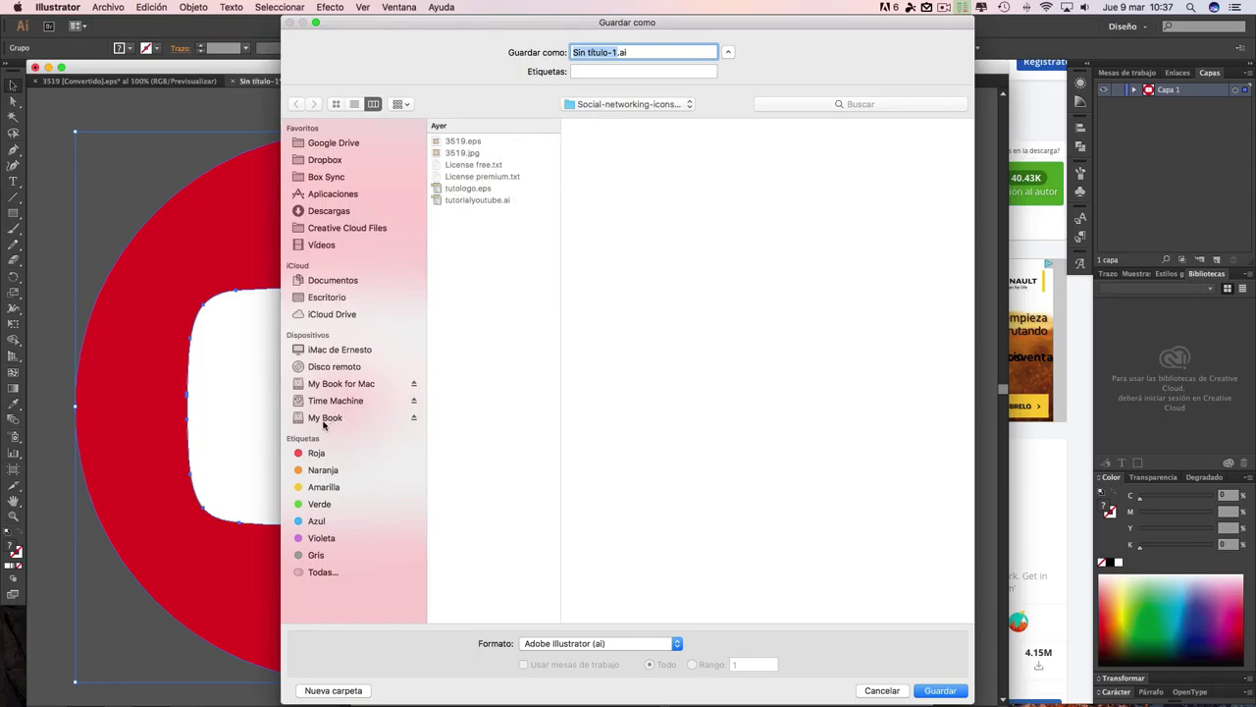
left_click(334, 282)
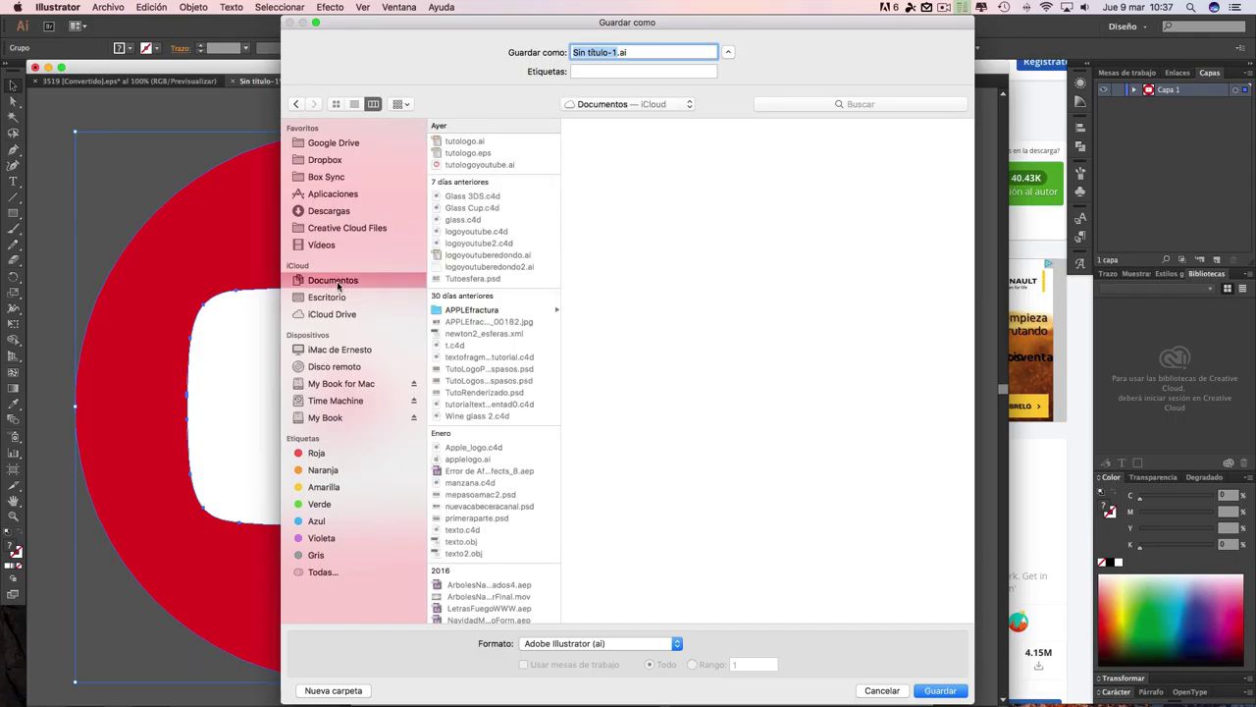
left_click(619, 52)
left_click_drag(616, 52, 539, 49)
type("tuturialyoutubelogo")
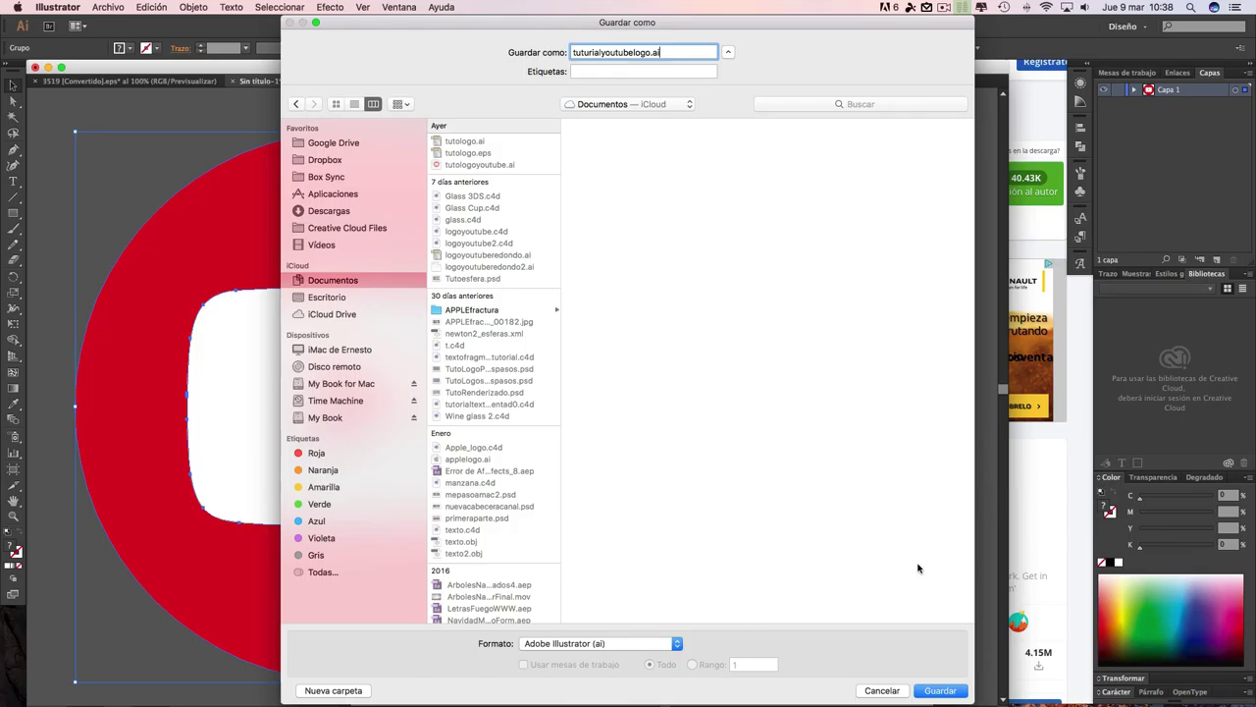
left_click(941, 691)
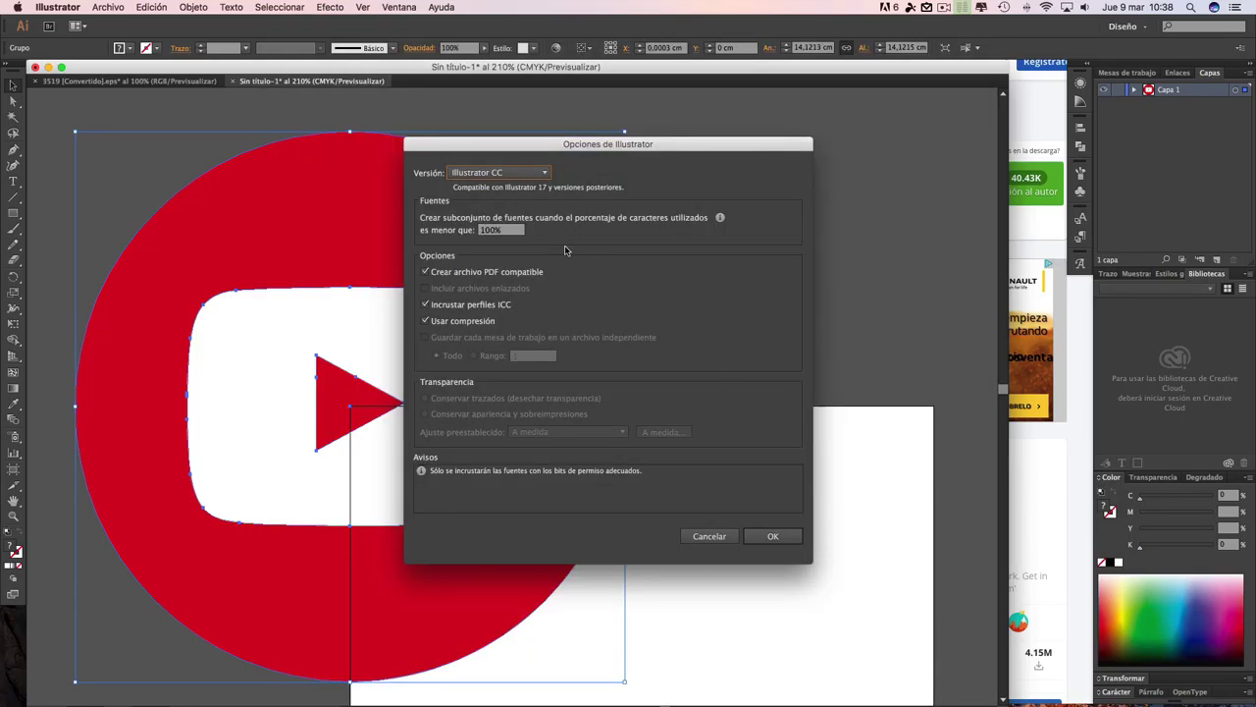
- Set the save version to Illustrator 8 and accept the legacy-format warning
left_click(543, 173)
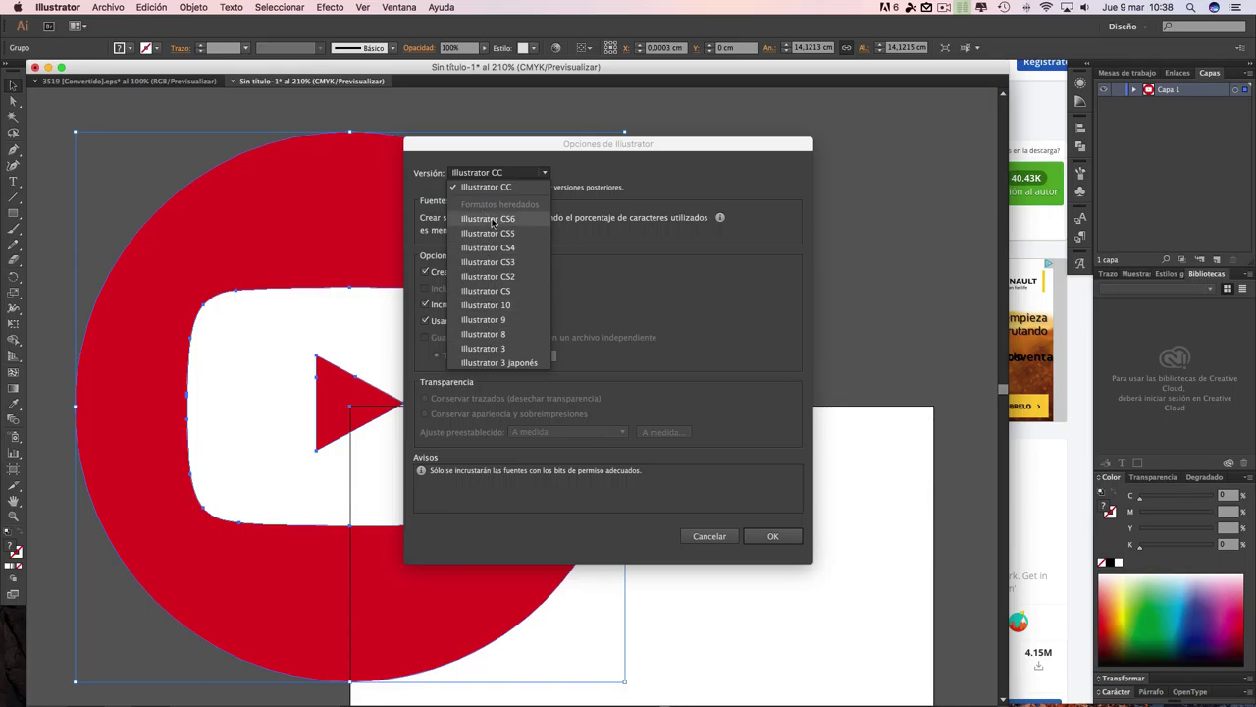
left_click(477, 335)
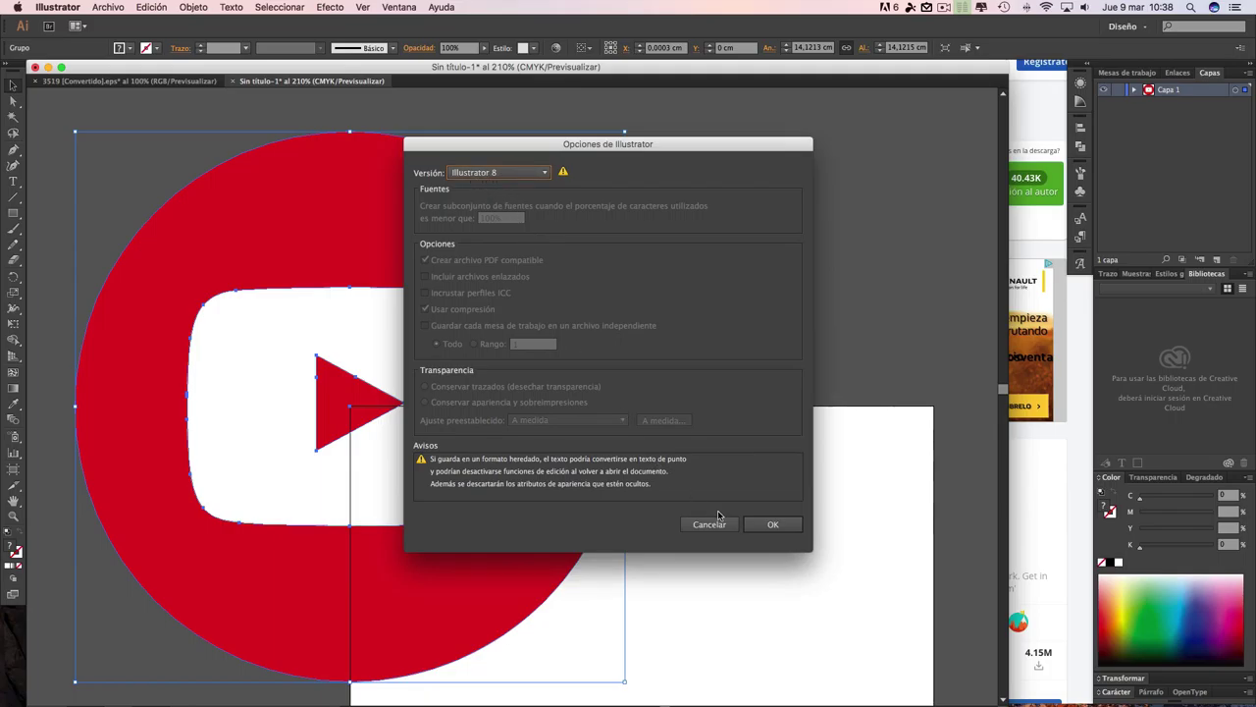
left_click(775, 526)
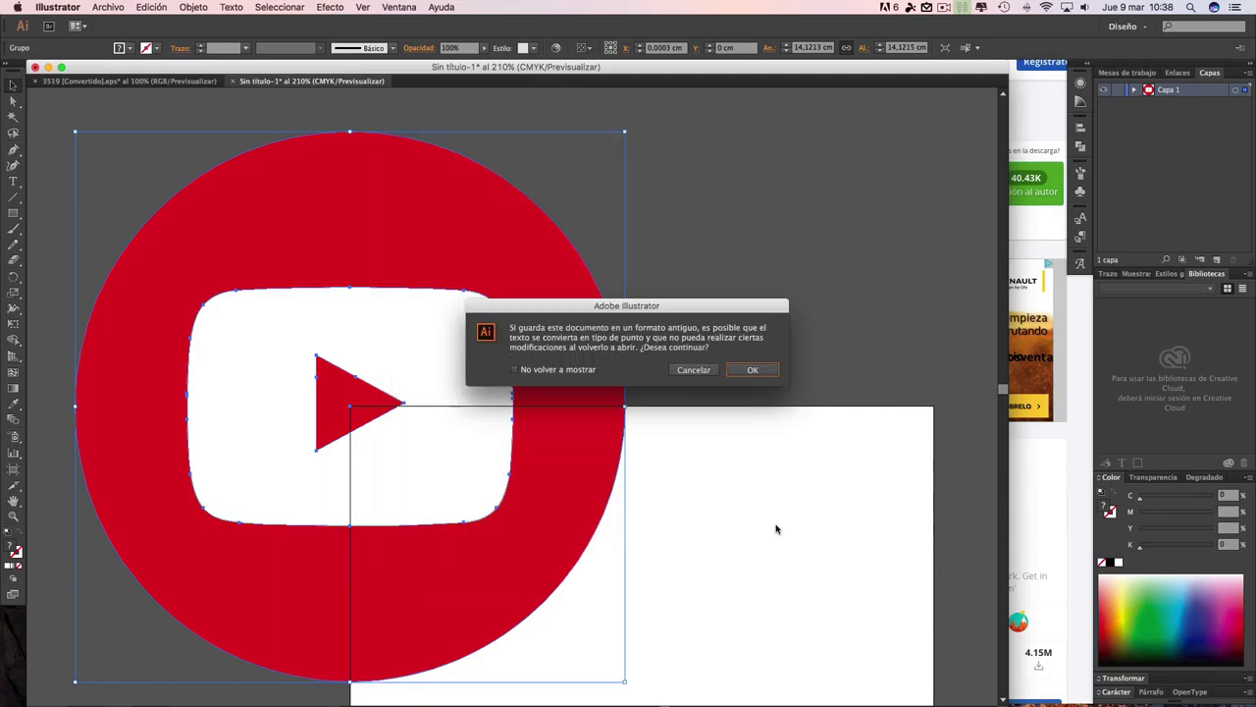
left_click(753, 370)
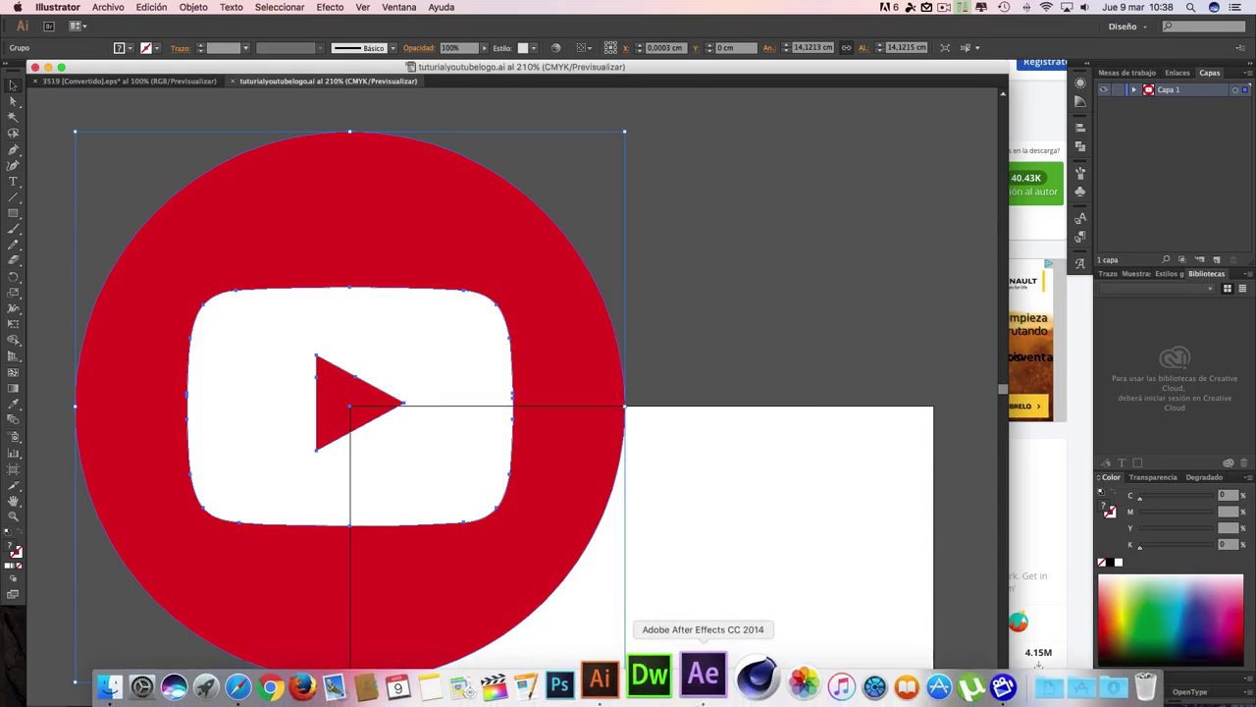
- Launch Cinema 4D and import tuturialyoutubelogo.ai from Documentos with default Illustrator settings
left_click(735, 673)
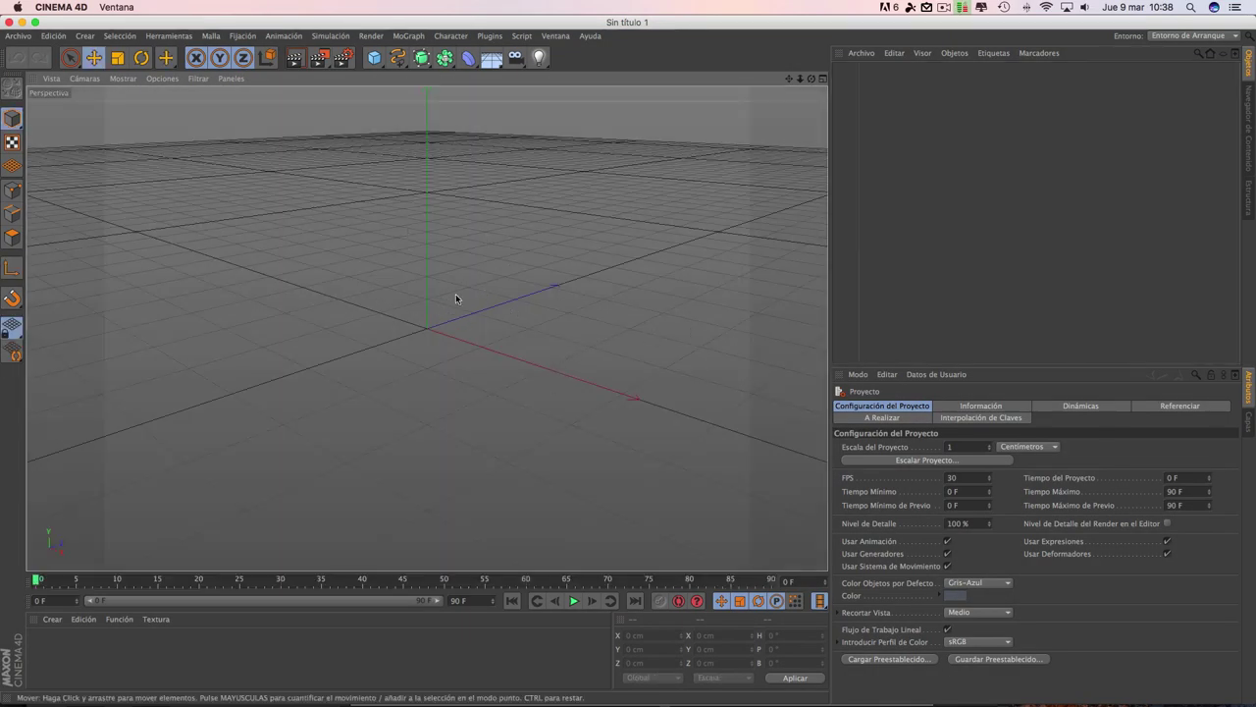
left_click(15, 36)
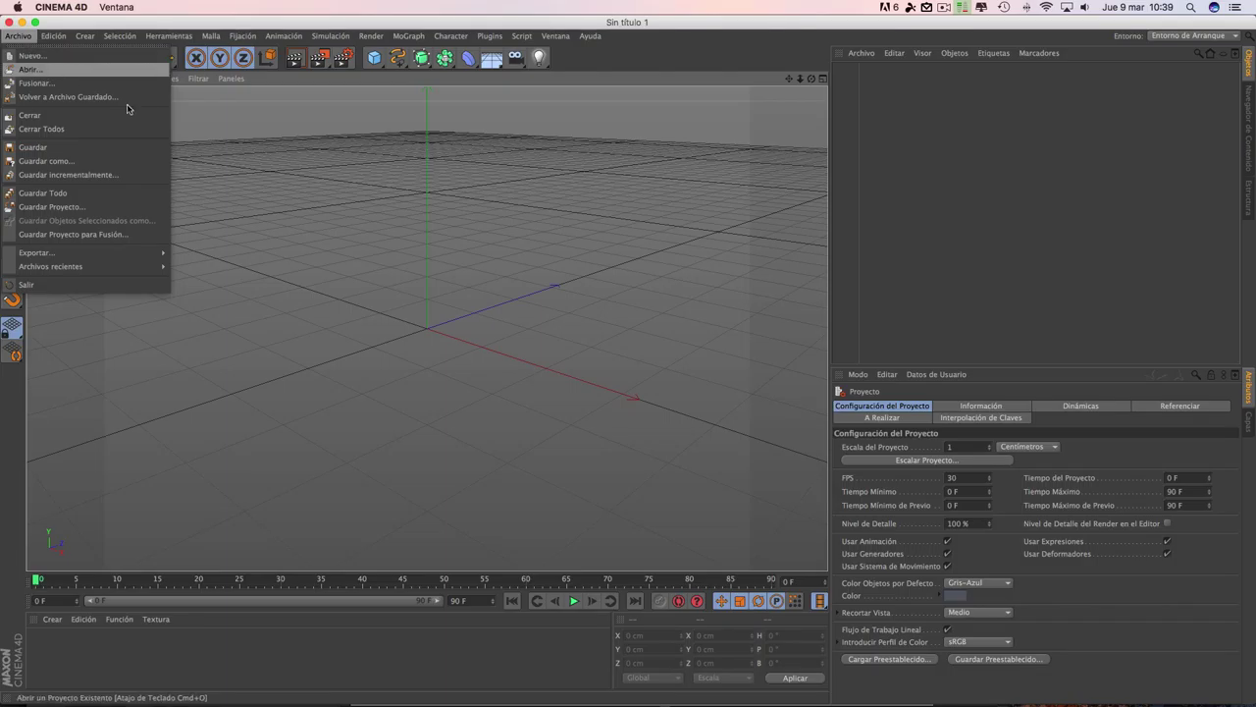
left_click(30, 69)
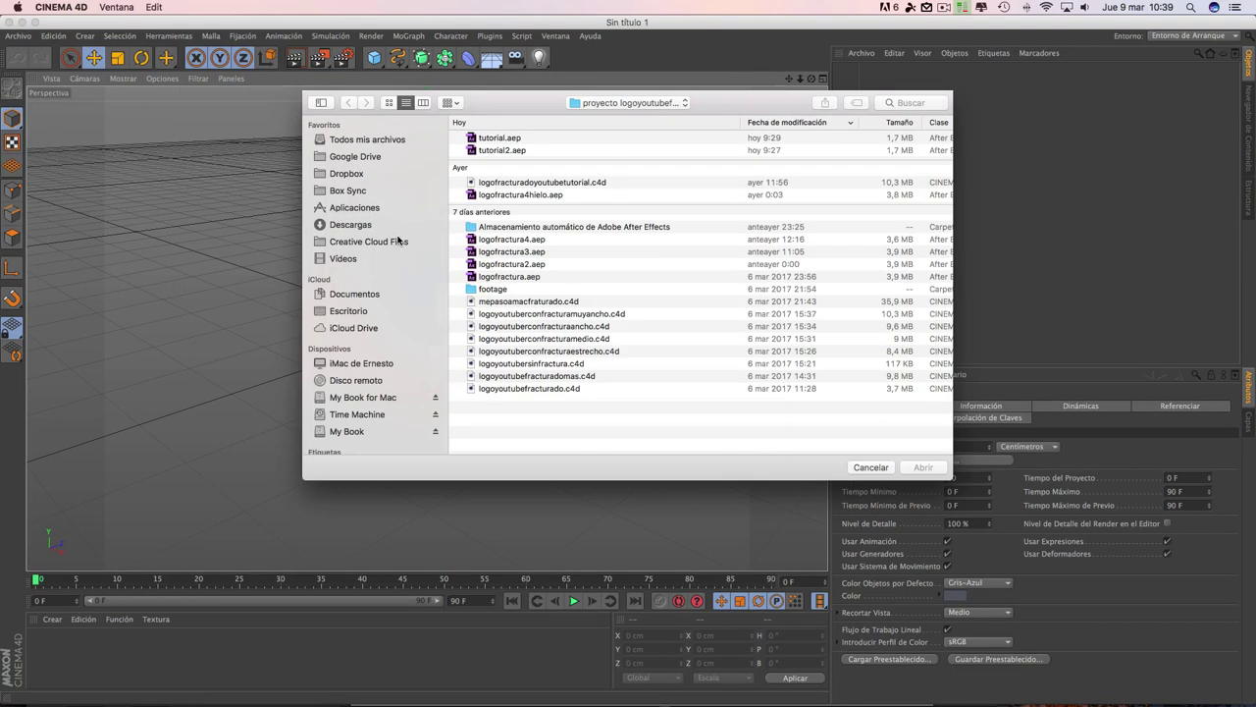
left_click(365, 295)
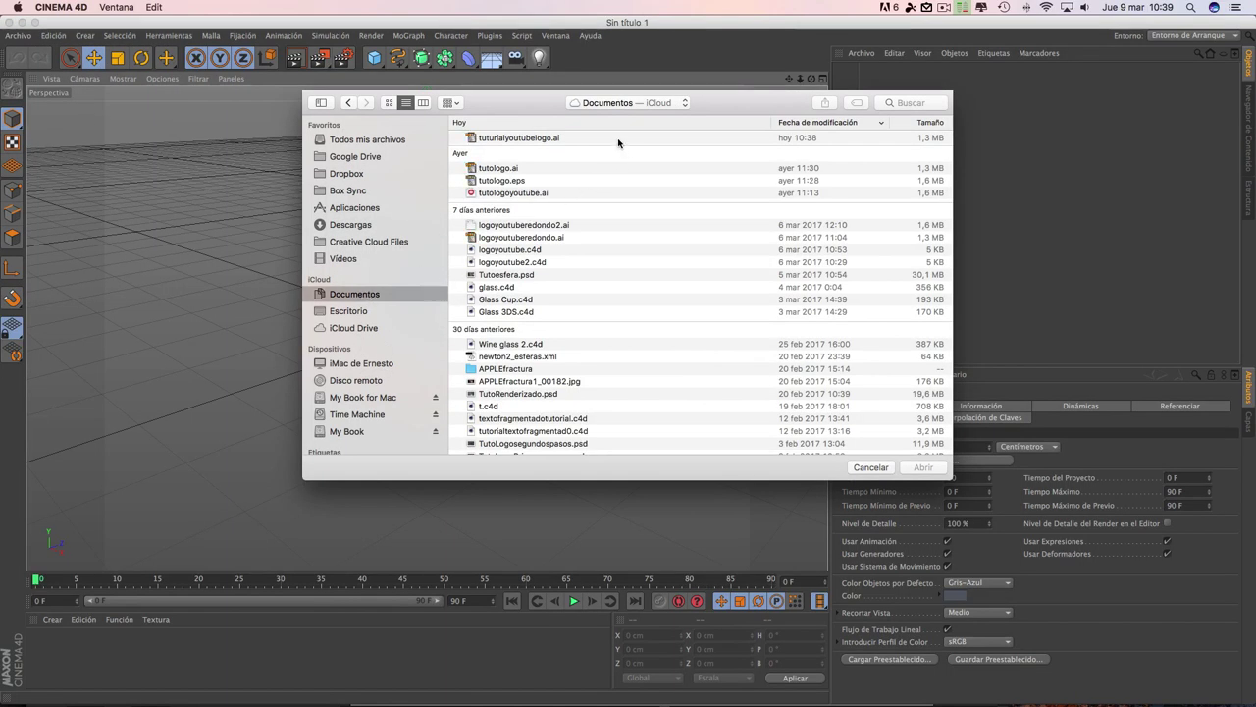
left_click(518, 141)
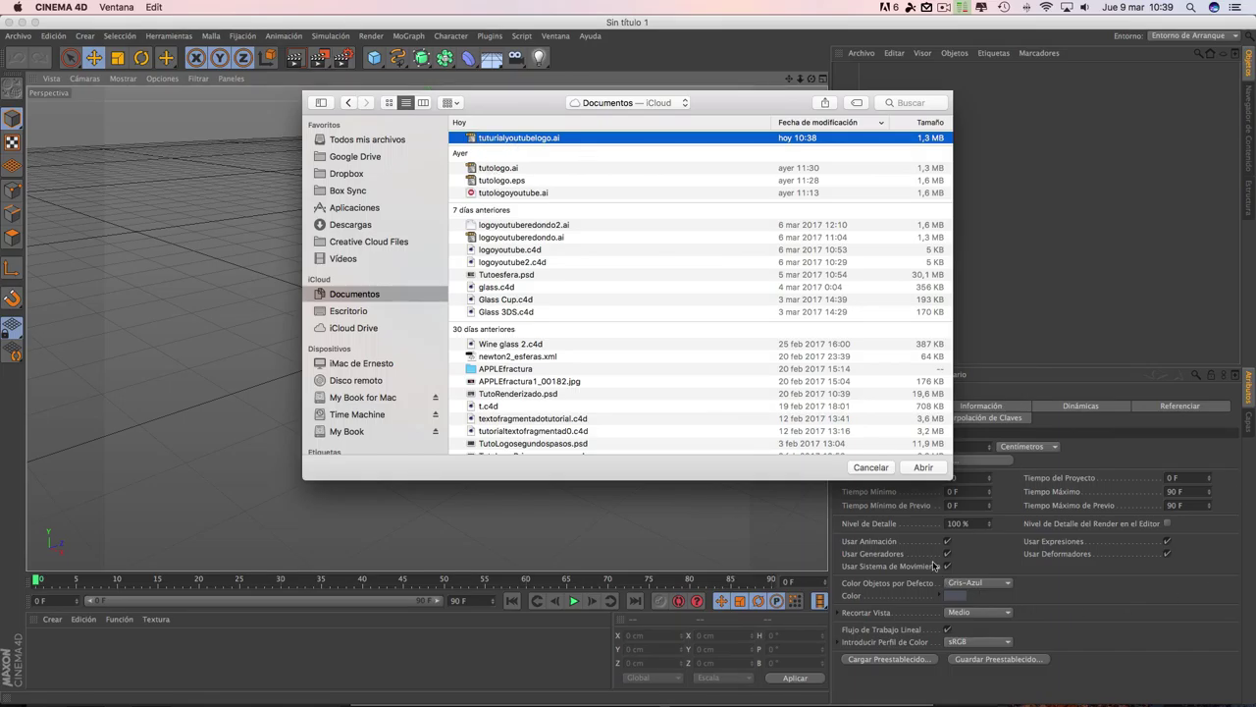
left_click(931, 468)
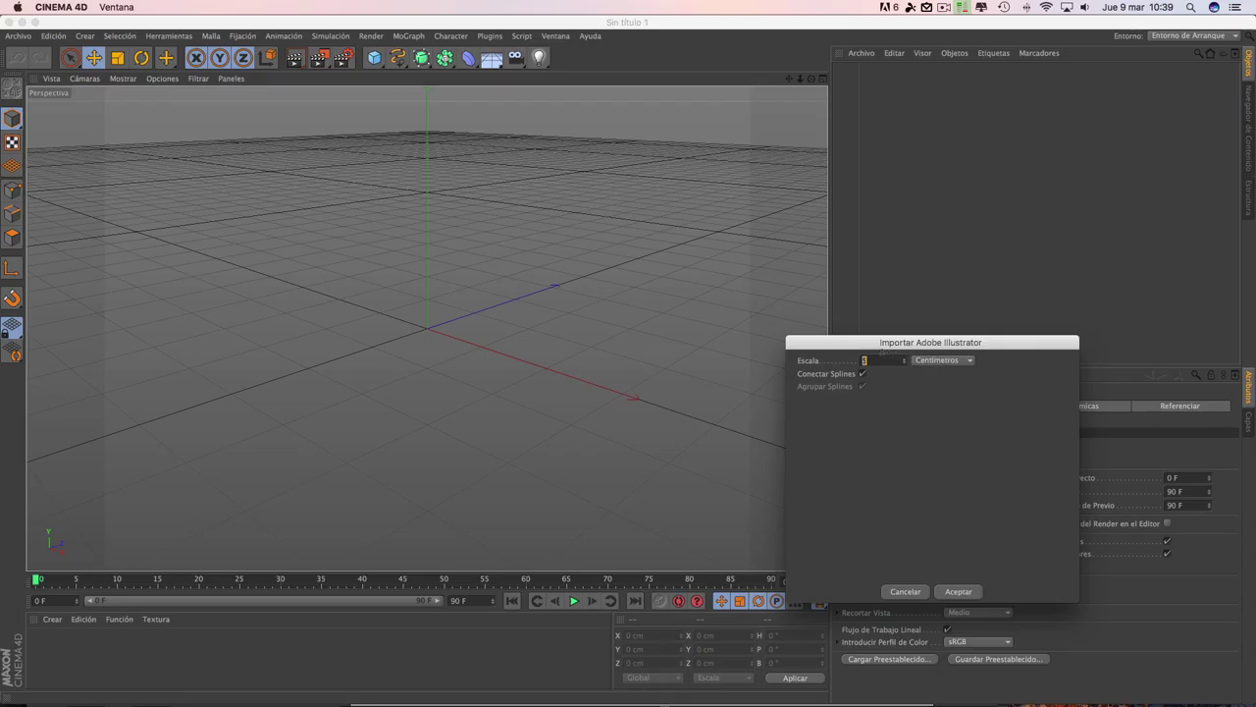
left_click(968, 593)
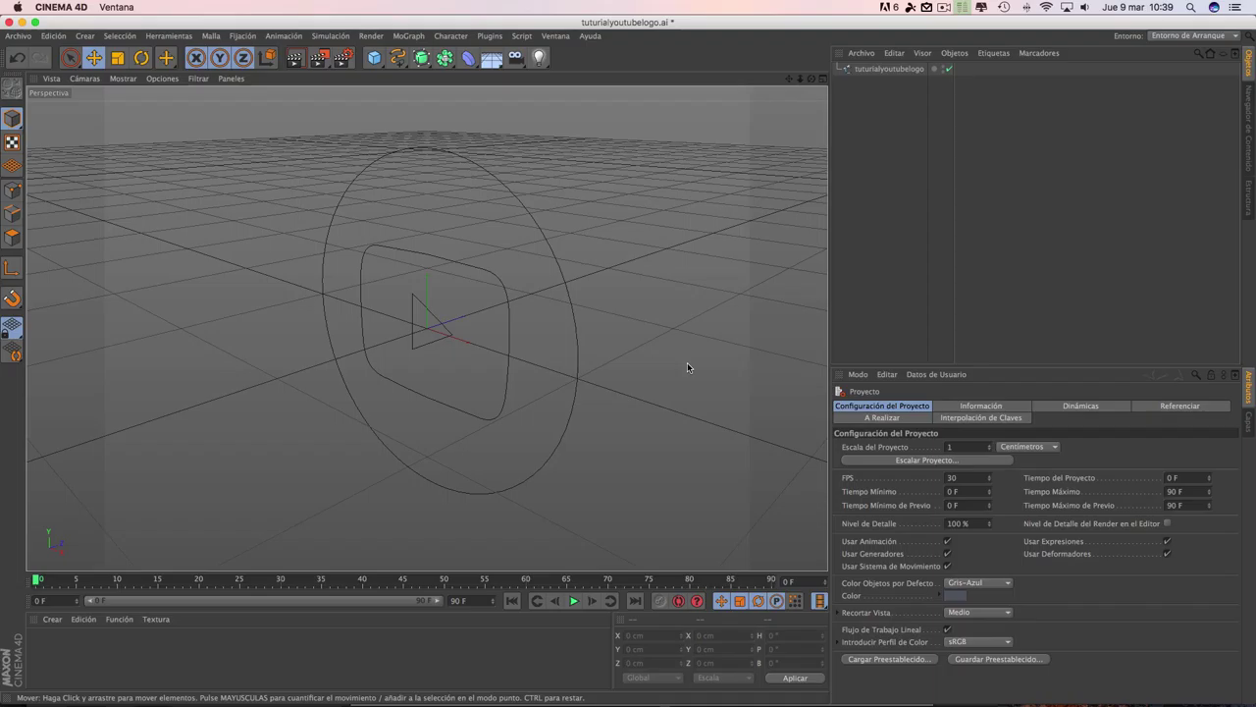
- Turn the viewport to face the logo head-on and add a HyperNURBS object
mouse_move(682, 375)
left_mouse_down()
mouse_move(592, 373)
mouse_move(615, 210)
mouse_move(398, 296)
mouse_move(580, 392)
mouse_move(789, 391)
mouse_move(763, 415)
mouse_move(507, 418)
mouse_move(726, 441)
mouse_move(501, 453)
mouse_move(749, 425)
mouse_move(753, 447)
mouse_move(746, 433)
mouse_move(553, 426)
mouse_move(339, 393)
mouse_move(446, 426)
mouse_move(711, 415)
mouse_move(679, 370)
mouse_move(737, 505)
mouse_move(478, 491)
mouse_move(595, 473)
mouse_move(678, 409)
mouse_move(433, 477)
mouse_move(783, 406)
mouse_move(550, 423)
mouse_move(472, 402)
mouse_move(455, 380)
mouse_move(694, 385)
left_mouse_up()
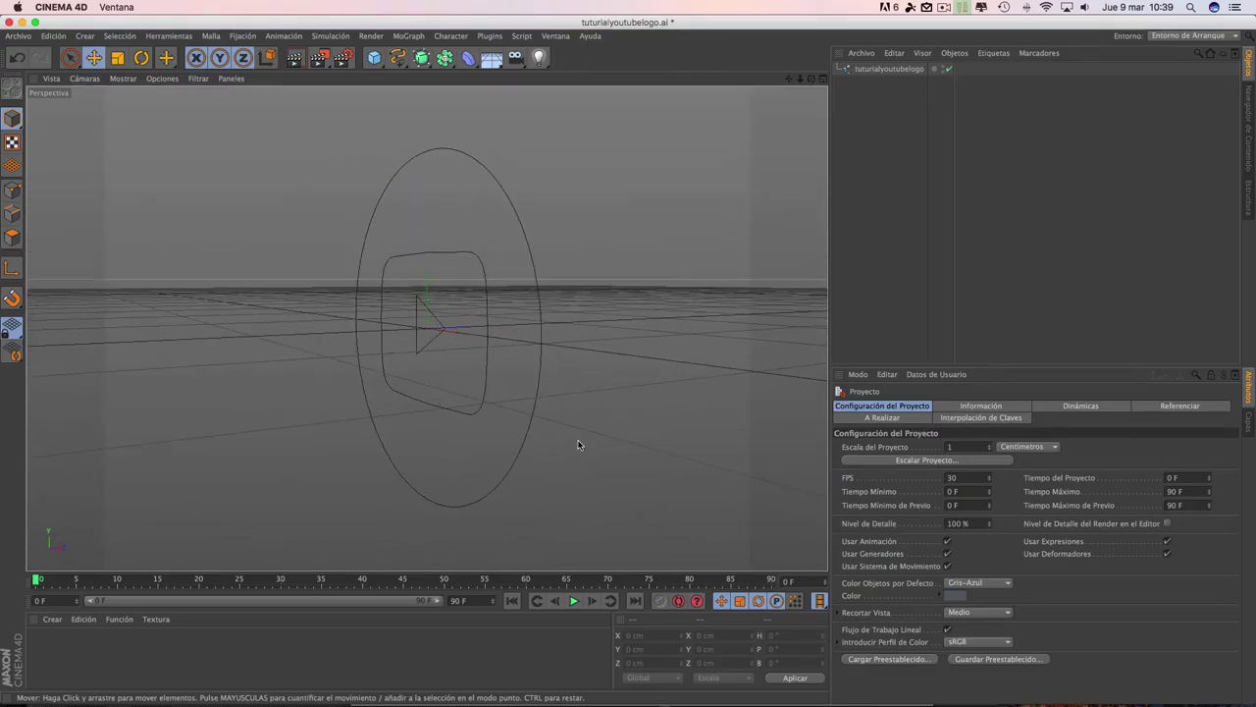
left_click_drag(578, 444, 707, 422)
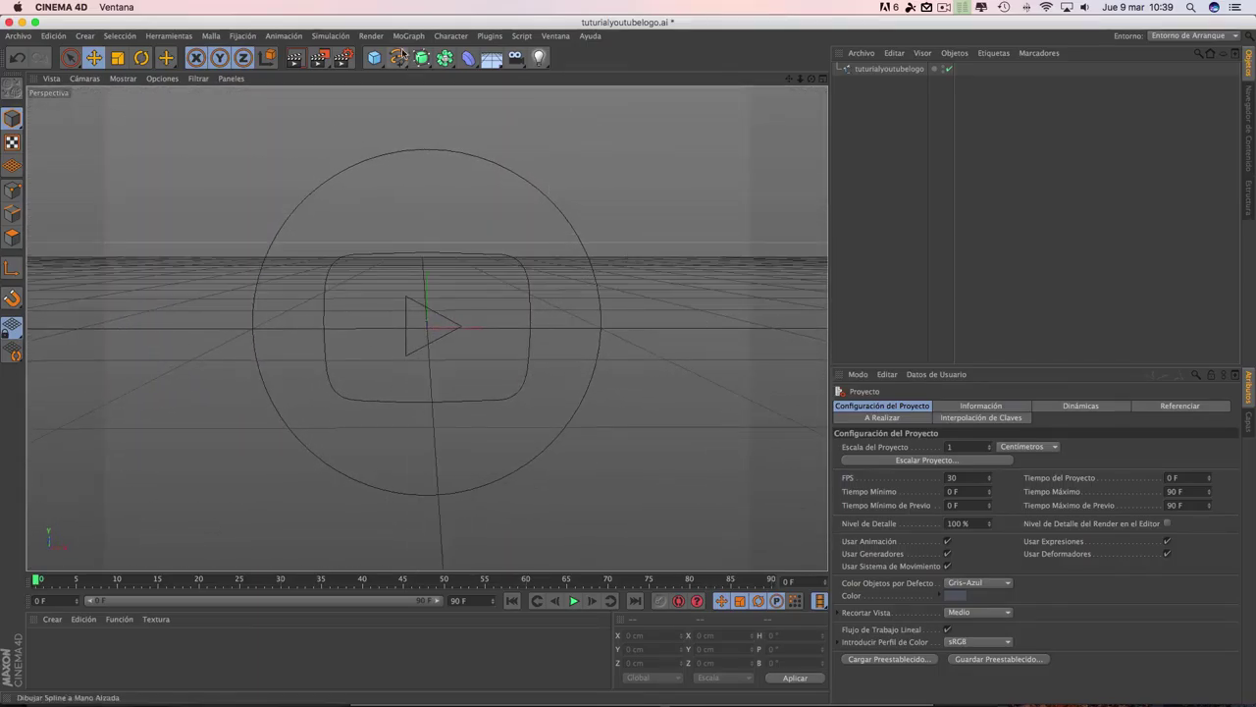
left_click(422, 60)
left_click(423, 62)
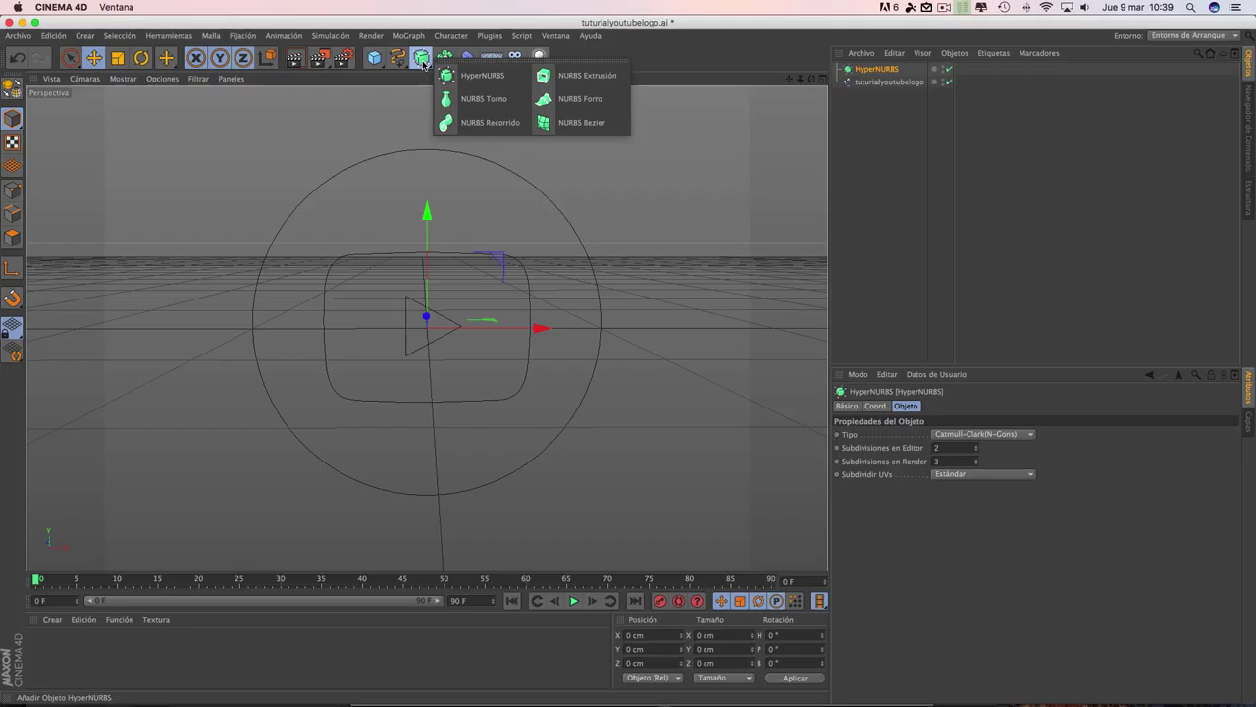
- Add a NURBS Extrusión and nest the tuturialyoutubelogo spline inside it
left_click(560, 81)
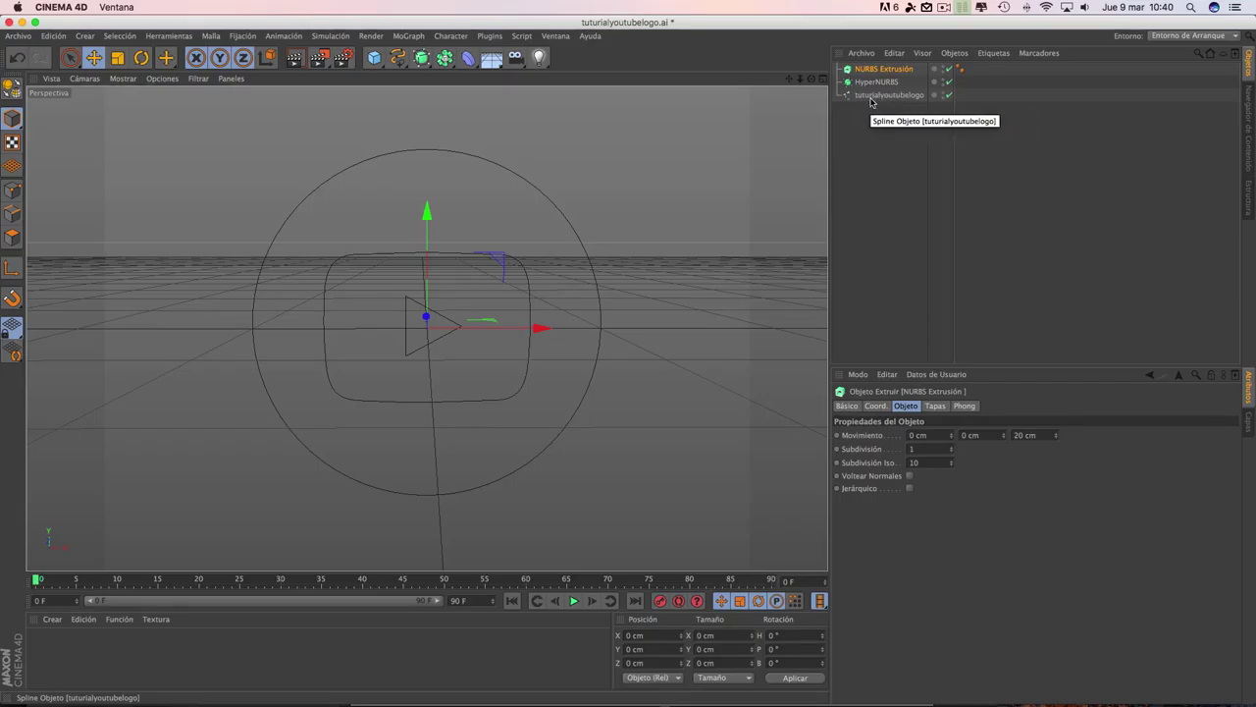
left_click_drag(894, 96, 895, 70)
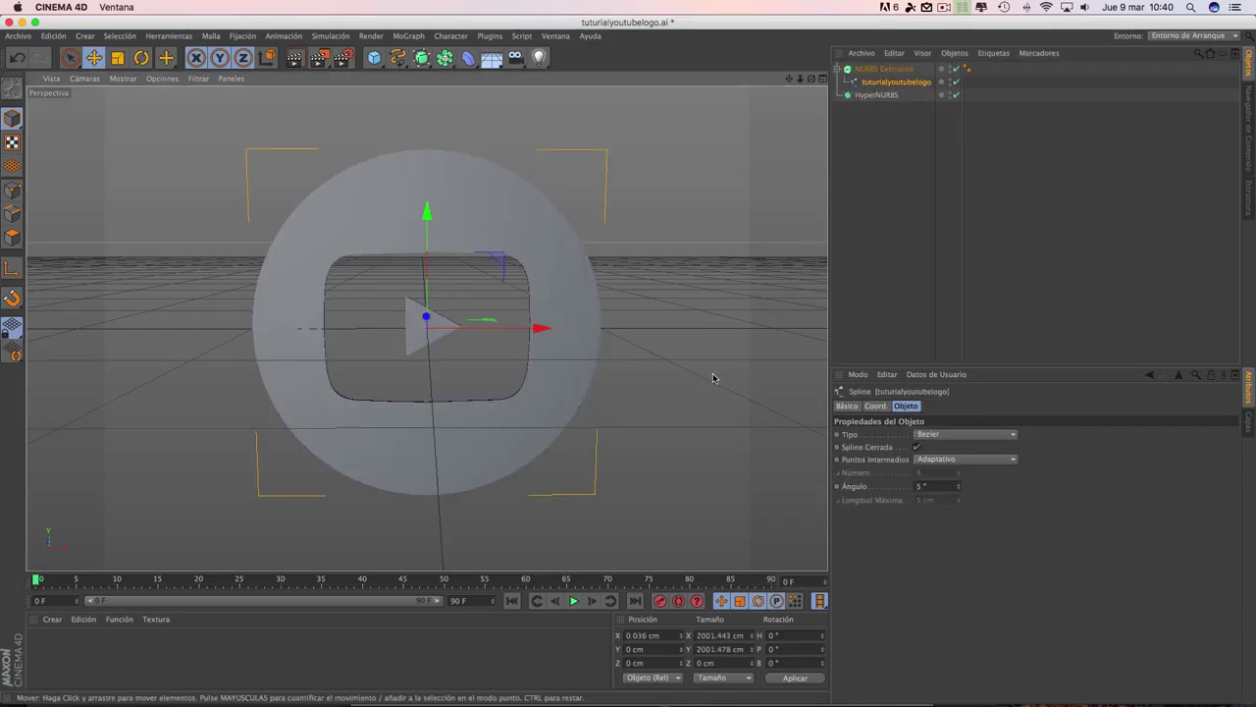
left_click_drag(725, 374, 614, 408)
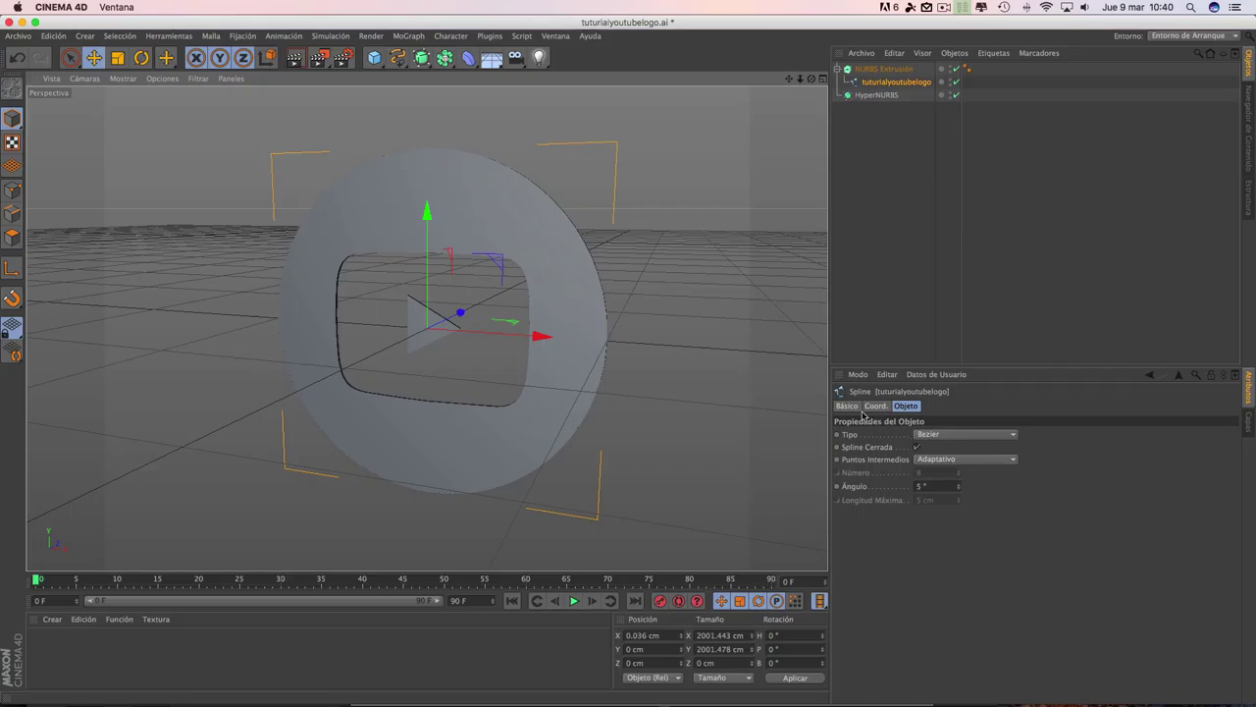
- Select the NURBS Extrusión object and show its Objeto depth settings
left_click(904, 407)
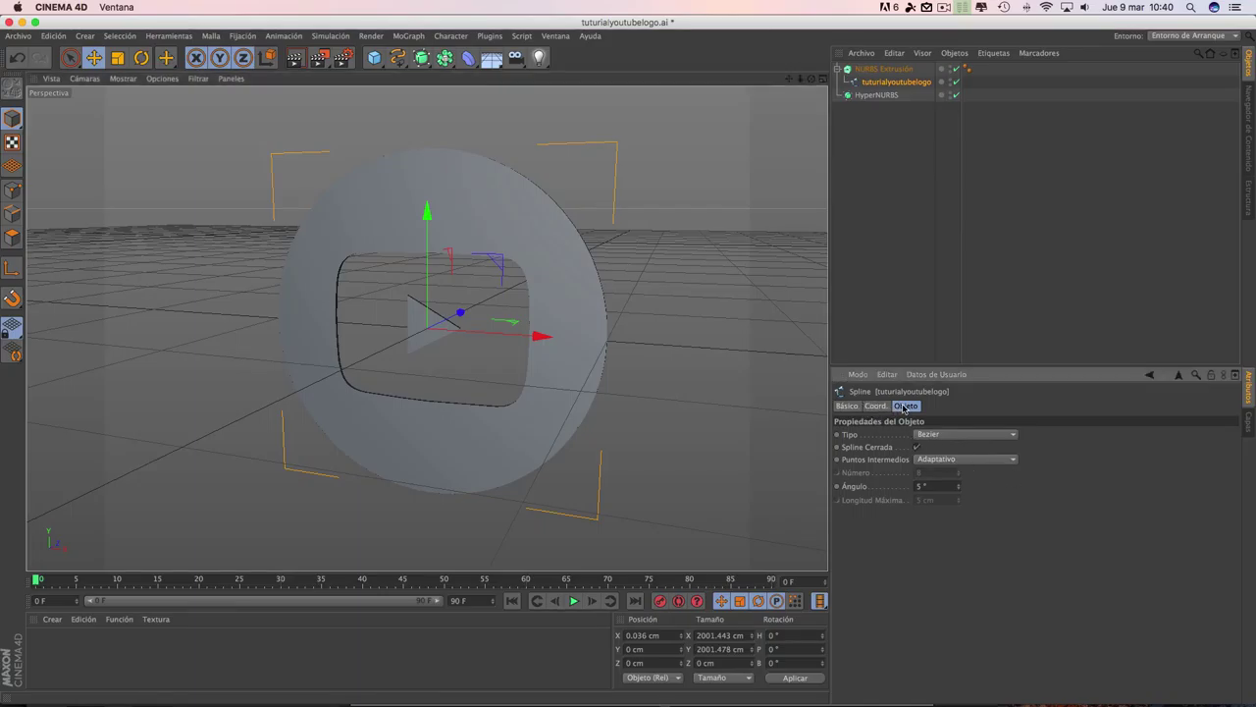
left_click(852, 407)
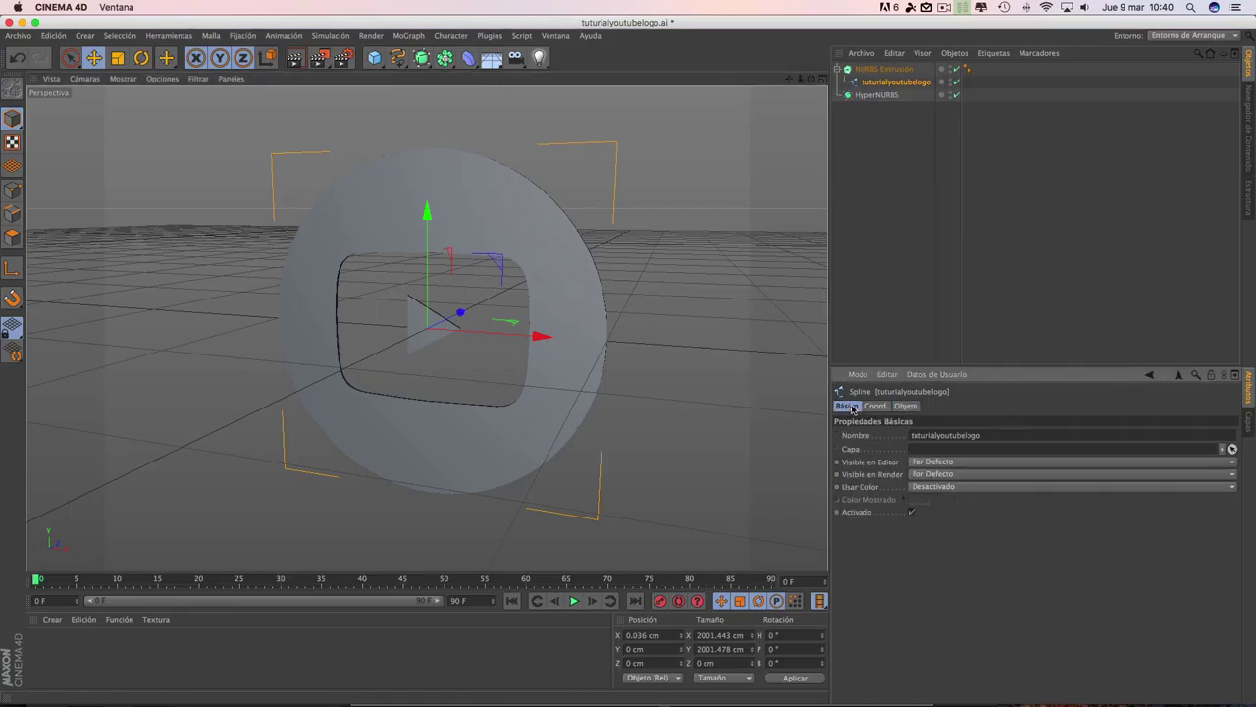
left_click(886, 69)
left_click(904, 406)
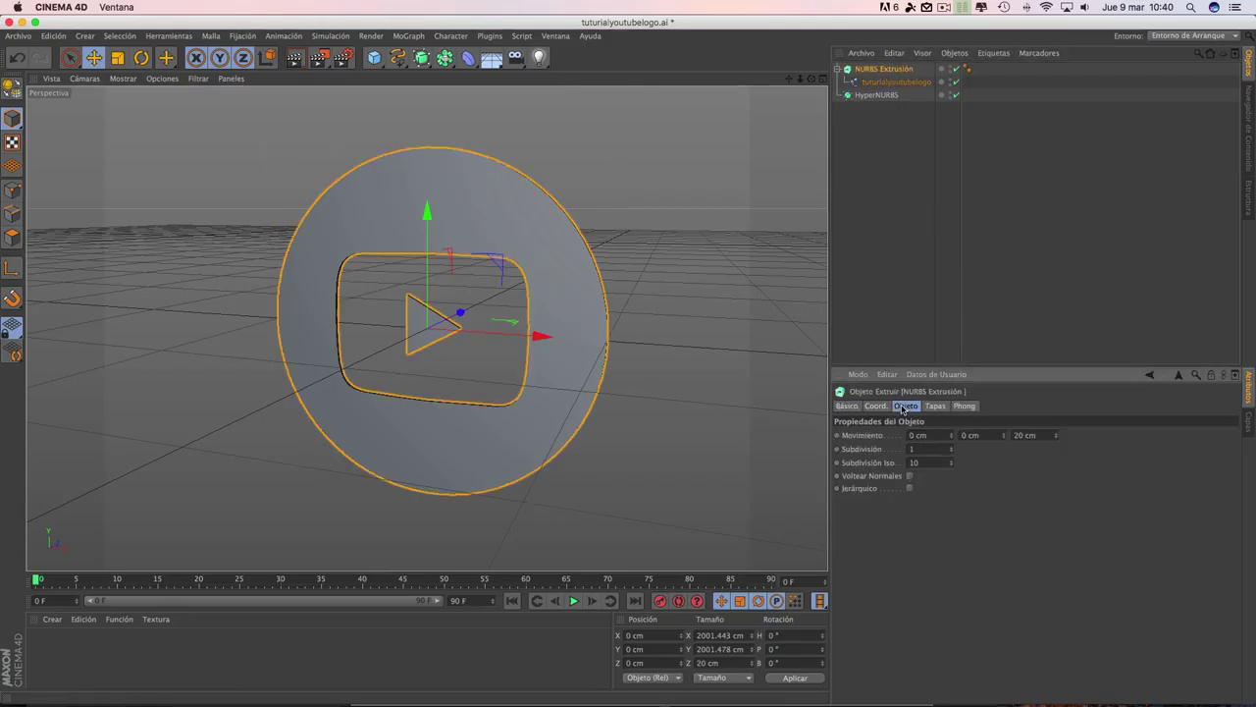
- Set the extrusion's Movimiento Z depth to 500 cm and orbit to inspect the thick disc
left_click_drag(1056, 437, 1053, 437)
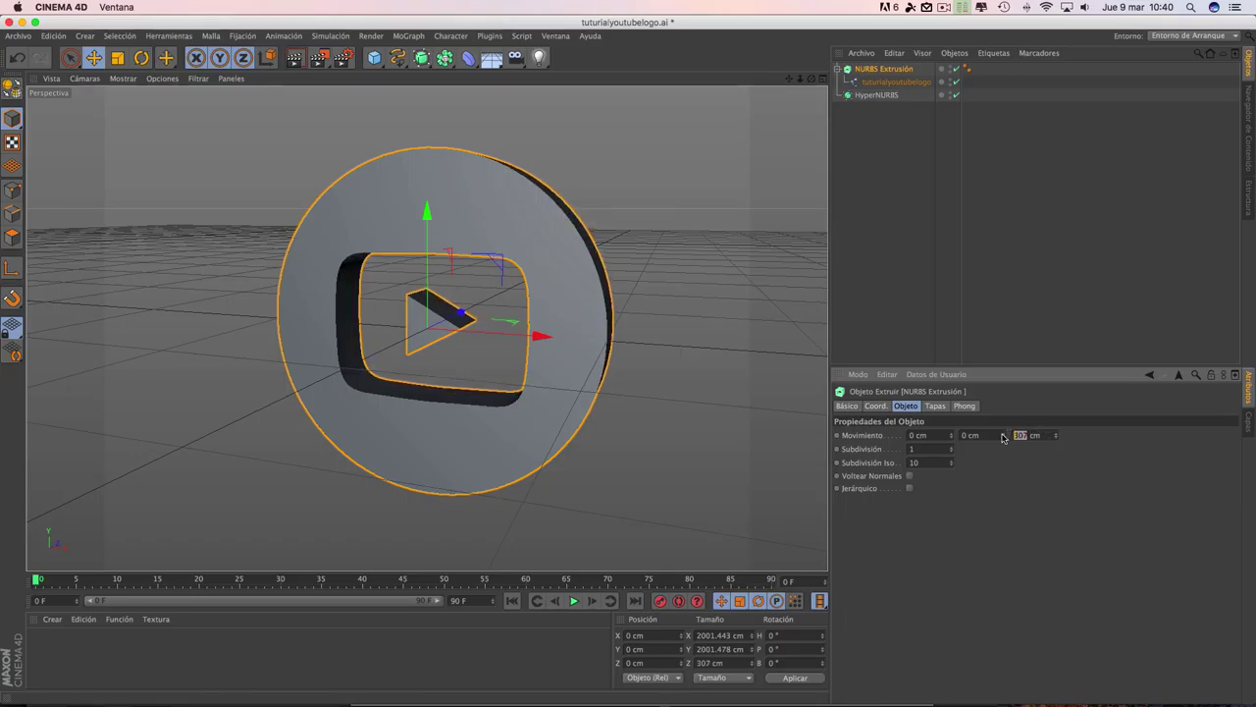
type("1")
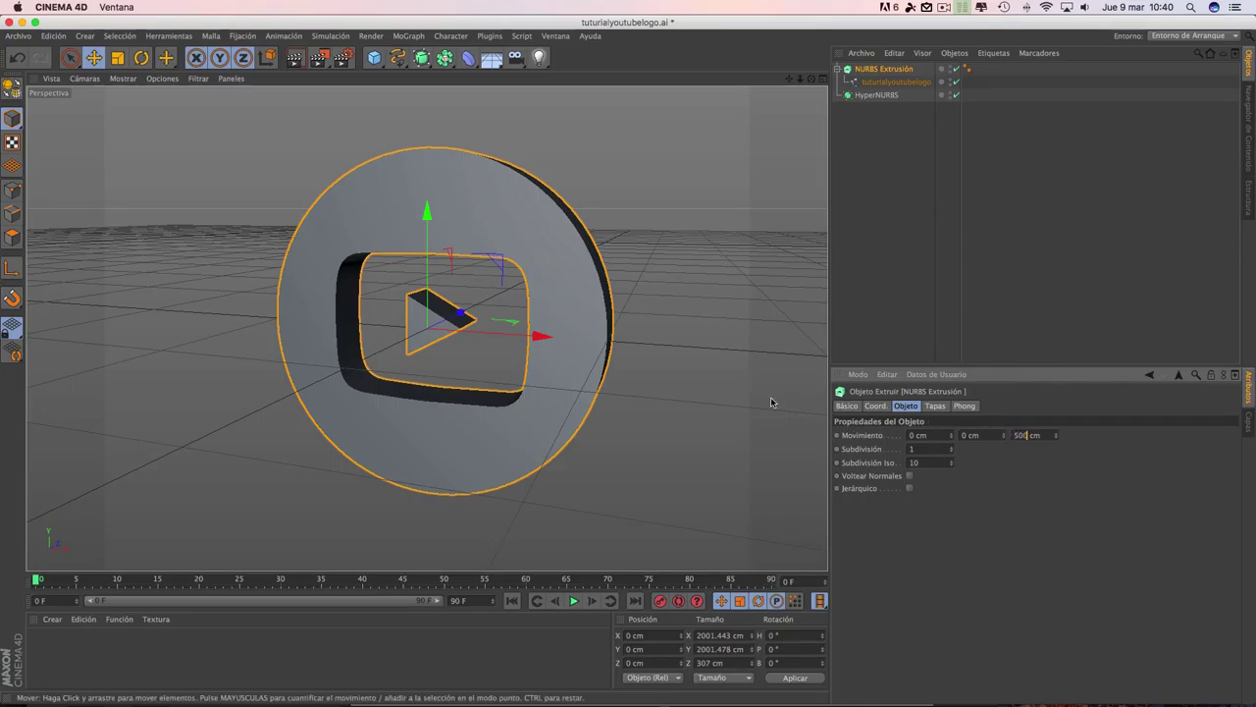
type("00")
left_click(785, 410)
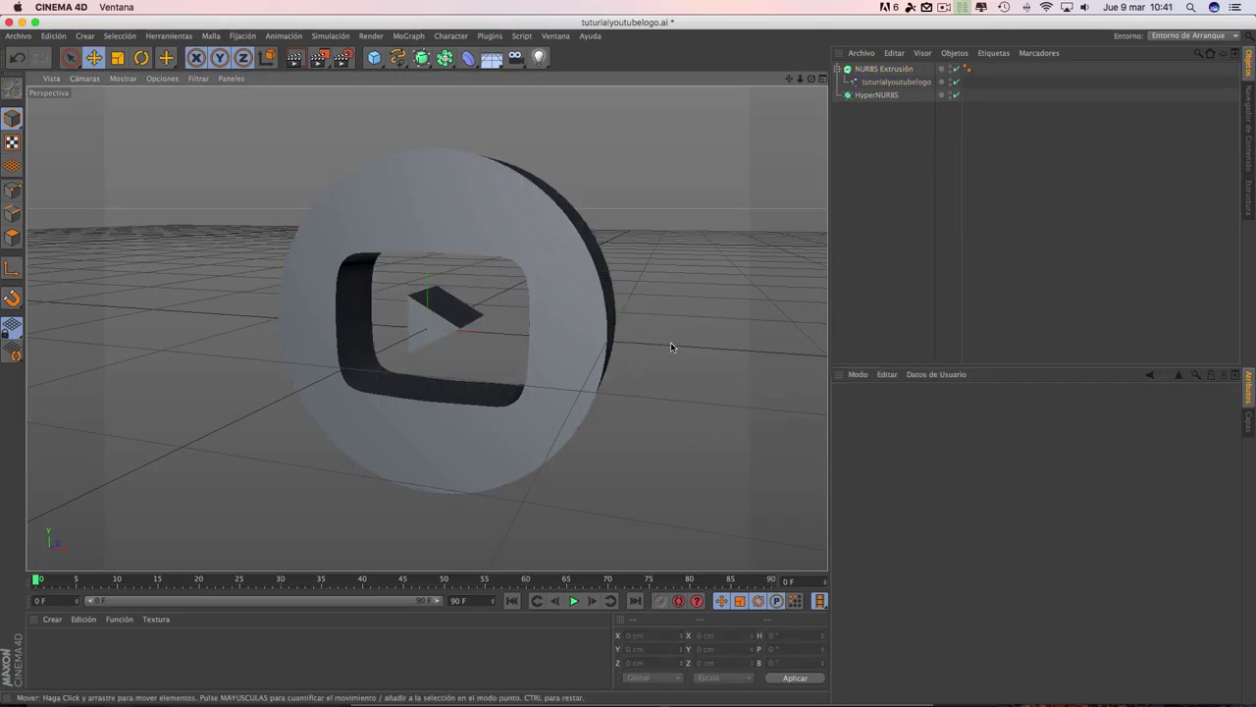
left_click_drag(682, 346, 719, 371)
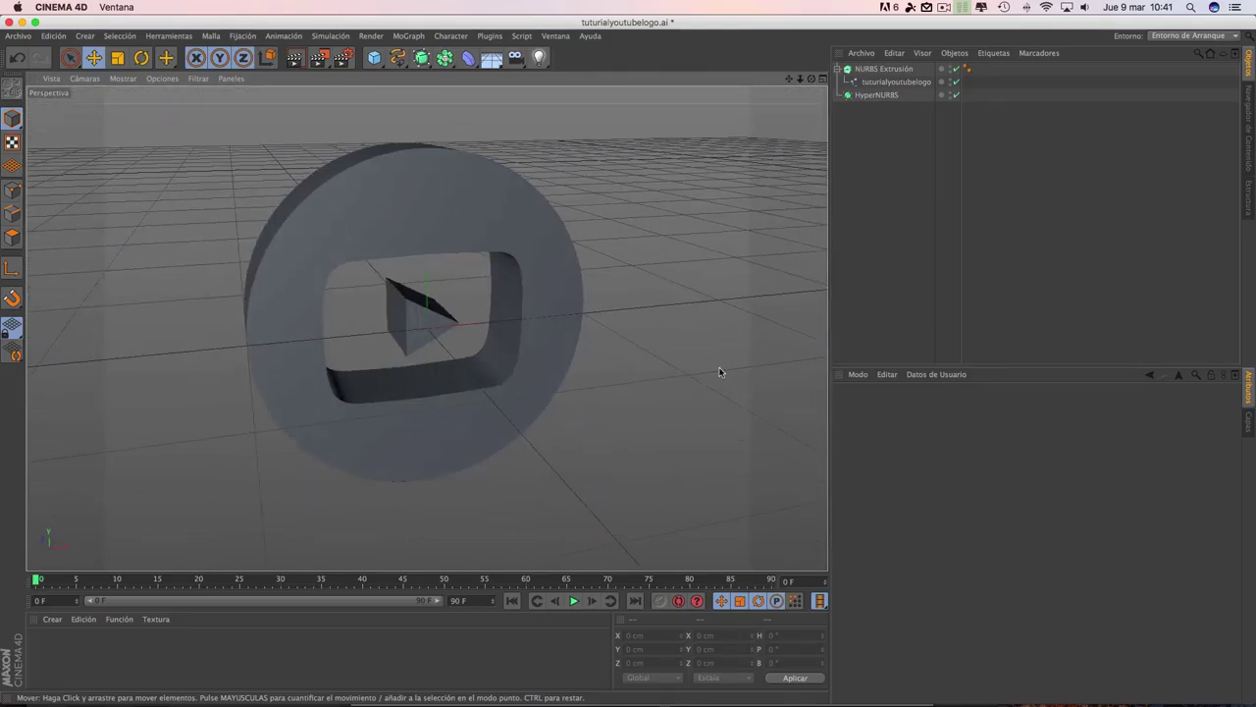
left_click_drag(705, 327, 622, 216)
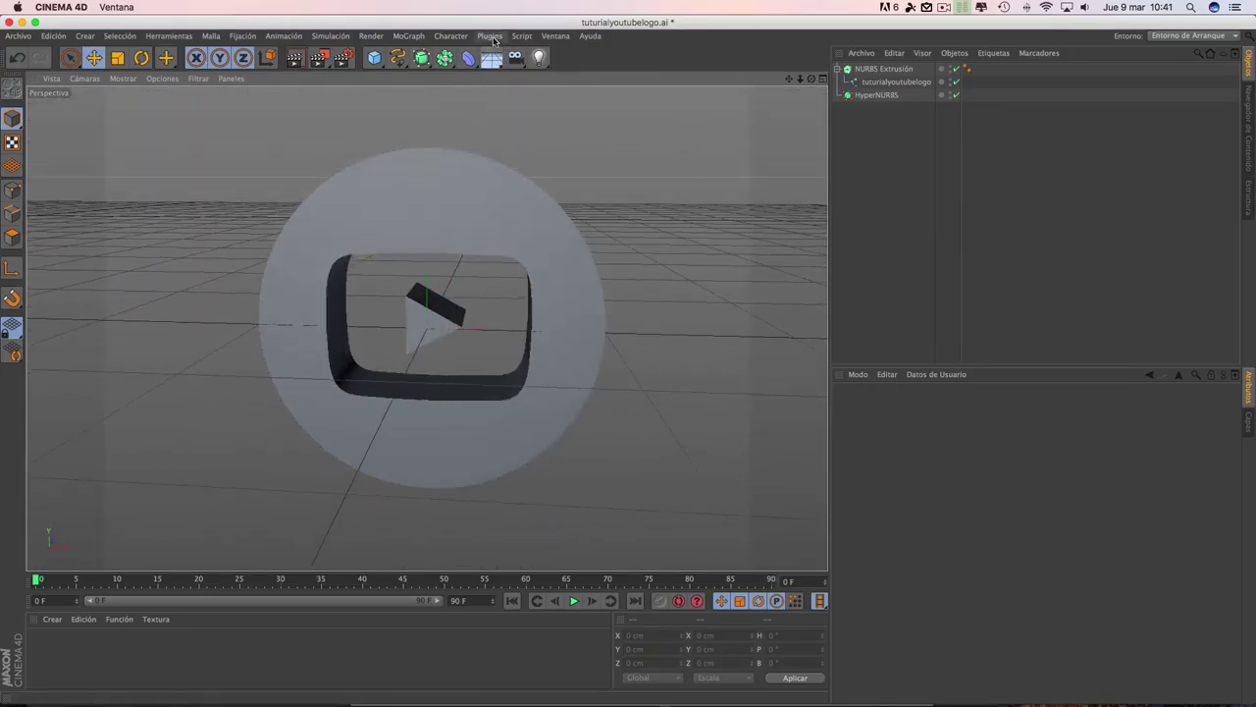
- Launch Thrausi 1.22 with 500 pieces and select the NURBS Extrusión logo
left_click(499, 37)
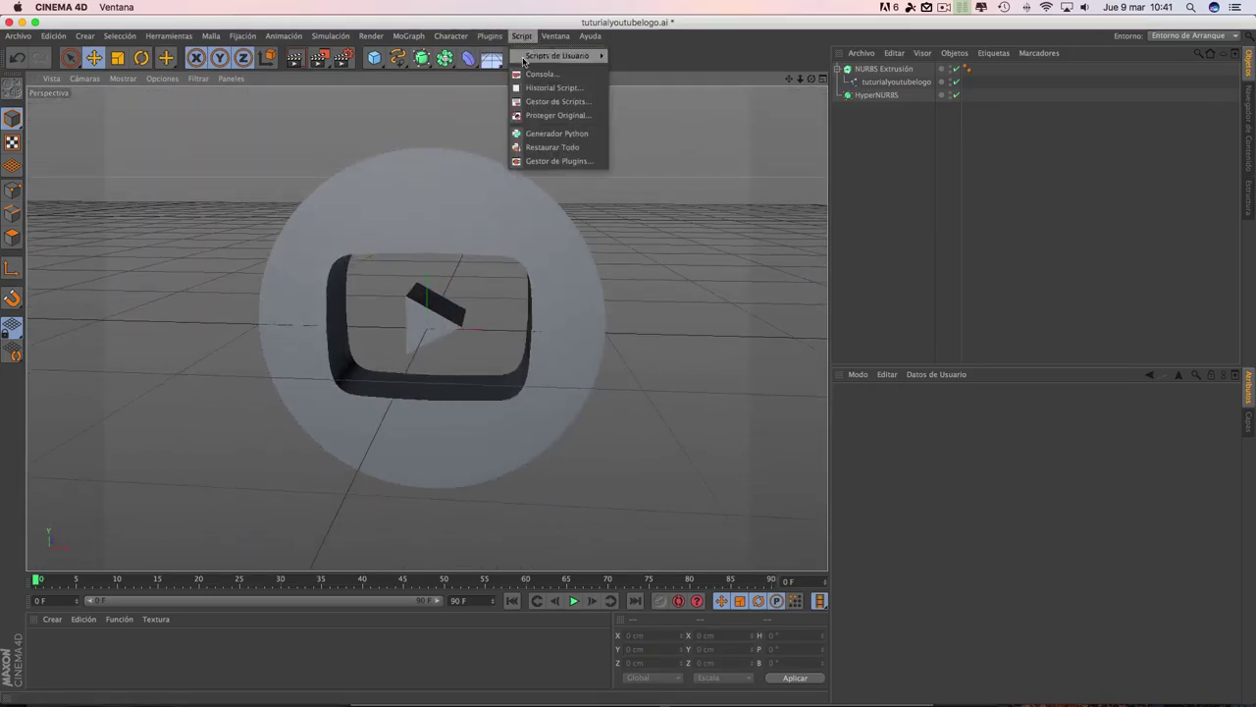
left_click(500, 232)
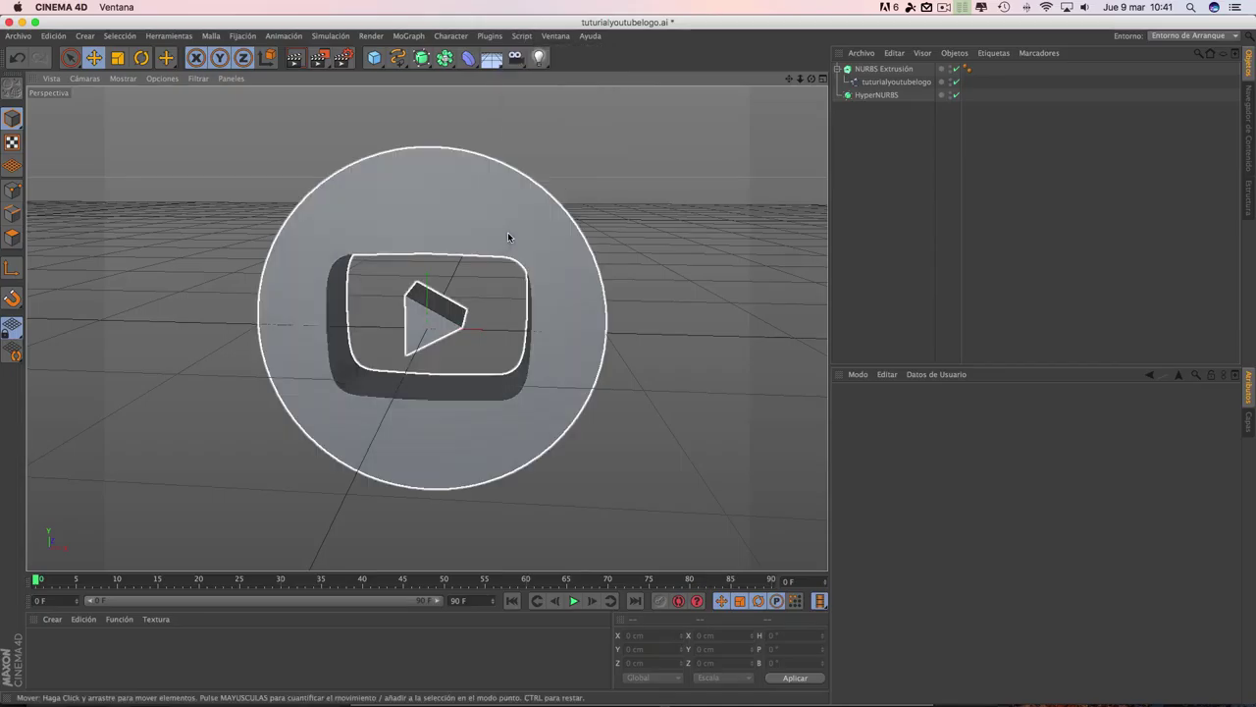
left_click(489, 36)
mouse_move(504, 76)
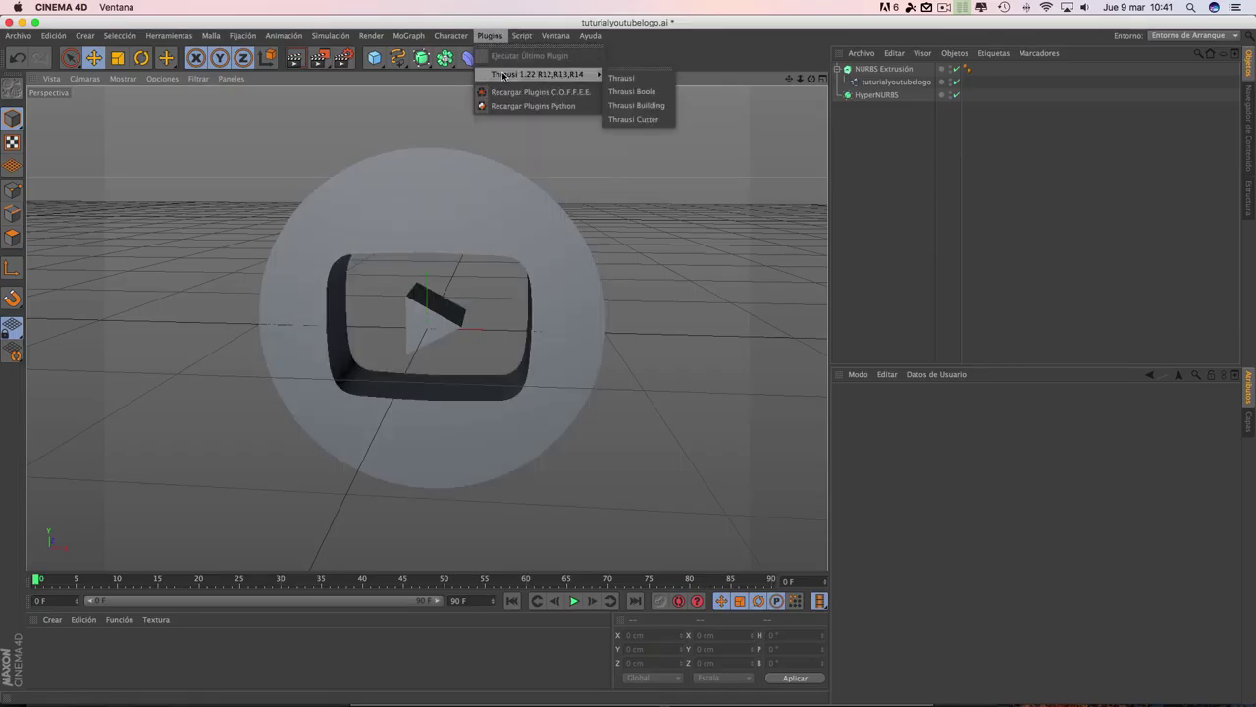
left_click(623, 78)
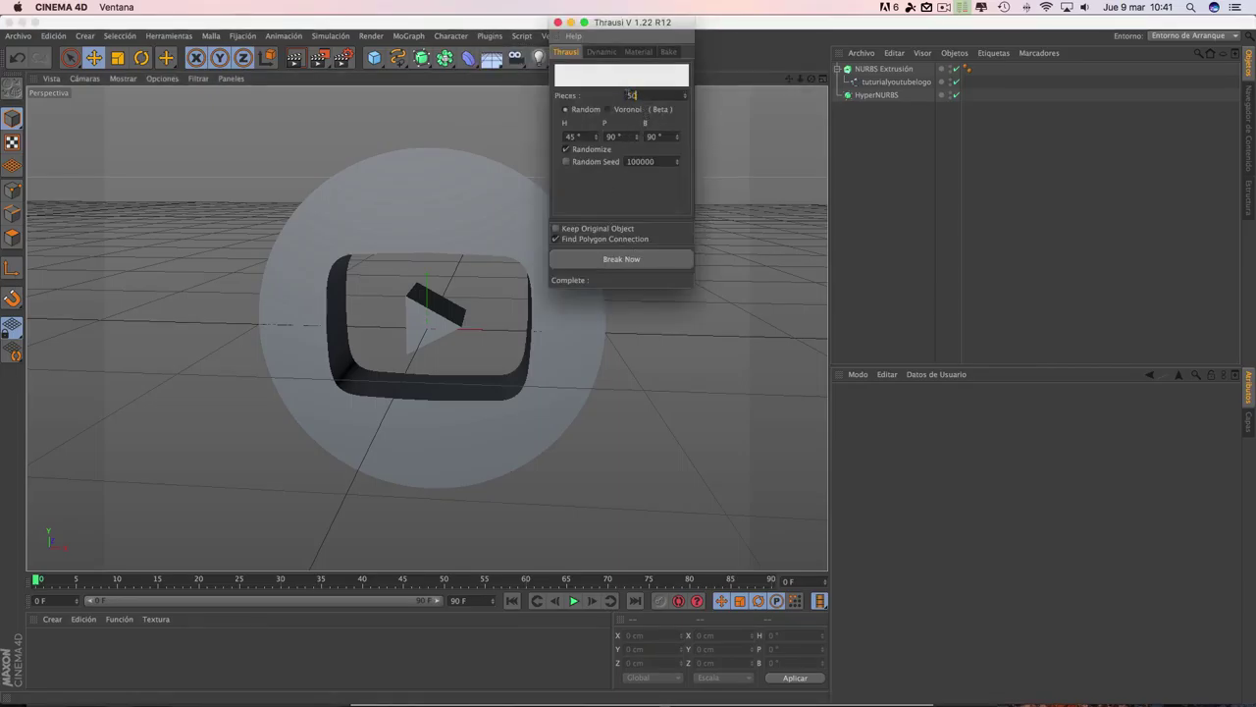
left_click(455, 165)
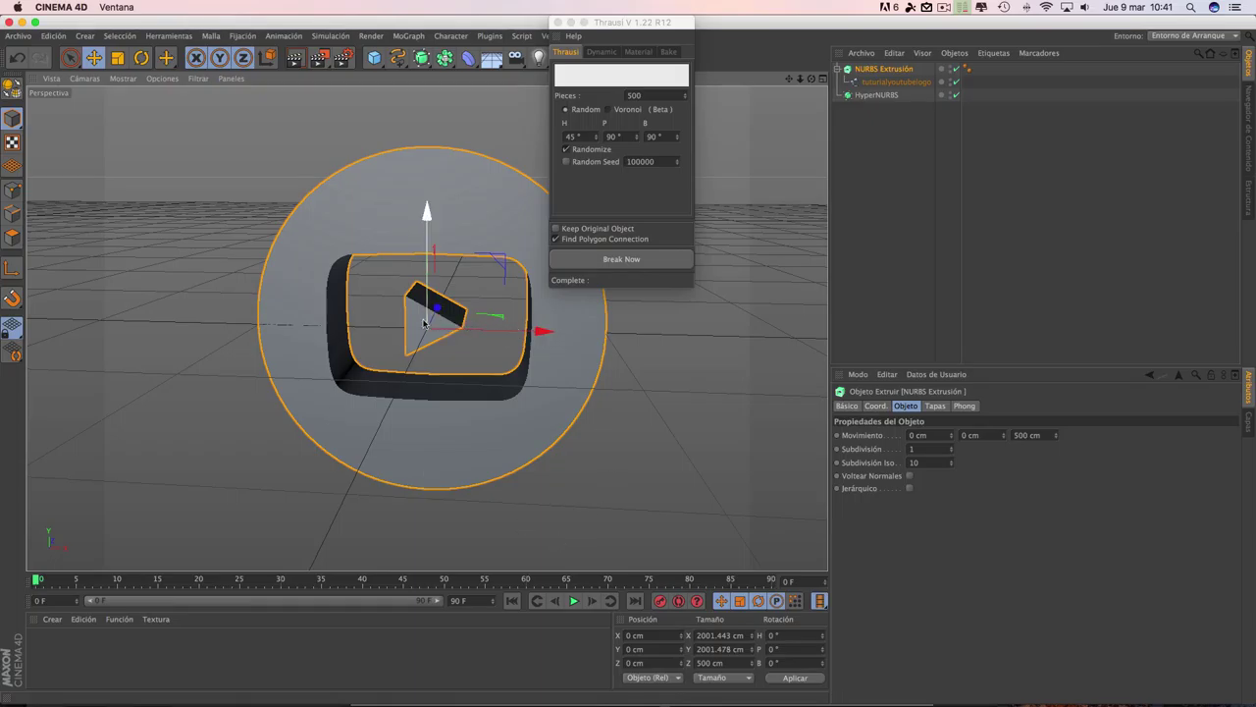
- Break the logo into Thrausi pieces with Cut_InSide and Cut_OutSide materials, then close Thrausi
left_click(687, 260)
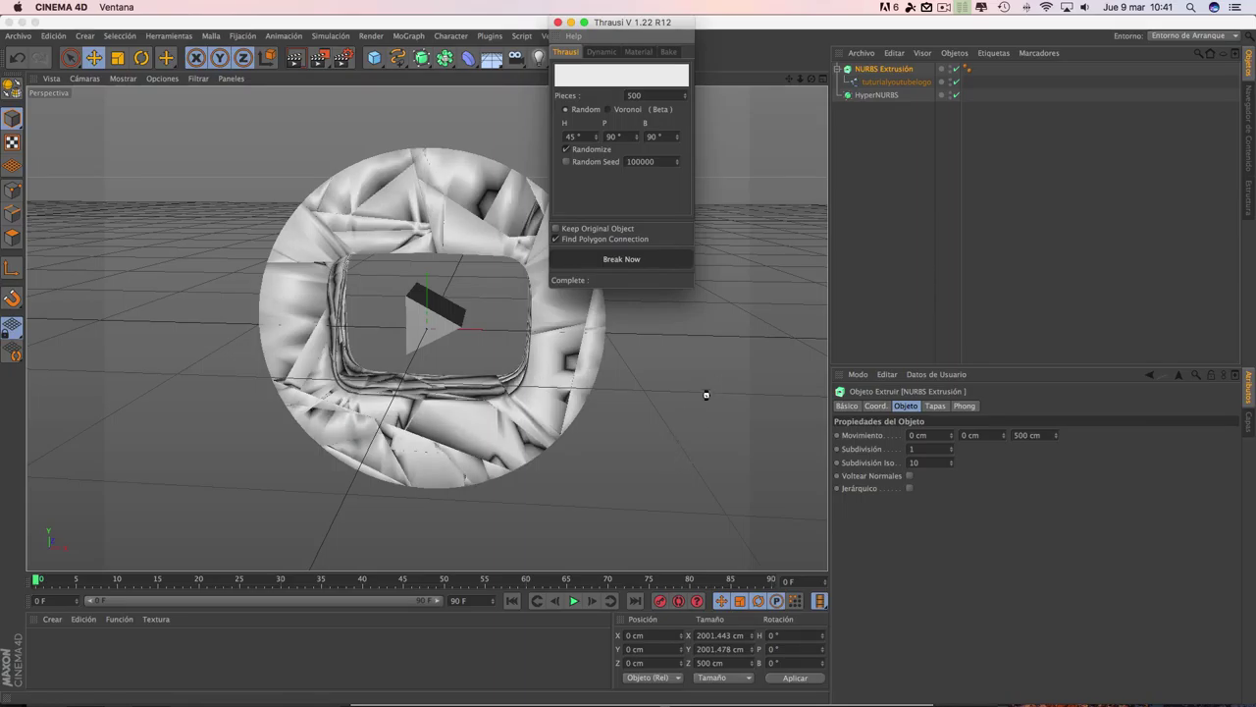
left_click(945, 7)
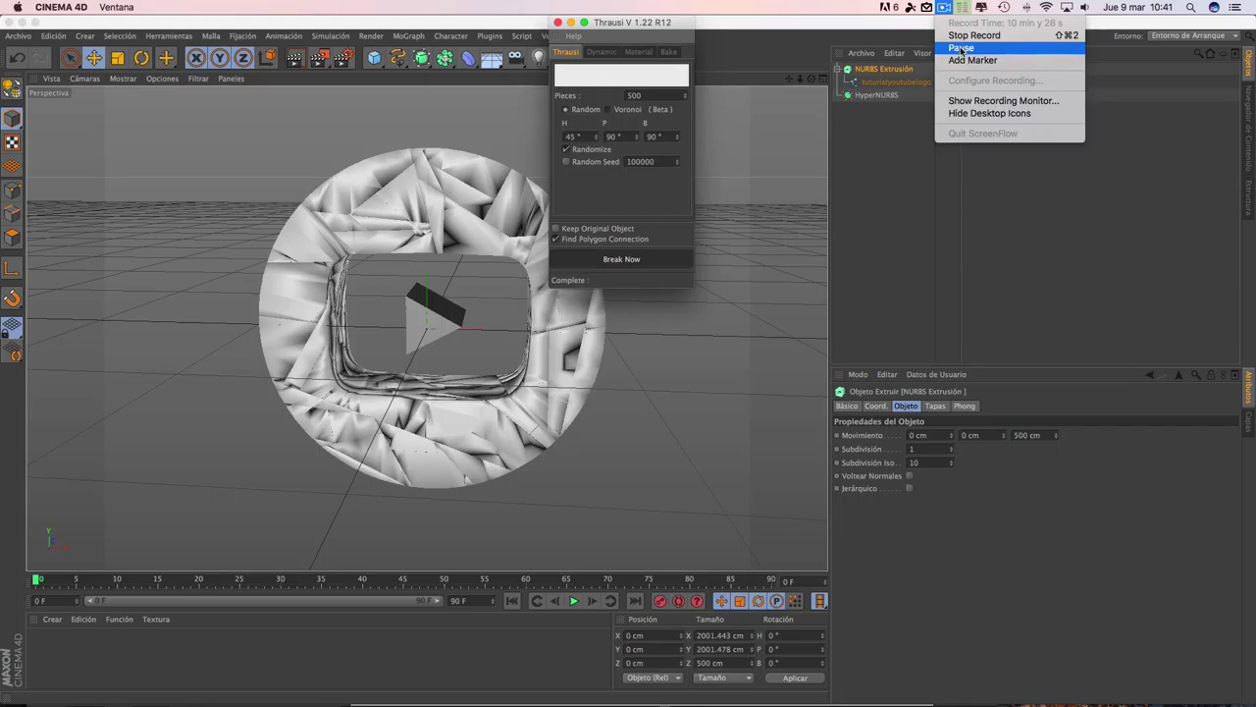
left_click(961, 47)
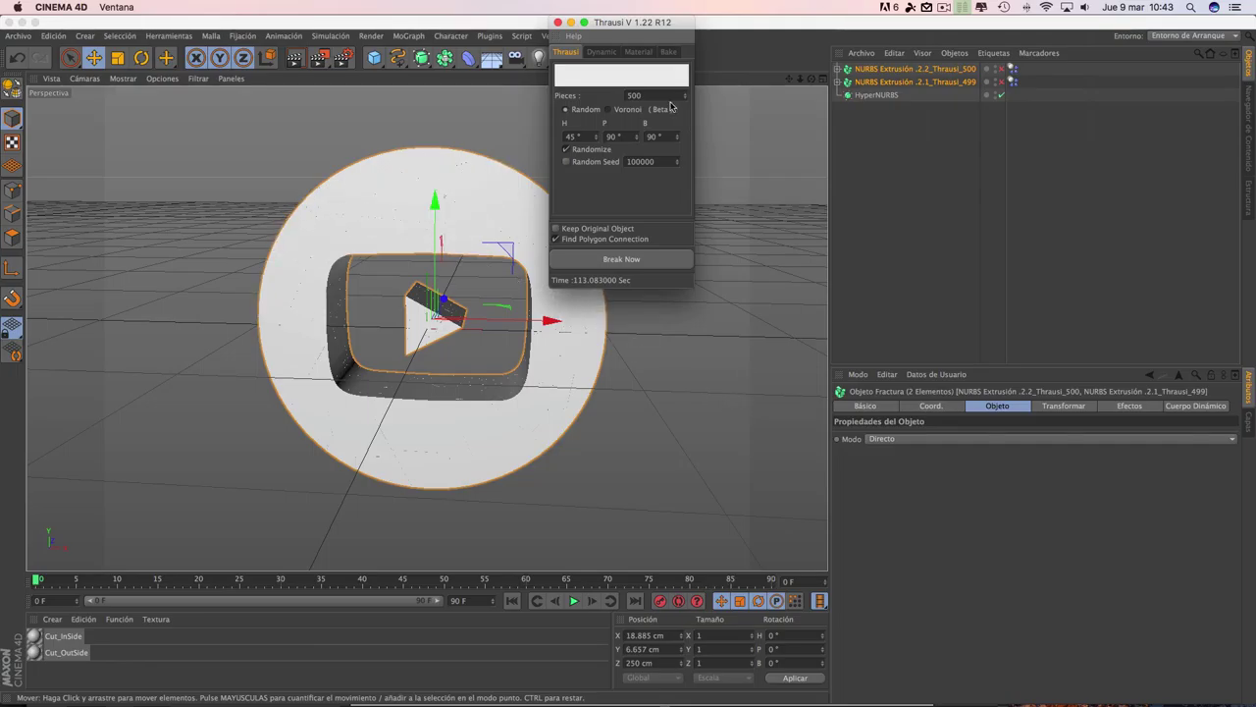
left_click(558, 22)
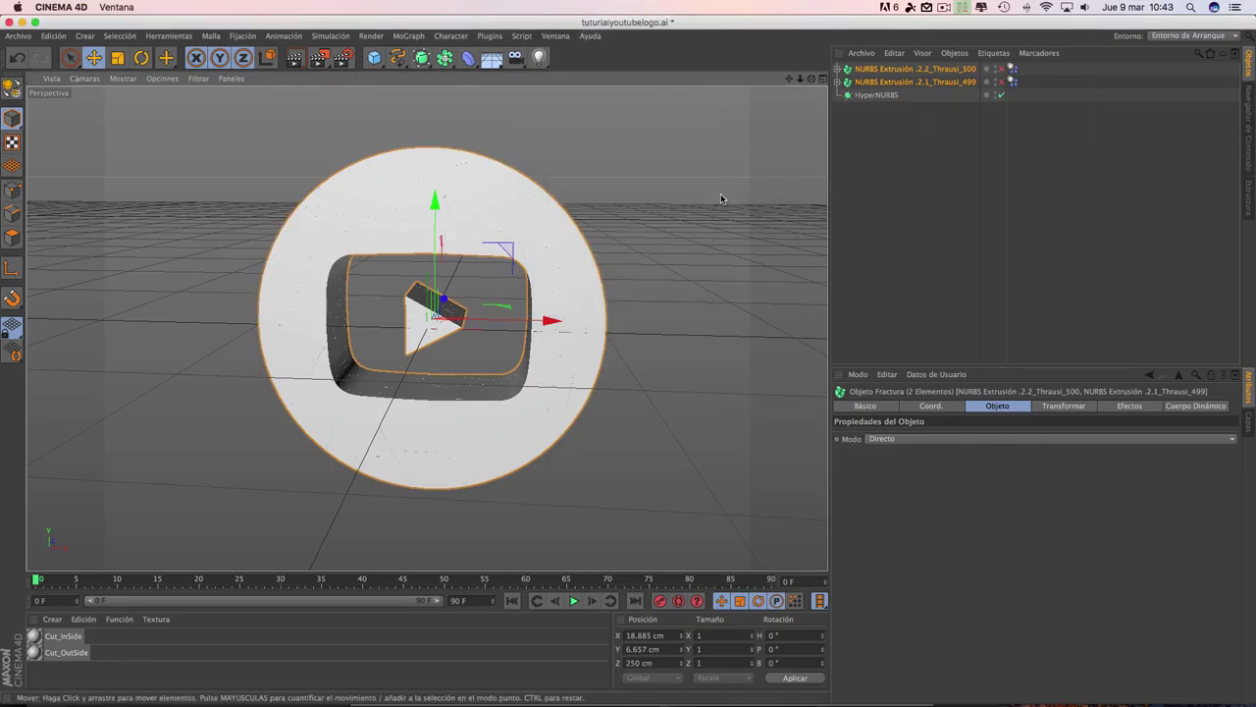
- Orbit to the disc's side and browse the Thrausi plugin menu without running it
left_click_drag(719, 196, 646, 206, "alt")
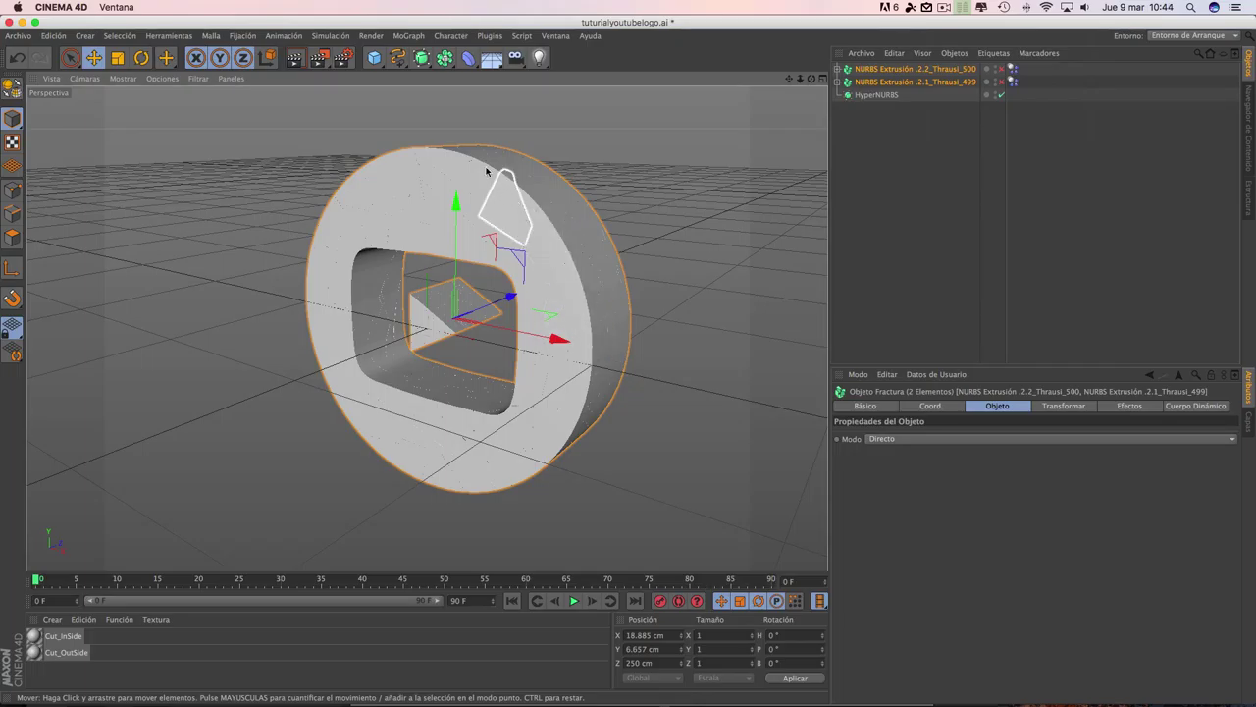
left_click(490, 37)
mouse_move(490, 78)
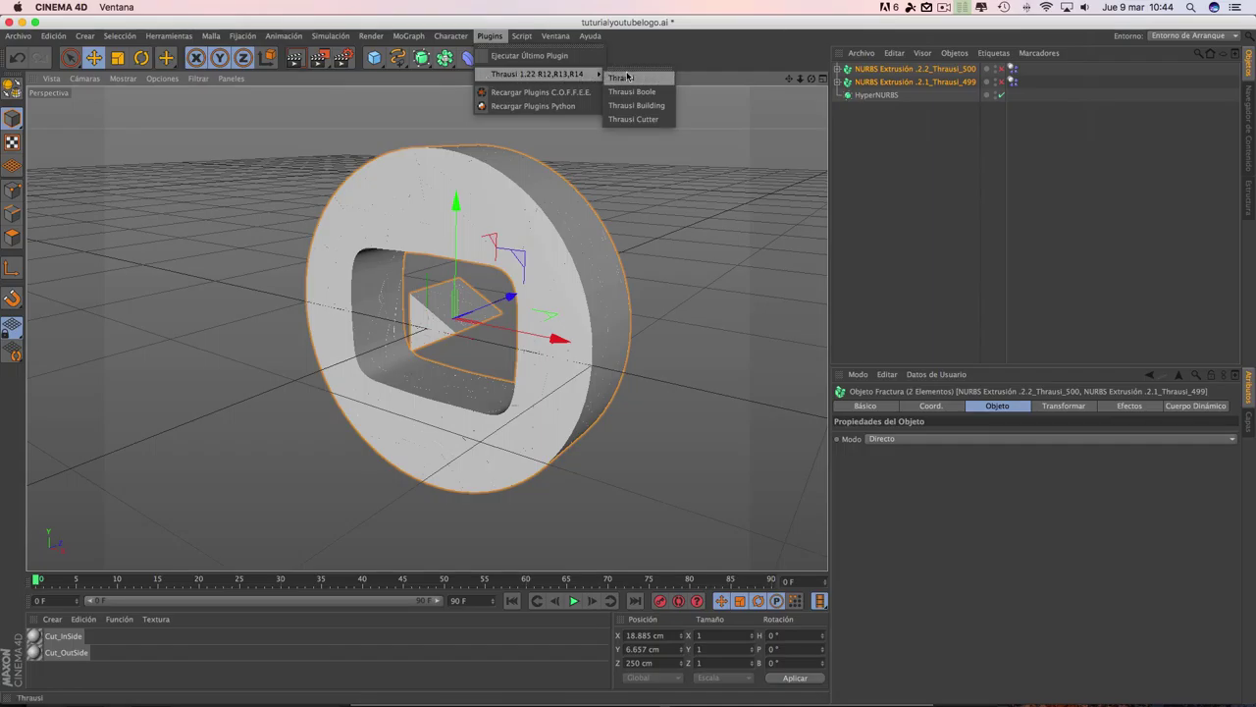
mouse_move(592, 239)
left_mouse_down()
mouse_move(536, 262)
mouse_move(615, 277)
left_mouse_up()
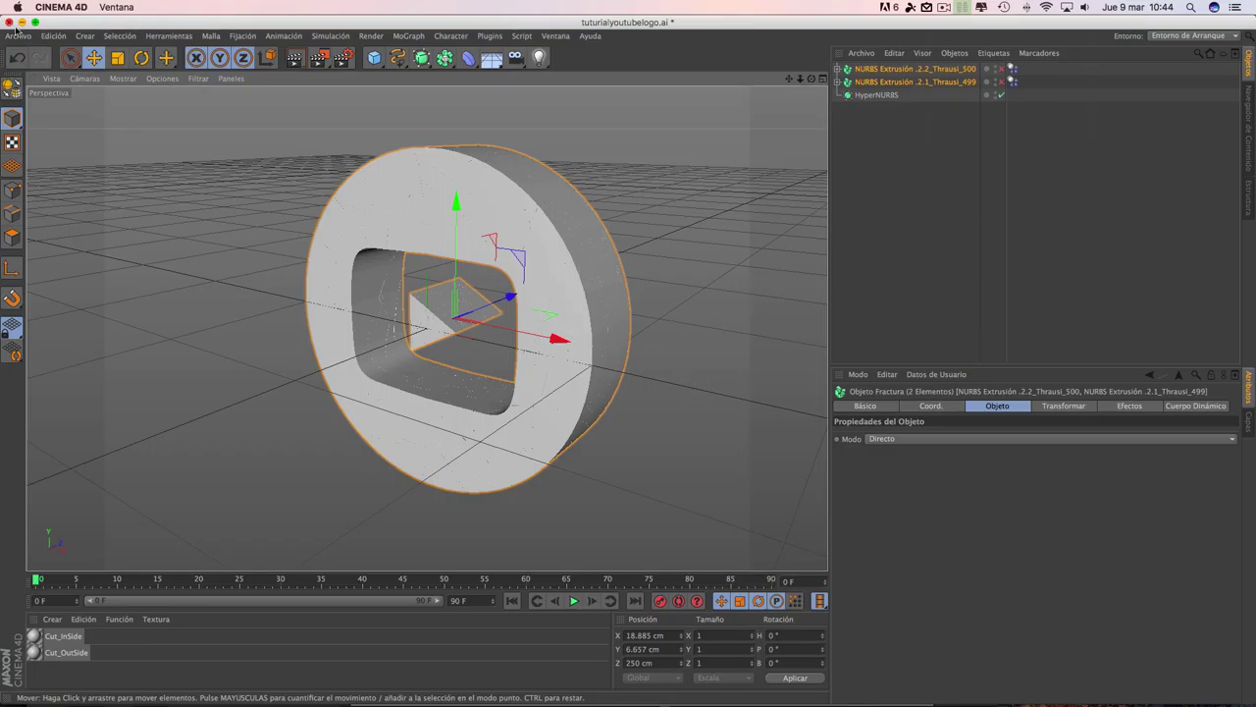
- Bring up the save dialog to store the scene under a new name
left_click(18, 35)
mouse_move(53, 35)
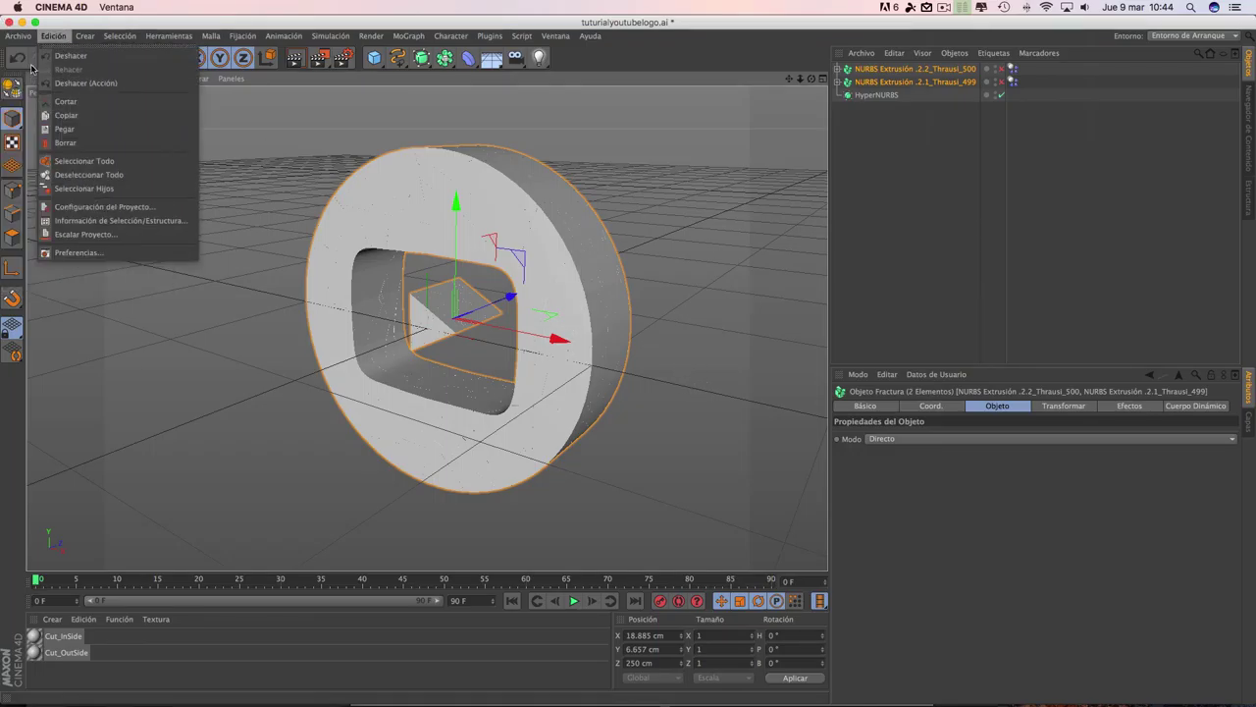
left_click(39, 162)
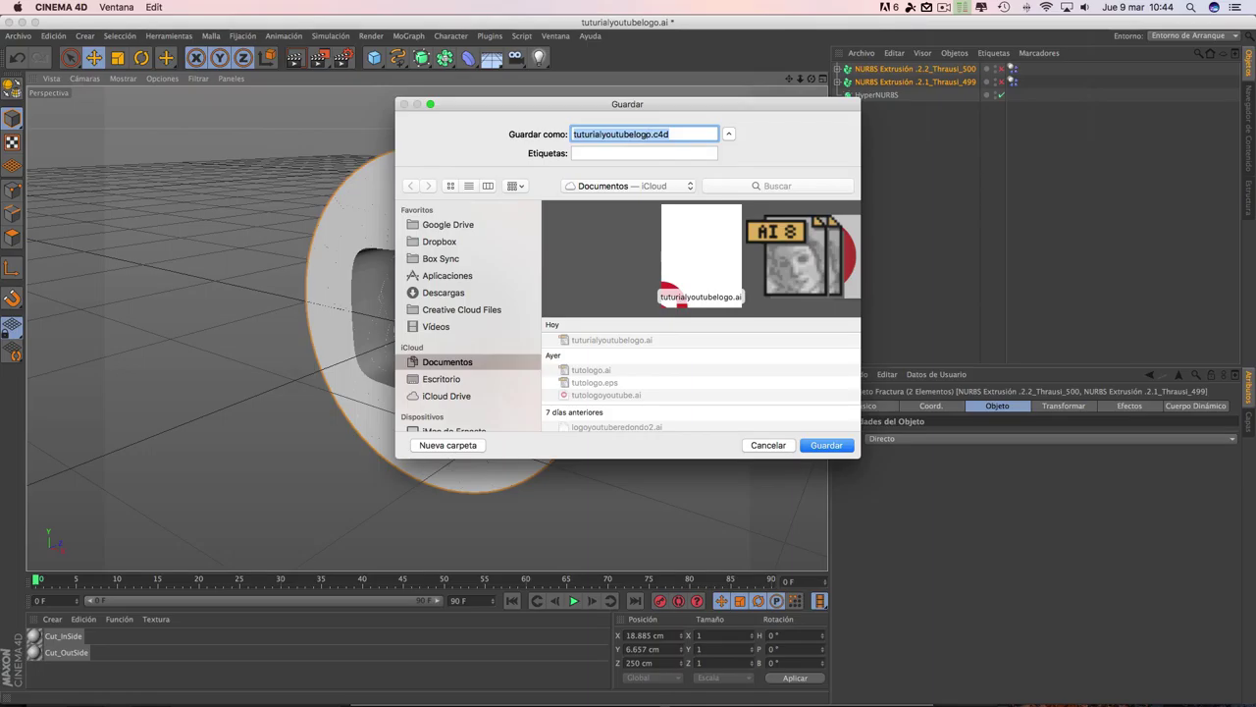
- Browse into Proyectos After effects propios > proyecto logoyoutubefractura
scroll(564, 367, "down", 10)
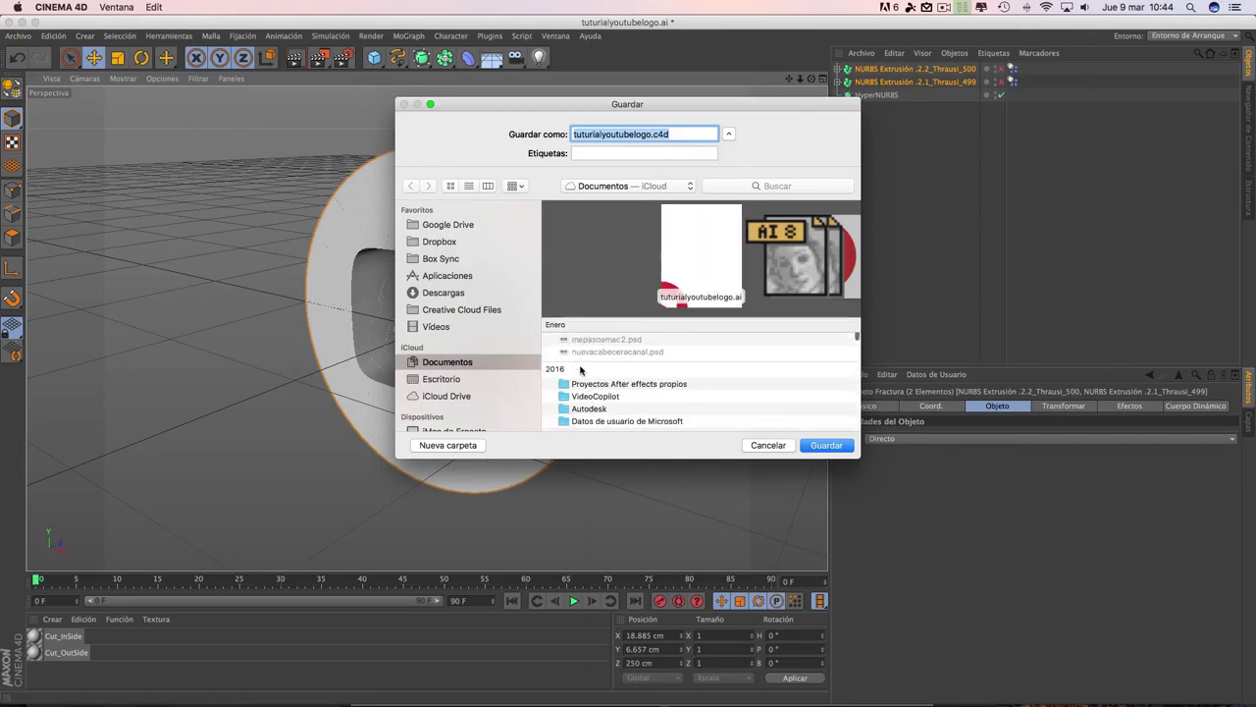
double_click(594, 363)
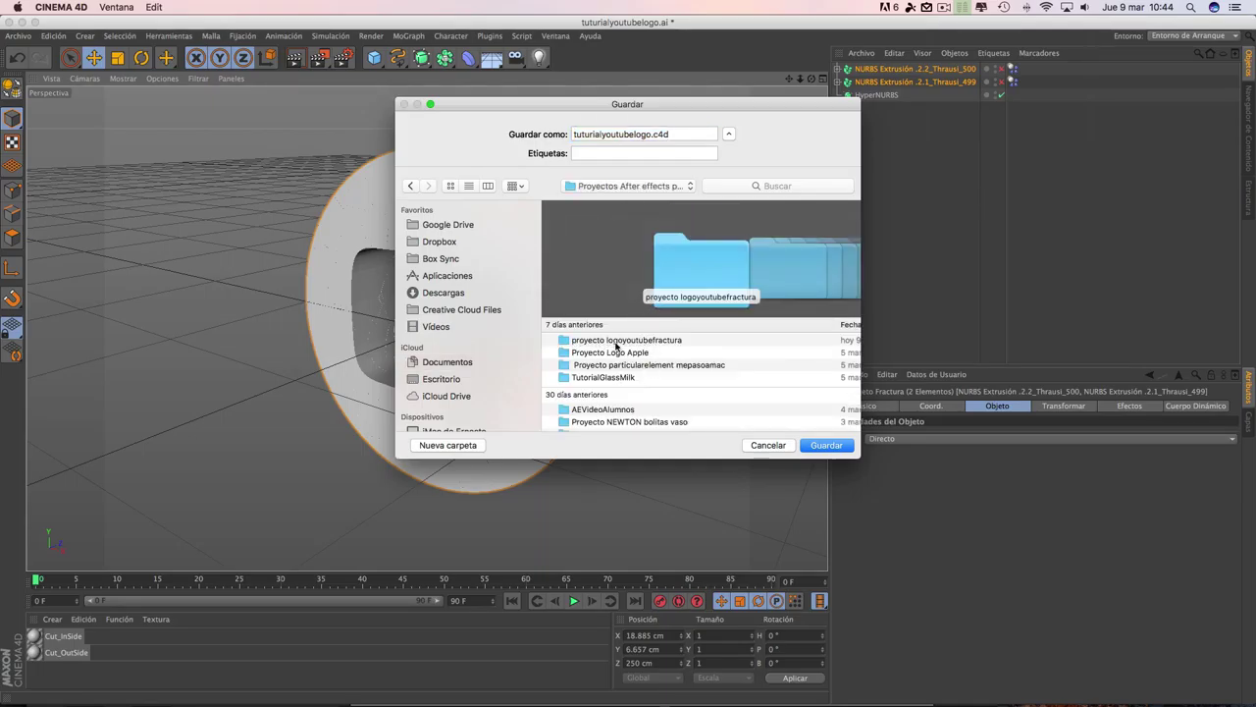
scroll(676, 360, "up", 3)
left_click(646, 342)
double_click(642, 341)
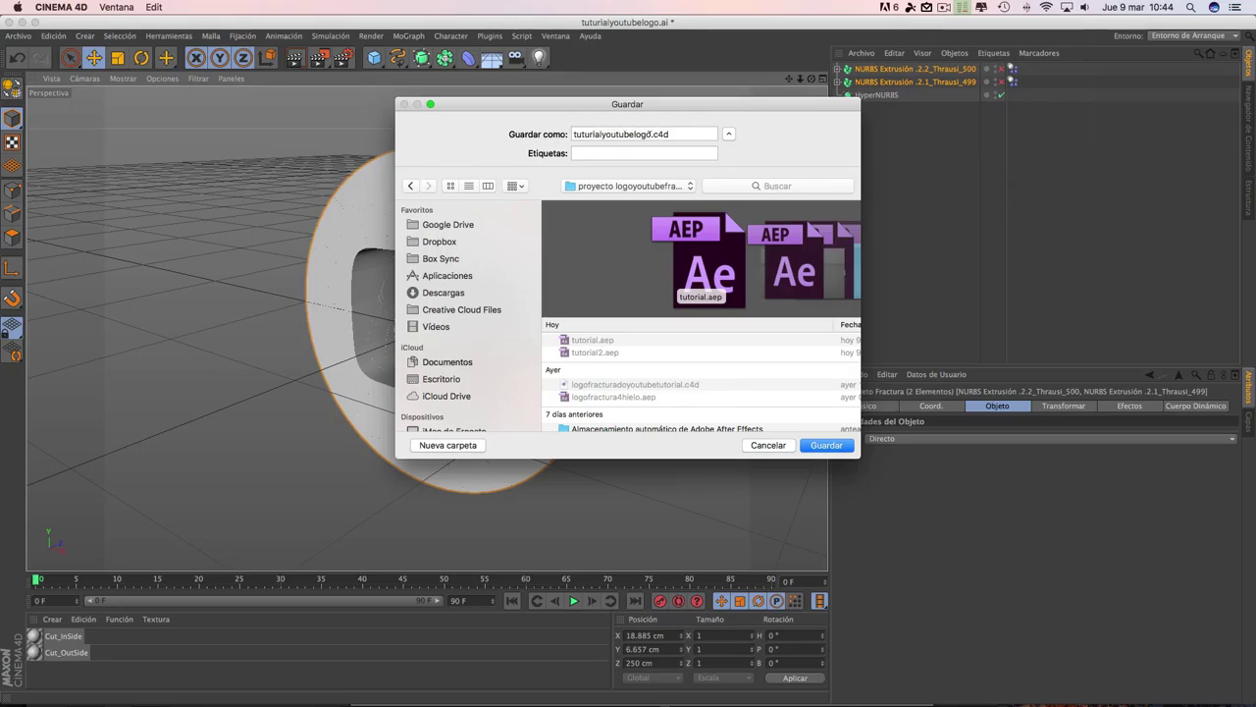
- Save the scene as tuturiallogoyoutubelogocachos.c4d and close the document
left_click(650, 133)
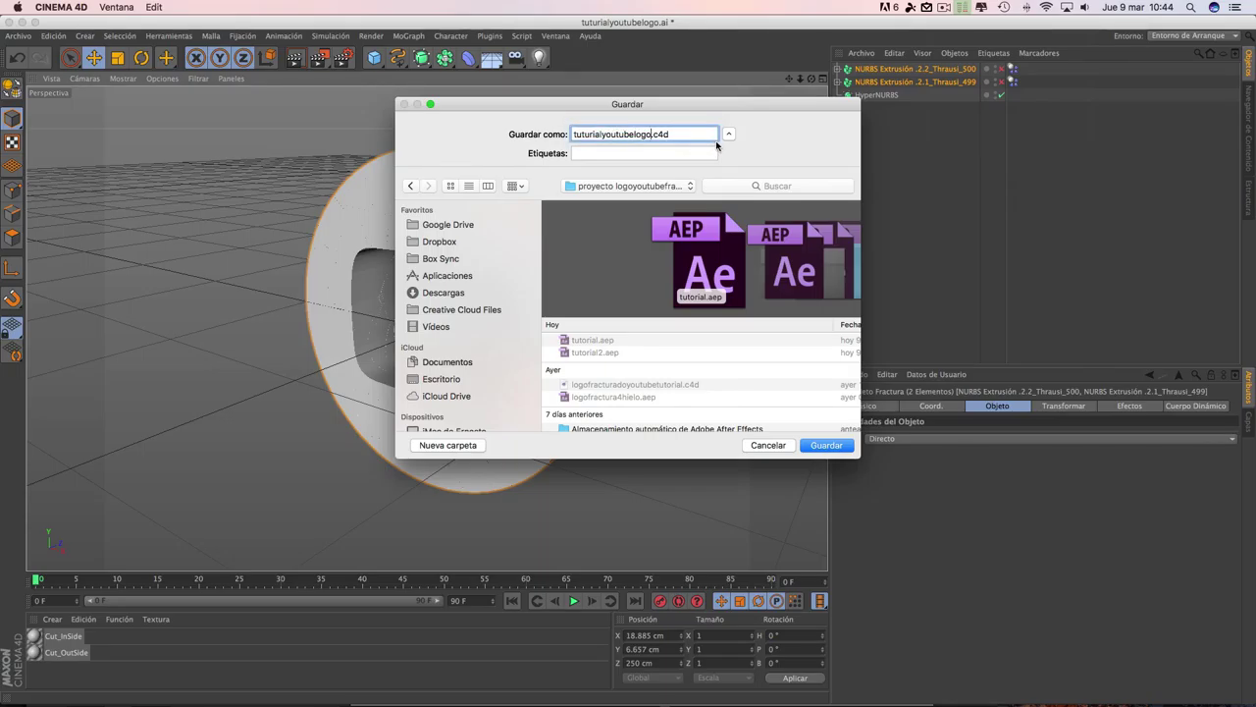
type("cachow")
key("BackSpace")
type("s")
left_click(603, 134)
type("logo")
left_click(828, 447)
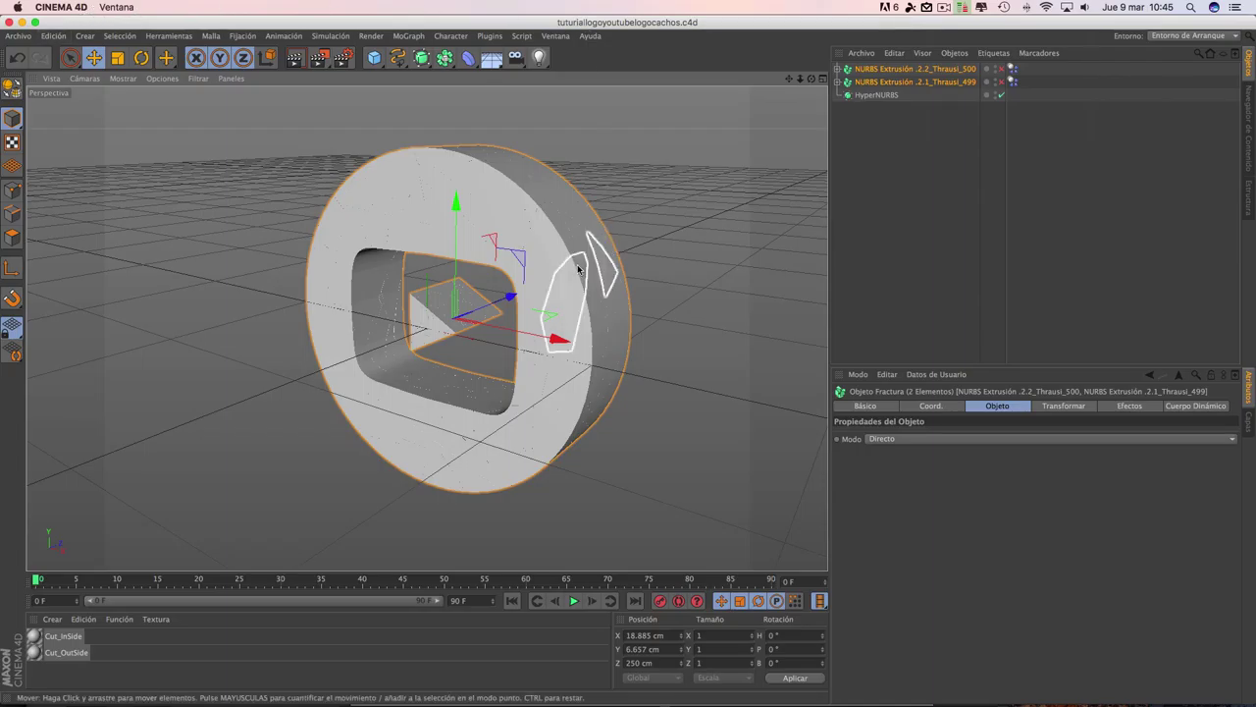
key("super+n")
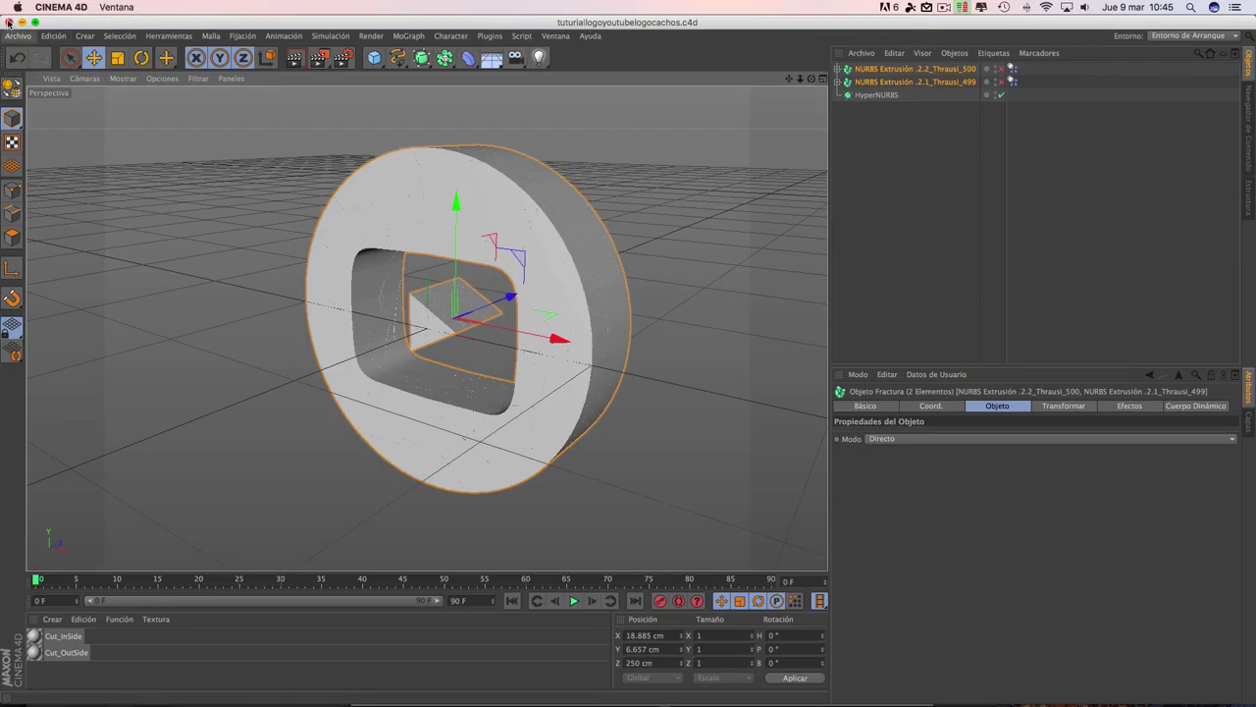
- Quit Cinema 4D via Archivo > Salir and return to After Effects
left_click(18, 36)
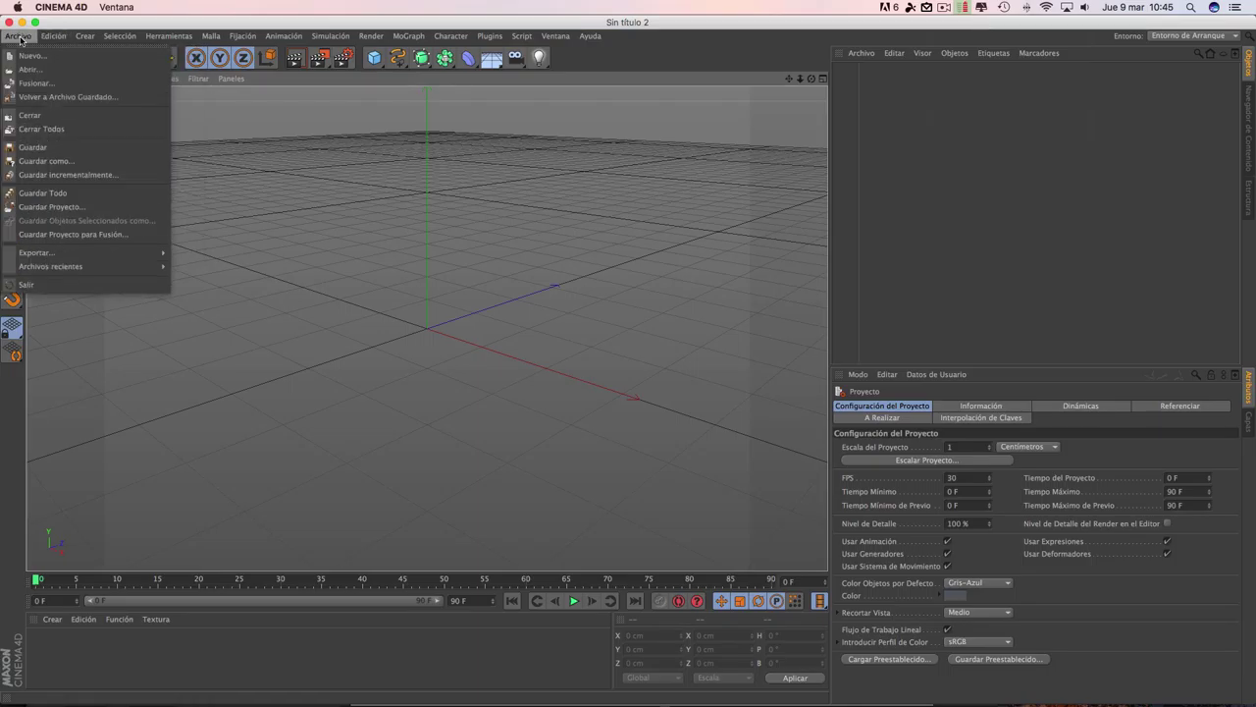
left_click(26, 285)
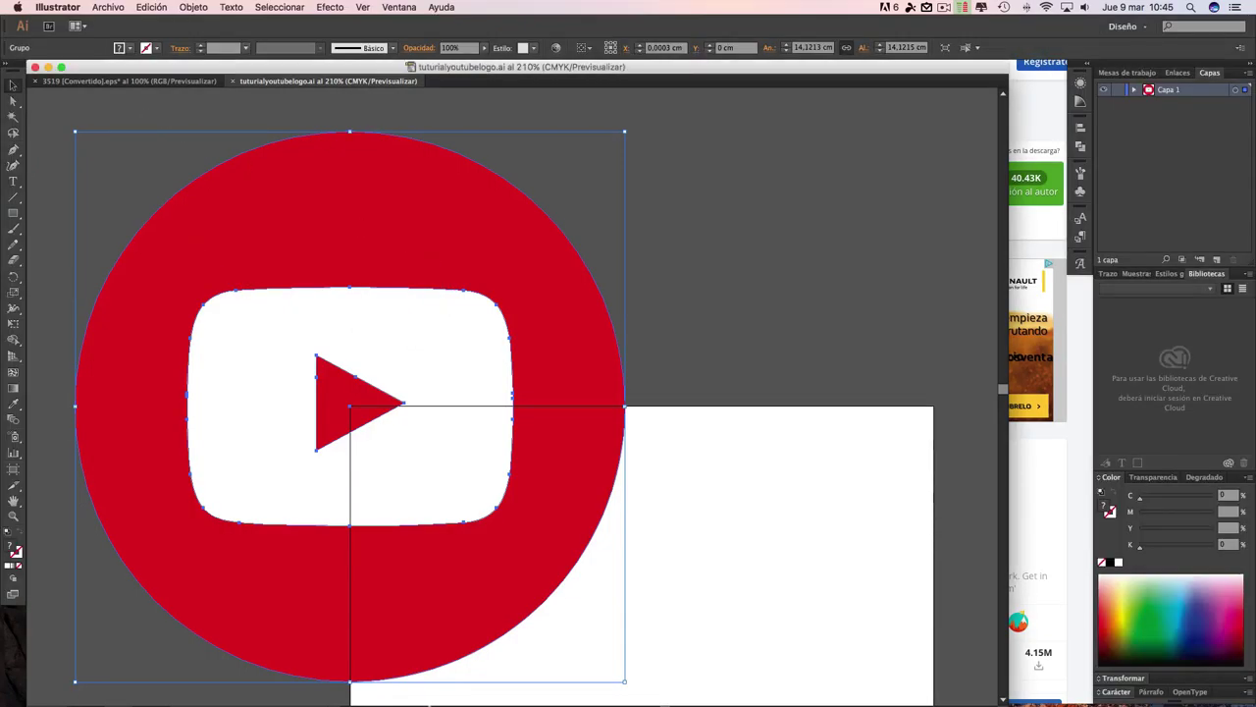
mouse_move(448, 692)
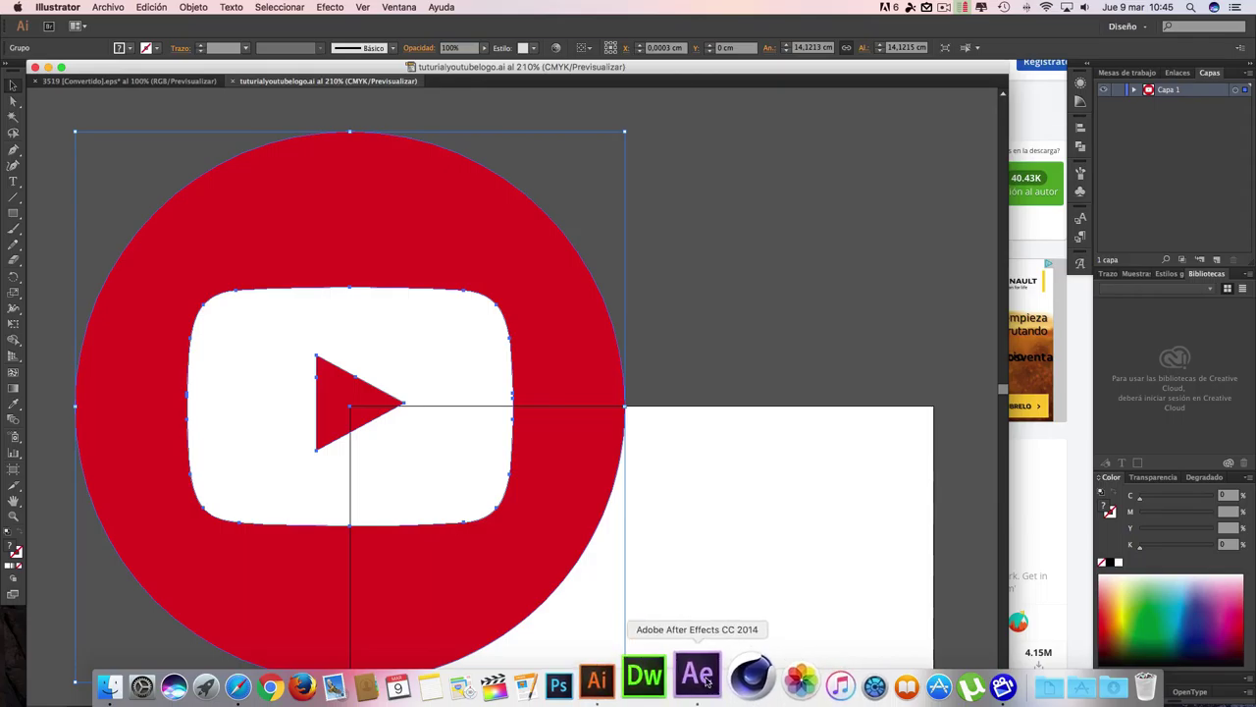
left_click(707, 681)
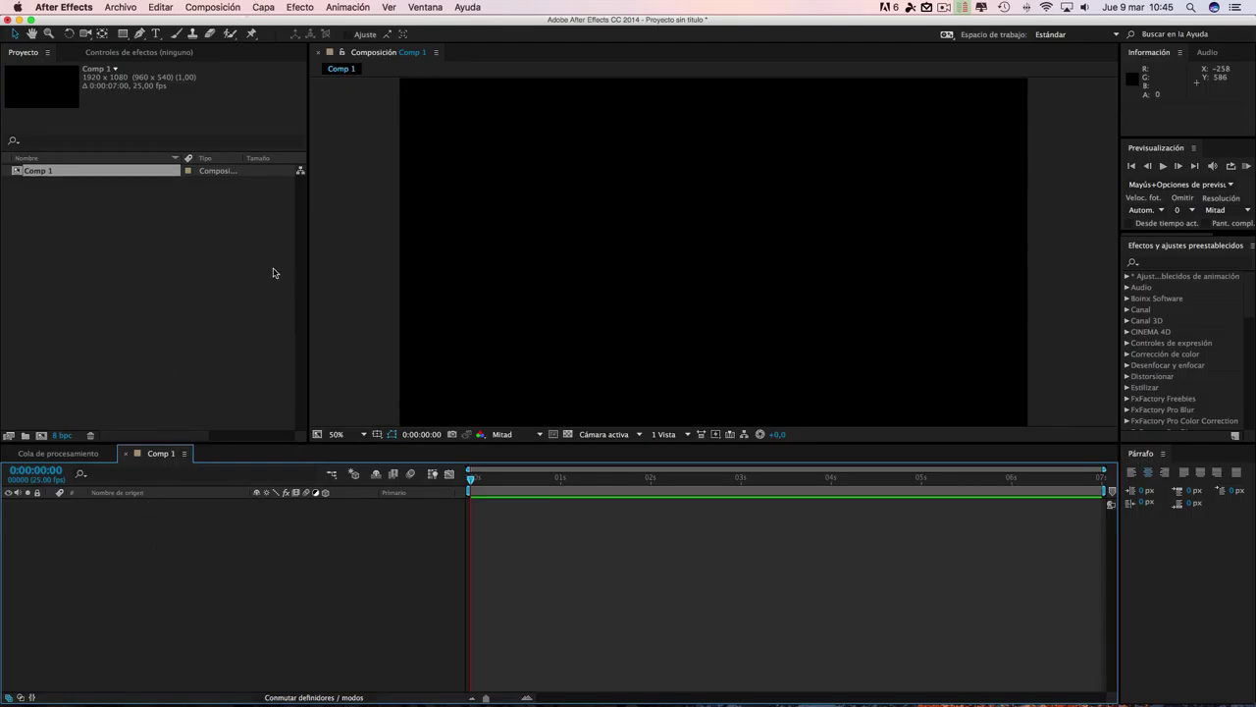
- Confirm Comp 1's settings at 1920×1080, 25 fps
left_click(263, 8)
mouse_move(212, 8)
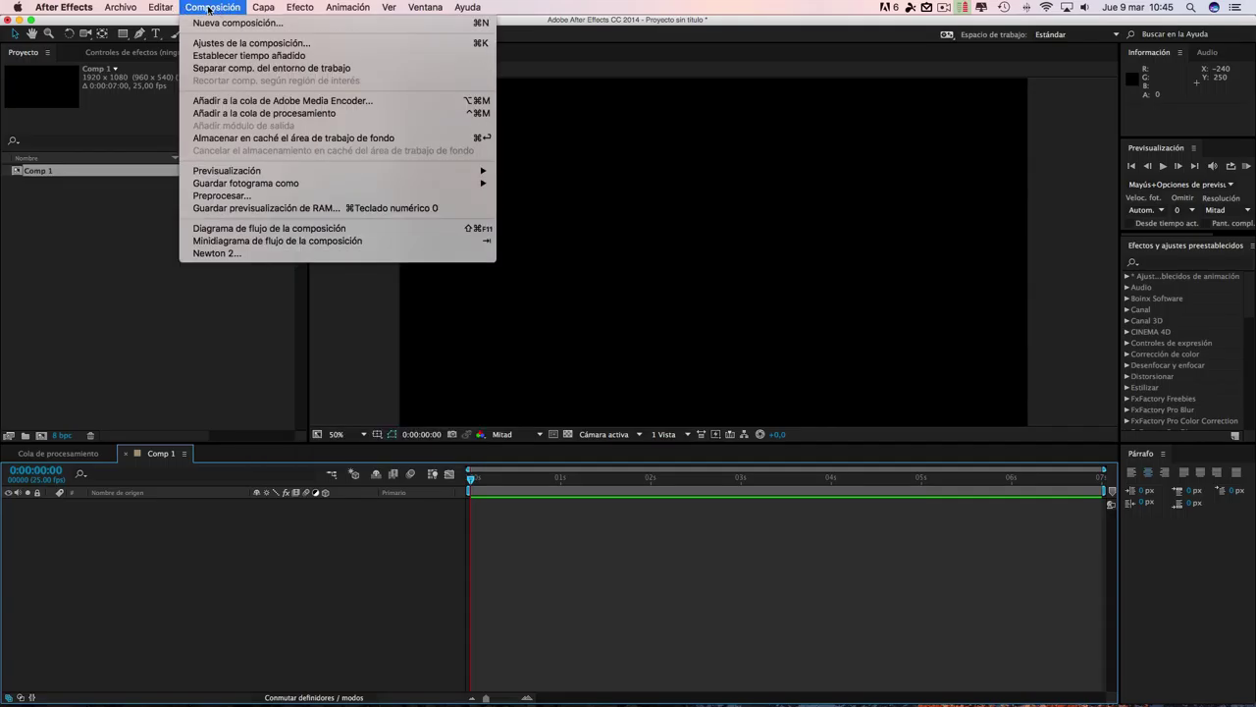
left_click(238, 44)
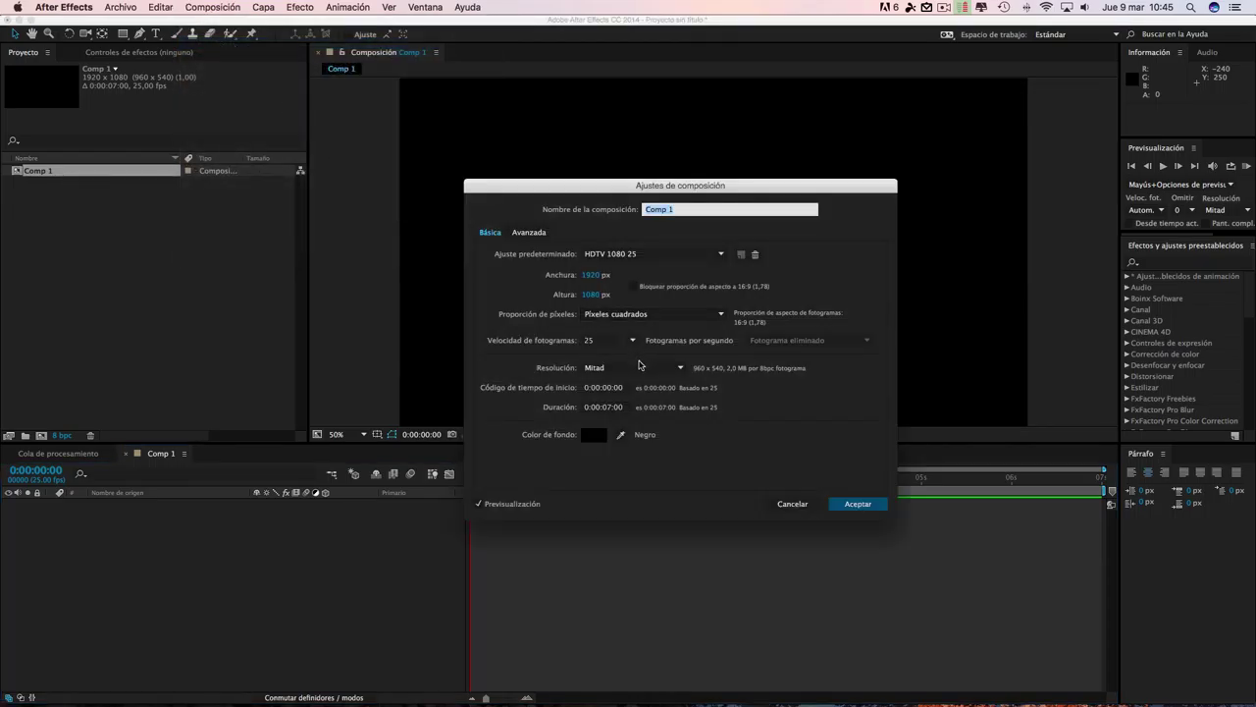
left_click(858, 504)
- Create a new full-size 1920×1080 solid layer named E3D
left_click(274, 6)
mouse_move(275, 23)
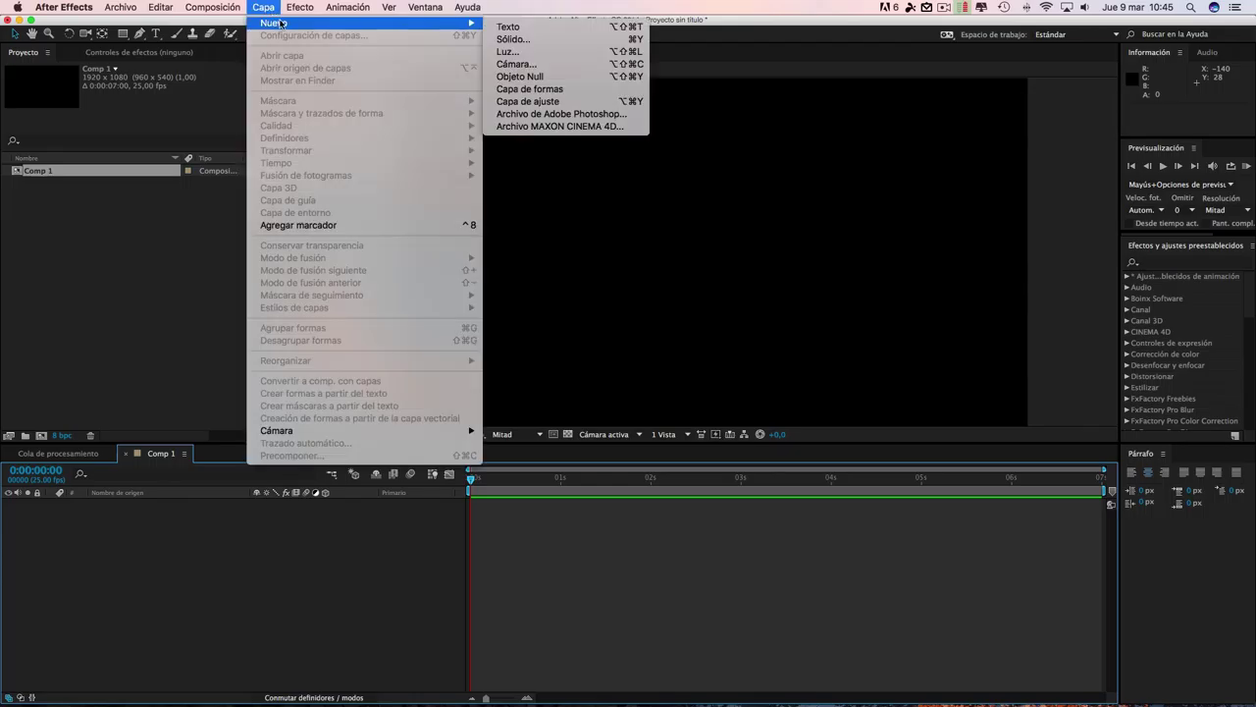
left_click(513, 40)
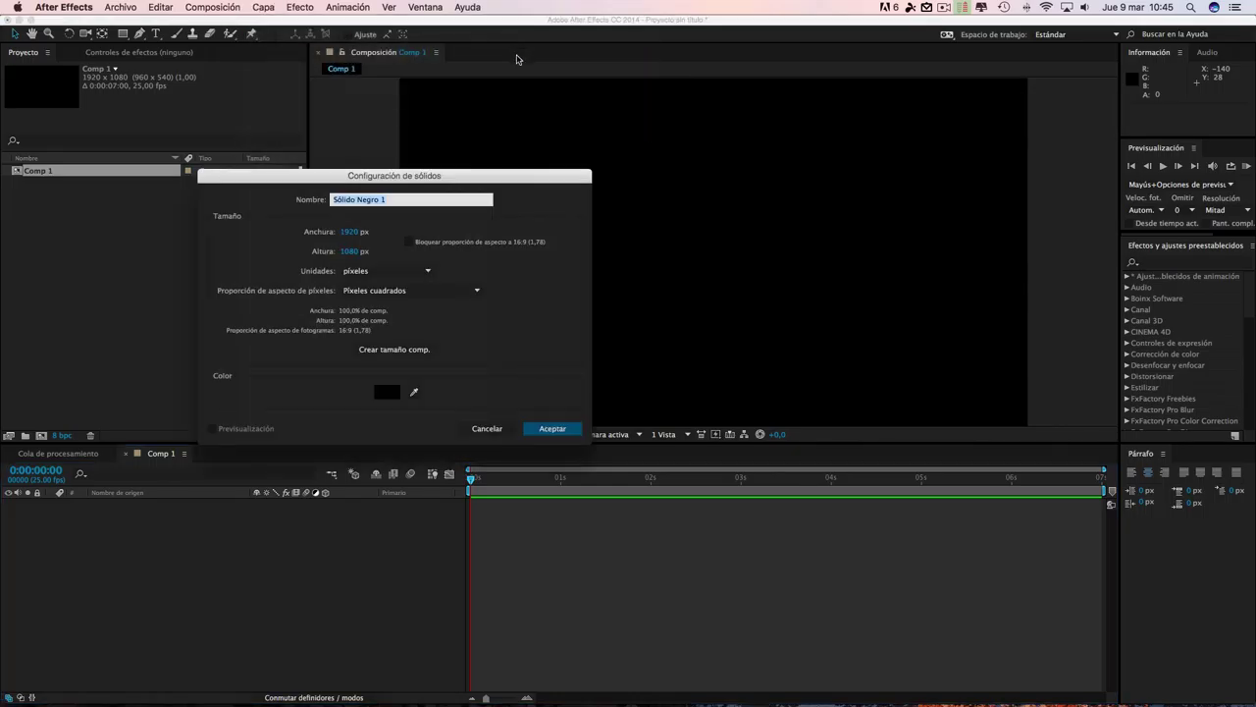
type("E3D")
left_click(555, 432)
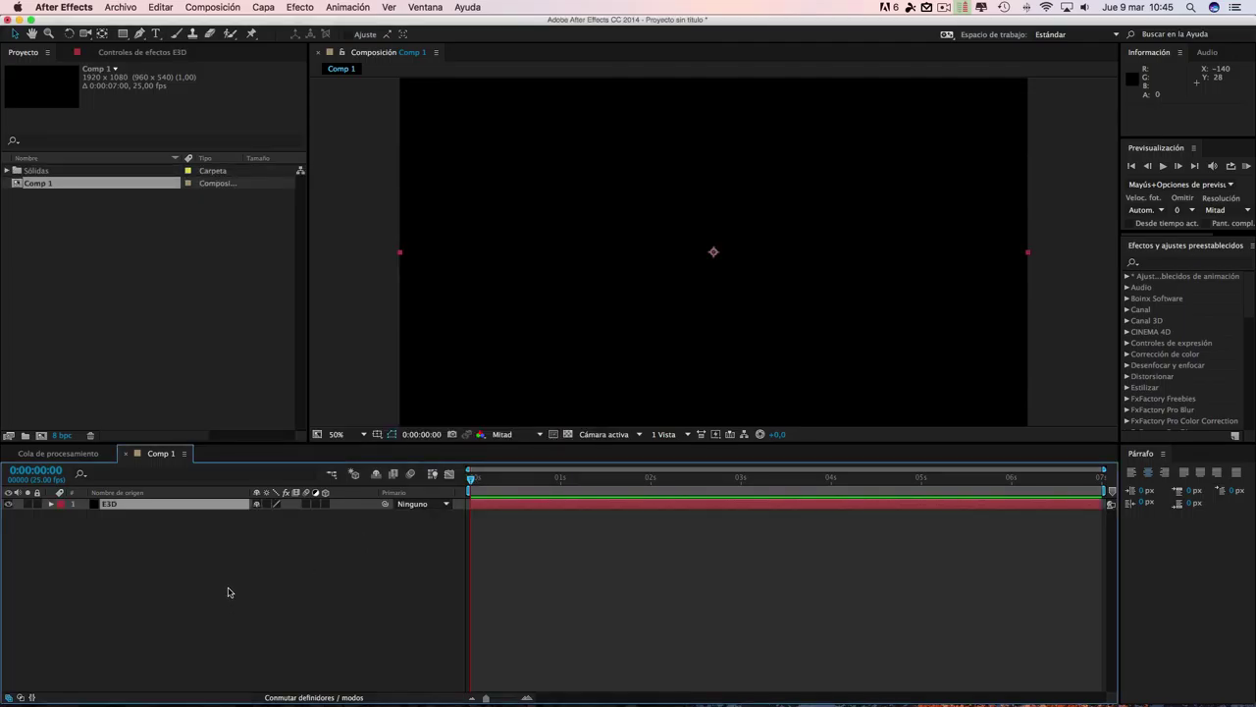
- Apply Video Copilot Element to E3D and open its Scene Setup import browser
left_click(263, 7)
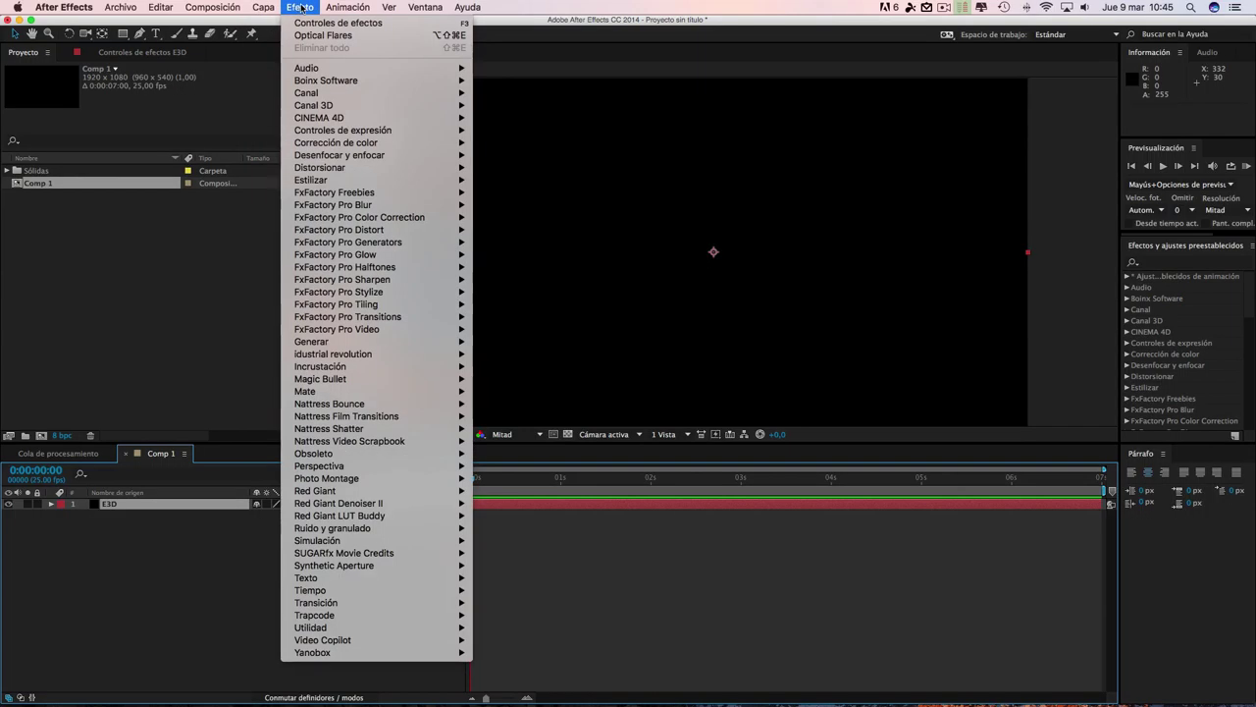
mouse_move(362, 643)
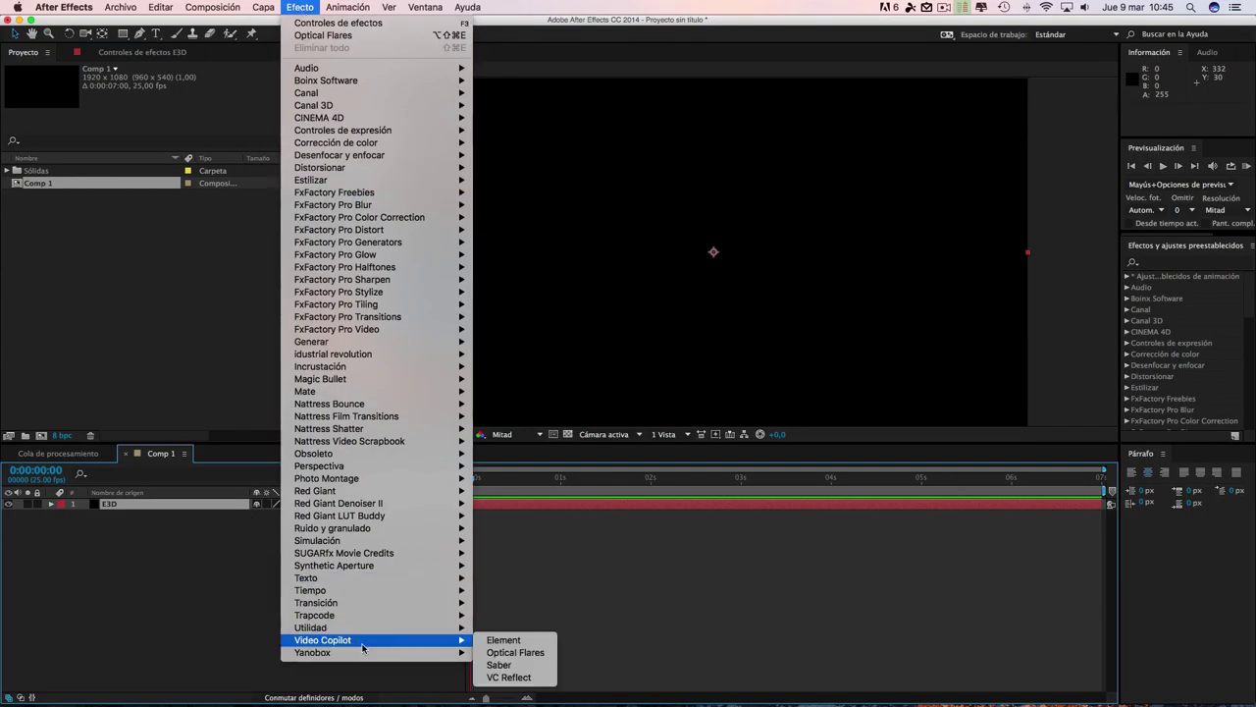
left_click(504, 640)
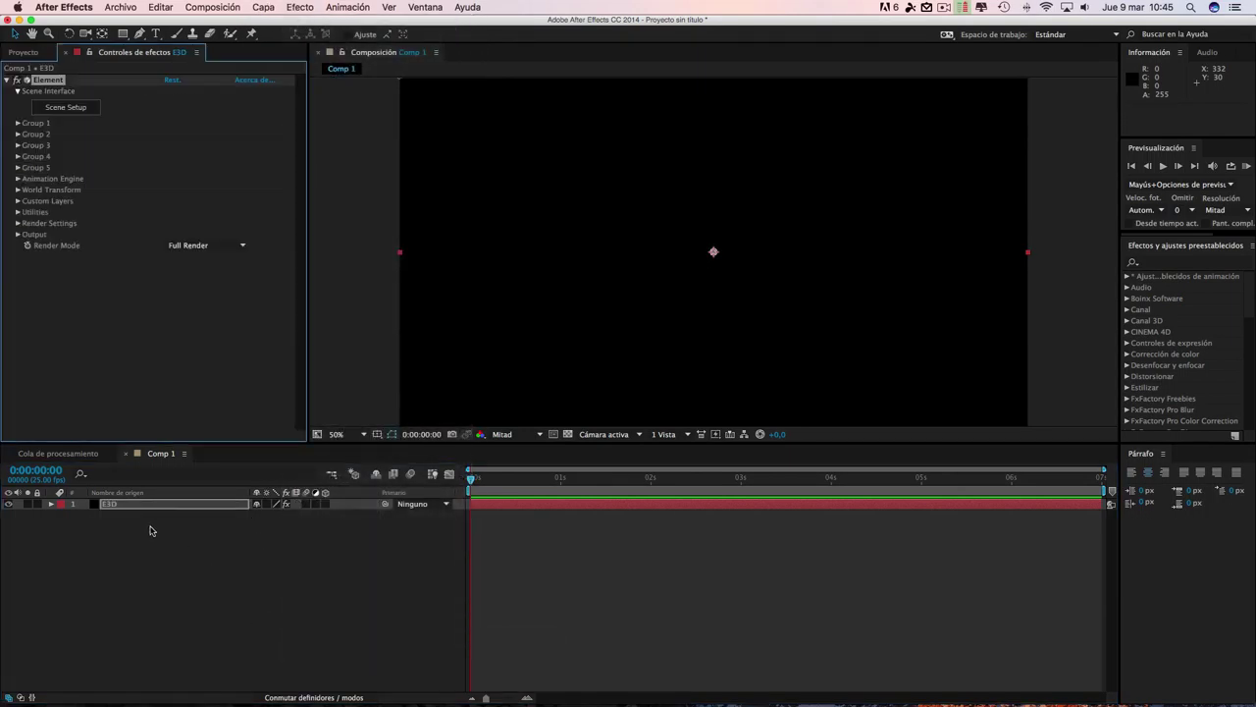
left_click(65, 107)
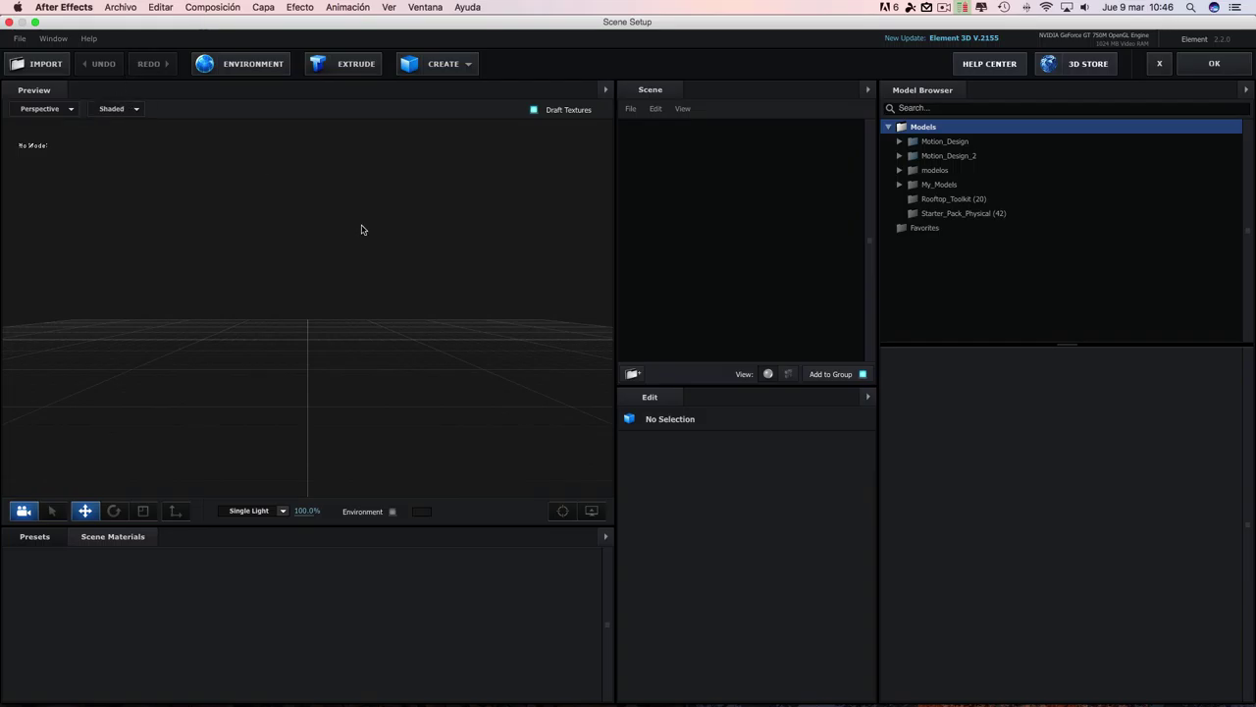
left_click(40, 67)
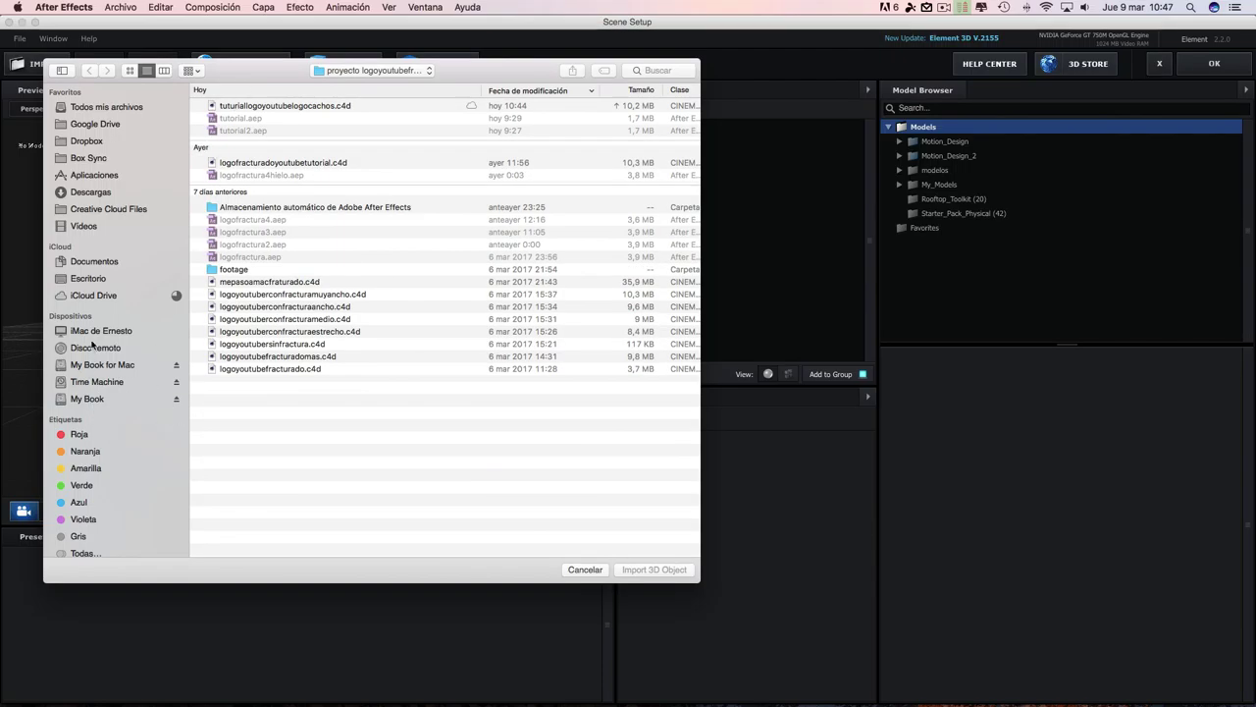
- Import tuturiallogoyoutubelogocachos.c4d into the Element scene without loading its own materials
left_click(253, 106)
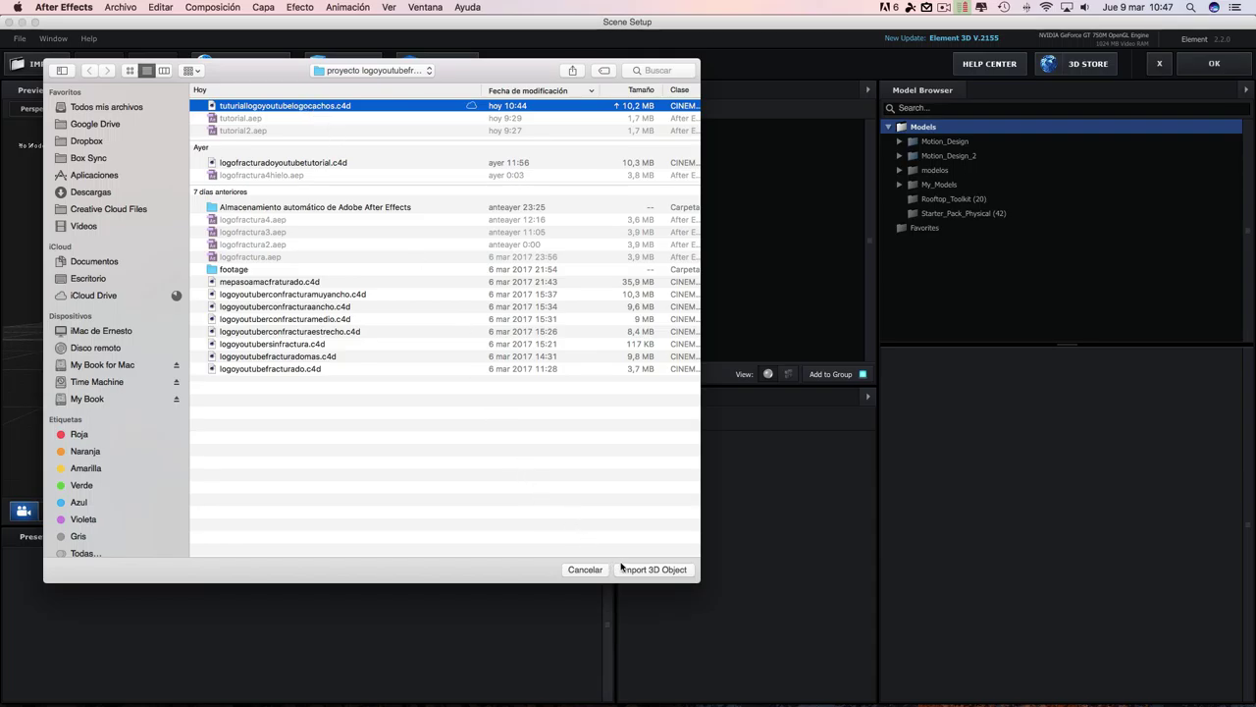
left_click(656, 569)
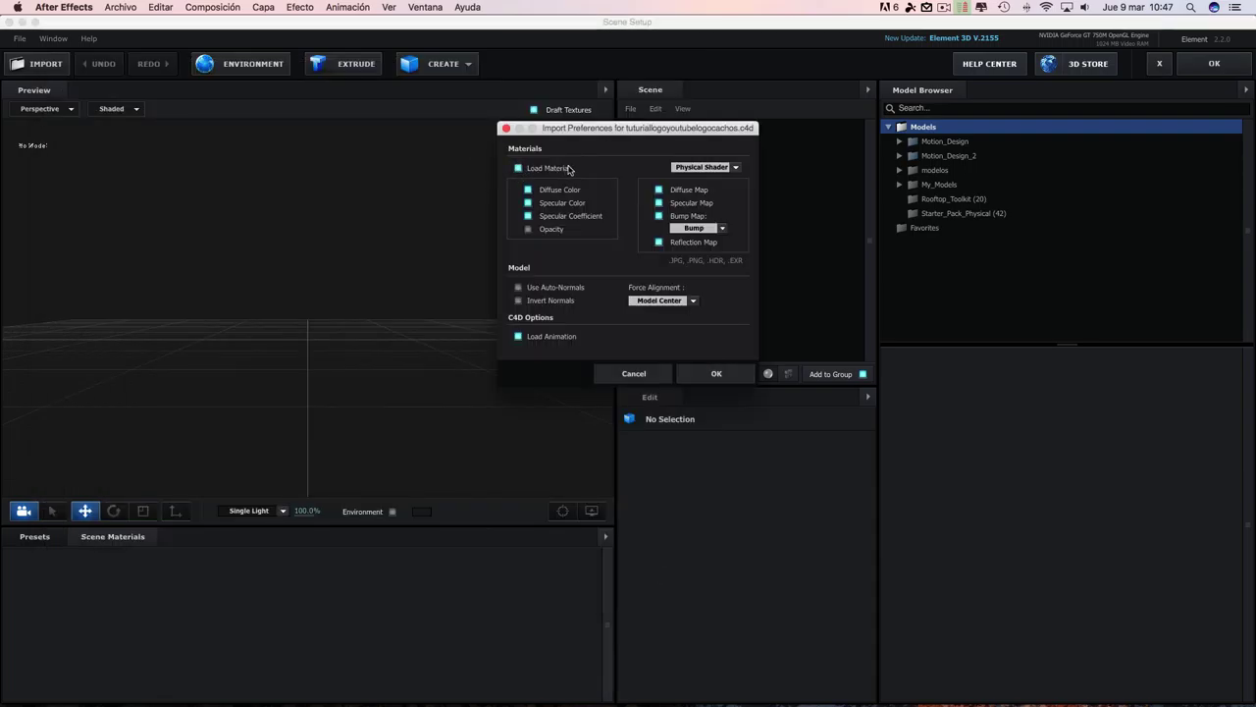
left_click(518, 169)
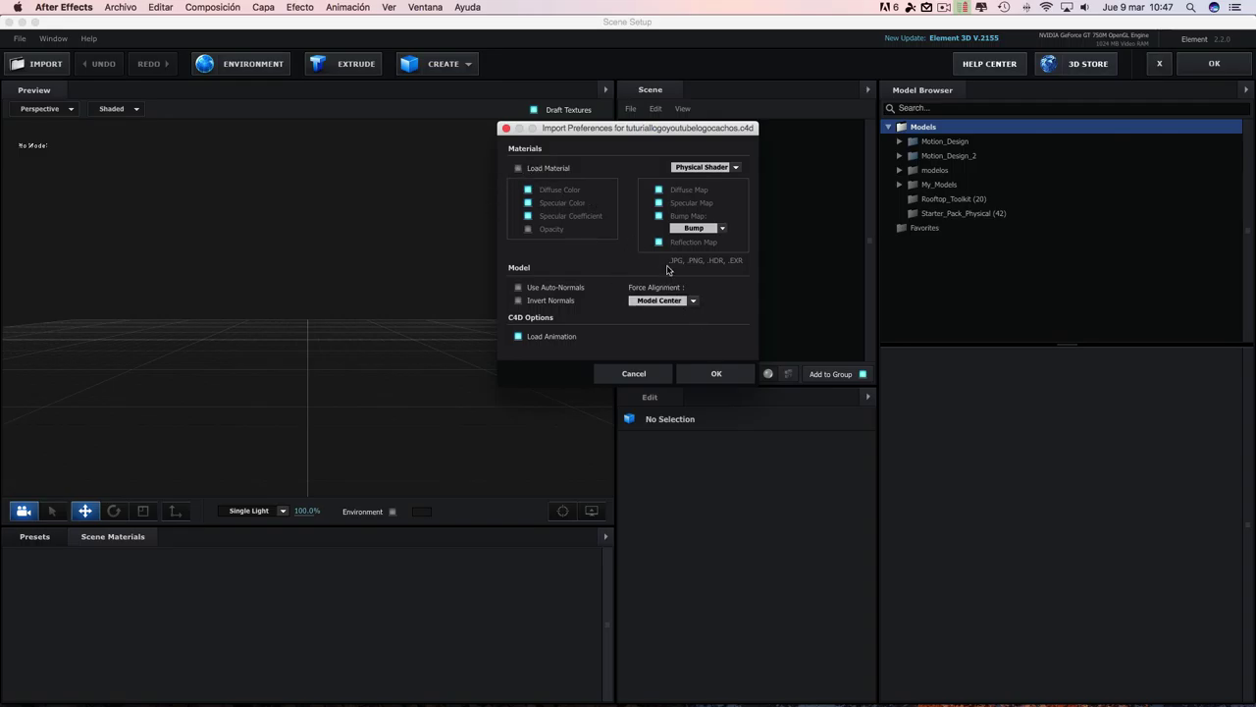
left_click(726, 374)
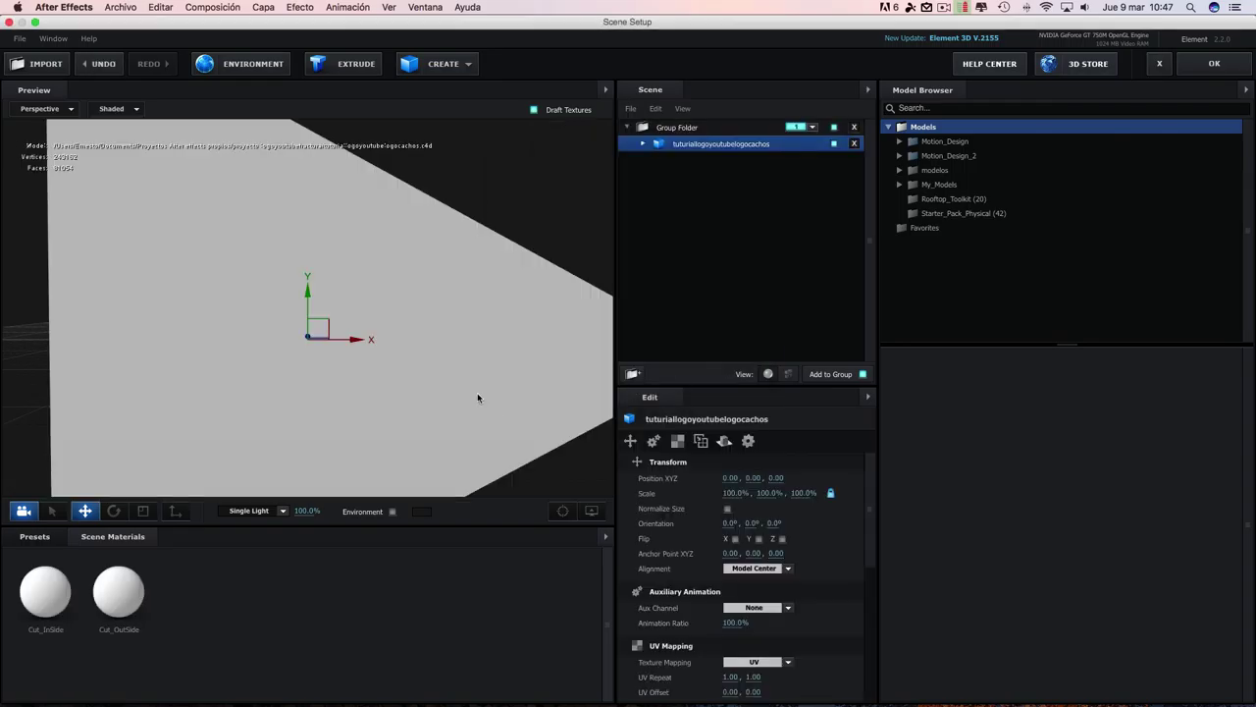
- Orbit the preview to the logo's side and expand the model to list Cut_InSide and Cut_OutSide
scroll(449, 399, "down", 5)
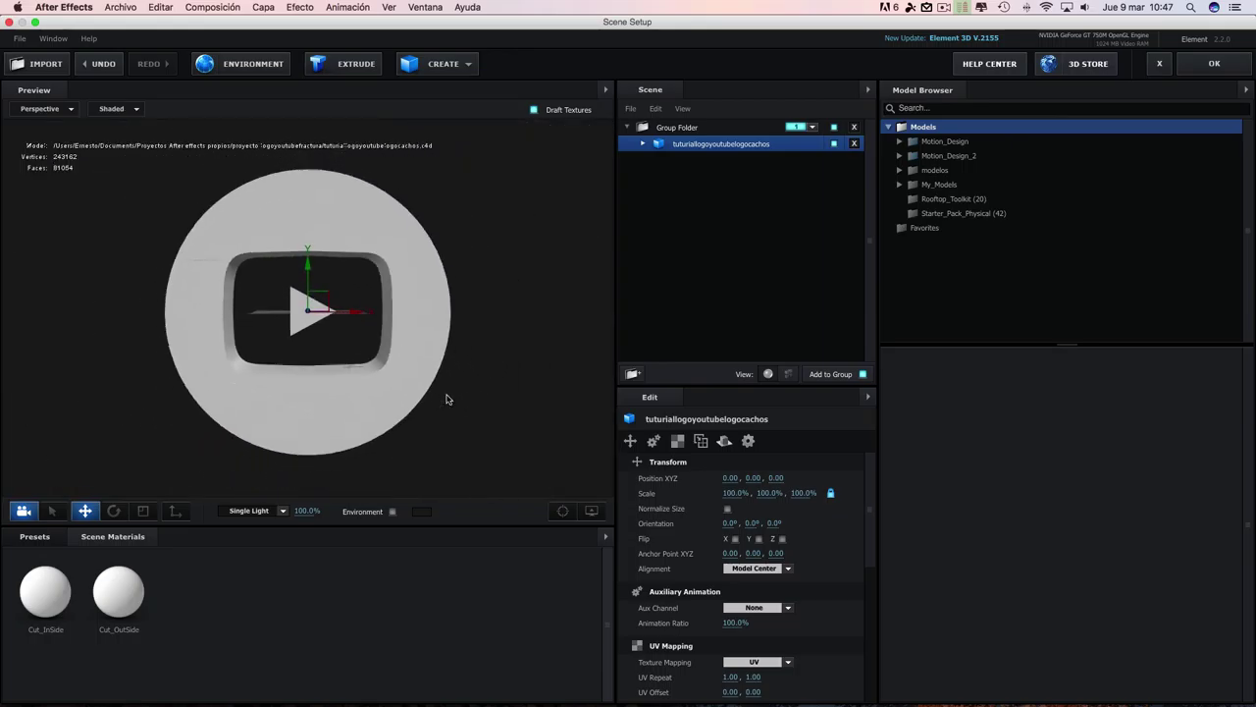
left_click_drag(489, 389, 309, 393)
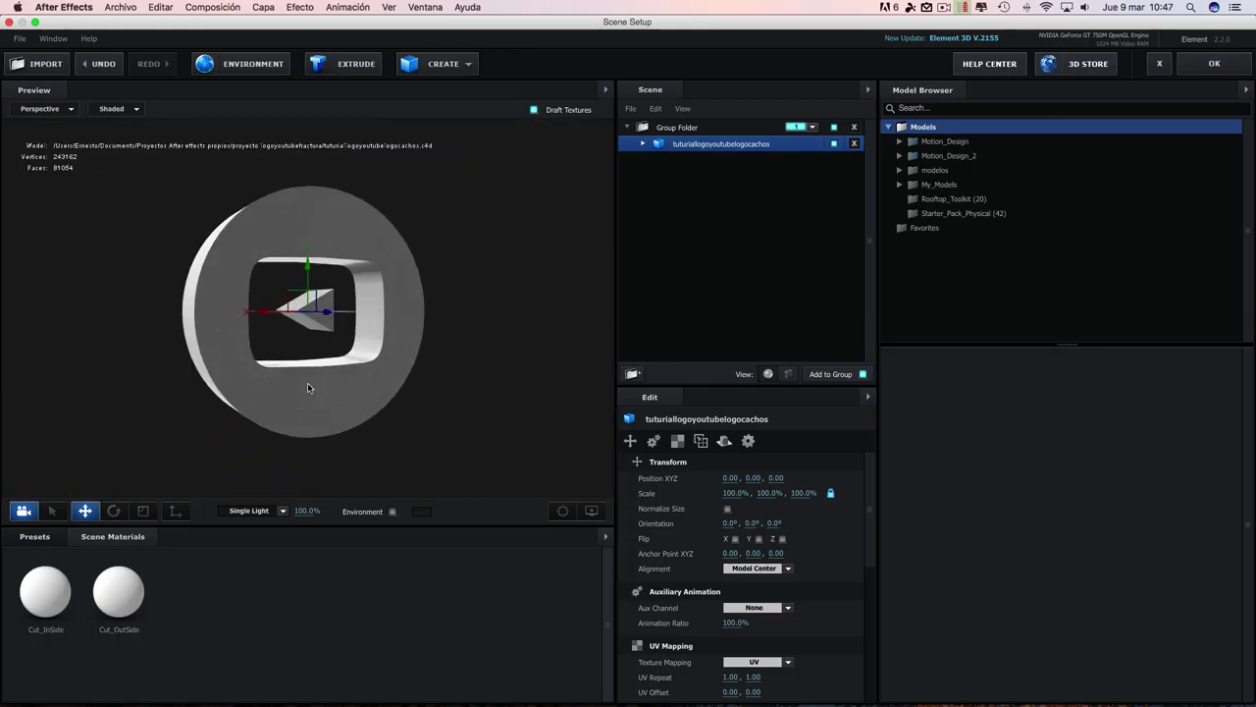
left_click(643, 143)
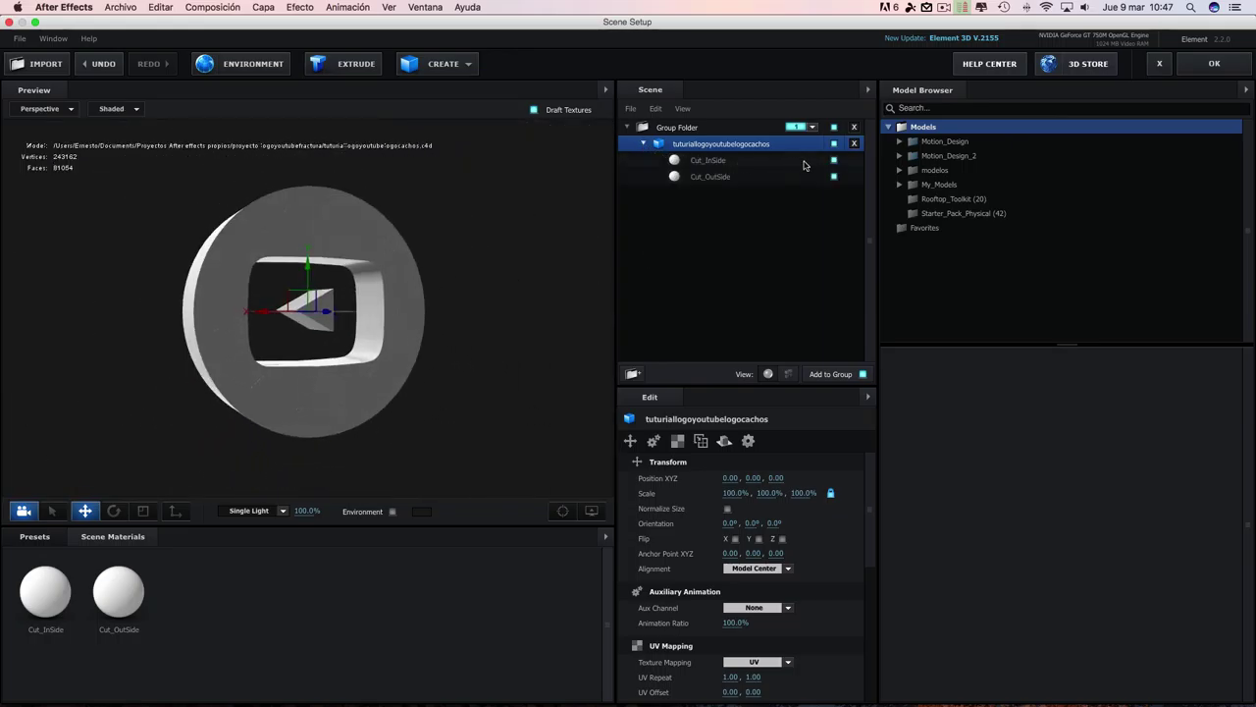
- Hide and re-show Cut_OutSide, then Cut_InSide, and orbit to inspect the ring
left_click(835, 176)
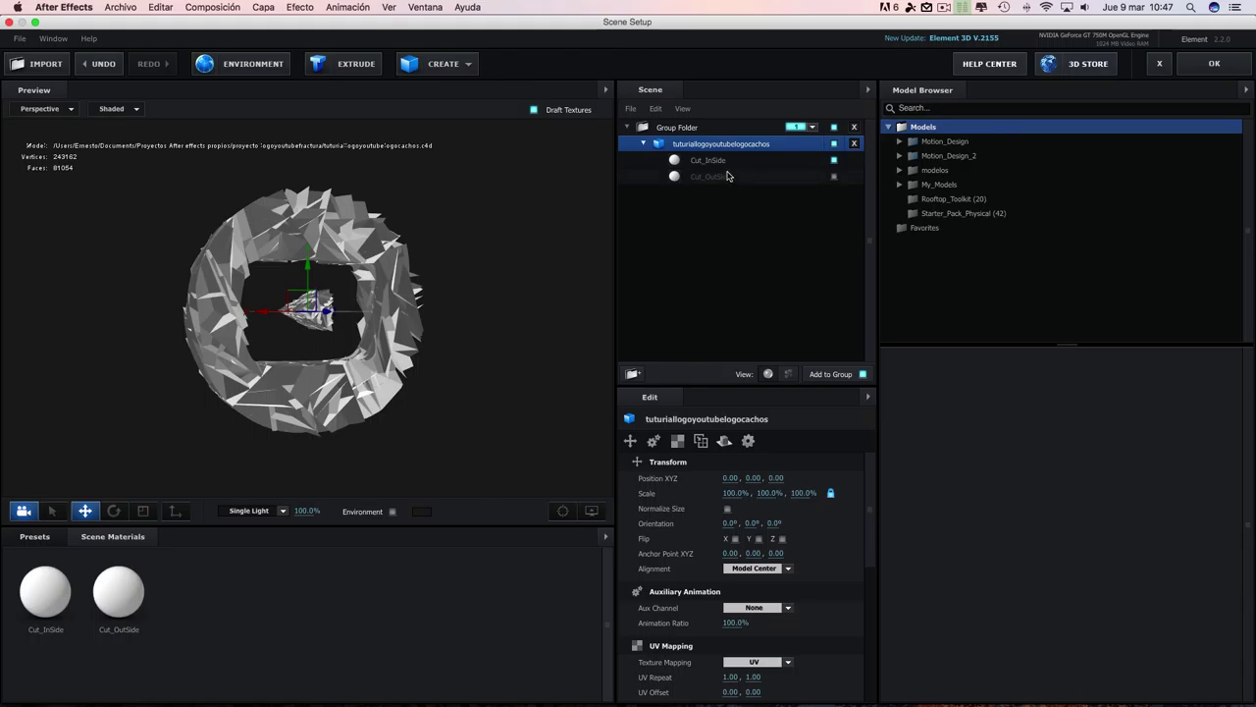
left_click(834, 175)
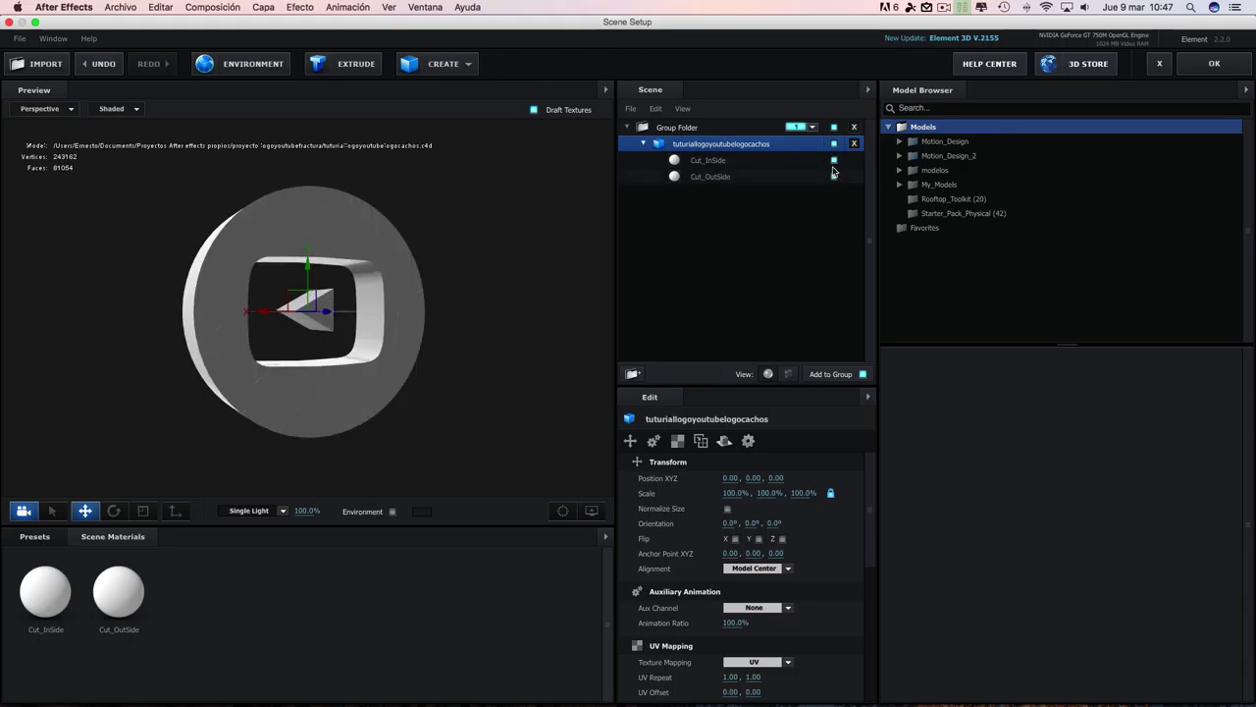
left_click(835, 161)
left_click(835, 160)
left_click_drag(424, 359, 594, 355)
left_click_drag(471, 382, 444, 359)
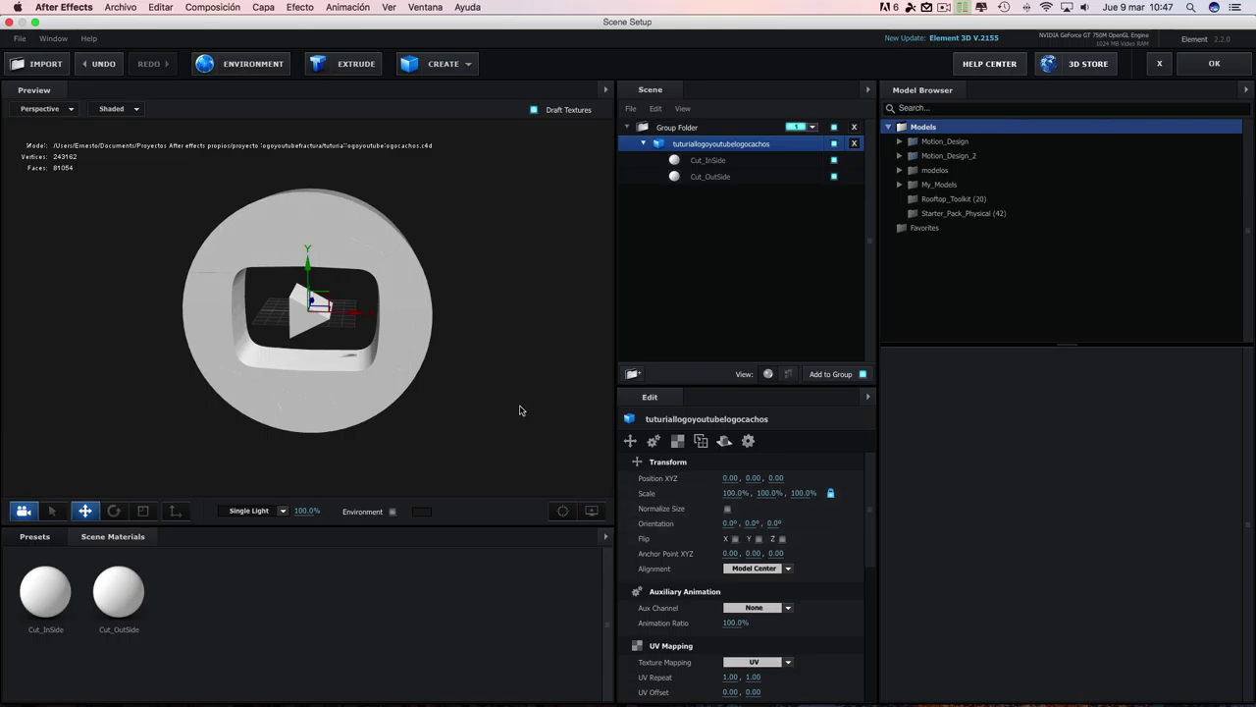
- Scale the logo model down to 30% on all axes, orbiting to a tilted three-quarter view
scroll(520, 410, "down", 2)
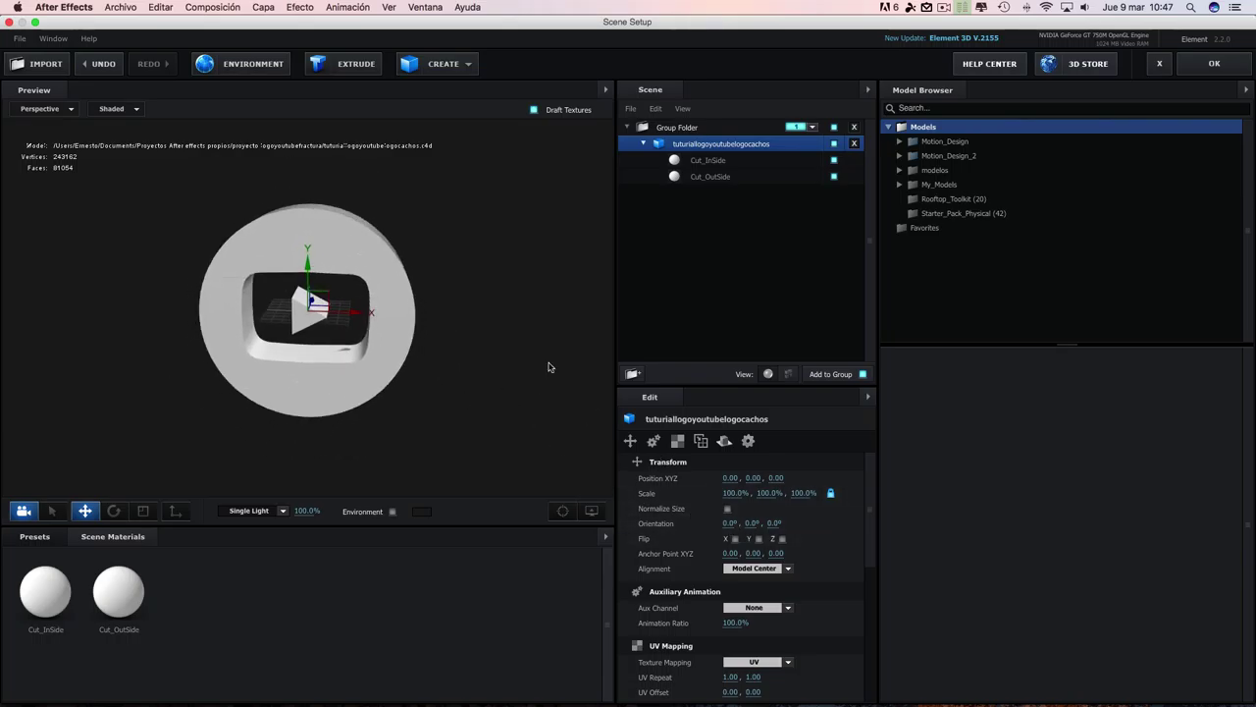
left_click_drag(732, 492, 640, 492)
mouse_move(463, 385)
left_mouse_down()
mouse_move(490, 360)
mouse_move(465, 381)
left_mouse_up()
scroll(482, 367, "up", 3)
scroll(484, 369, "up", 2)
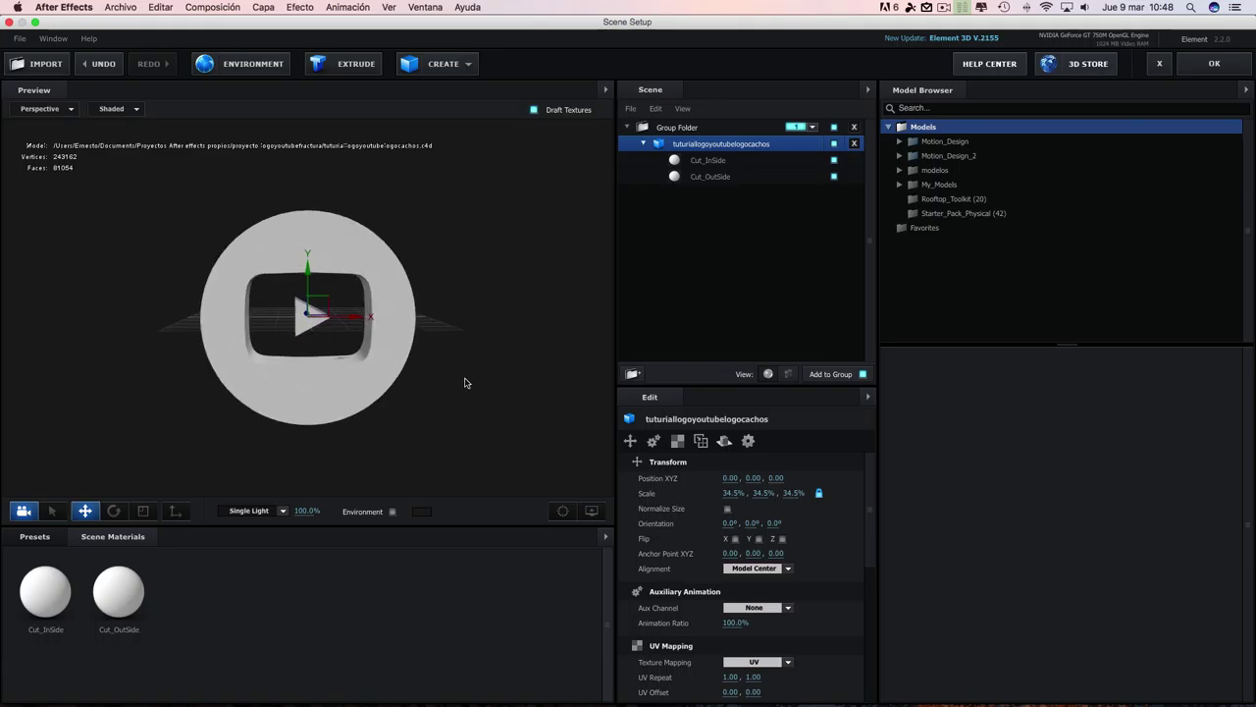
mouse_move(731, 493)
left_mouse_down()
mouse_move(714, 493)
mouse_move(734, 501)
left_mouse_up()
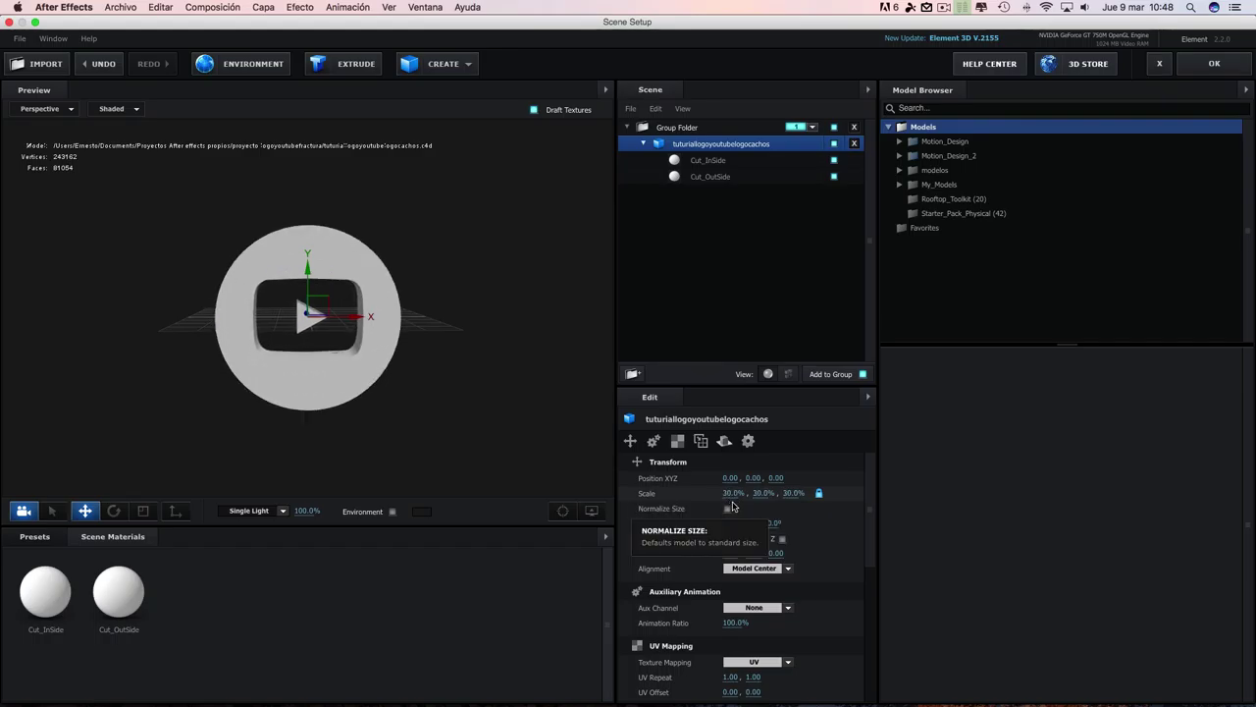
left_click_drag(475, 392, 434, 429)
scroll(499, 409, "up", 5)
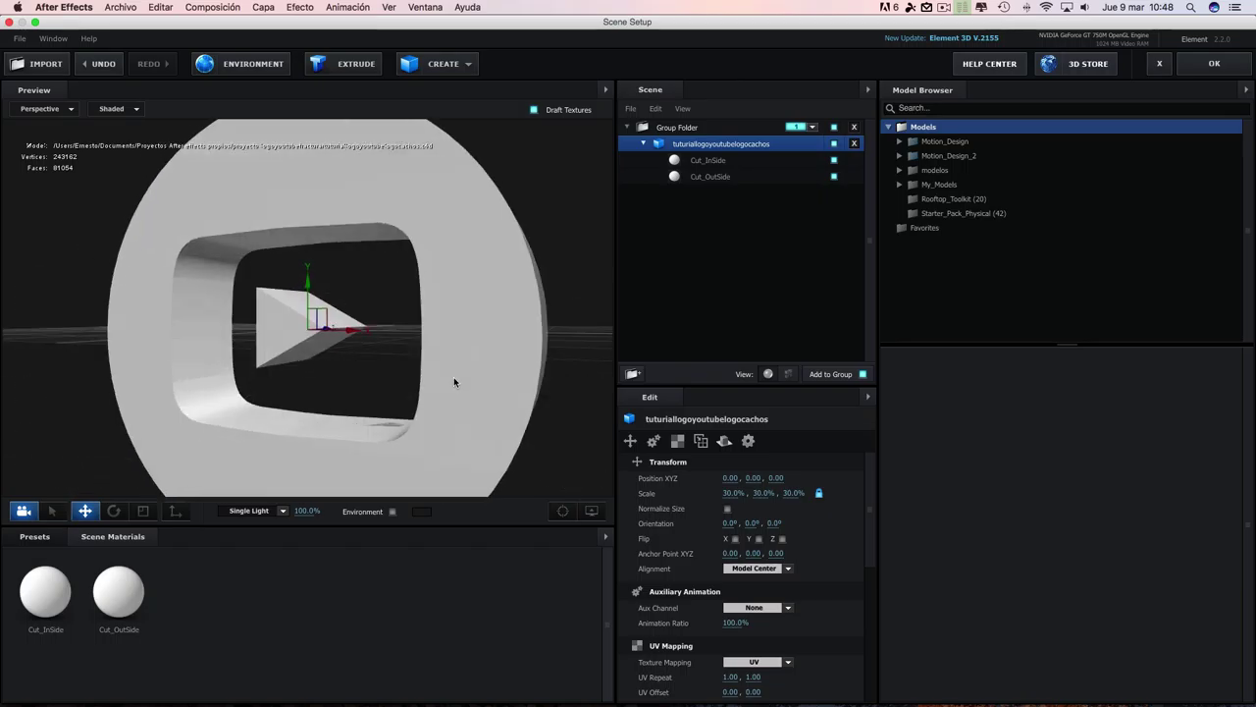
scroll(454, 379, "down", 3)
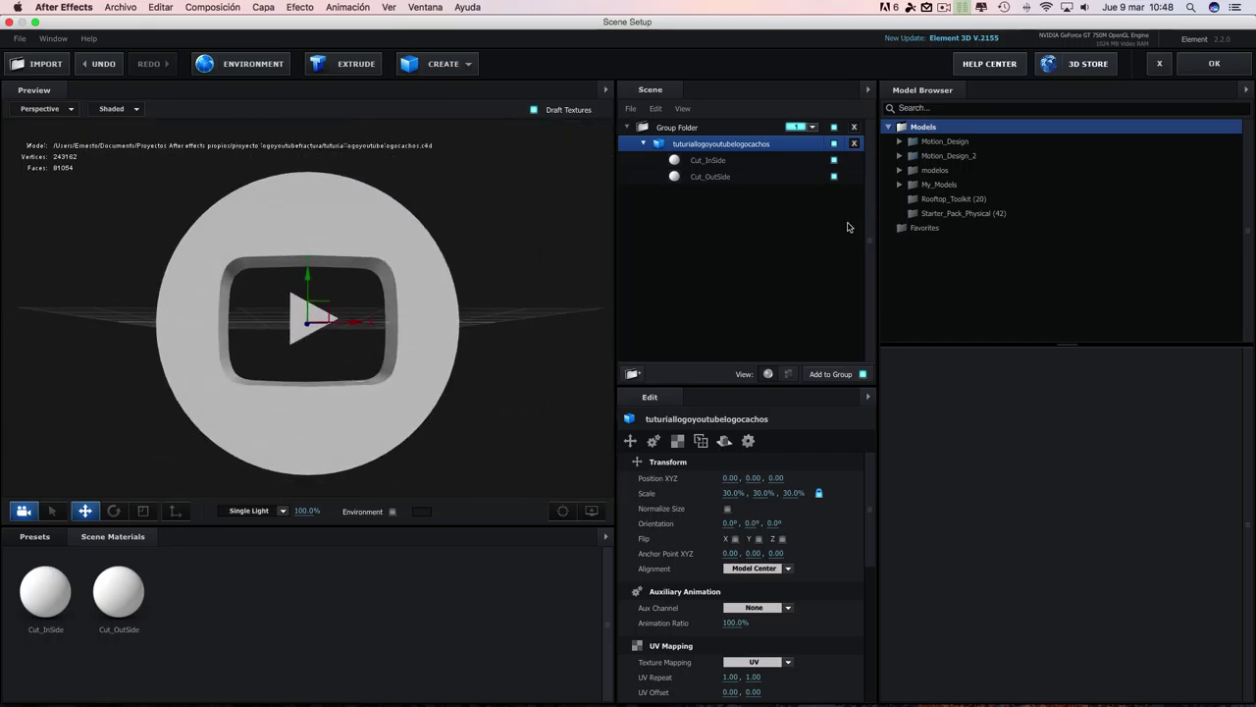
- Hide and re-show the inner and outer parts, then select Cut_OutSide's material settings
left_click(834, 160)
left_click(835, 176)
left_click(835, 160)
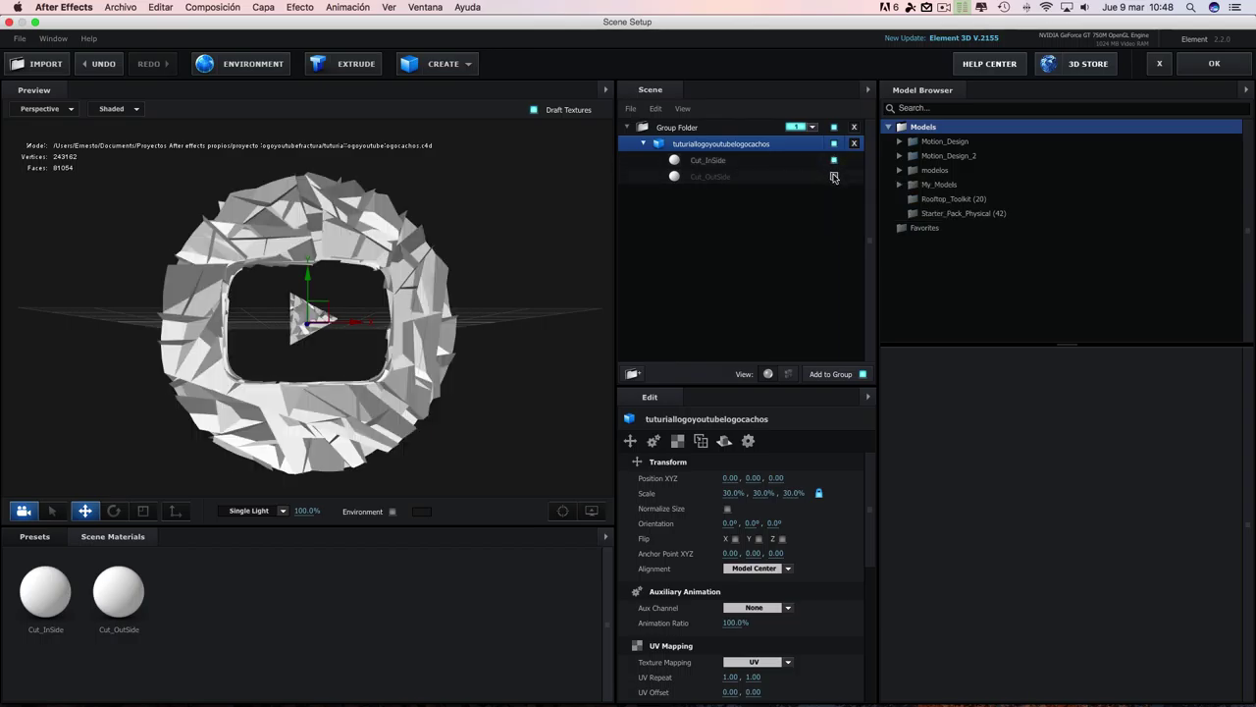
left_click(835, 176)
left_click(762, 178)
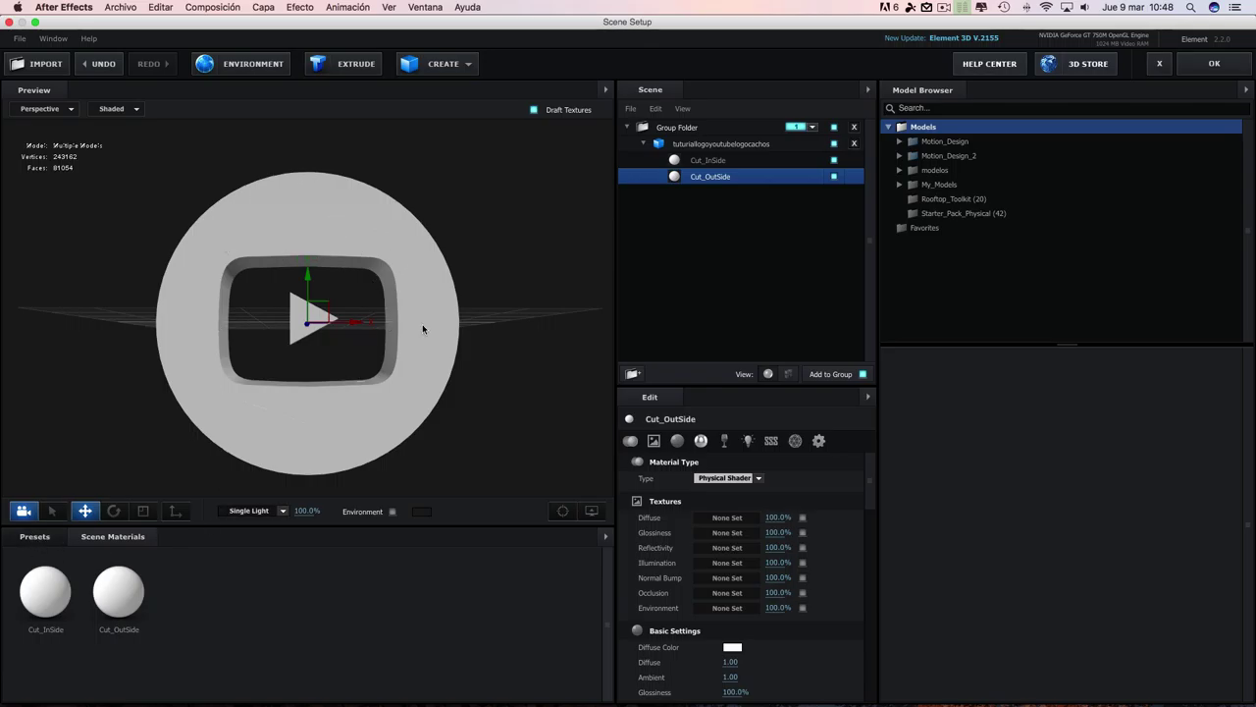
- Show the Physical material presets and select the Cut_InSide material, briefly hiding the outer surface
left_click(34, 536)
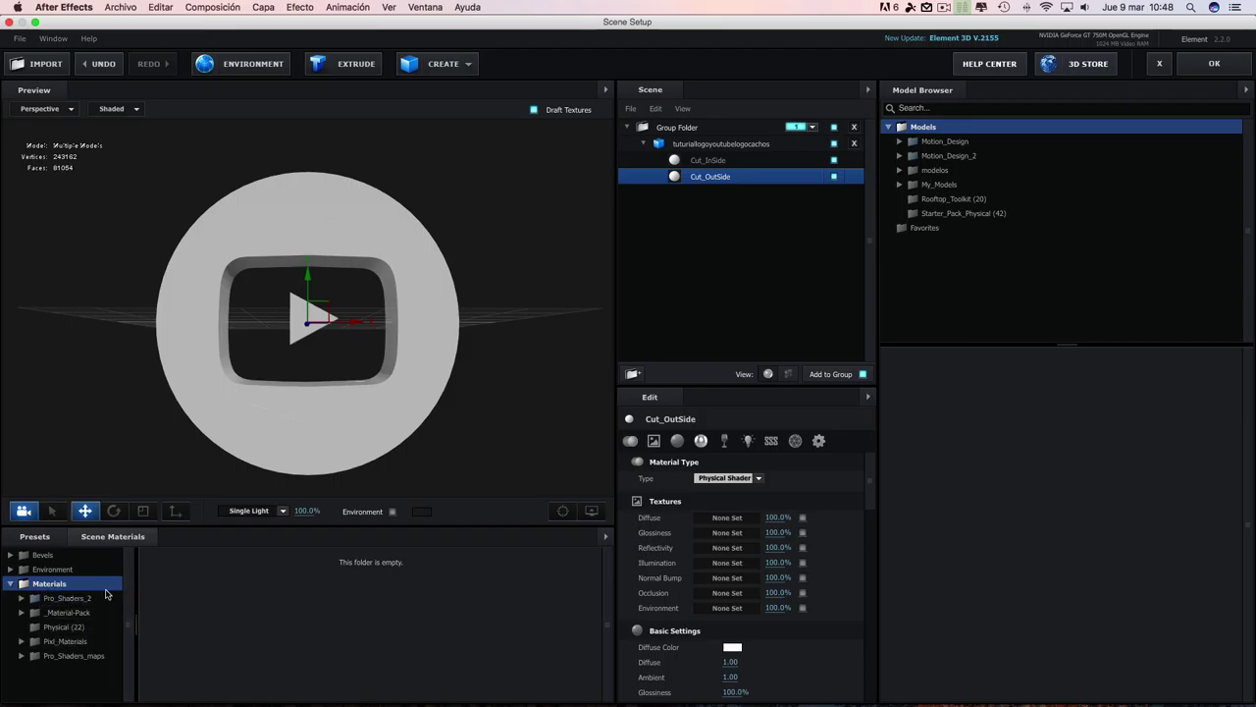
left_click(65, 628)
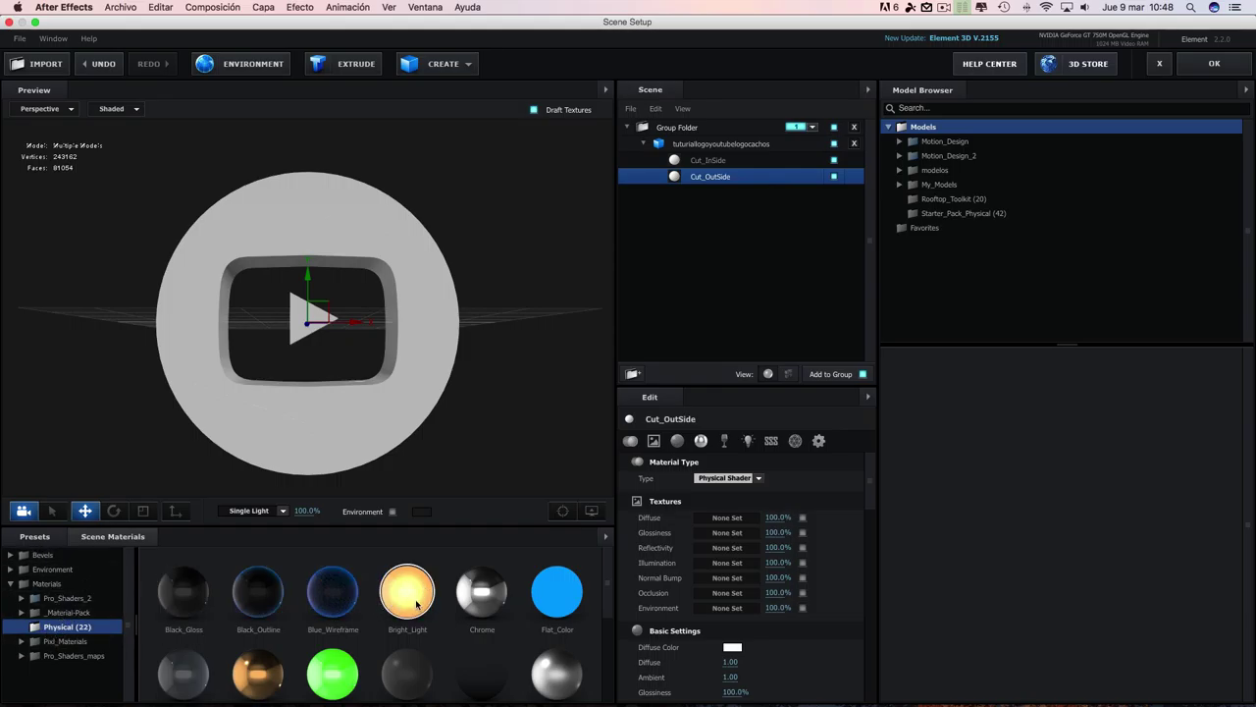
left_click(716, 161)
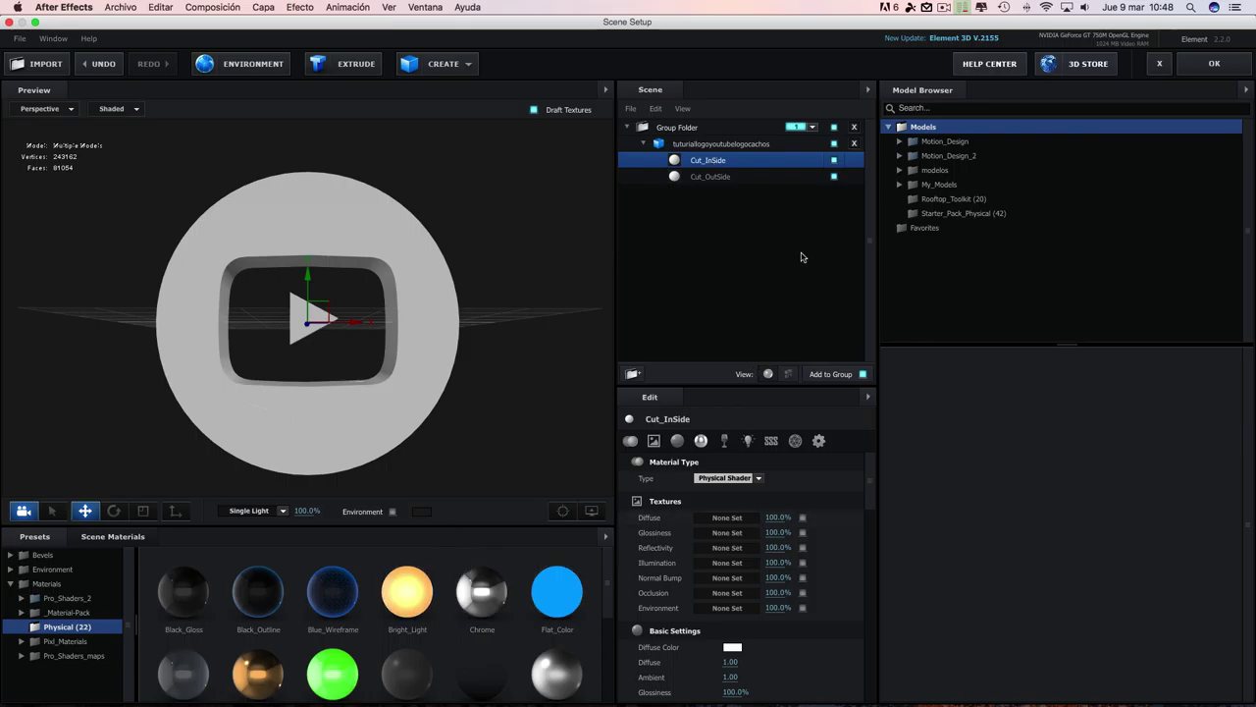
left_click(834, 177)
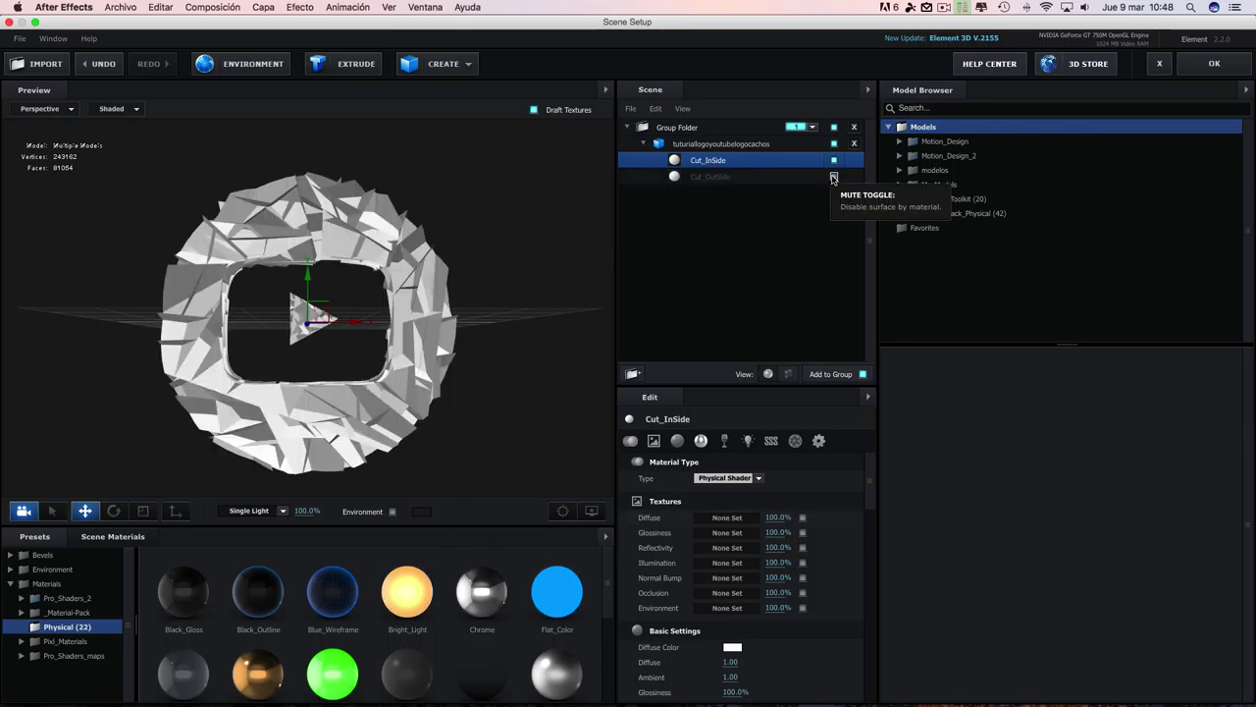
left_click(833, 177)
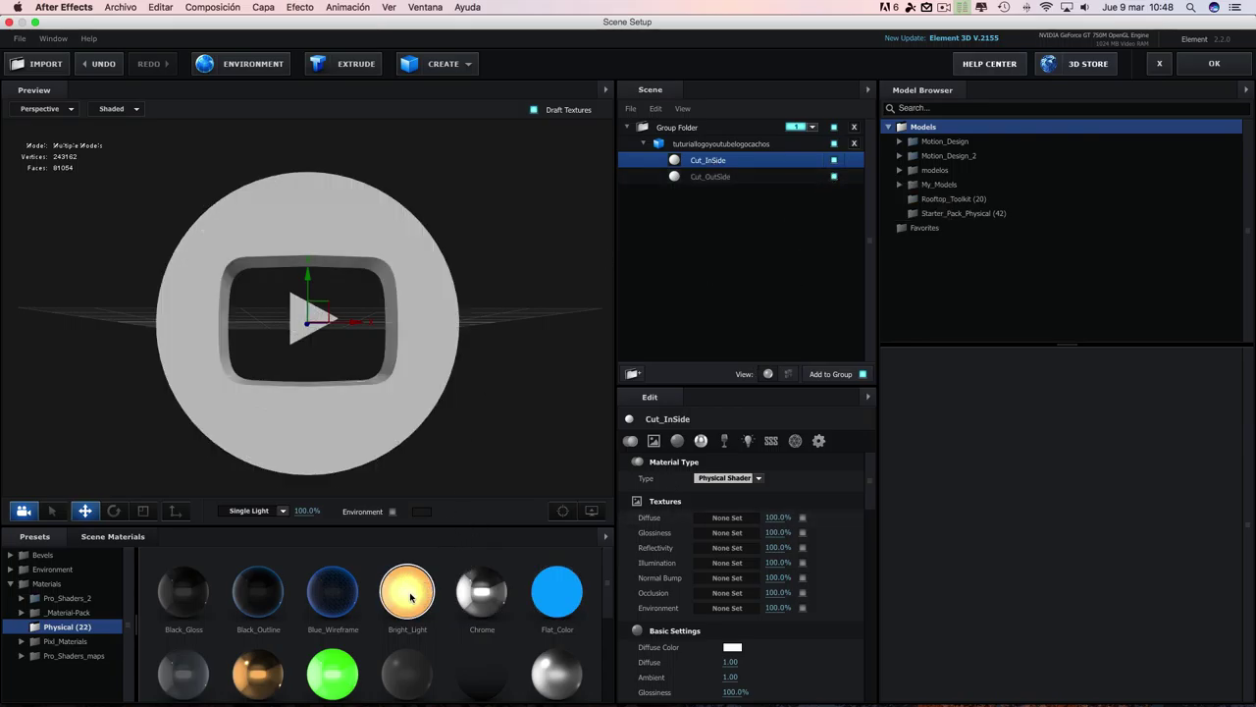
- Apply the Bright_Light preset to the inner part and check the yellow fragments beneath the grey shell
left_click_drag(408, 599, 718, 162)
left_click(833, 177)
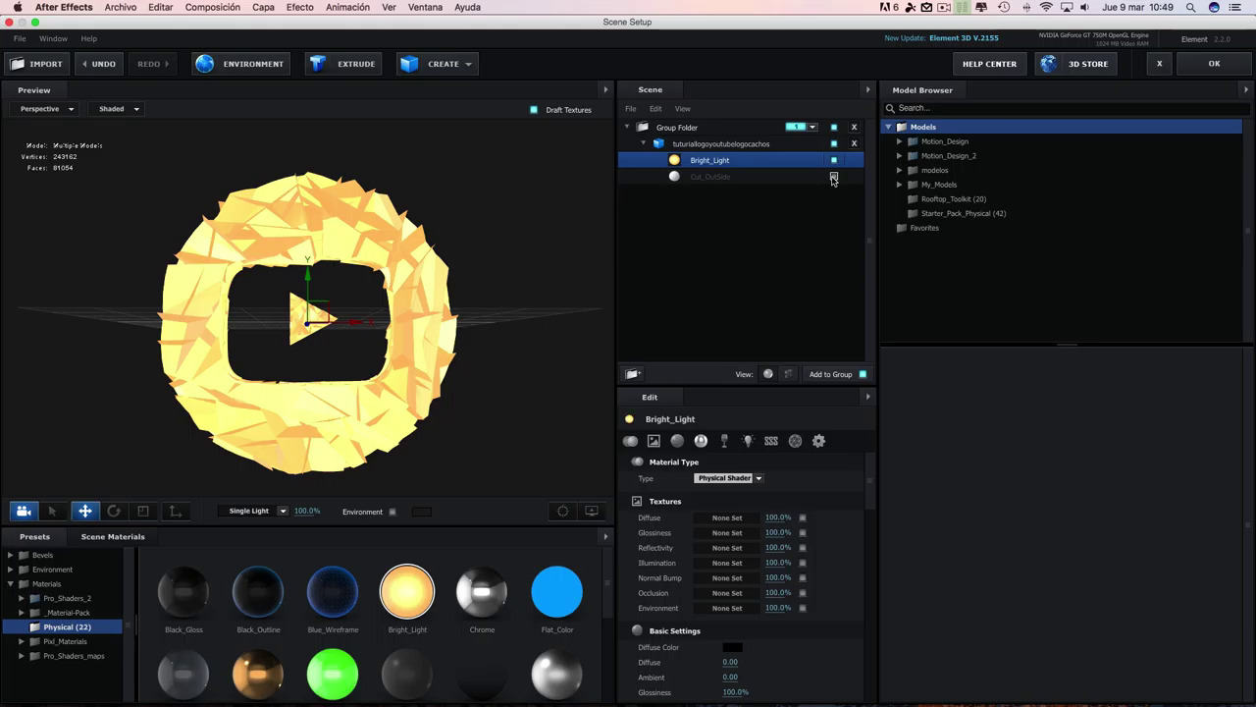
left_click(834, 177)
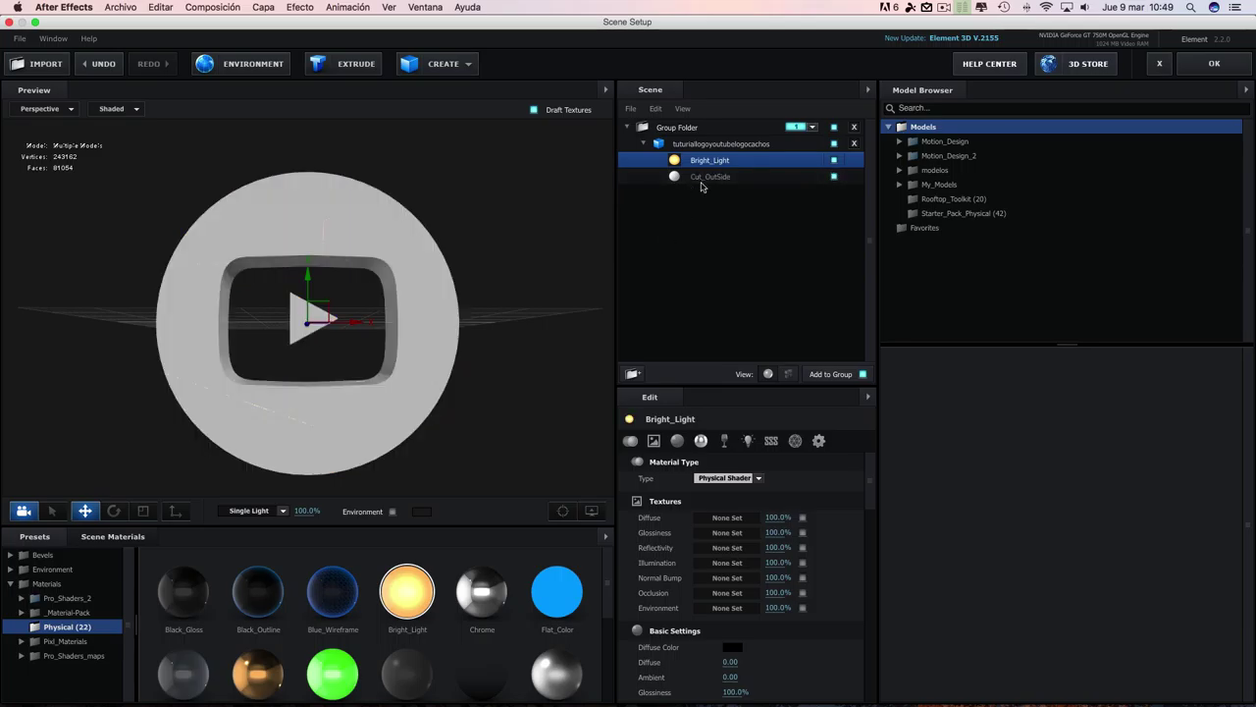
left_click(718, 177)
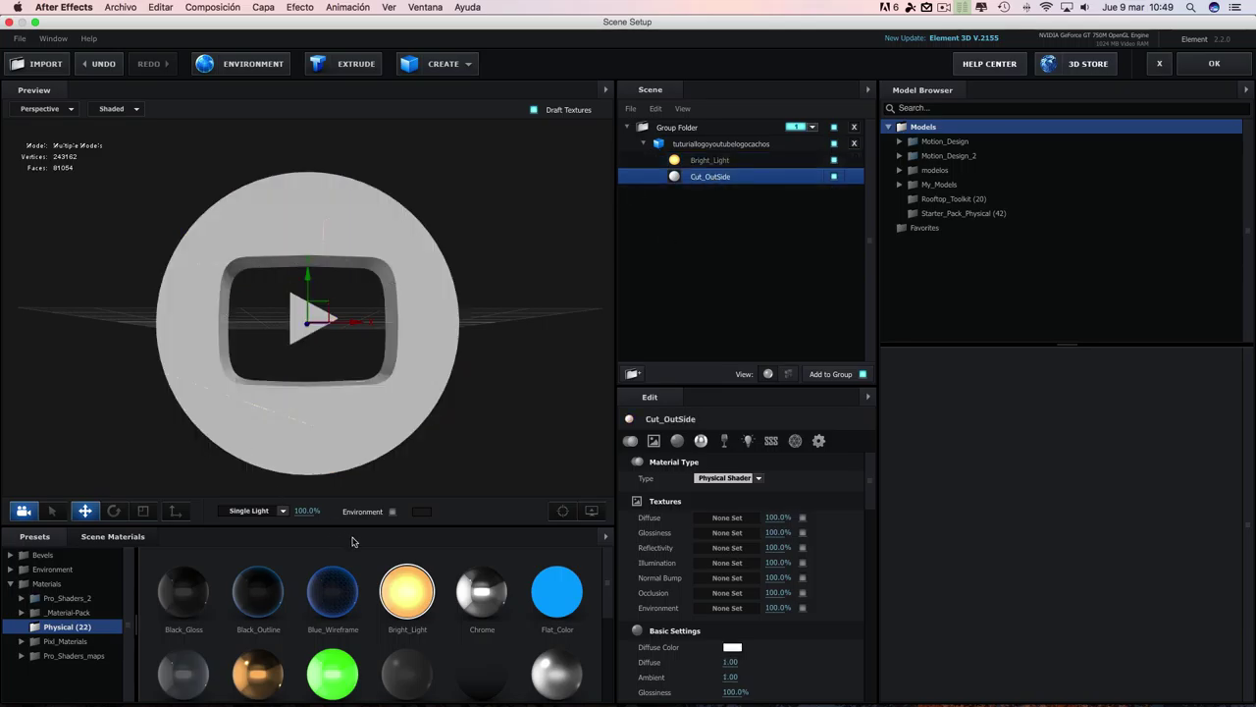
double_click(61, 598)
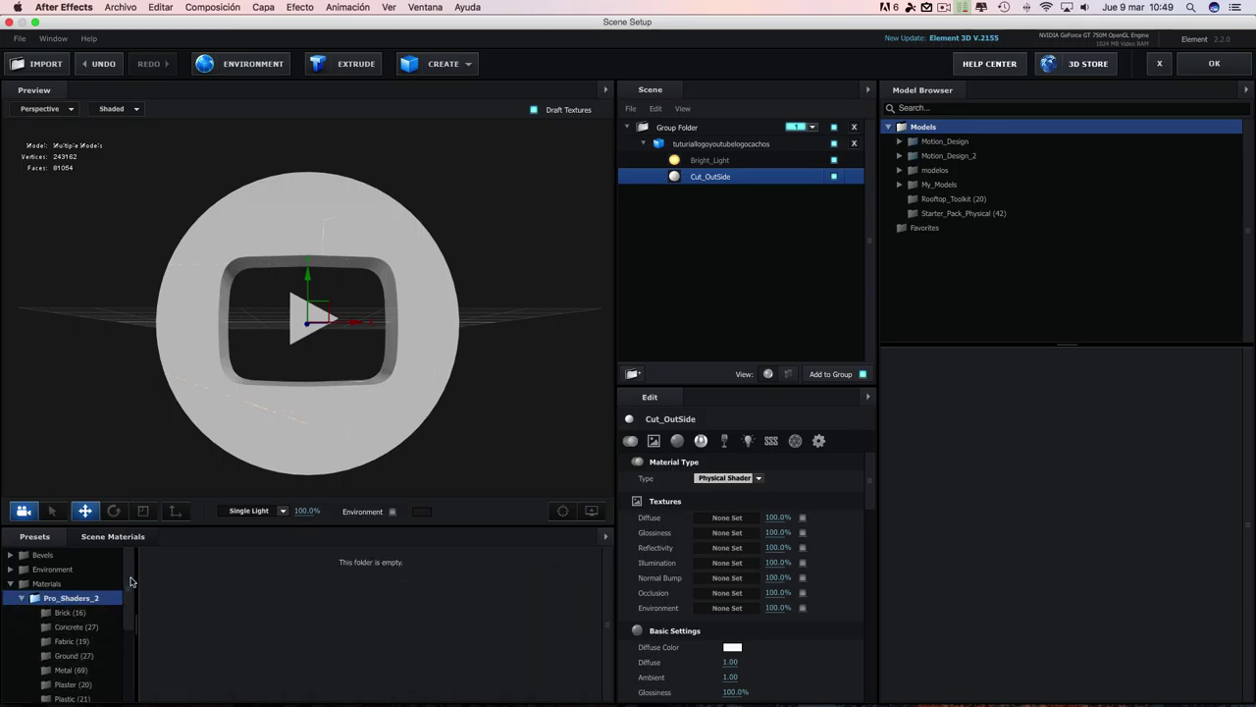
- Apply the metal_crusted_02 preset from Pro_Shaders_2 > Metal to the Cut_OutSide material
scroll(130, 582, "down", 3)
left_click(78, 584)
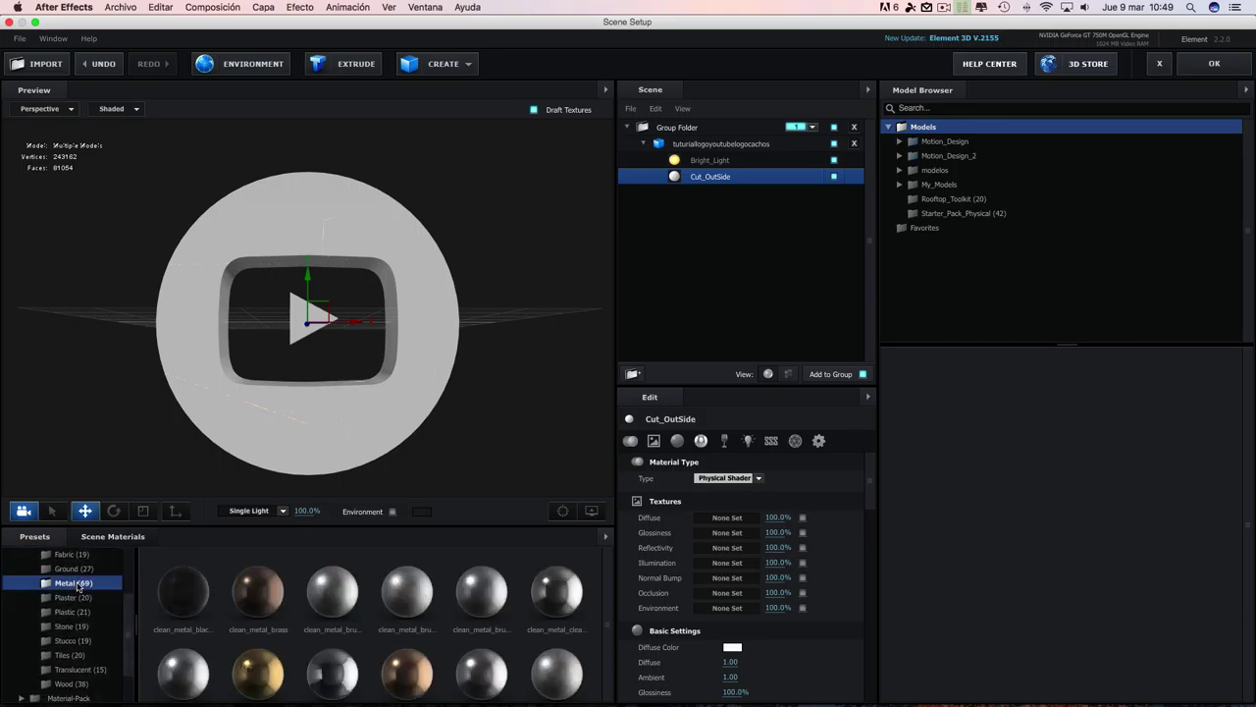
scroll(253, 603, "down", 3)
scroll(249, 615, "down", 2)
scroll(248, 615, "down", 2)
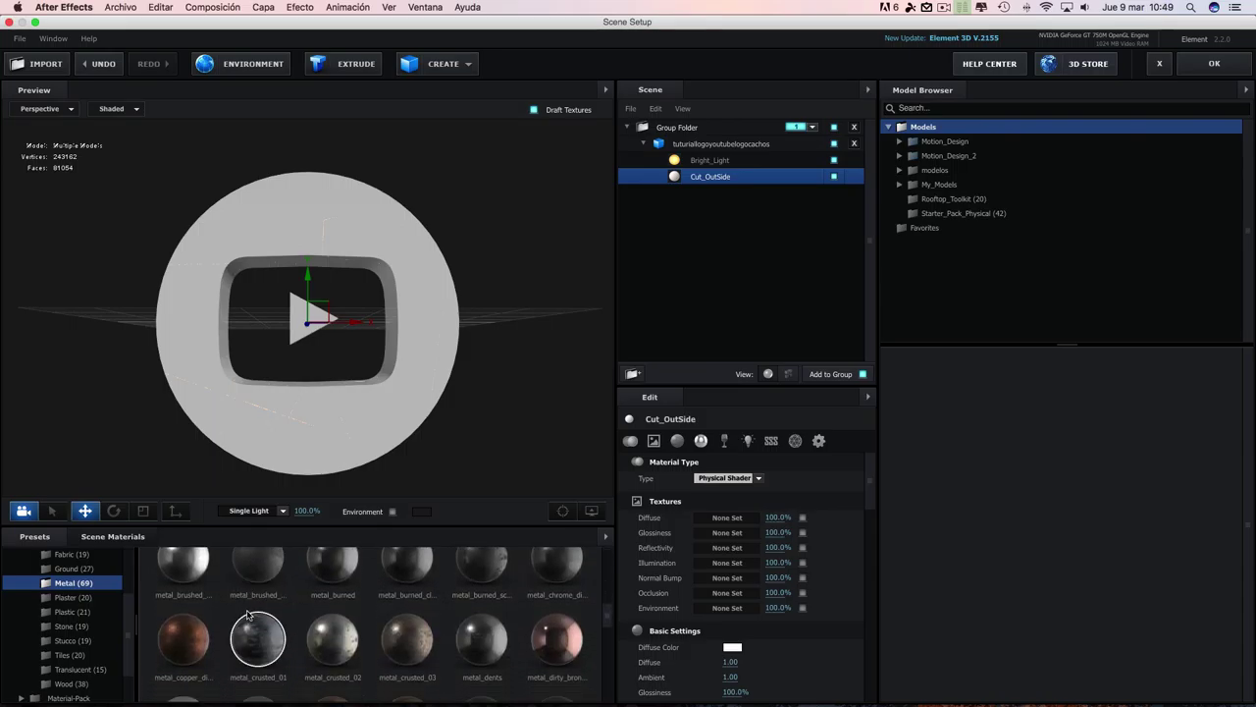
left_click_drag(346, 640, 356, 410)
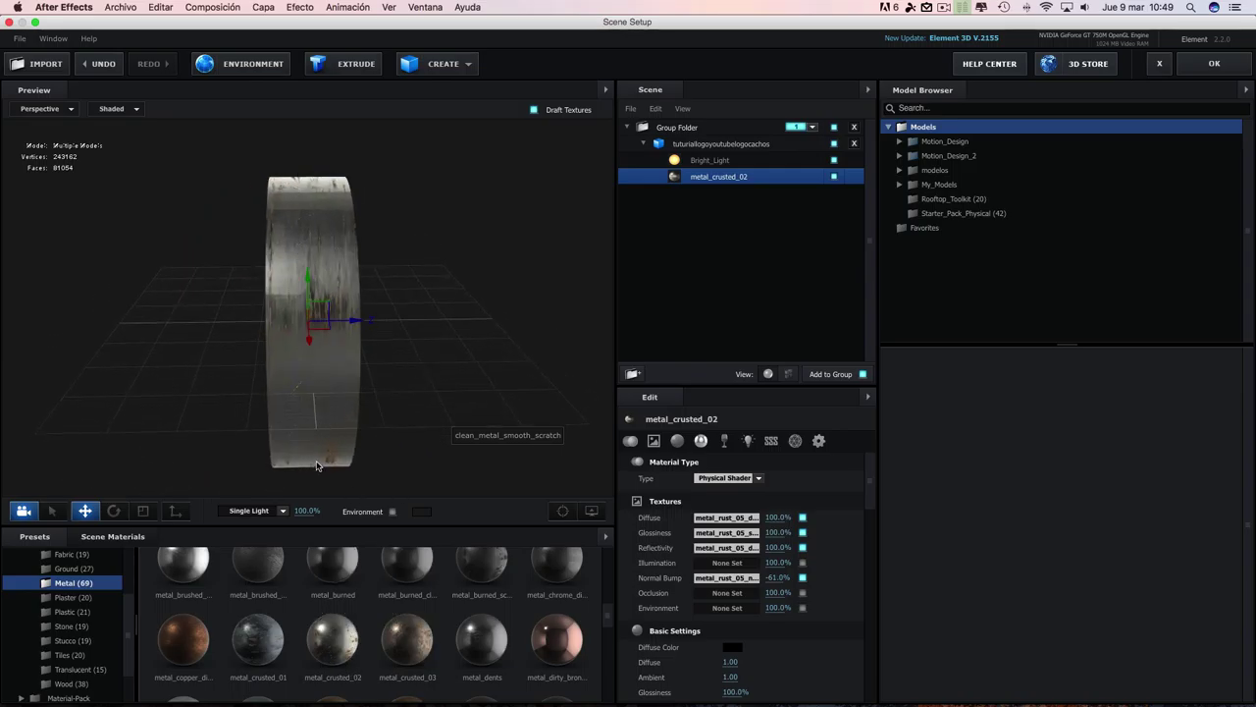
- Orbit the preview to inspect the rusty texture on the ring's front face and extruded edge
left_click_drag(496, 409, 398, 424)
left_click_drag(871, 493, 864, 422)
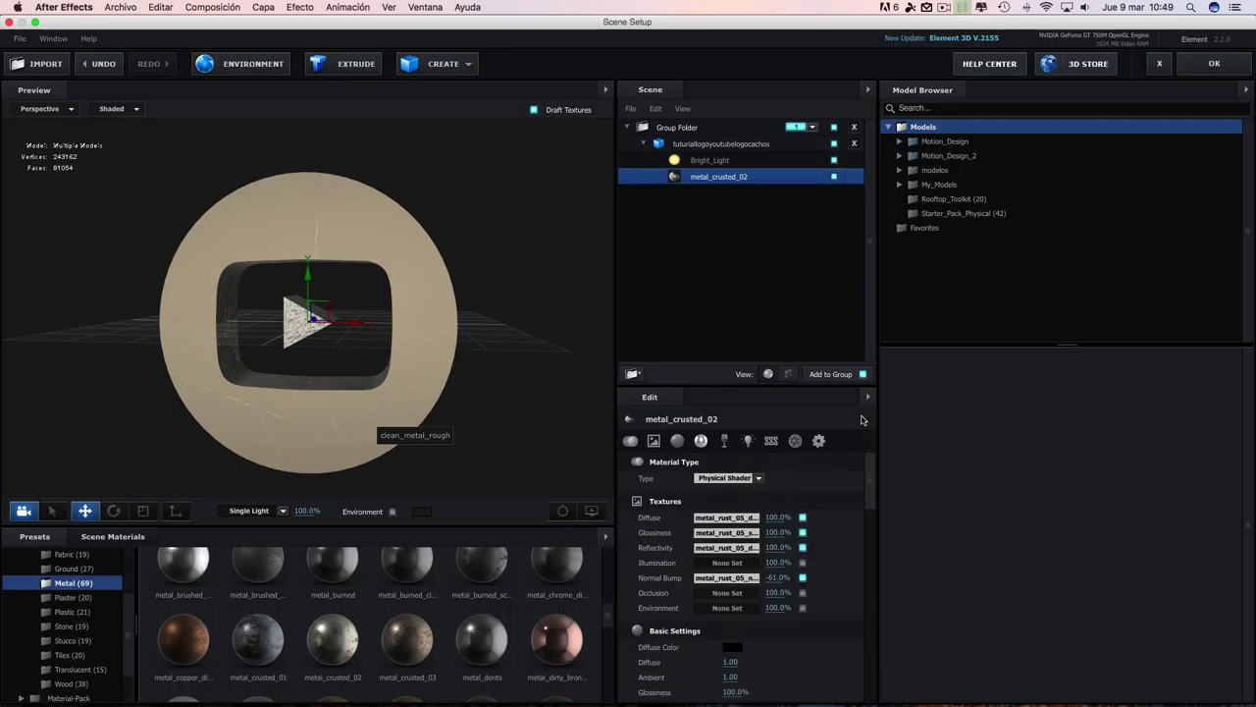
left_click_drag(451, 376, 491, 384)
left_click_drag(398, 341, 397, 359)
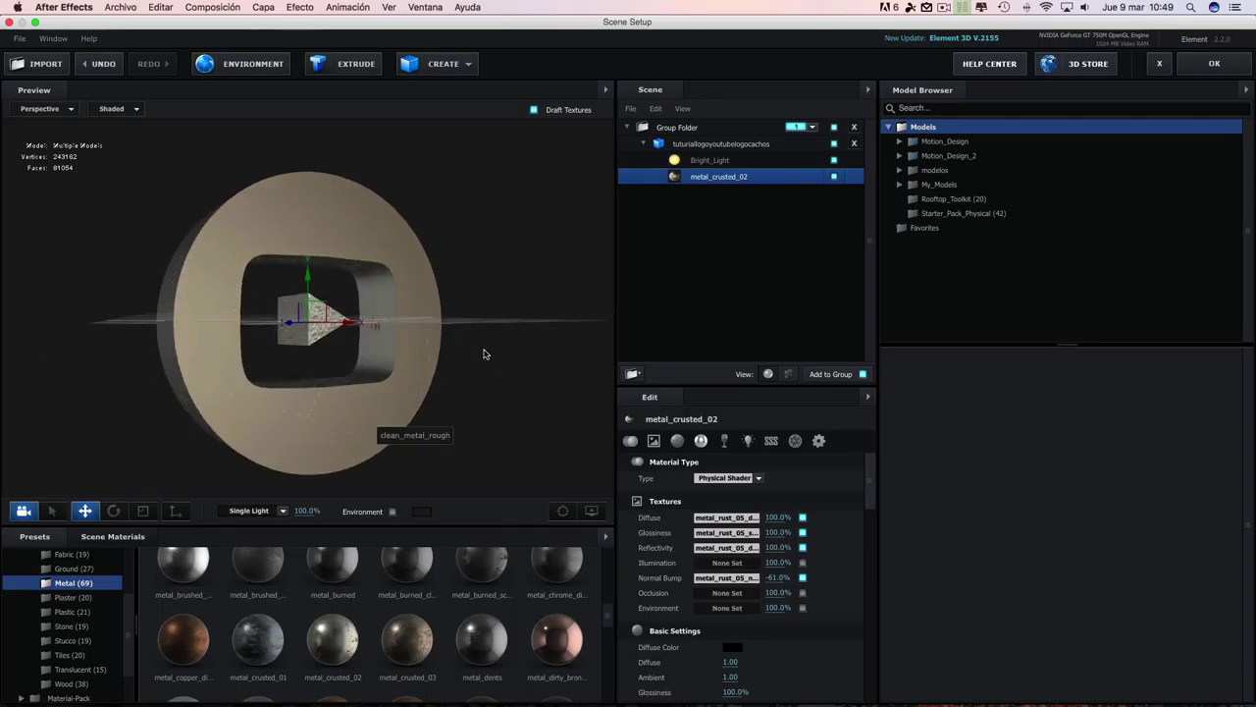
left_click(711, 145)
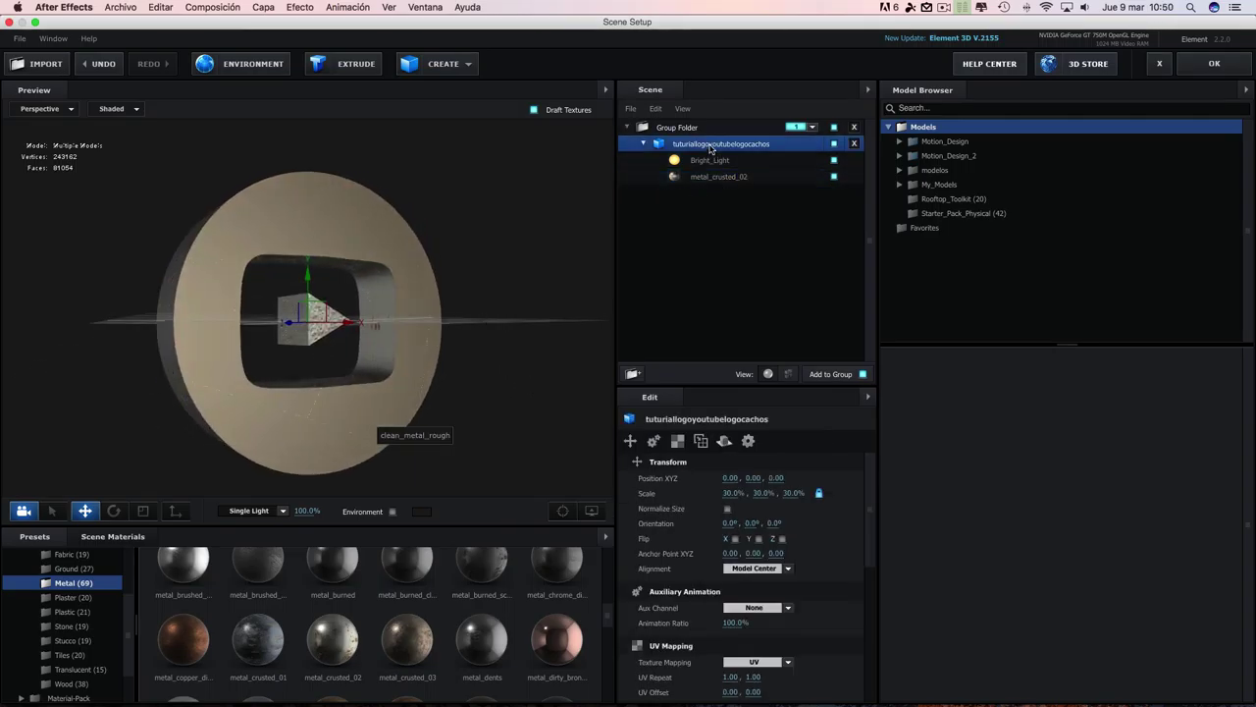
scroll(873, 524, "down", 1)
scroll(873, 524, "up", 1)
scroll(873, 540, "down", 2)
scroll(872, 548, "down", 2)
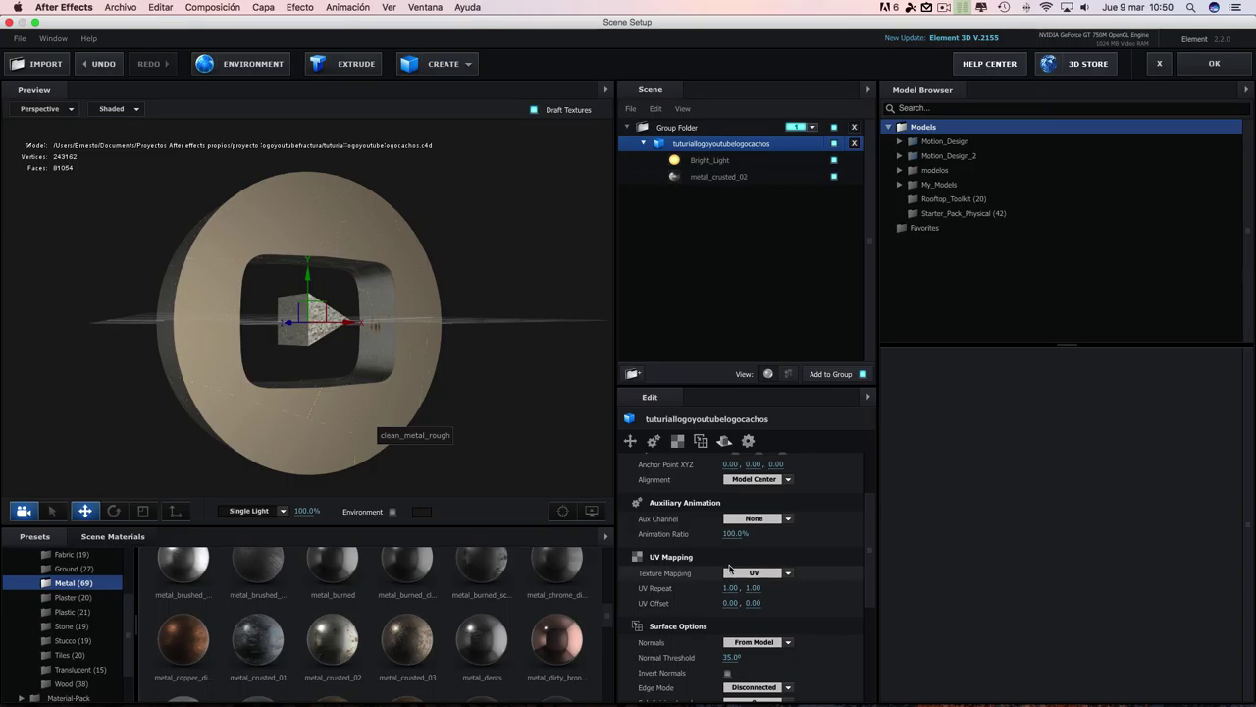
left_click(790, 575)
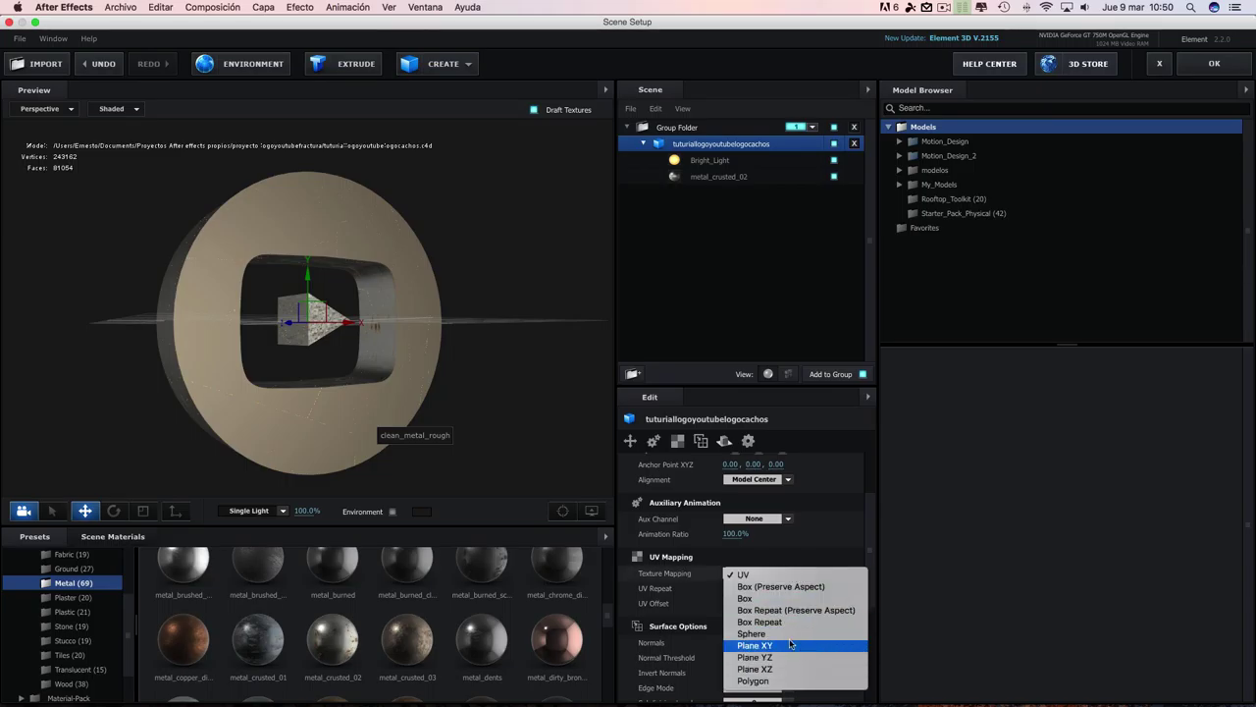
left_click(760, 622)
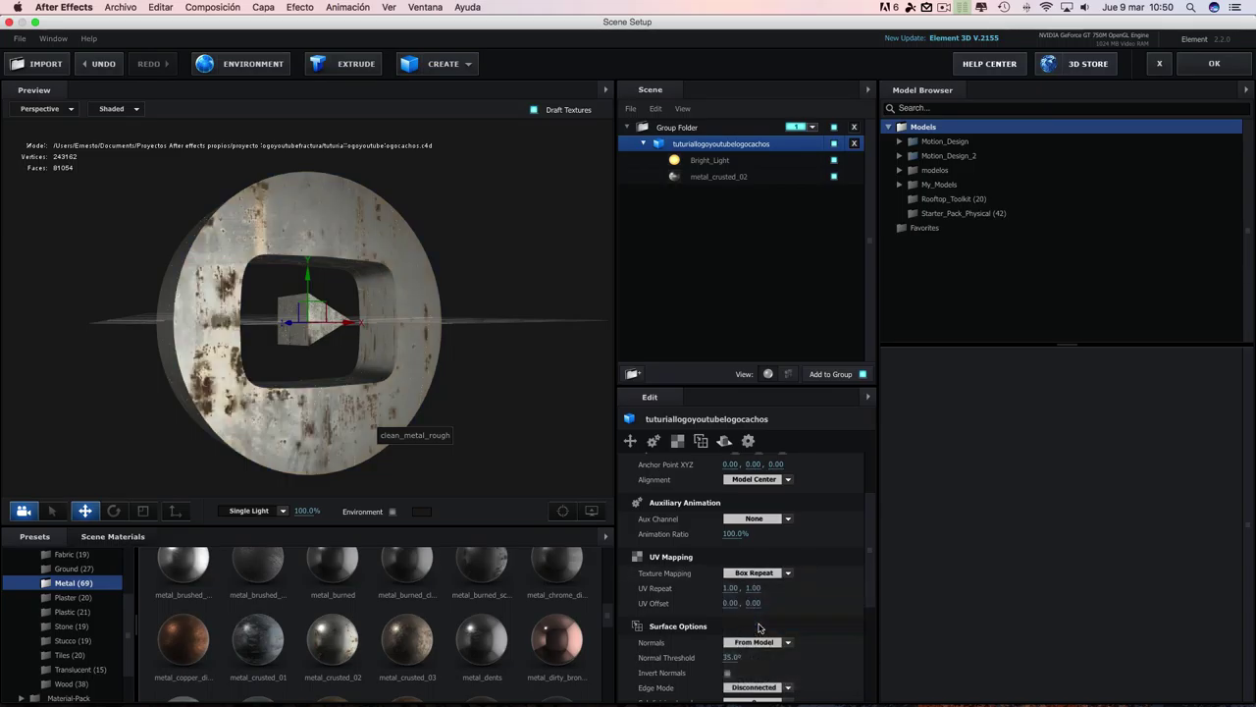
mouse_move(505, 454)
left_mouse_down()
mouse_move(549, 454)
mouse_move(340, 455)
mouse_move(506, 446)
mouse_move(411, 445)
mouse_move(530, 423)
mouse_move(519, 443)
mouse_move(511, 435)
left_mouse_up()
scroll(513, 437, "down", 4)
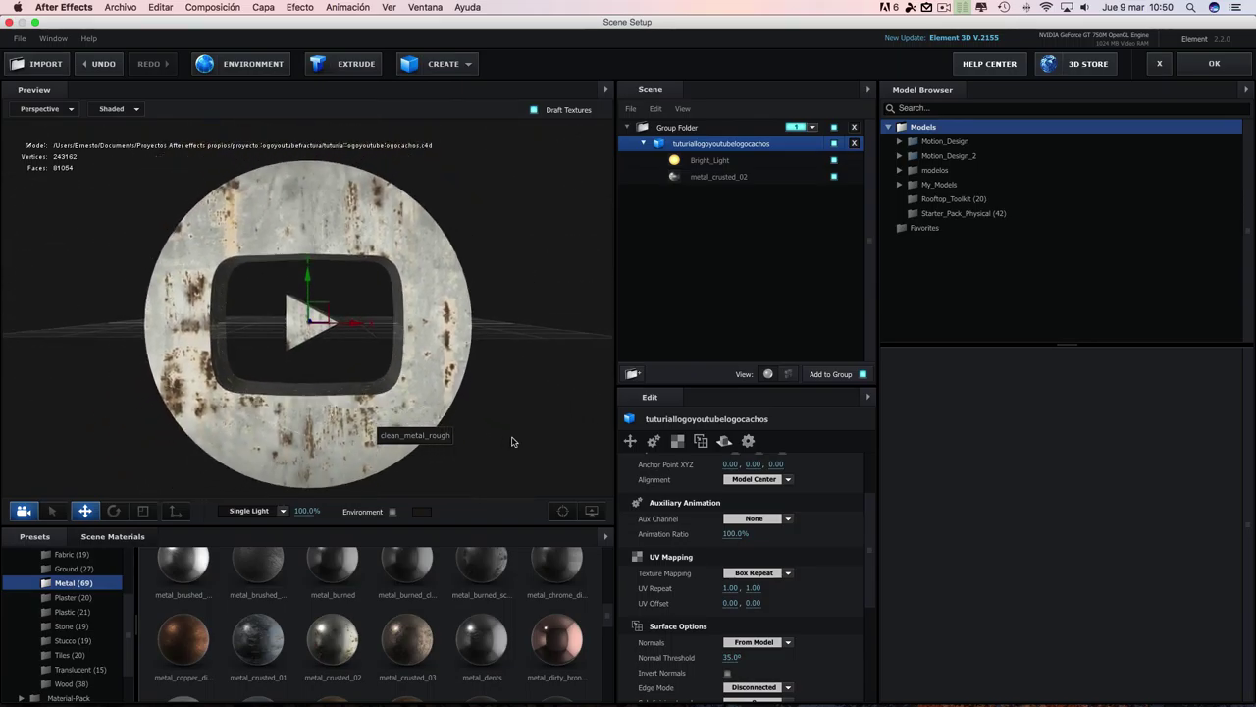
- Select Bright_Light and hide metal_crusted_02 to view the glowing fragments from above
left_click(726, 160)
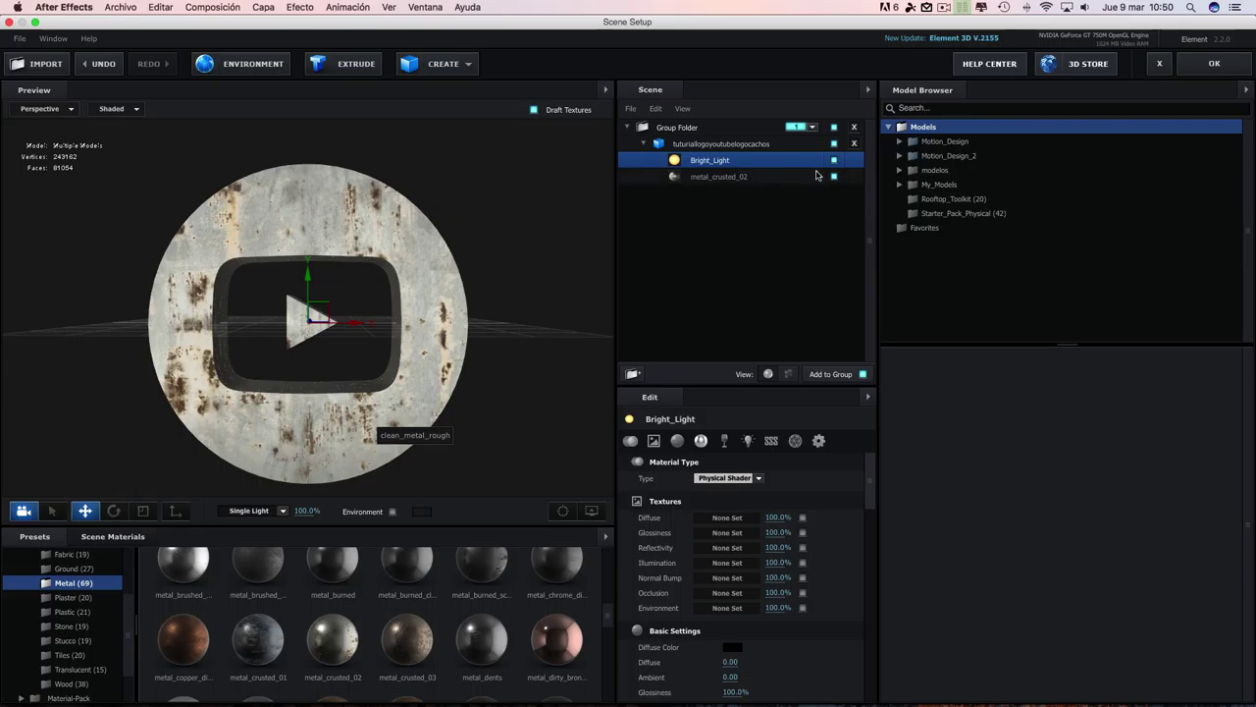
left_click(834, 177)
left_click_drag(495, 276, 494, 373)
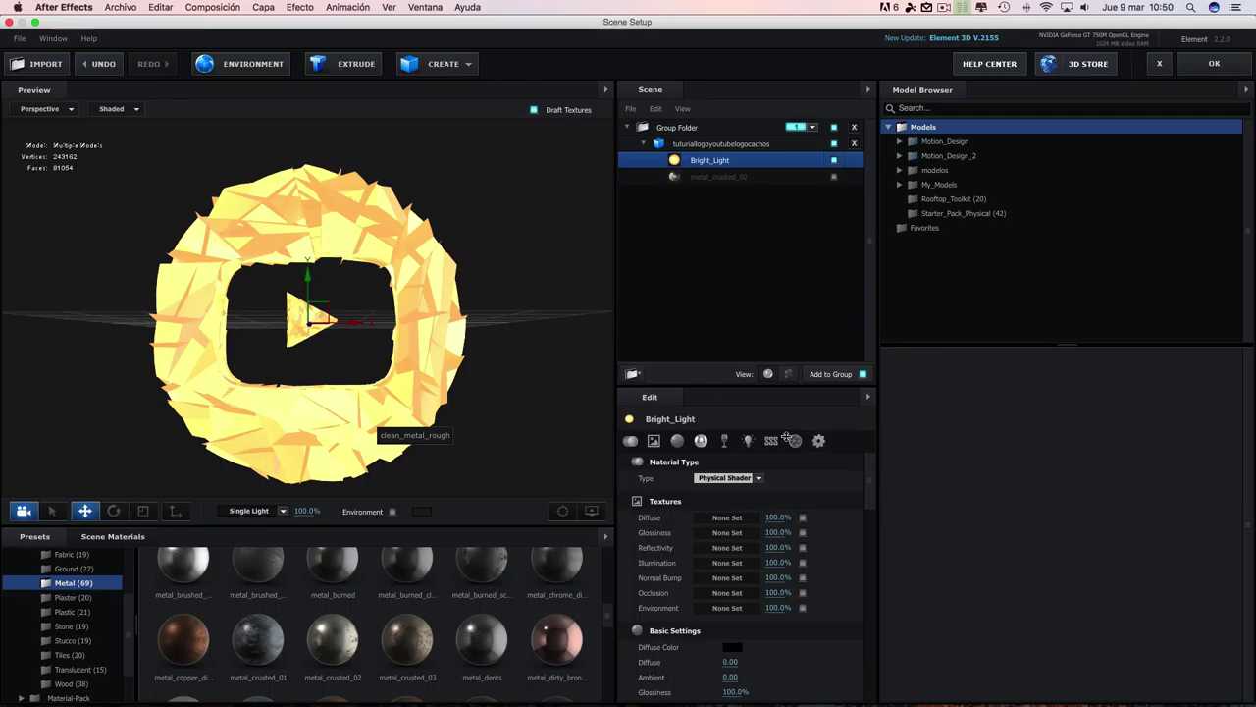
left_click_drag(870, 476, 880, 554)
scroll(845, 544, "down", 1)
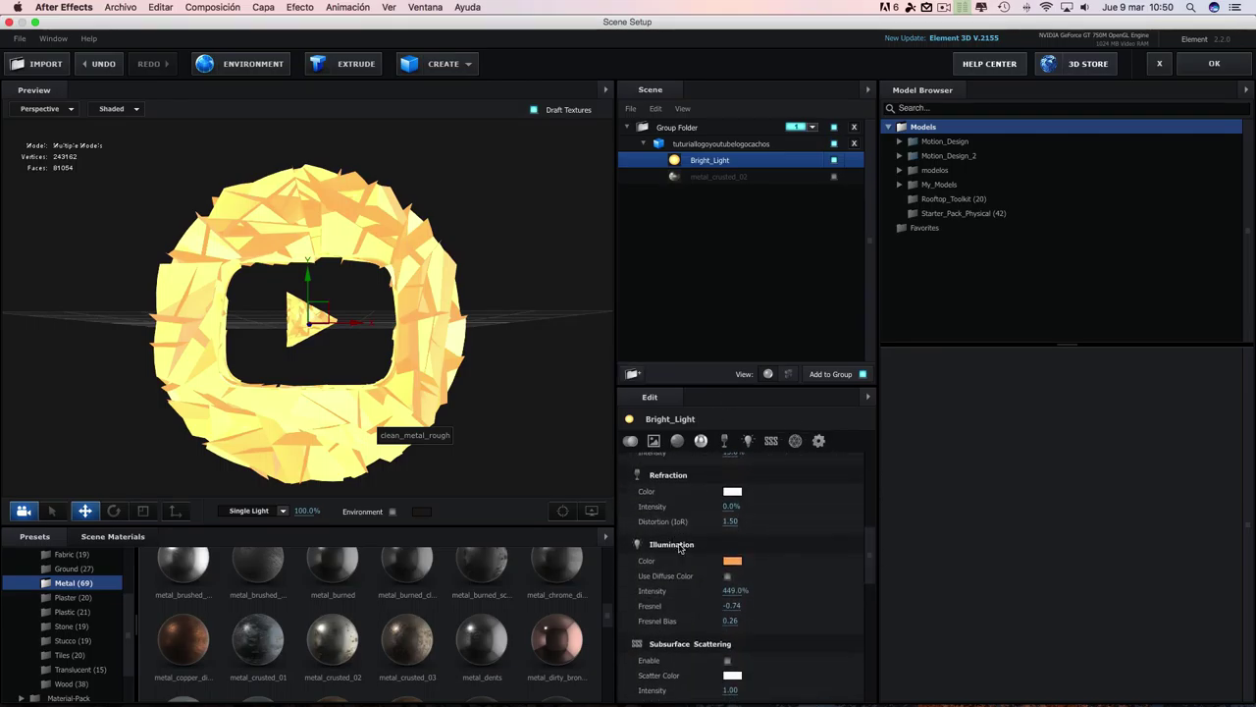
- Set Bright_Light's Illumination Color to deep red F73B48, then show metal_crusted_02 again
left_click(734, 564)
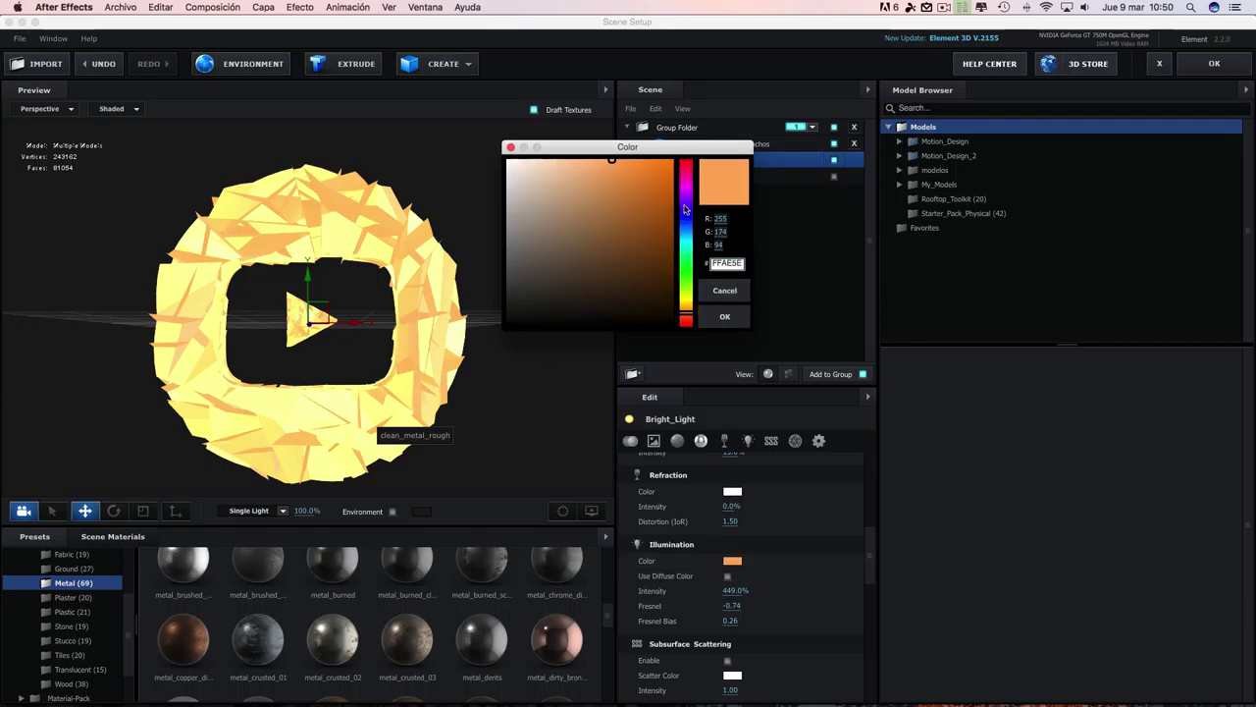
left_click(686, 165)
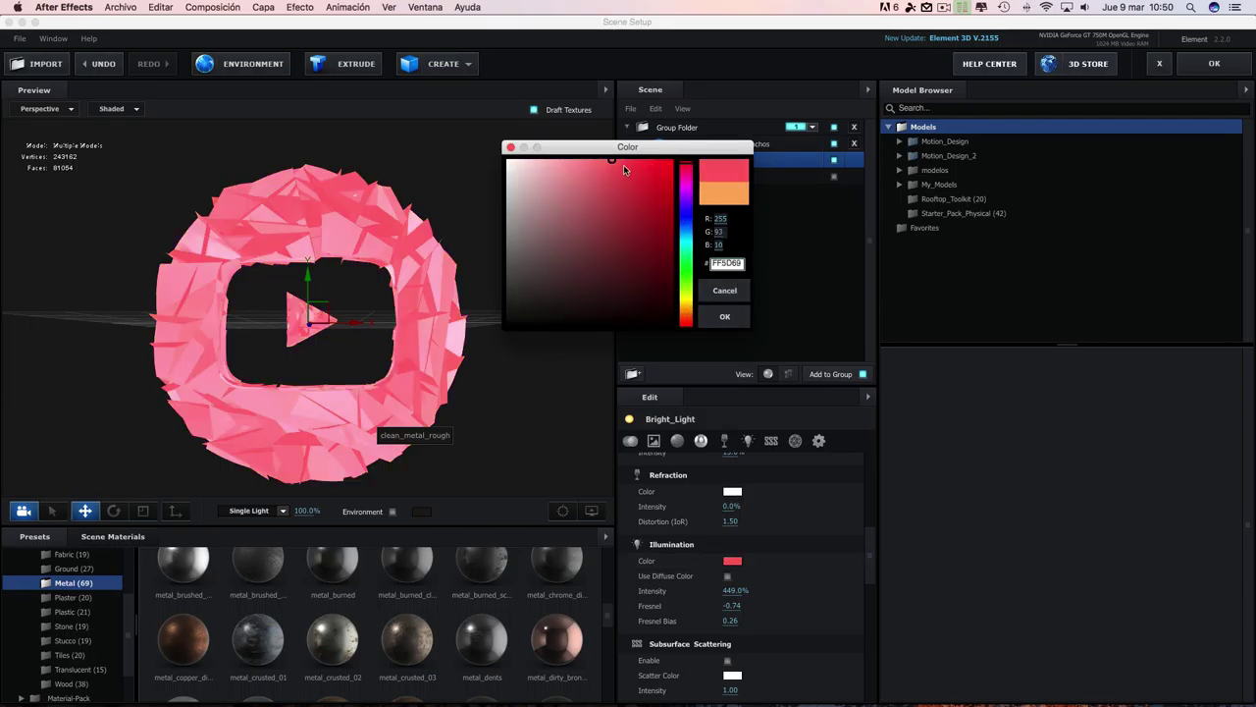
left_click_drag(635, 164, 637, 164)
left_click(724, 317)
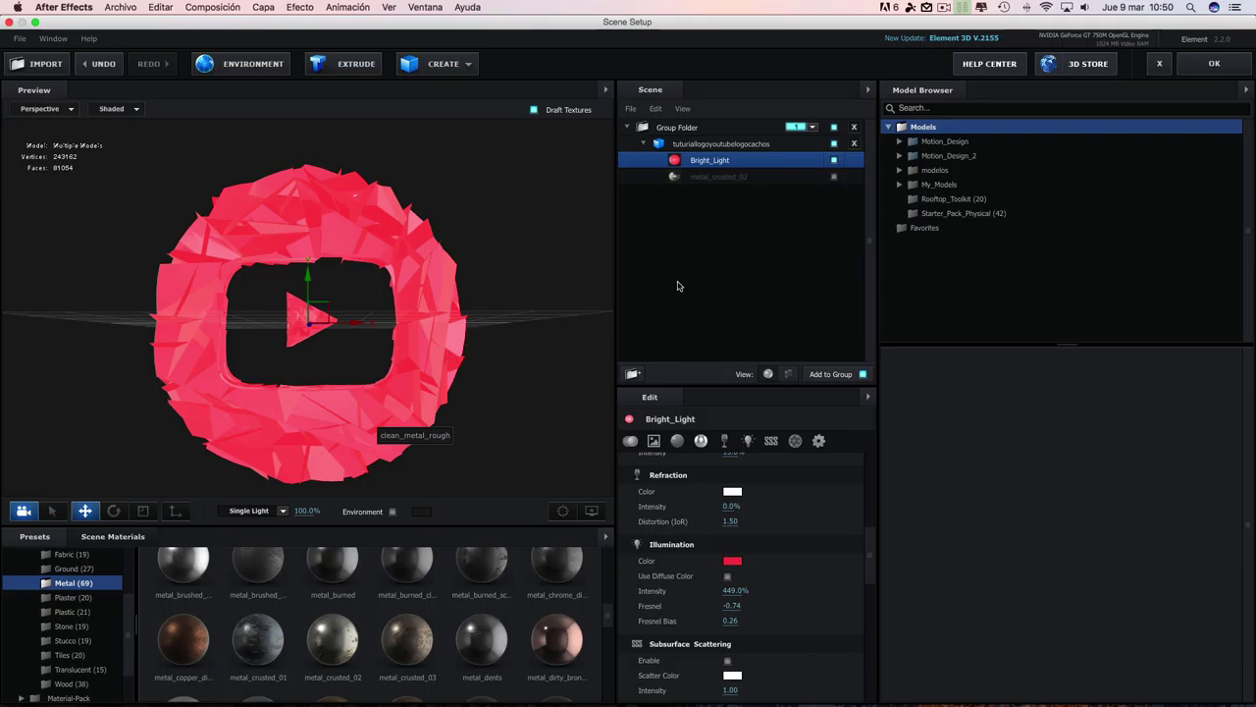
left_click(834, 177)
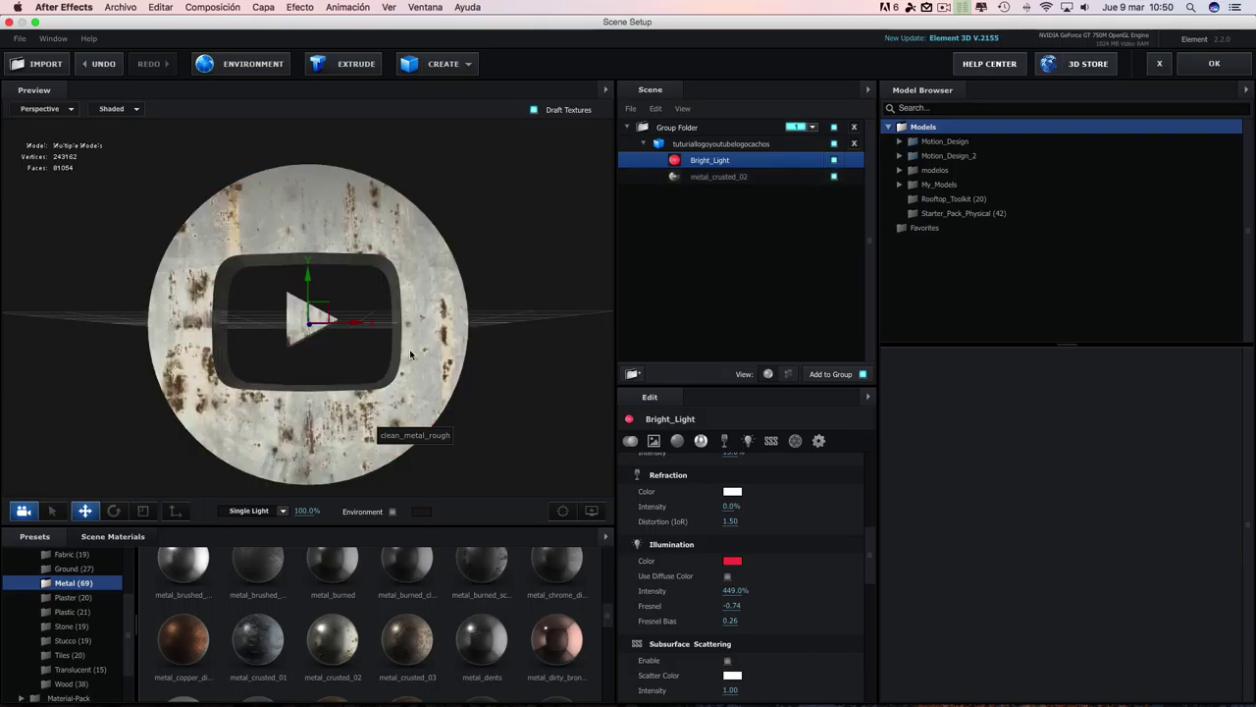
- Duplicate the Group Folder holding the logo, creating Group Folder Copy
left_click_drag(469, 341, 435, 353)
left_click_drag(487, 272, 525, 285)
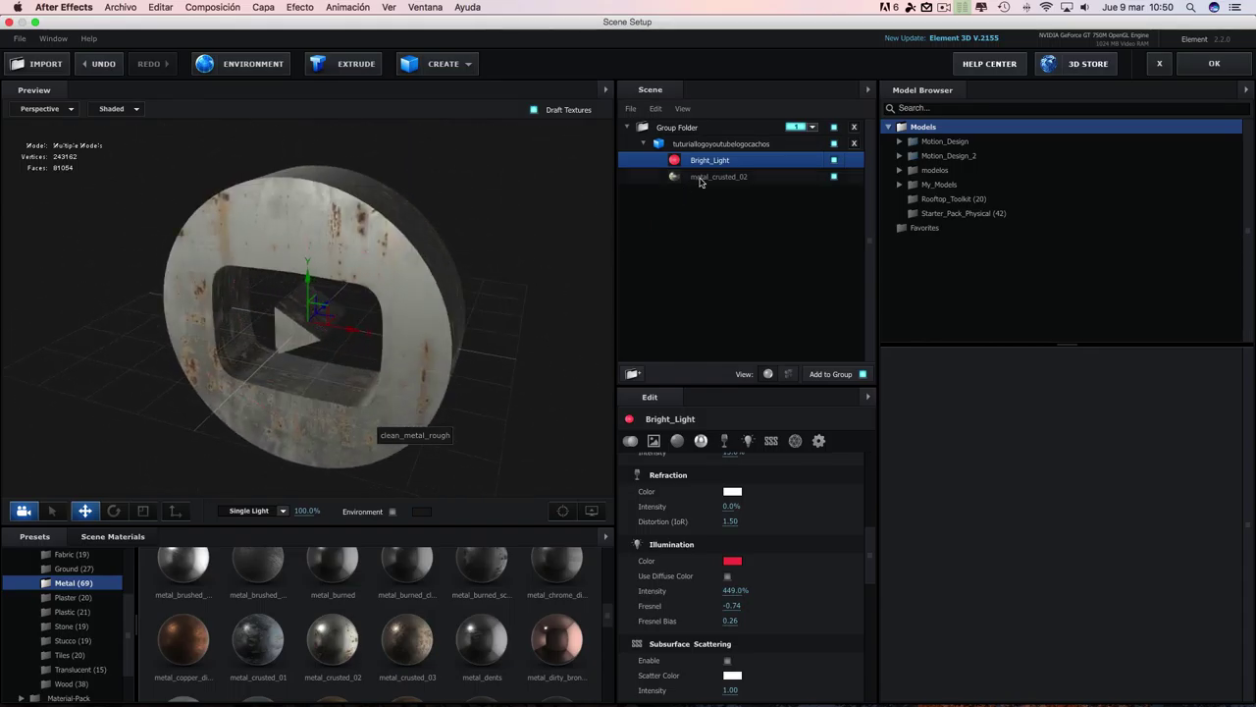
left_click(684, 128)
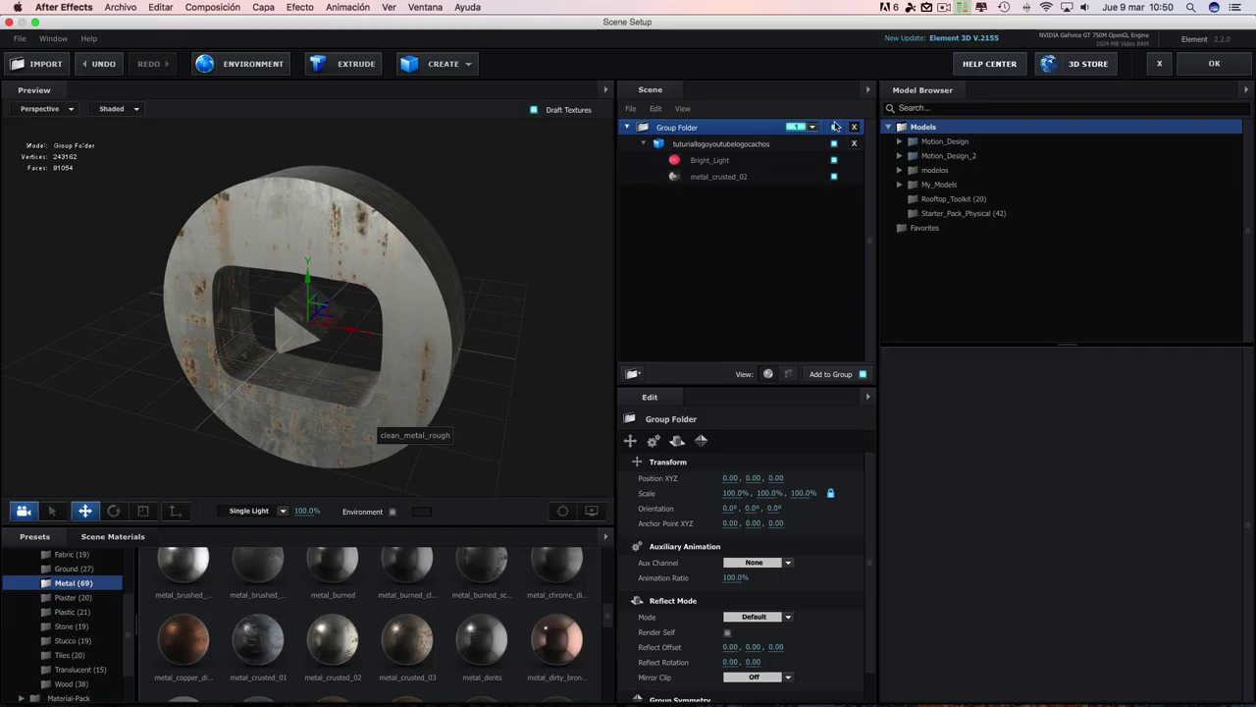
right_click(680, 131)
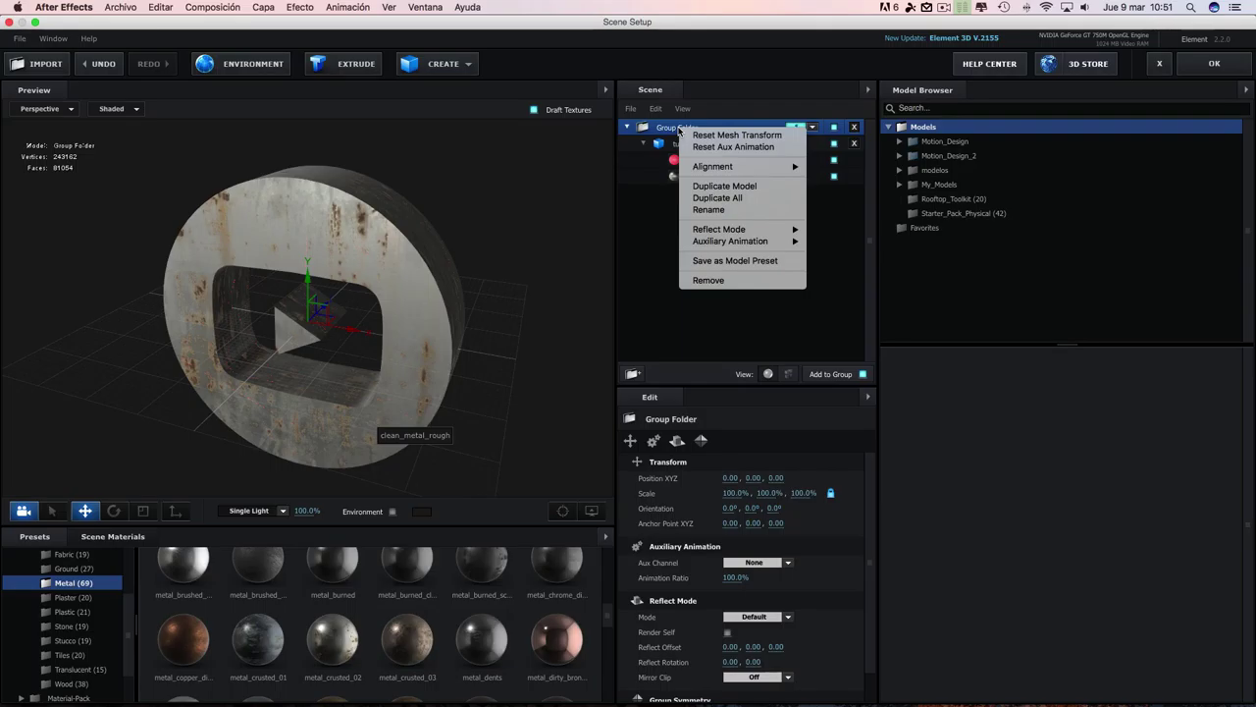
left_click(723, 188)
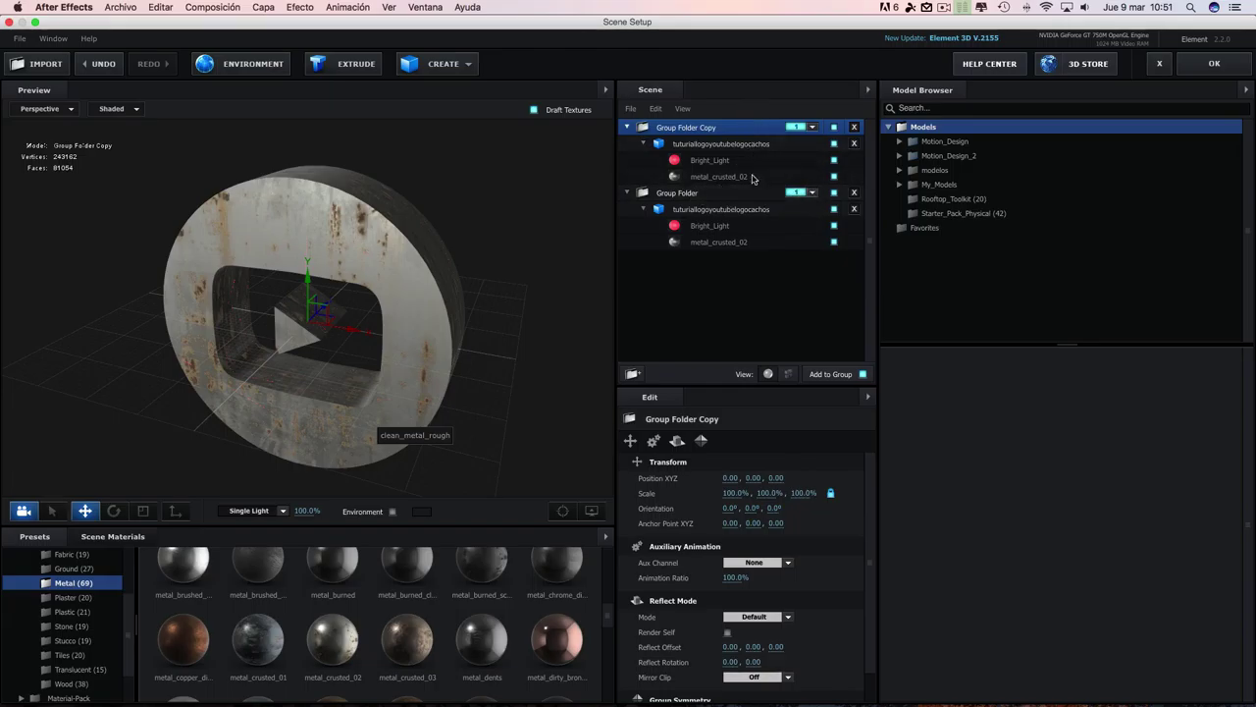
- Assign the original Group Folder to group 2, inspect the logo, and apply the scene with OK
left_click(813, 193)
left_click(818, 212)
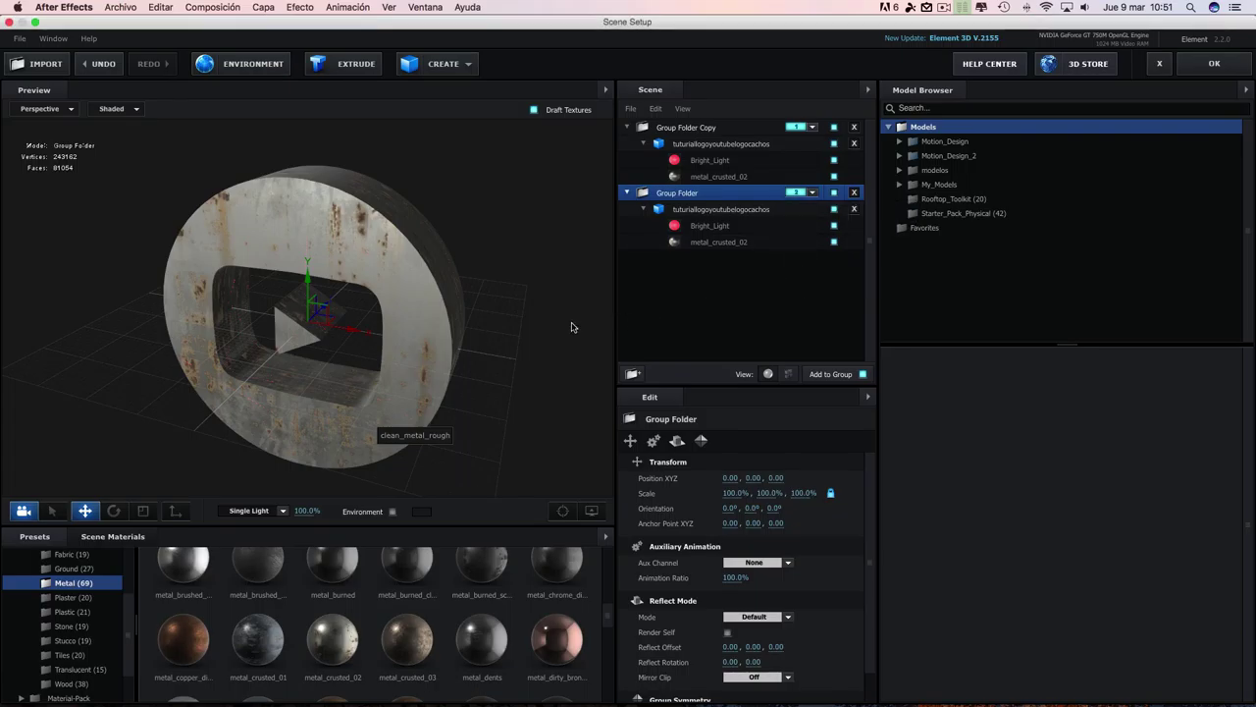
left_click_drag(498, 339, 552, 311)
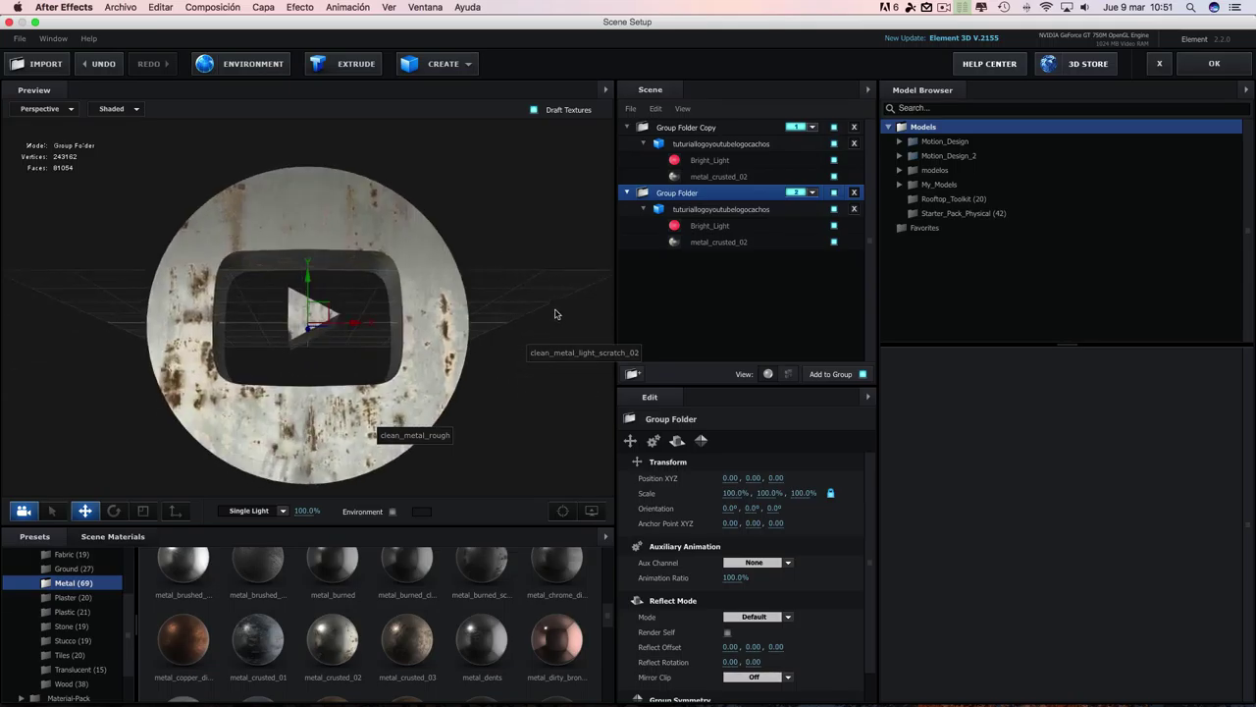
left_click_drag(445, 323, 432, 294)
left_click_drag(508, 300, 530, 263)
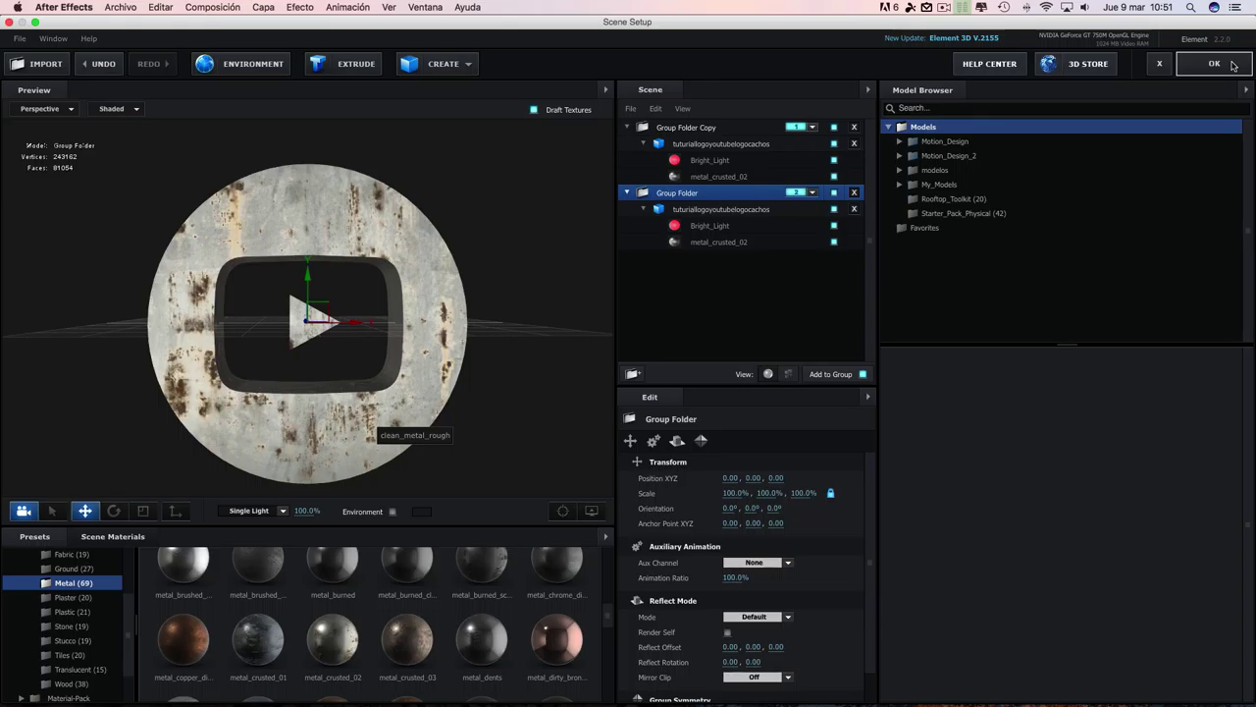
left_click(1214, 64)
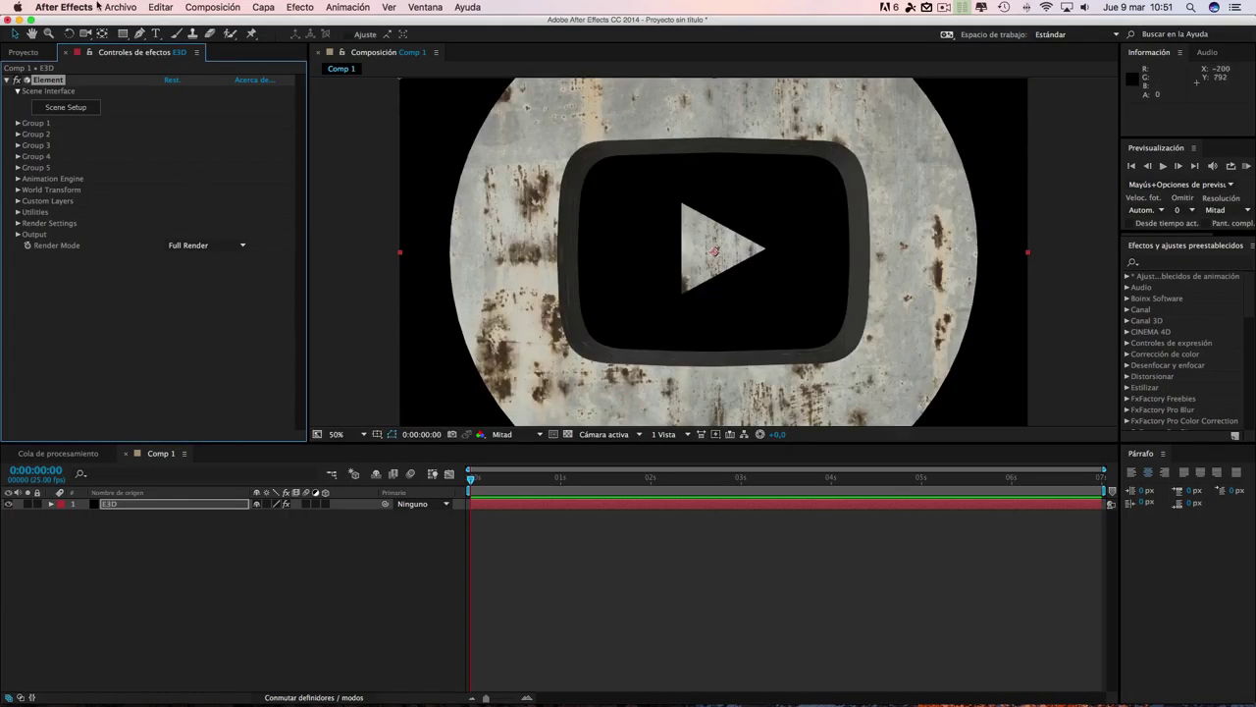
- Add a 50 mm camera layer, Cámara 1, via Capa > Nuevo > Cámara
left_click(263, 8)
mouse_move(278, 24)
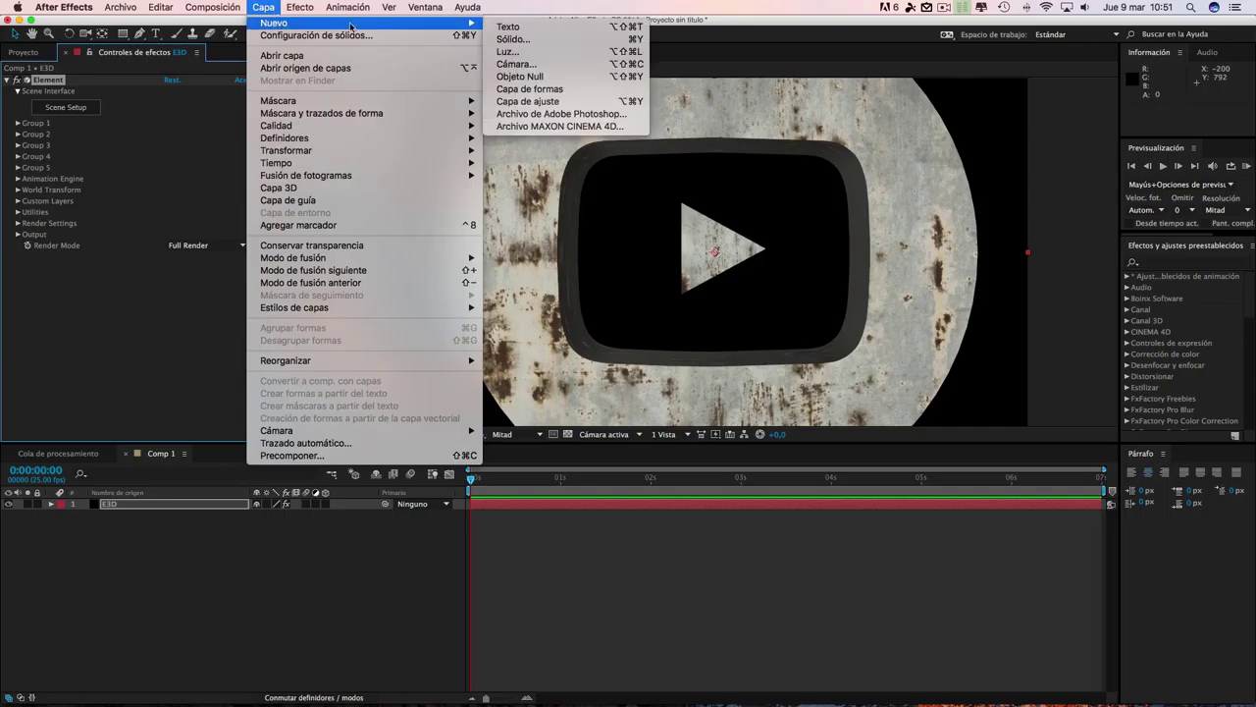
left_click(518, 64)
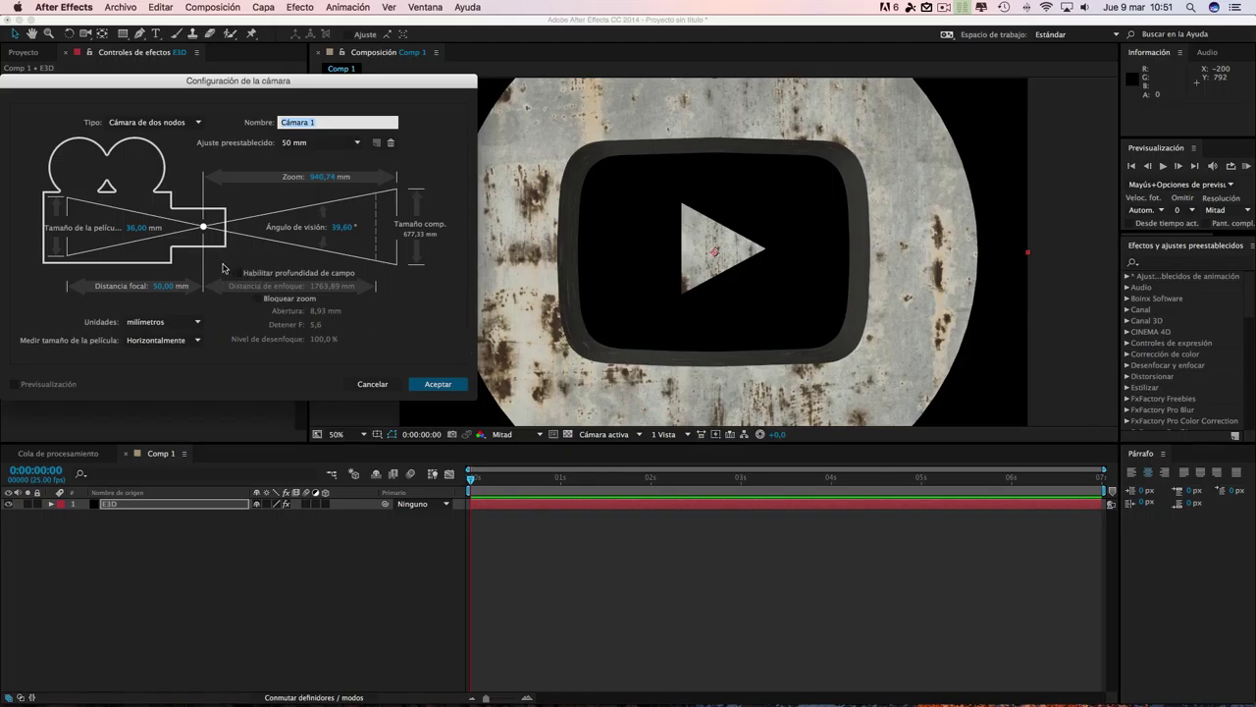
left_click(444, 384)
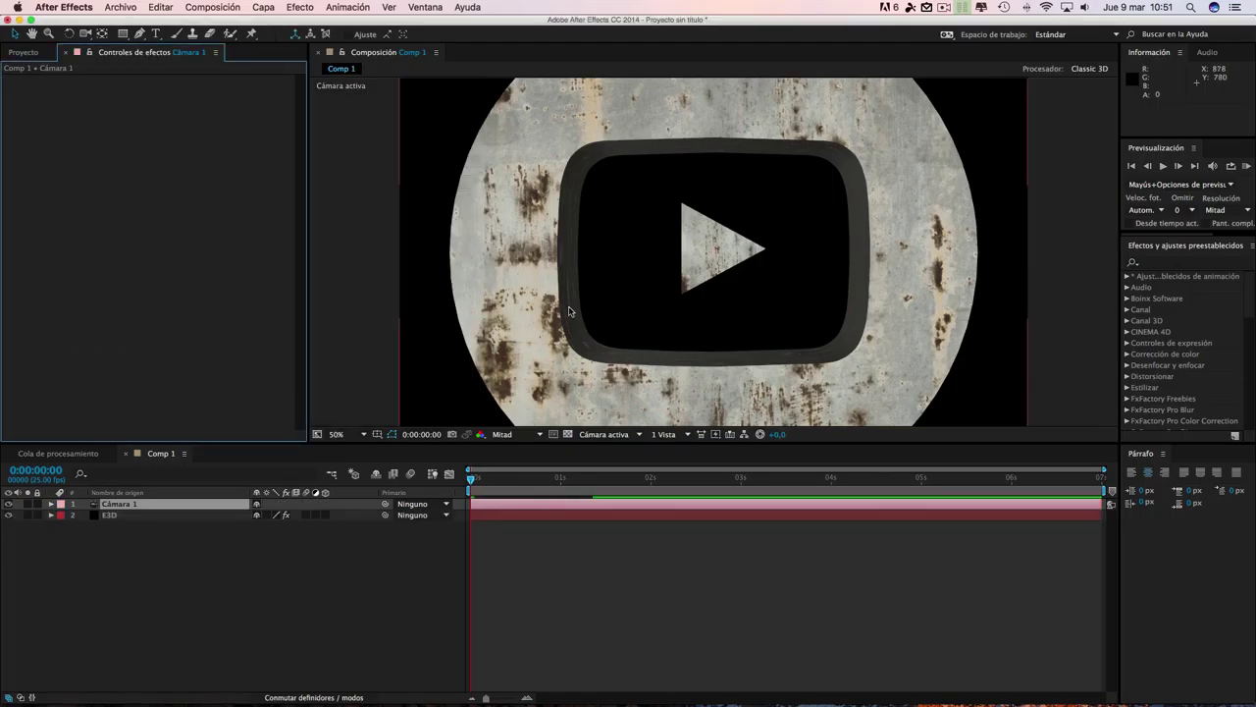
- Move Cámara 1 along its depth with the Track Z camera tool to reframe the logo
left_click(84, 34)
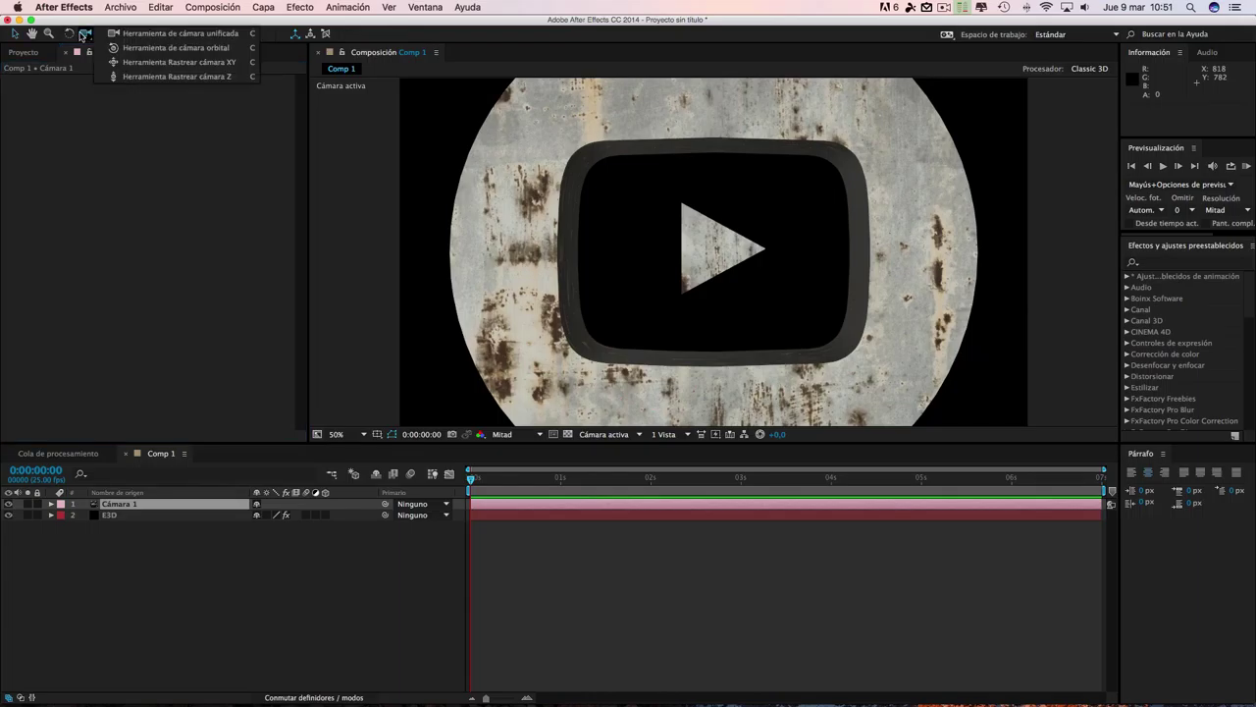
left_click(128, 76)
left_click_drag(740, 329, 761, 573)
left_click_drag(778, 309, 776, 316)
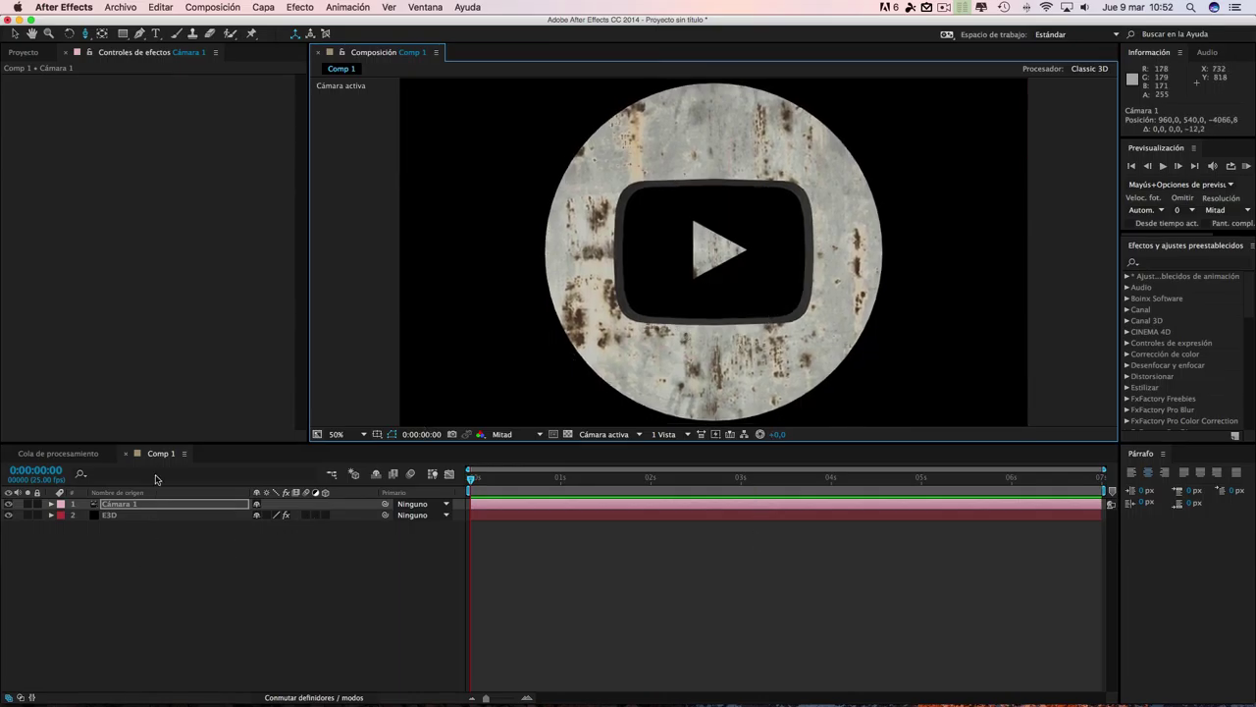
- Orbit Cámara 1 so the logo is seen at an angle, revealing its extruded edge
left_click_drag(84, 33, 125, 48)
left_click_drag(792, 217, 820, 216)
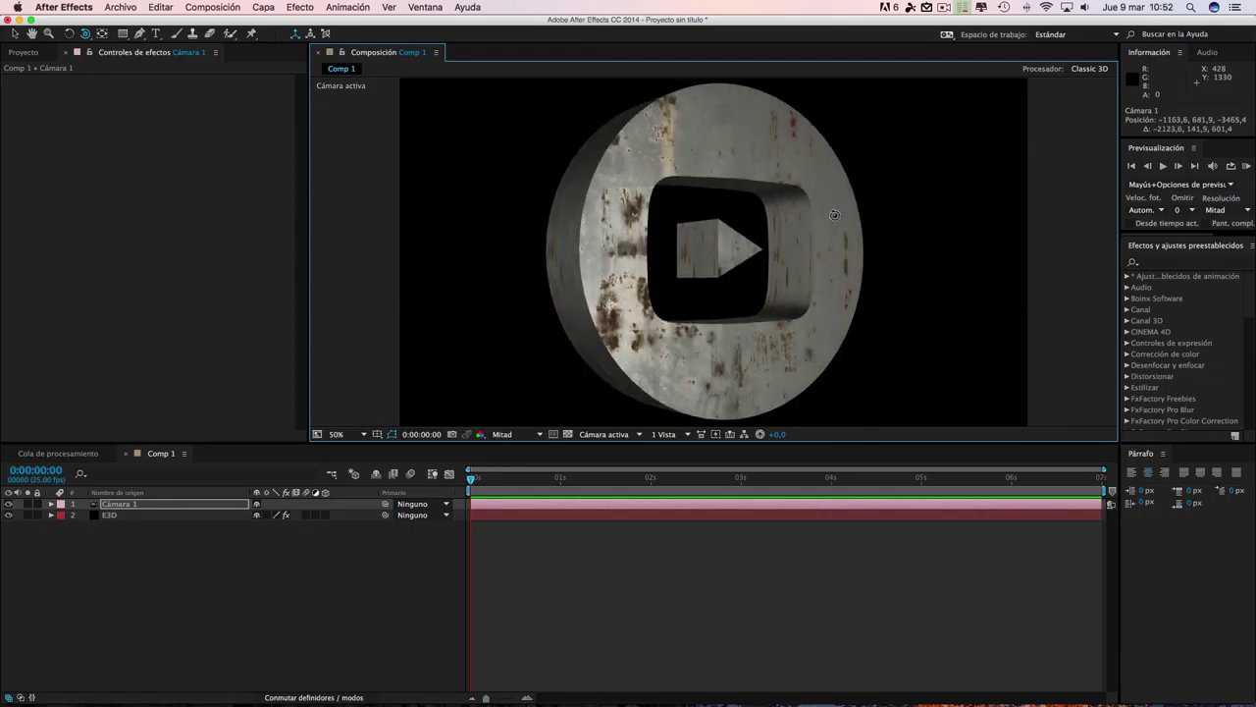
left_click(116, 516)
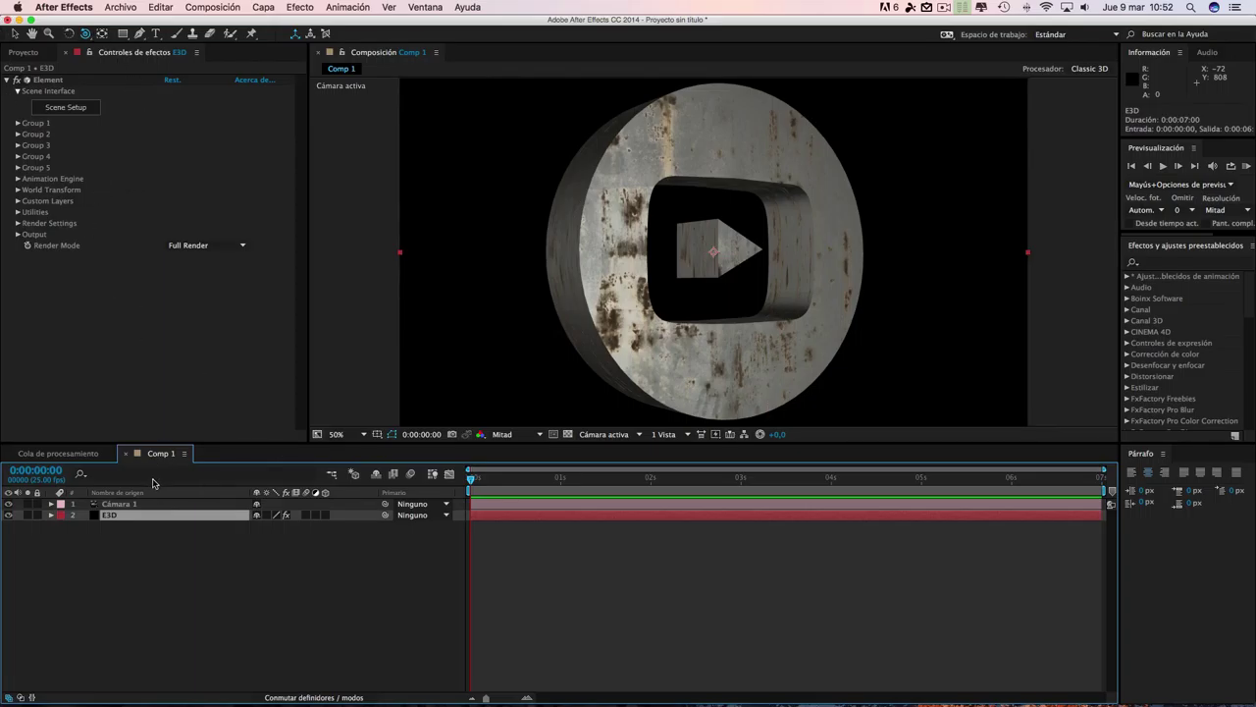
- Enable Multi-Object under Group 1's Particle Look, then collapse Group 1
left_click(17, 124)
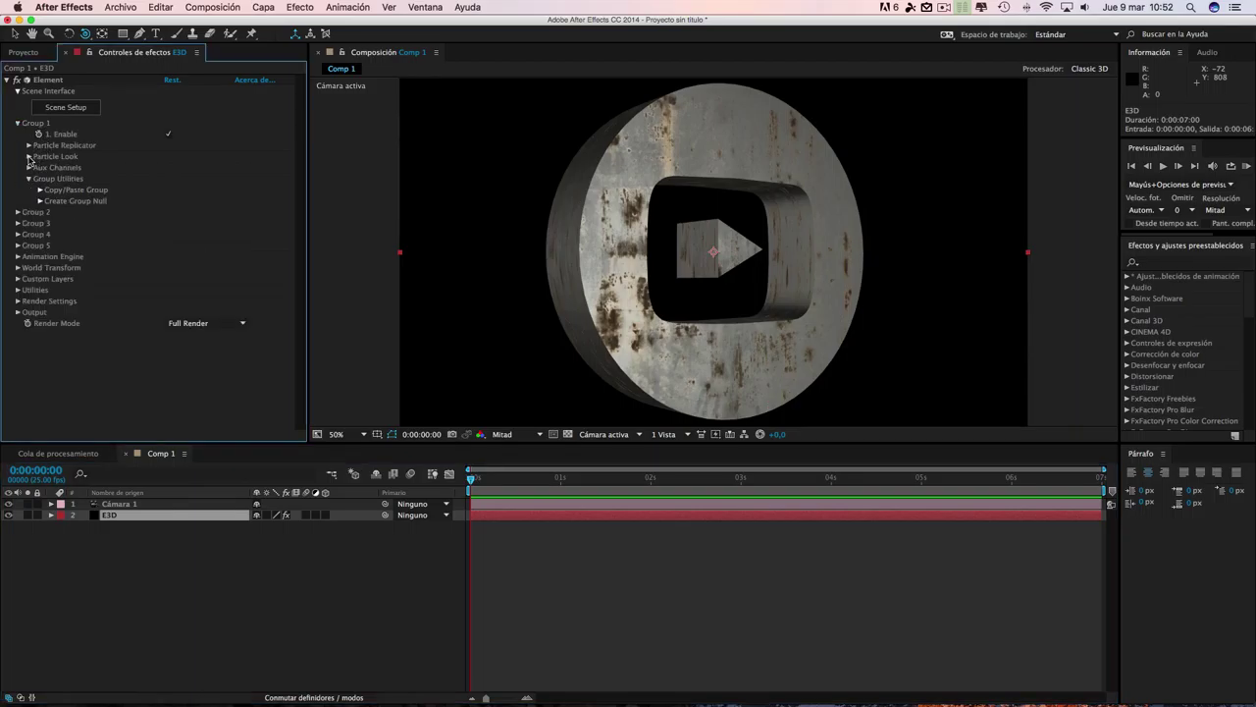
left_click(29, 157)
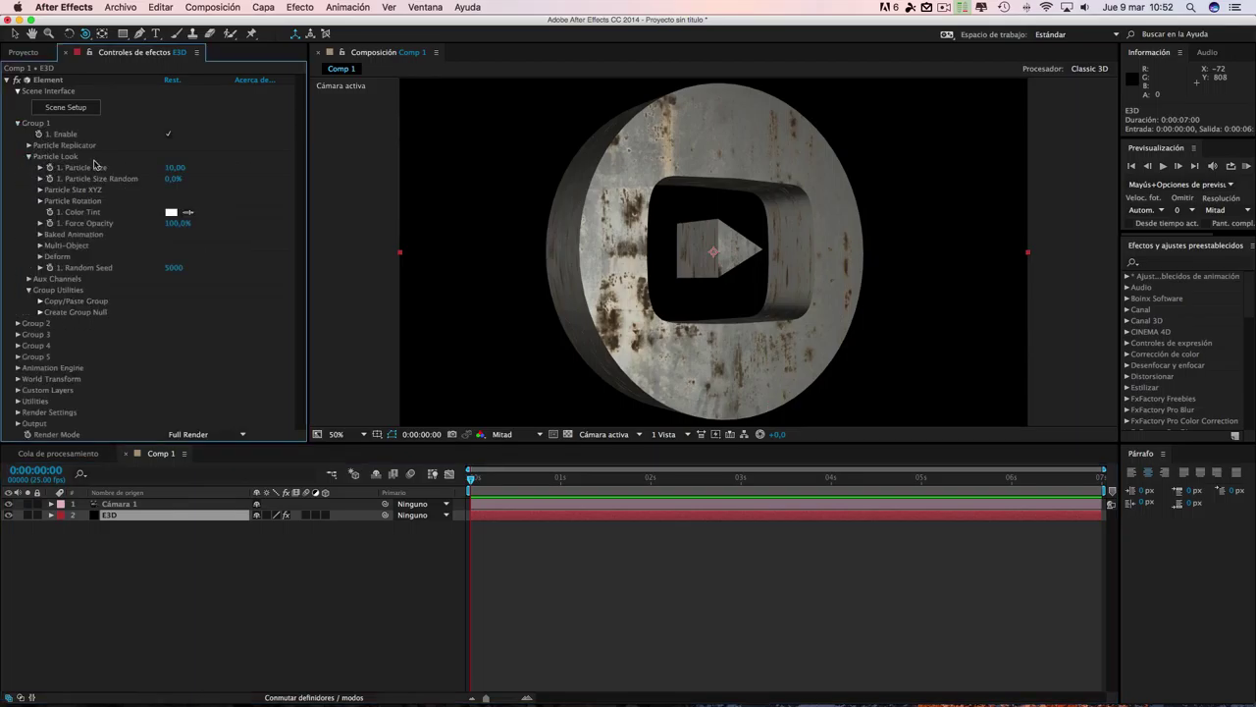
left_click(40, 246)
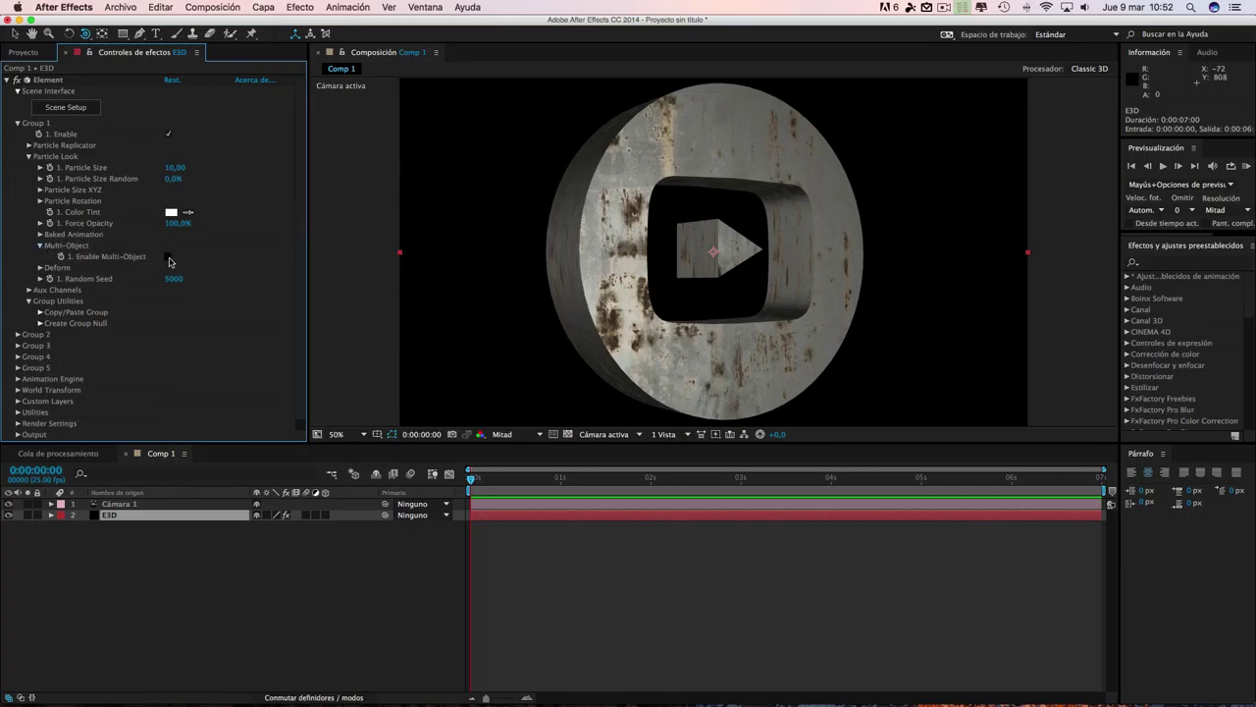
left_click(168, 258)
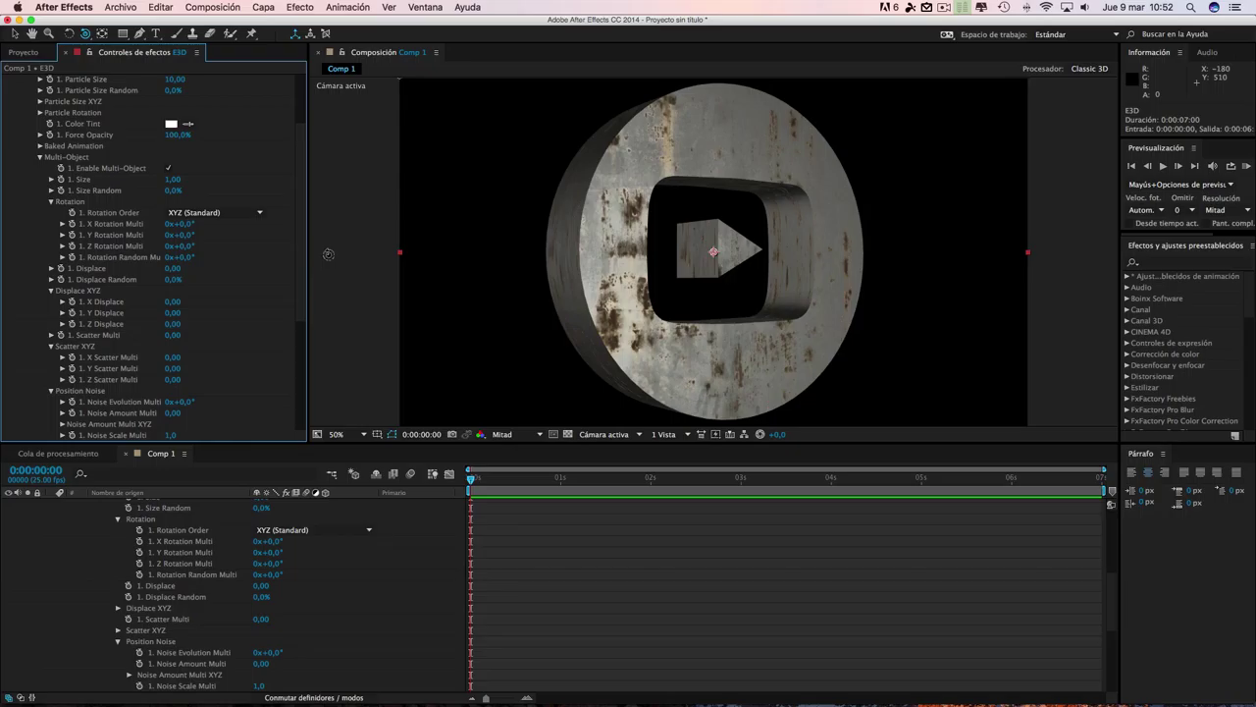
scroll(160, 183, "up", 4)
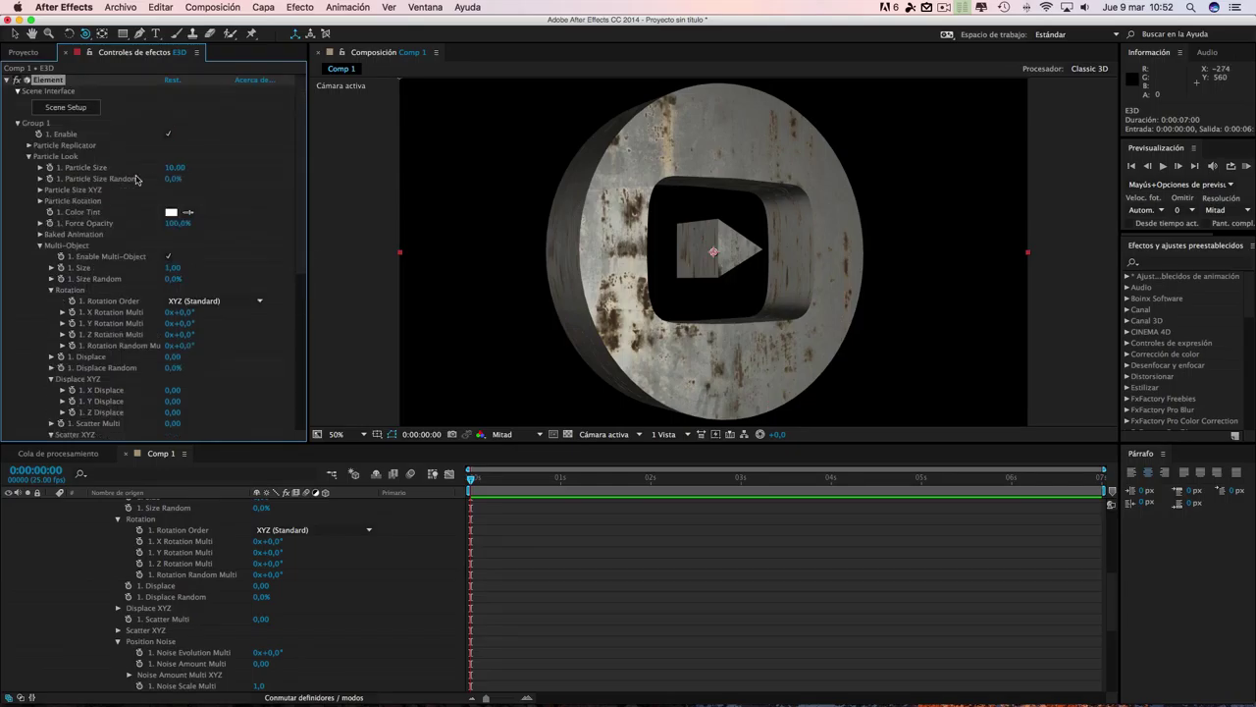
left_click(18, 122)
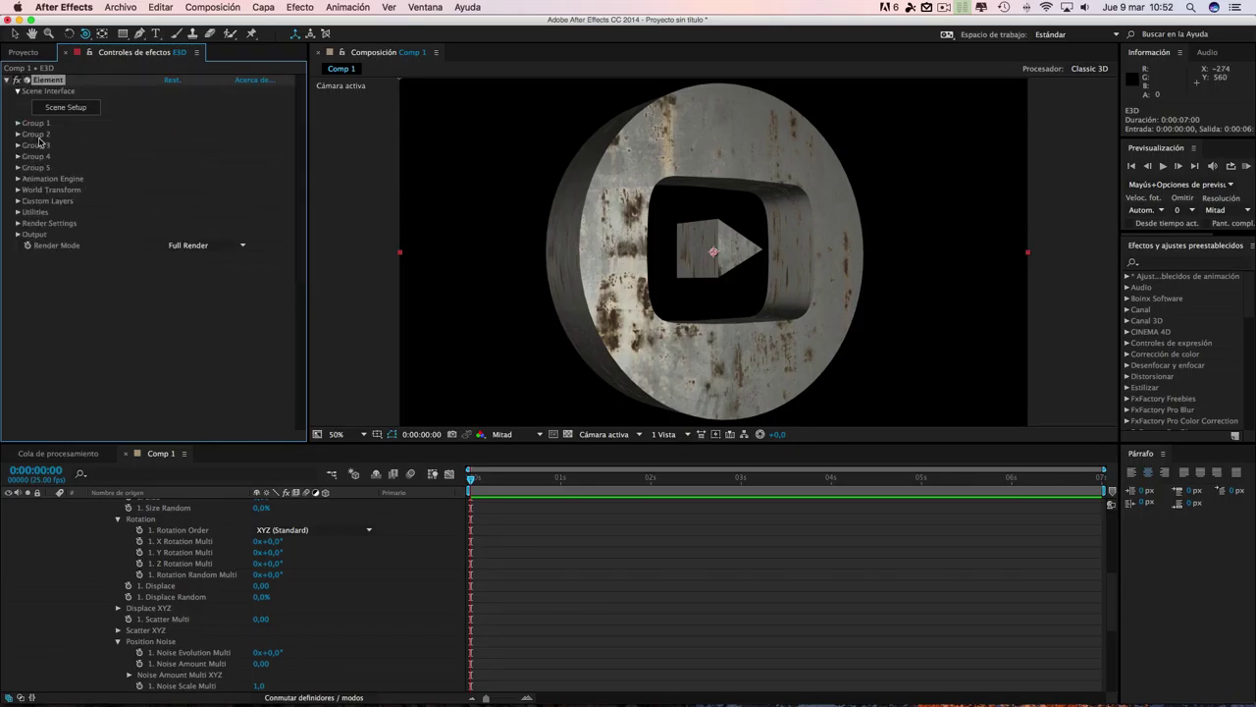
- Enable Multi-Object under Group 2's Particle Look, then collapse Group 2
left_click(17, 135)
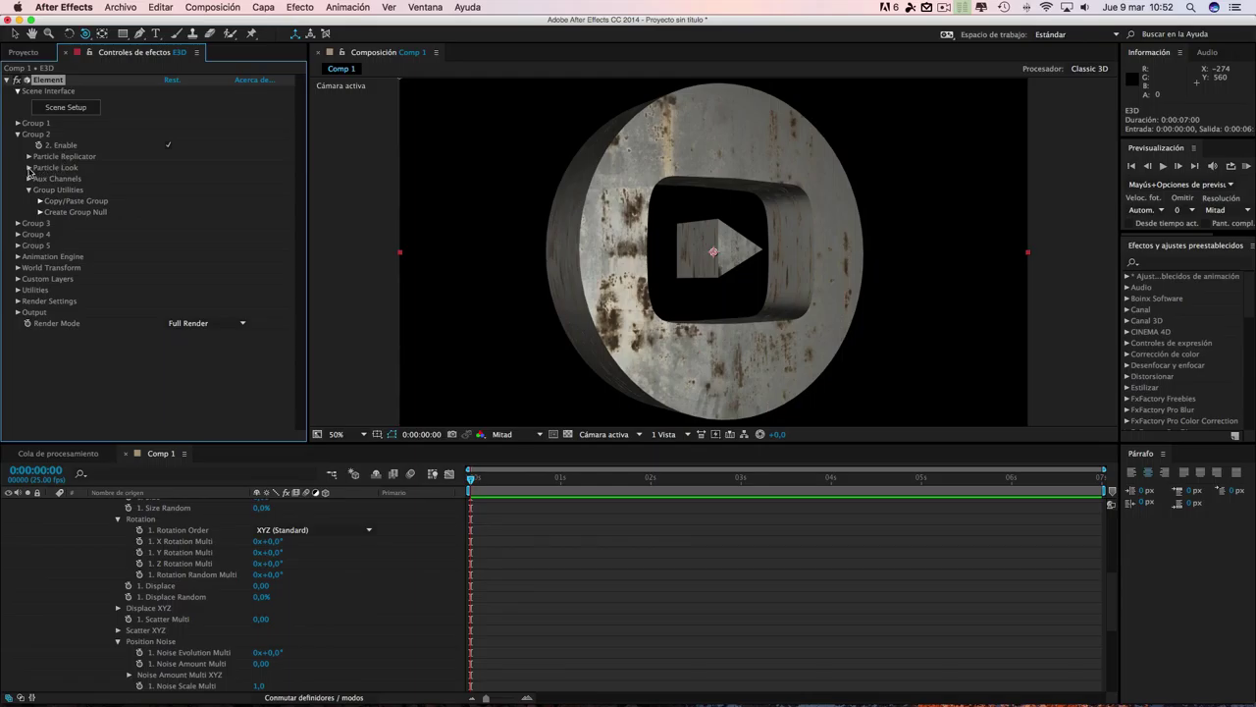
left_click(29, 168)
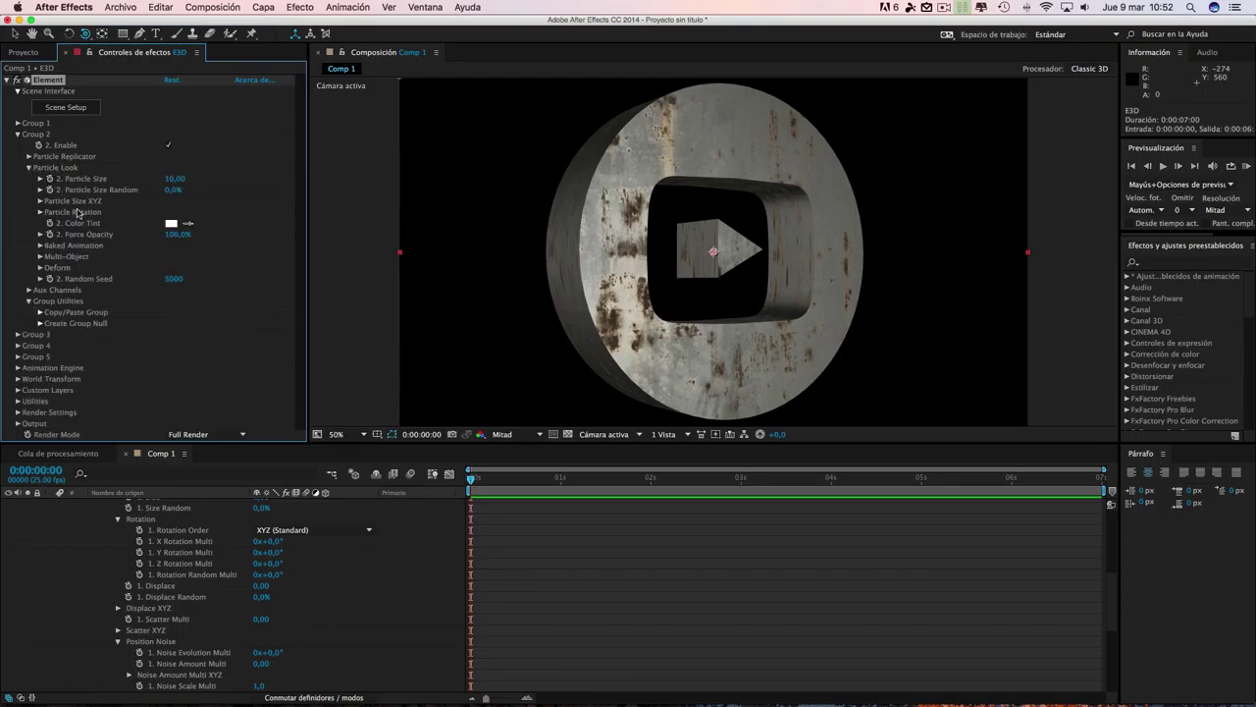
left_click(41, 257)
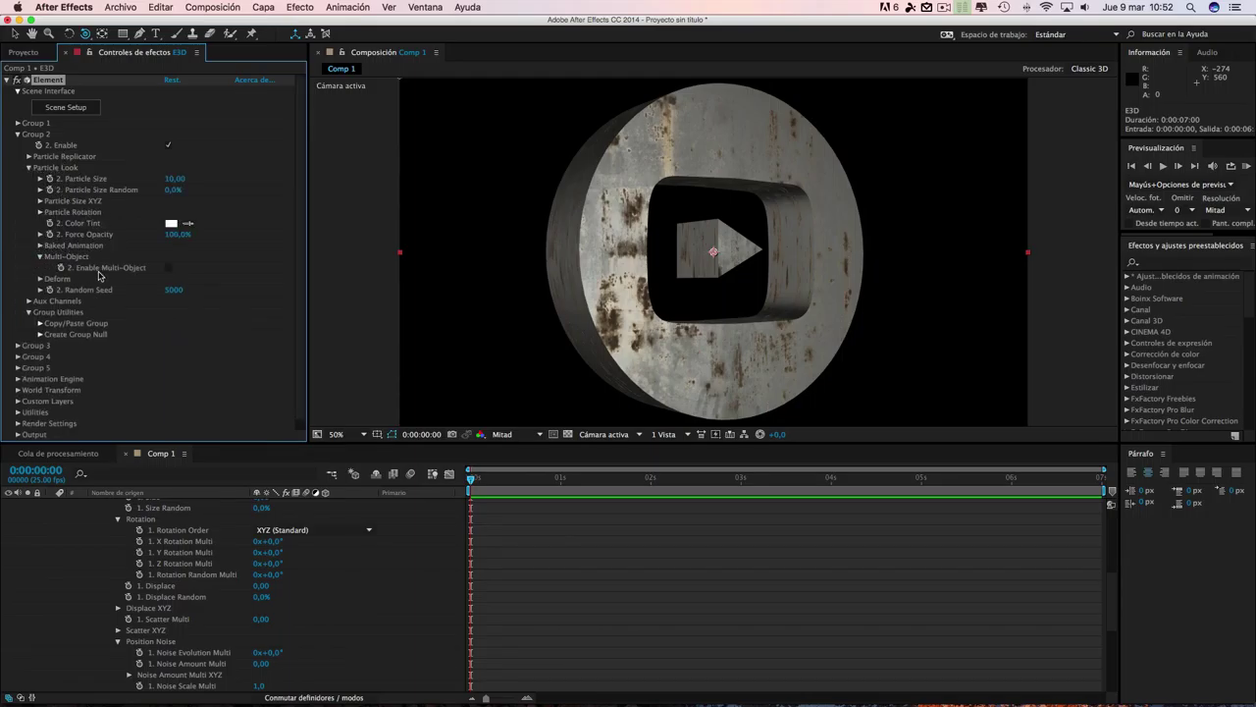
left_click(169, 268)
scroll(171, 271, "down", 5)
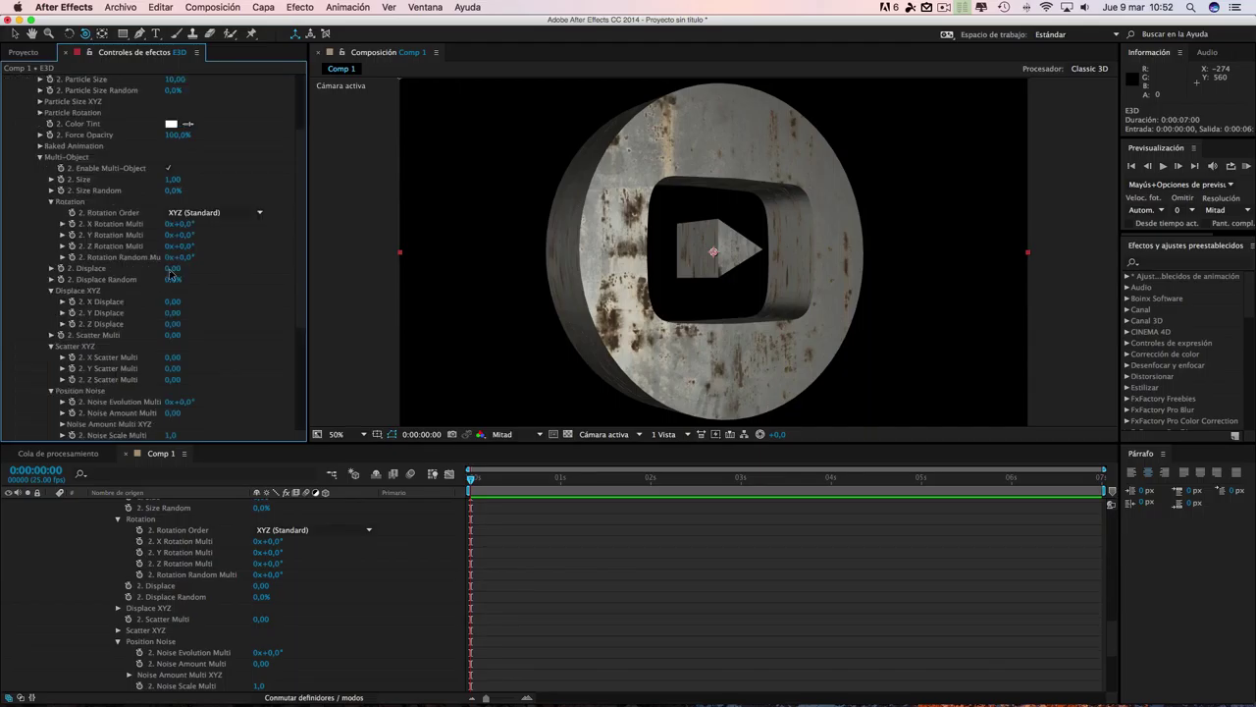
scroll(294, 285, "up", 5)
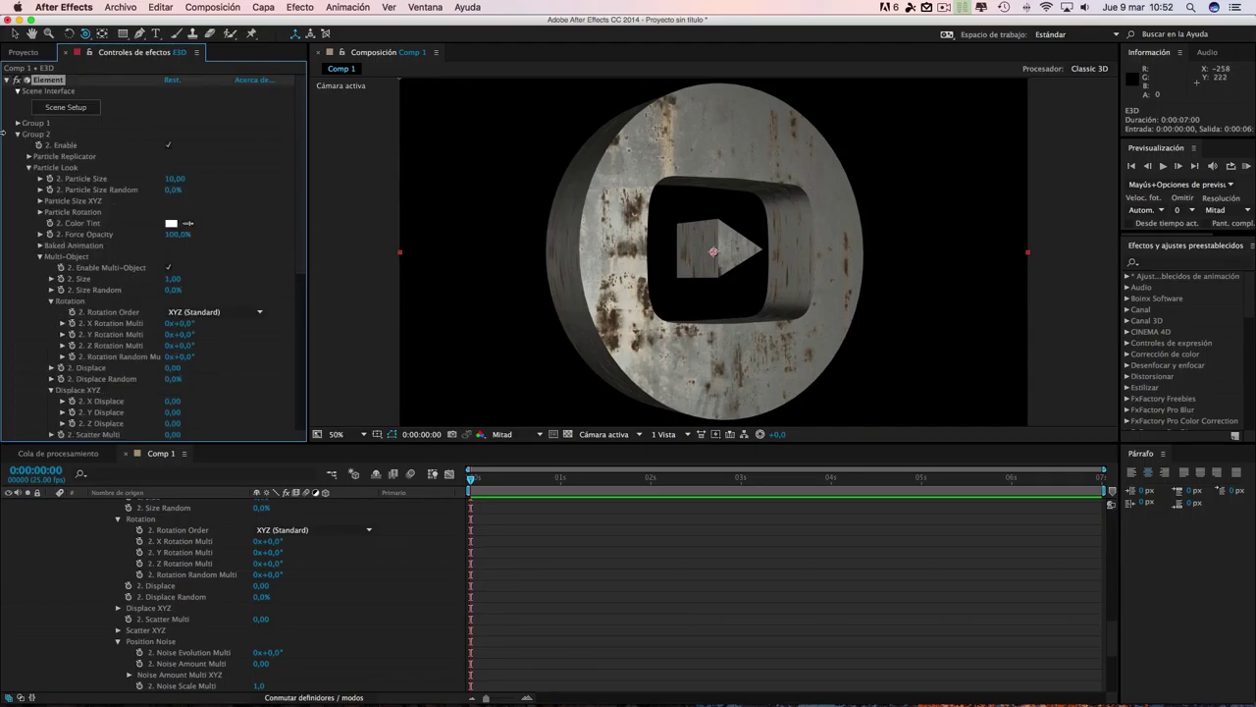
left_click(17, 134)
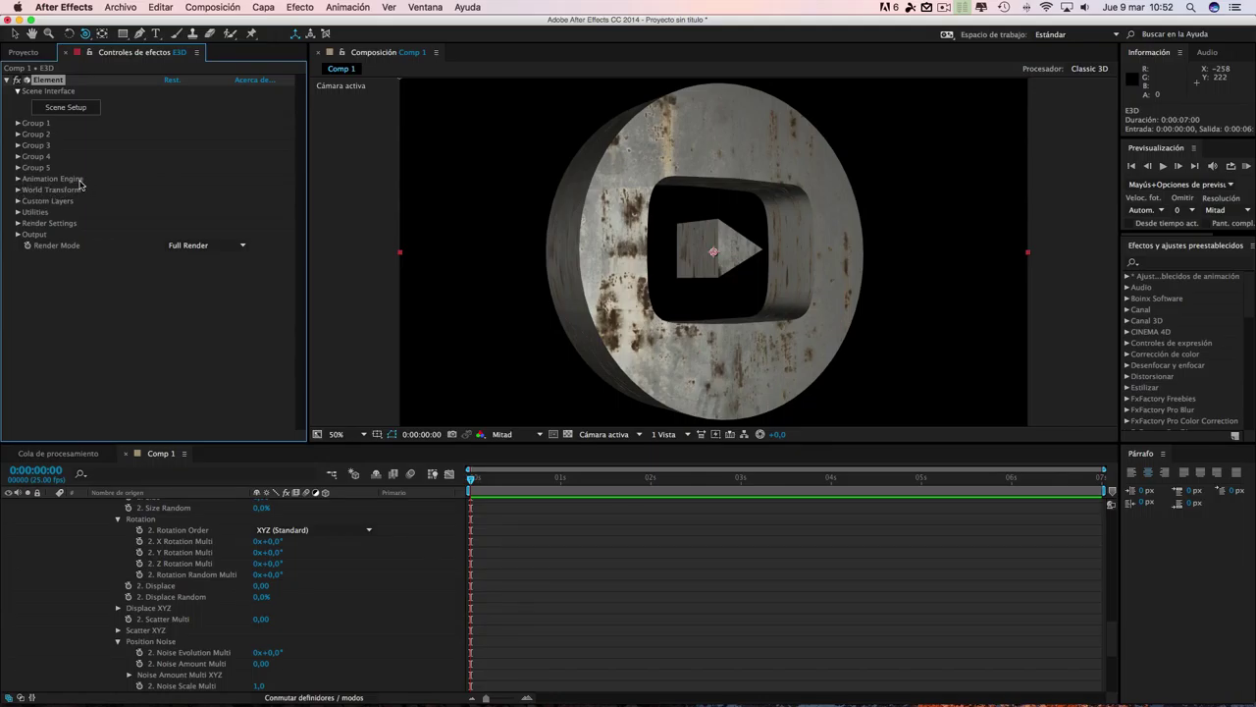
- Enable the Animation Engine and test-scrub its Animation amount, leaving it at 0%
left_click(16, 179)
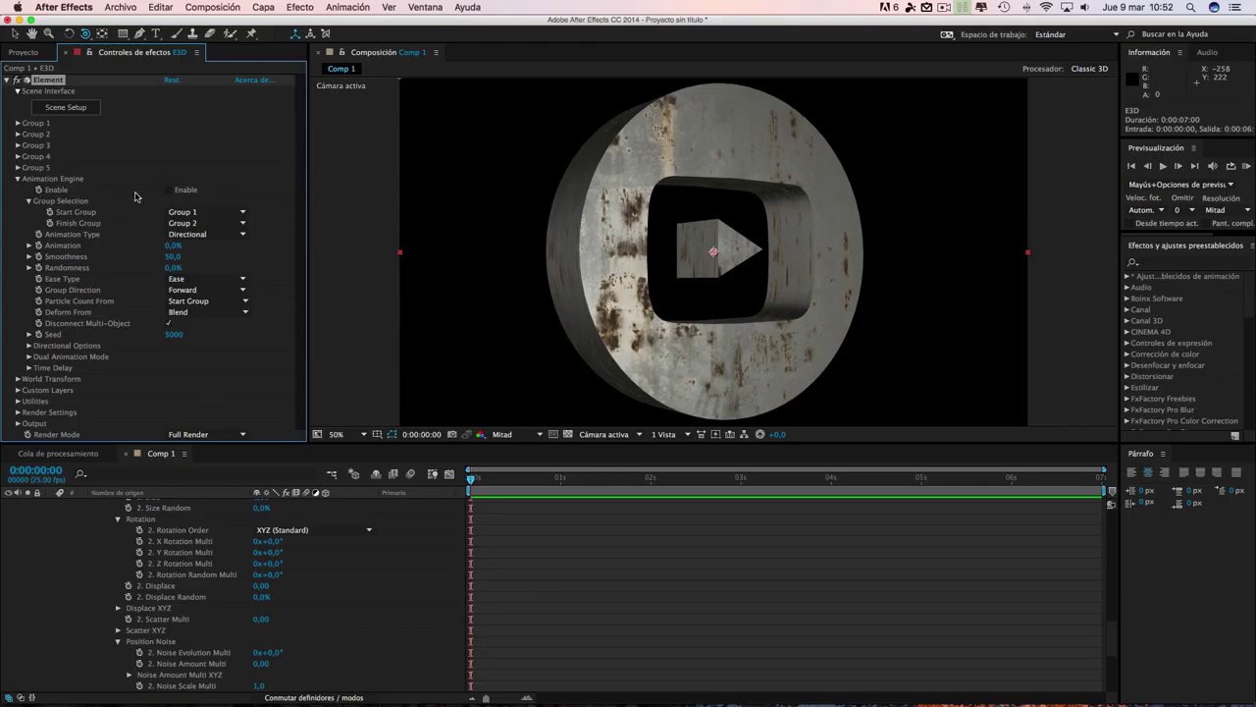
left_click(169, 190)
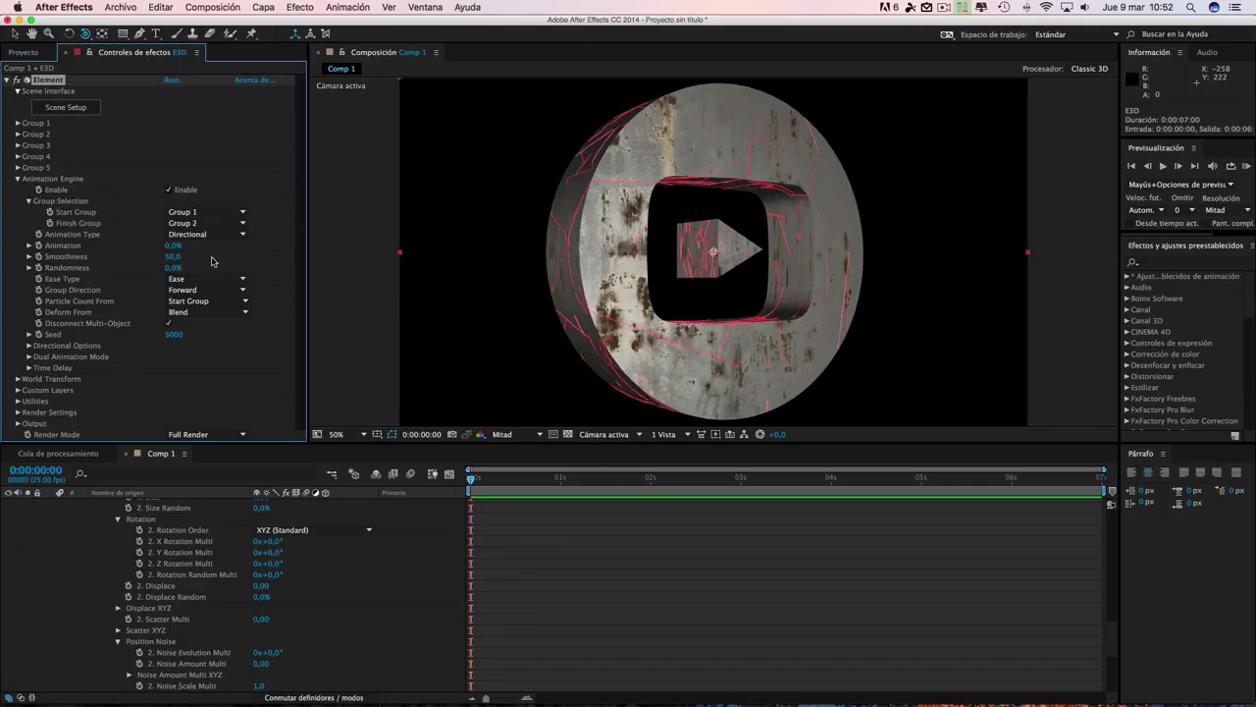
left_click_drag(172, 245, 143, 252)
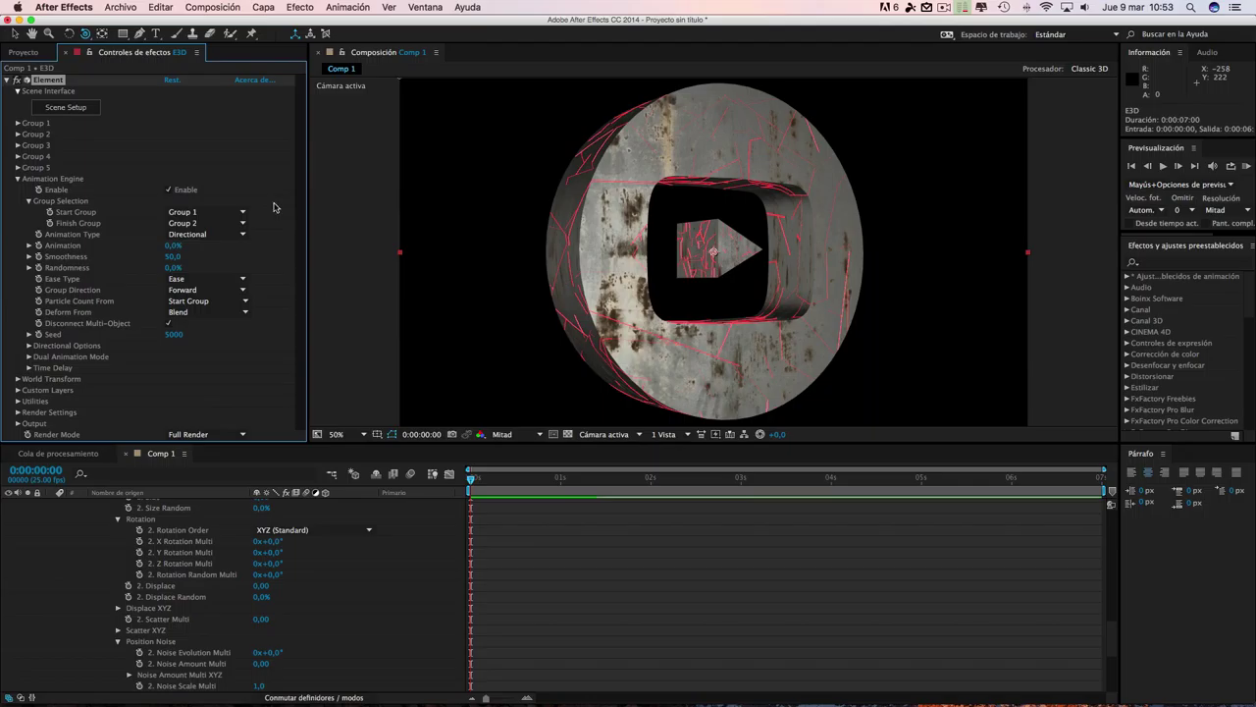
left_click(17, 179)
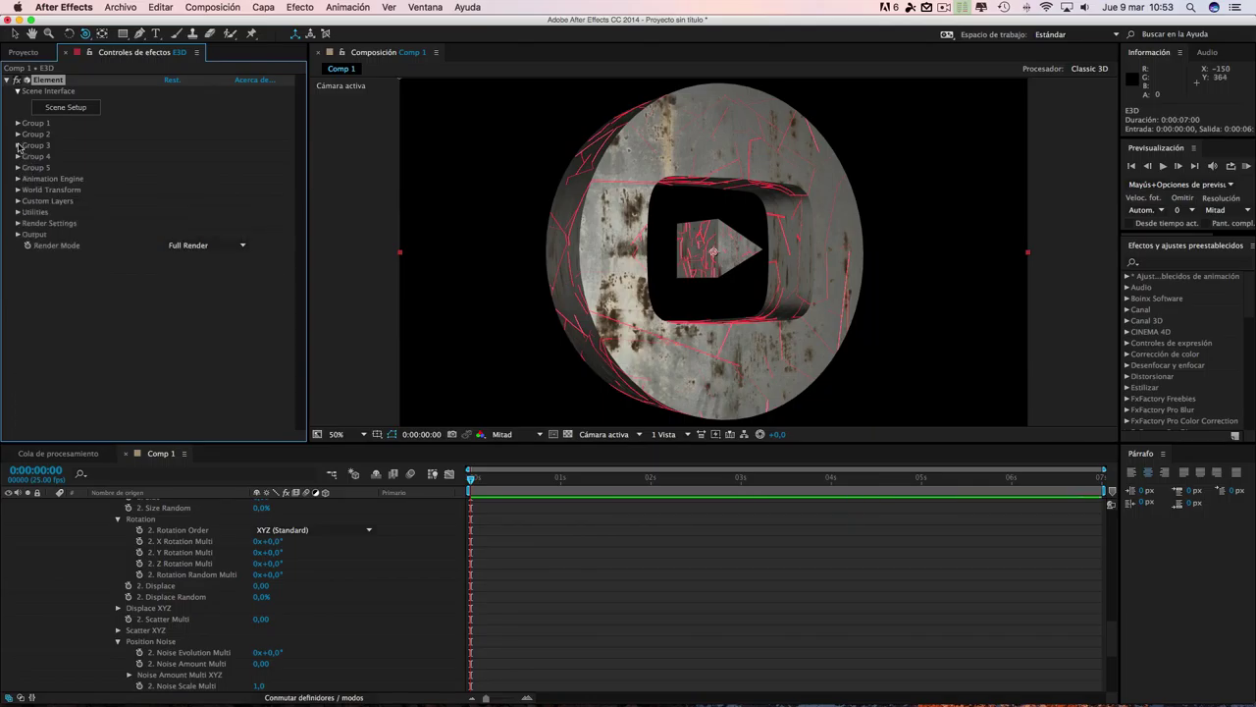
left_click(18, 134)
scroll(76, 137, "down", 2)
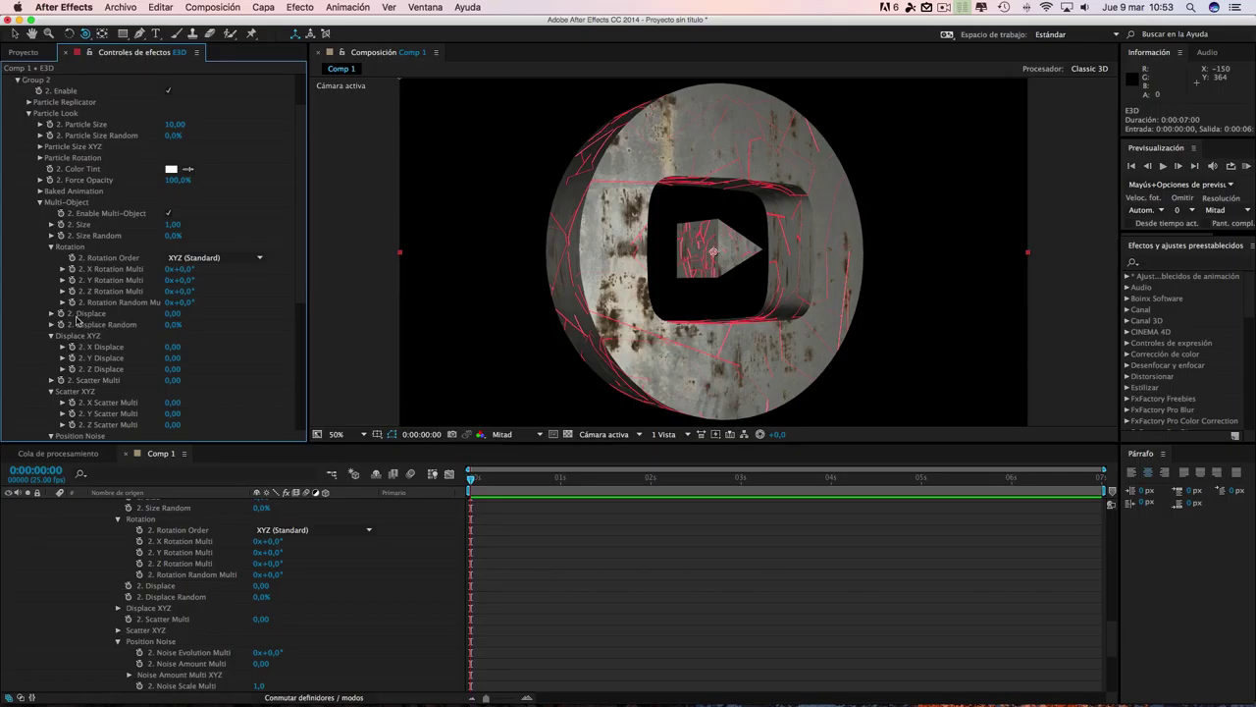
- Set Group 2's Multi-Object Displace to 0,70 and scrub Animation to 100% to shatter the logo
left_click_drag(173, 319, 182, 314)
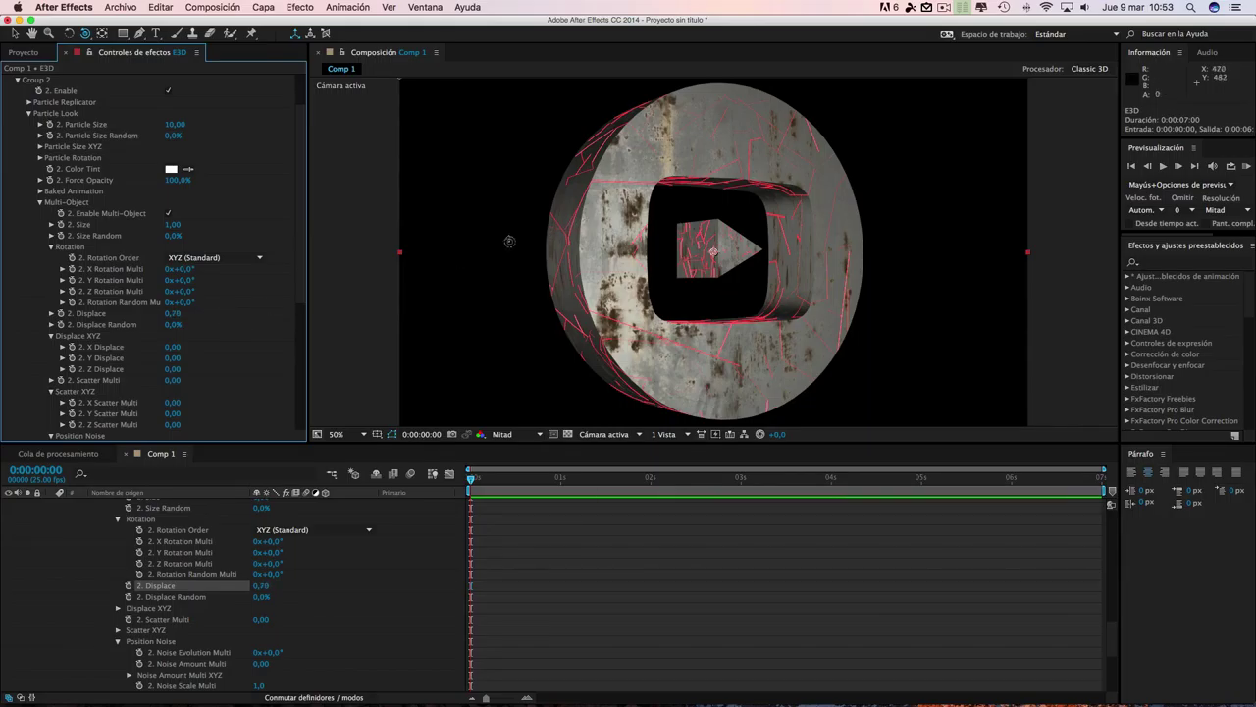
left_click(28, 114)
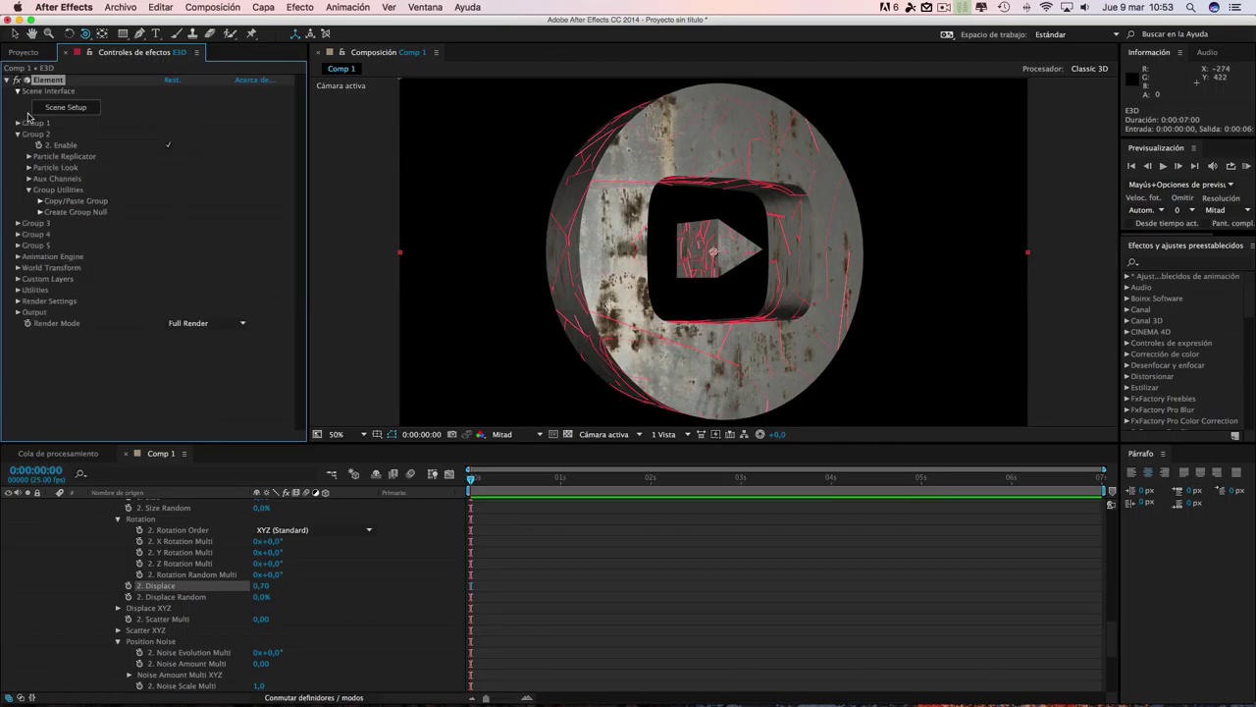
left_click(17, 257)
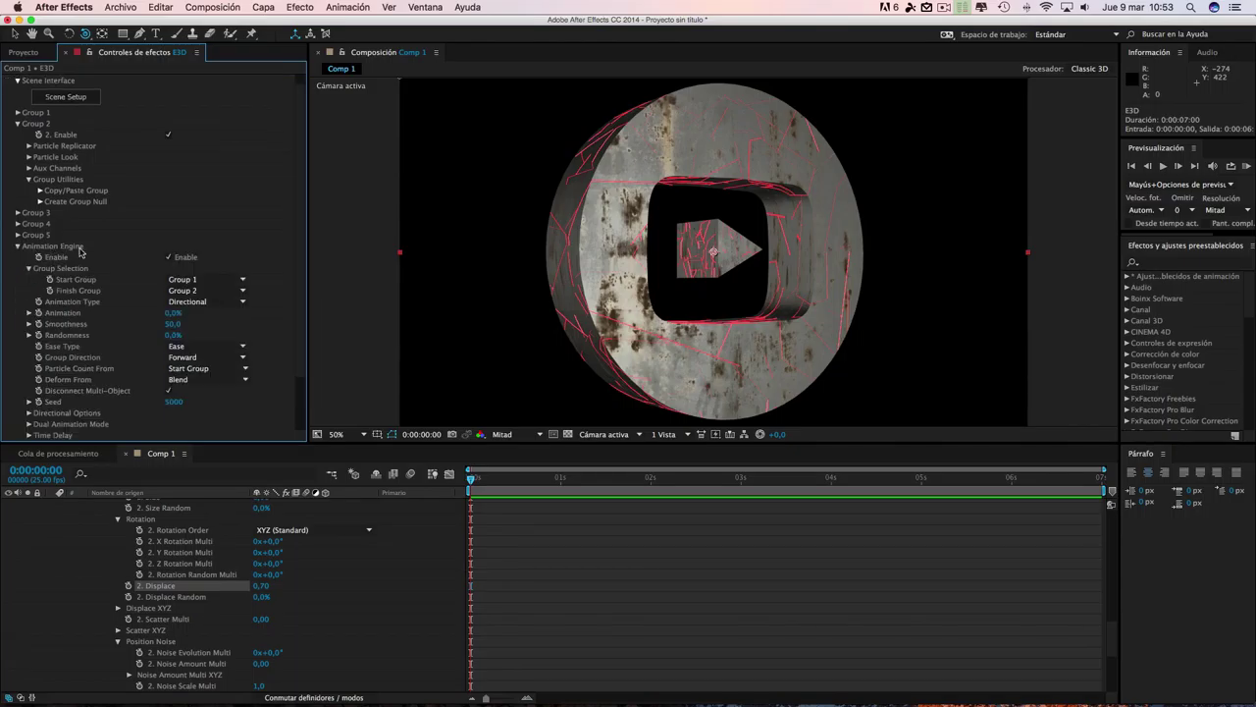
left_click_drag(182, 312, 265, 314)
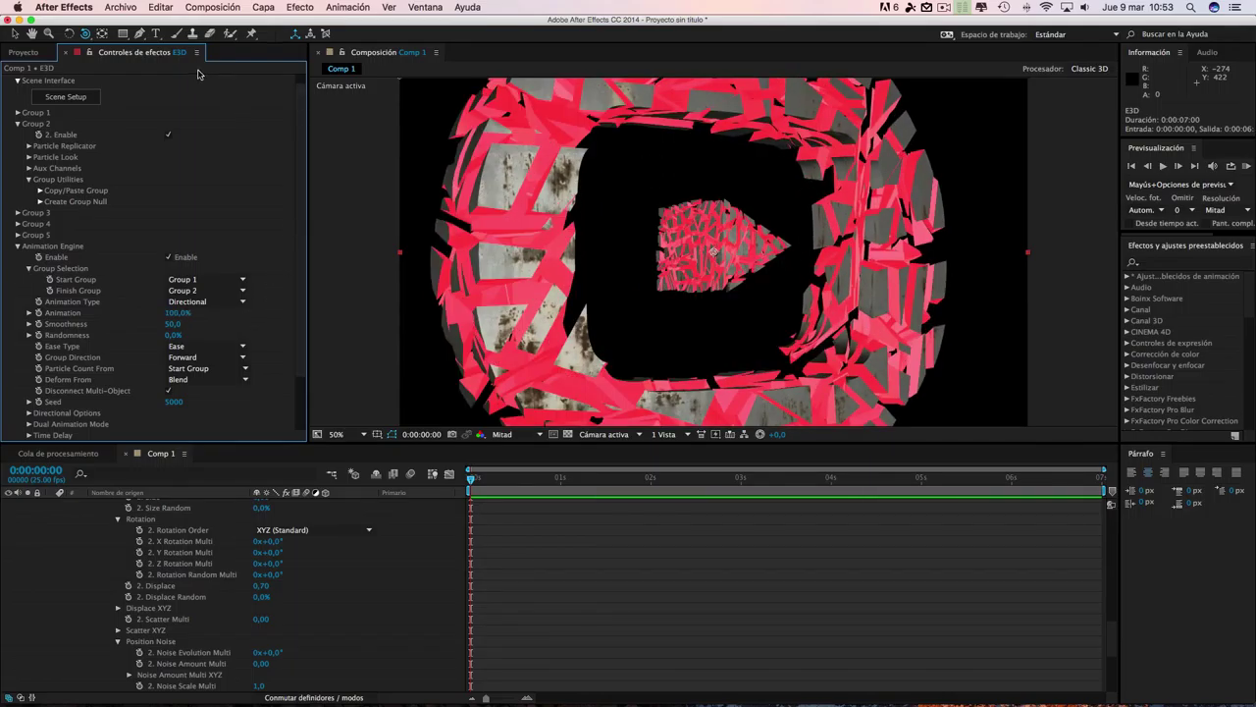
- Orbit the camera around the shattered logo to inspect the shards
left_click(85, 34)
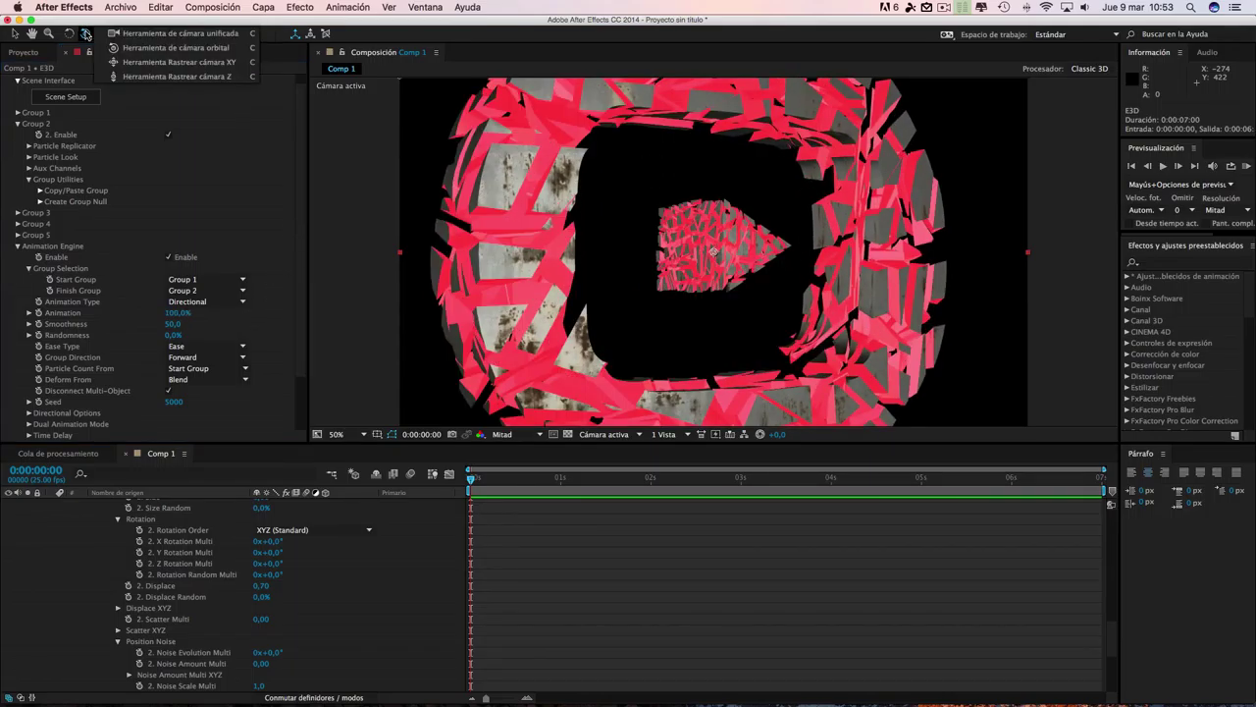
left_click(176, 75)
left_click_drag(784, 334, 769, 442)
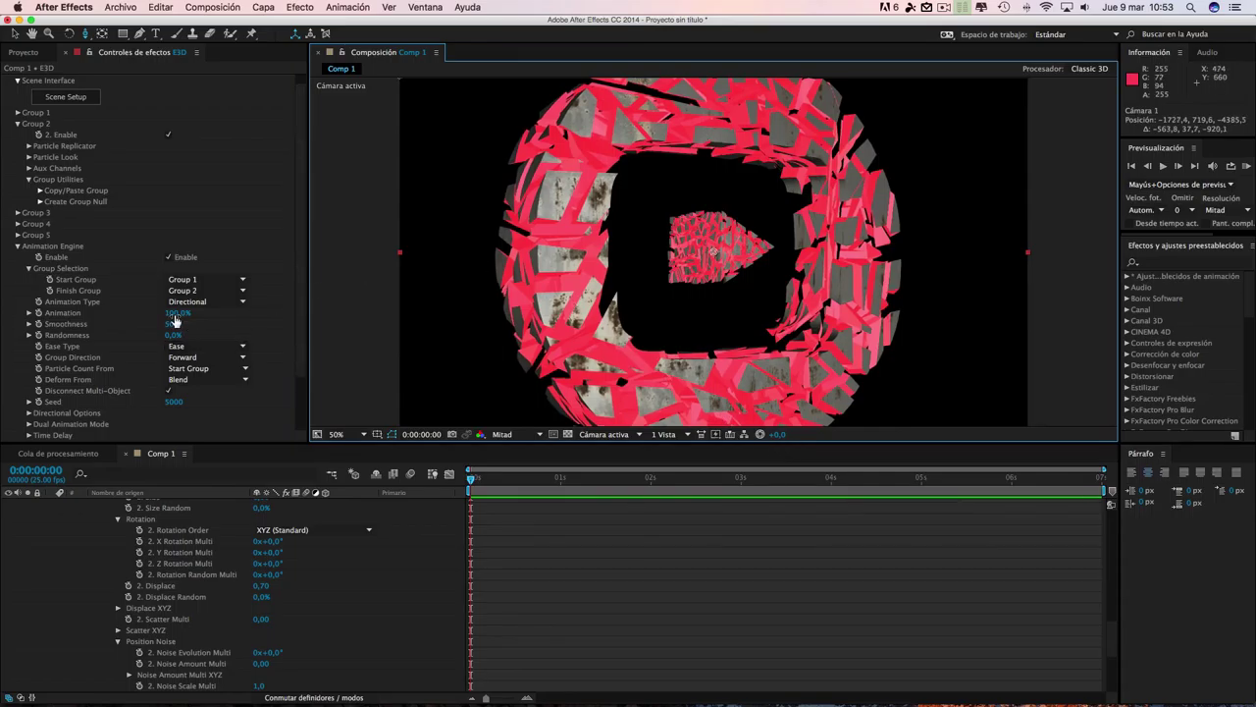
- Scrub Animation back and forth, settling near 2% so the logo shows faint cracks
left_click_drag(175, 317, 208, 310)
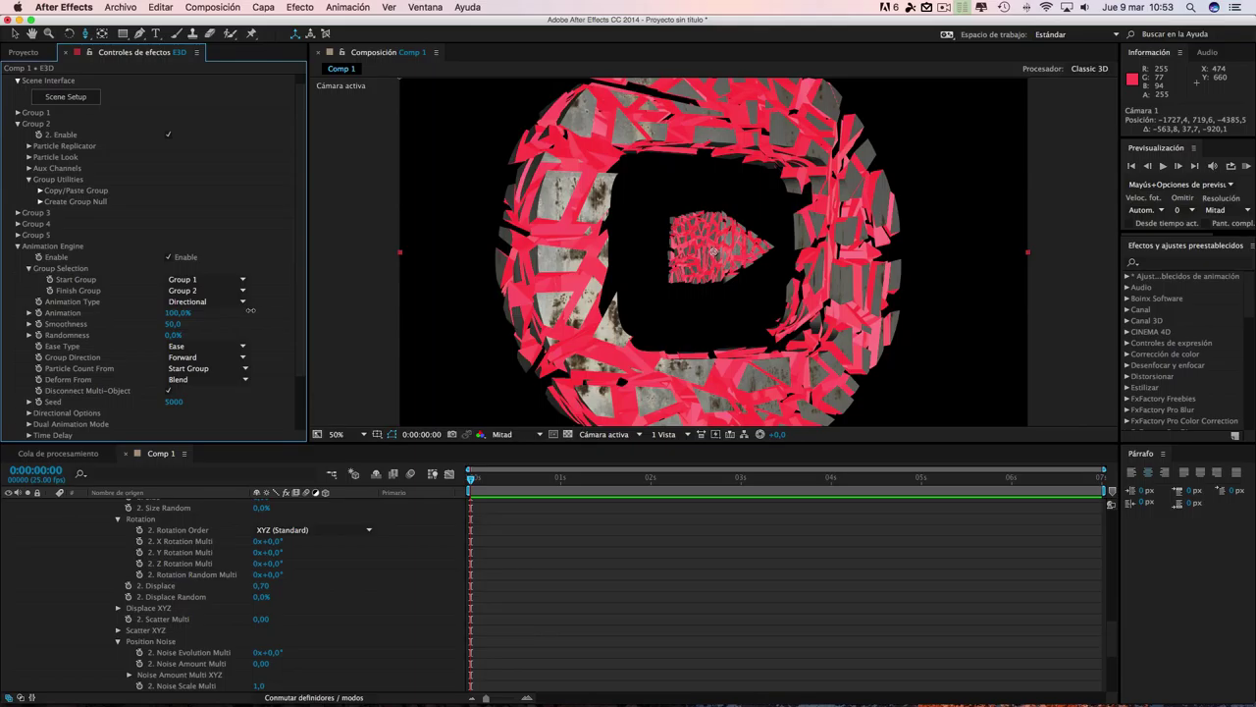
left_click_drag(250, 310, 153, 312)
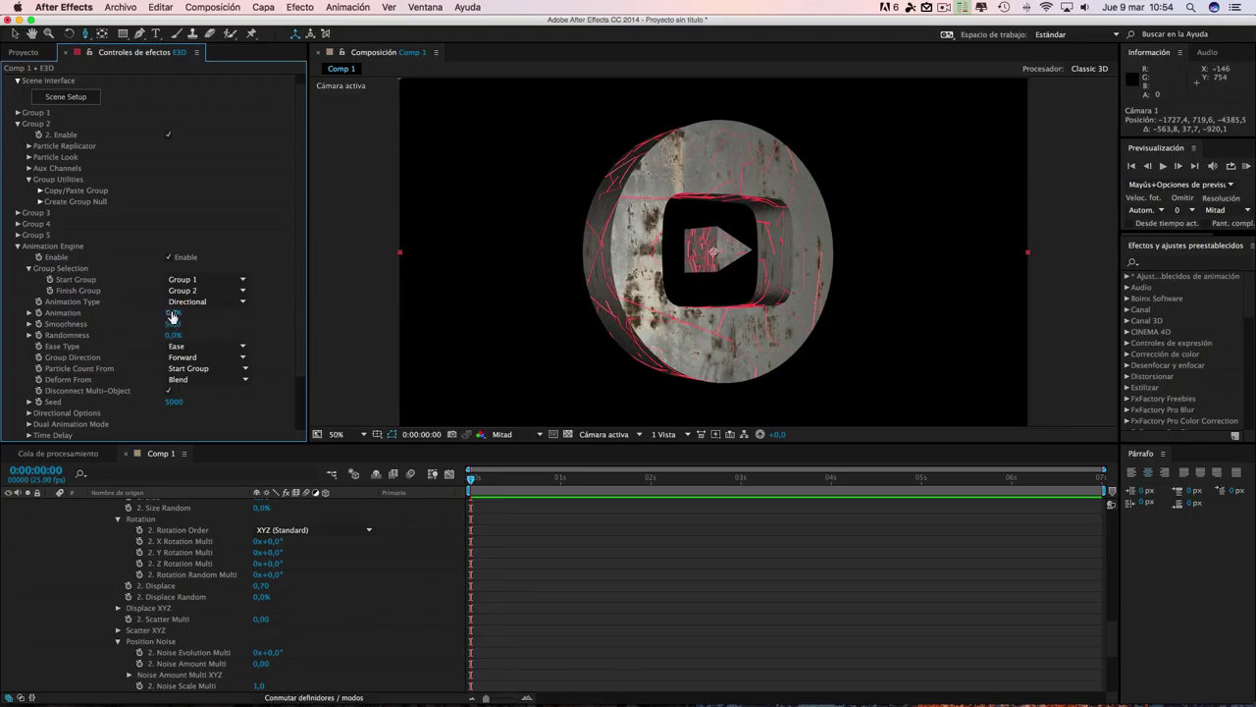
left_click_drag(153, 313, 220, 311)
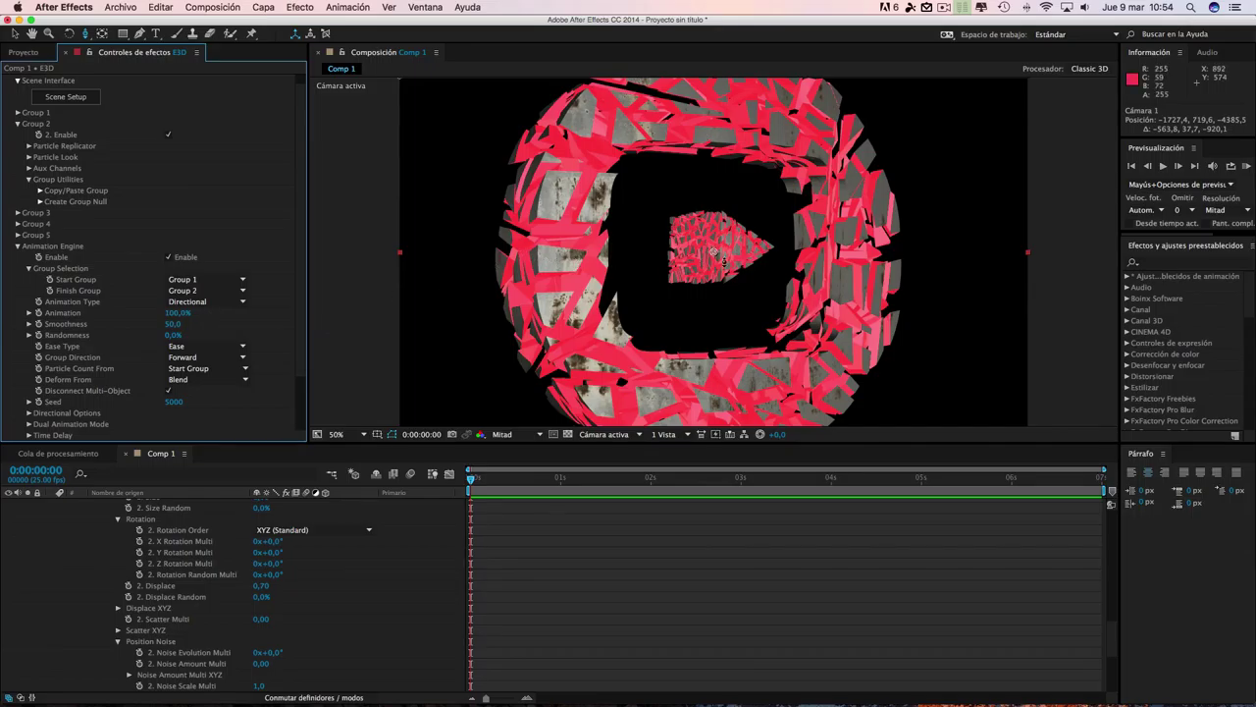
left_click_drag(178, 317, 105, 313)
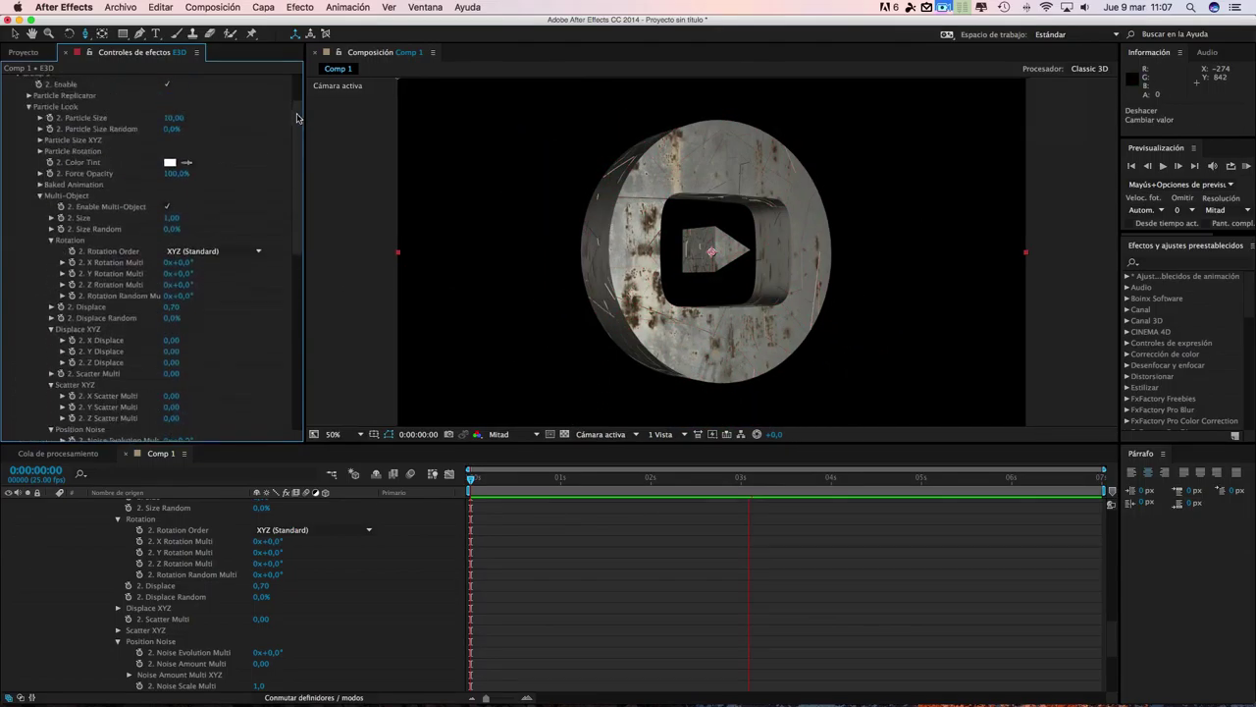
scroll(245, 265, "up", 5)
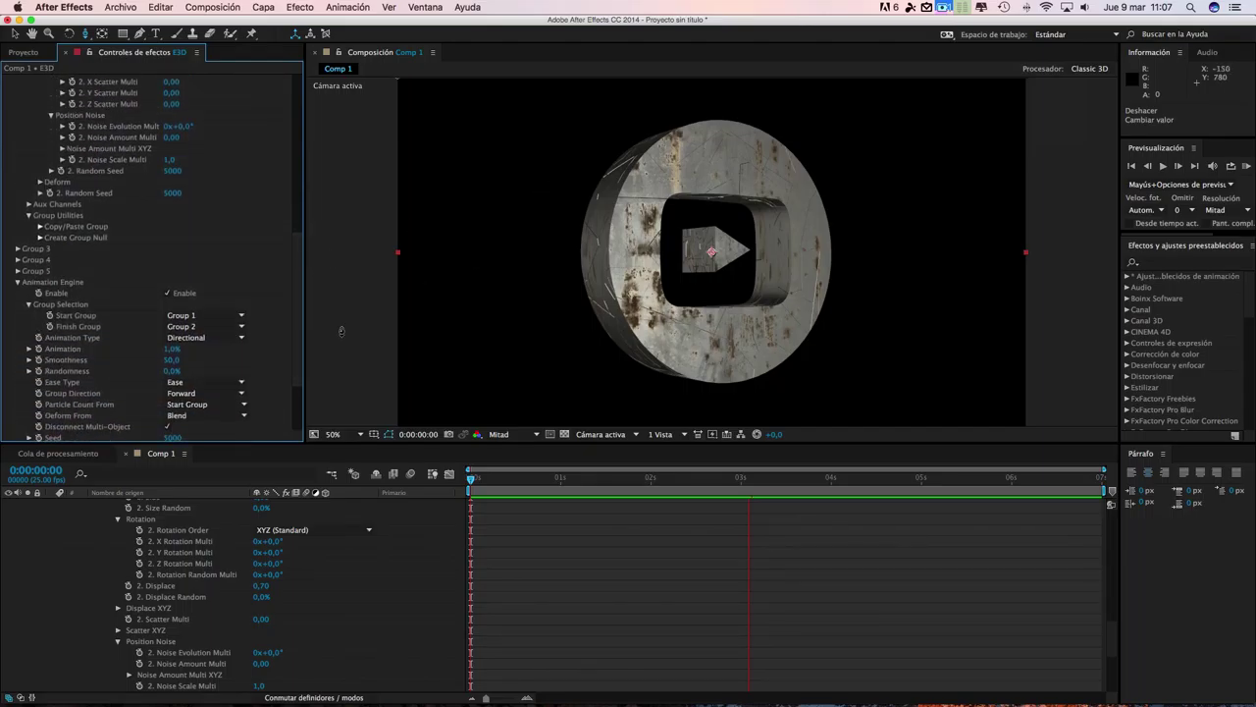
mouse_move(171, 351)
left_mouse_down()
mouse_move(205, 349)
mouse_move(184, 348)
left_mouse_up()
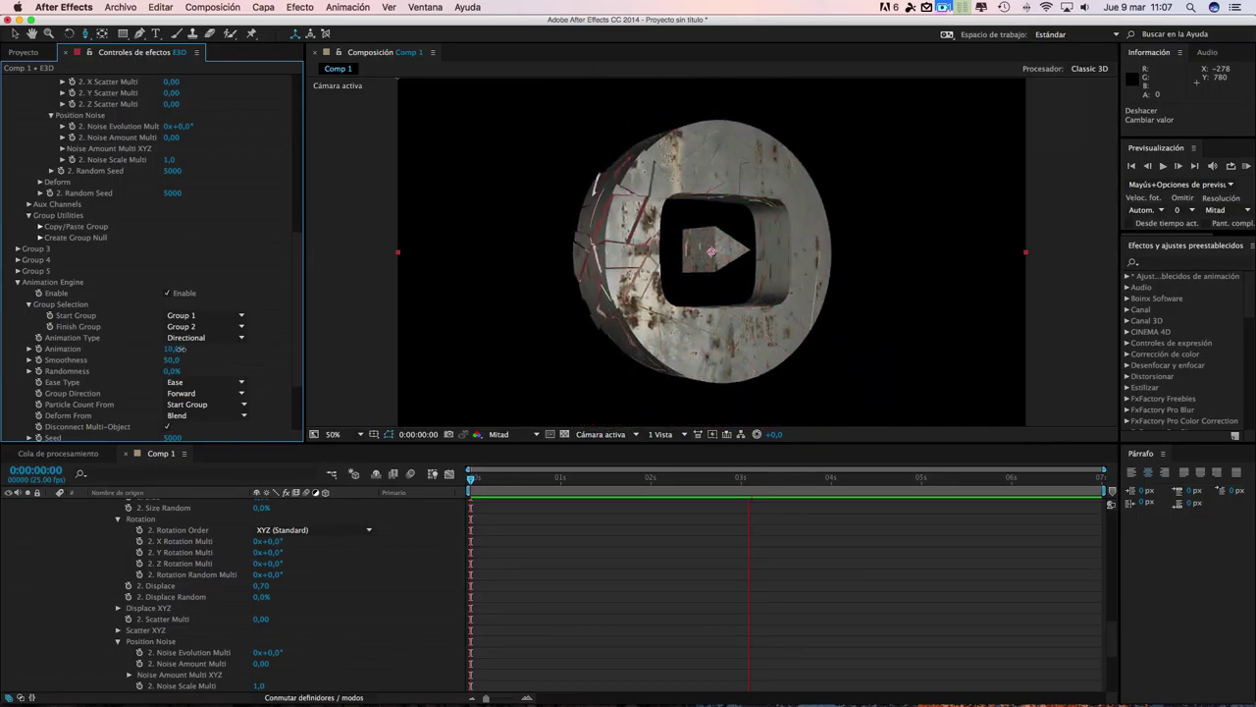
mouse_move(172, 348)
left_mouse_down()
mouse_move(193, 349)
mouse_move(173, 349)
left_mouse_up()
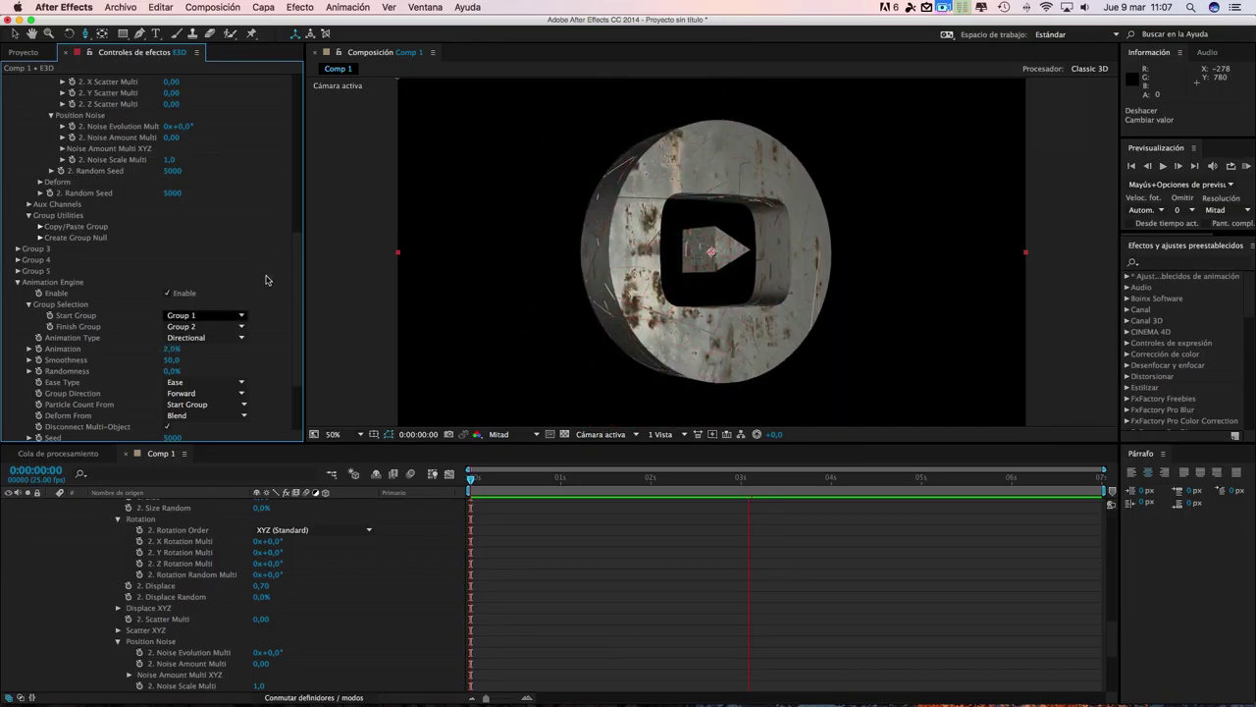
scroll(299, 271, "up", 10)
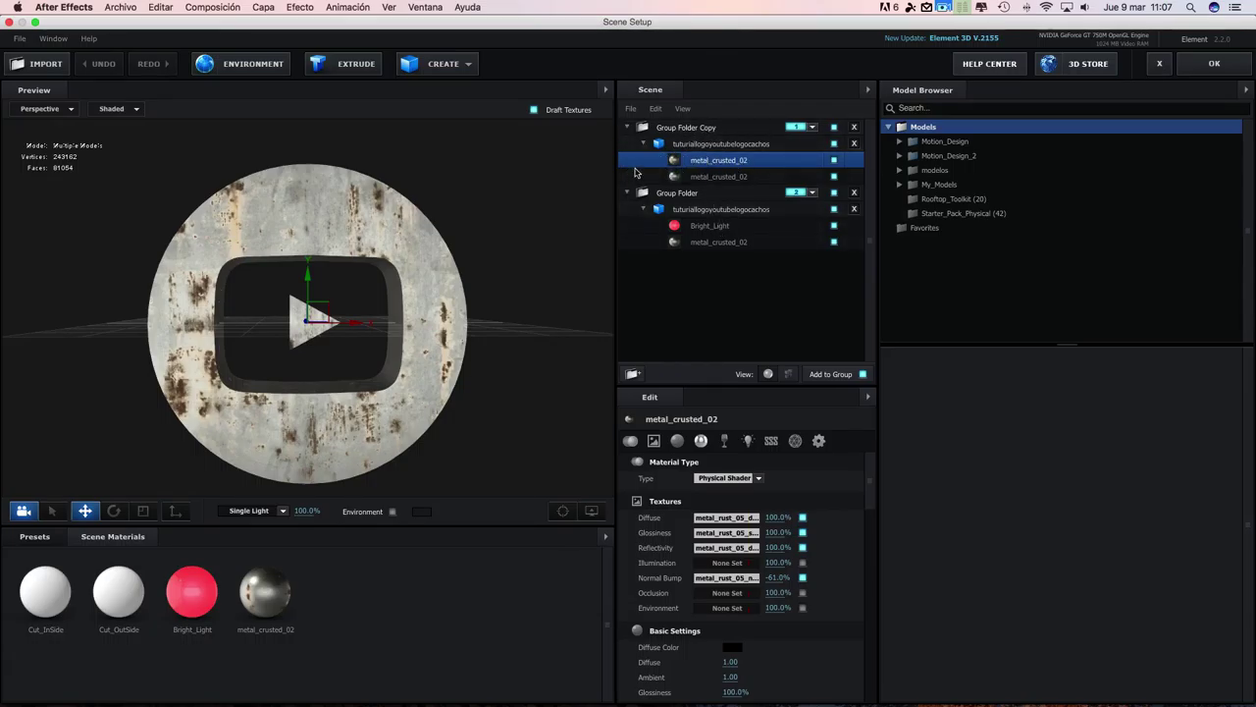
- Apply metal_crusted_02 to Group Folder Copy's second surface and confirm Scene Setup
left_click_drag(263, 603, 715, 169)
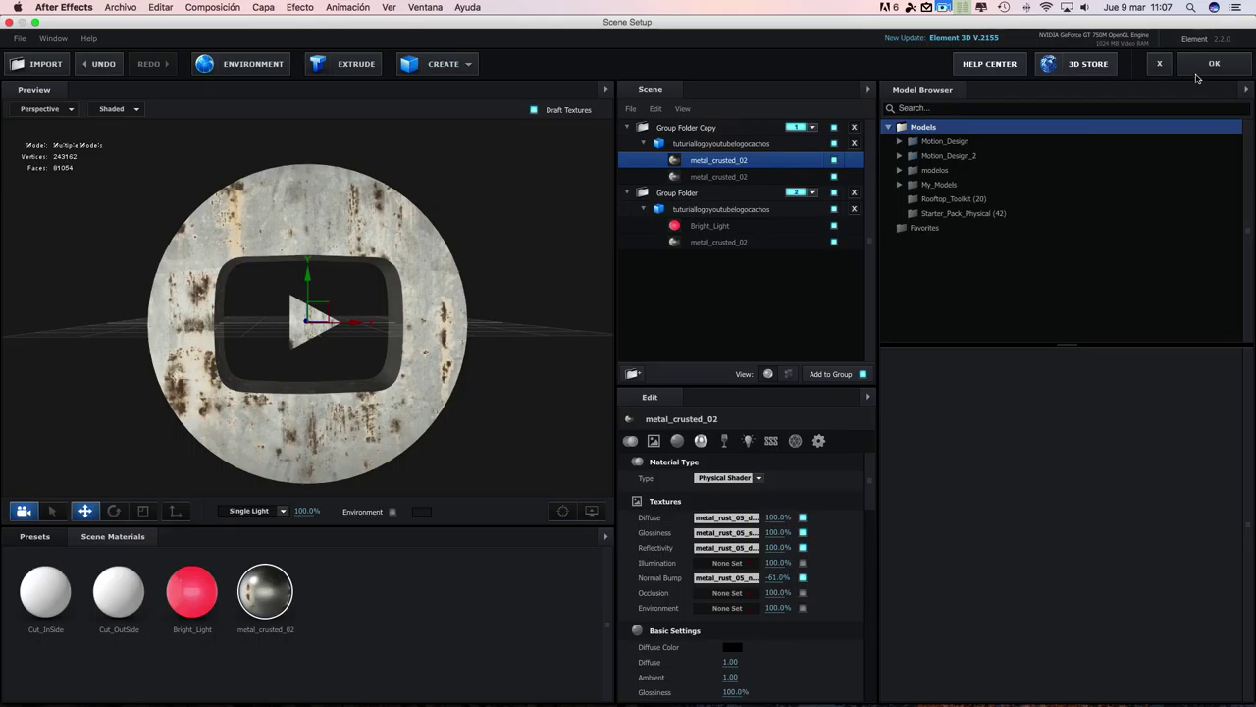
left_click(1214, 65)
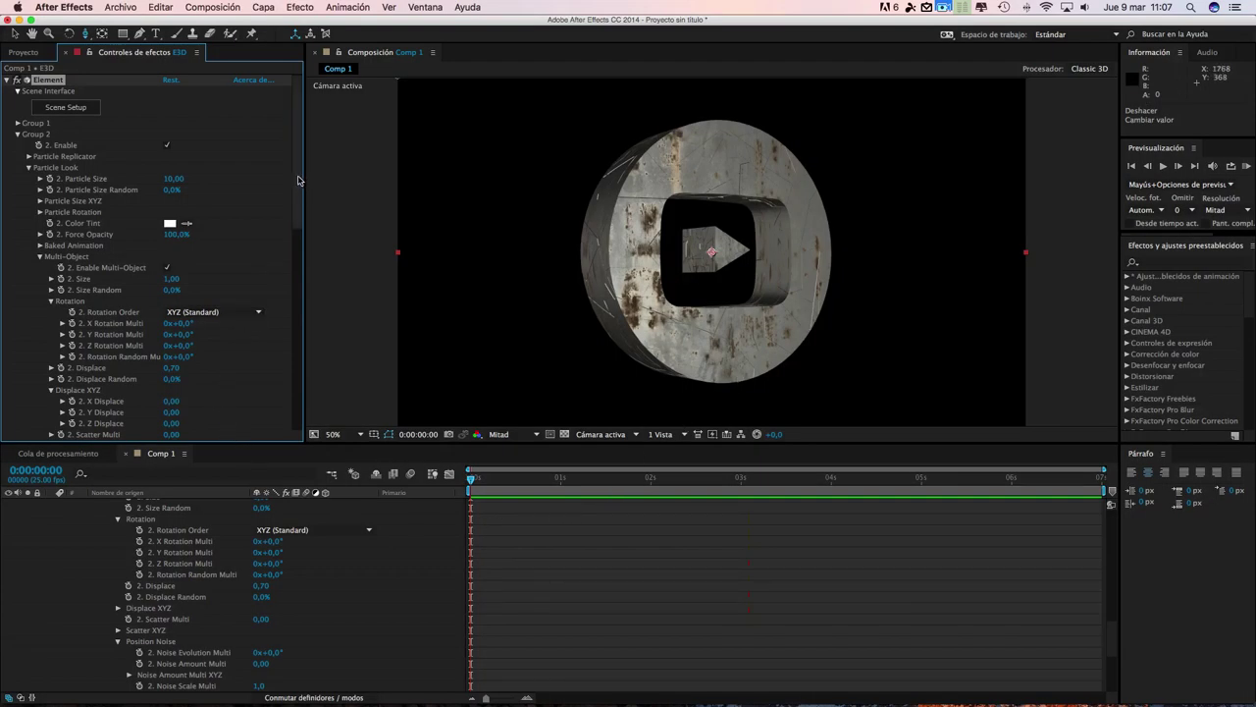
- Scrub Animation through high, 47% and negative values, settling at 34%
left_click_drag(301, 190, 301, 337)
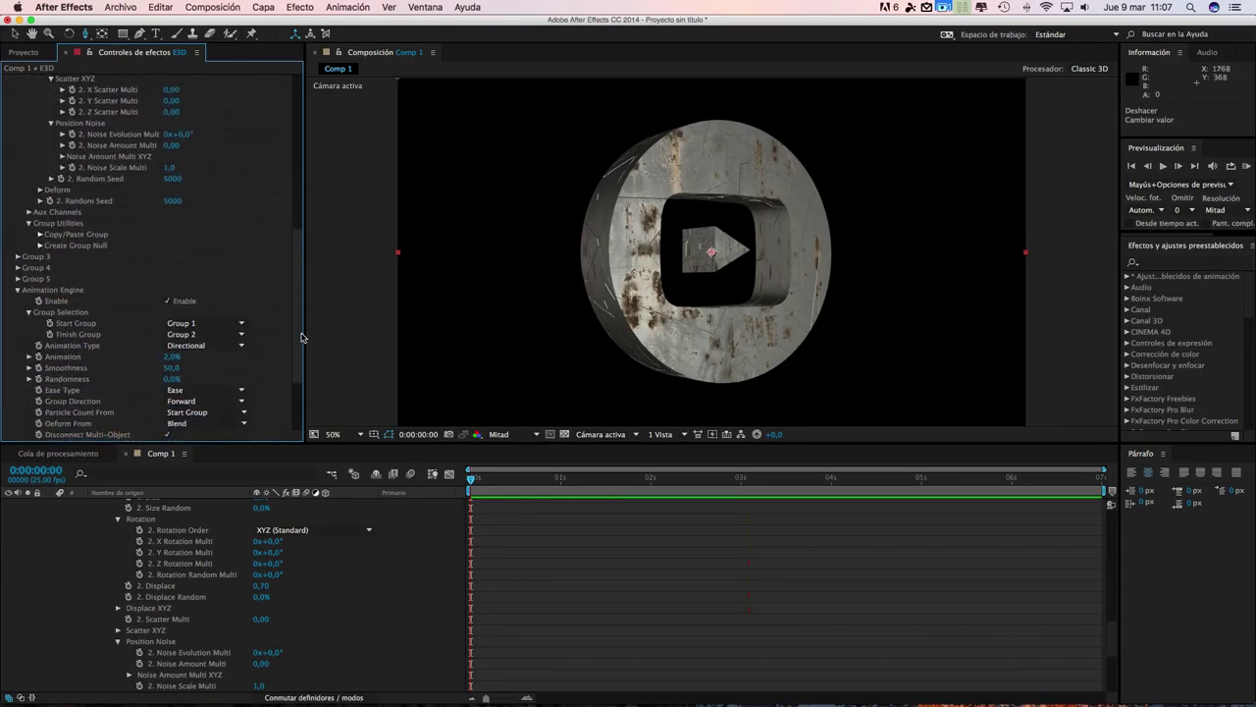
left_click_drag(171, 358, 253, 356)
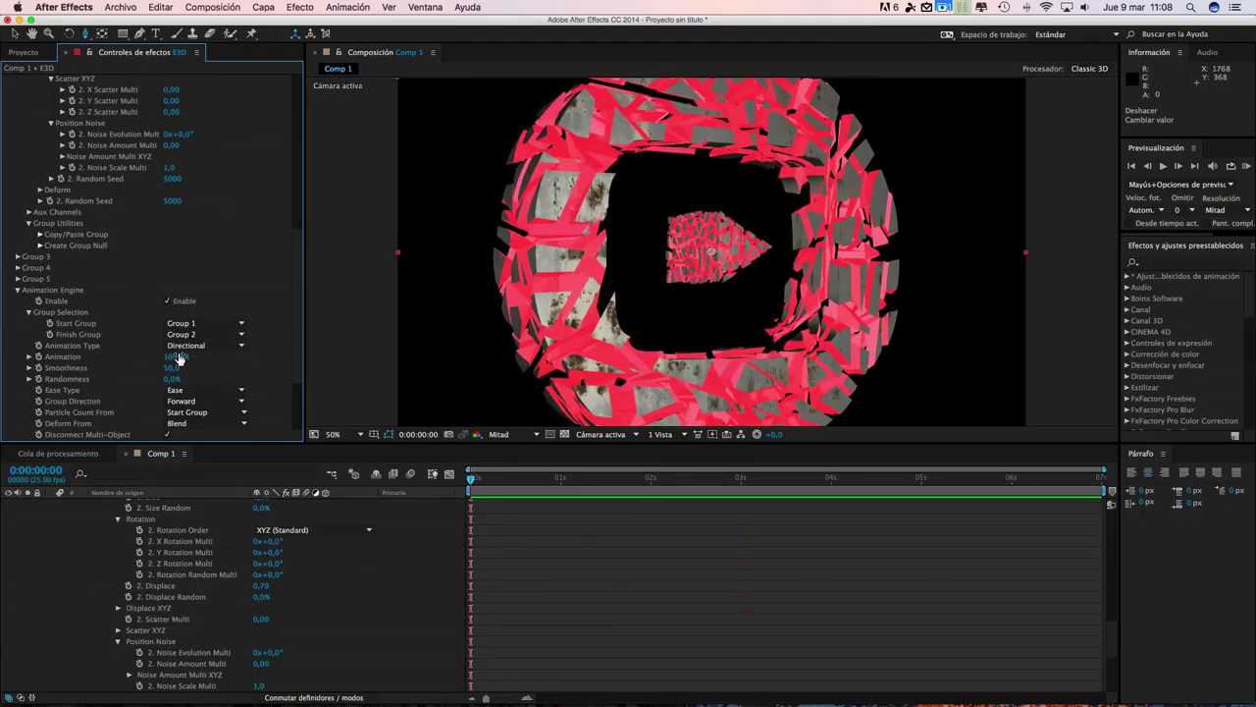
mouse_move(178, 361)
left_mouse_down()
mouse_move(124, 359)
mouse_move(182, 357)
left_mouse_up()
left_click_drag(171, 355, 138, 357)
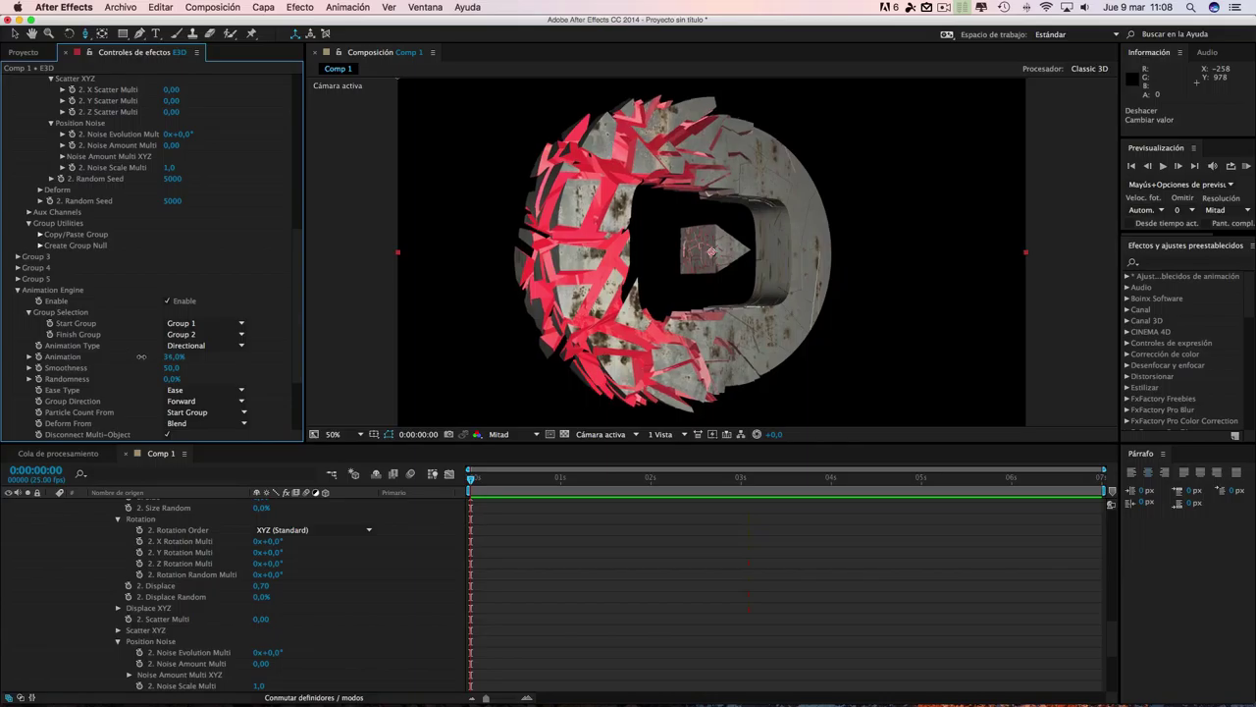
scroll(292, 318, "up", 15)
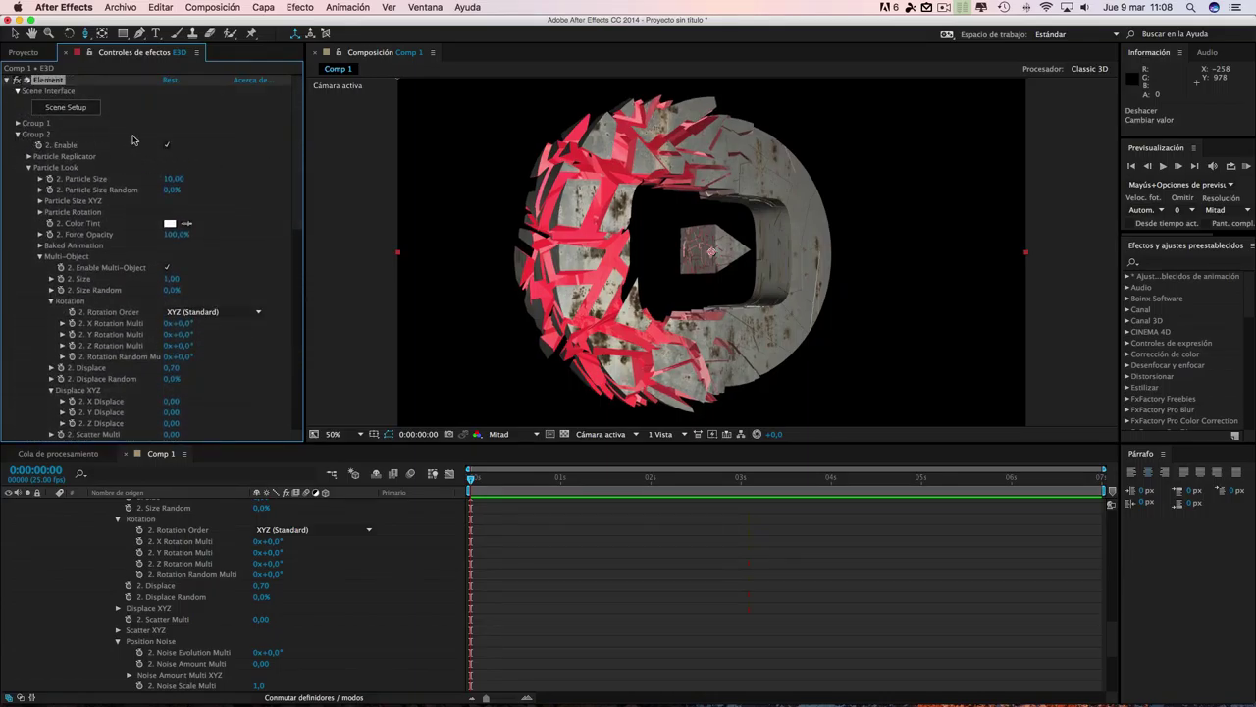
- Collapse the open effect settings and expand Group 2's Particle Look section
left_click_drag(302, 166, 300, 194)
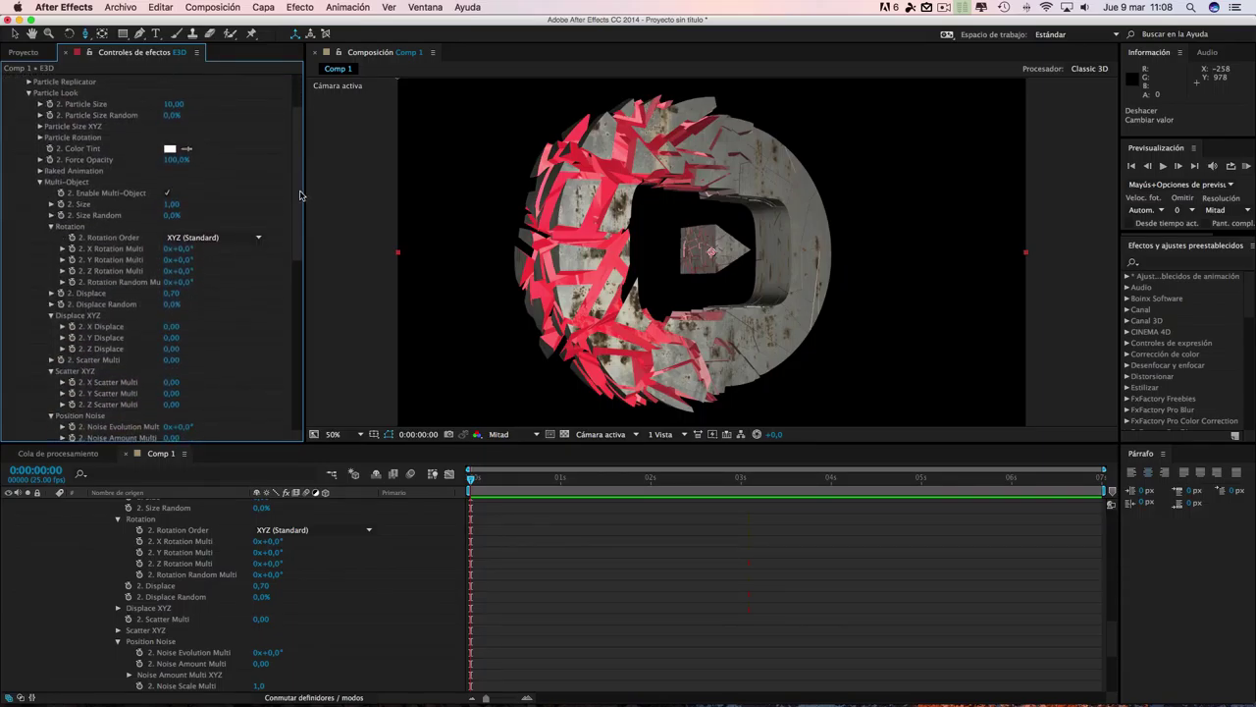
left_click(30, 93)
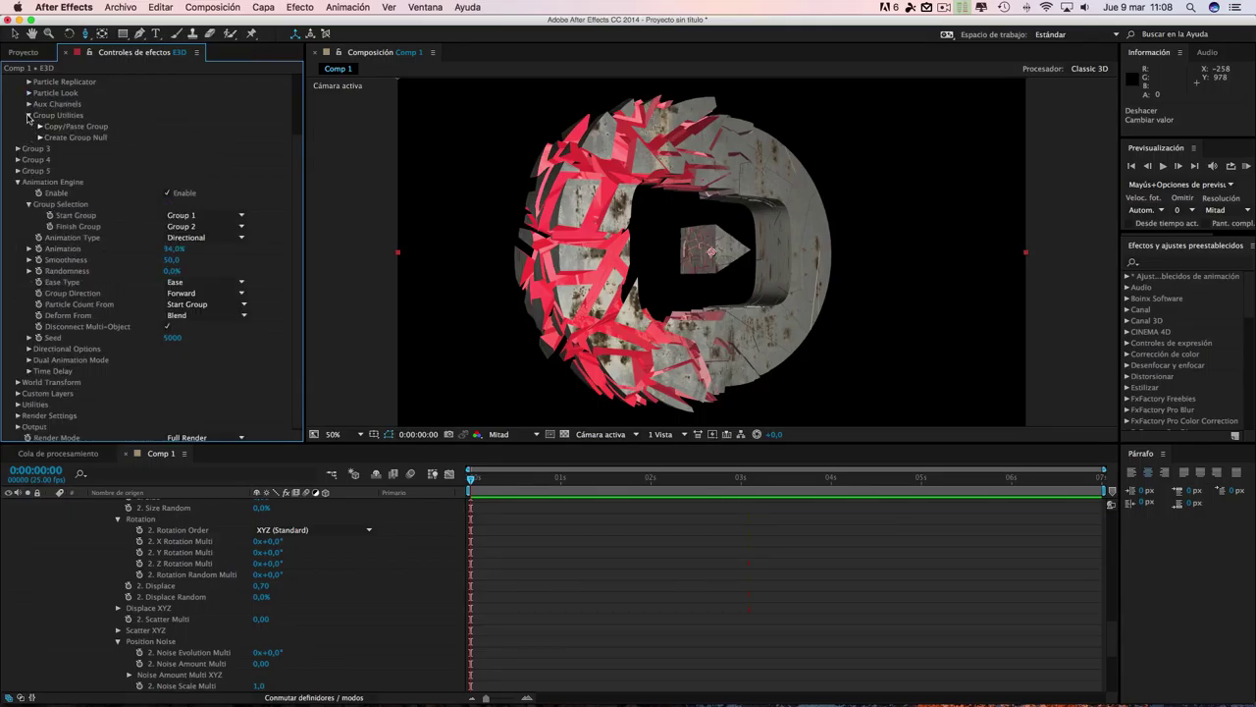
left_click(29, 115)
left_click(16, 79)
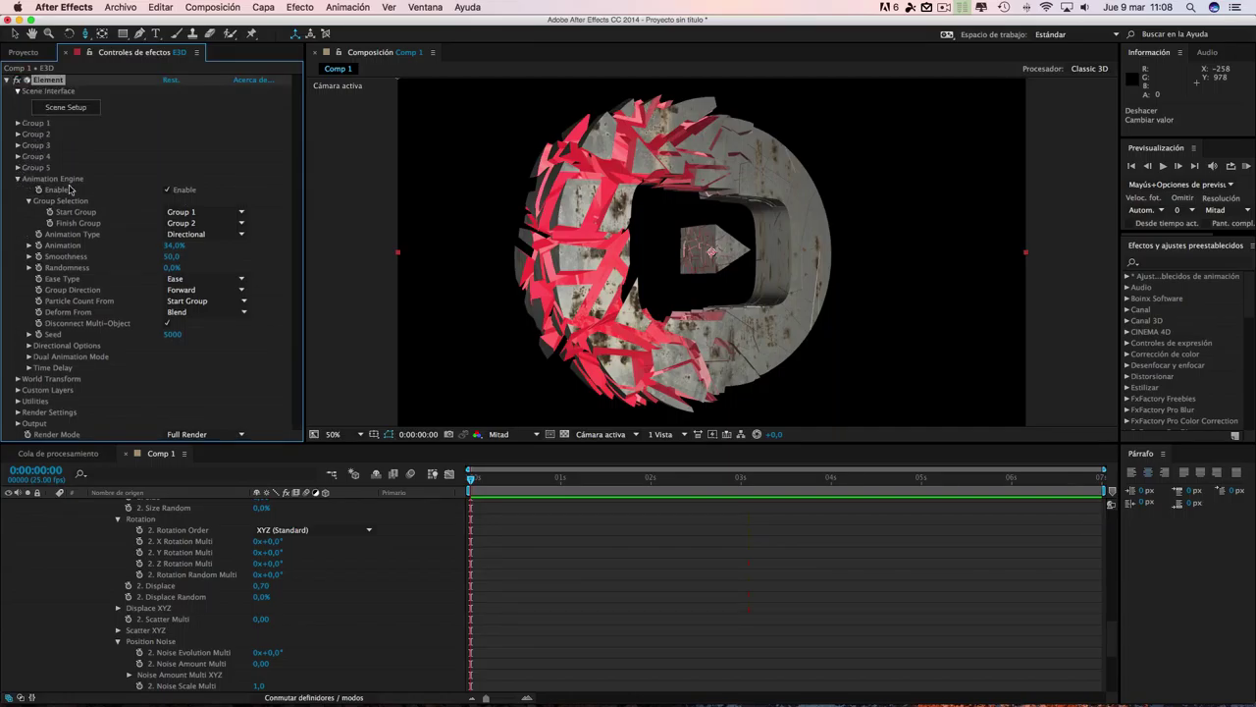
left_click(26, 136)
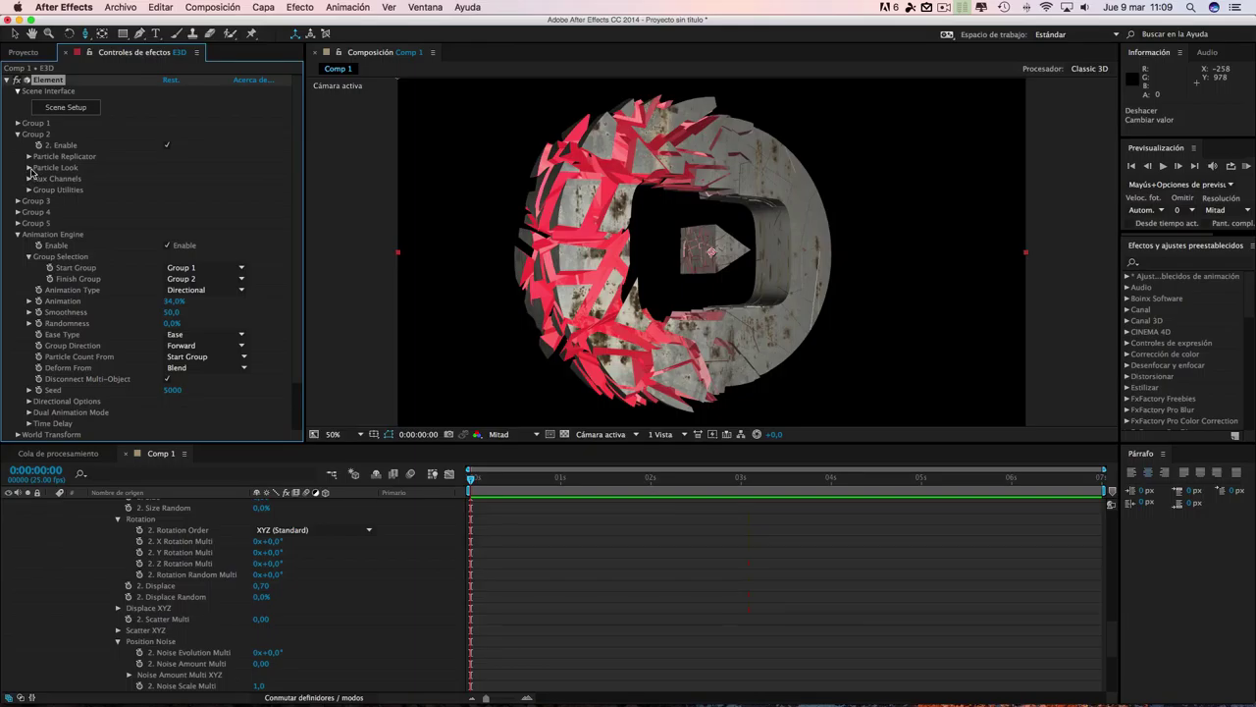
left_click(28, 168)
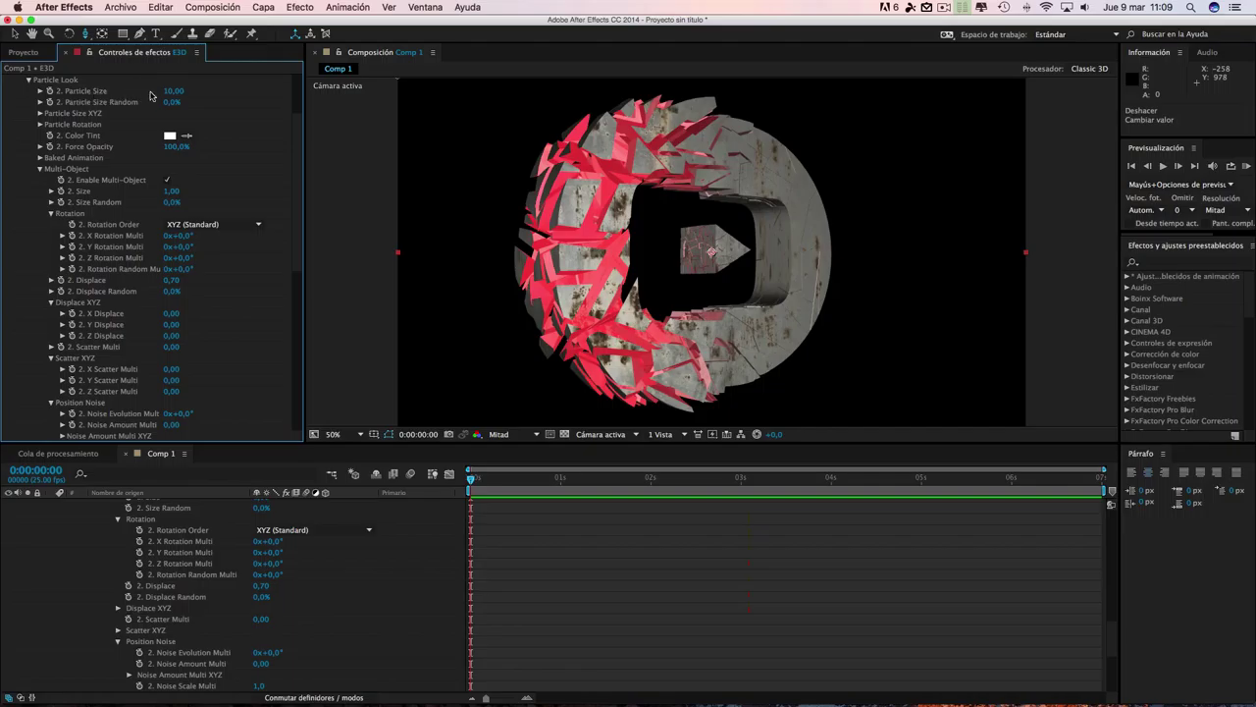
- Try a smaller Particle Size, undo it, and set Multi-Object Size to 0,00
left_click_drag(172, 91, 105, 90)
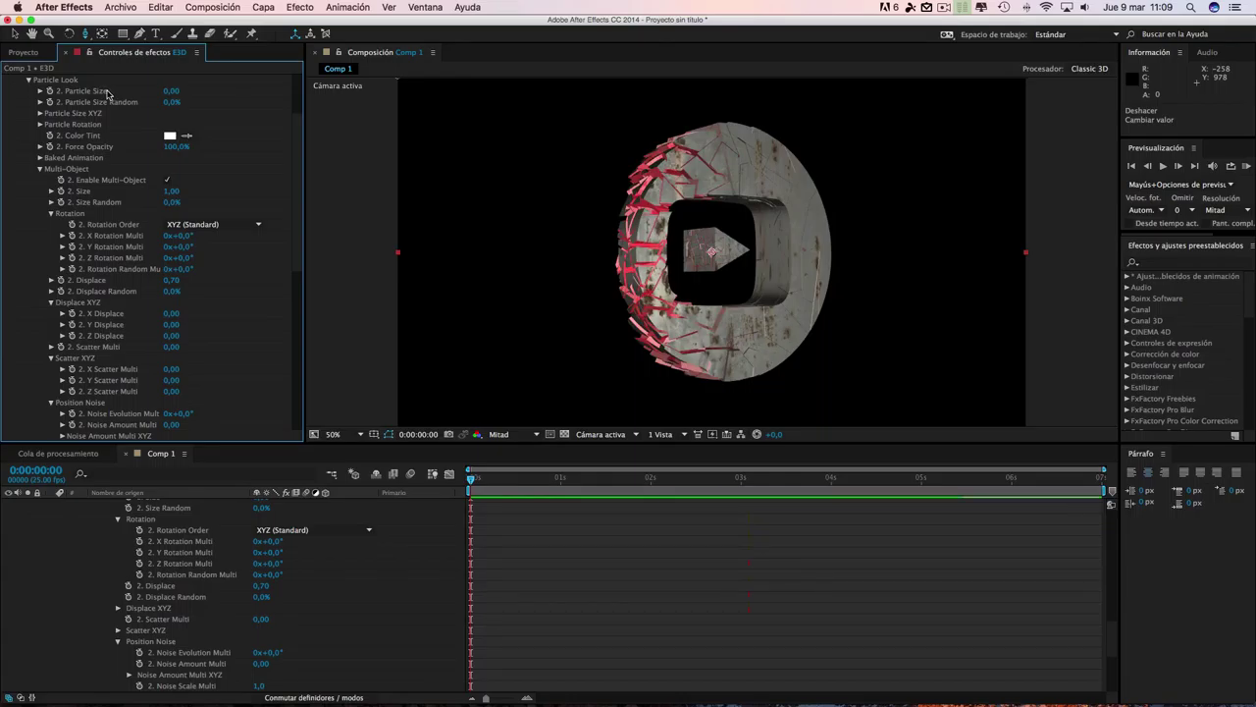
key("super+z")
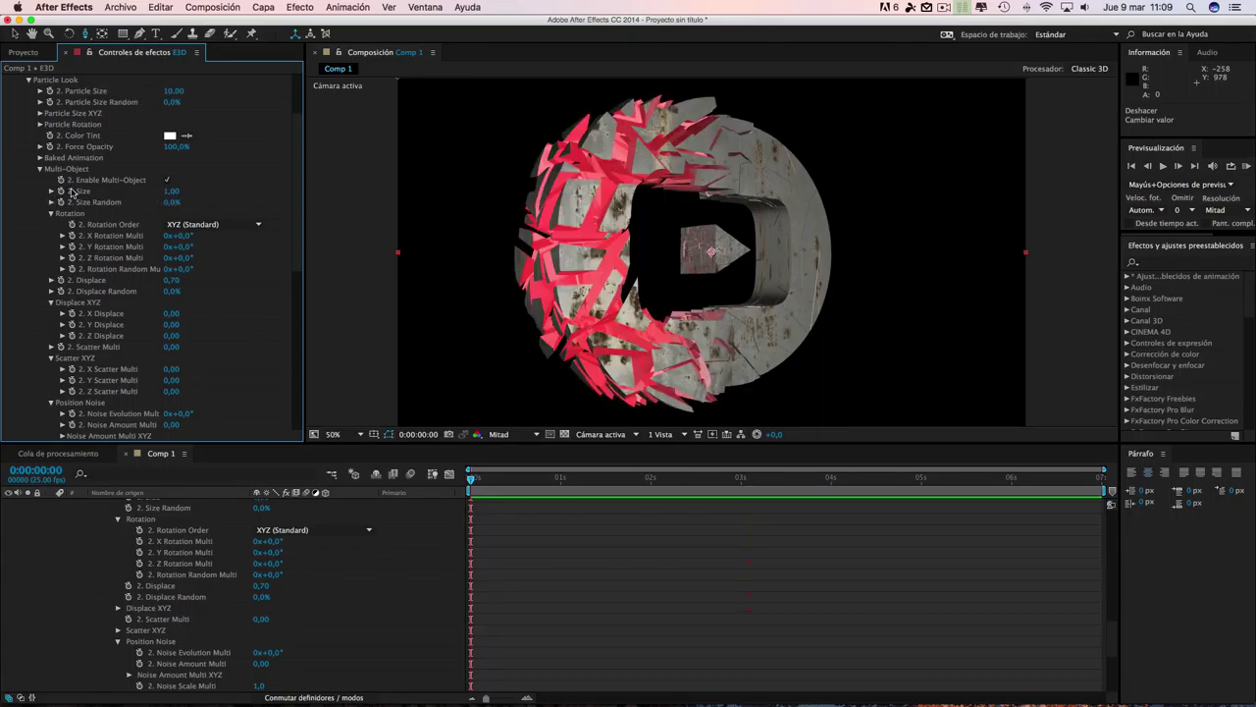
left_click_drag(163, 193, 69, 191)
left_click_drag(163, 191, 133, 190)
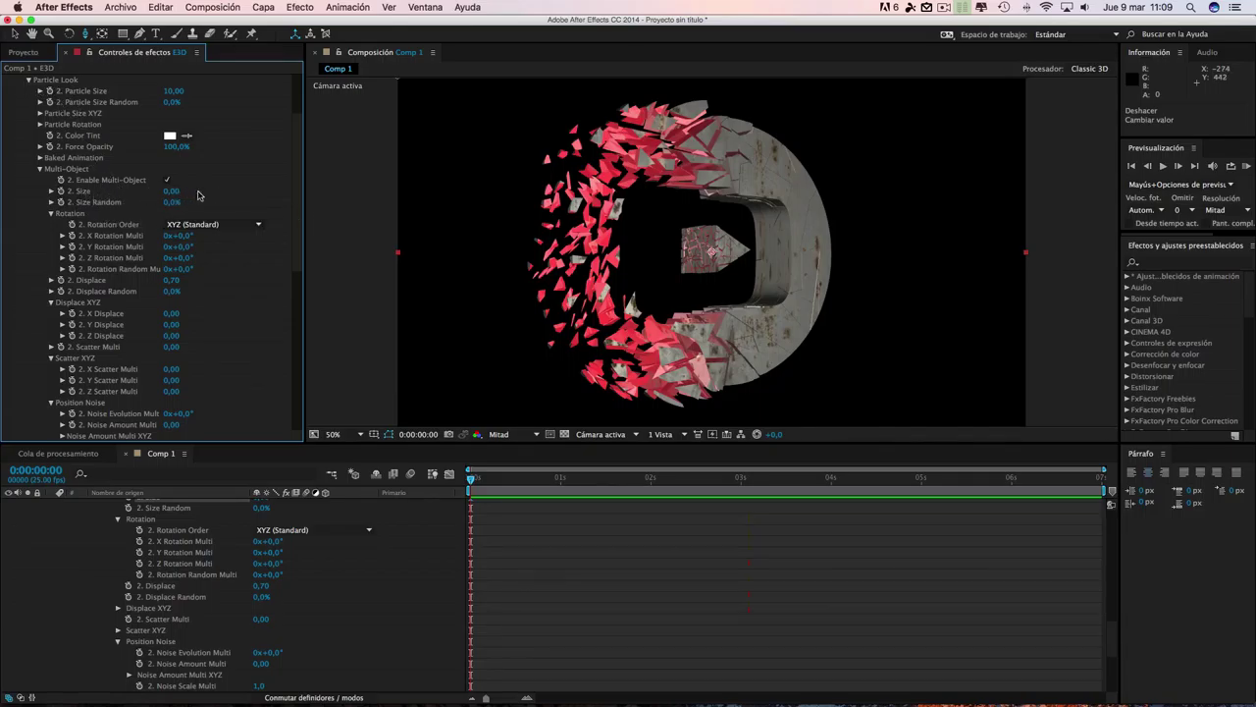
left_click_drag(299, 200, 291, 324)
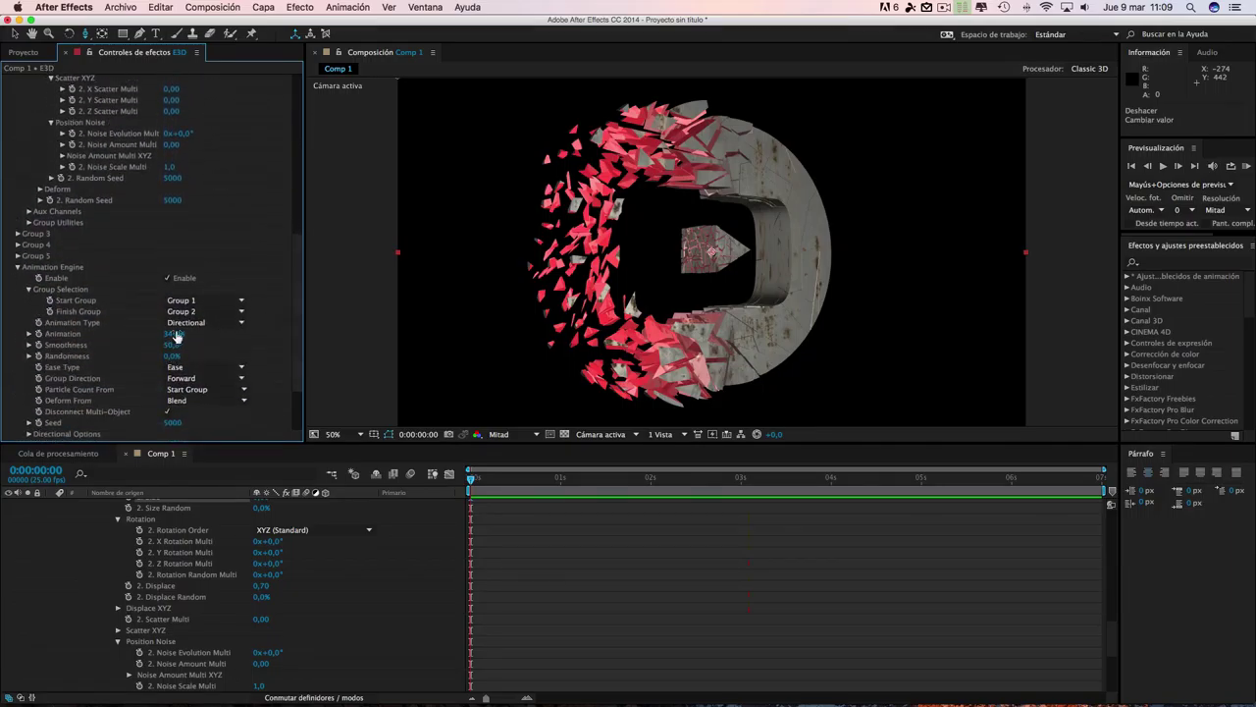
- Preview the shatter with a higher Animation value, then return it to 0%
mouse_move(174, 337)
left_mouse_down()
mouse_move(259, 332)
mouse_move(197, 333)
left_mouse_up()
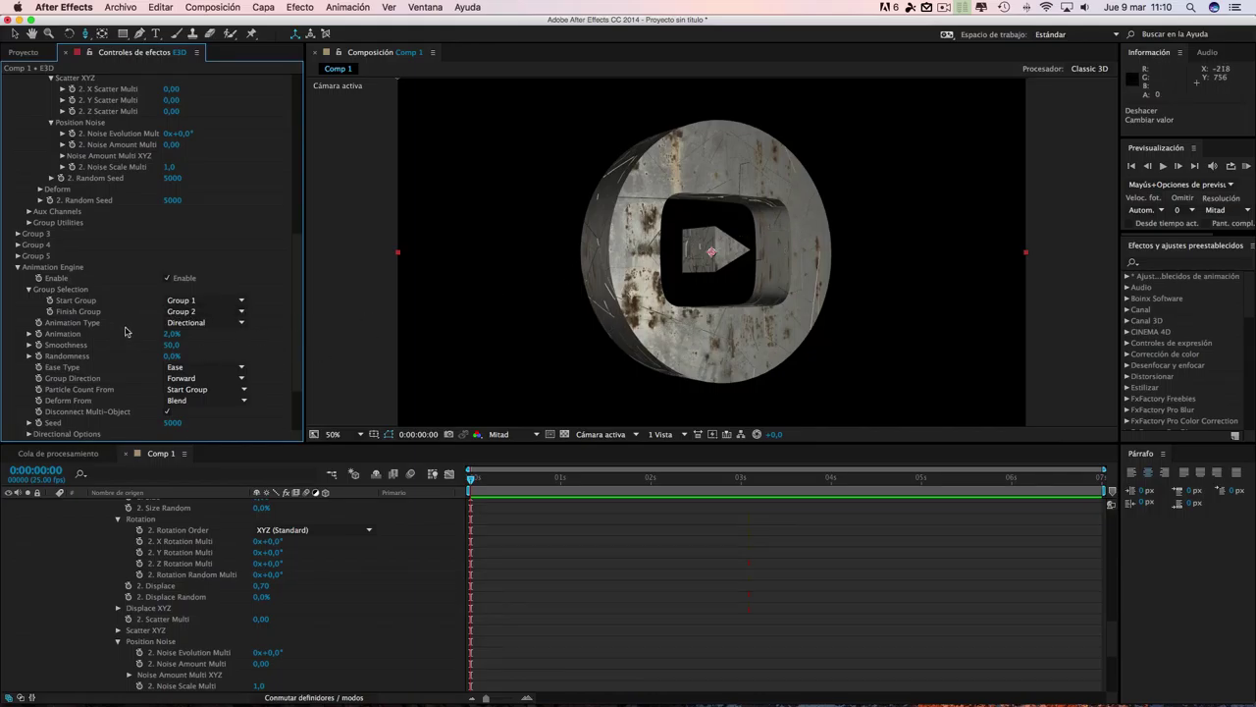
left_click_drag(172, 334, 131, 332)
left_click_drag(295, 301, 291, 131)
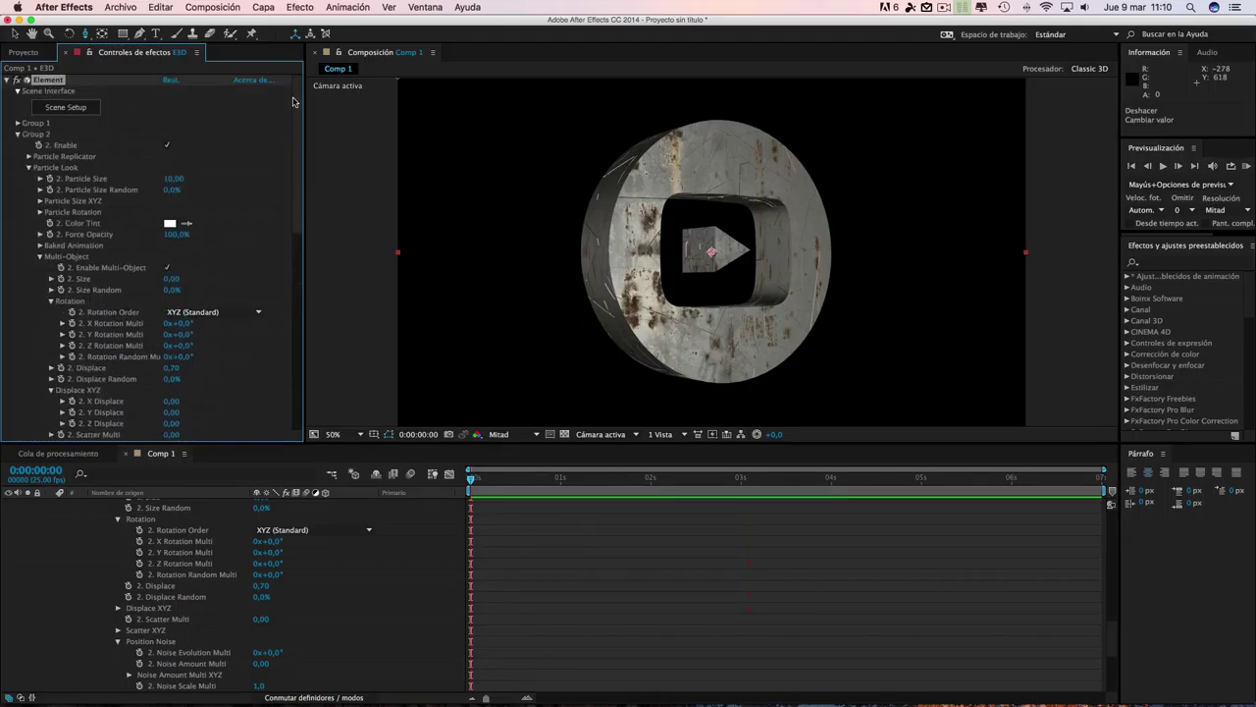
- Duplicate Group Folder Copy as Group Folder Copy 2, place it below Group Folder, and assign group 3
left_click(78, 109)
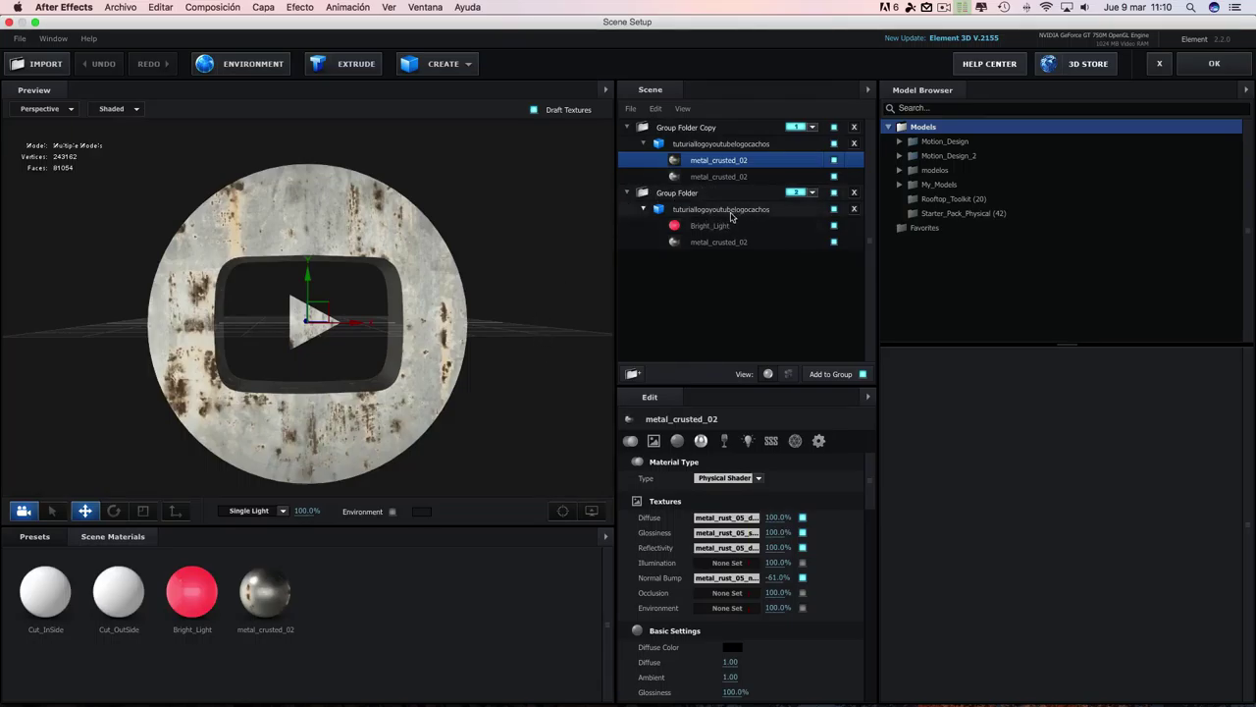
left_click(694, 210)
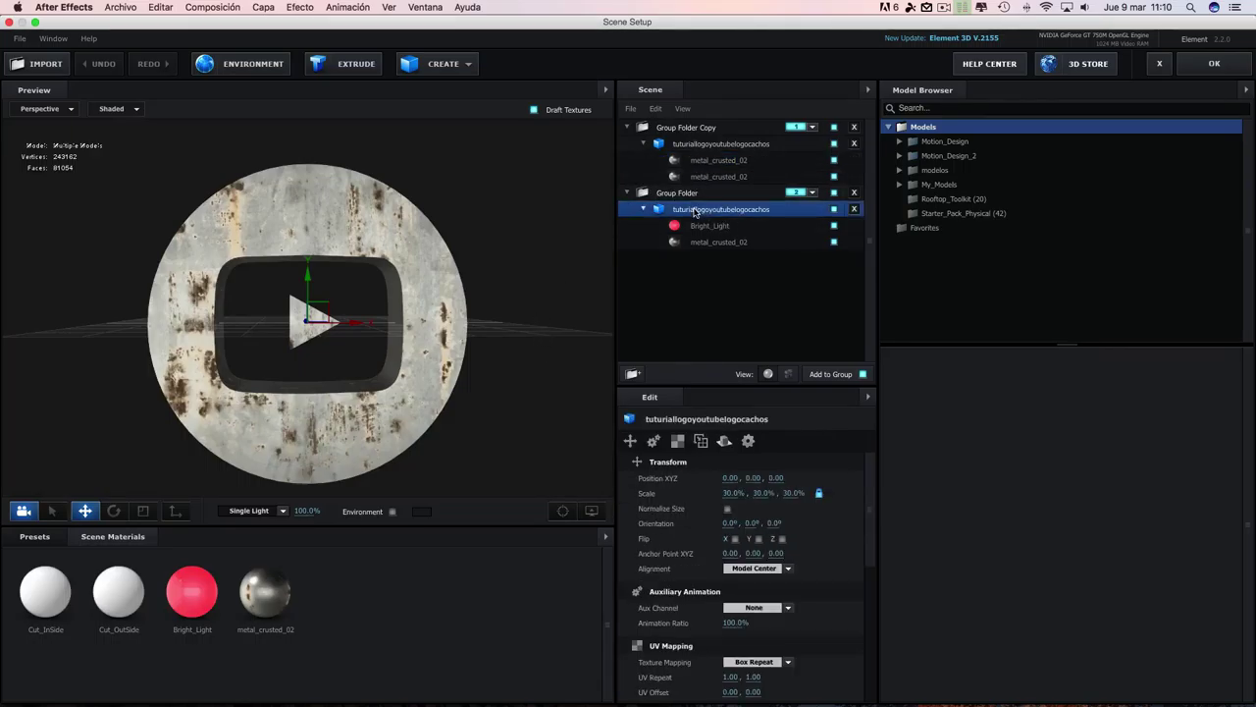
left_click(698, 131)
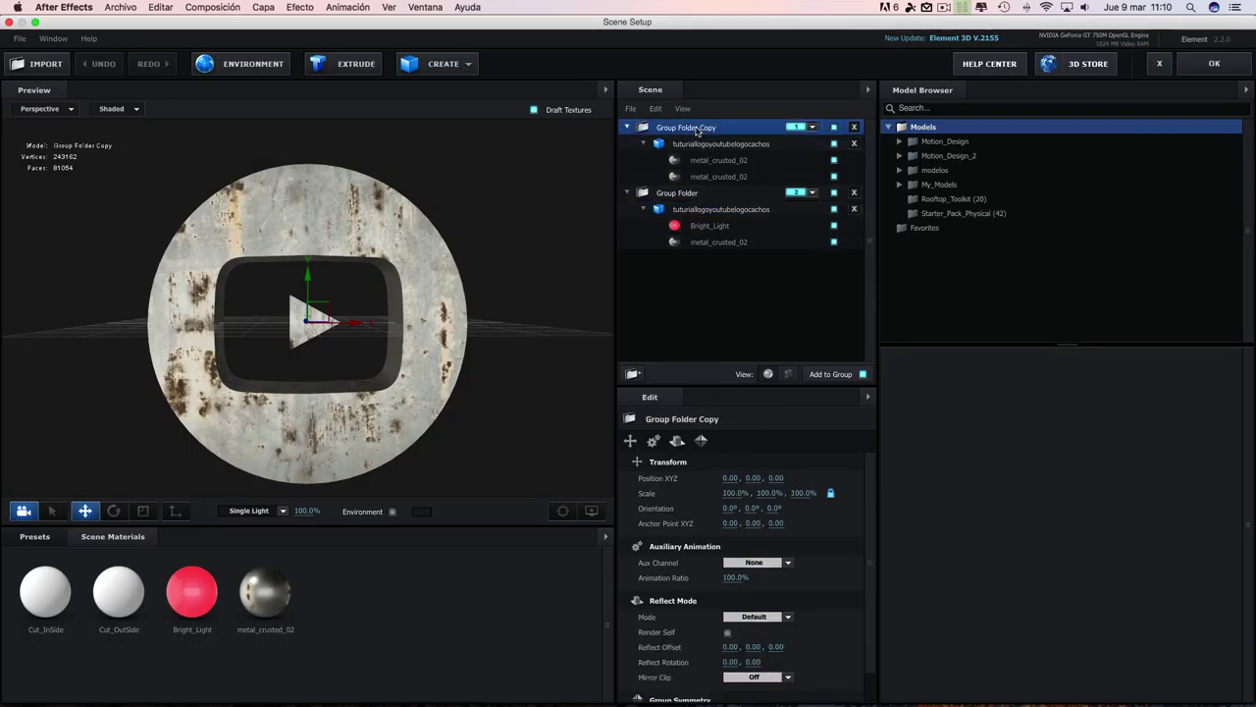
key("super+d")
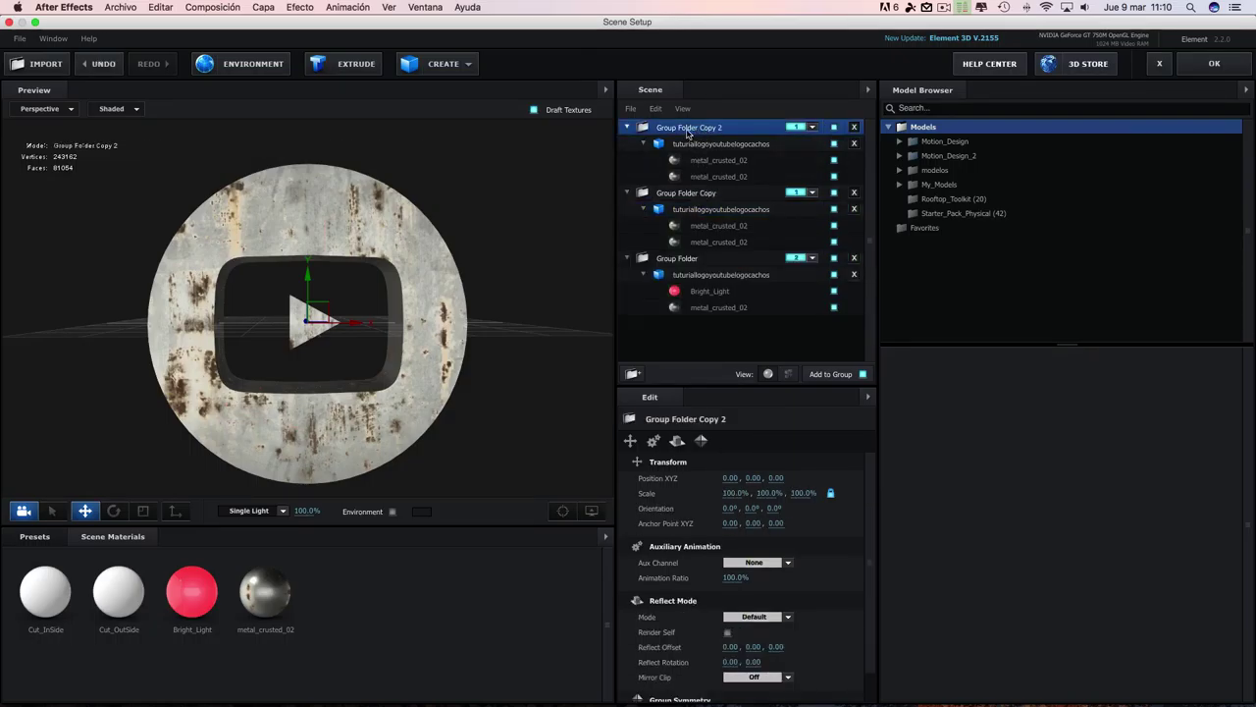
left_click_drag(685, 132, 715, 324)
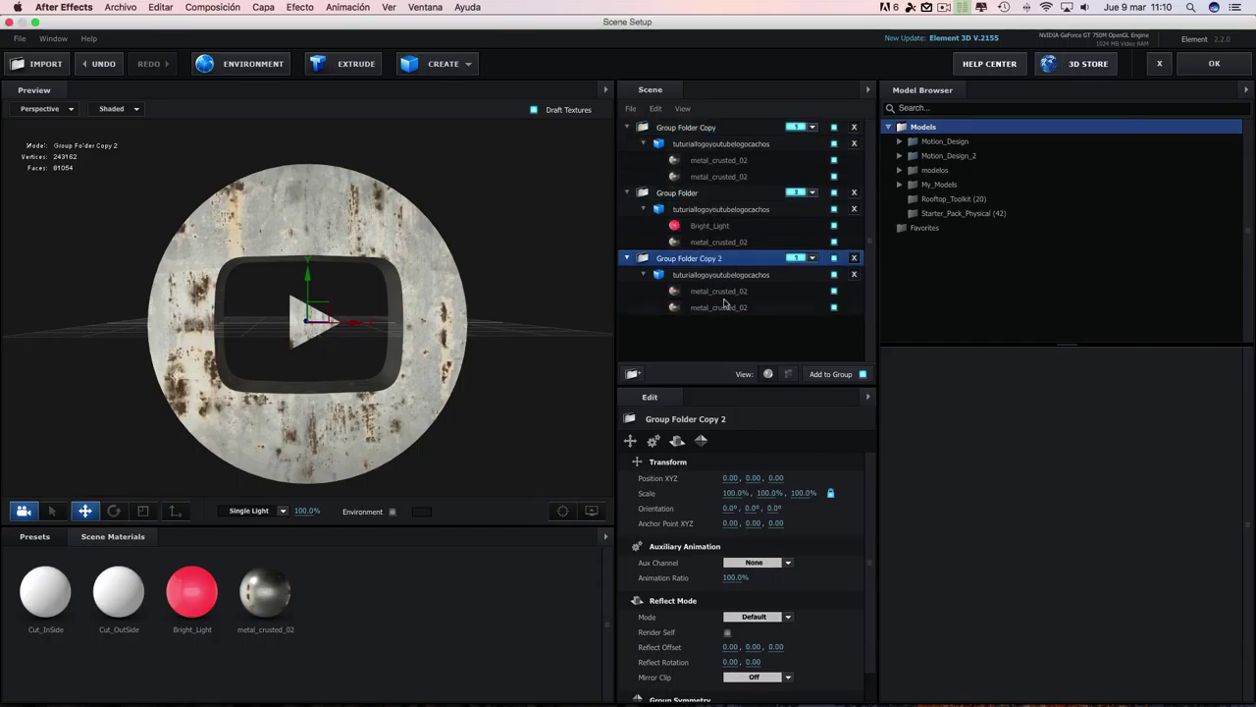
left_click(813, 257)
left_click(837, 277)
- Apply the Physical Bright_Light preset to both materials of Group Folder Copy 2
left_click(196, 602)
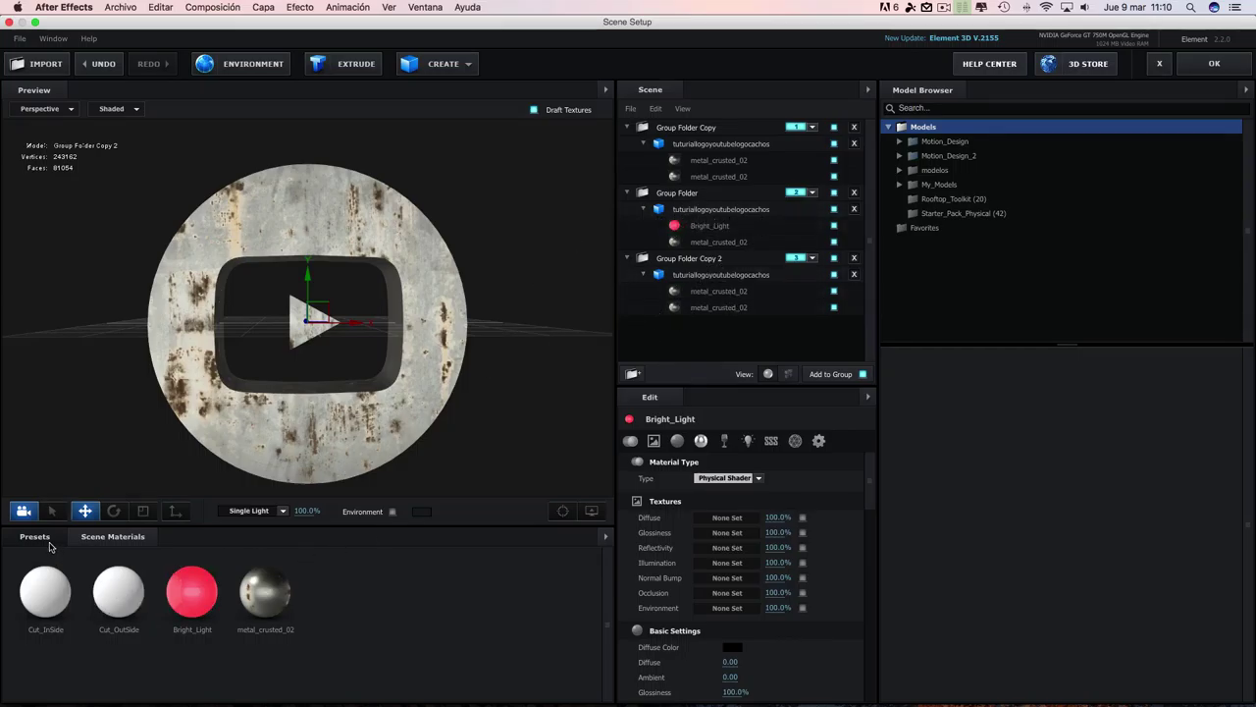
left_click(35, 536)
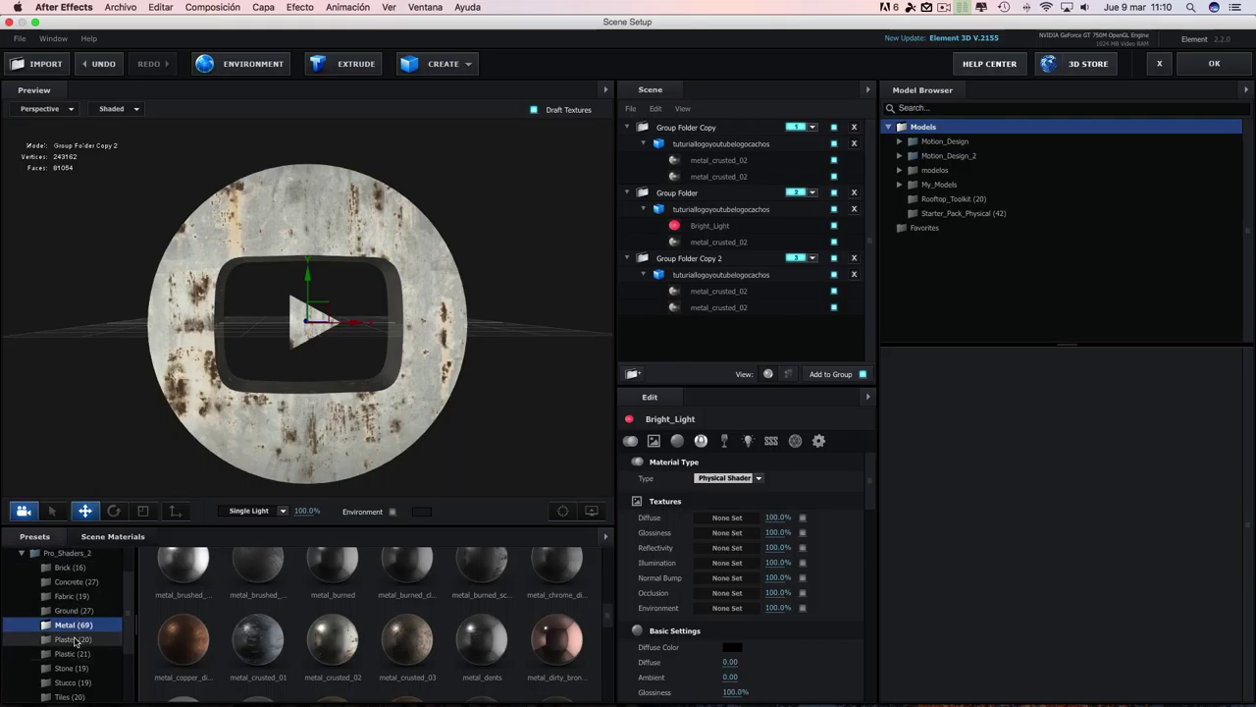
scroll(74, 636, "up", 1)
scroll(77, 640, "down", 4)
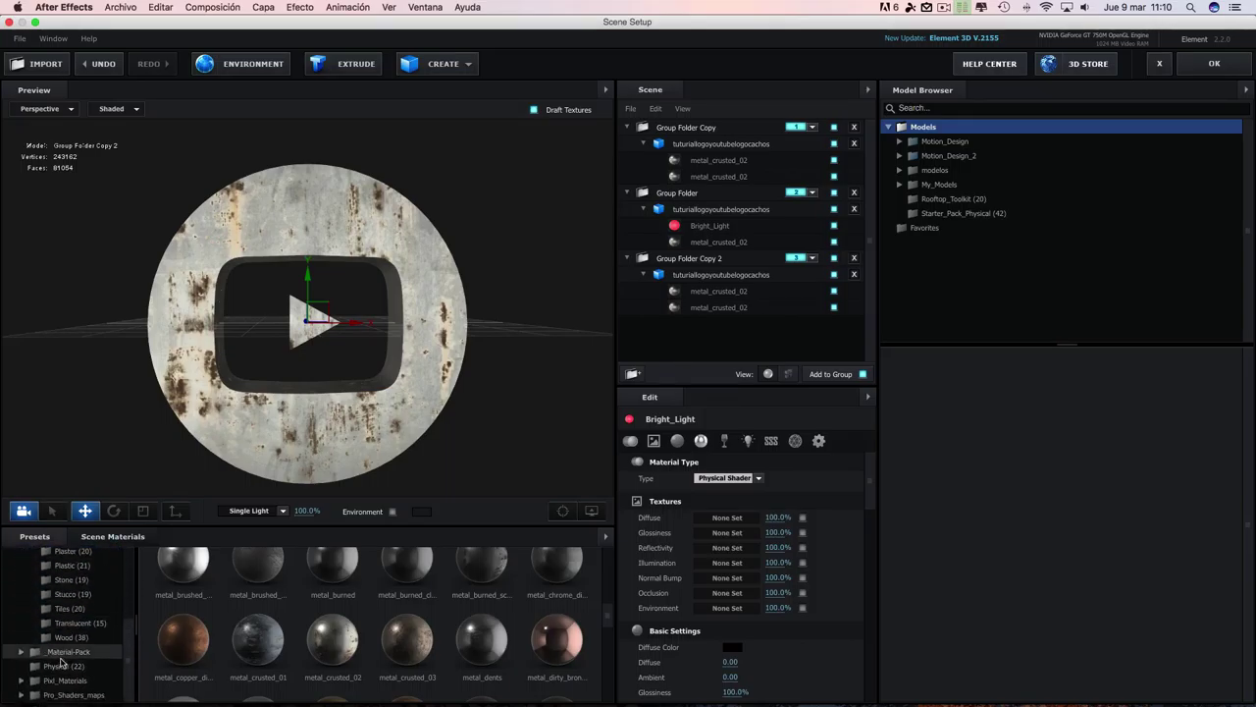
left_click(57, 669)
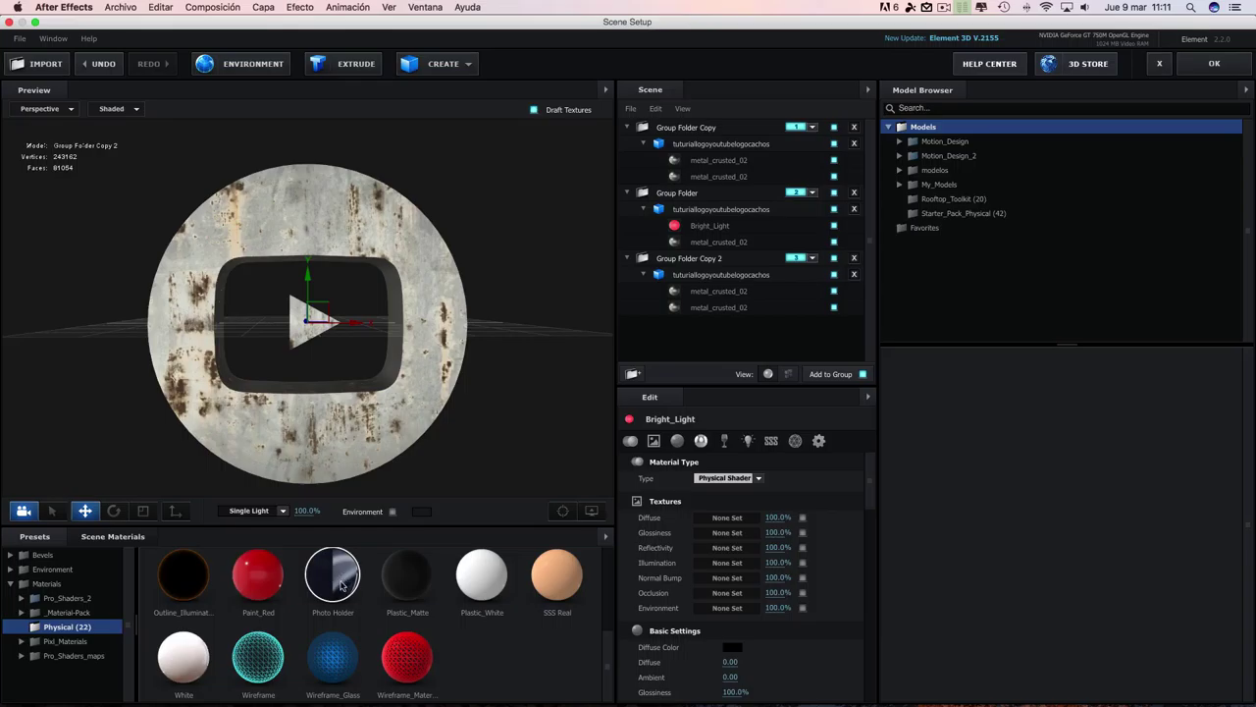
scroll(348, 603, "up", 2)
scroll(354, 611, "up", 2)
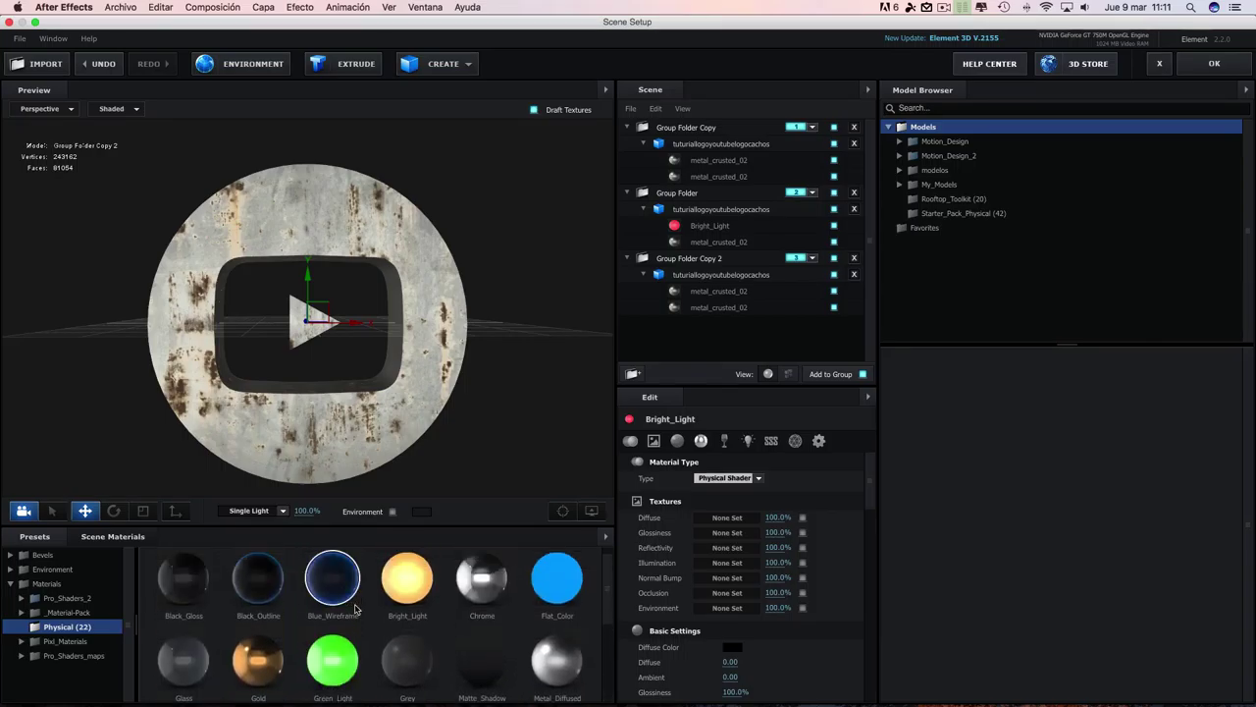
left_click_drag(403, 591, 729, 291)
left_click_drag(408, 594, 721, 304)
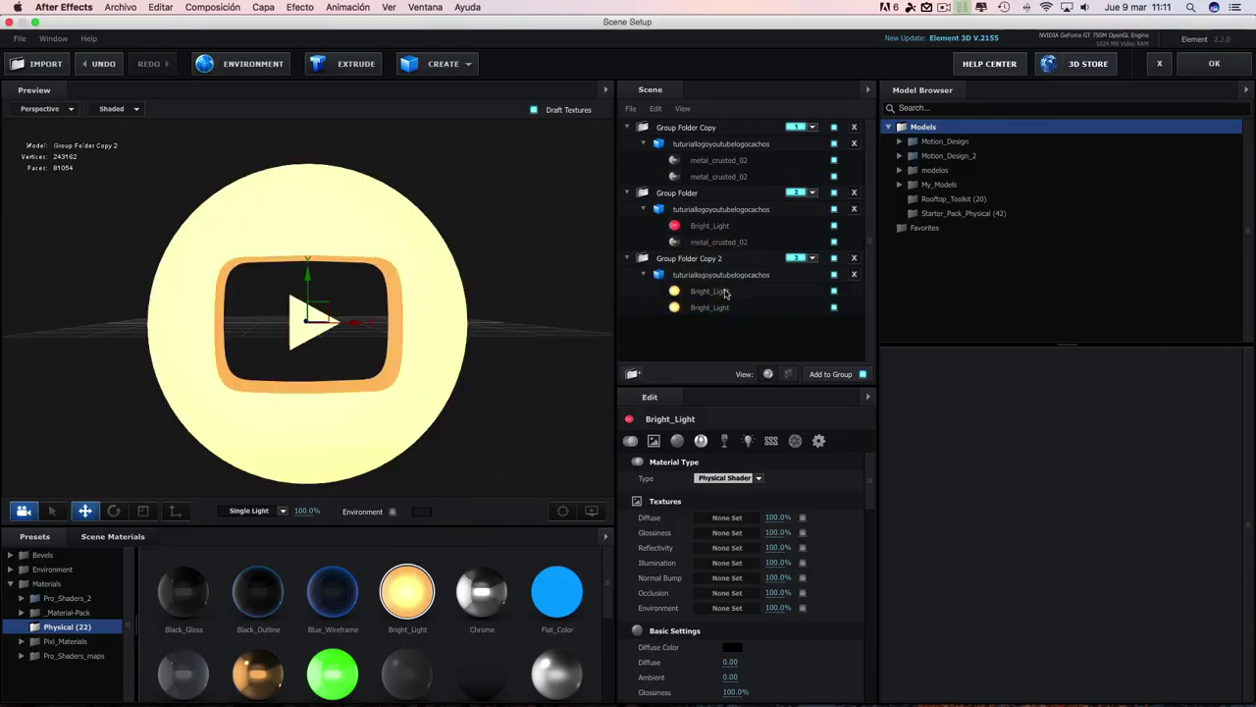
left_click(725, 292)
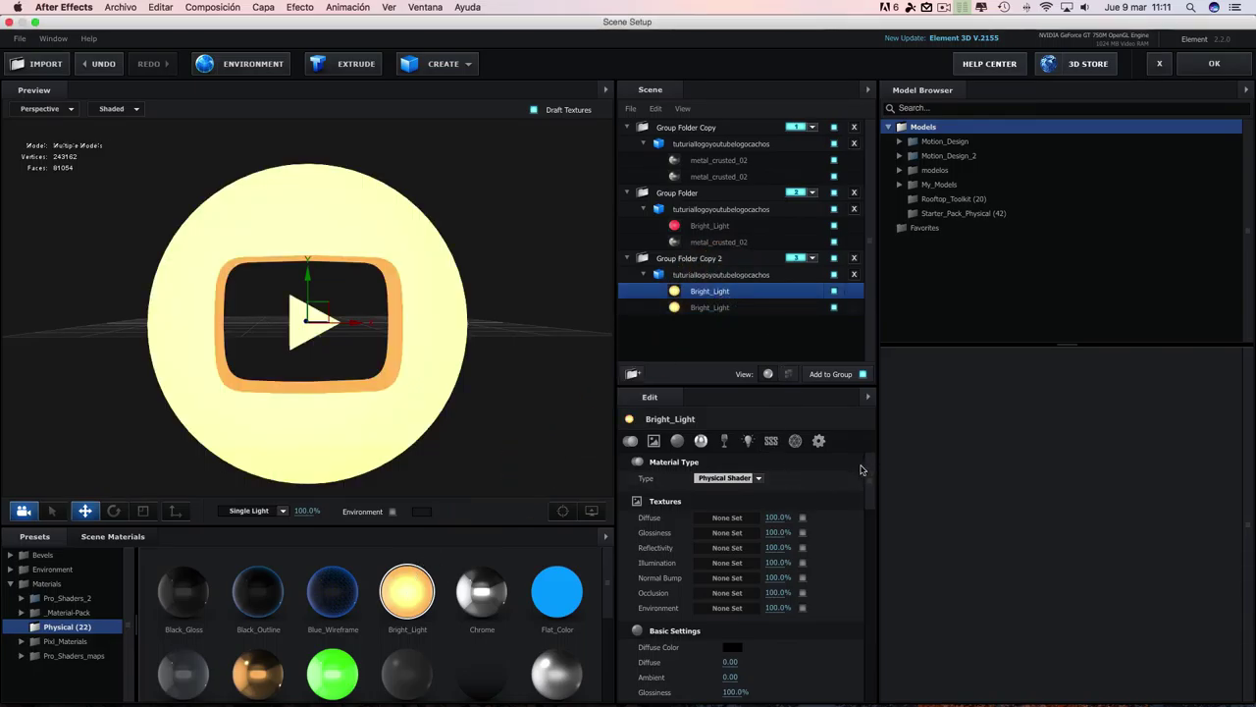
- Set the first Bright_Light material's illumination colour to a soft red, FA4B4B
scroll(781, 542, "down", 10)
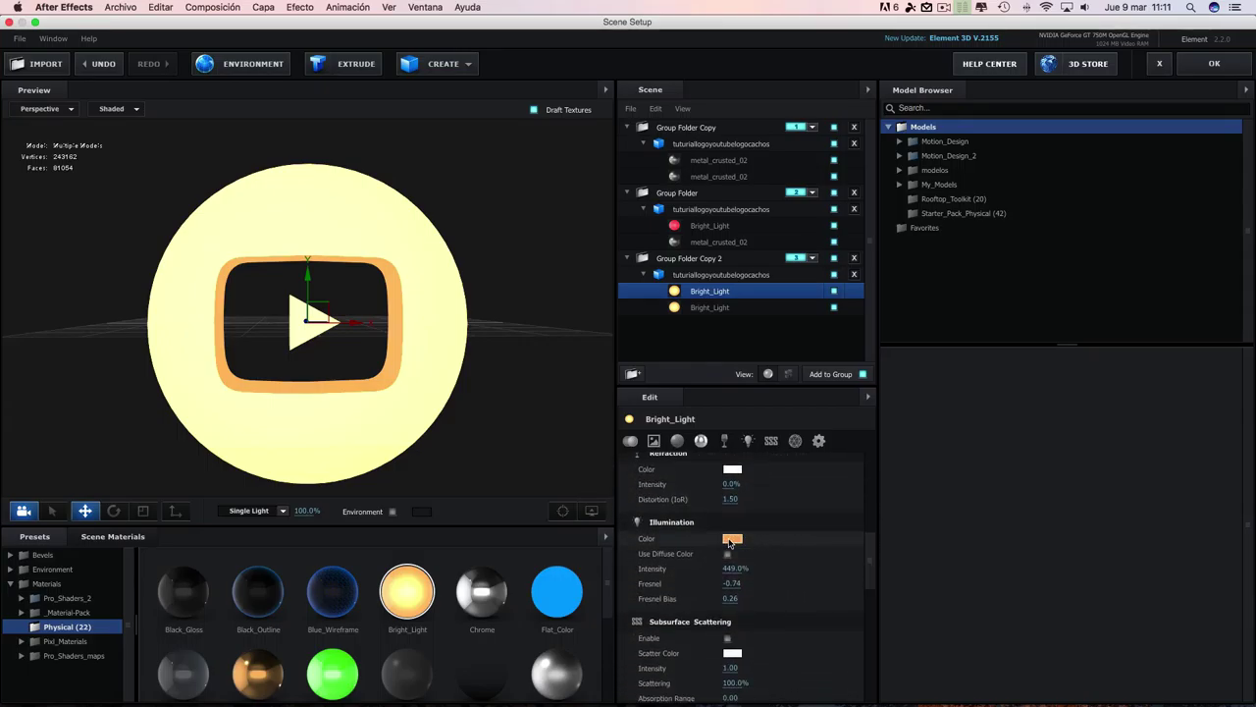
left_click(731, 539)
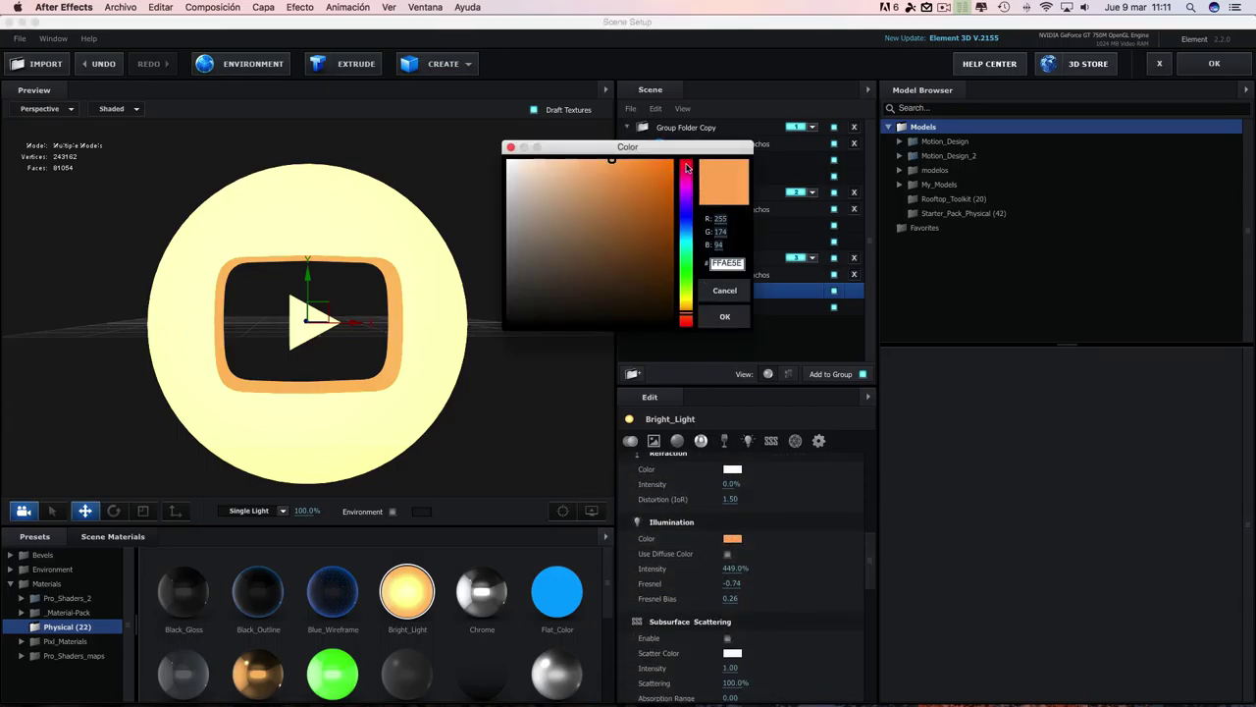
left_click(687, 168)
left_click(687, 161)
left_click(640, 162)
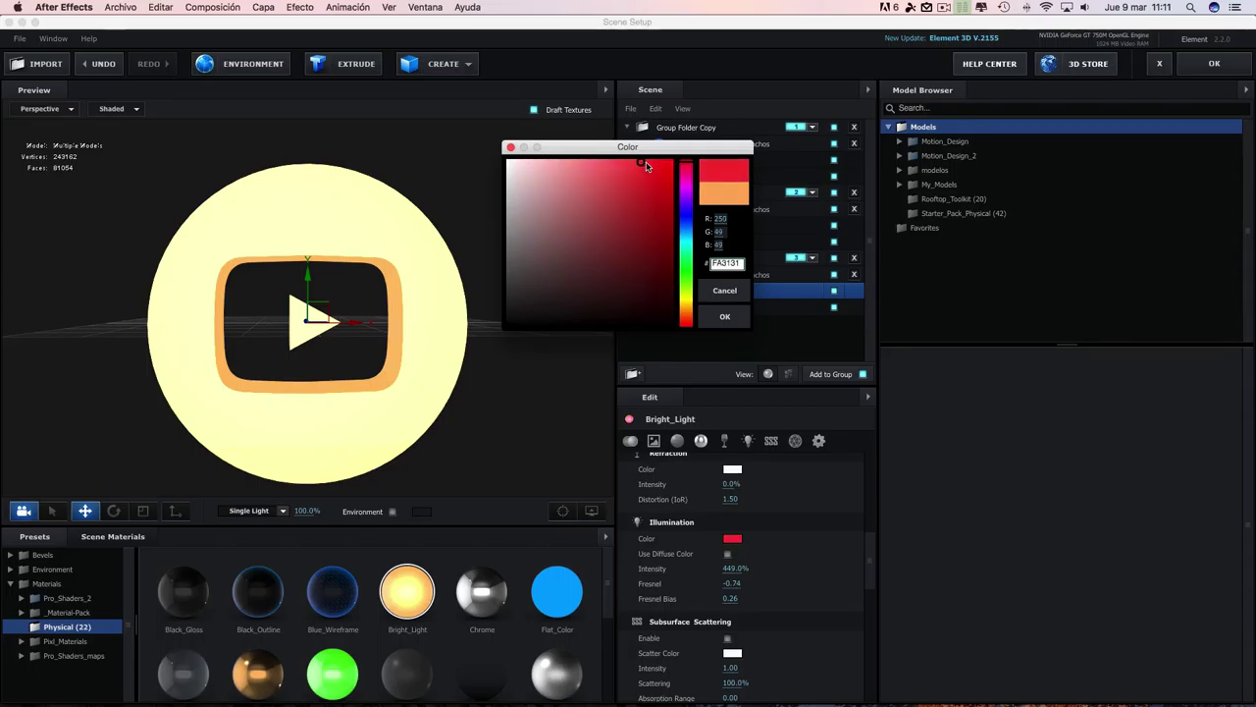
left_click(623, 161)
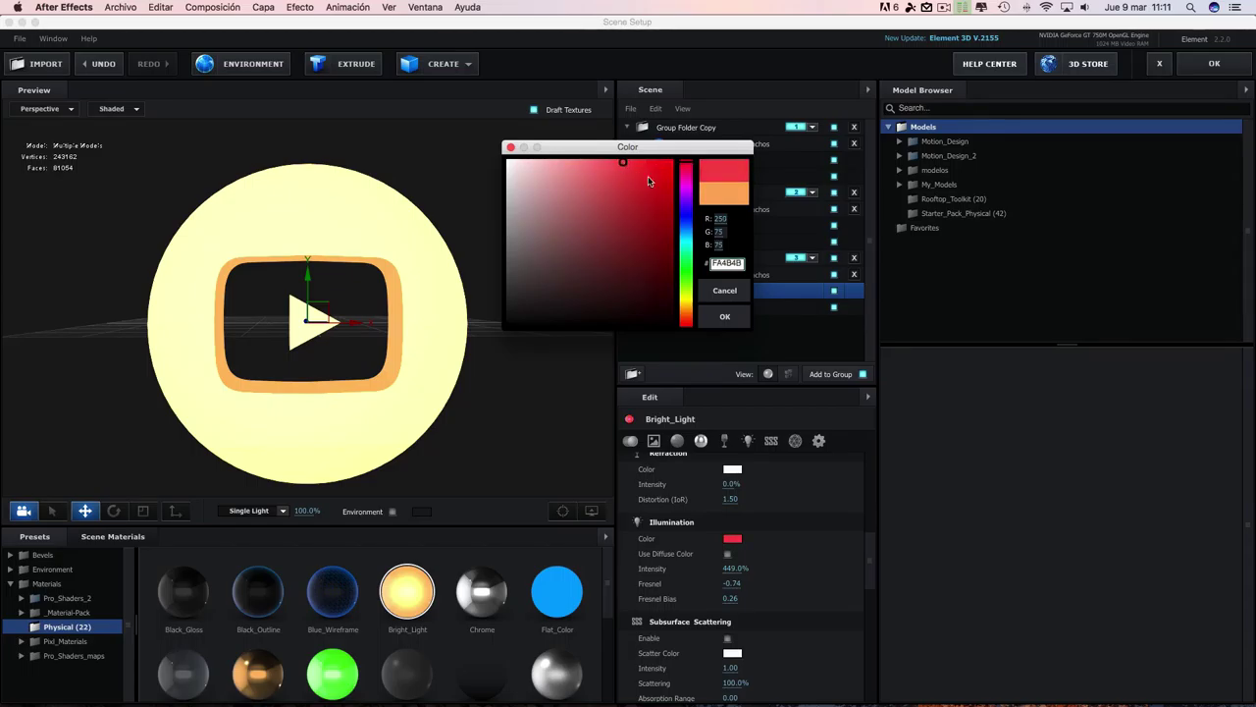
left_click(724, 316)
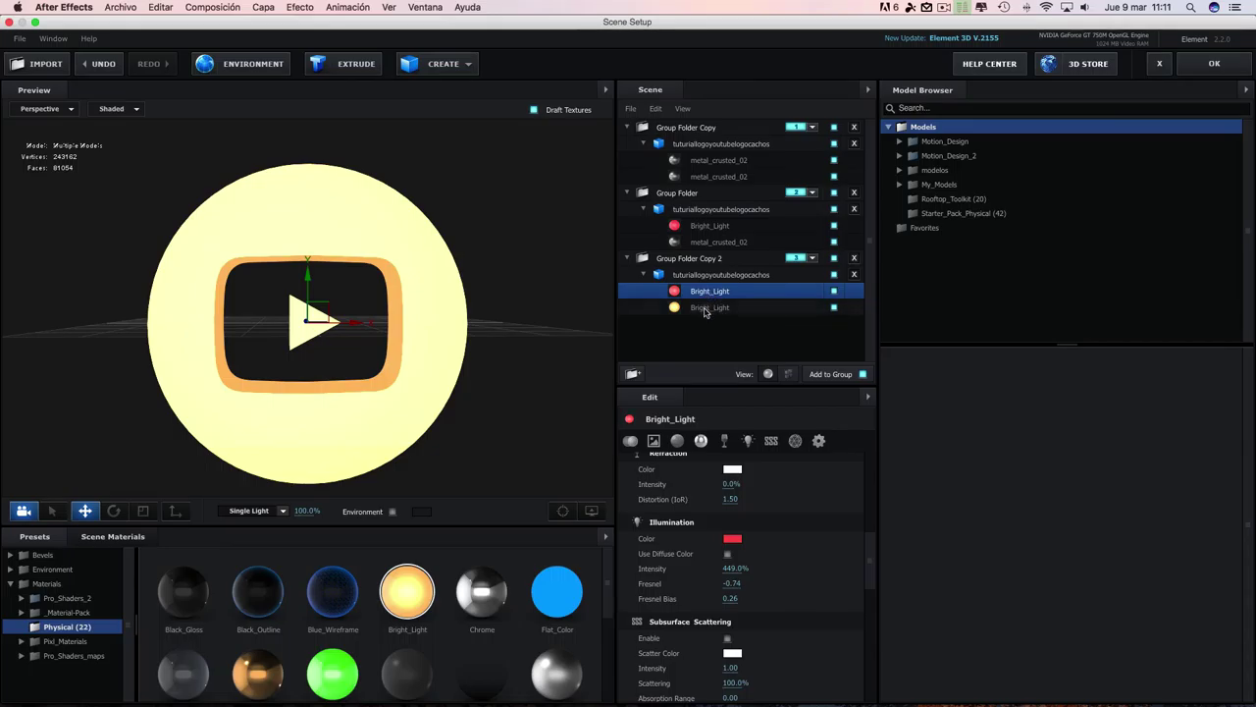
- Give the second Bright_Light material a similar salmon-red illumination colour
left_click(700, 309)
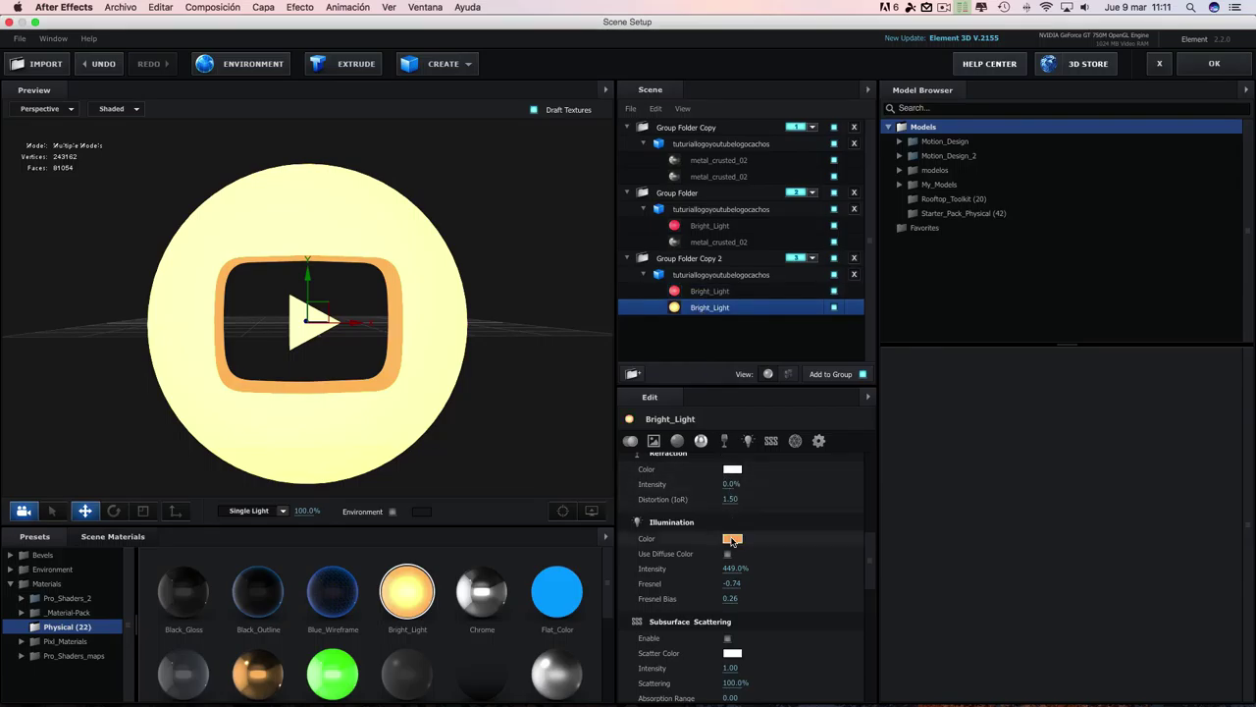
left_click(733, 538)
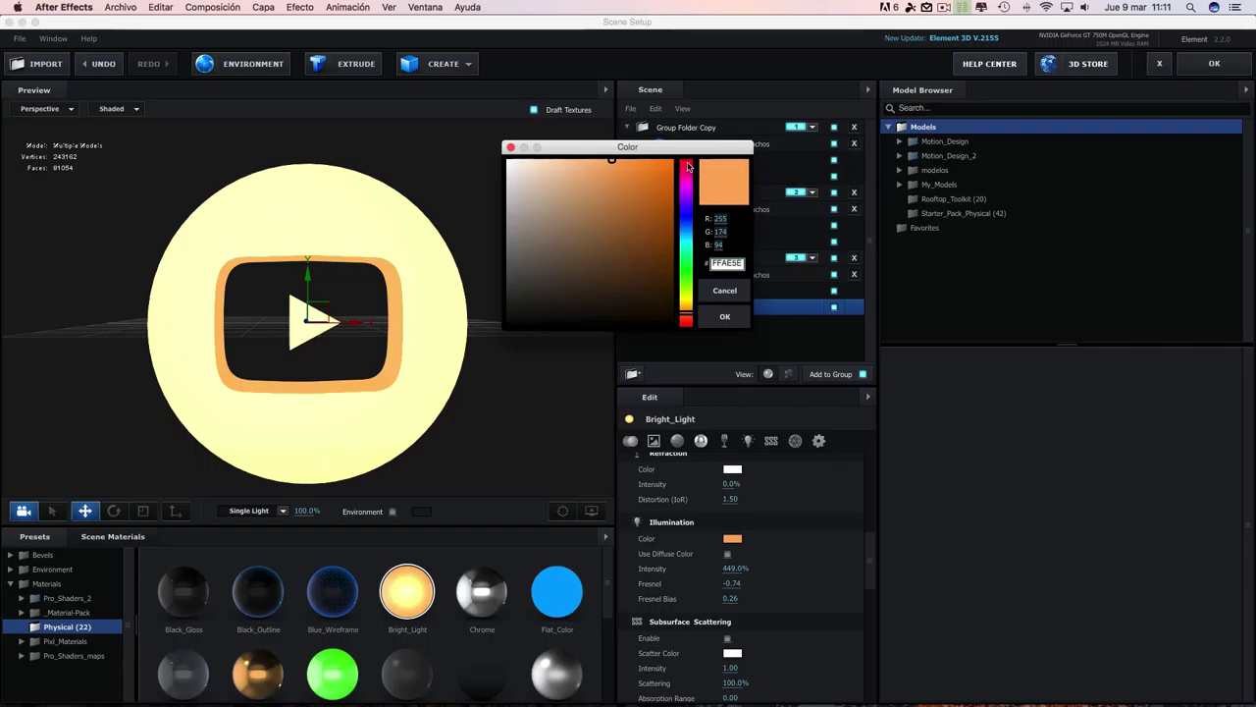
left_click(686, 166)
left_click(674, 159)
left_click_drag(616, 164, 614, 161)
left_click(746, 291)
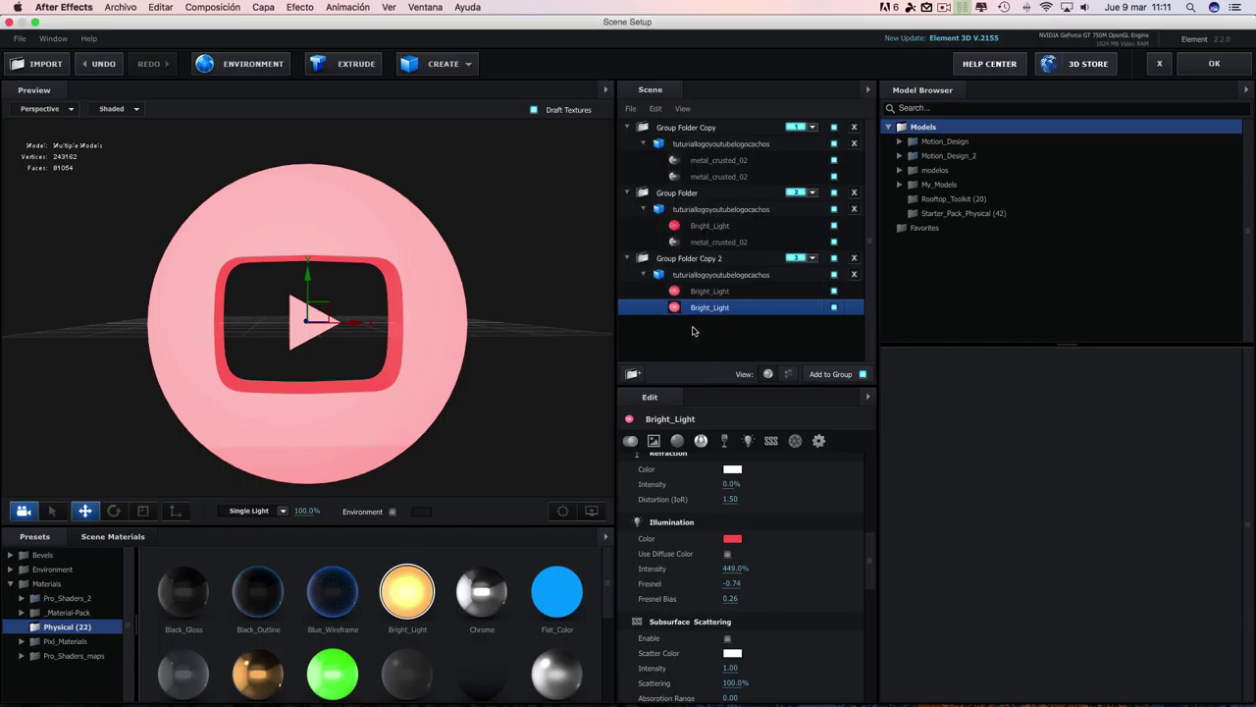
- Toggle the first part's visibility to compare, then lighten its glow to FB6969 and apply
left_click(833, 292)
left_click(834, 291)
left_click(834, 292)
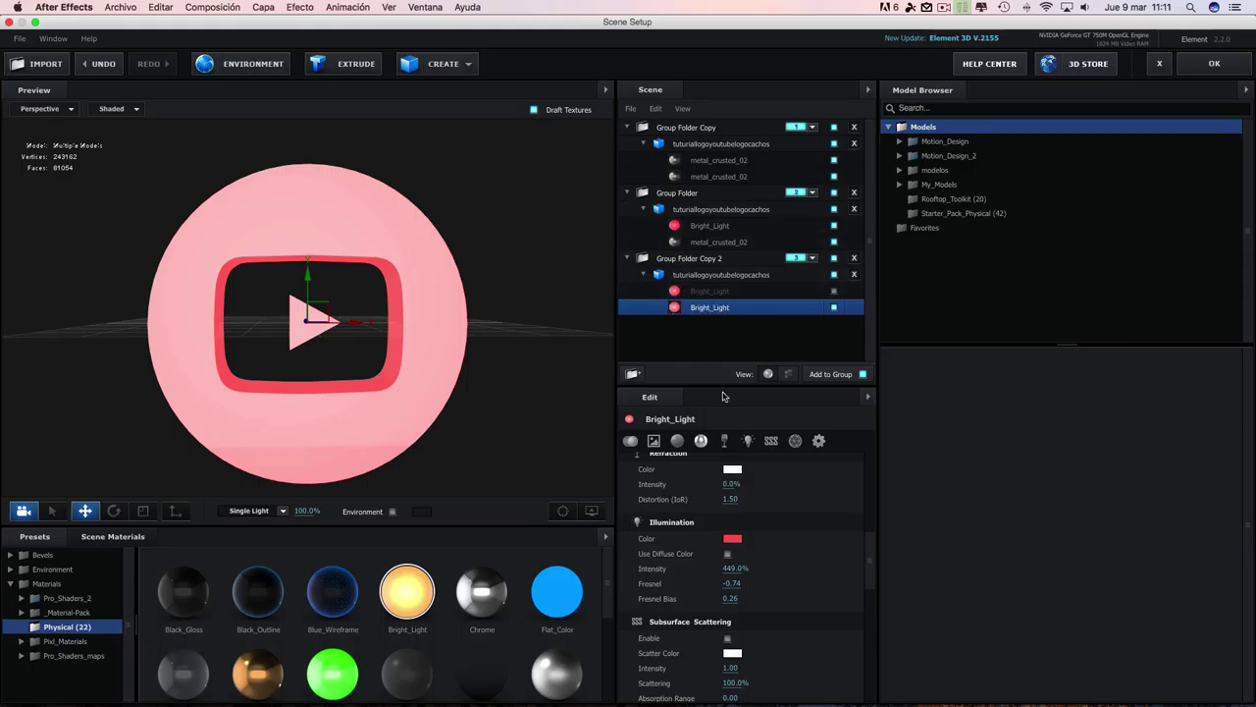
left_click(734, 538)
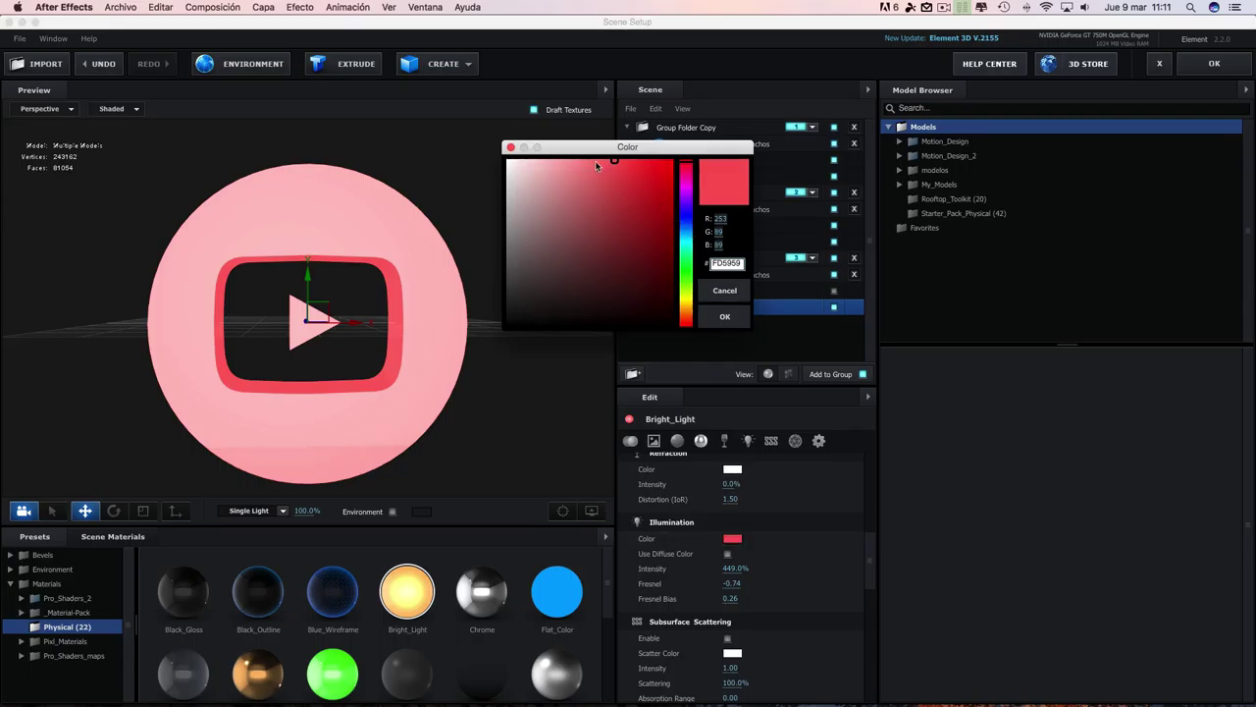
left_click(602, 160)
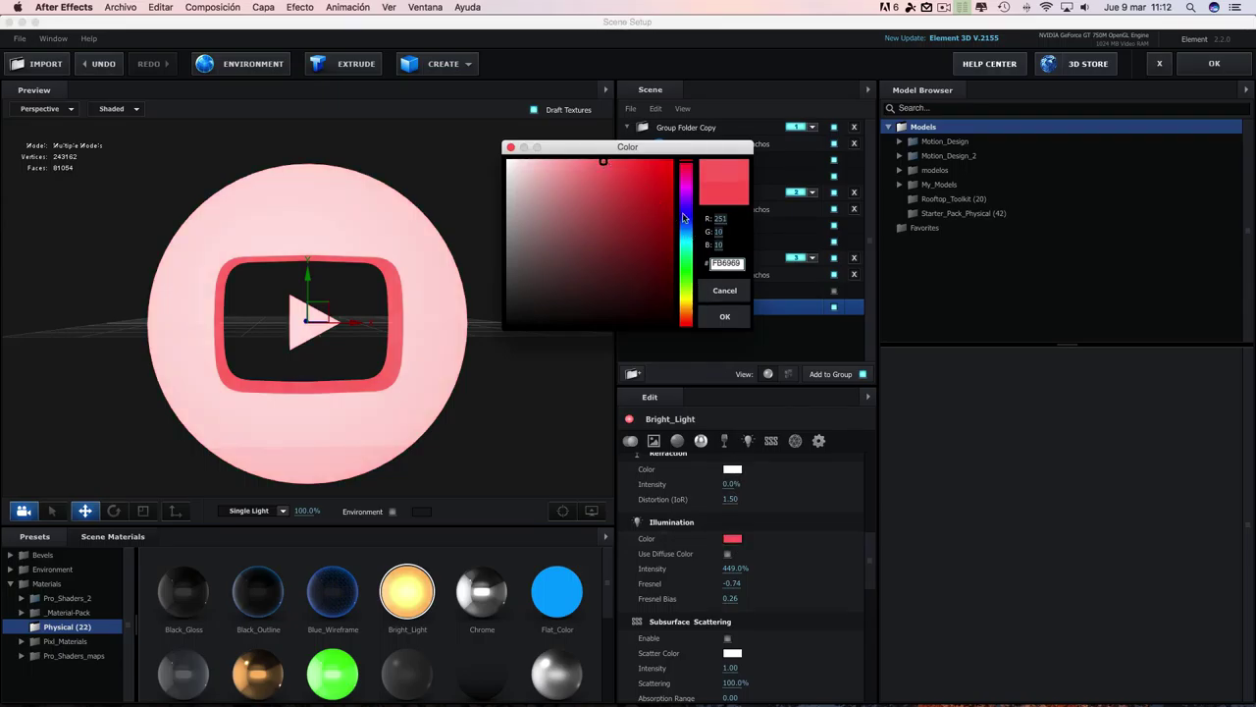
left_click(724, 316)
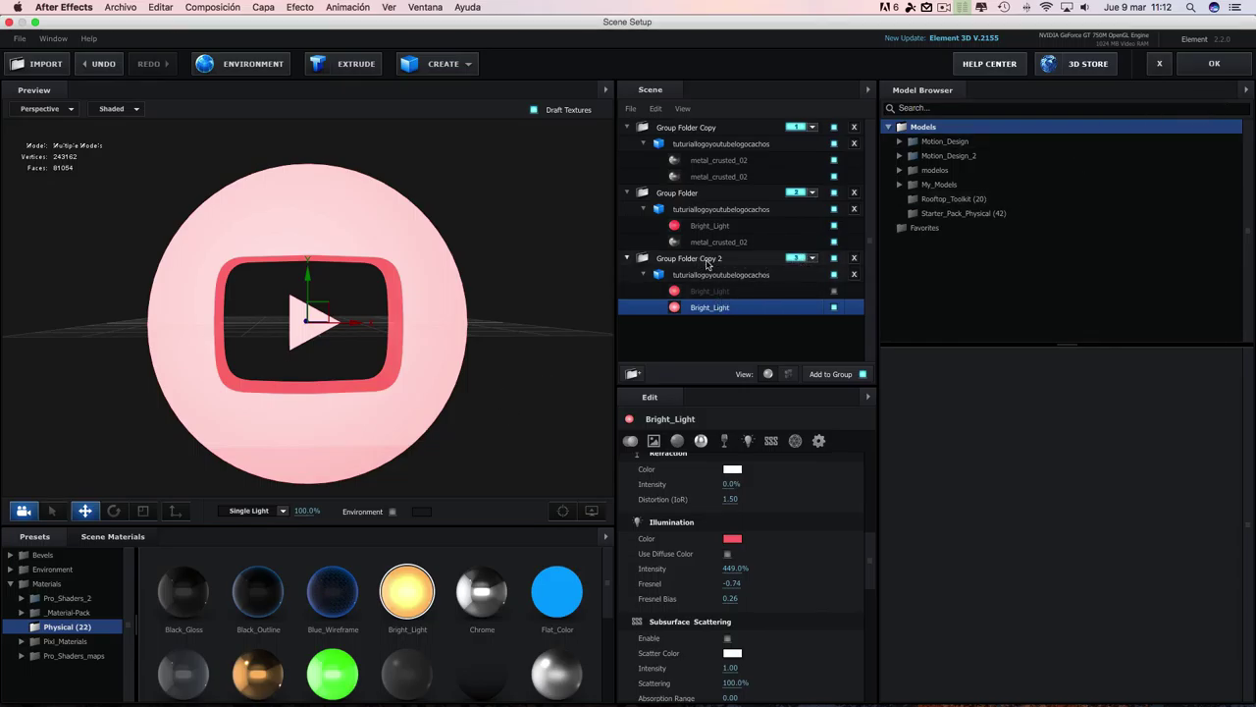
left_click(1214, 63)
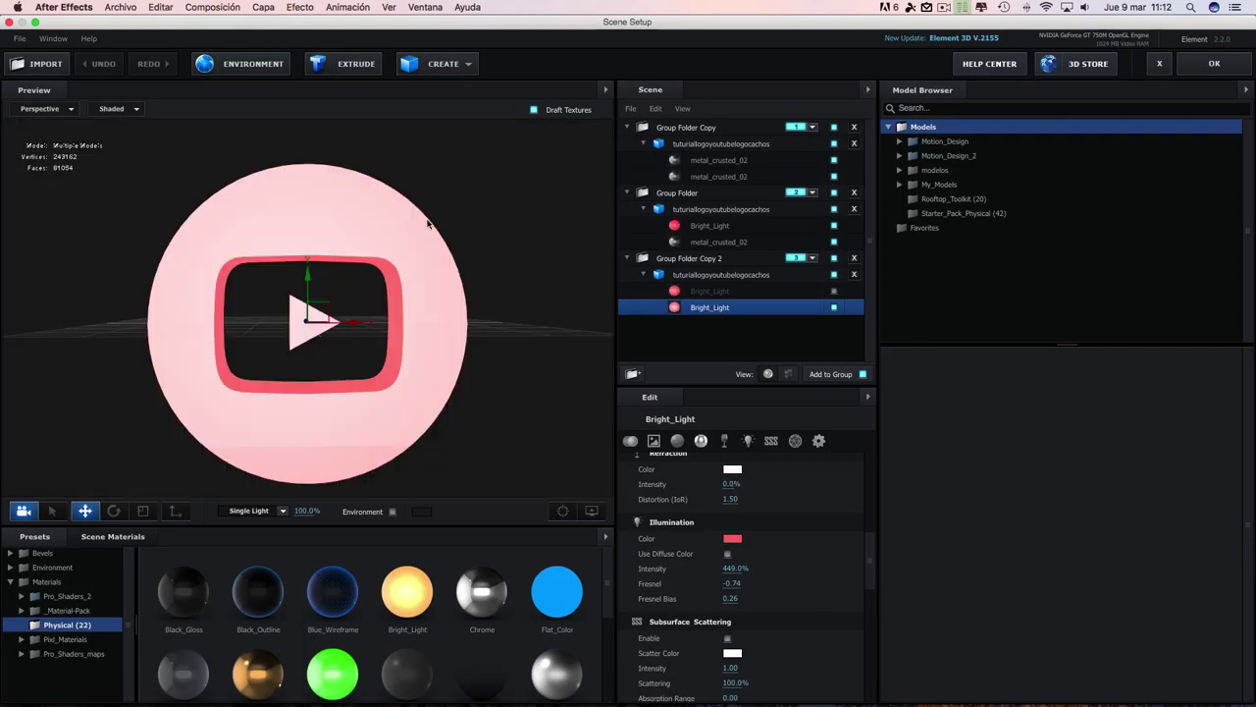
- Scale Group Folder Copy 2's logo model to 29.5% and orbit the camera to a side view
left_click(701, 261)
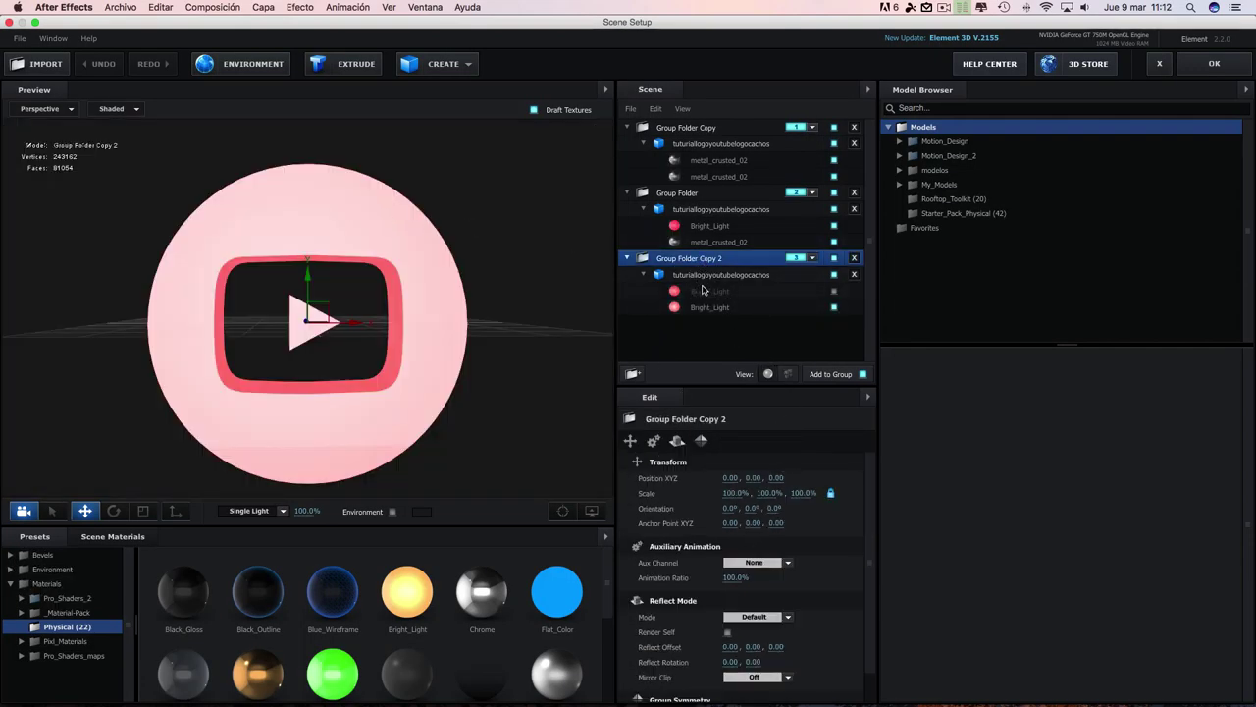
left_click(705, 277)
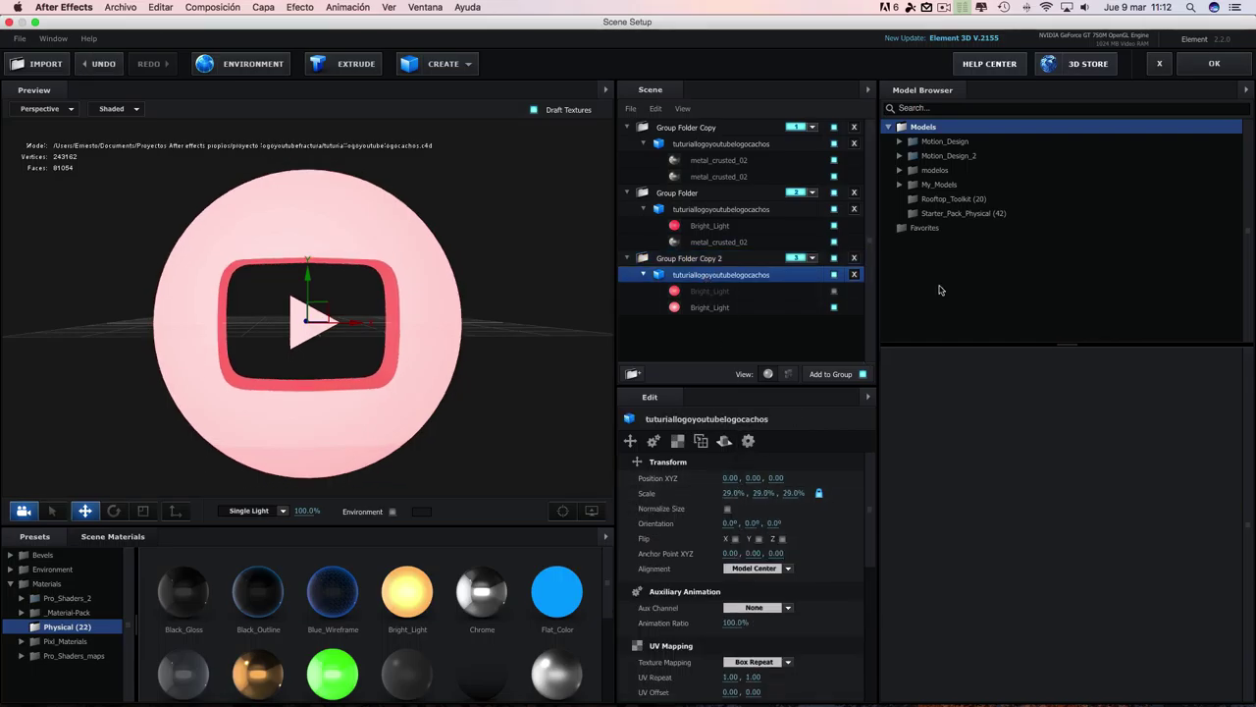
left_click(1215, 64)
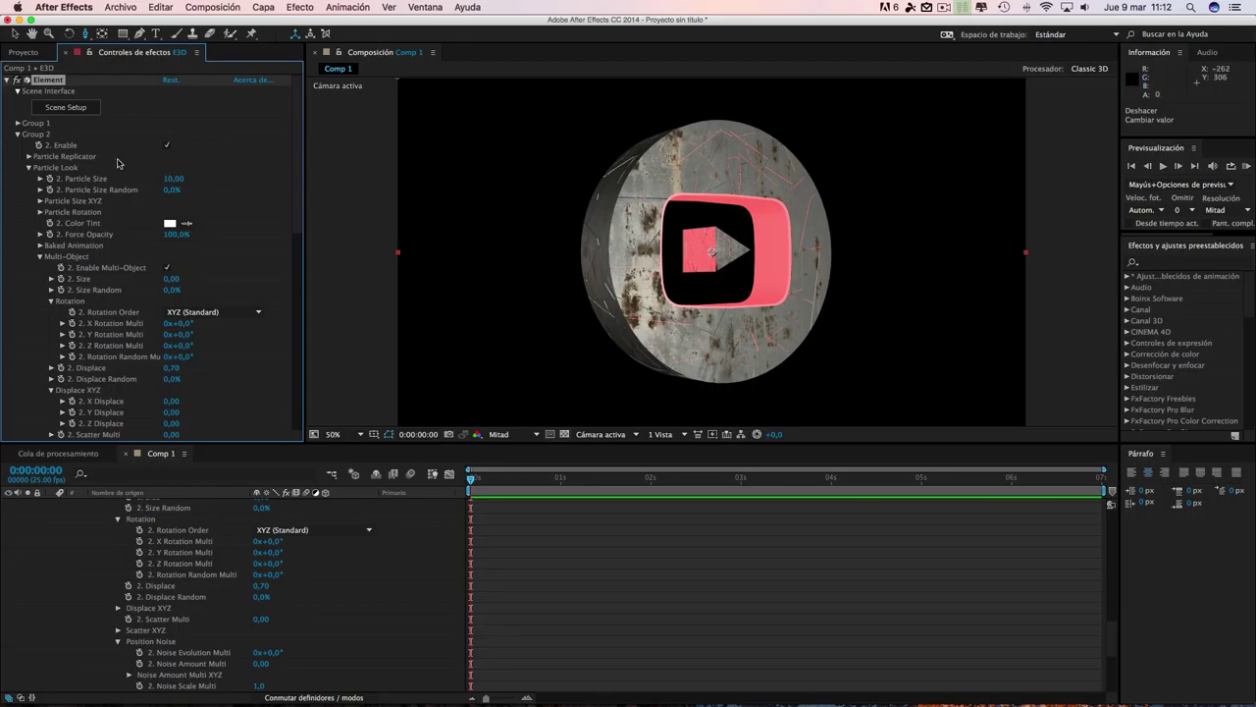
left_click(61, 102)
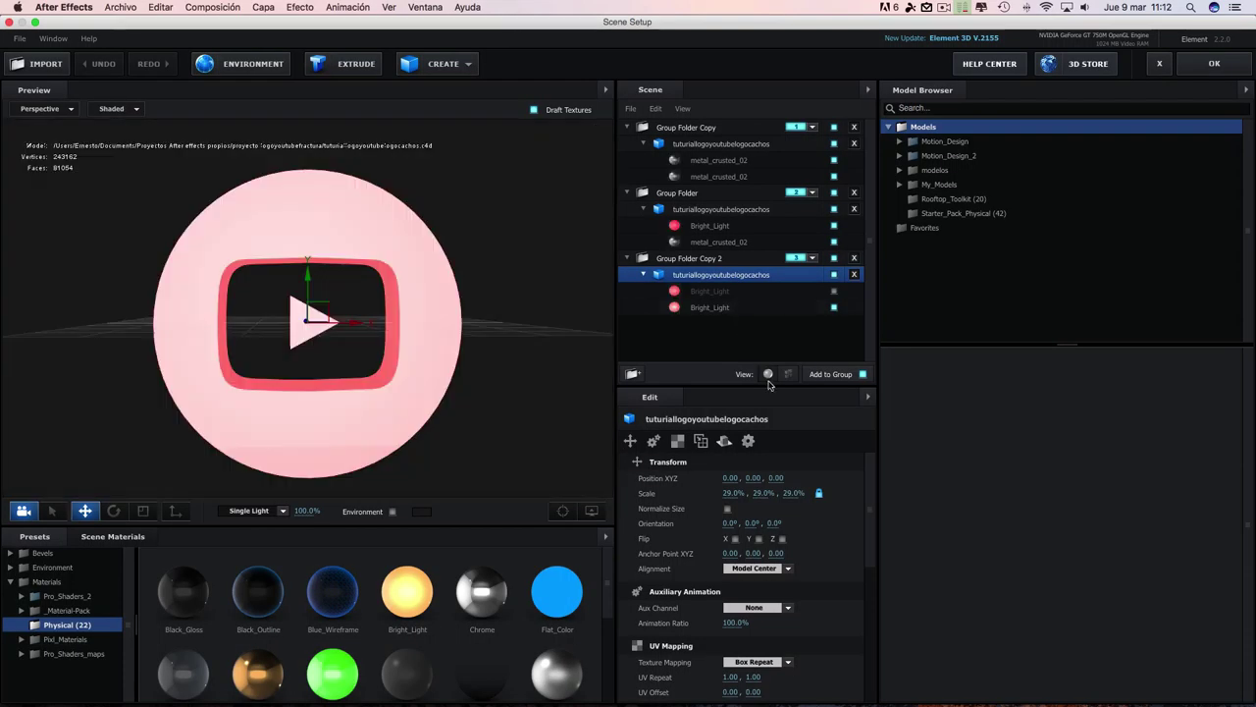
left_click(732, 493)
type("29.5")
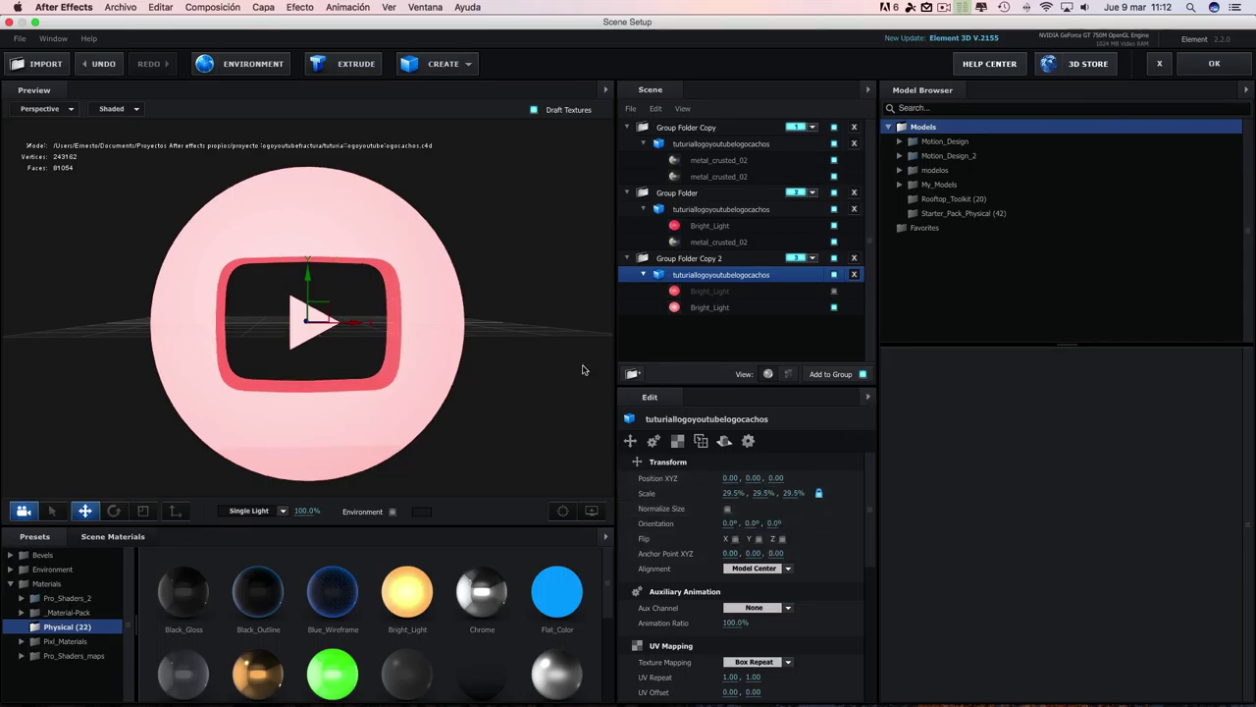
left_click(1214, 62)
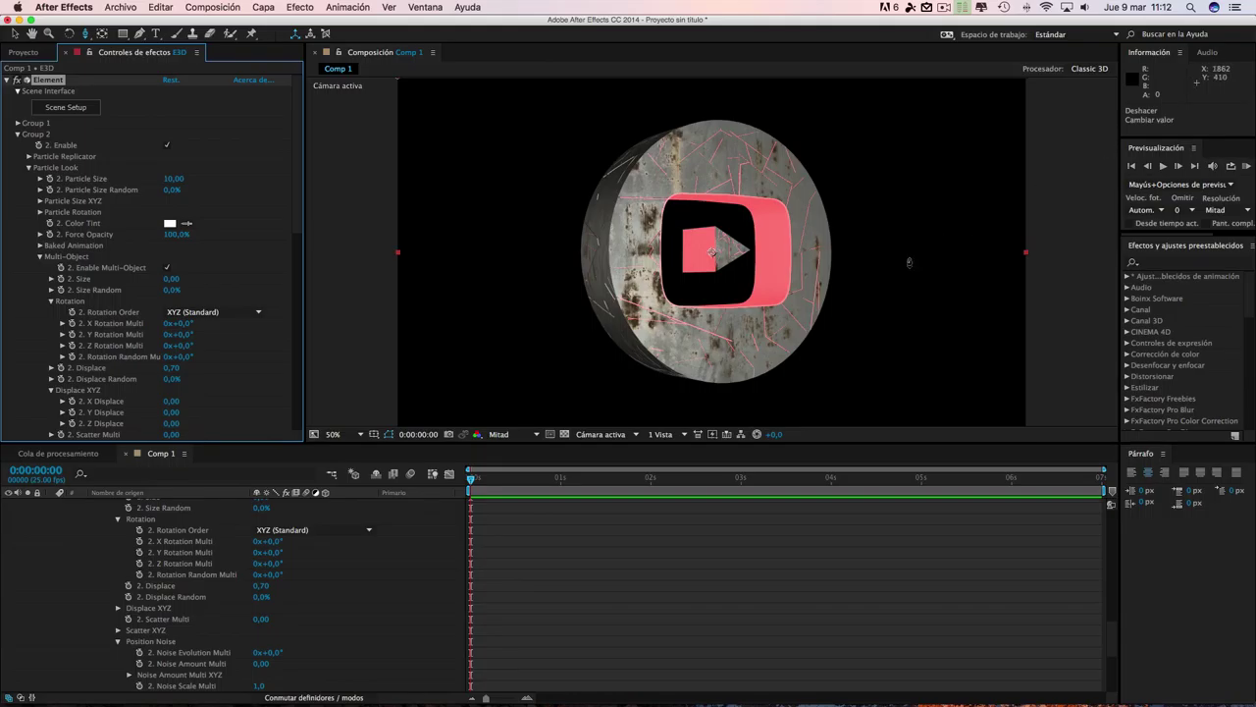
left_click(85, 34)
left_click_drag(780, 272, 697, 274)
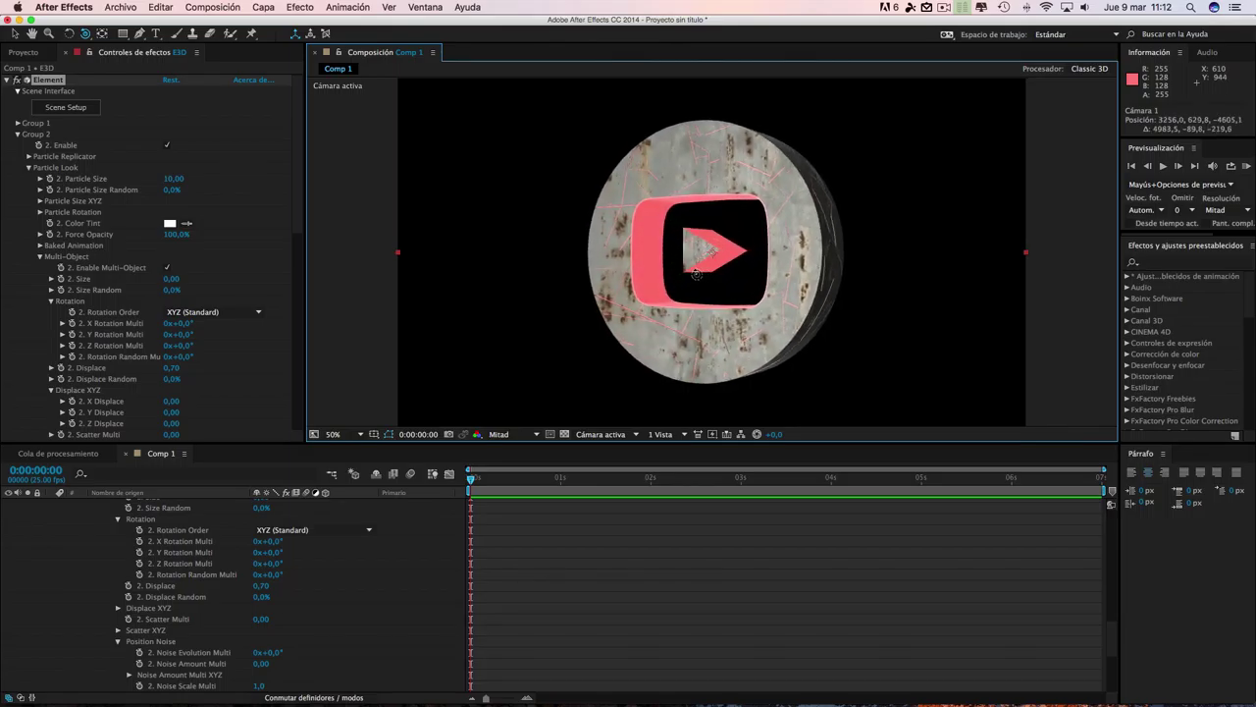
- Set the Group Folder Copy 2 model's scale back to 29%
left_click(80, 108)
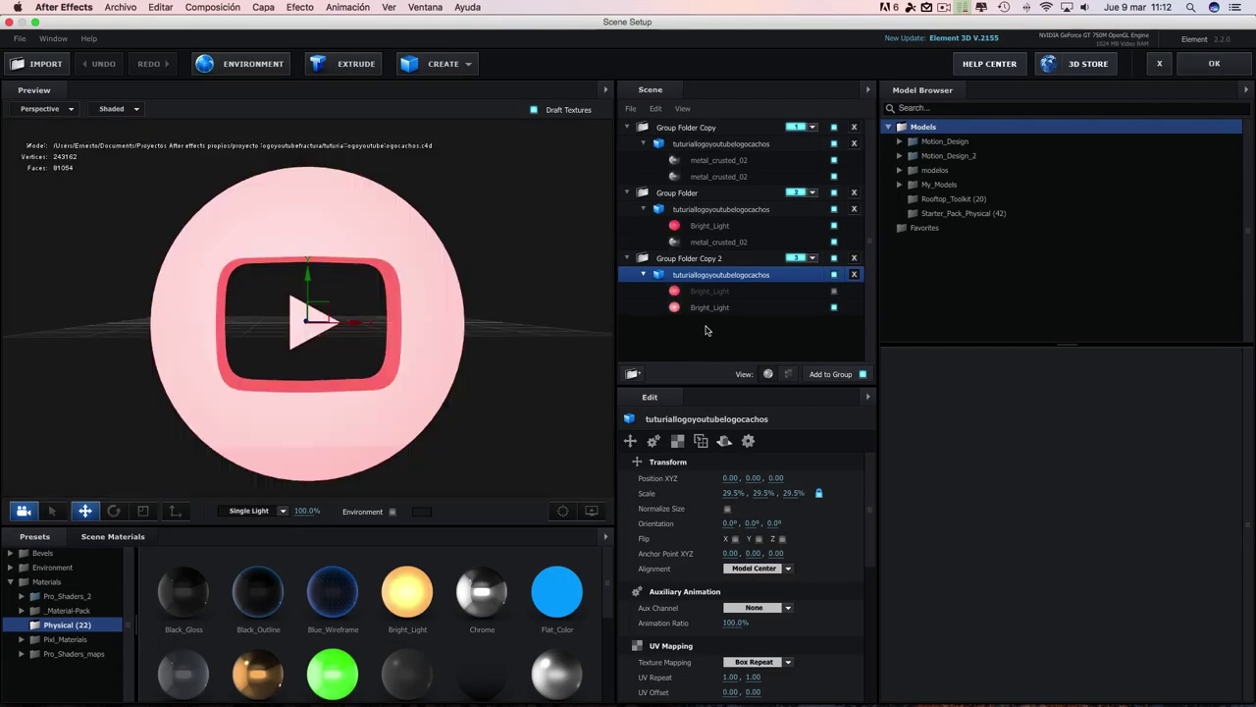
left_click(734, 493)
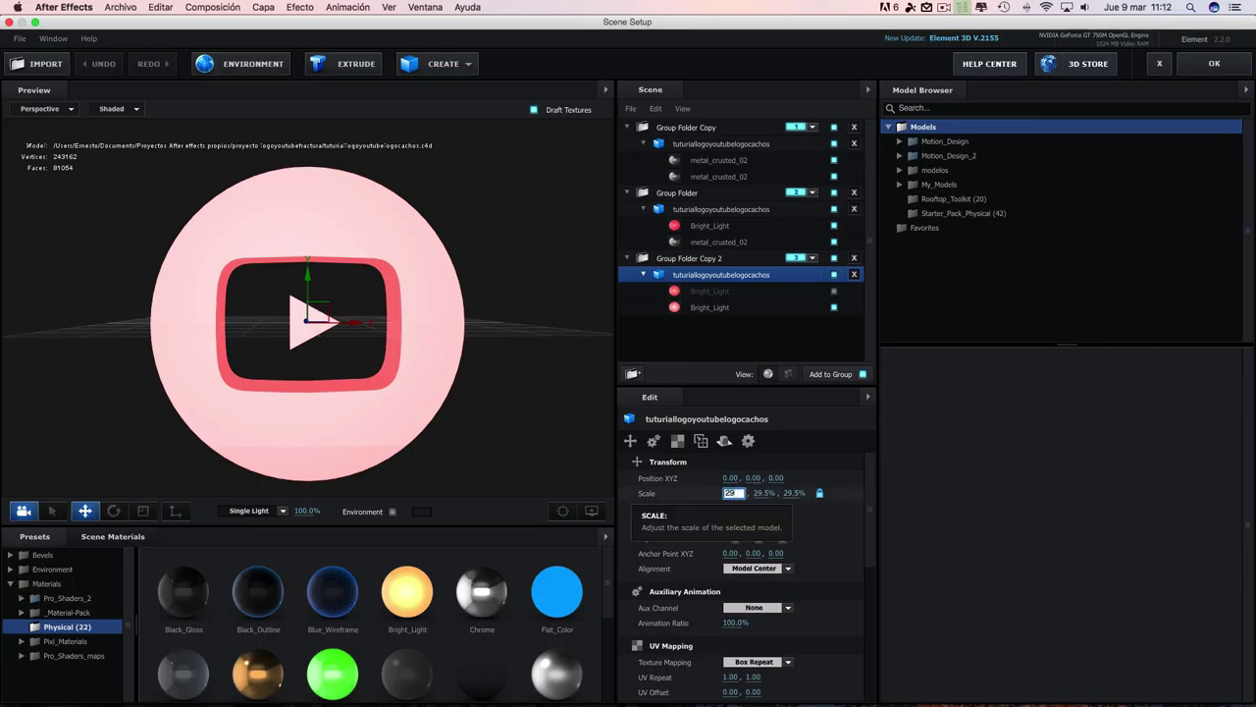
type("29")
key("Return")
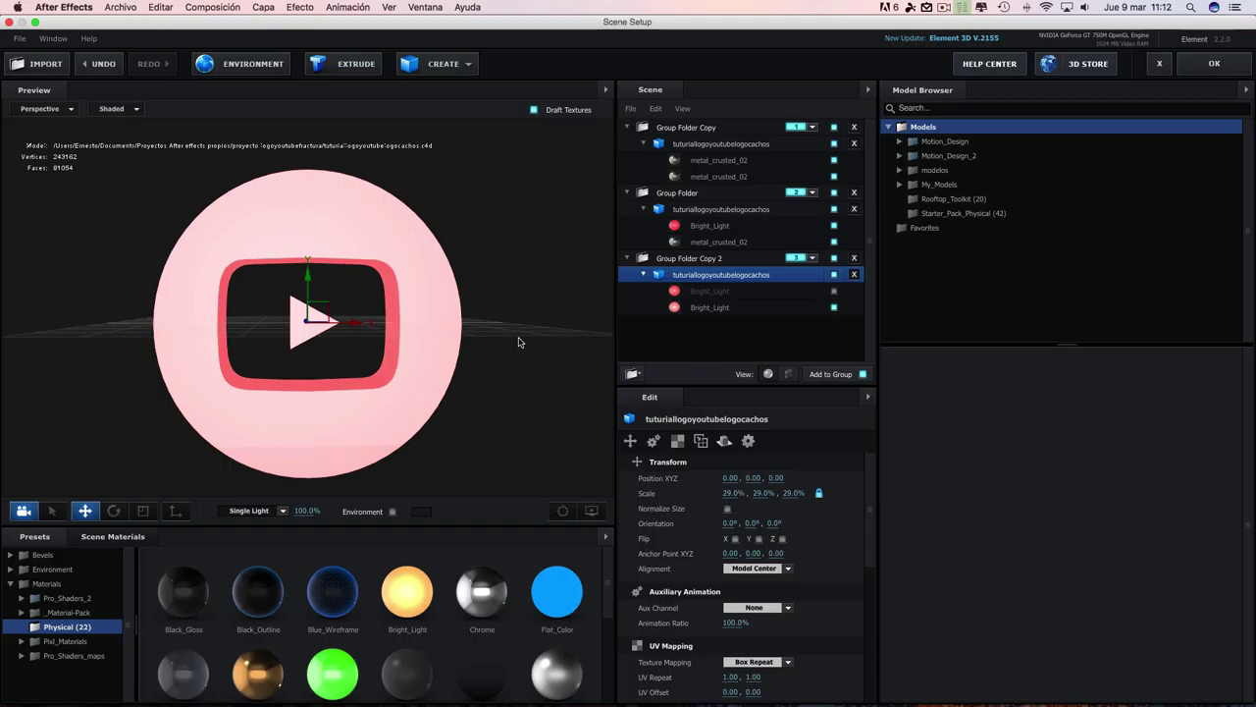
left_click(701, 263)
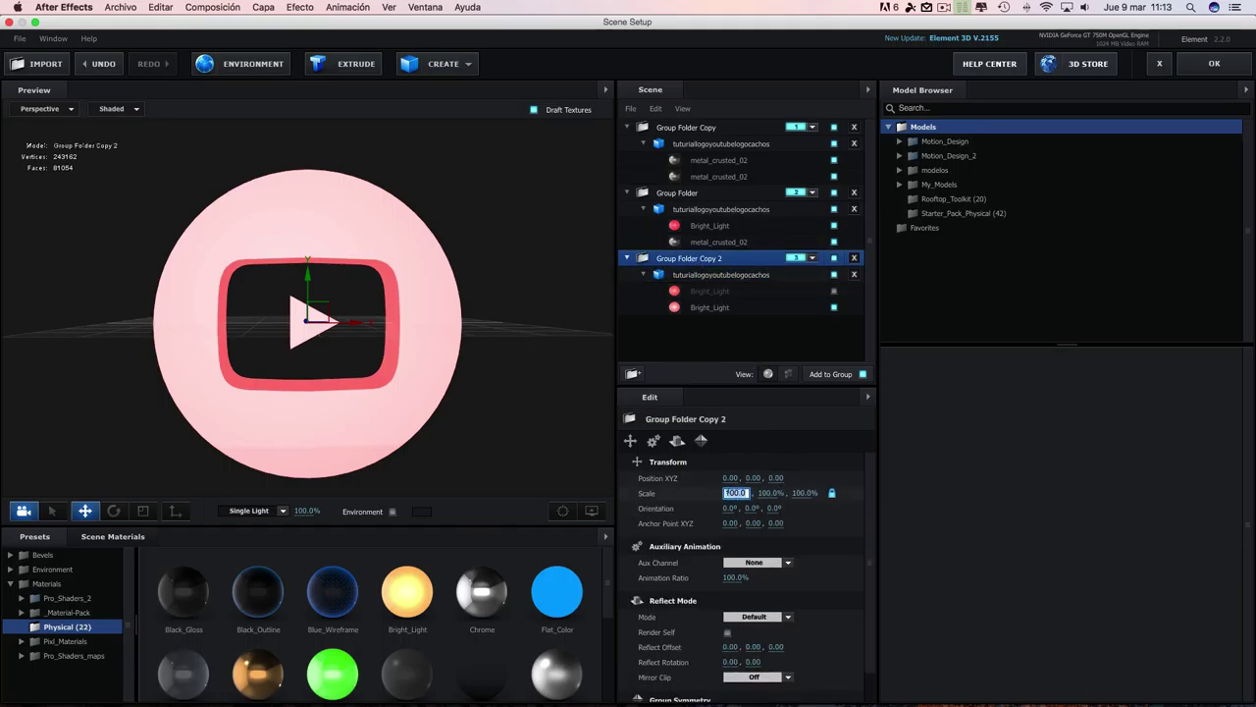
- Try Group Folder Copy 2 scales of 99% and then 98% in Element 3D Scene Setup
type("99")
key("Return")
left_click(1215, 63)
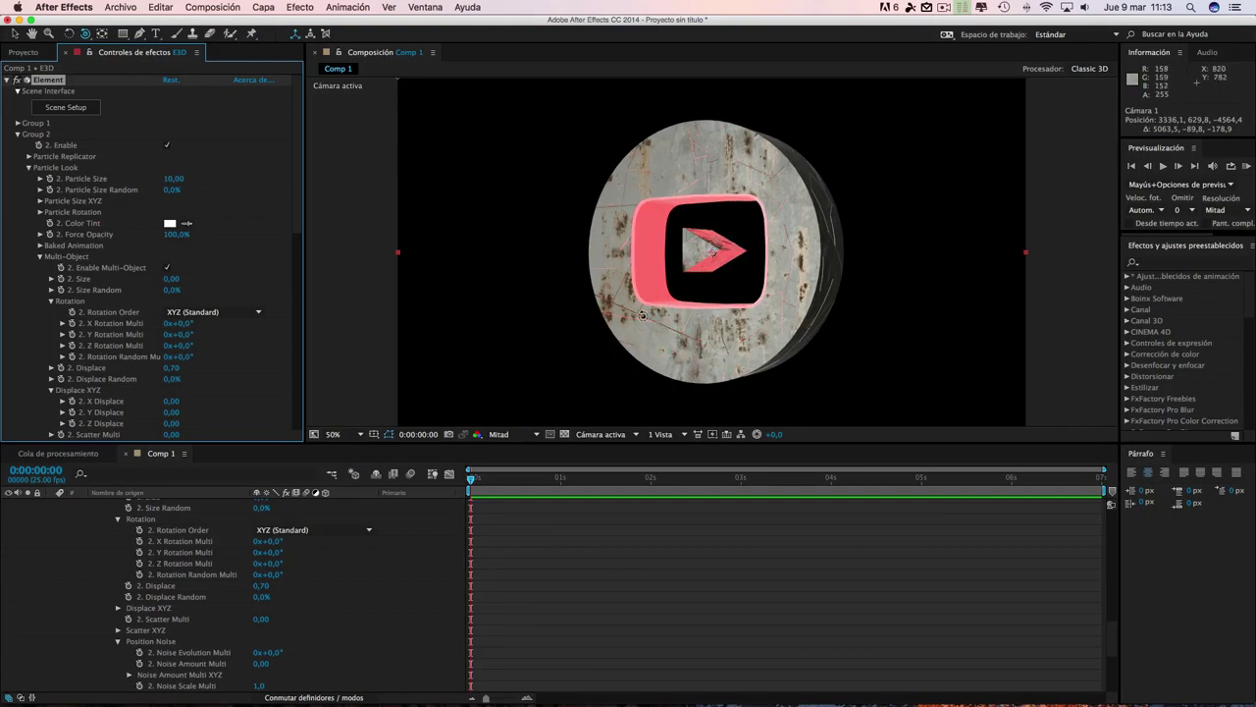
left_click(79, 108)
left_click(733, 493)
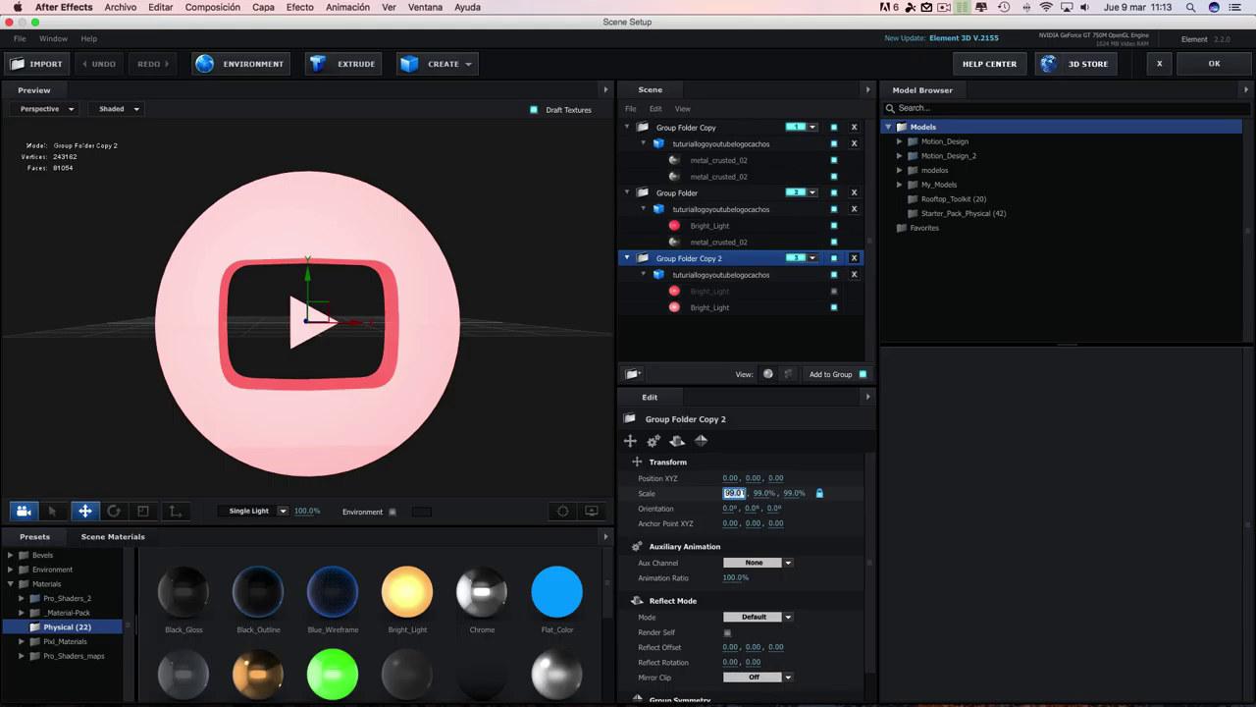
type("98")
key("Return")
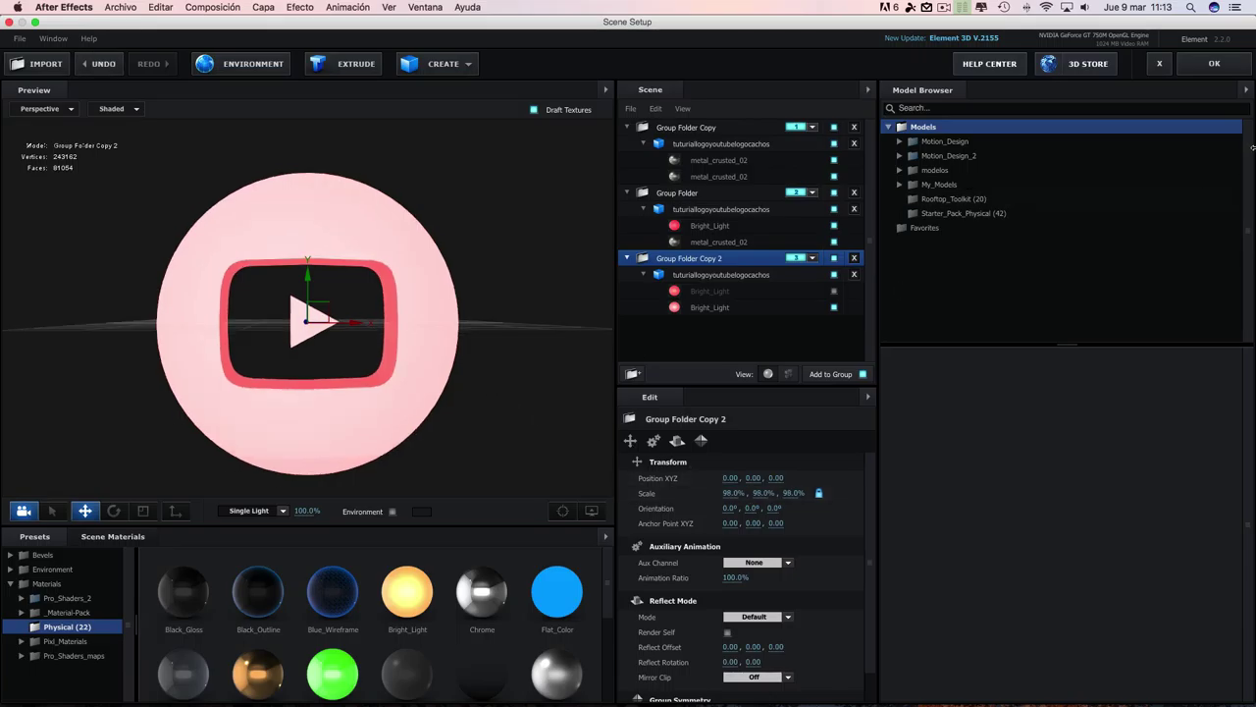
left_click(1214, 63)
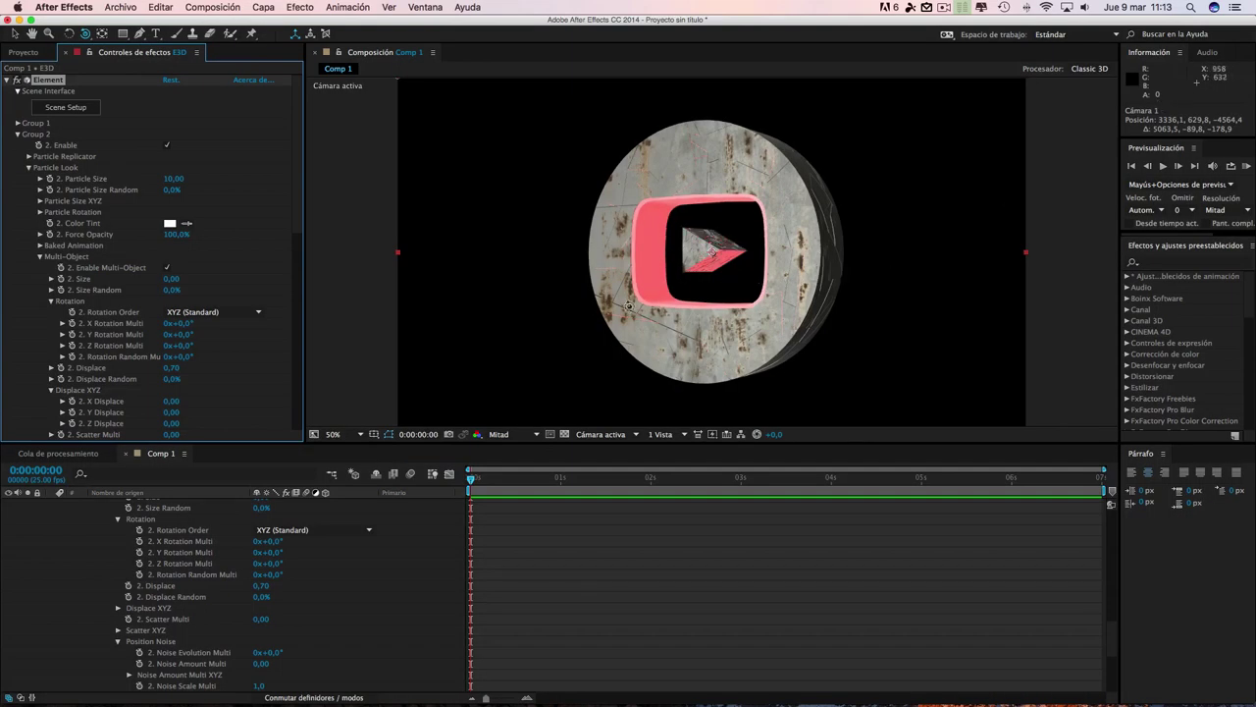
- Settle the group scale at 97.5% and dolly the camera closer with Track Z
left_click(65, 108)
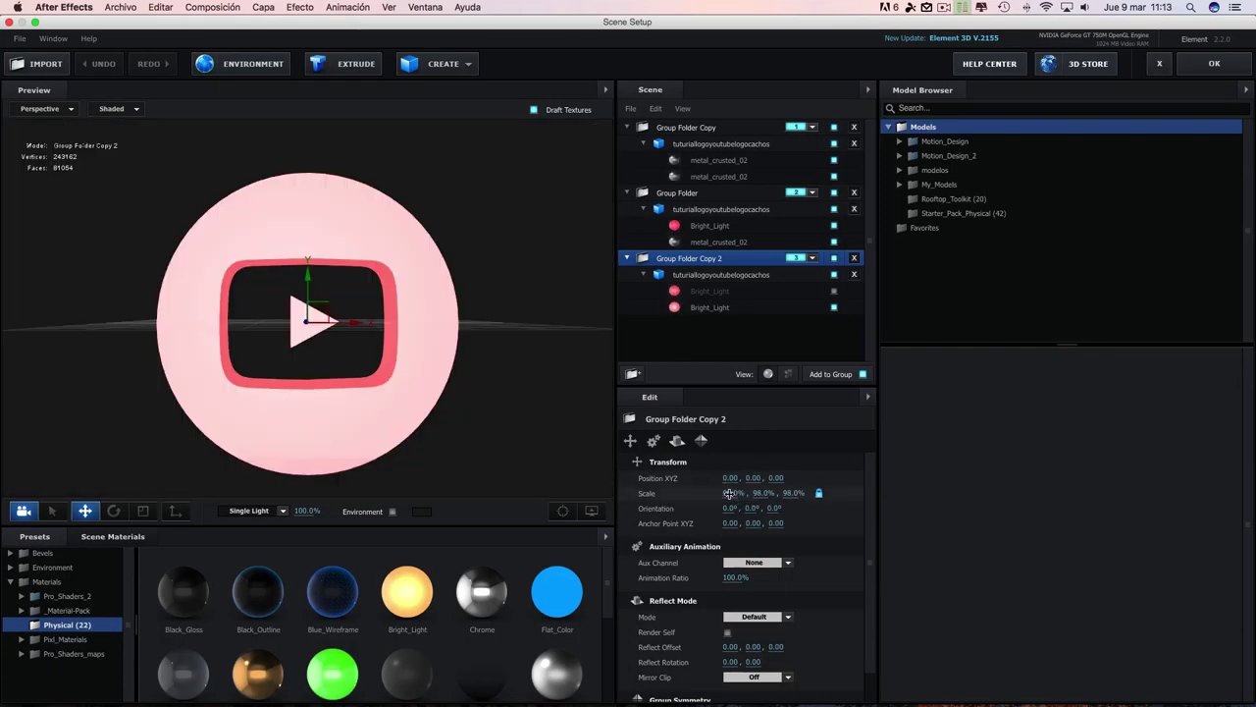
left_click_drag(729, 492, 731, 493)
left_click(730, 493)
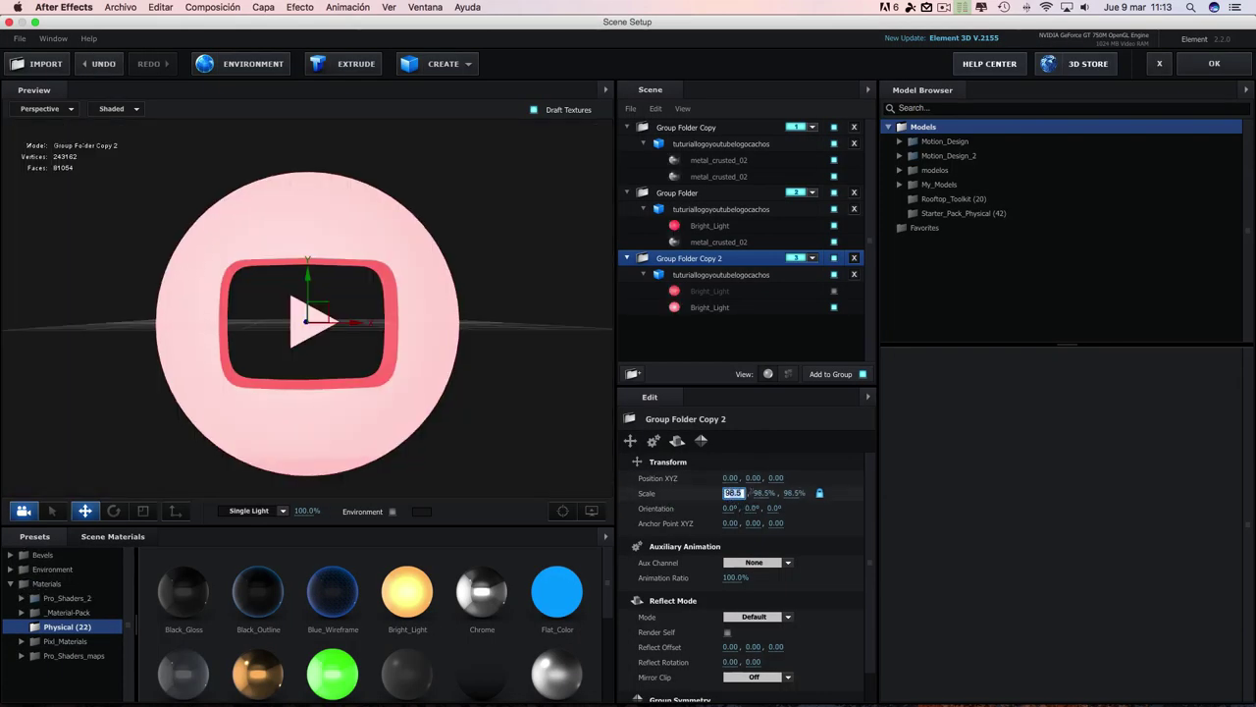
type("97")
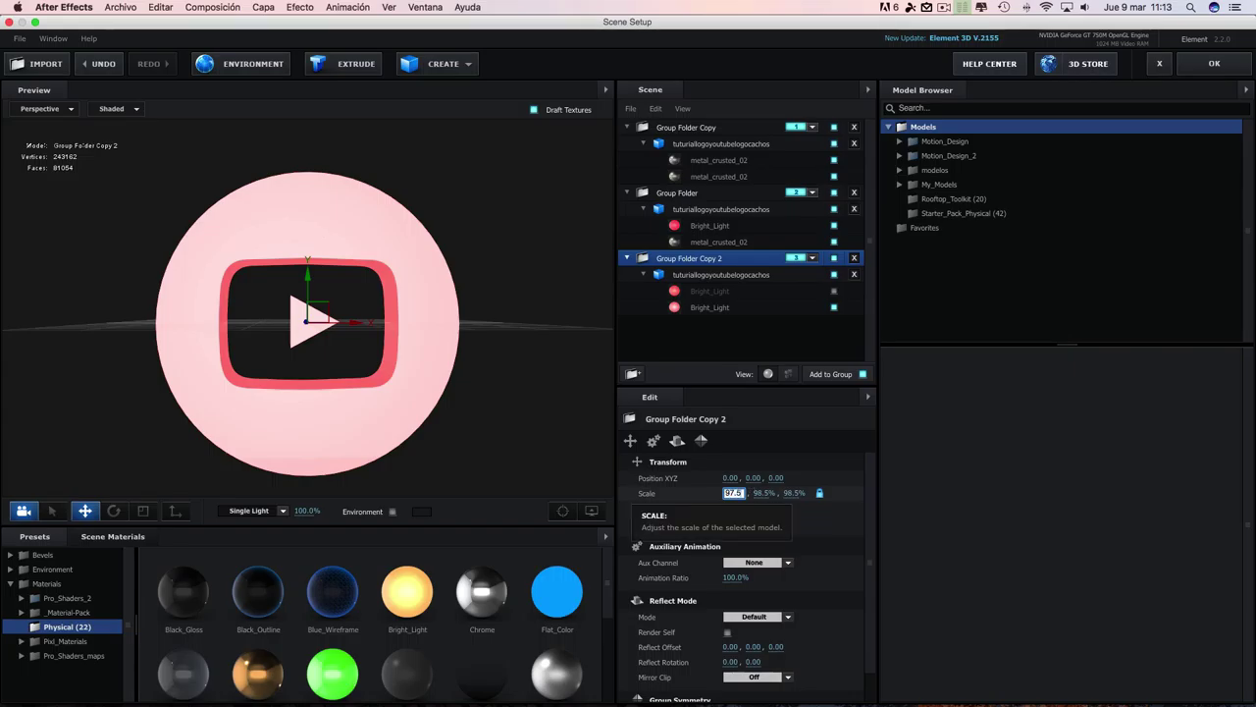
key("Return")
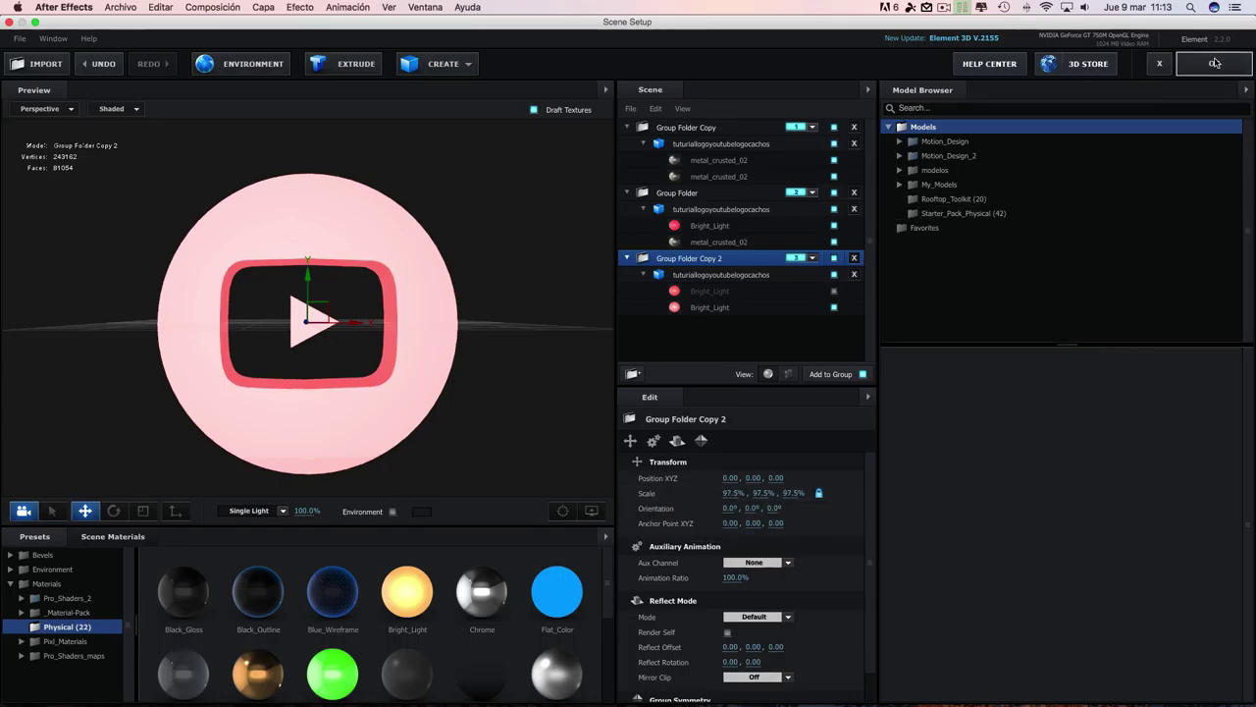
left_click(1214, 63)
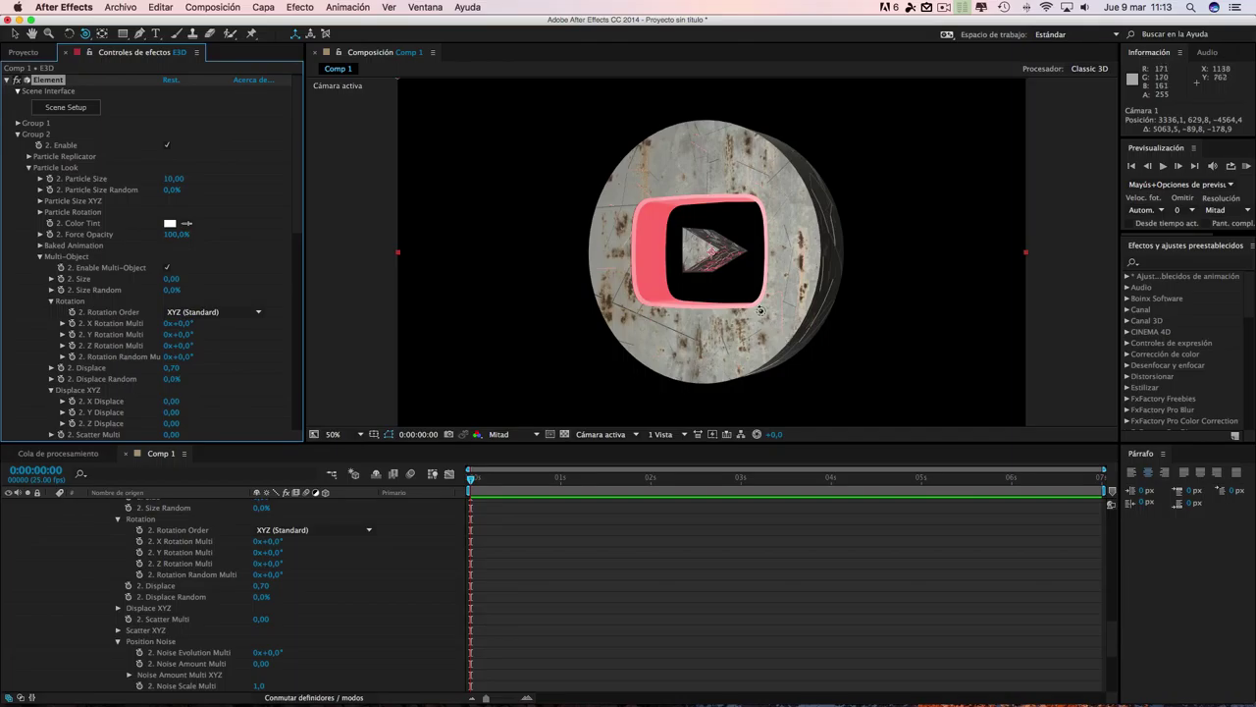
left_click_drag(85, 33, 130, 77)
left_click_drag(709, 157, 754, 202)
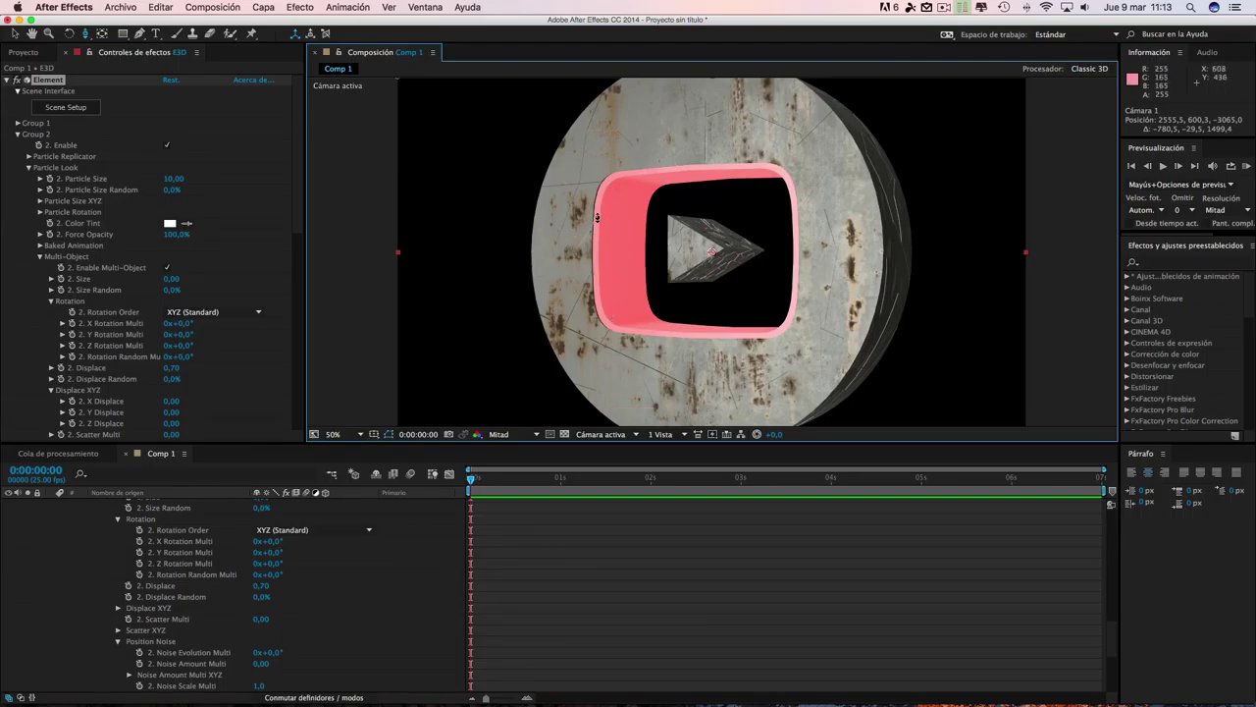
- Scale Group Folder Copy 2 to 95% in Element 3D Scene Setup, then view the ring front-on
left_click(61, 107)
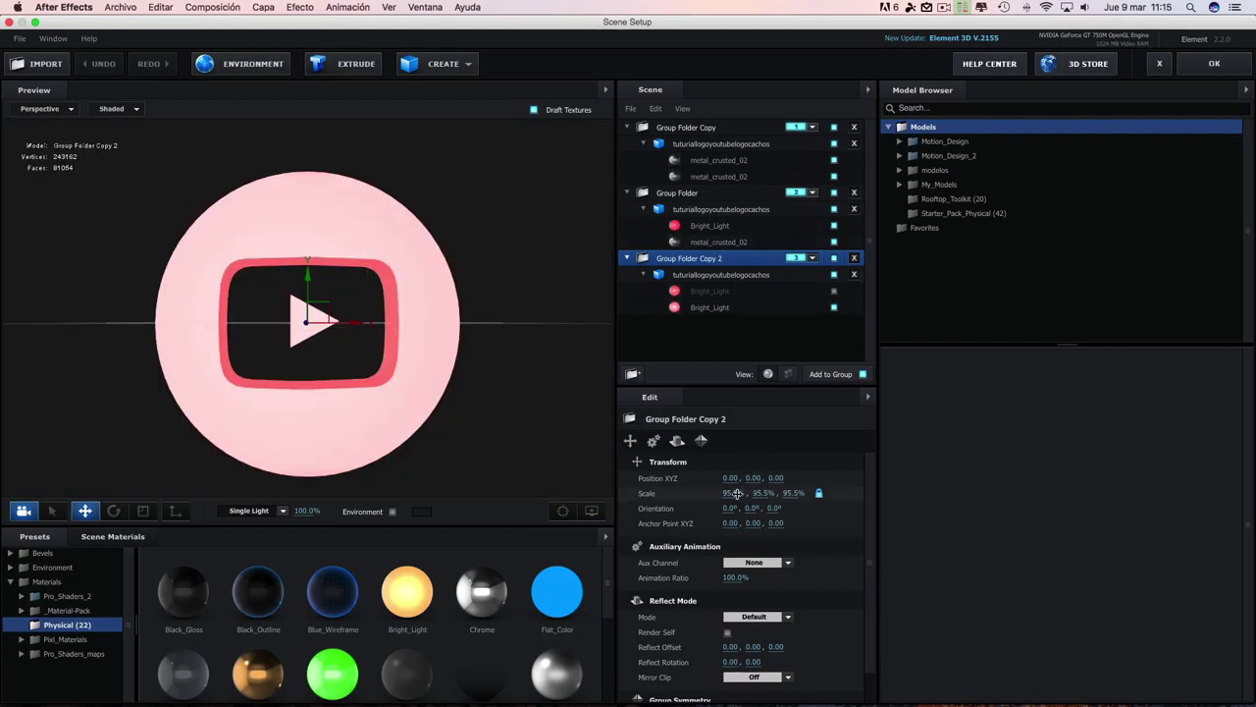
left_click(737, 493)
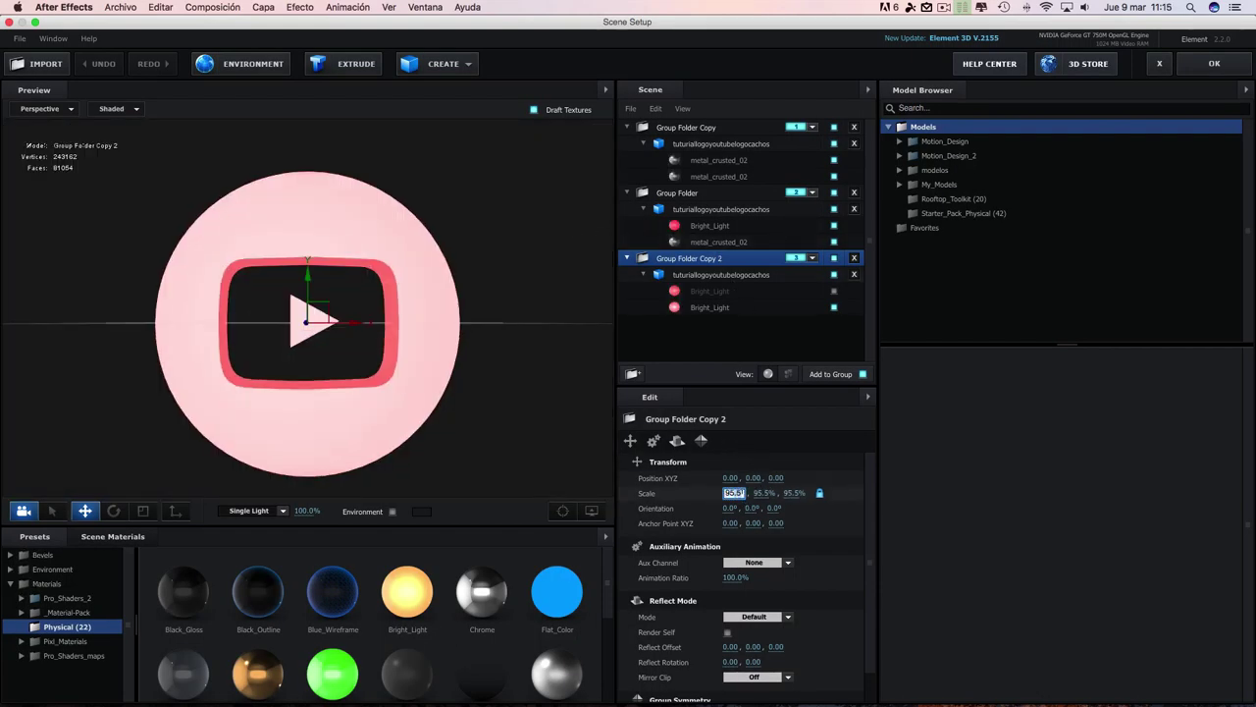
key("Return")
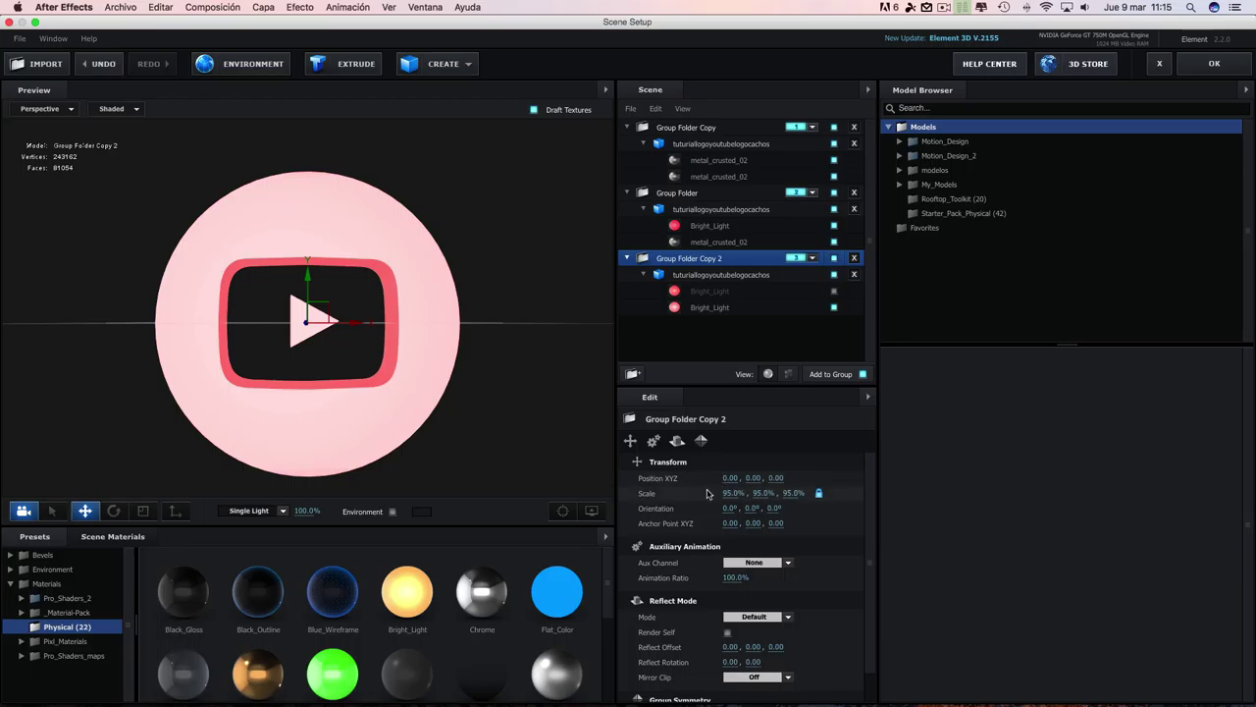
left_click(1224, 65)
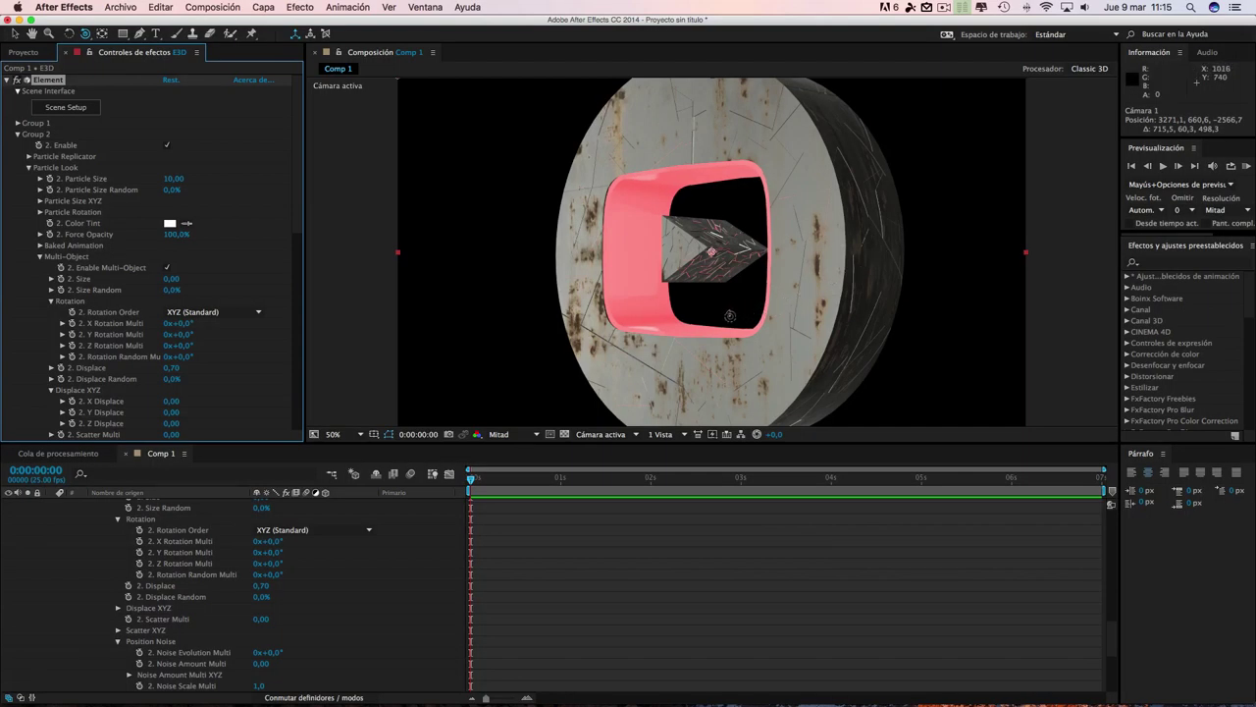
mouse_move(743, 294)
left_mouse_down()
mouse_move(840, 298)
mouse_move(734, 295)
mouse_move(756, 294)
left_mouse_up()
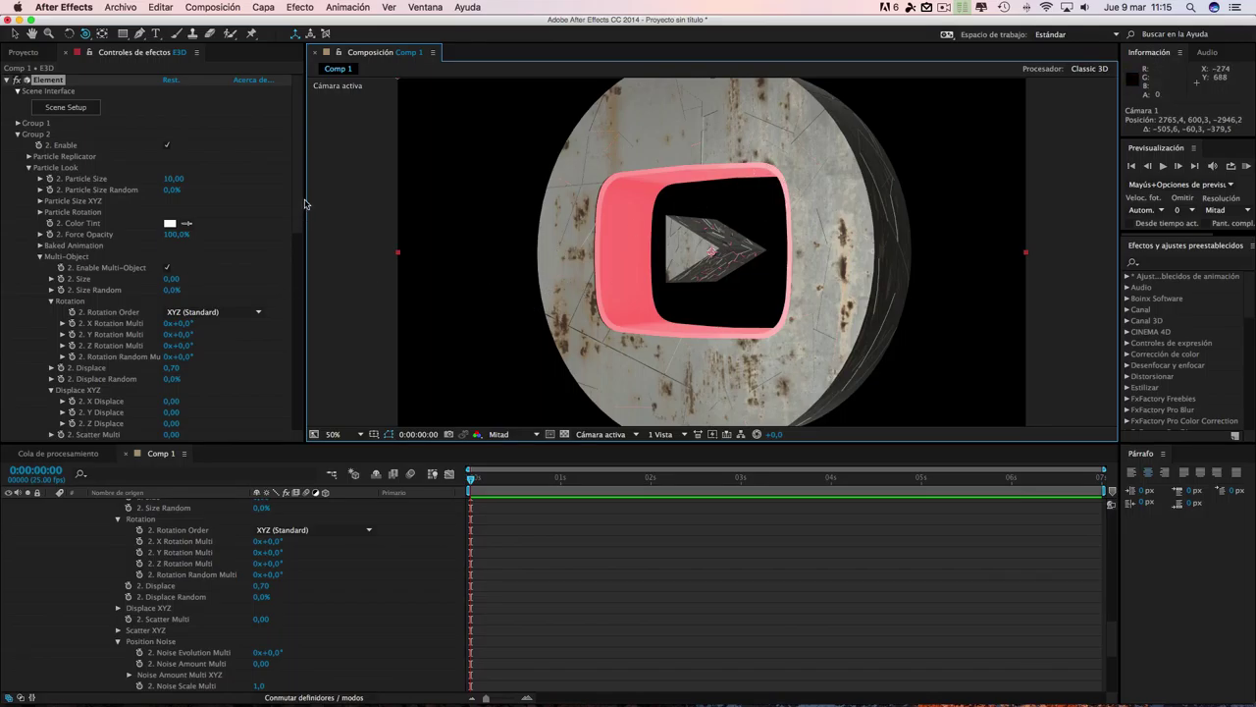
- Raise the Element 3D Animation Engine's Animation amount to 3%
scroll(296, 186, "down", 10)
scroll(297, 186, "up", 10)
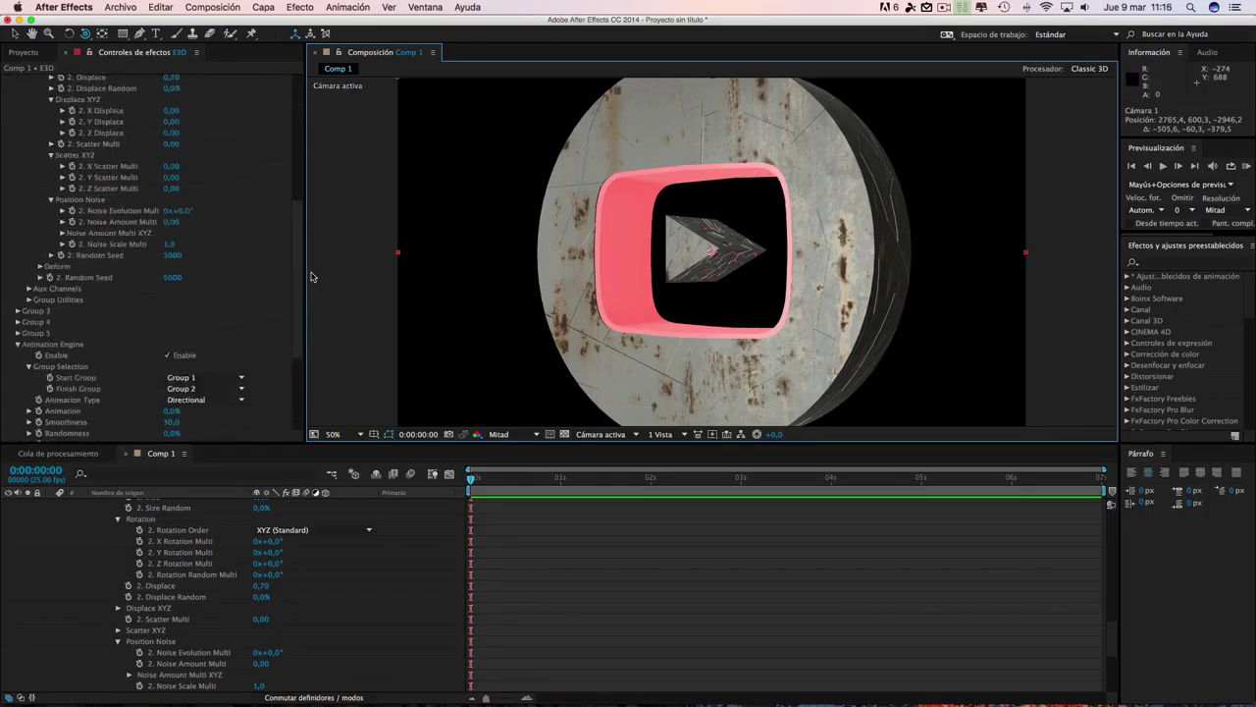
scroll(180, 319, "down", 15)
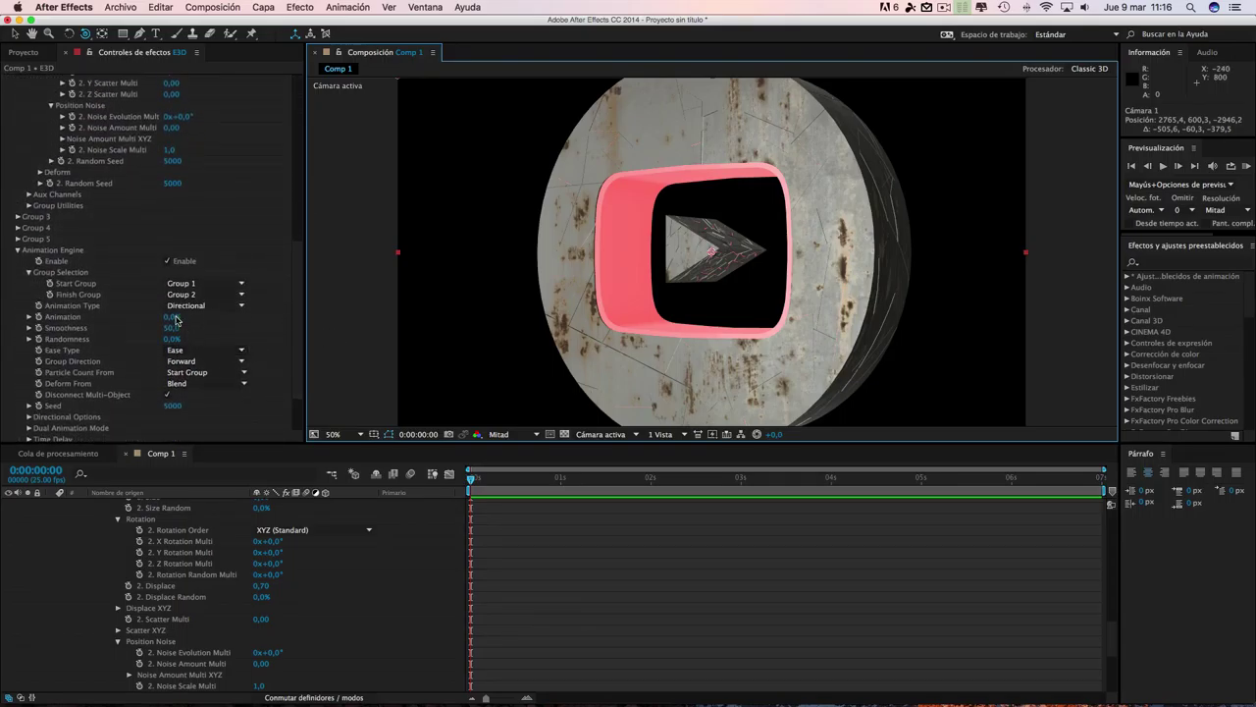
mouse_move(169, 320)
left_mouse_down()
mouse_move(242, 316)
mouse_move(157, 319)
left_mouse_up()
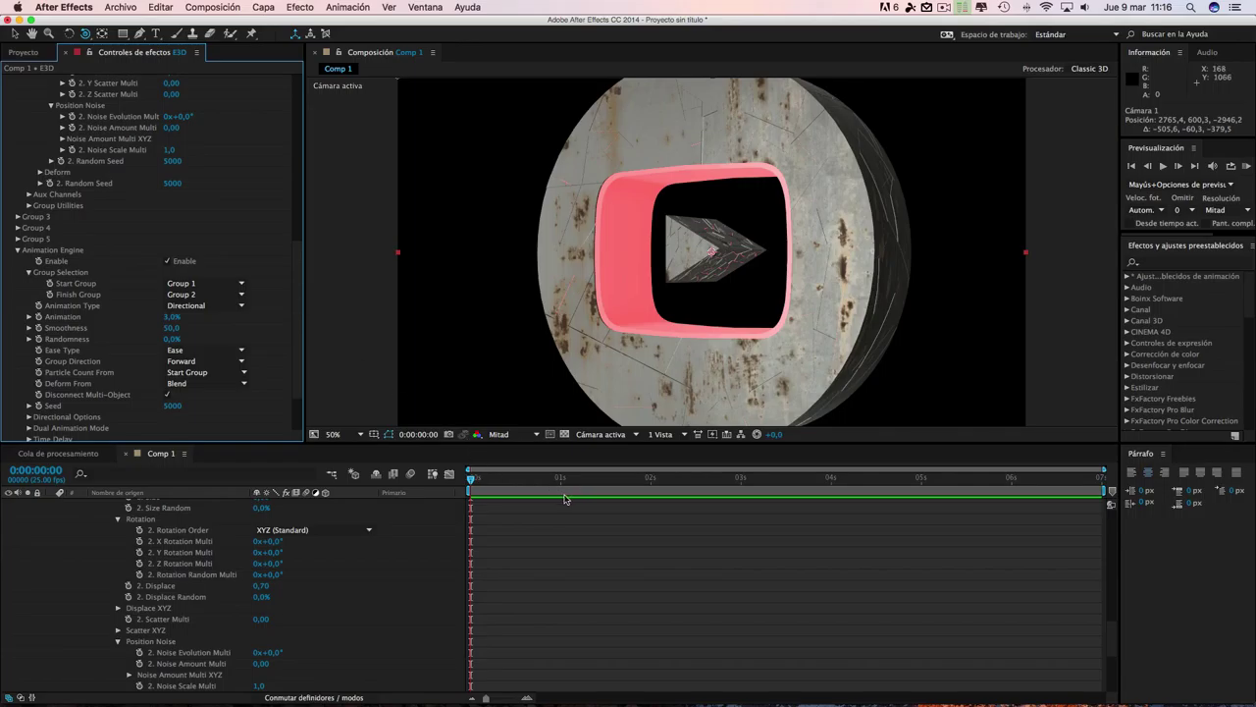
- Move the current time to about 2 seconds and reopen Scene Setup
left_click(486, 699)
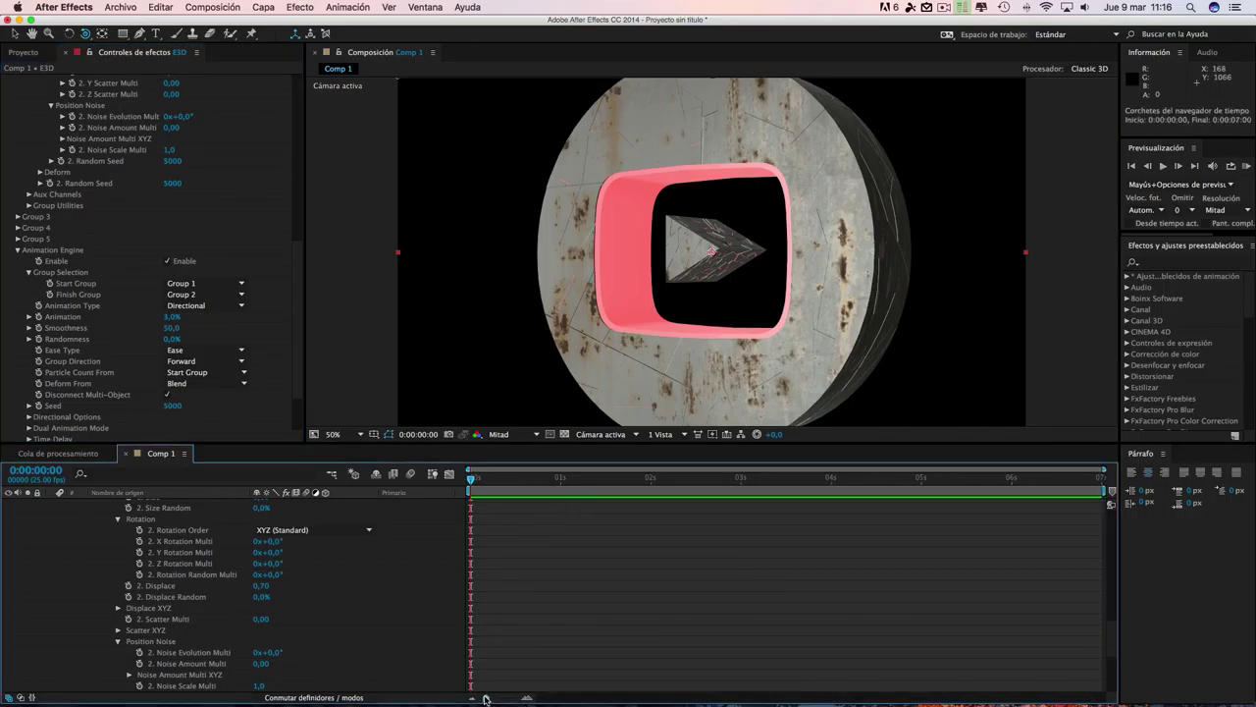
left_click(644, 488)
left_click(81, 112)
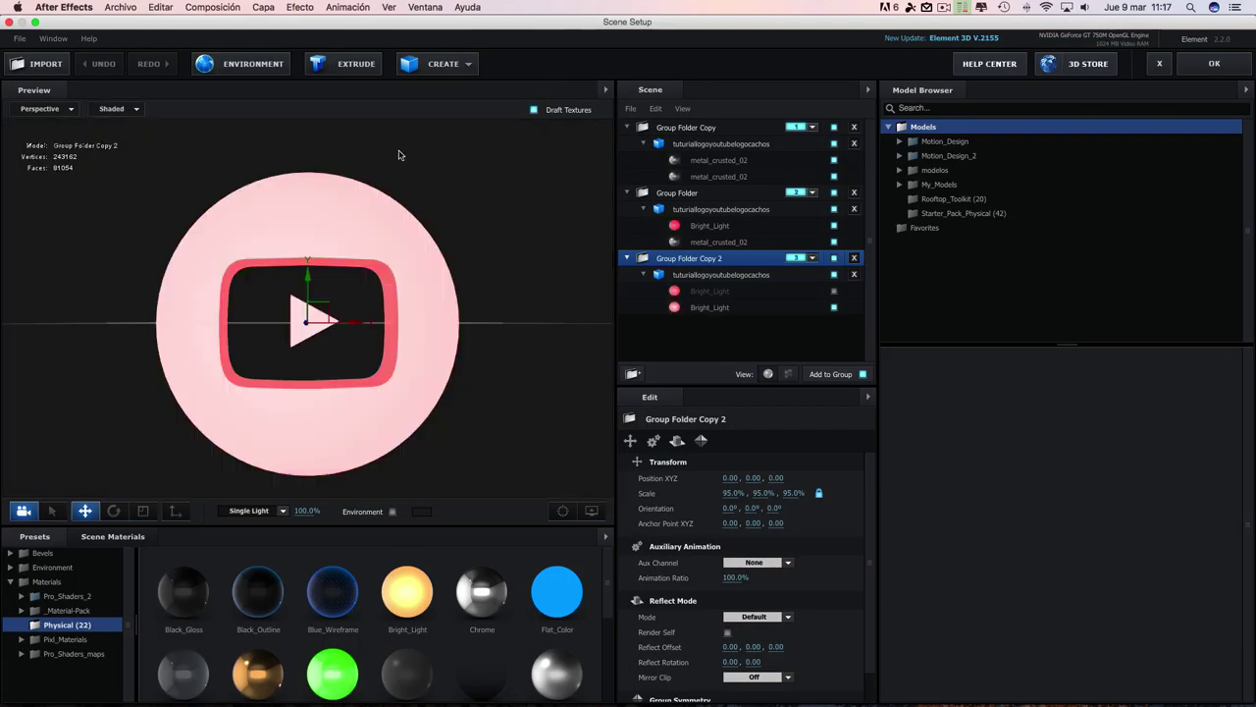
- Assign the rusty-metal Group Folder Copy to Aux Channel 1 and close Scene Setup
left_click(698, 129)
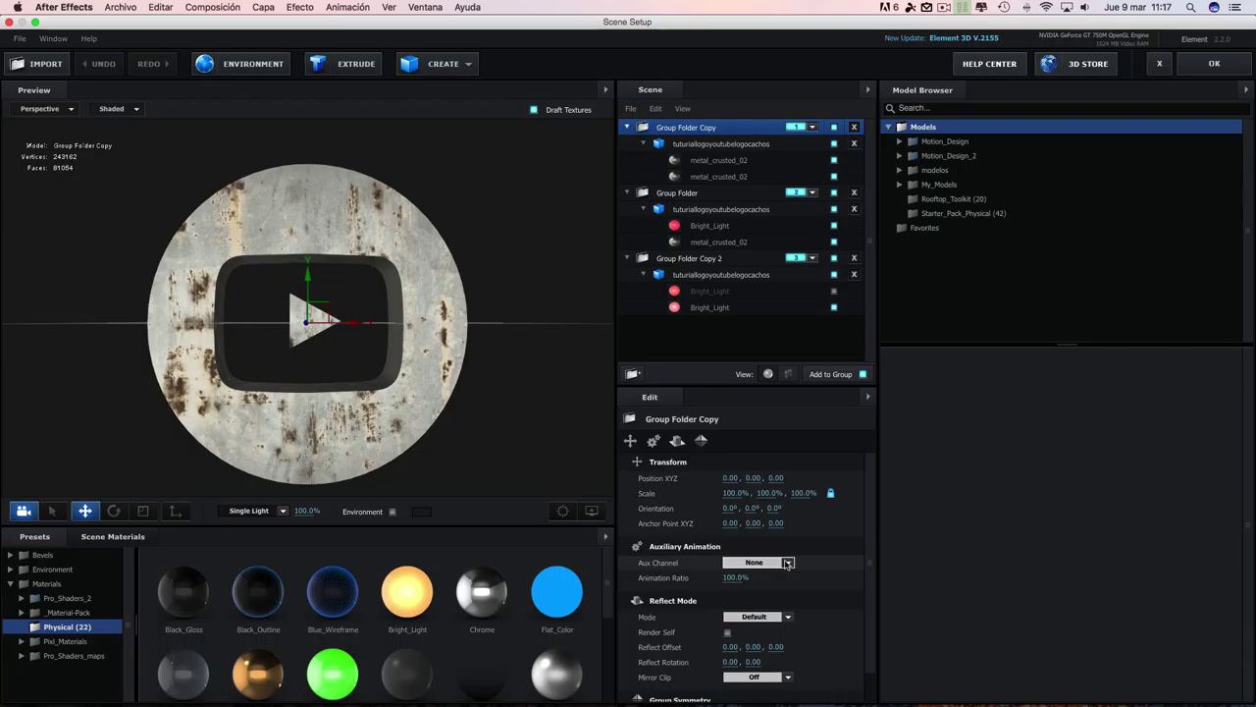
left_click(771, 563)
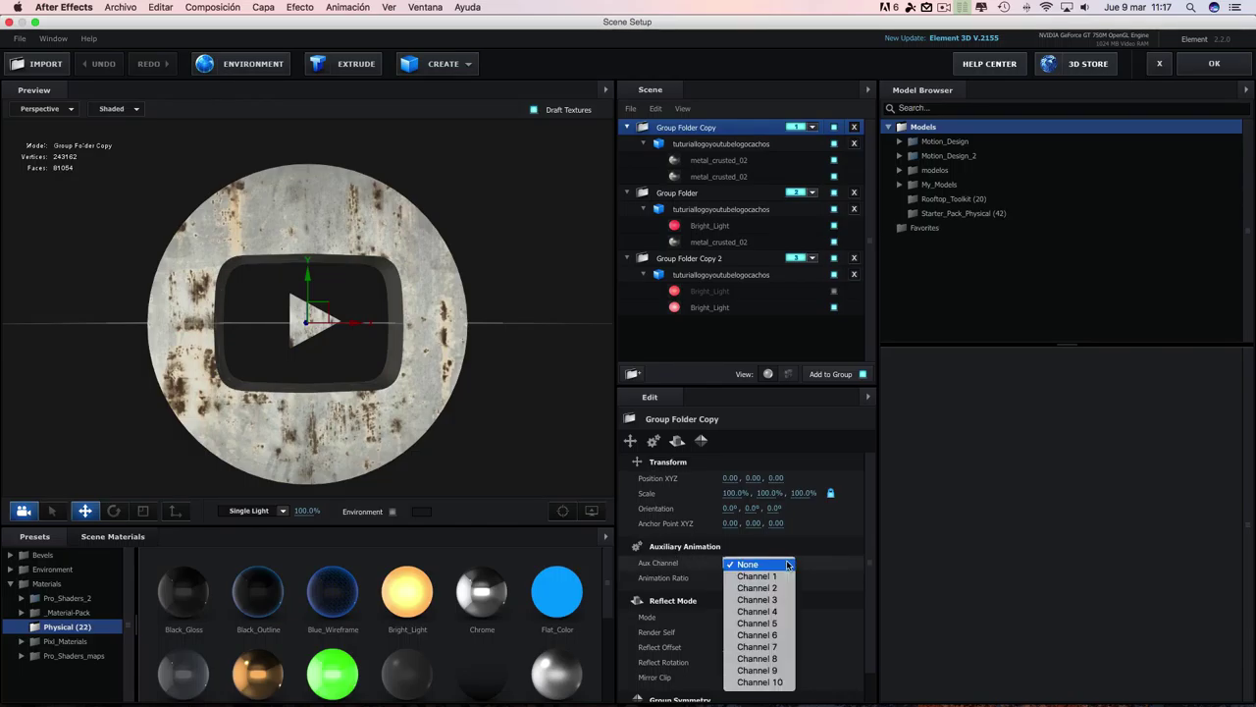
left_click(771, 576)
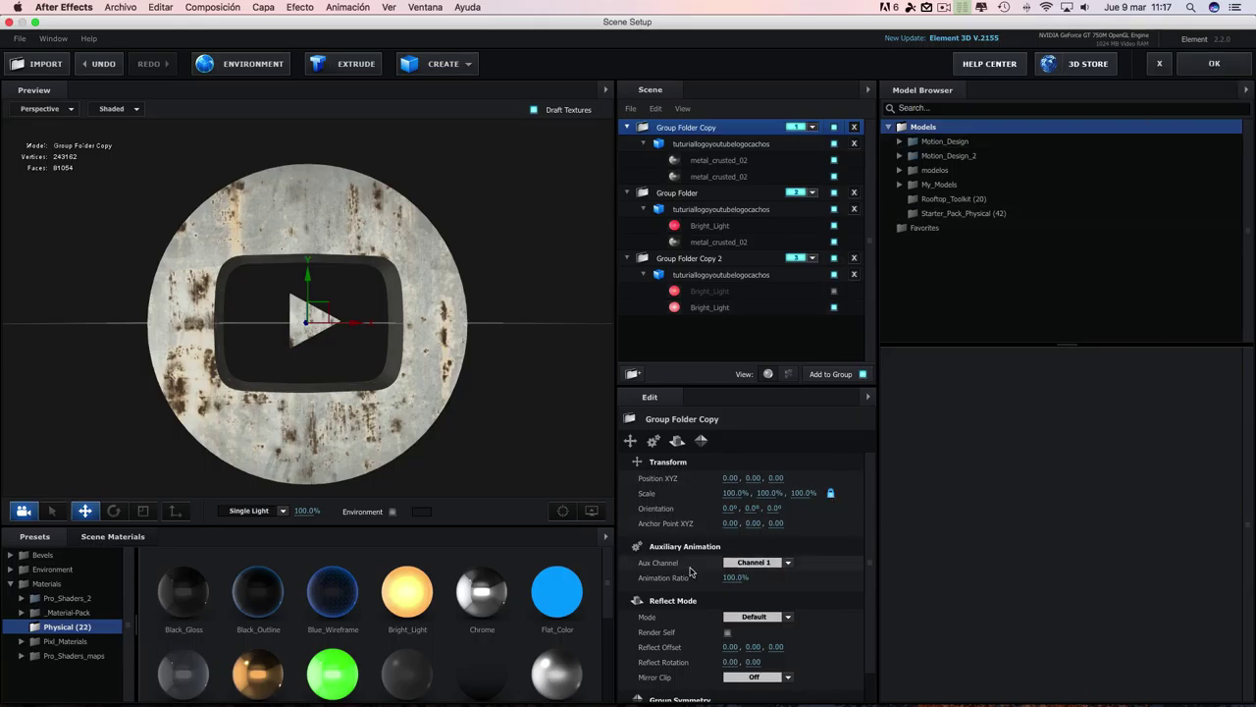
left_click(1214, 63)
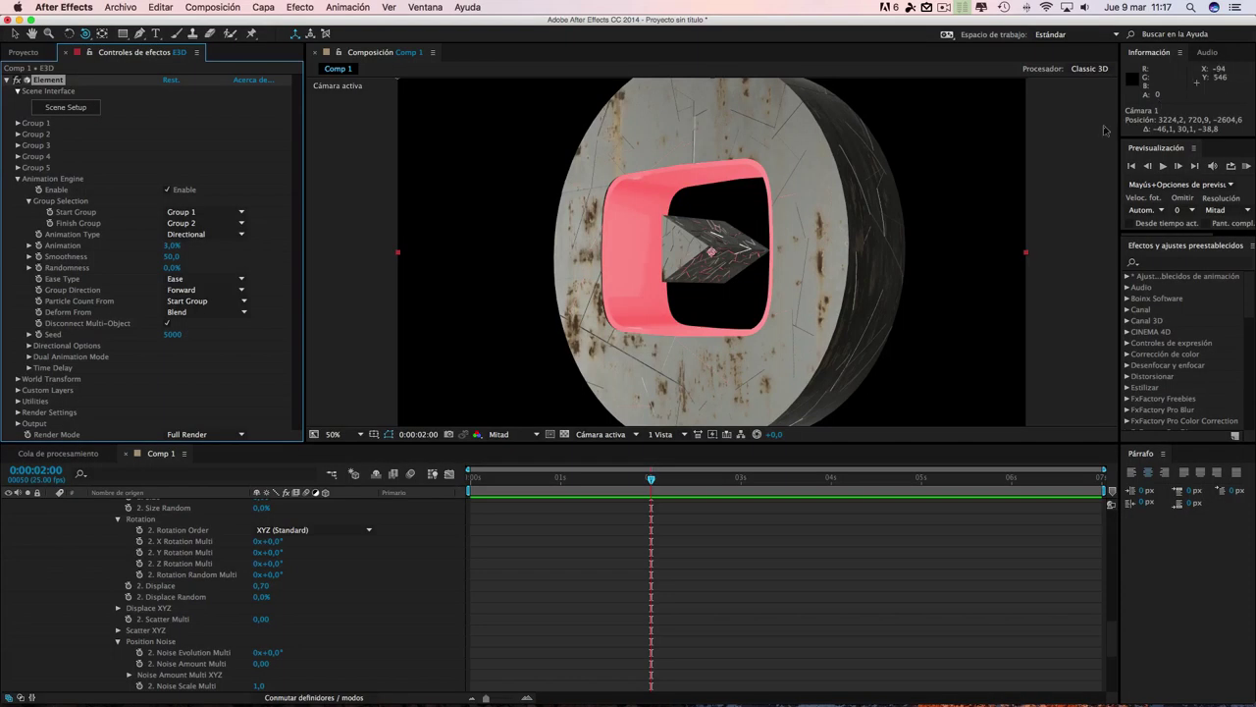
- Expand Group 1 > Aux Channels > Channel 1 in Effect Controls
left_click(17, 123)
scroll(19, 130, "down", 2)
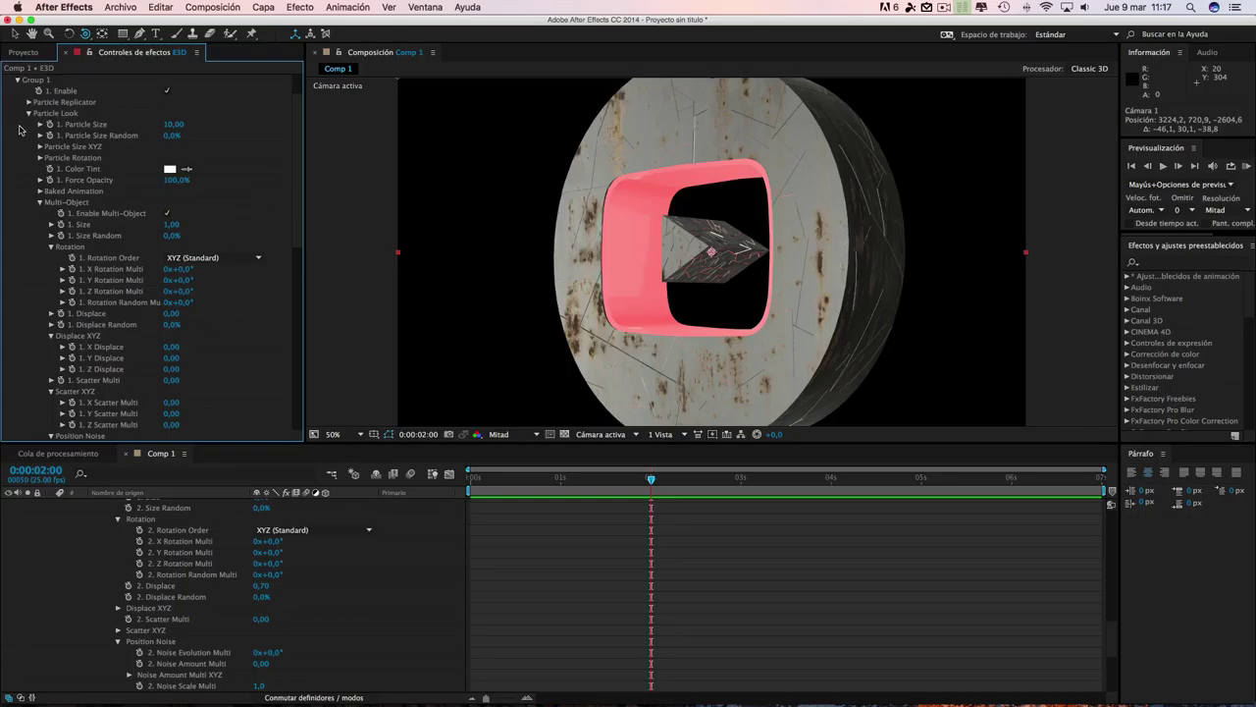
scroll(98, 145, "up", 2)
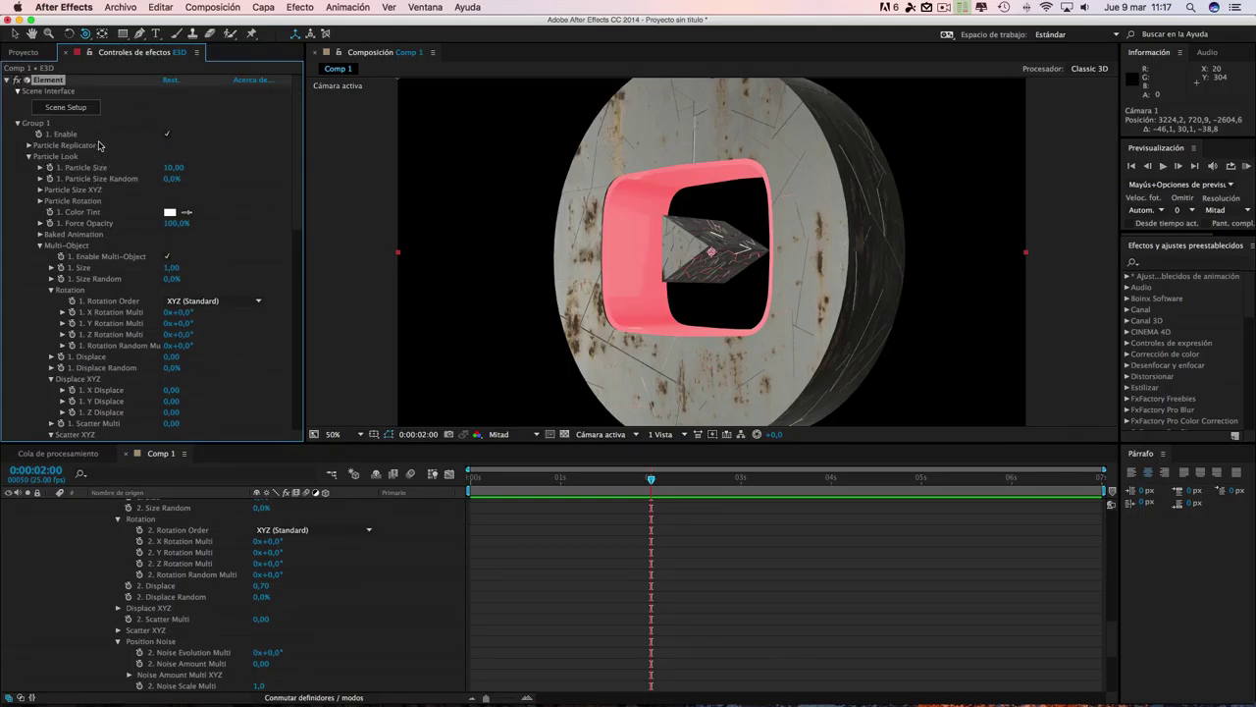
scroll(122, 217, "down", 8)
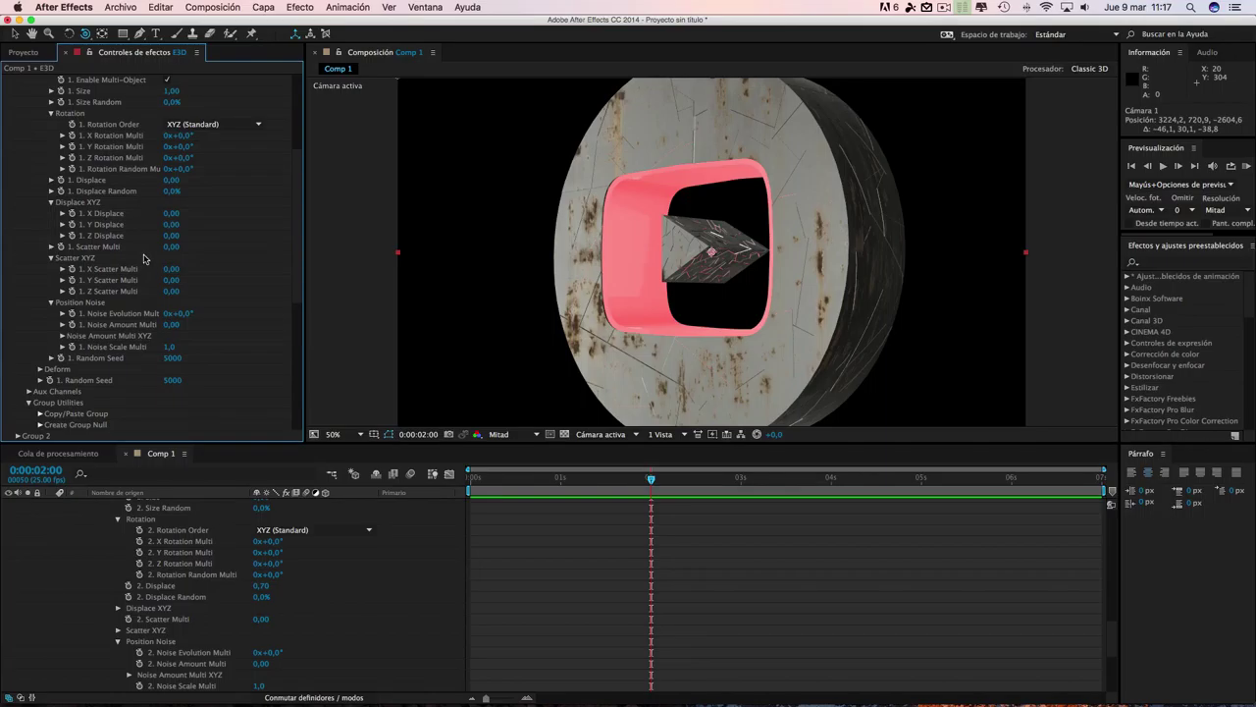
left_click(29, 391)
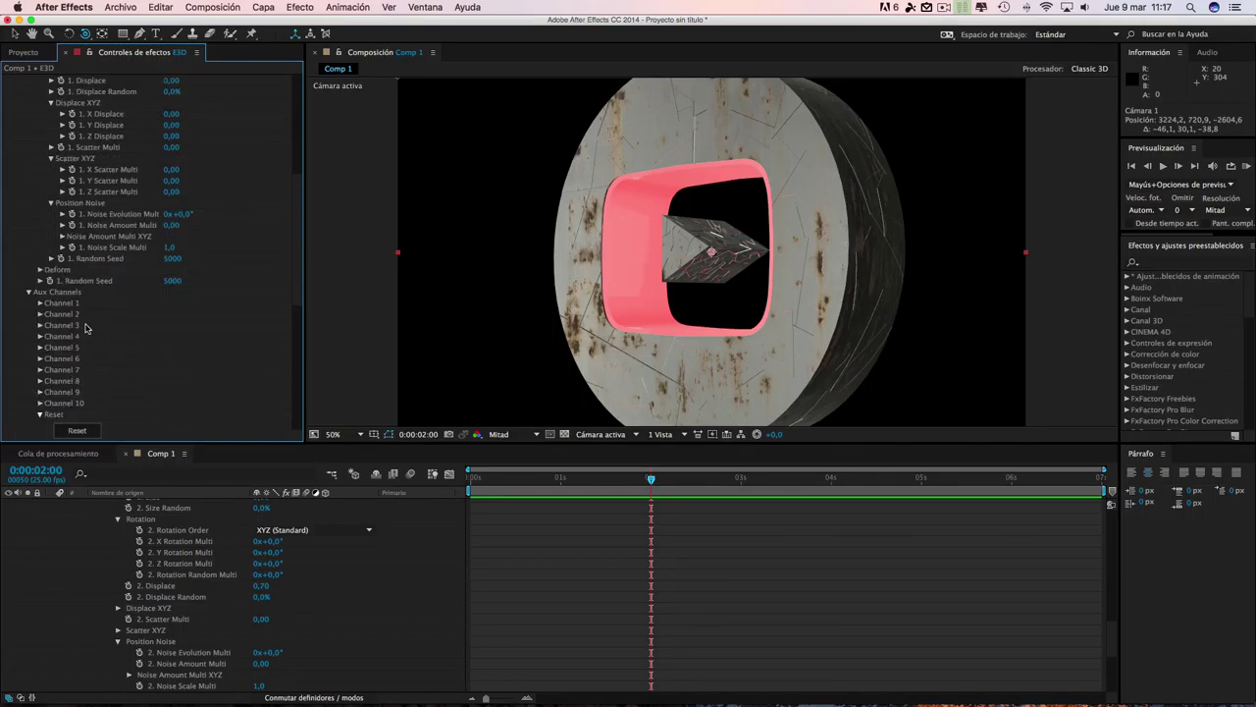
left_click(40, 303)
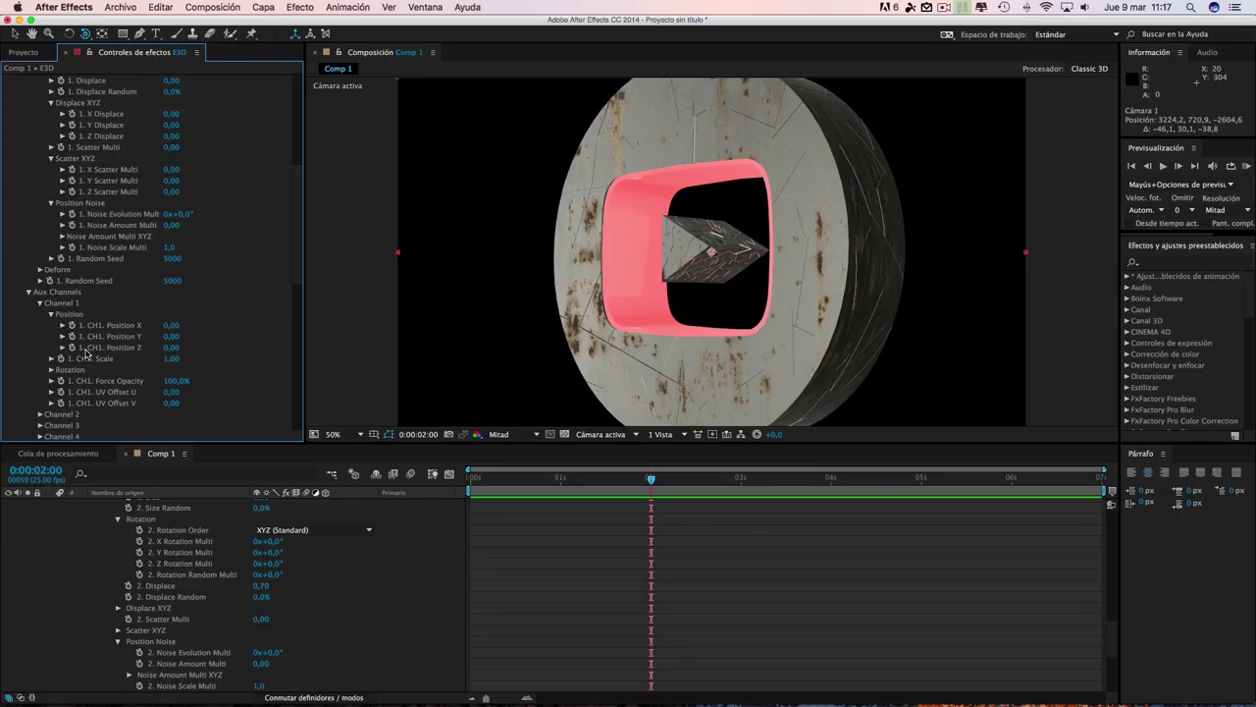
- At 4 seconds, keyframe CH1 Position Z to -1.50 to push the rusty piece forward
mouse_move(172, 348)
left_mouse_down()
mouse_move(67, 347)
mouse_move(152, 346)
left_mouse_up()
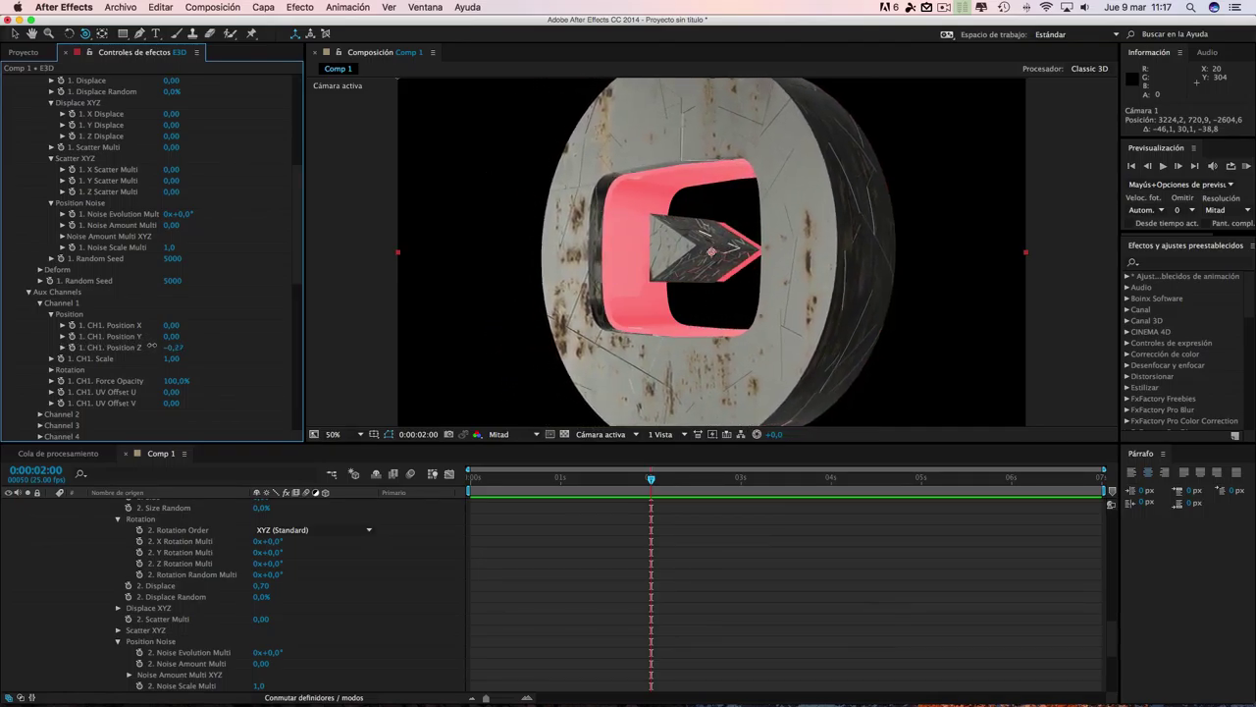
key("super+z")
left_click(652, 483)
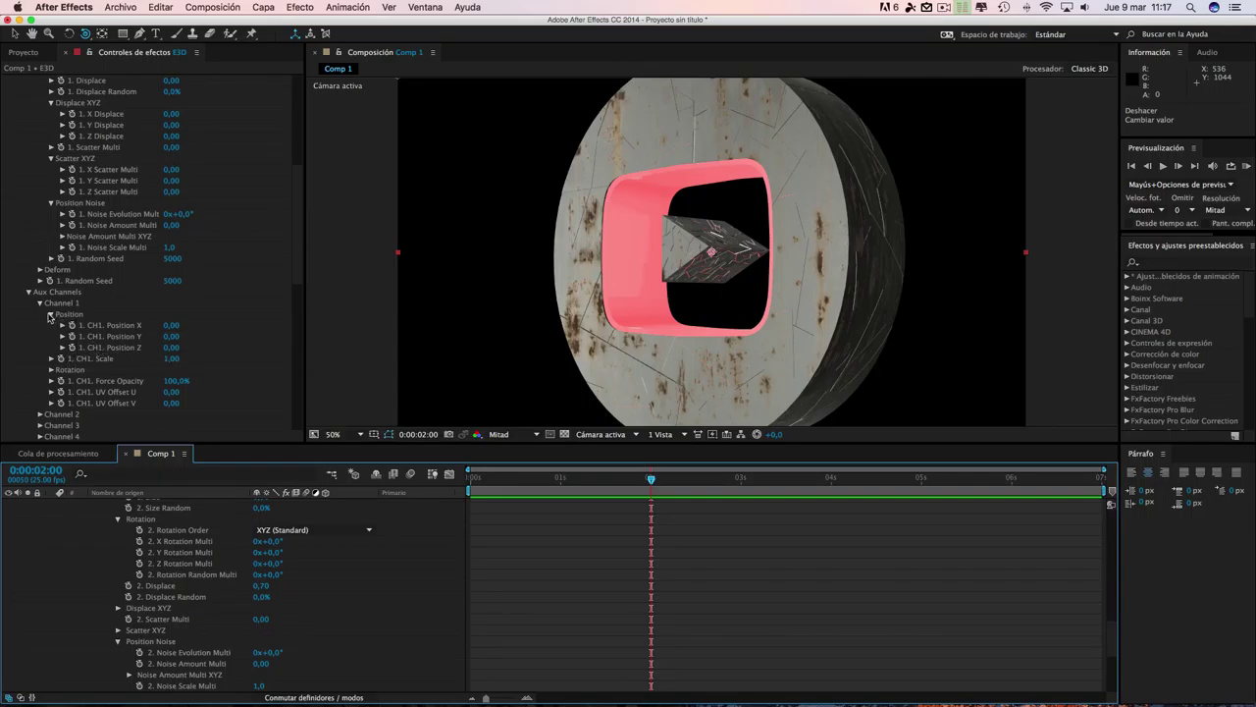
left_click(72, 349)
left_click(831, 488)
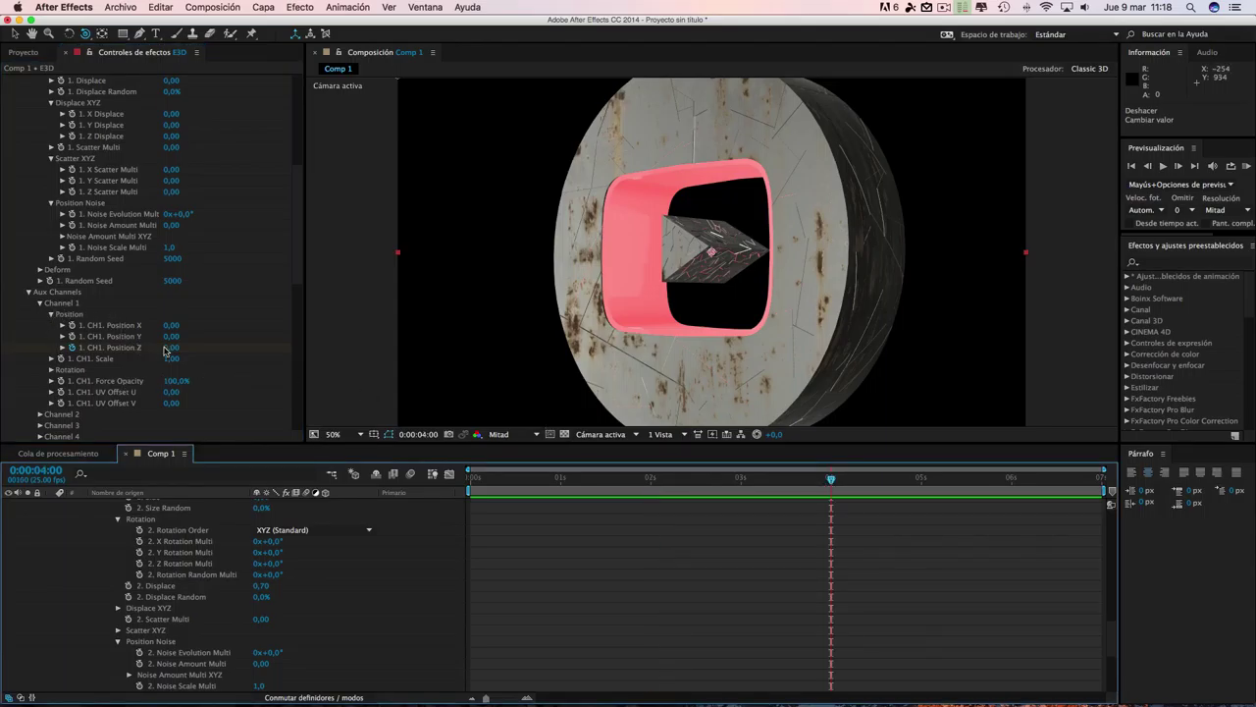
left_click_drag(170, 351, 64, 347)
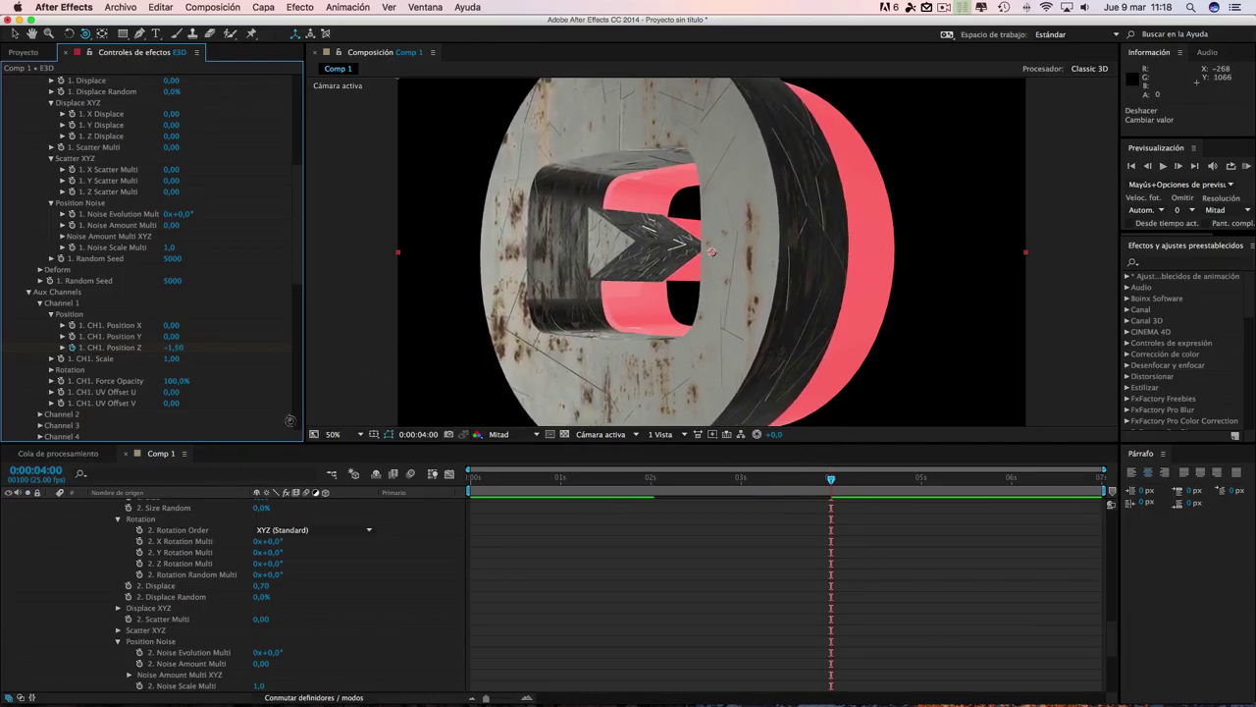
left_click(790, 481)
- Scrub through the shatter and orbit the camera to see the disc's left side breaking apart
left_click_drag(791, 481, 683, 483)
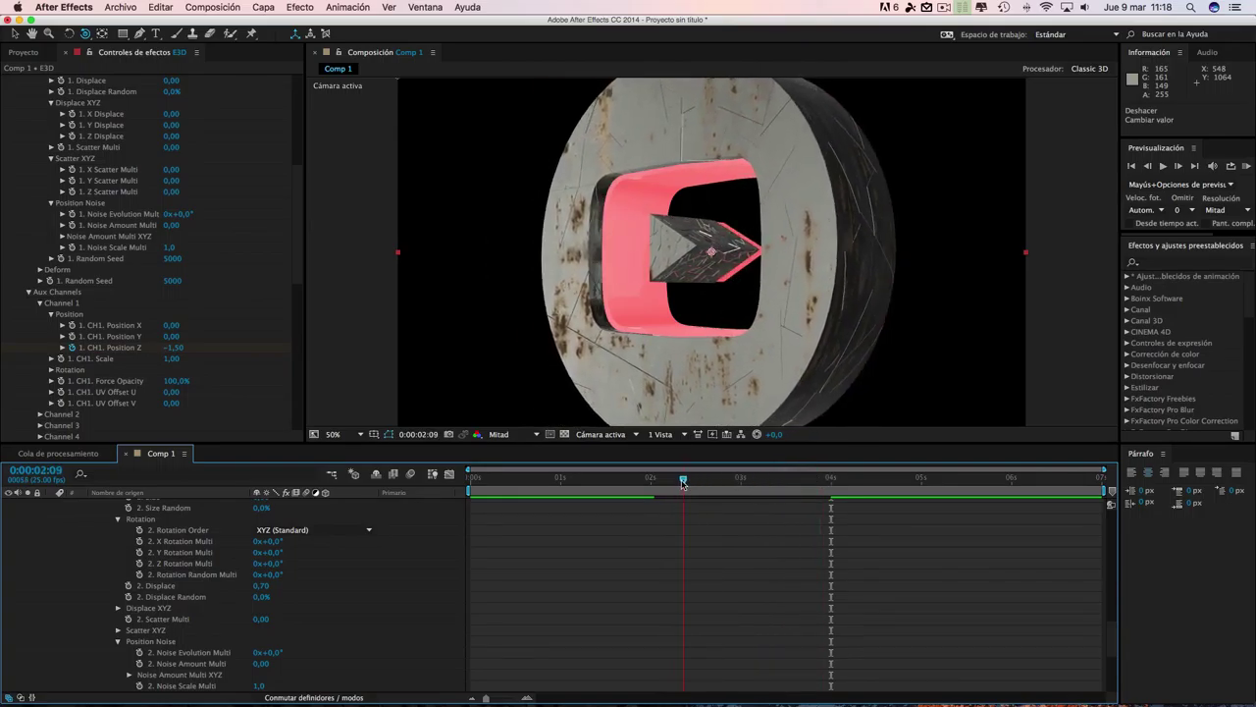
left_click_drag(297, 191, 191, 326)
left_click_drag(756, 388, 834, 329)
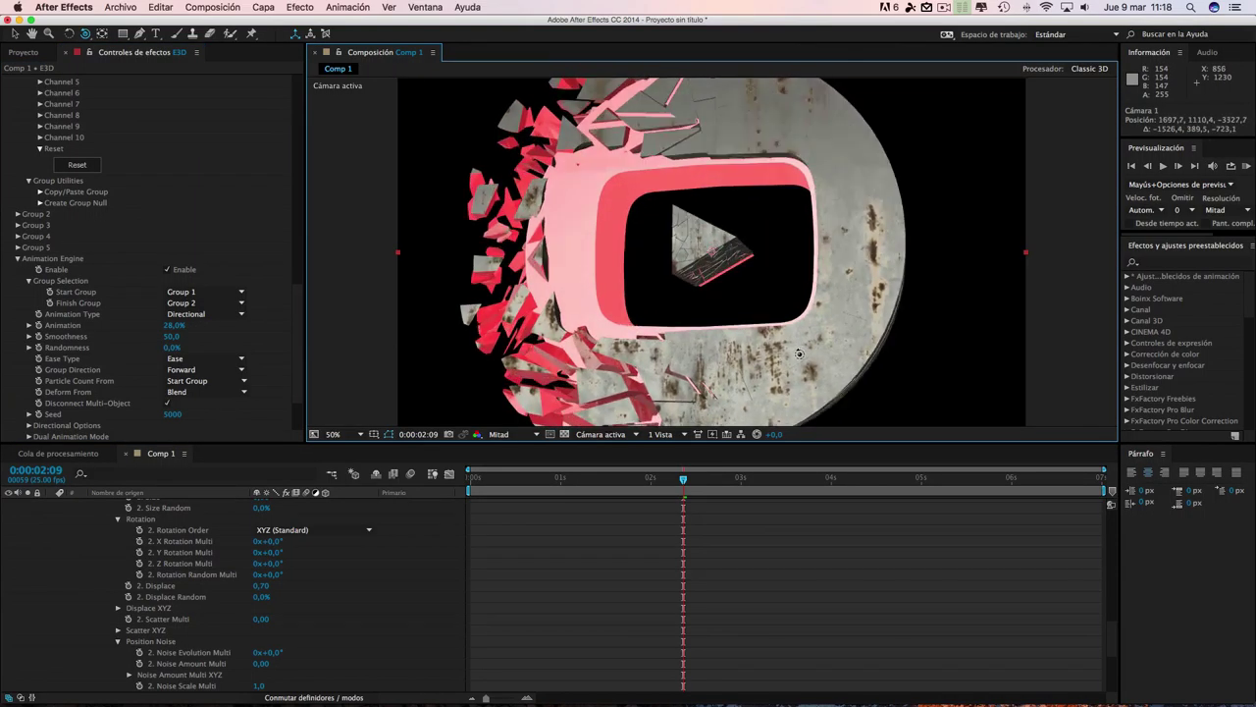
left_click_drag(683, 479, 712, 480)
left_click_drag(764, 308, 750, 327)
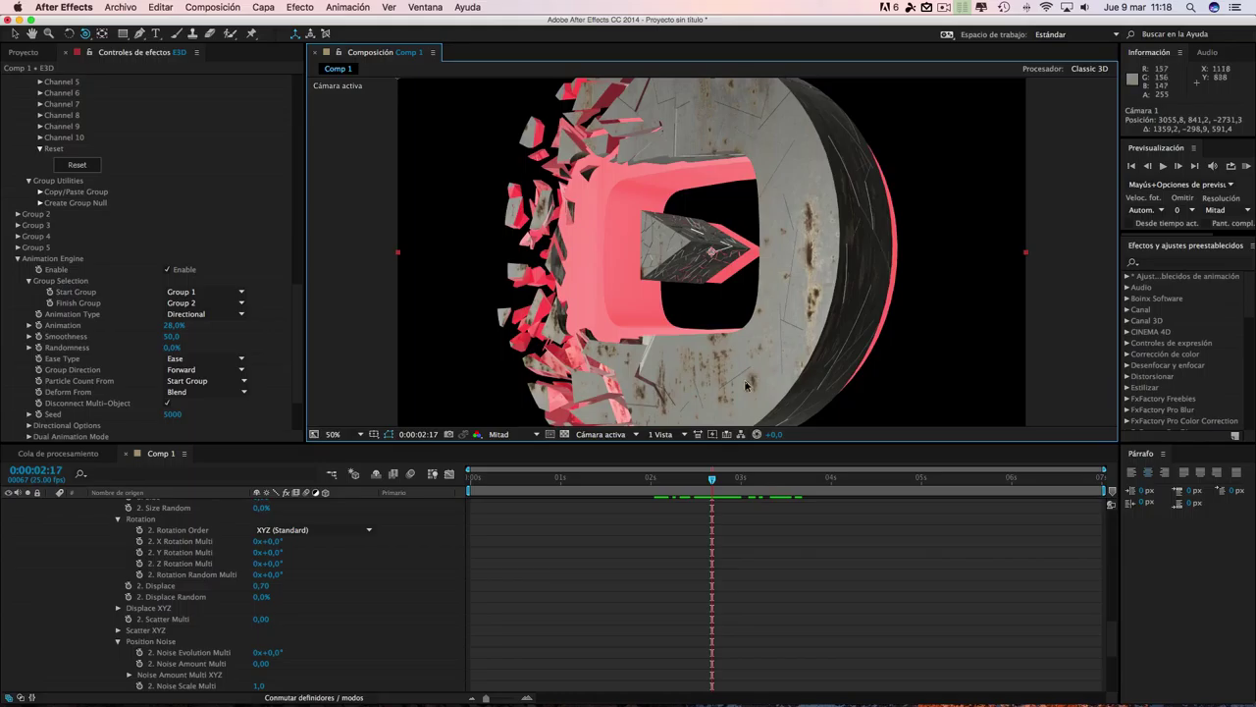
left_click_drag(713, 480, 833, 477)
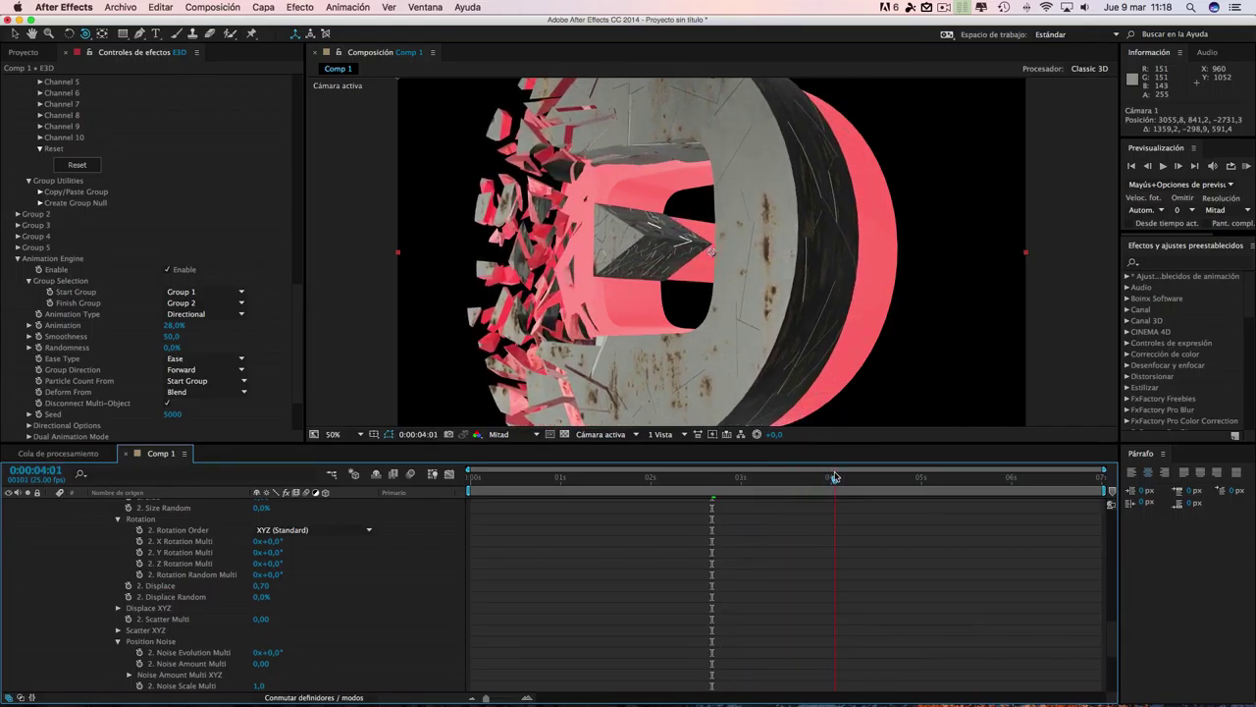
left_click_drag(834, 477, 834, 477)
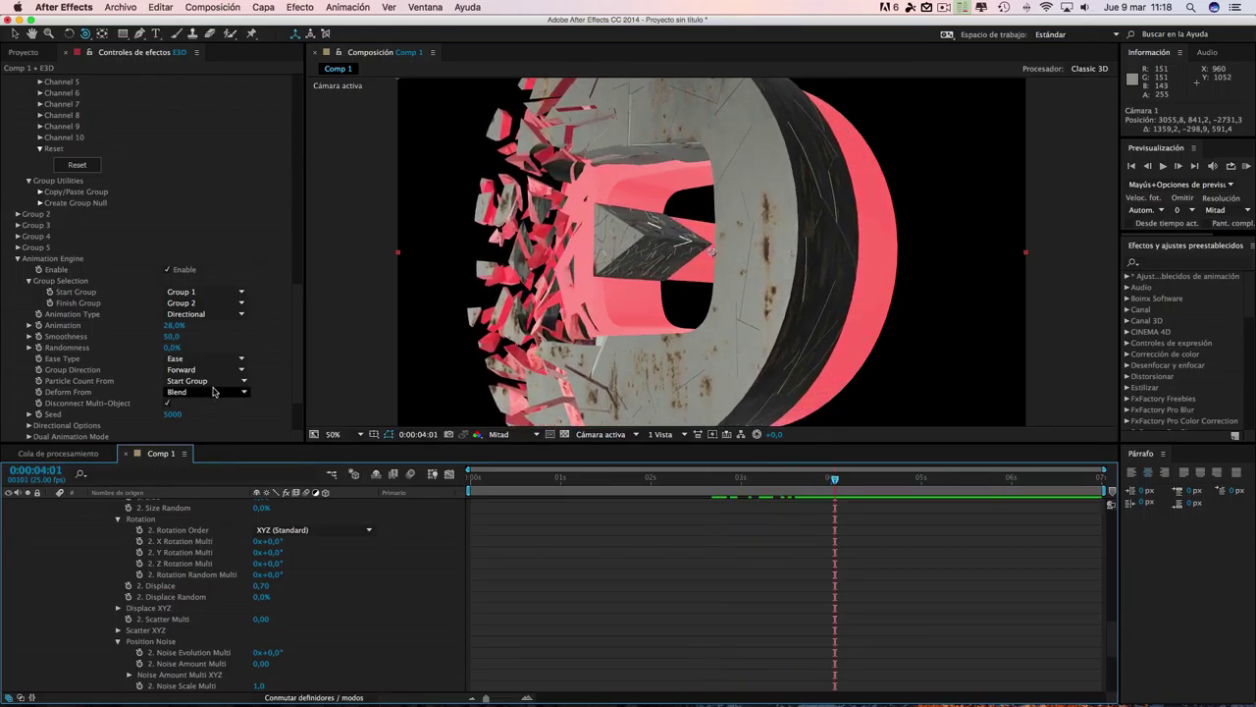
scroll(162, 309, "up", 10)
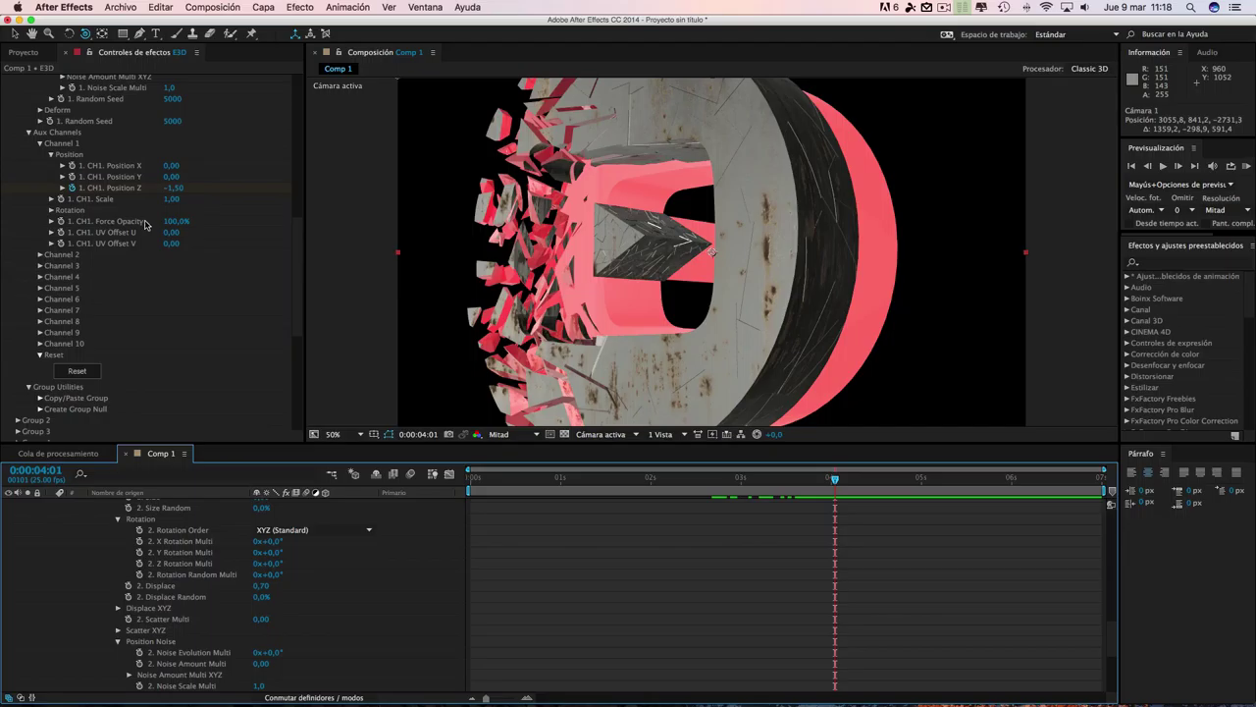
left_click(126, 190)
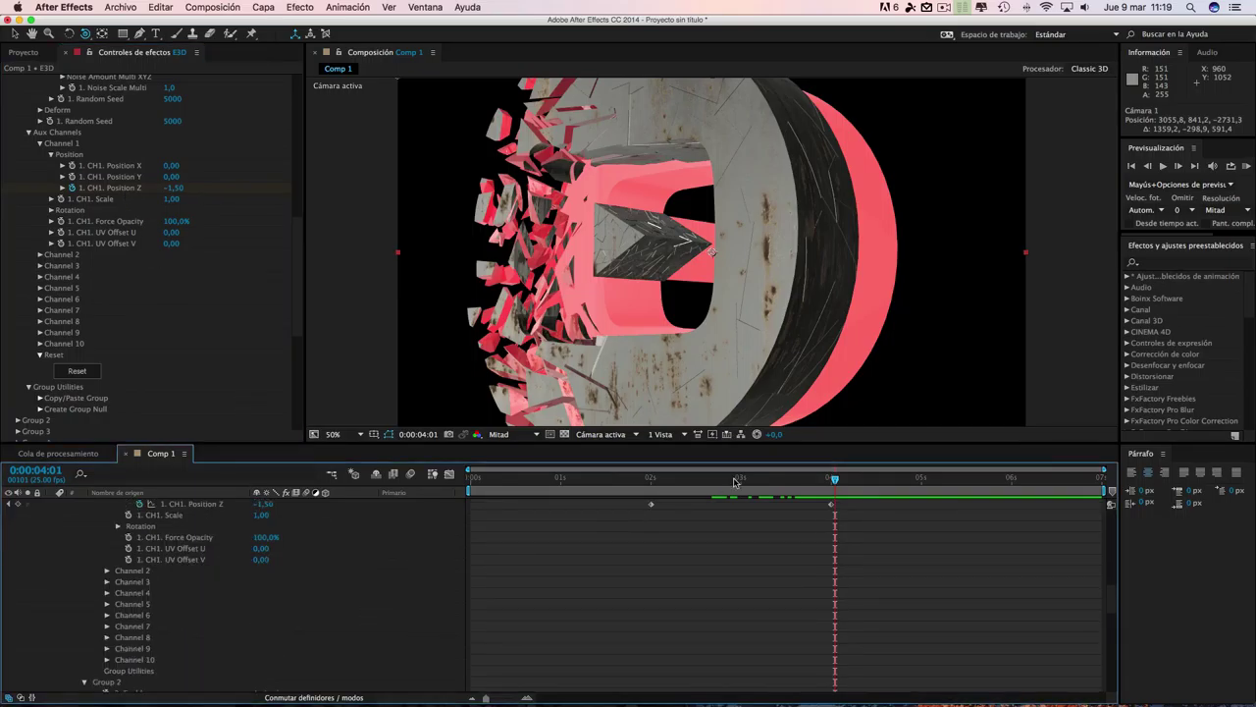
- At the 4-second keyframe, keyframe the Animation Engine's Animation amount at 0%
left_click(9, 504)
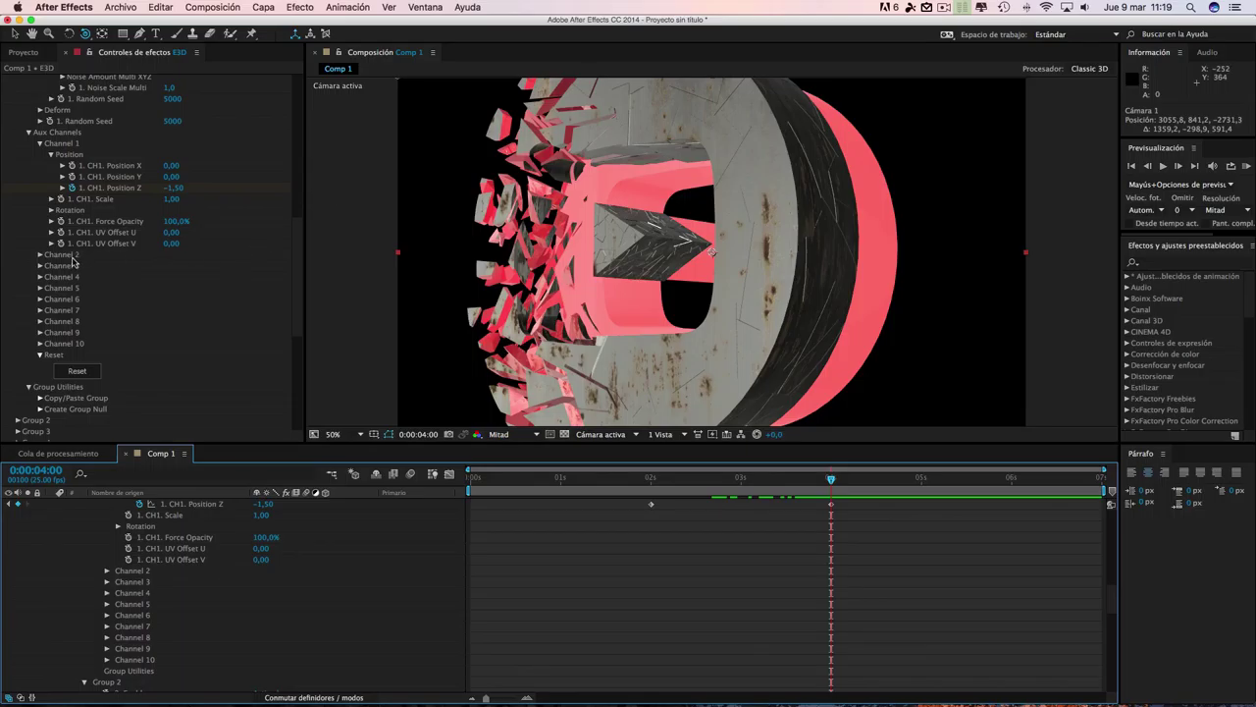
scroll(224, 207, "up", 1)
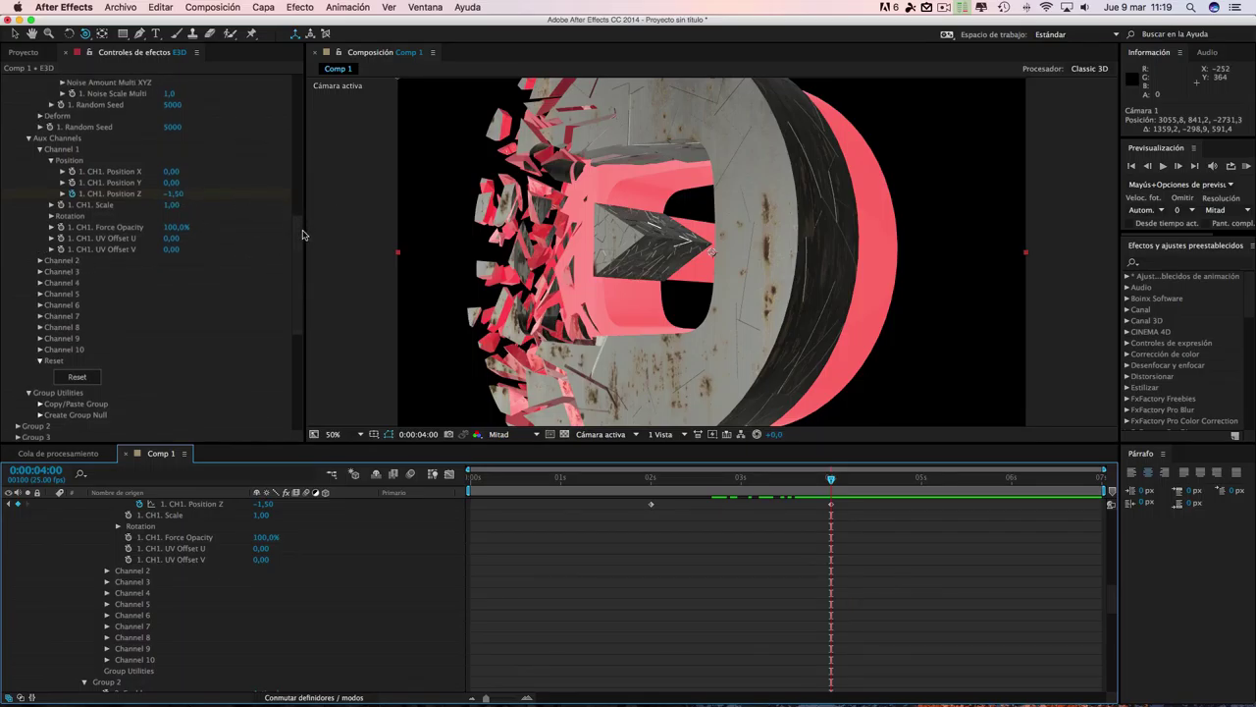
left_click_drag(304, 233, 308, 291)
scroll(308, 305, "down", 8)
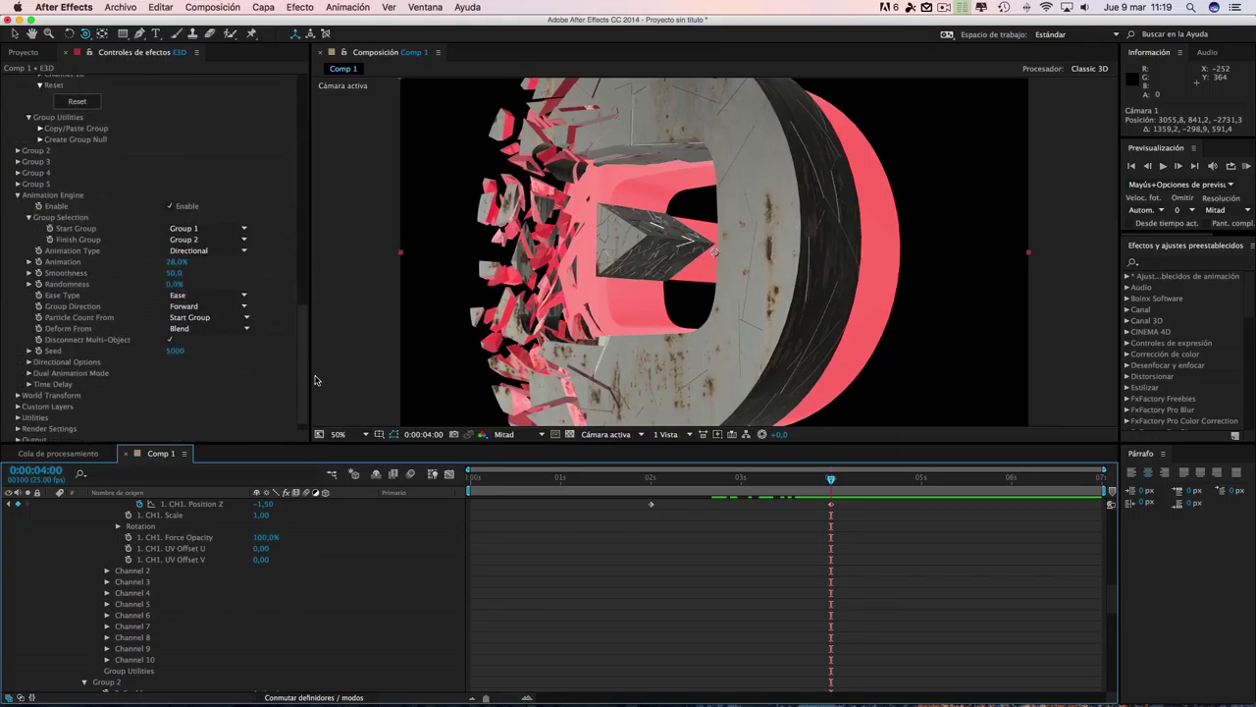
scroll(181, 284, "up", 1)
left_click_drag(174, 276, 106, 273)
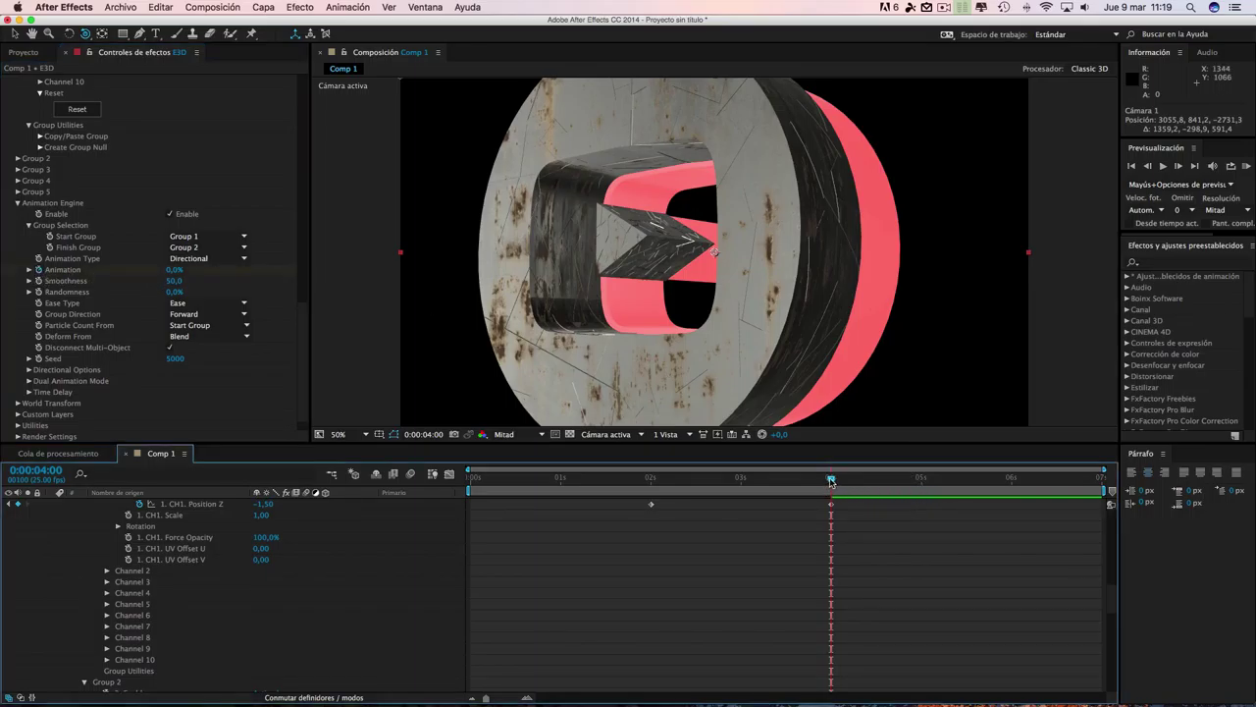
- At 6 seconds, raise Animation to 100% and preview the logo mid-shatter
left_click_drag(967, 488, 1009, 488)
left_click_drag(172, 275, 246, 271)
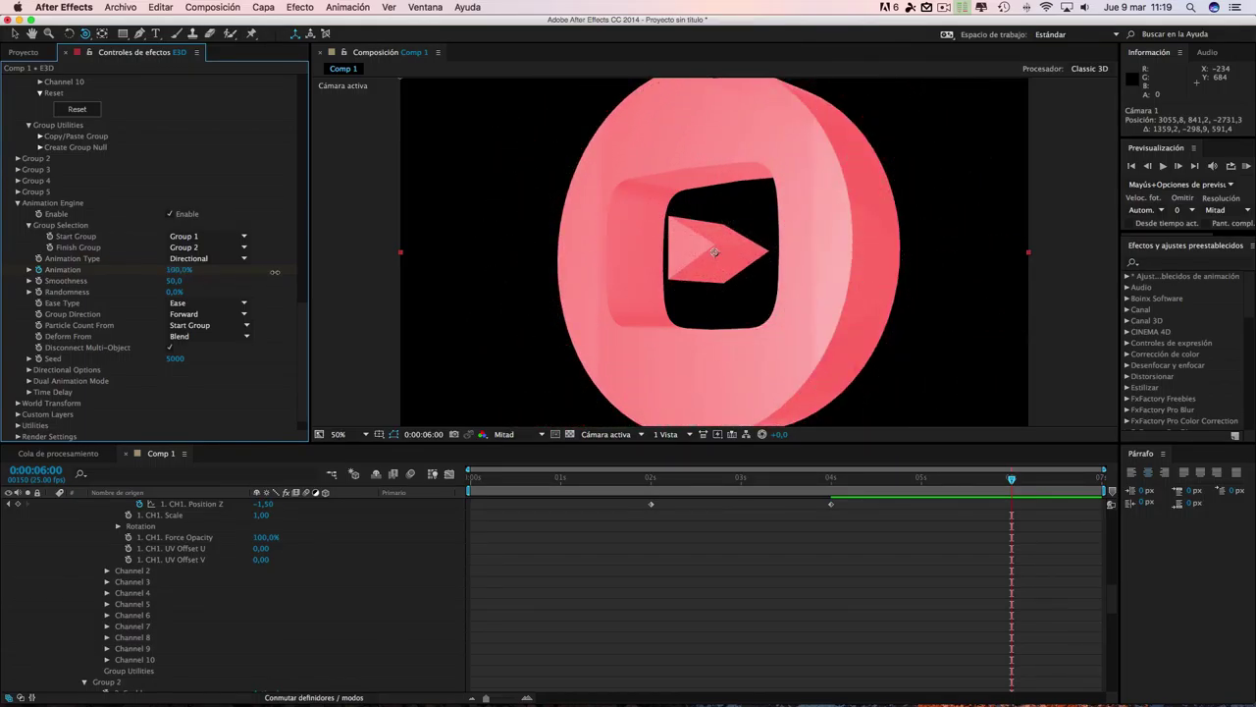
left_click_drag(1011, 479, 493, 467)
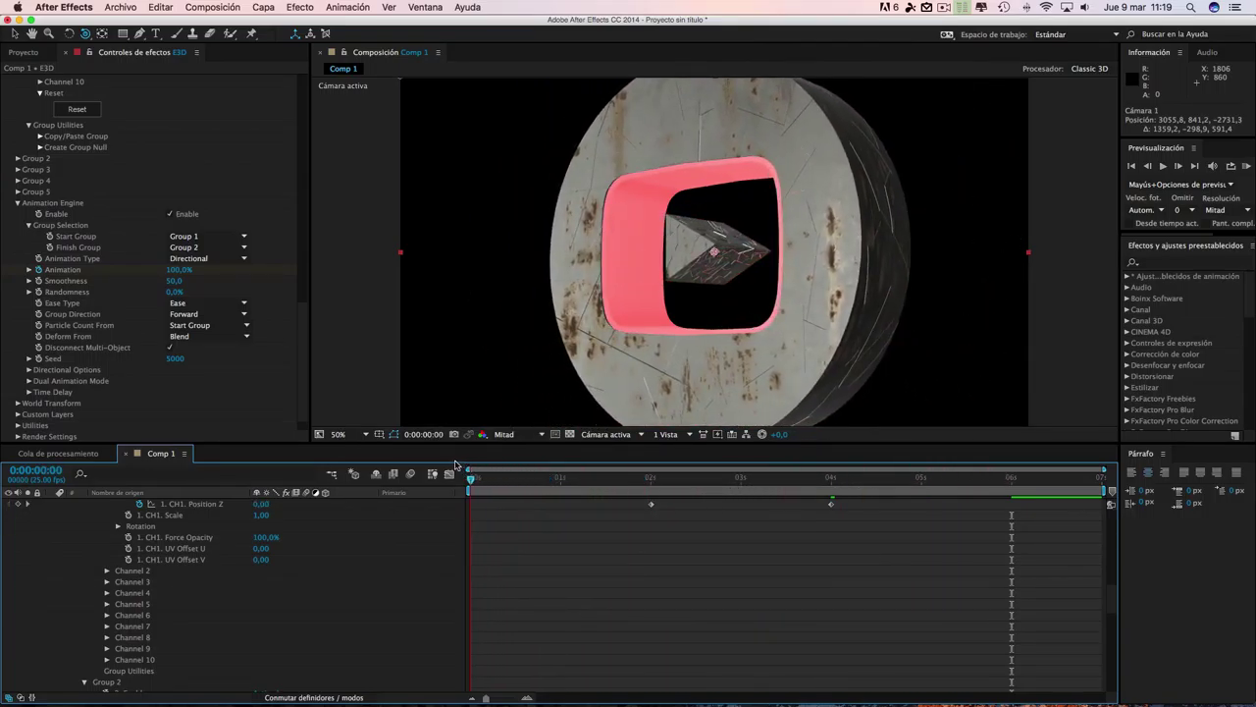
- Enable keyframing on Cámara 1's Point of Interest and Position
scroll(252, 545, "up", 10)
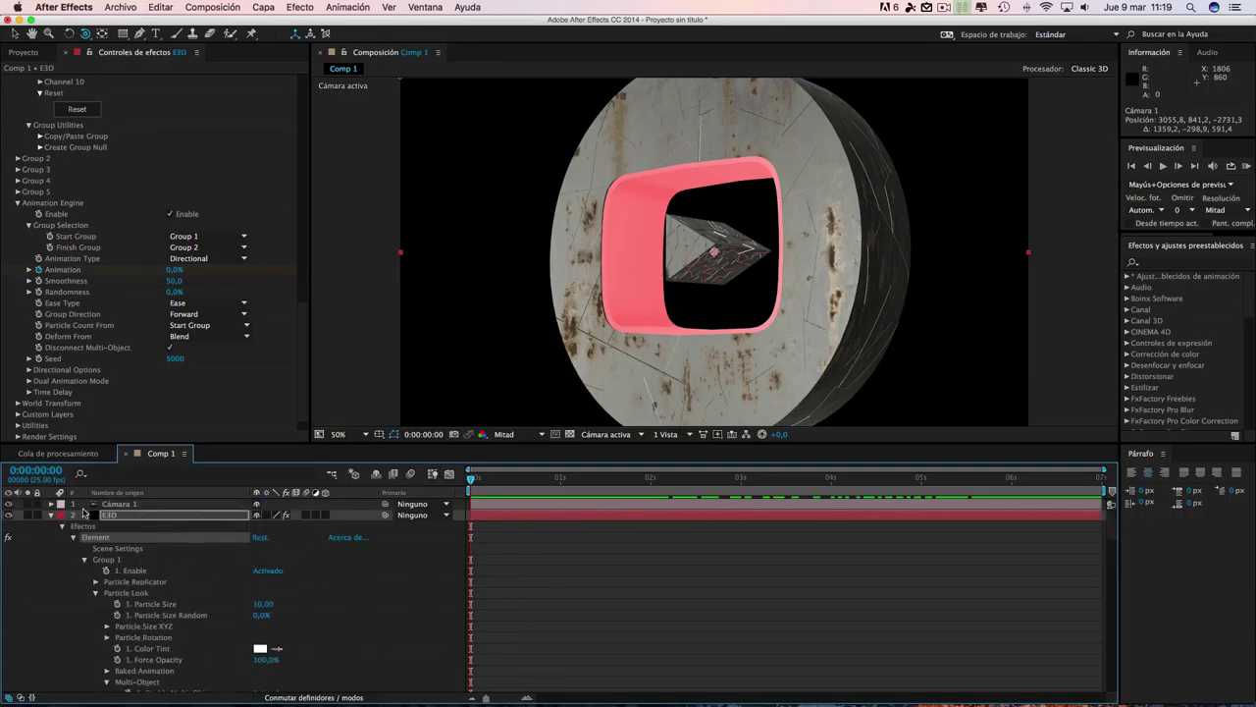
left_click(51, 503)
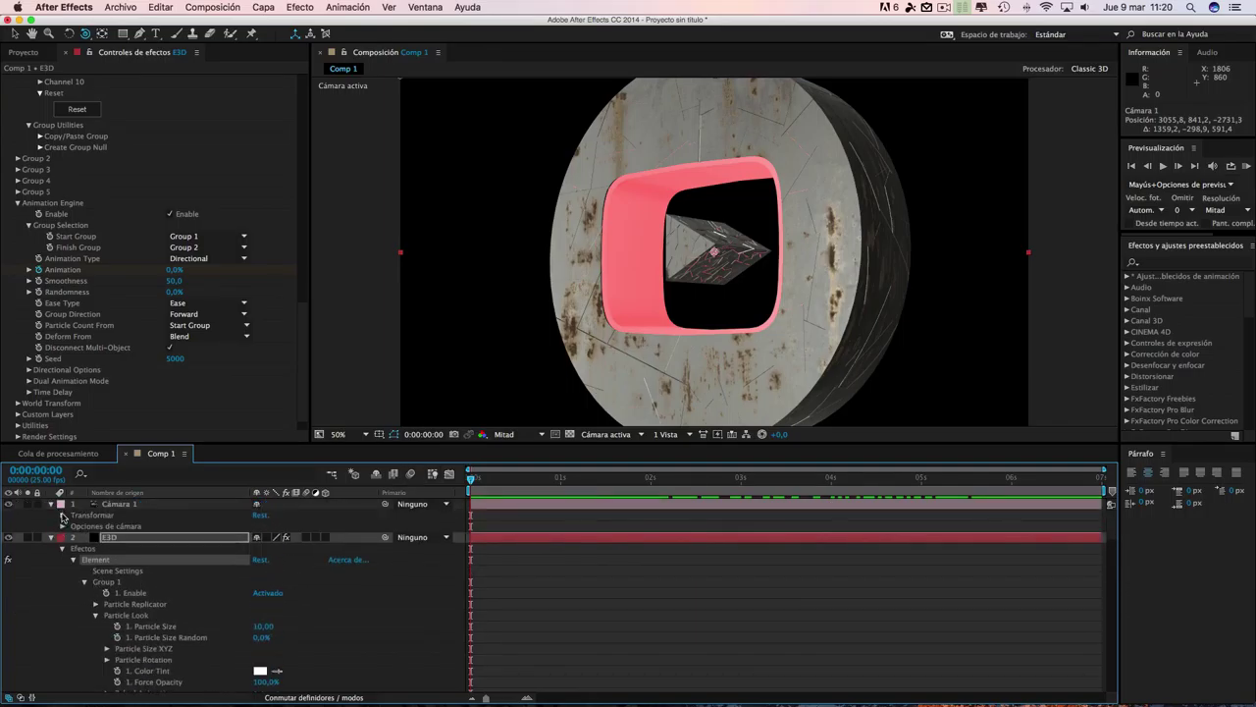
left_click(61, 515)
left_click(84, 526)
left_click(86, 537)
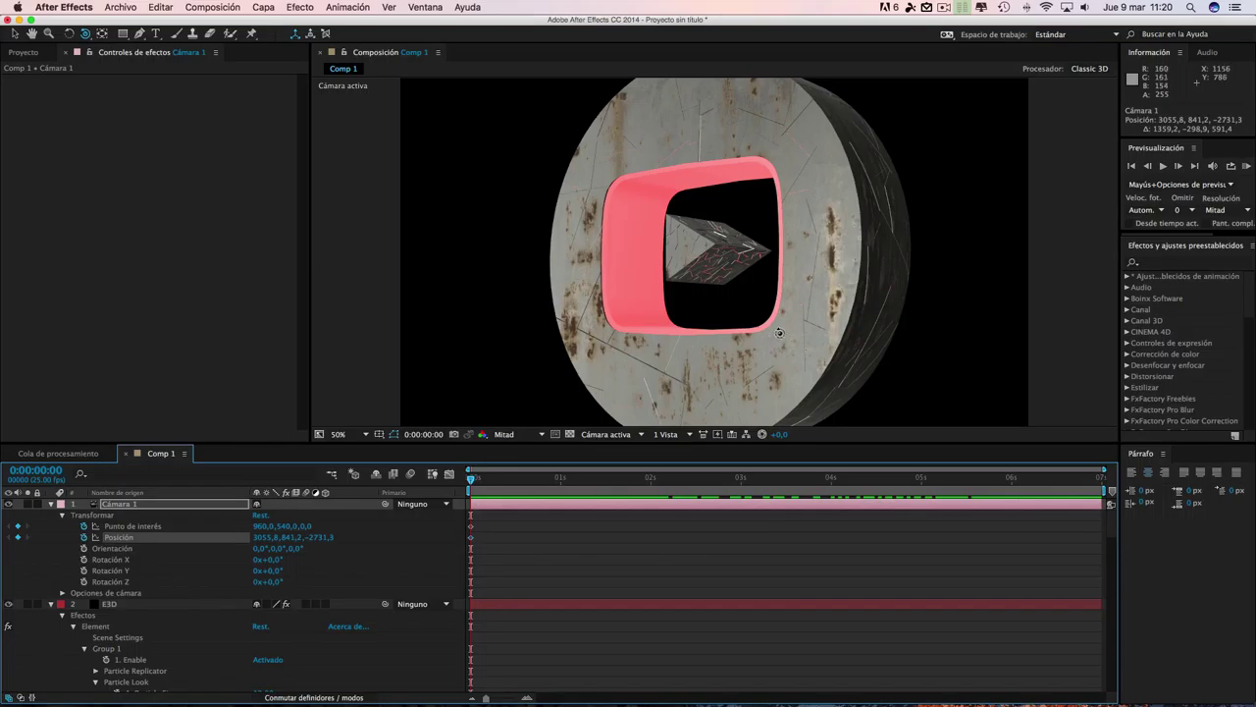
- Orbit the camera at the start and end, and Track Z it back around 3 seconds
left_click_drag(777, 334, 736, 337)
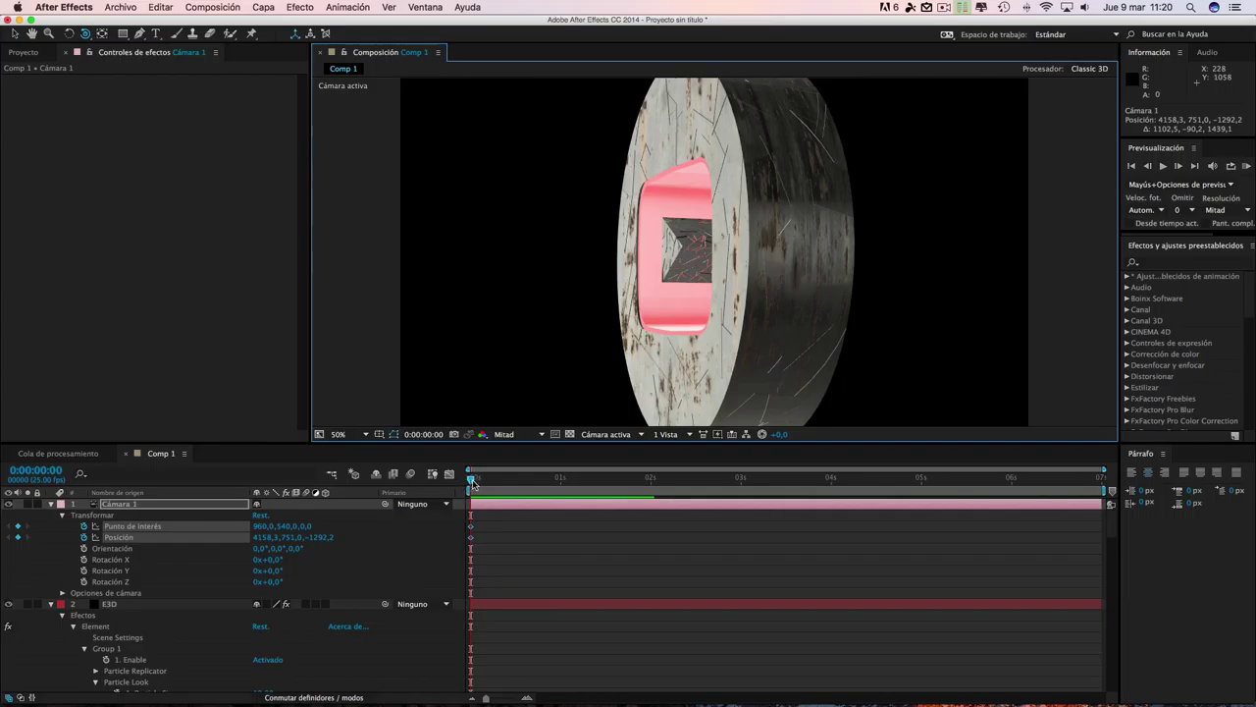
key("space")
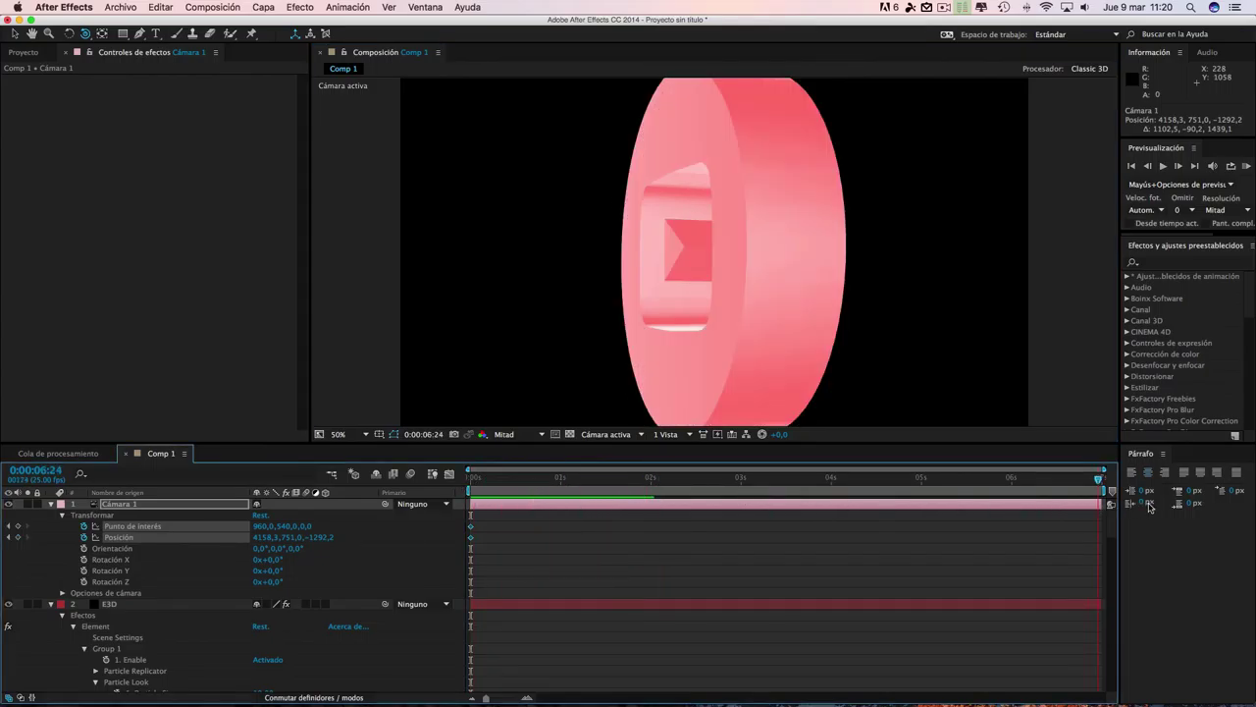
left_click_drag(859, 315, 920, 317)
left_click_drag(1102, 484, 868, 499)
left_click_drag(86, 37, 95, 75)
left_click_drag(852, 298, 864, 564)
left_click_drag(834, 481, 568, 481)
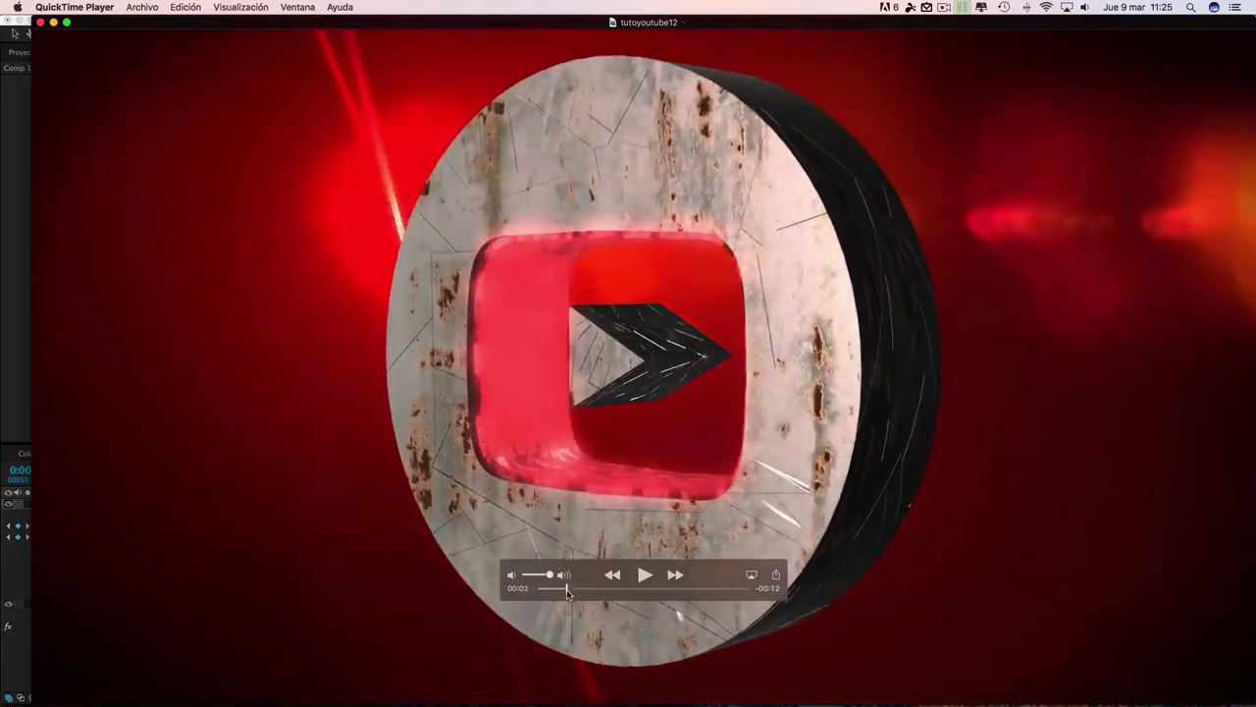
- Review the tutoyoutube12.mov reference render, then return to the After Effects project
left_click_drag(566, 589, 640, 605)
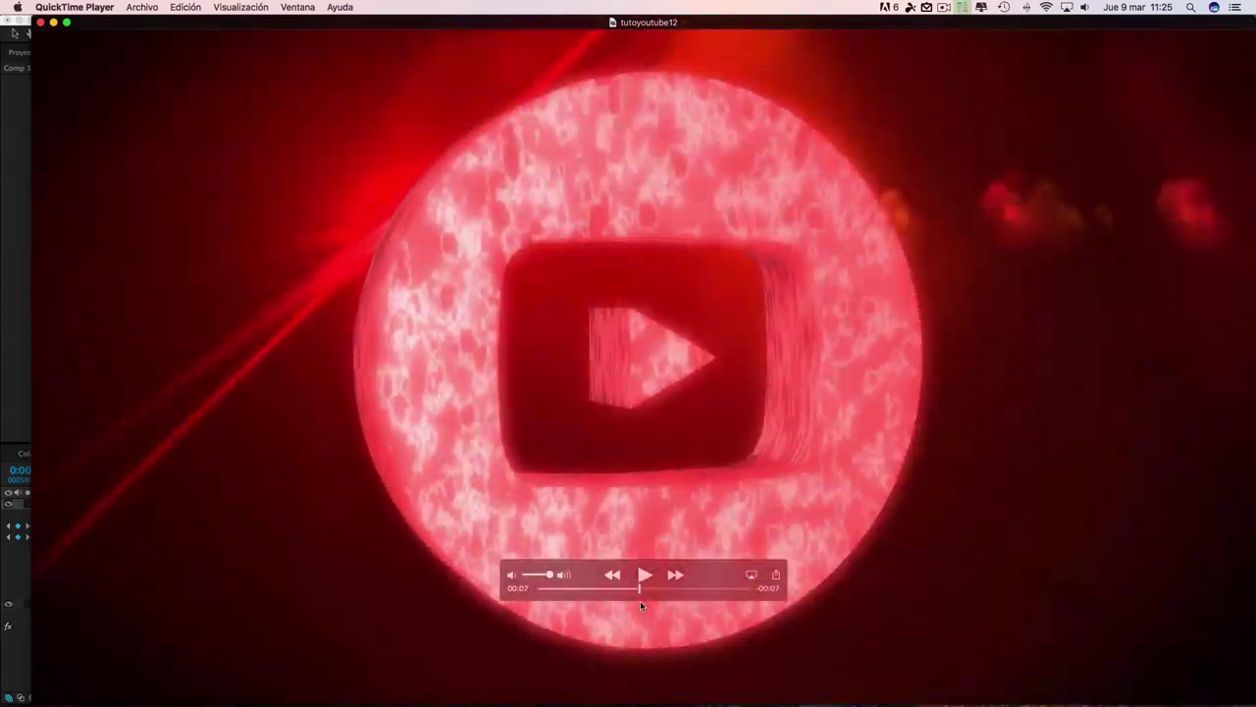
left_click(39, 23)
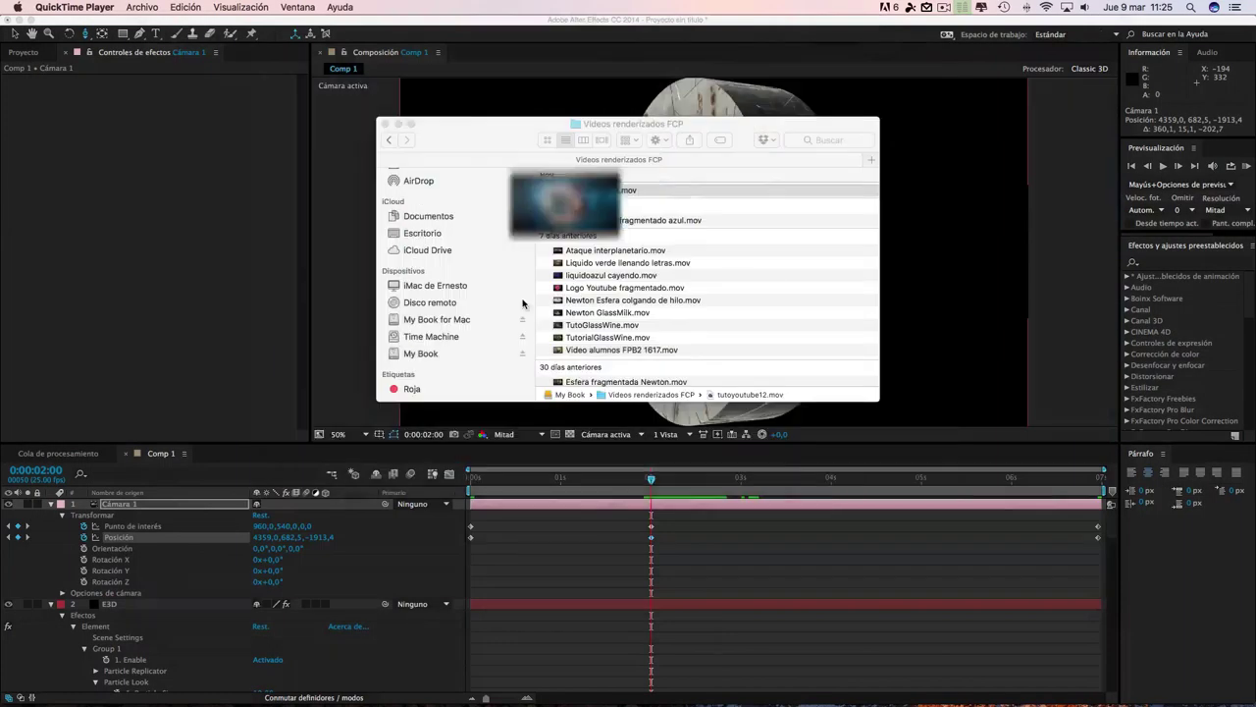
left_click(386, 123)
left_click(675, 542)
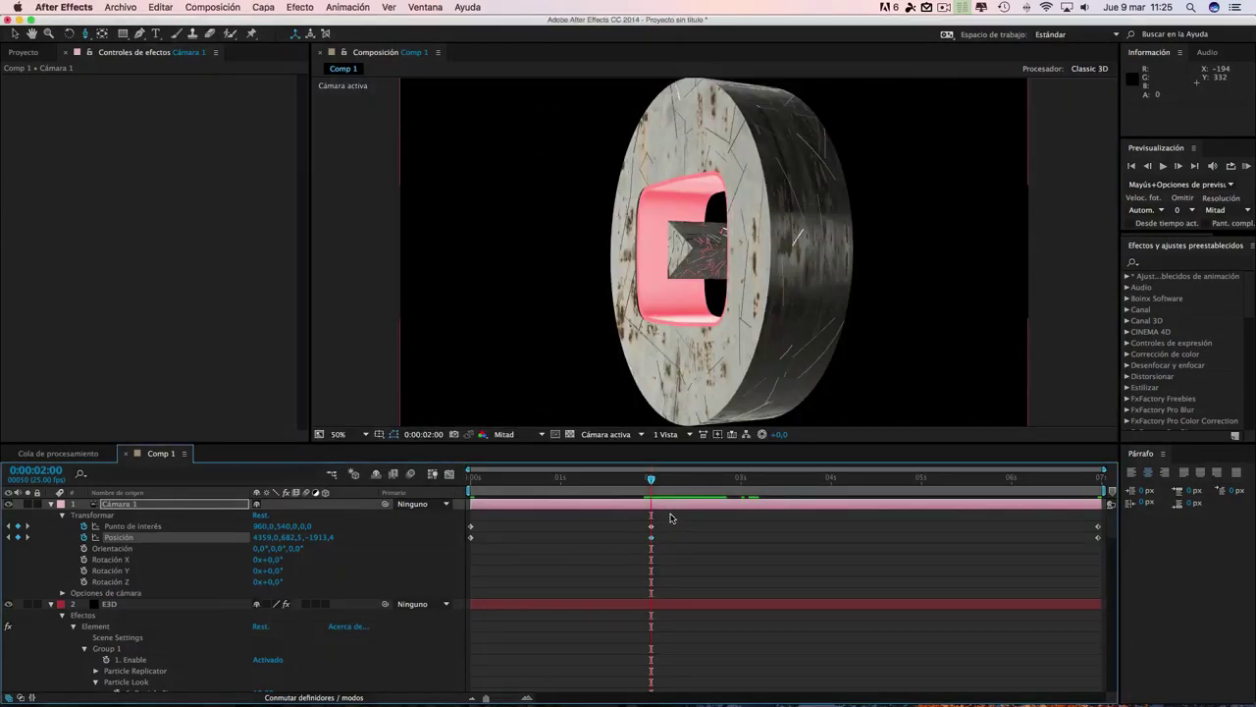
- Delete the old camera keyframes at 2 seconds and at the start
left_click_drag(684, 542, 639, 531)
key("Delete")
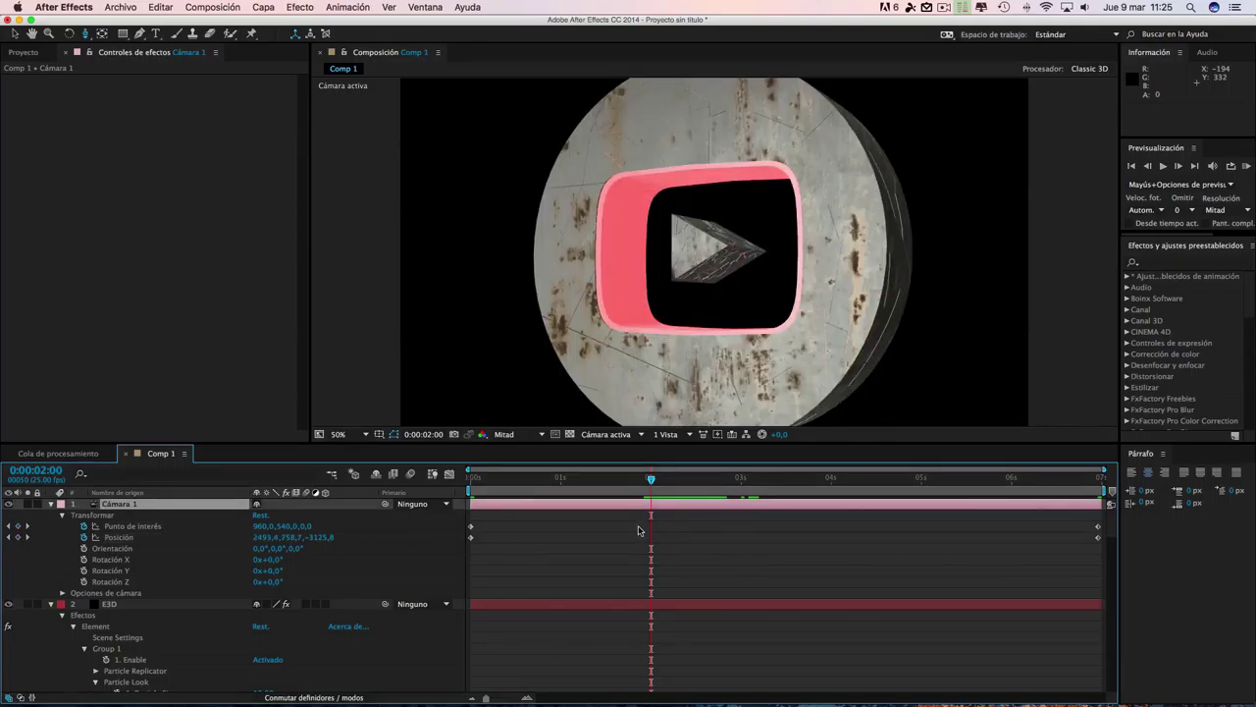
left_click_drag(494, 547, 470, 525)
key("Delete")
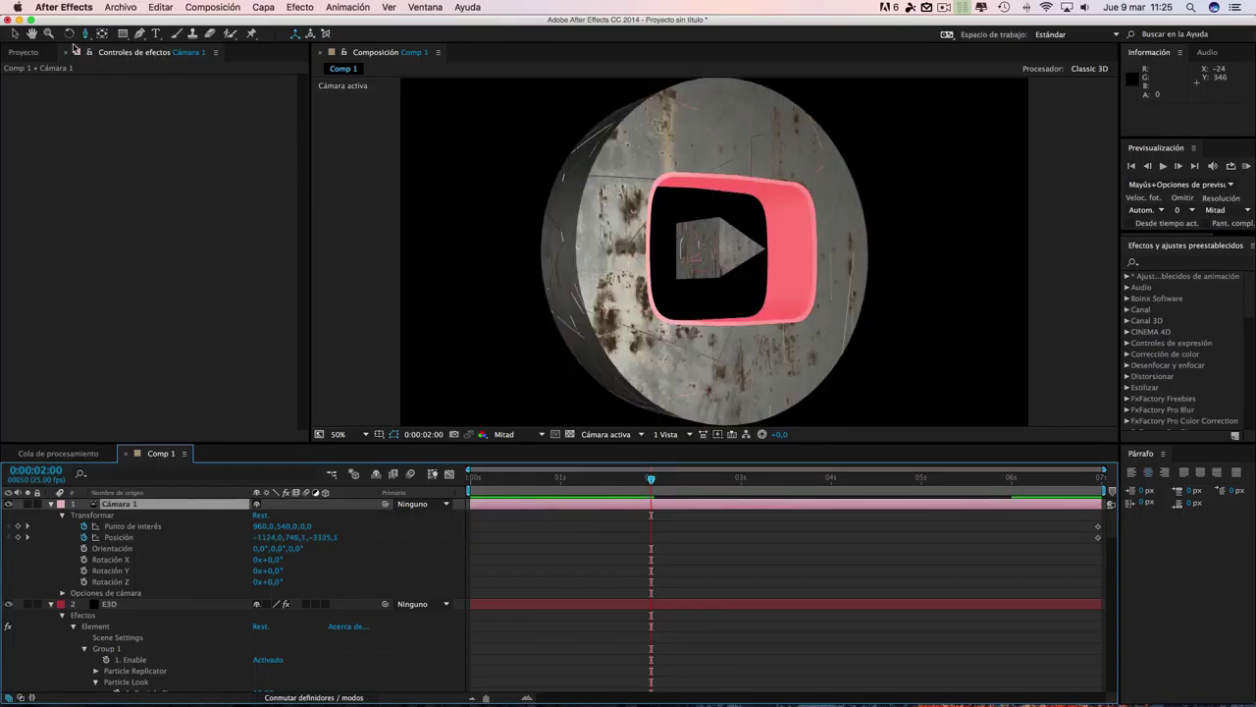
- Orbit the camera to a new side-on angle of the disc at 2 seconds
left_click_drag(88, 37, 142, 59)
left_click_drag(807, 314, 676, 318)
left_click(654, 480)
left_click_drag(657, 483, 734, 488)
key("super+z")
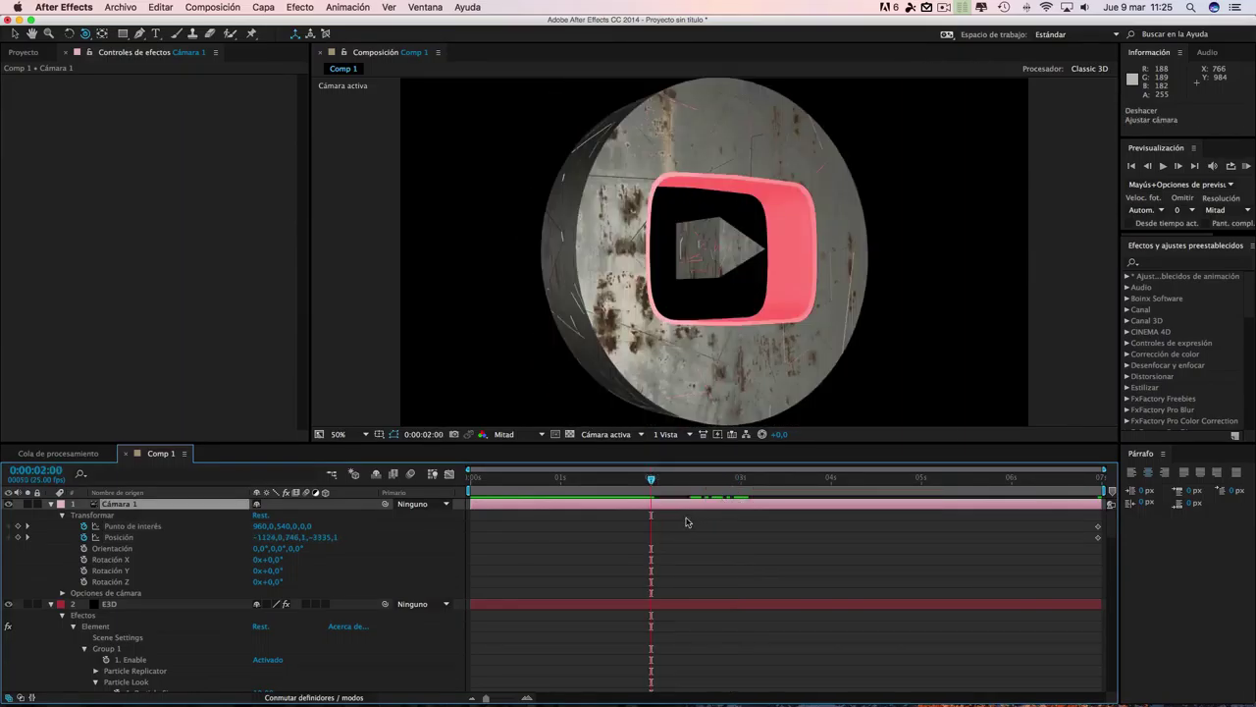
left_click_drag(756, 342, 629, 346)
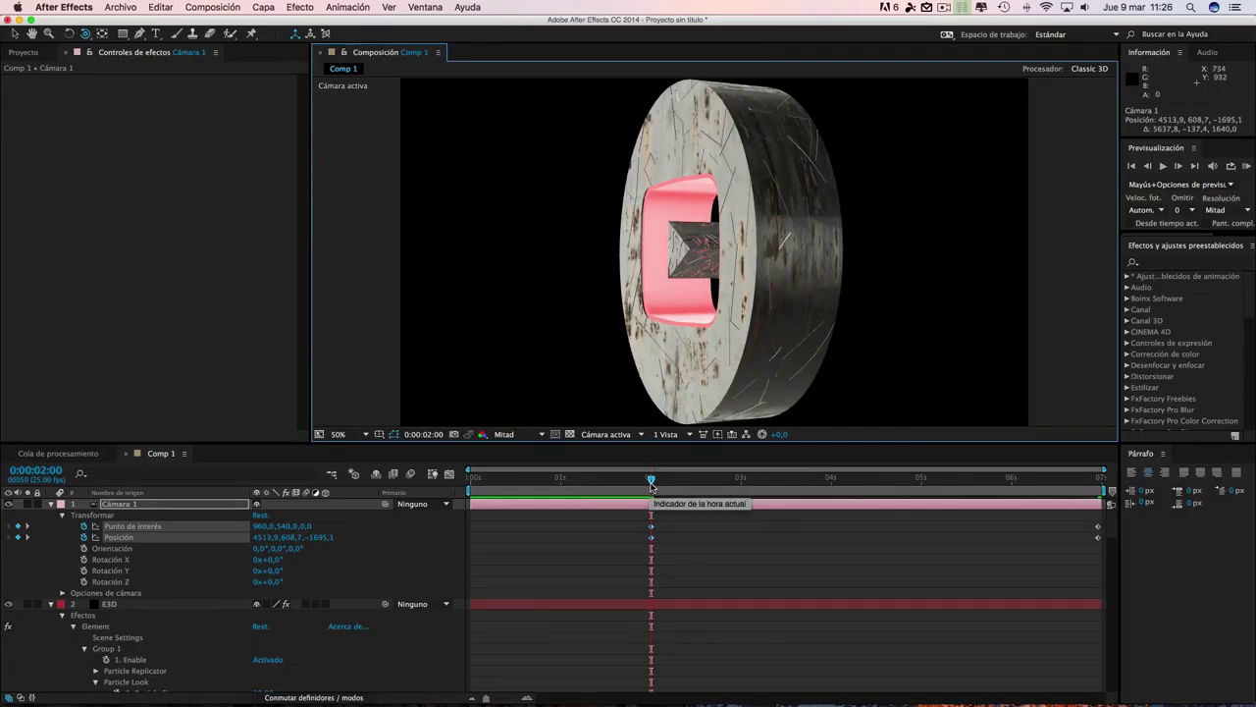
left_click(27, 528)
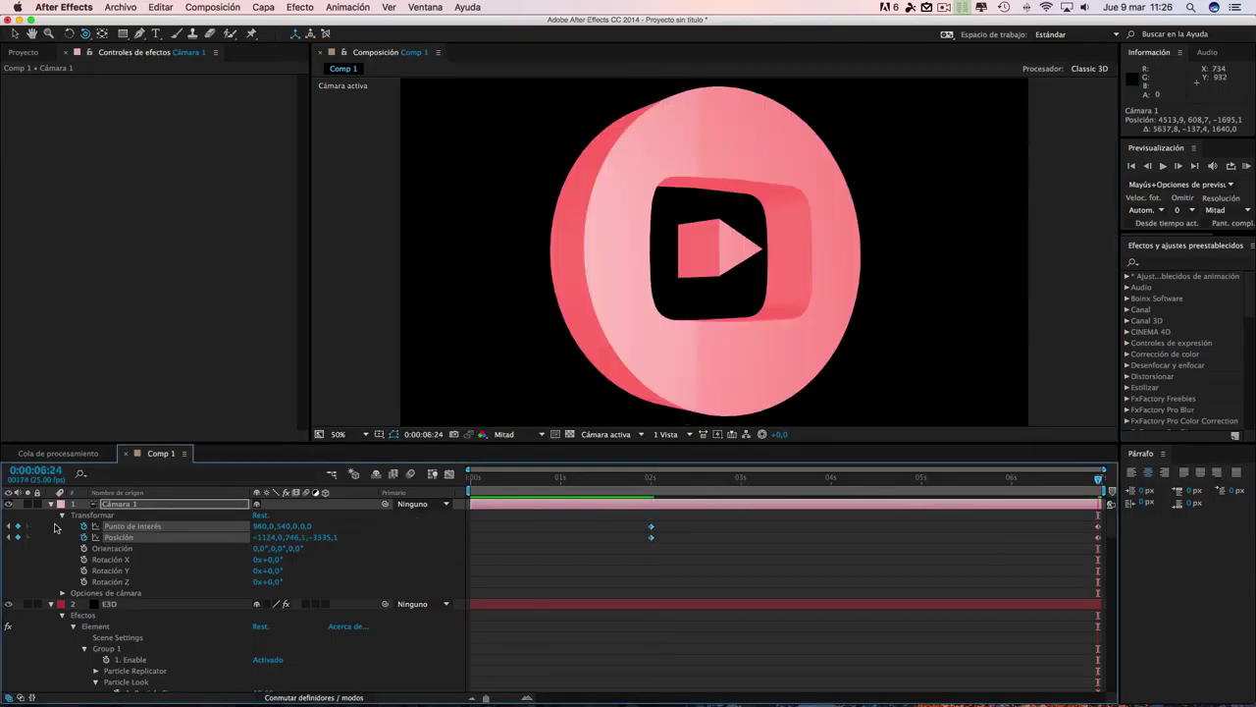
- Orbit the camera to face the logo at the end and show a side view at the opening
left_click_drag(747, 294, 764, 296)
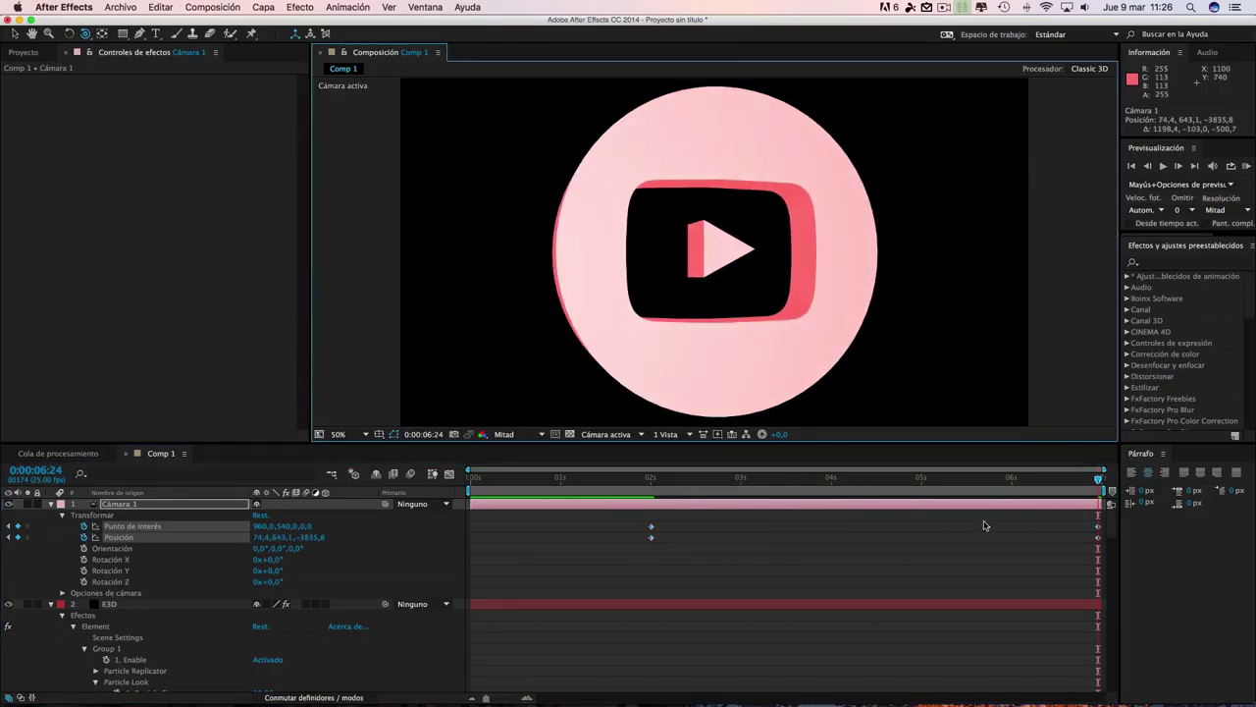
left_click_drag(1097, 481, 549, 492)
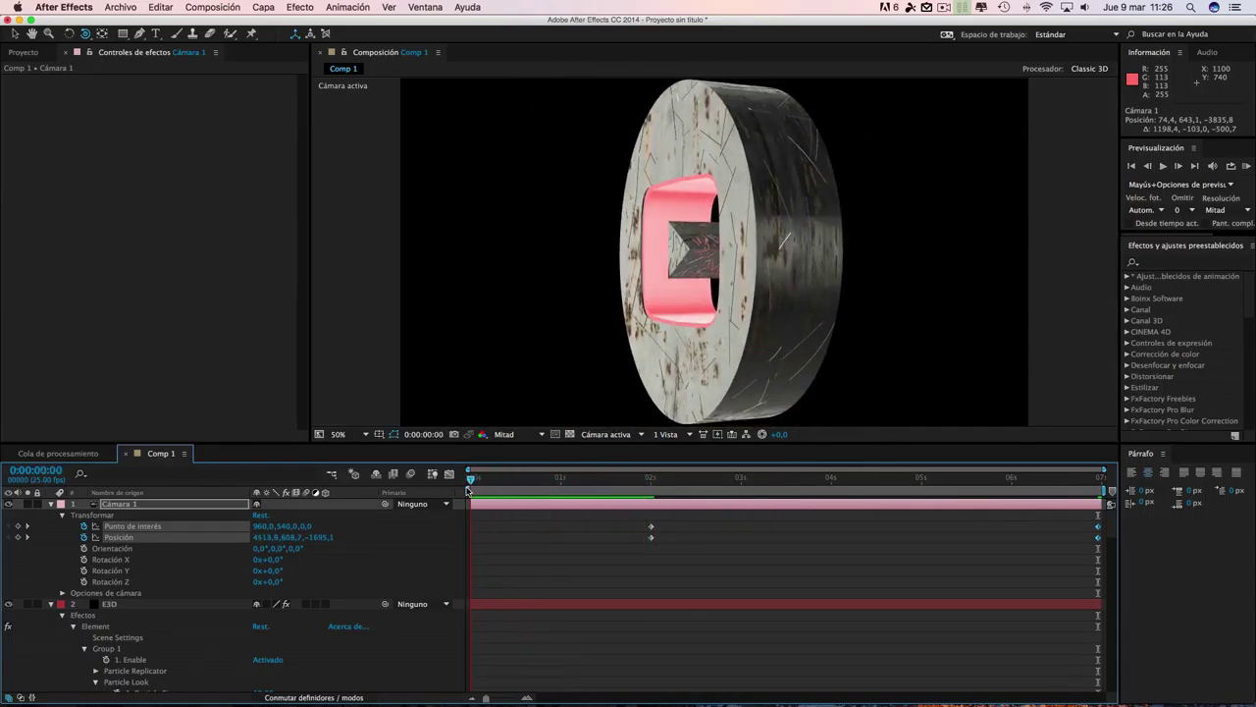
left_click_drag(804, 267, 791, 266)
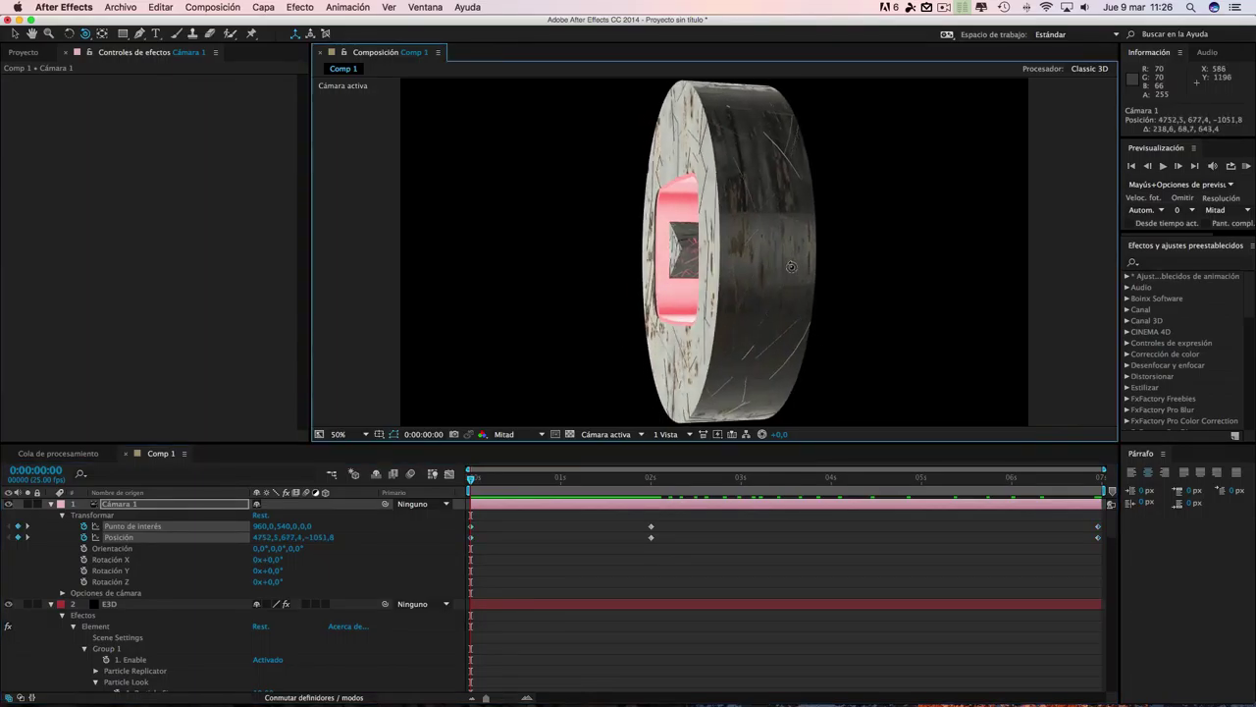
- Scrub from the start to about 4 seconds to preview the camera move
left_click(467, 480)
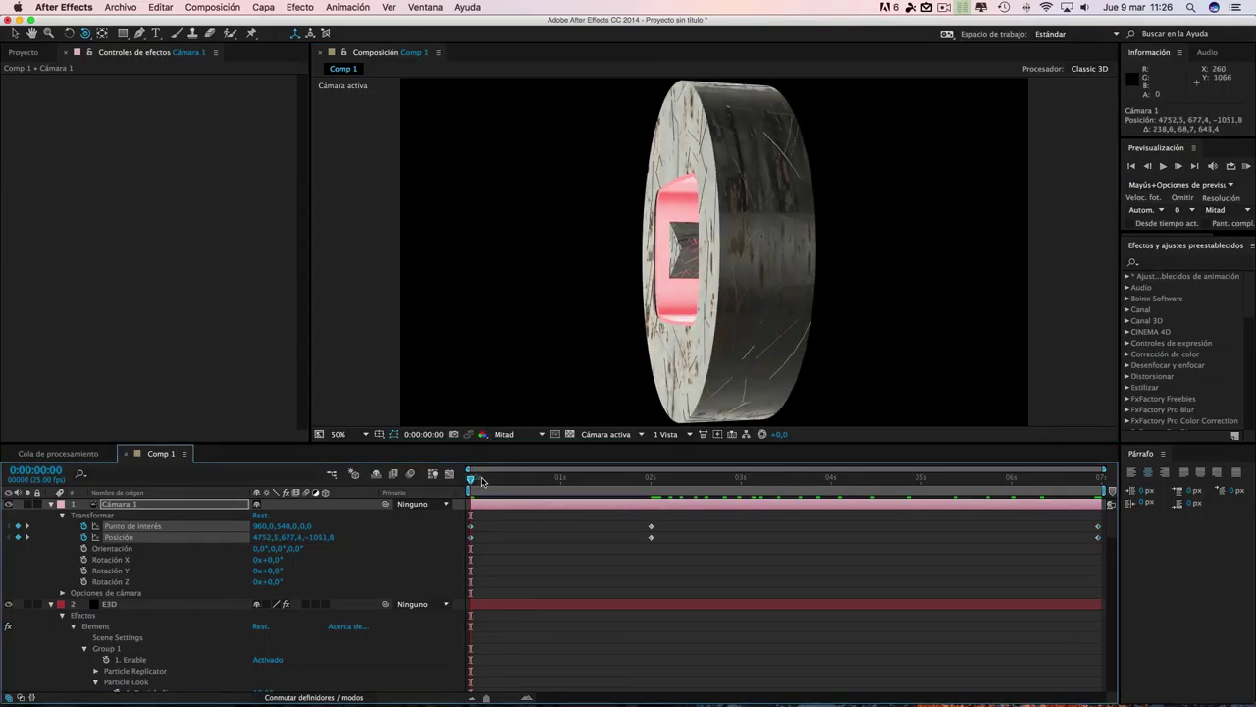
left_click(490, 480)
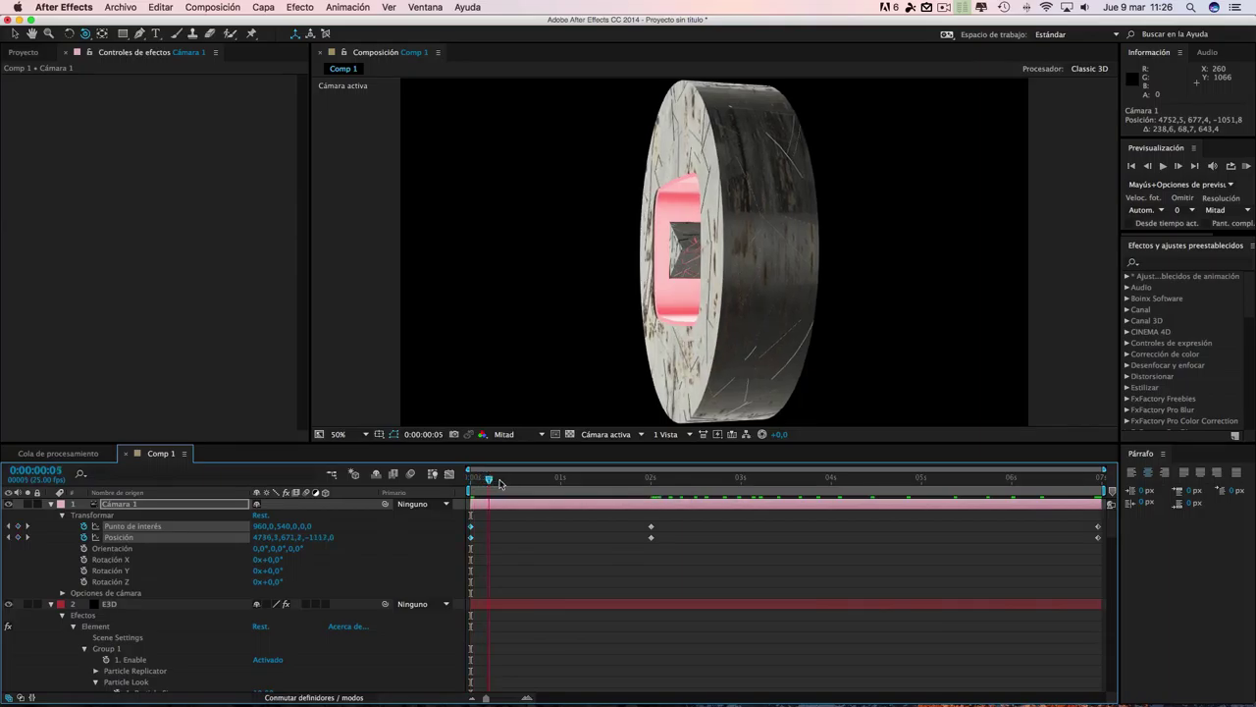
left_click_drag(513, 484, 644, 480)
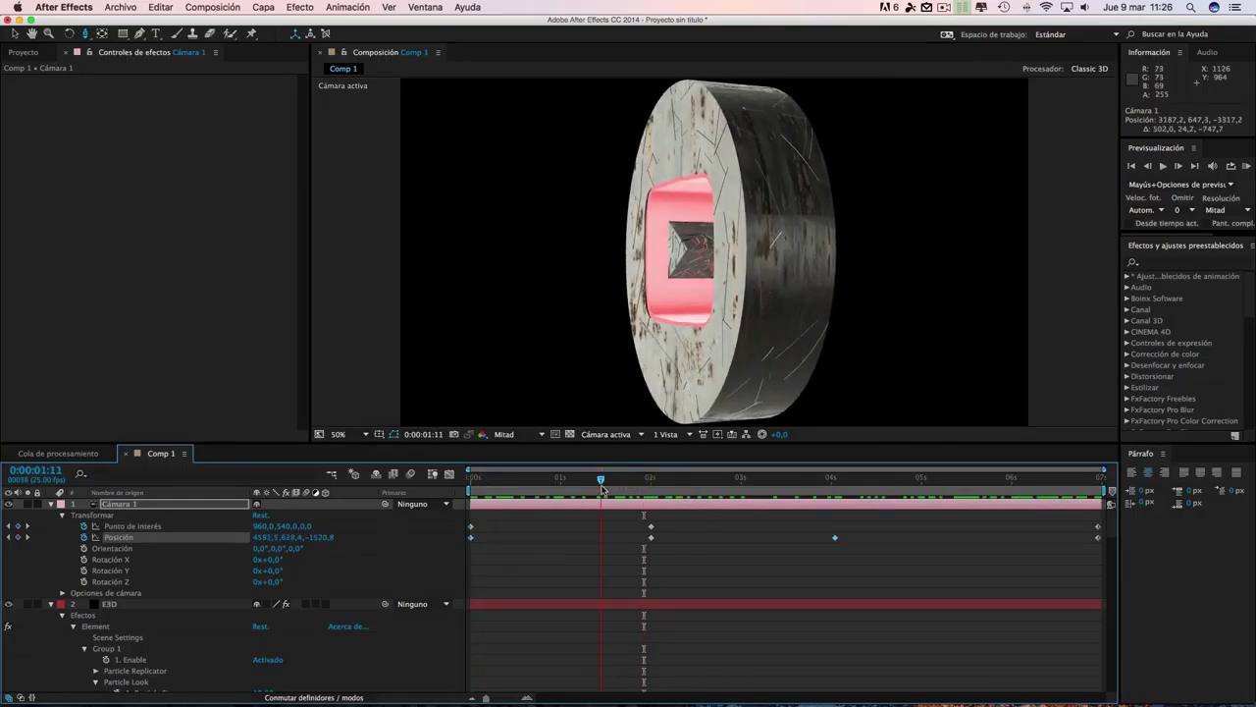
left_click_drag(672, 487, 572, 501)
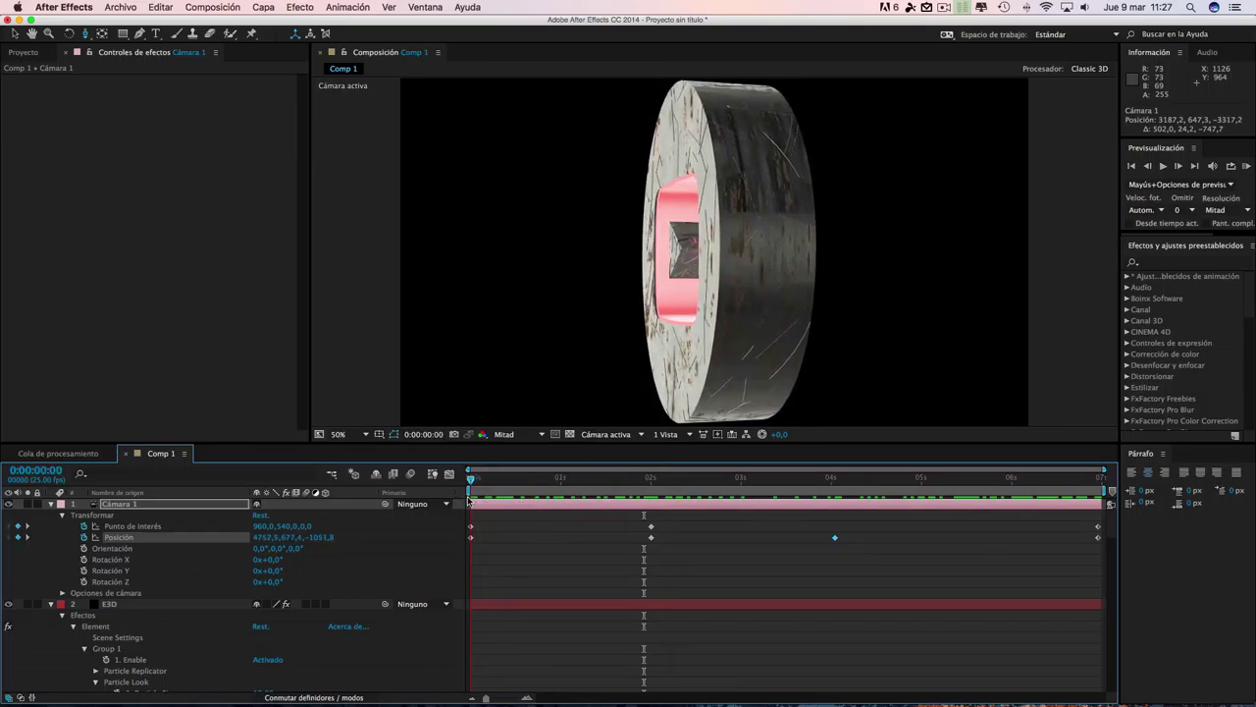
left_click_drag(470, 501, 552, 500)
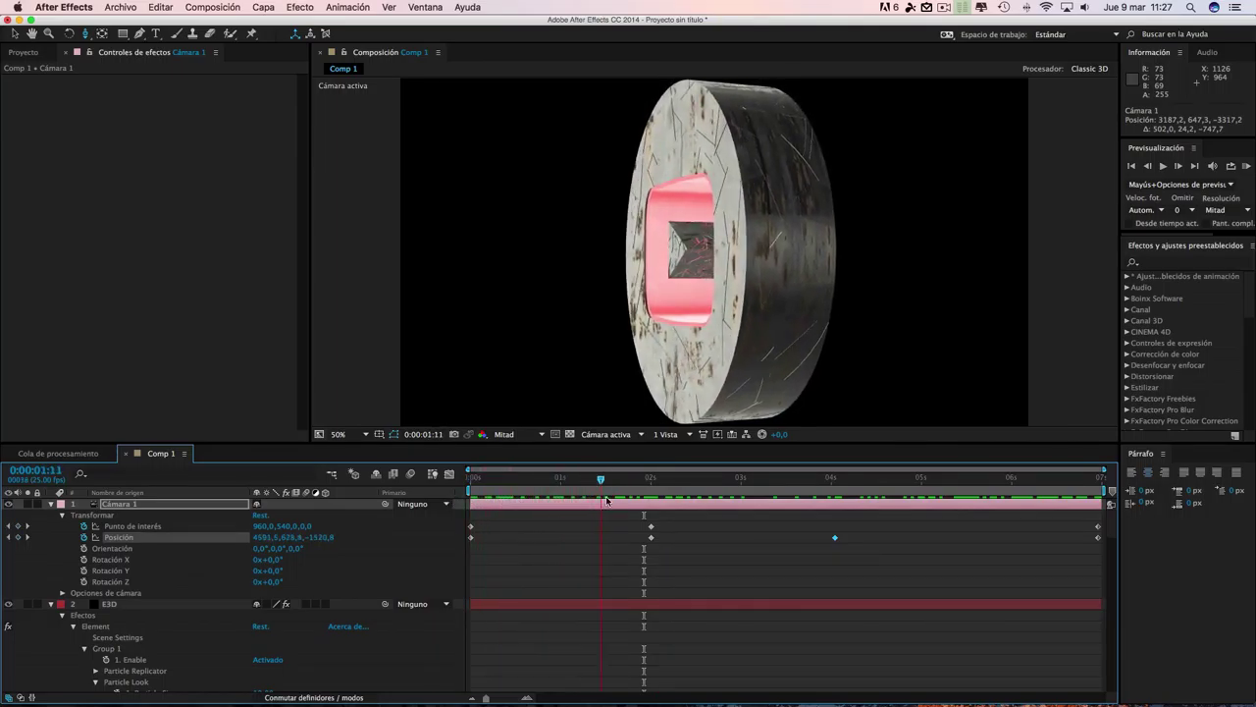
mouse_move(644, 502)
left_mouse_down()
mouse_move(996, 506)
mouse_move(653, 511)
left_mouse_up()
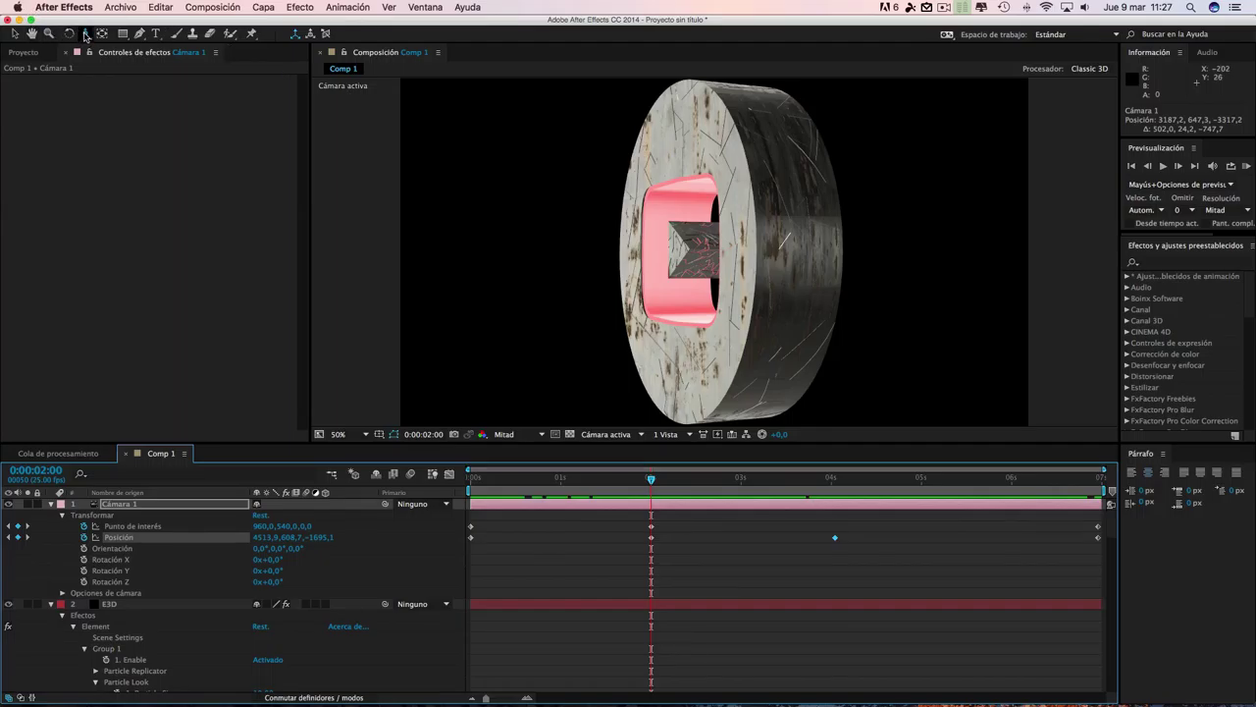
- Switch to the Orbit Camera tool, nudge the disc's angle, and scrub through the move
left_click(86, 35)
left_click(147, 47)
left_click_drag(756, 274, 781, 271)
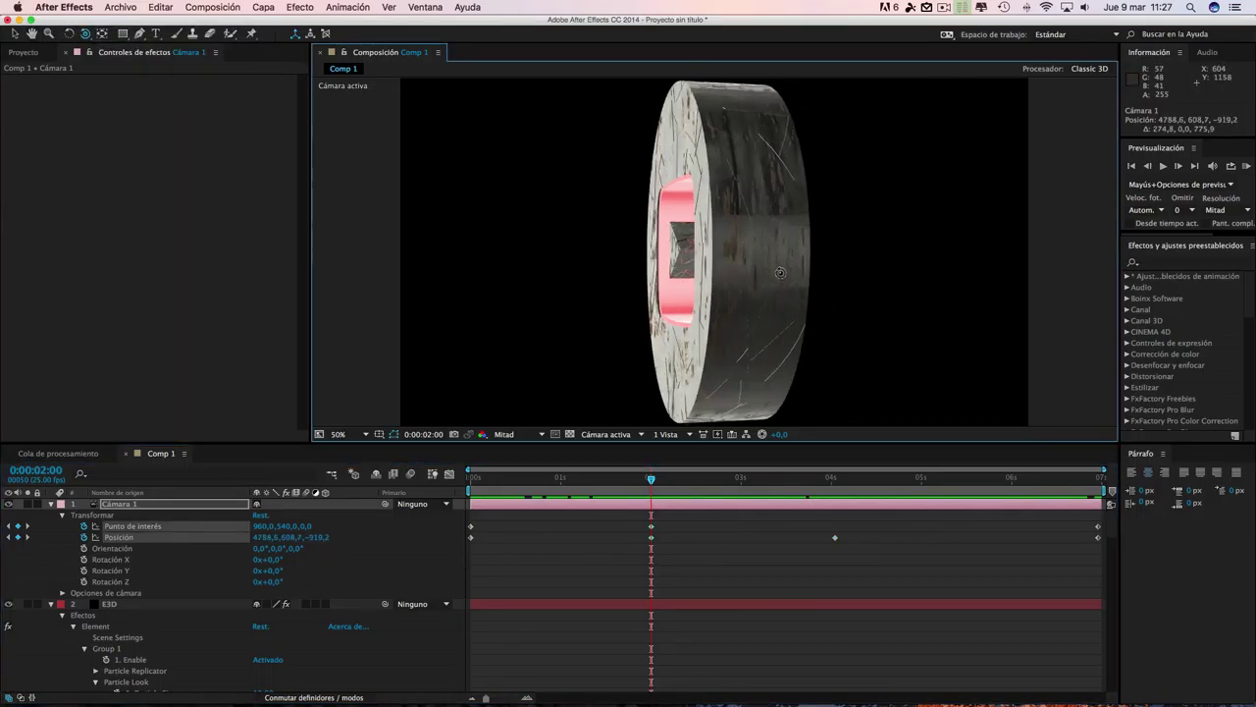
left_click(655, 479)
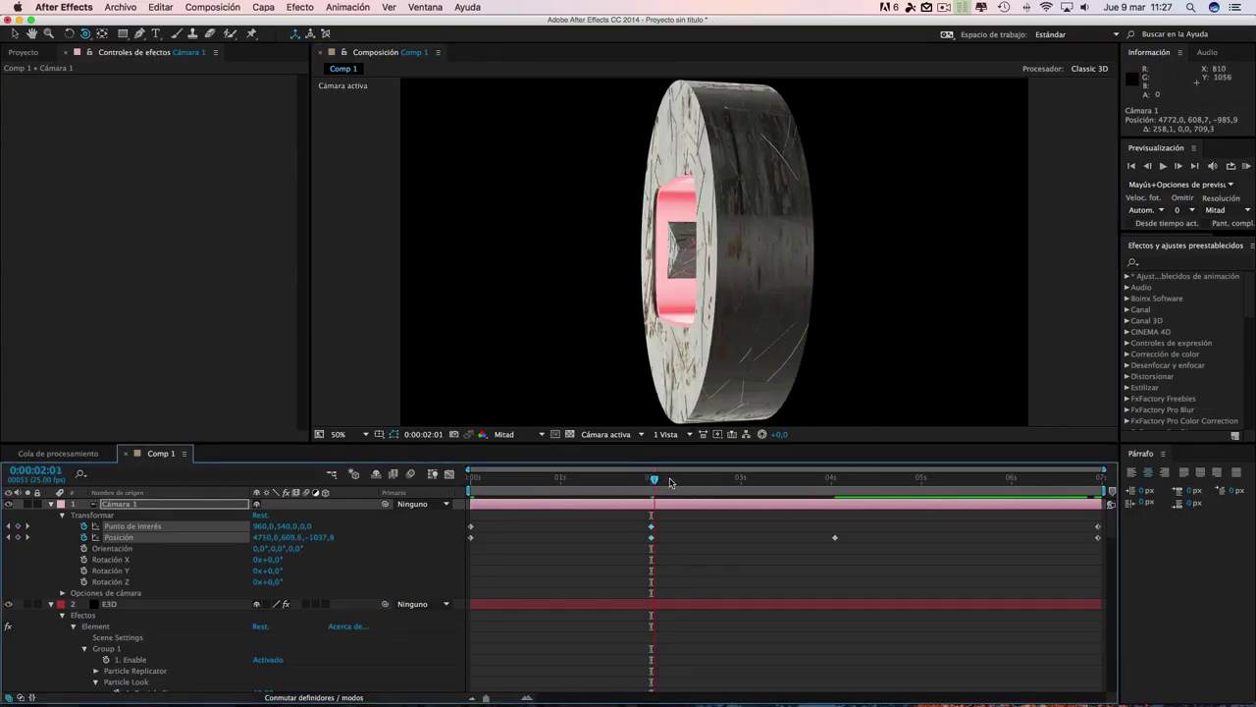
left_click_drag(680, 482, 1052, 481)
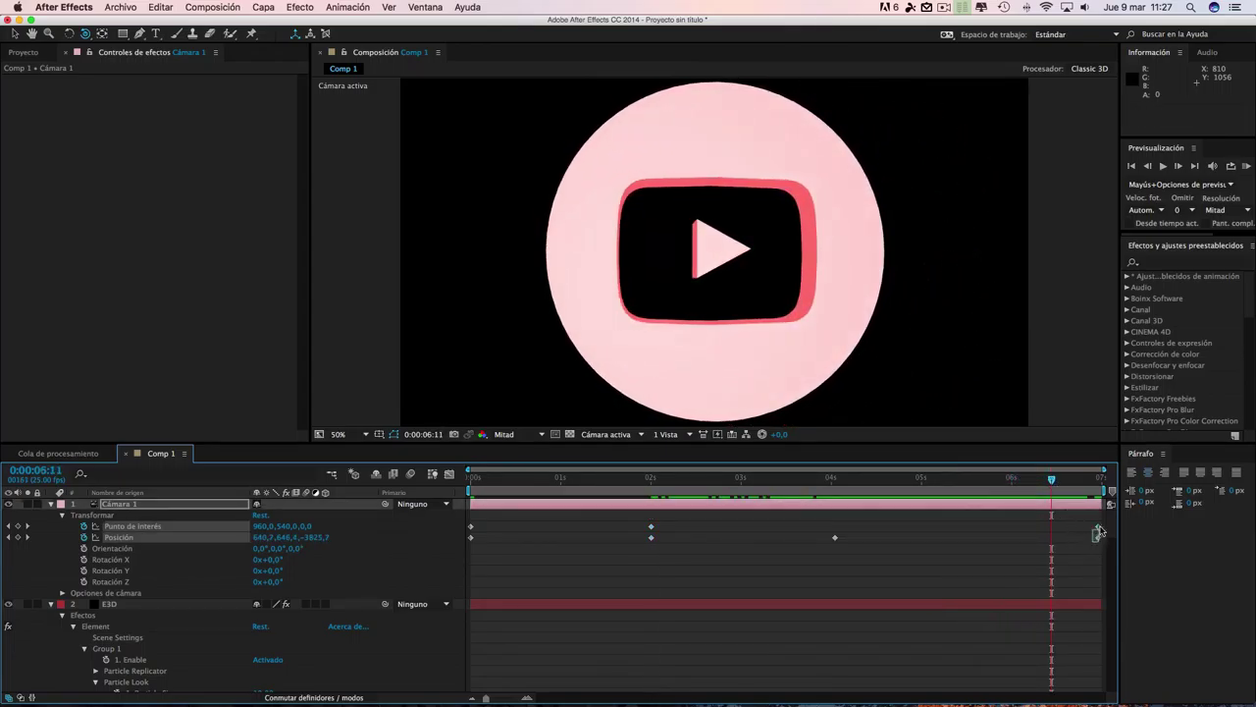
- Drag the final camera Position and Point of Interest keyframes back to about 6 seconds
left_click_drag(1099, 537, 1038, 534)
key("space")
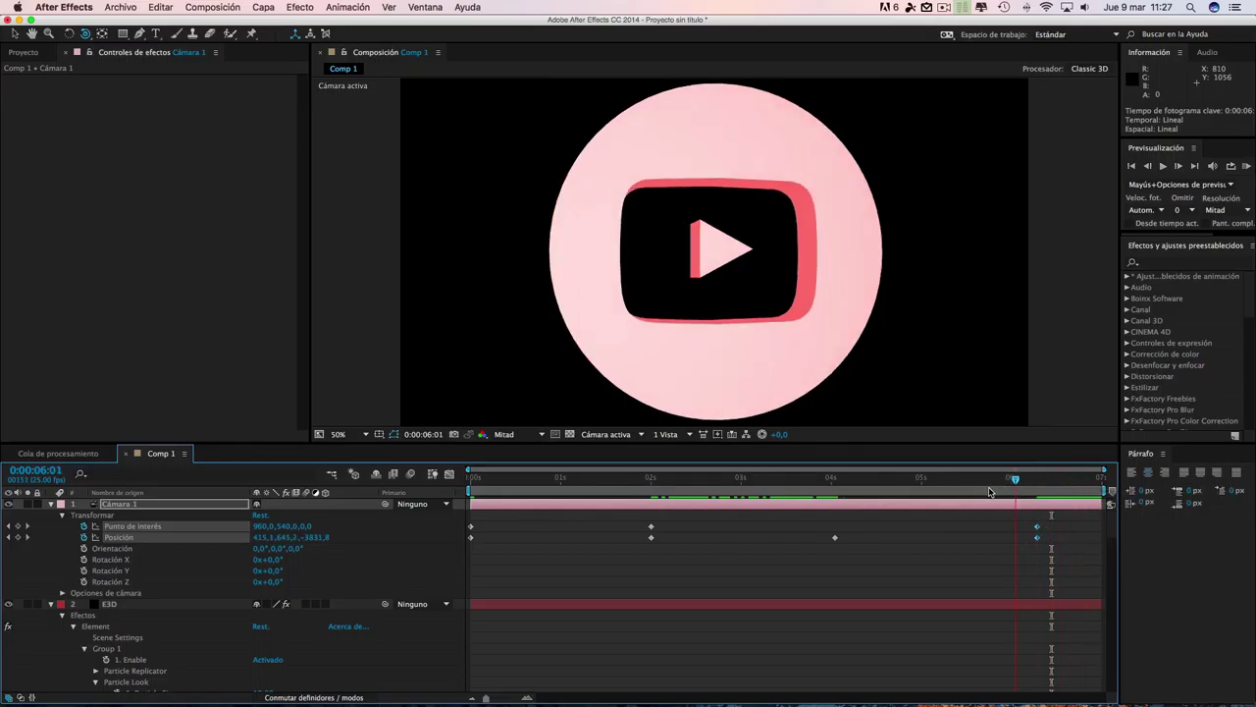
left_click(921, 481)
left_click_drag(846, 492, 878, 478)
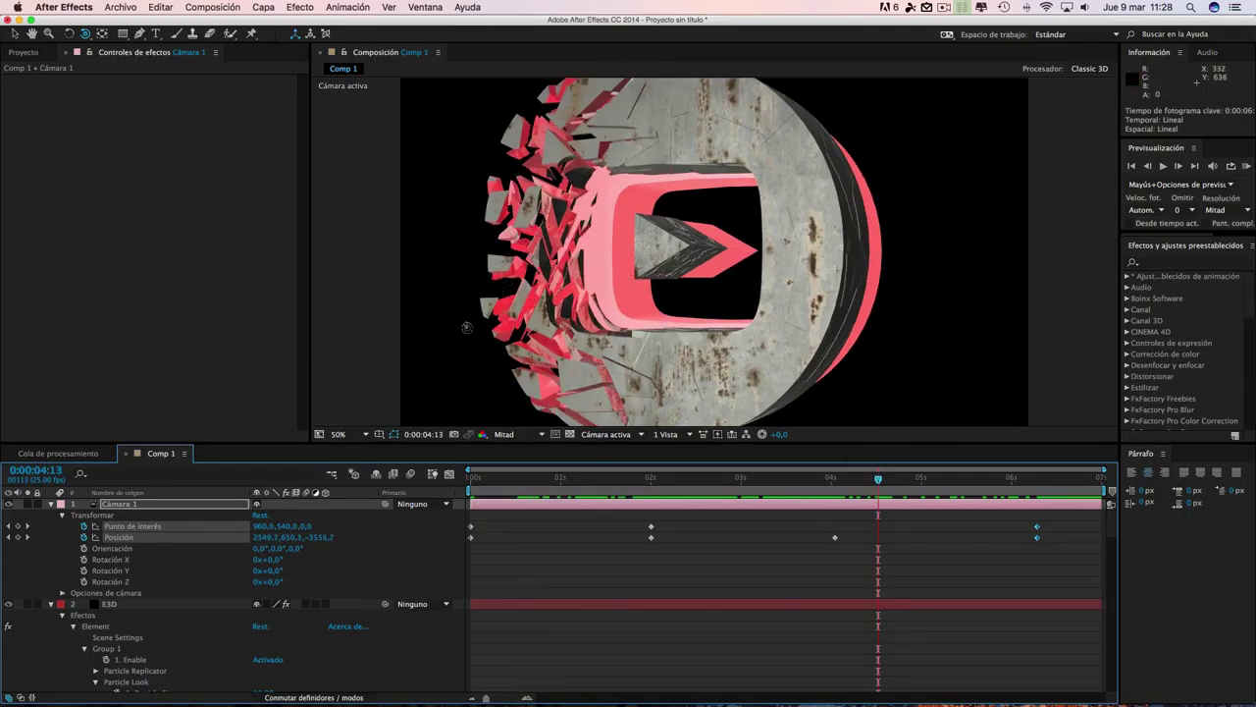
- Enable Element's Glow render setting at intensity 1.2 (radius 5.00) so the pink logo blooms
left_click(125, 604)
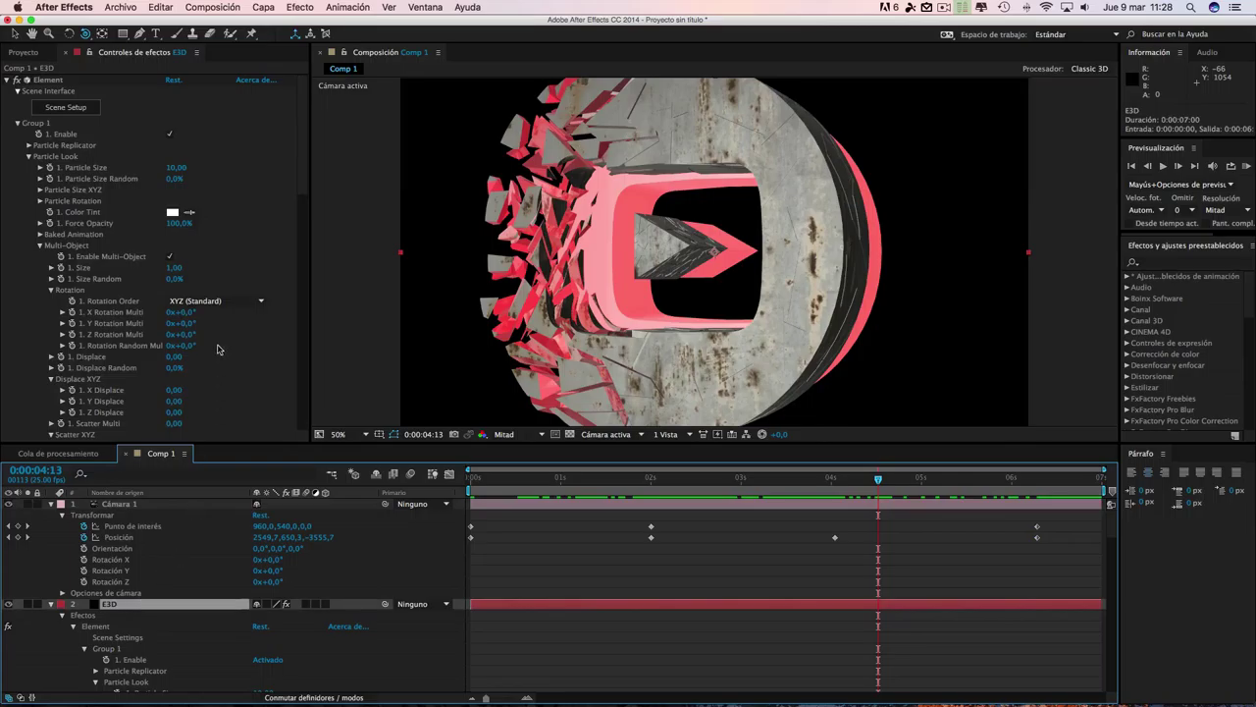
left_click_drag(304, 124, 335, 386)
left_click(17, 402)
scroll(81, 368, "down", 5)
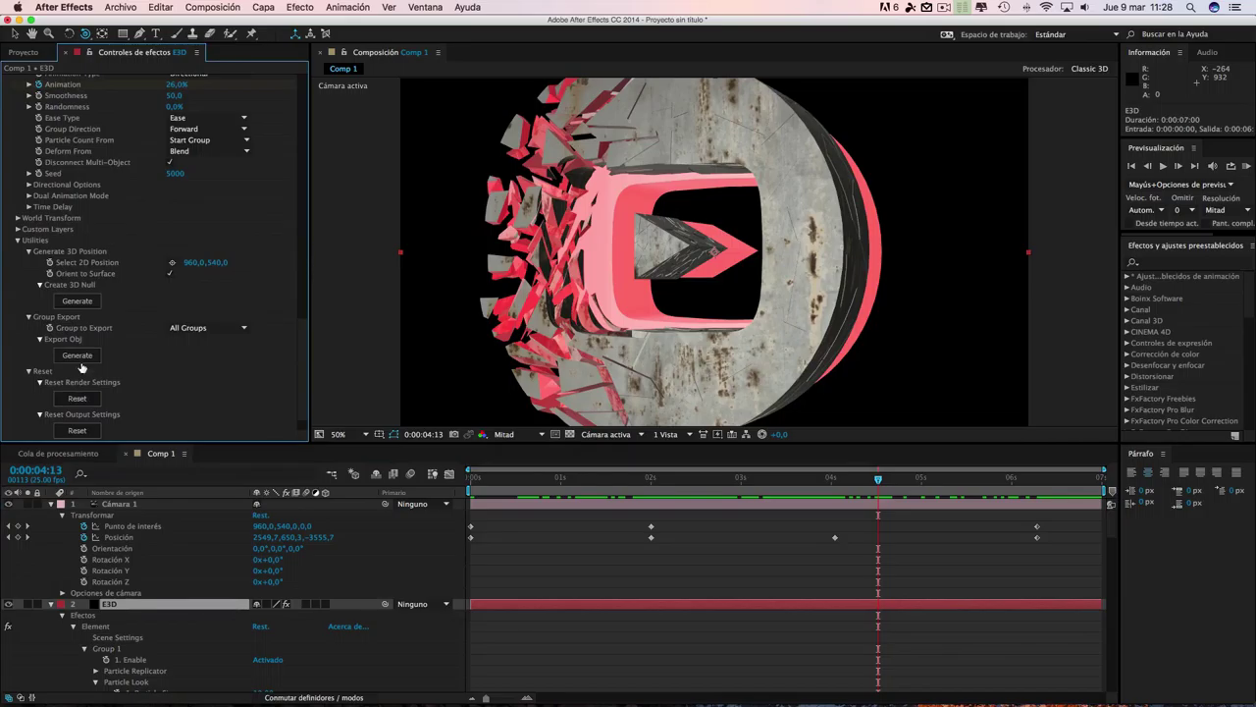
left_click(16, 241)
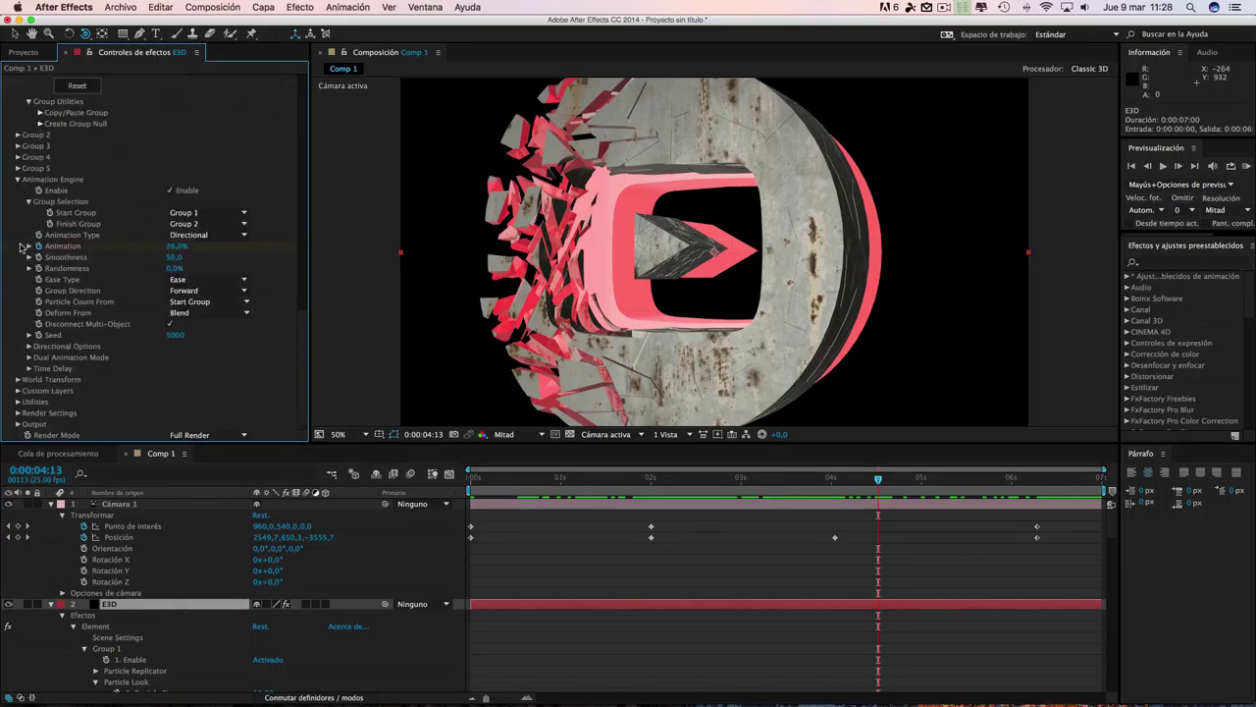
left_click(16, 413)
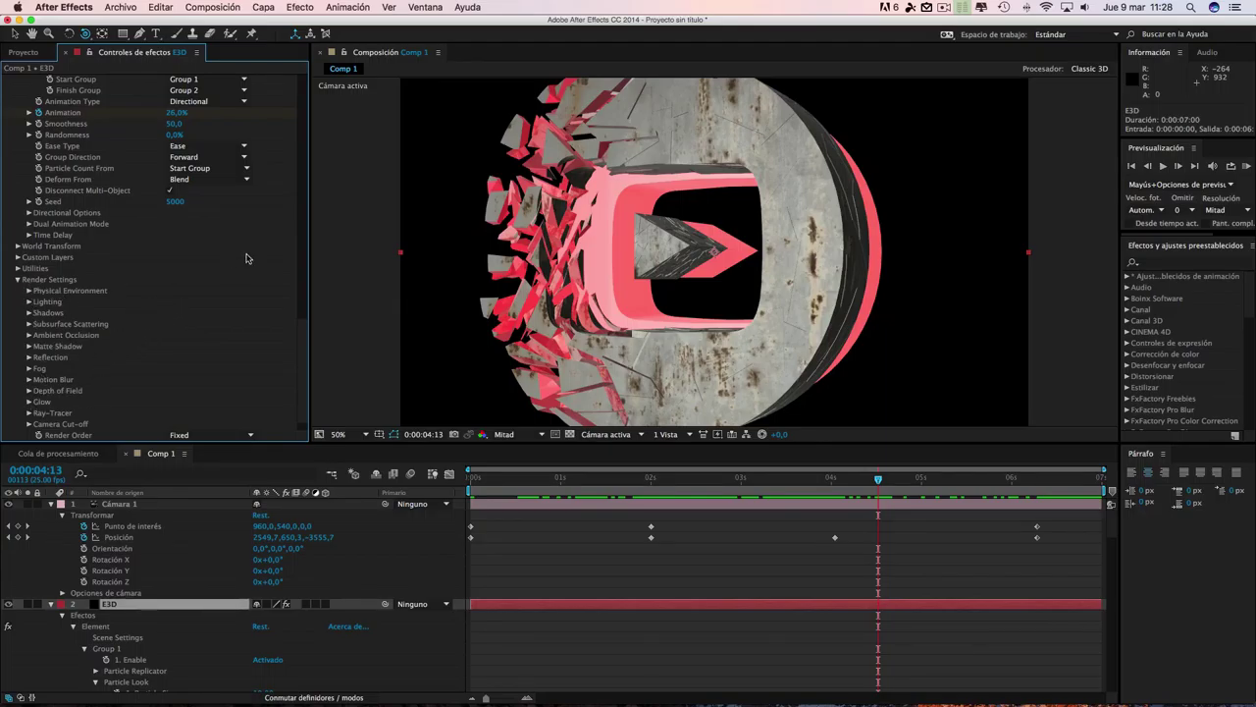
left_click(29, 402)
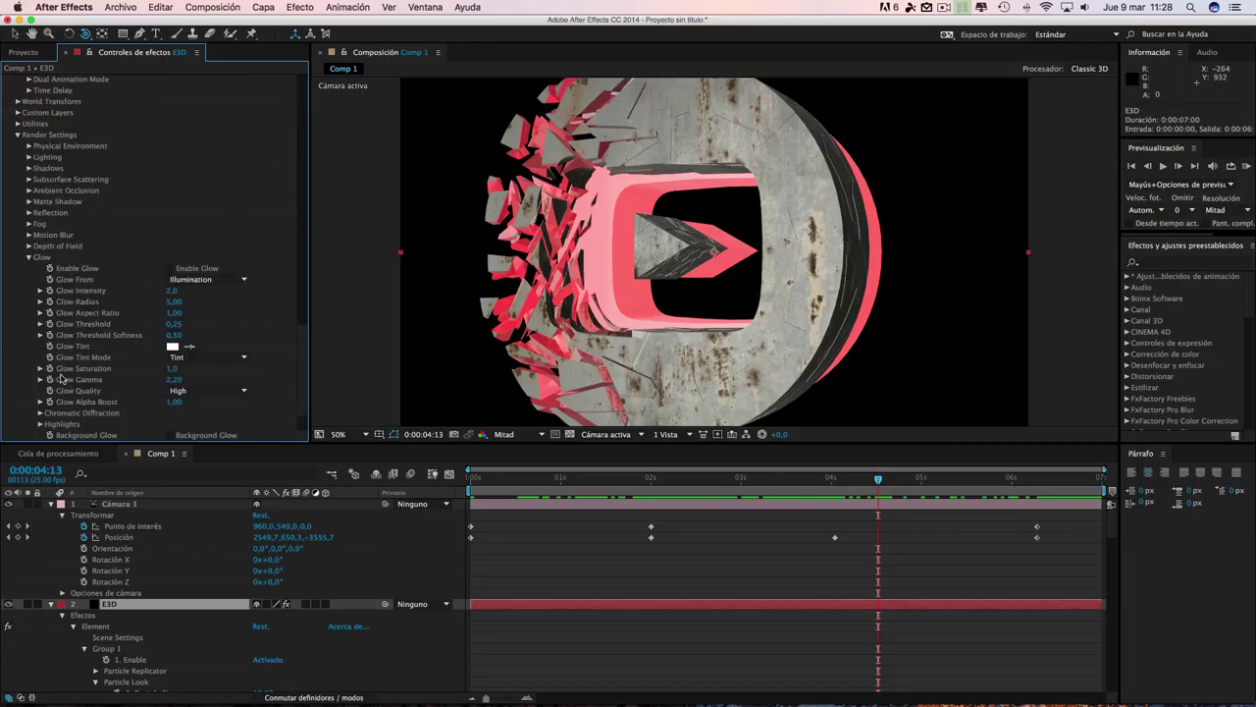
left_click(172, 268)
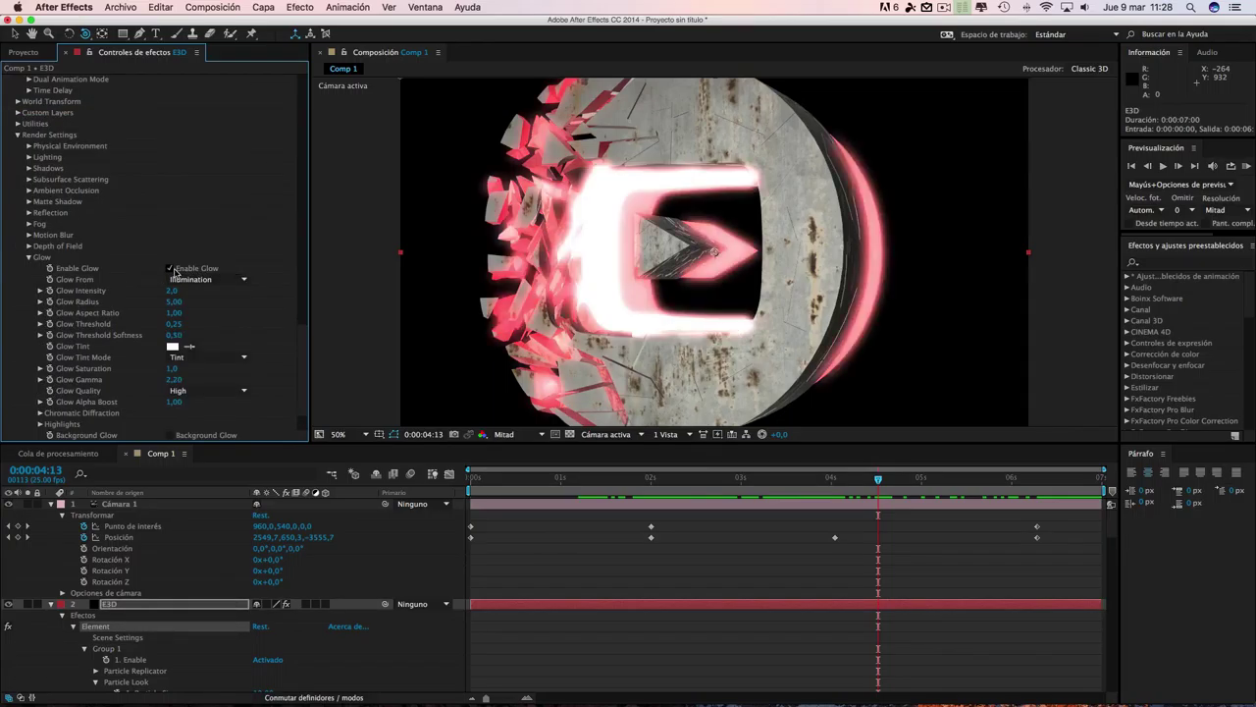
left_click_drag(169, 291, 167, 290)
mouse_move(880, 480)
left_mouse_down()
mouse_move(983, 484)
mouse_move(623, 492)
mouse_move(963, 493)
mouse_move(877, 497)
left_mouse_up()
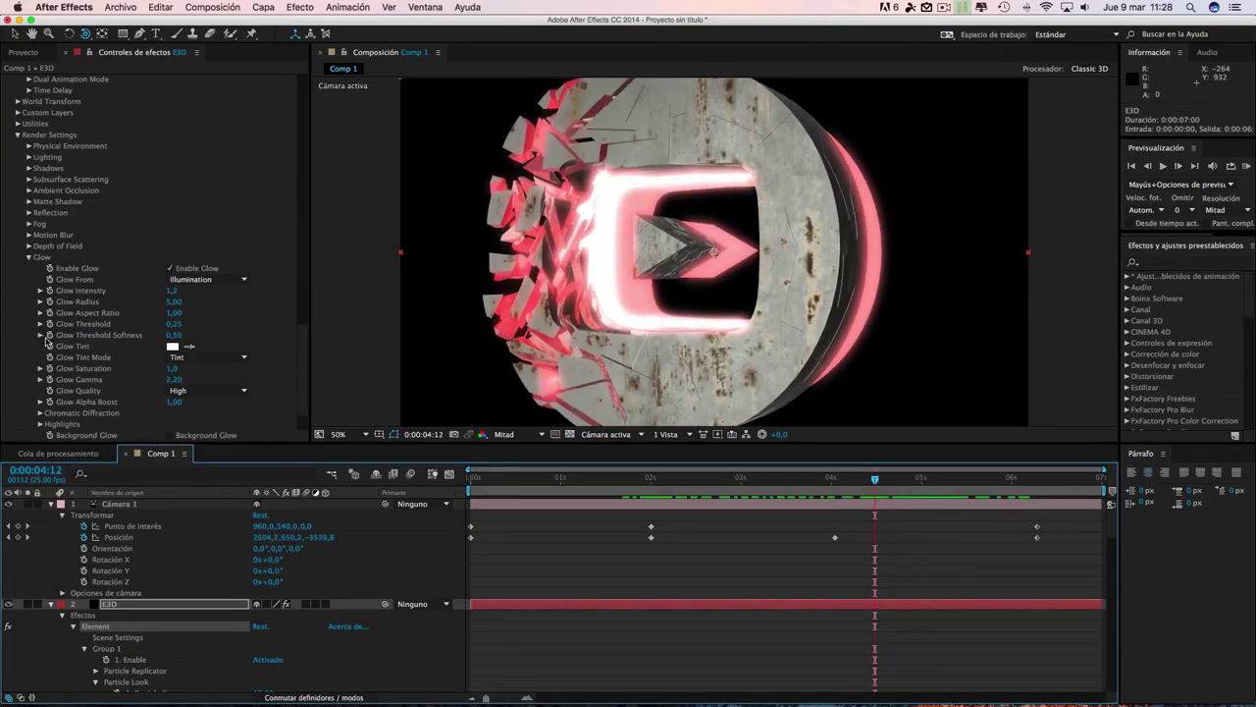
- Turn on Element's Ambient Occlusion and raise SSAO intensity to 6.9
left_click(29, 191)
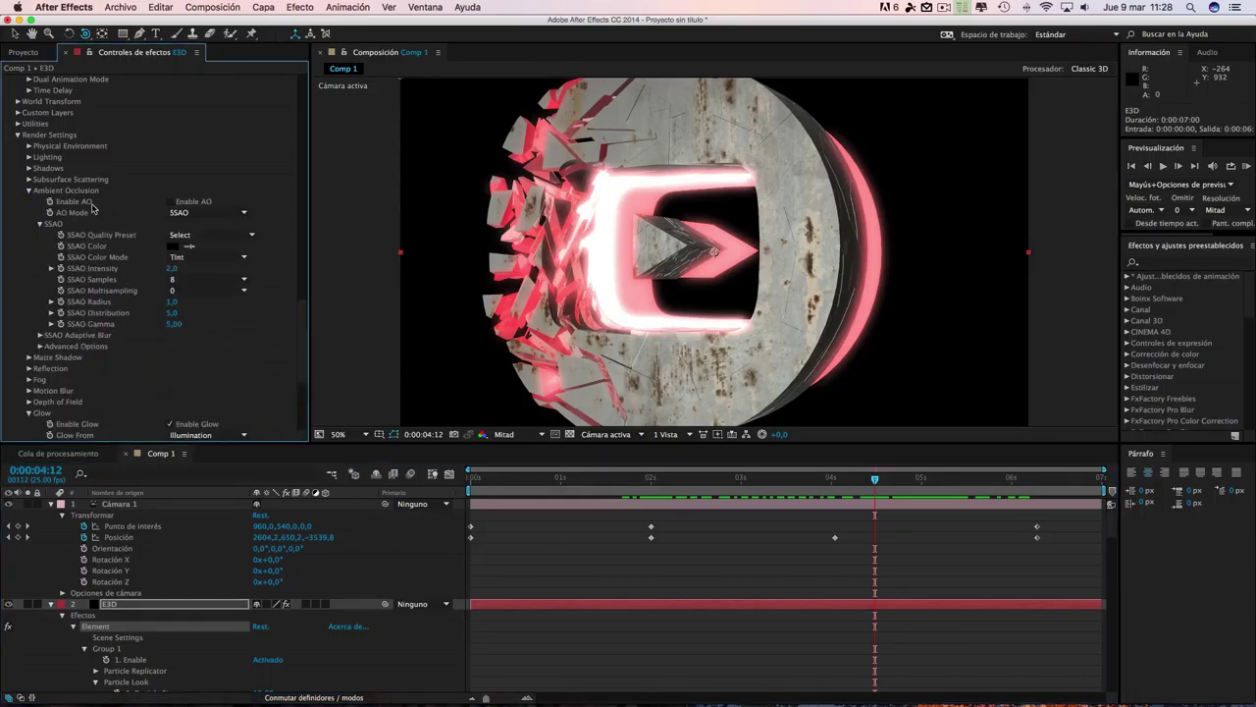
left_click(171, 201)
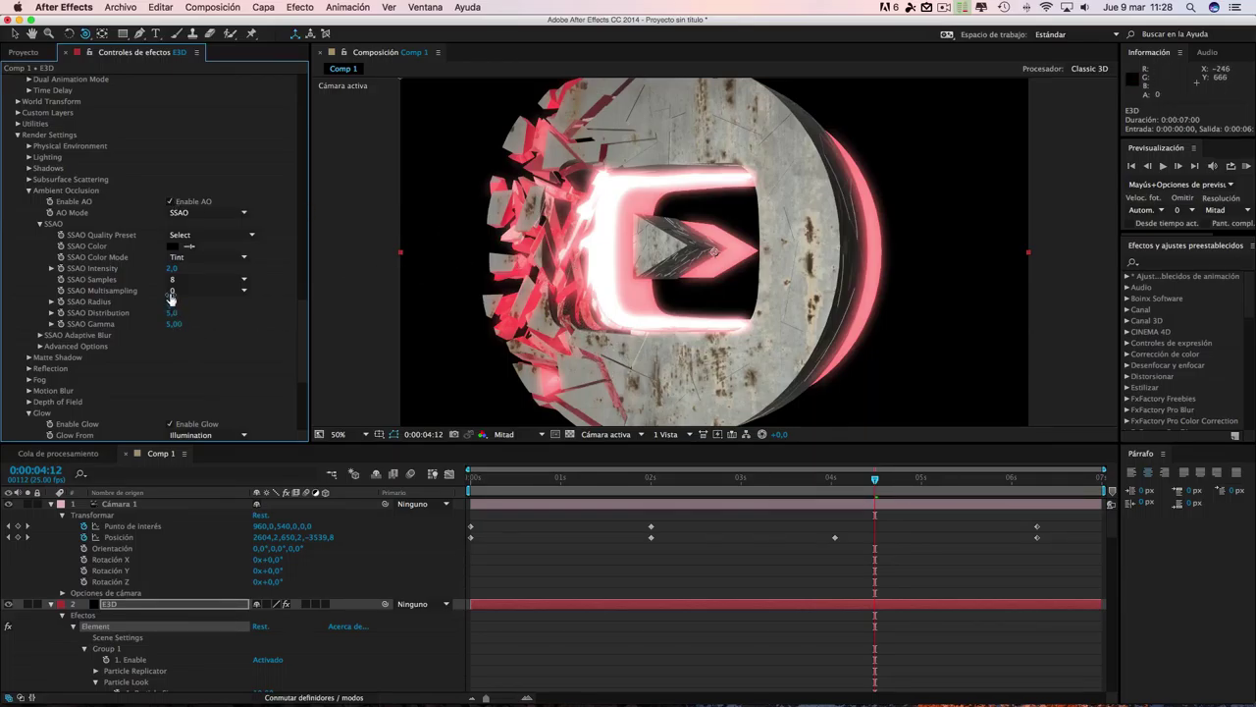
left_click_drag(170, 270, 198, 267)
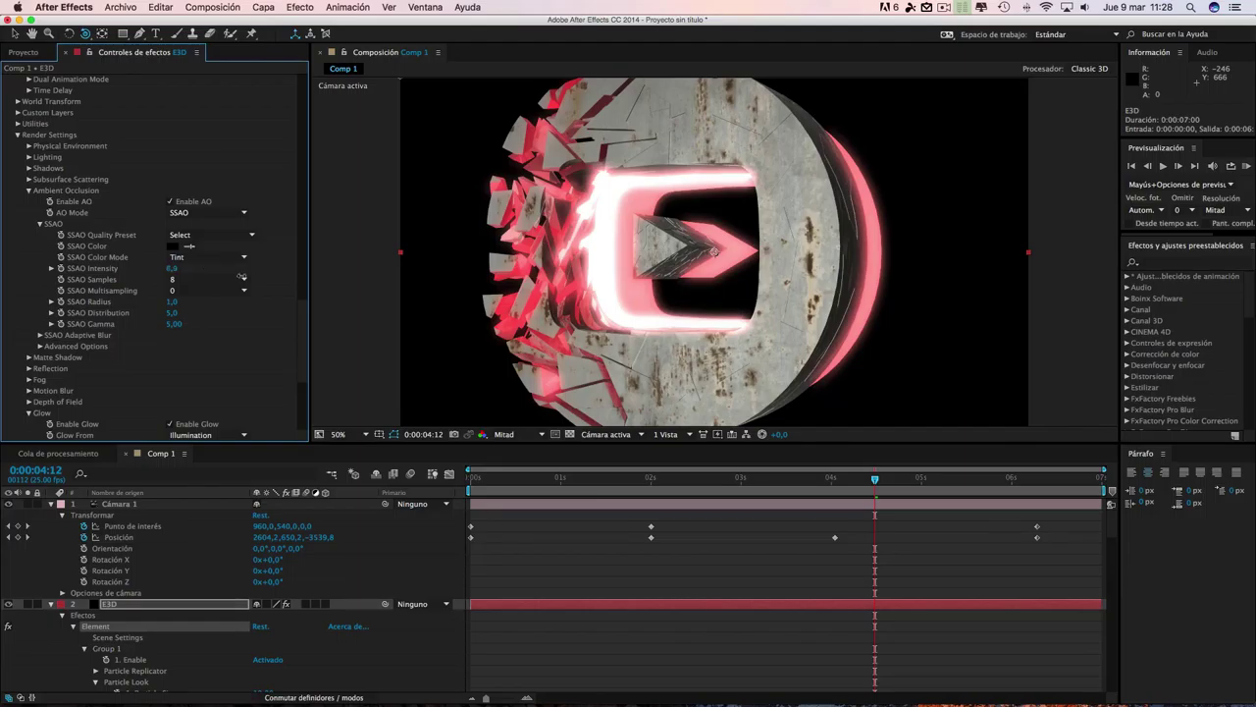
- Scrub the timeline to preview the glowing shatter and the assembled rusty disc
left_click_drag(875, 480, 904, 481)
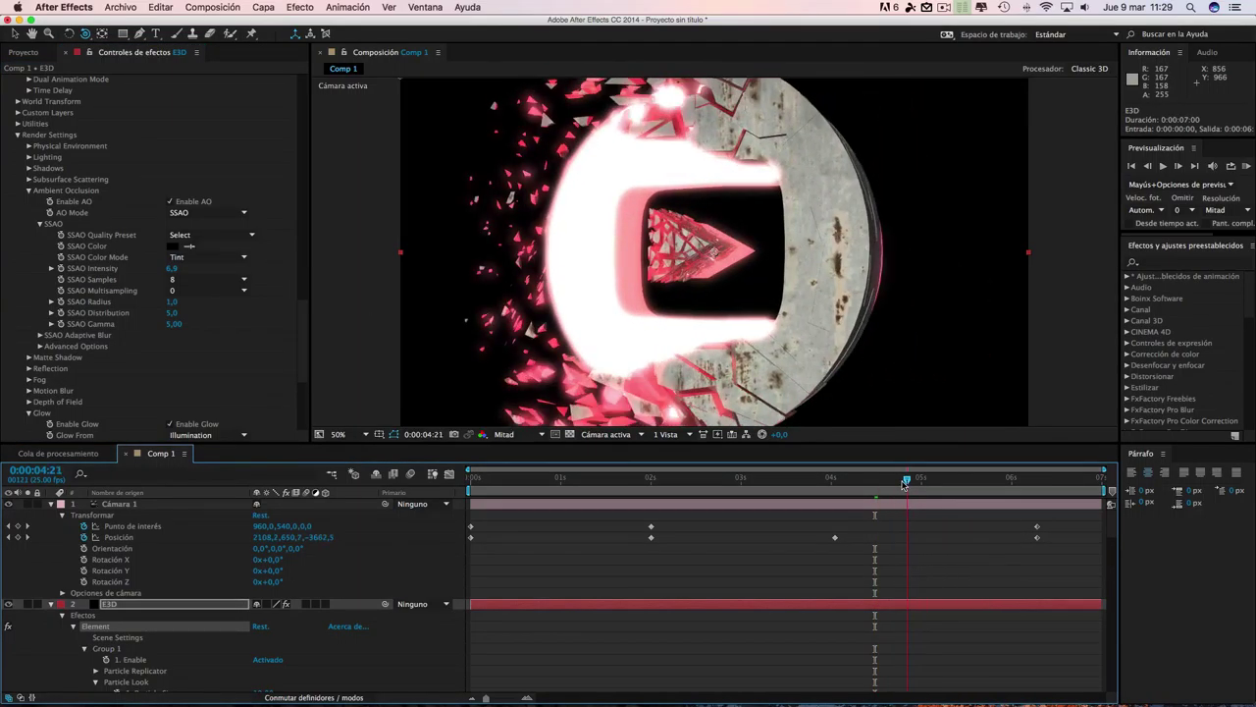
left_click(43, 348)
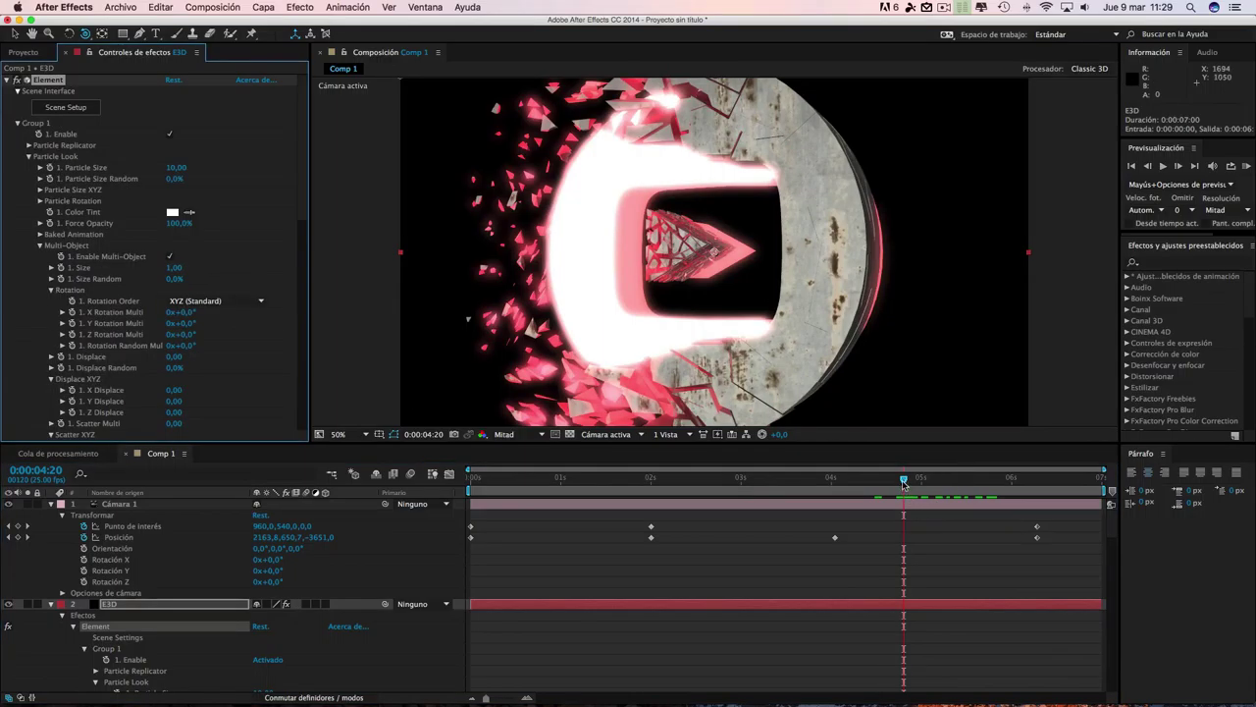
left_click(773, 480)
left_click_drag(685, 483, 928, 510)
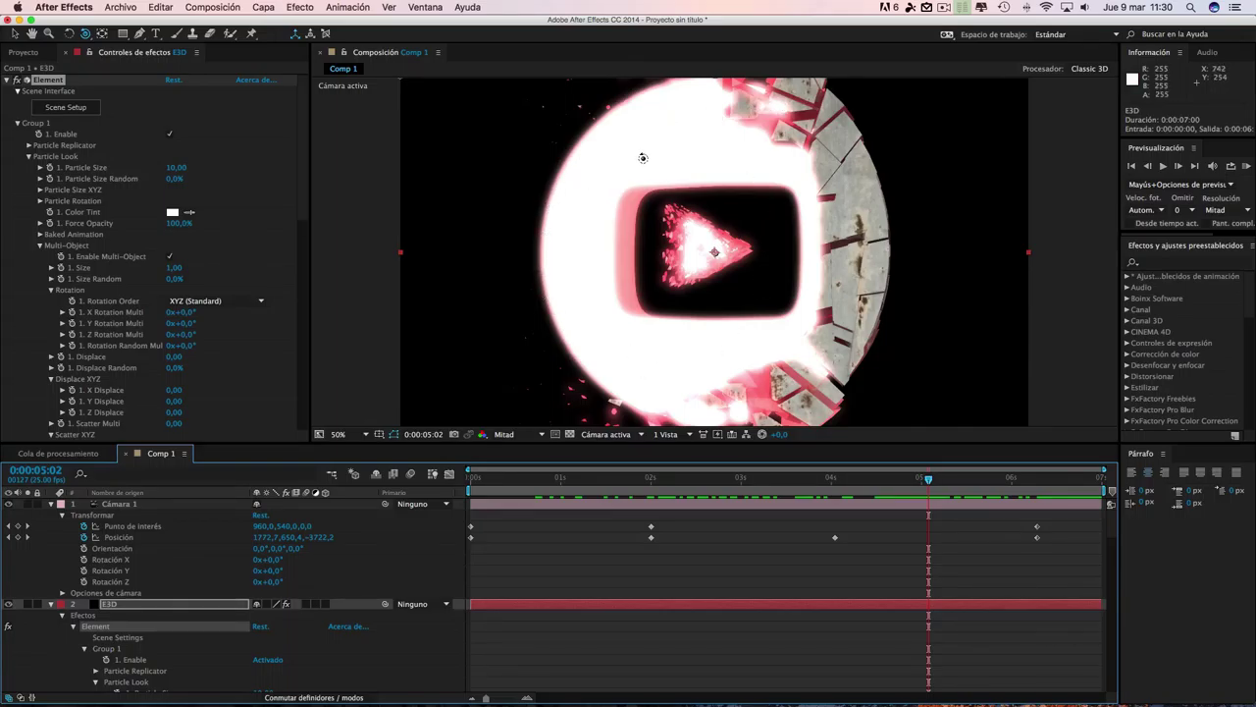
- Create a new composition named 'fractal' (HDTV 1080 25, 7 seconds)
left_click(212, 7)
left_click(212, 7)
left_click(212, 7)
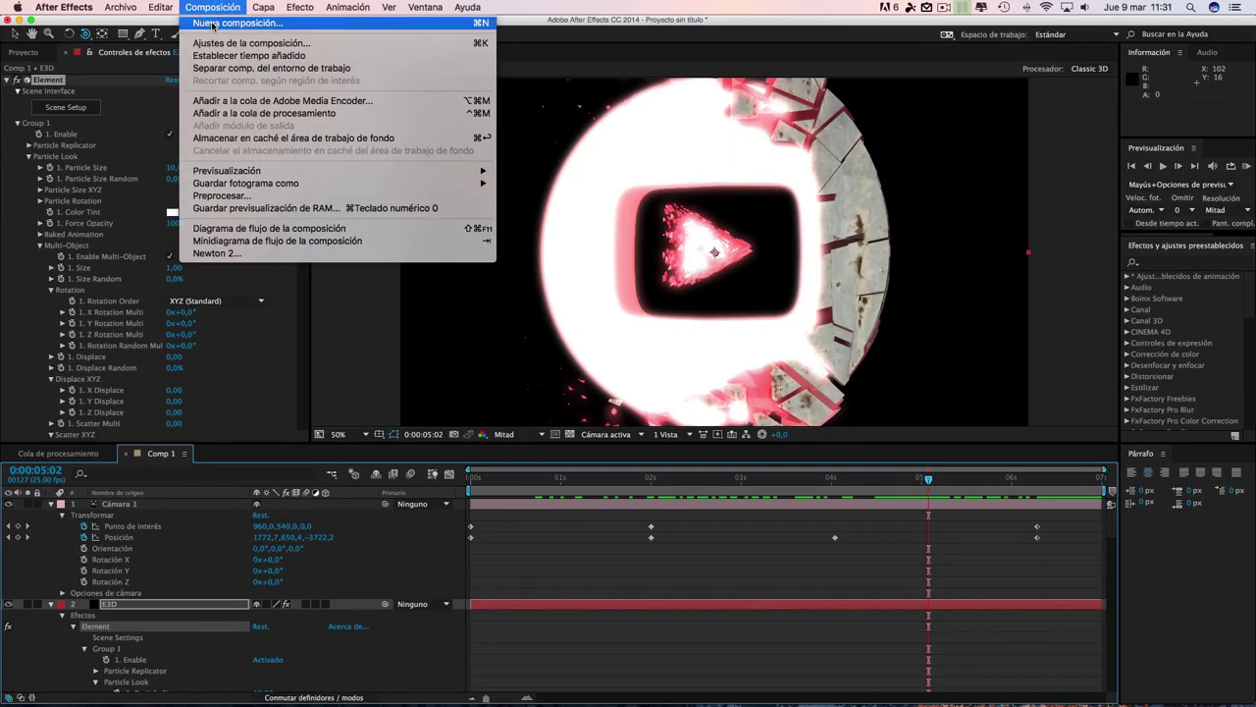
left_click(213, 24)
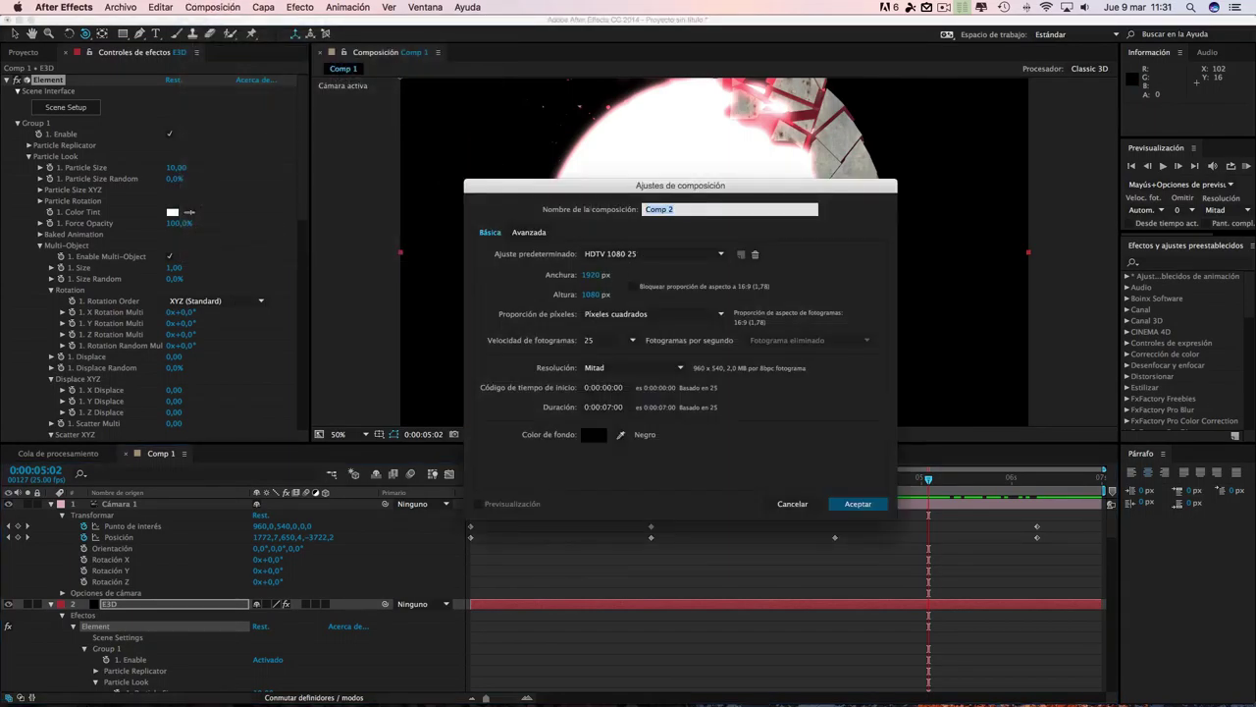
type("E")
left_click(862, 503)
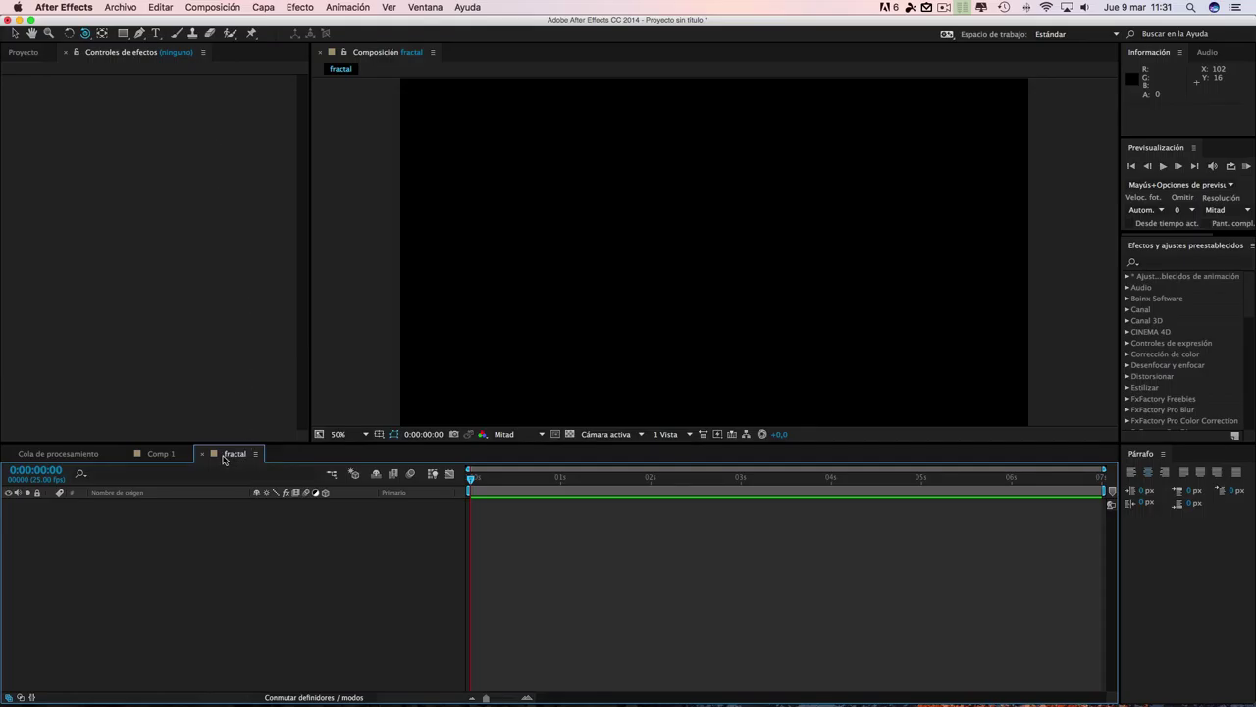
- Add a new solid layer named 'fractal' to the composition
left_click(263, 8)
mouse_move(276, 23)
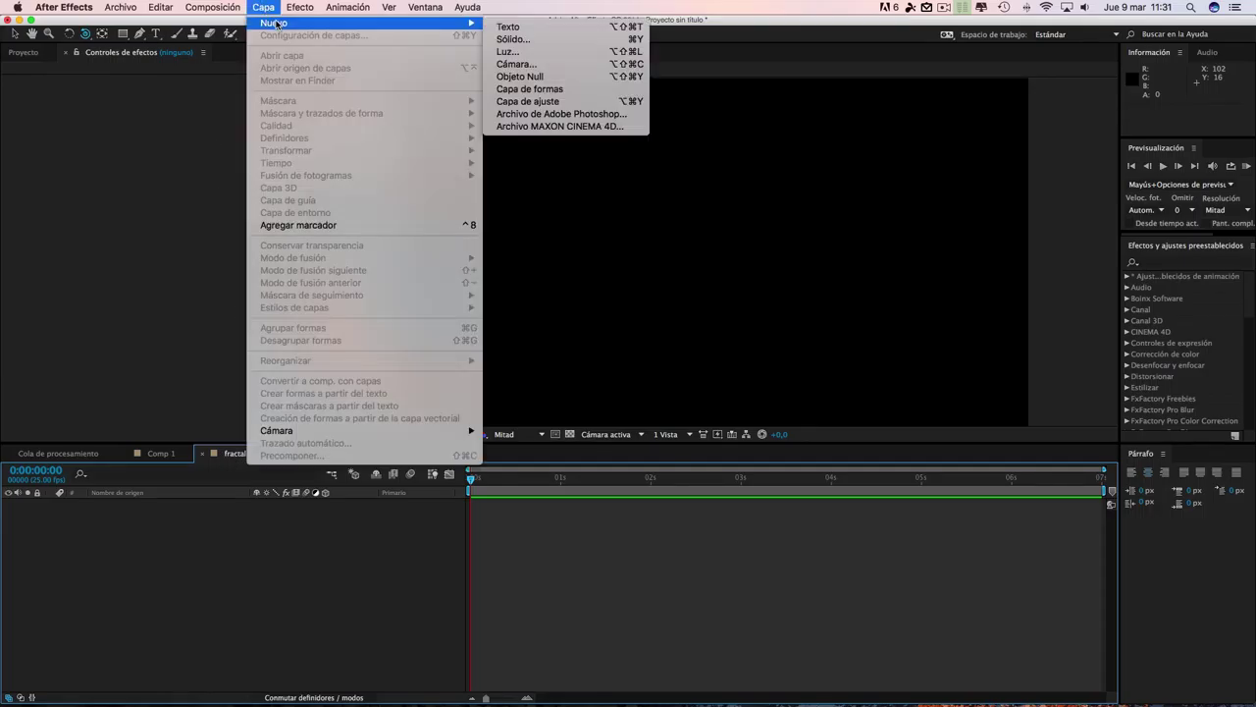
left_click(513, 39)
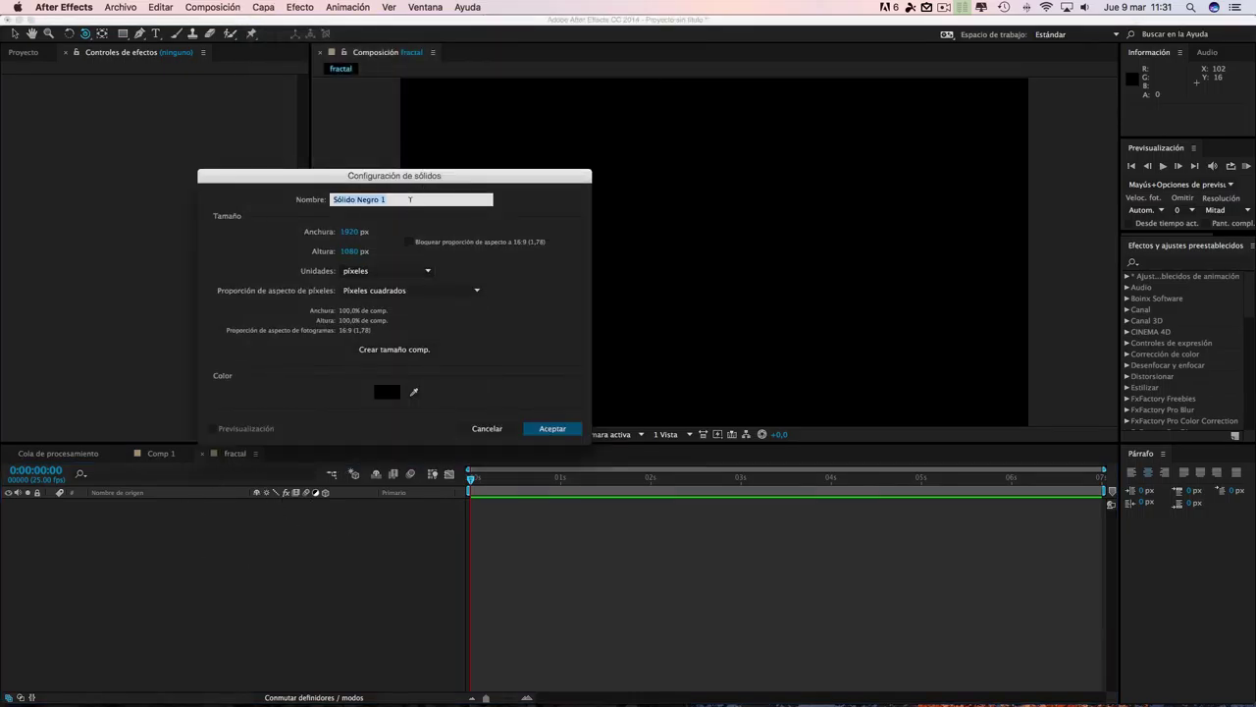
type("fractal")
left_click(556, 429)
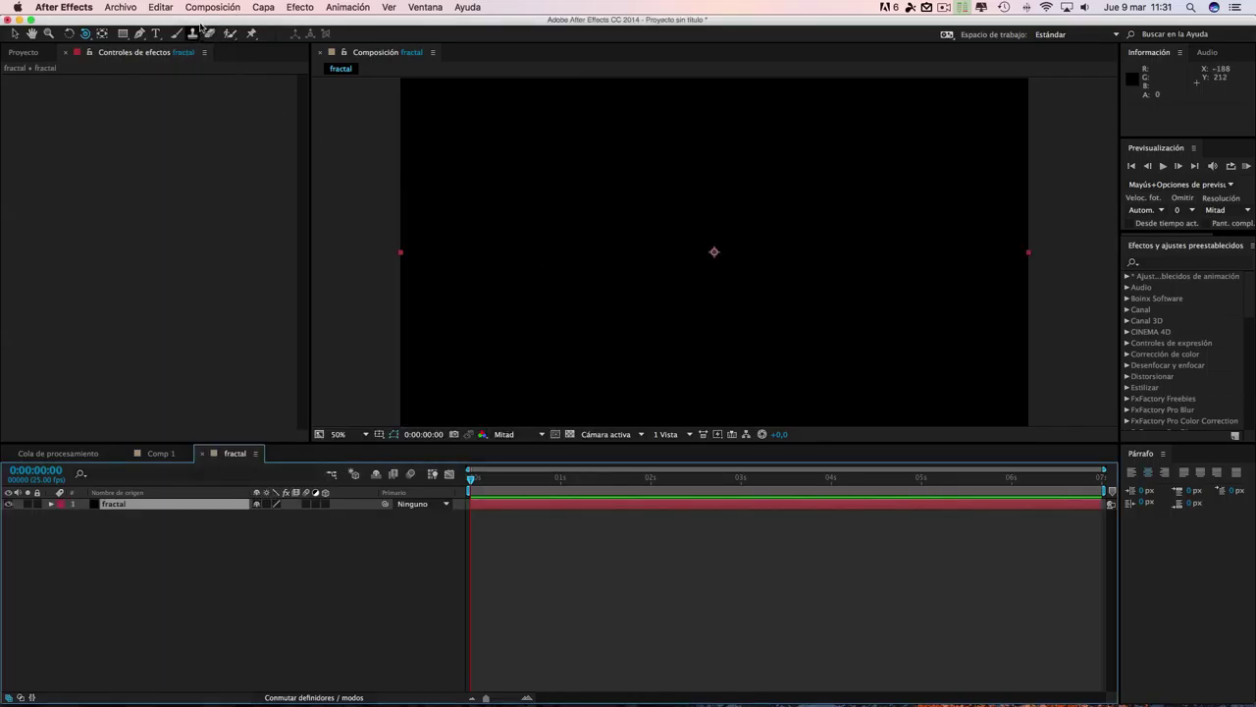
- Apply the Ruido fractal effect from Ruido y granulado to the fractal solid
left_click(297, 8)
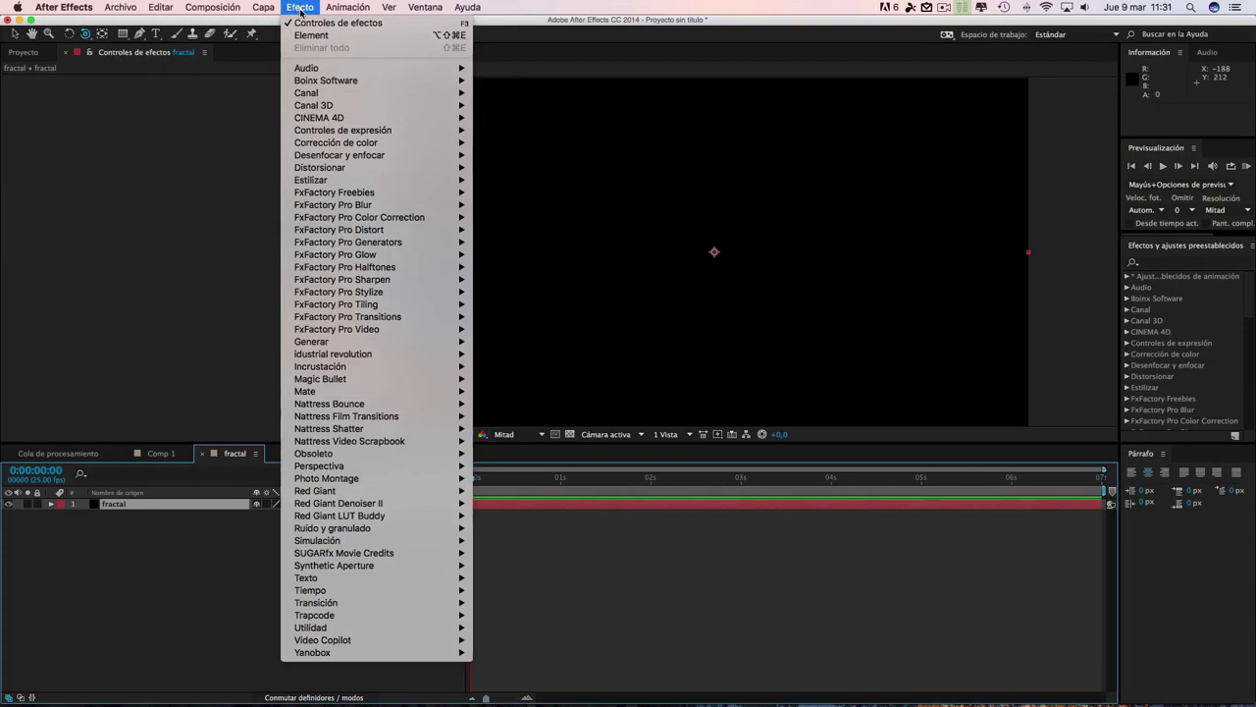
mouse_move(331, 175)
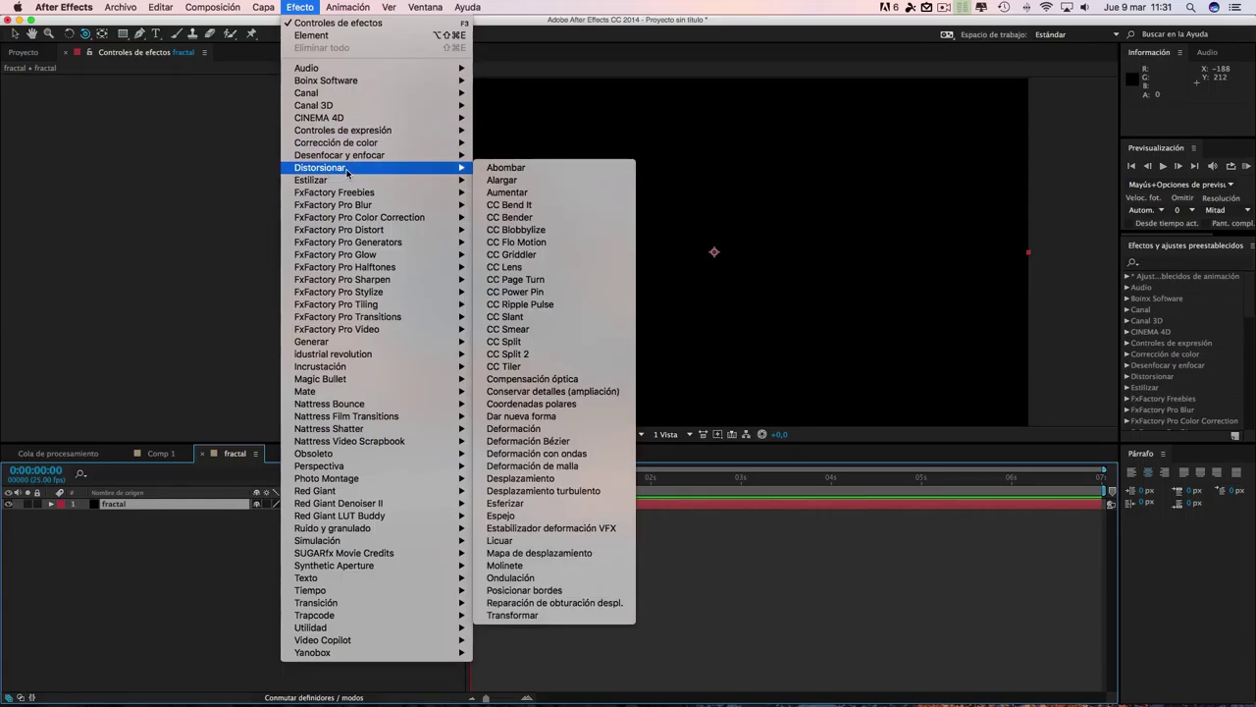
left_click(1156, 262)
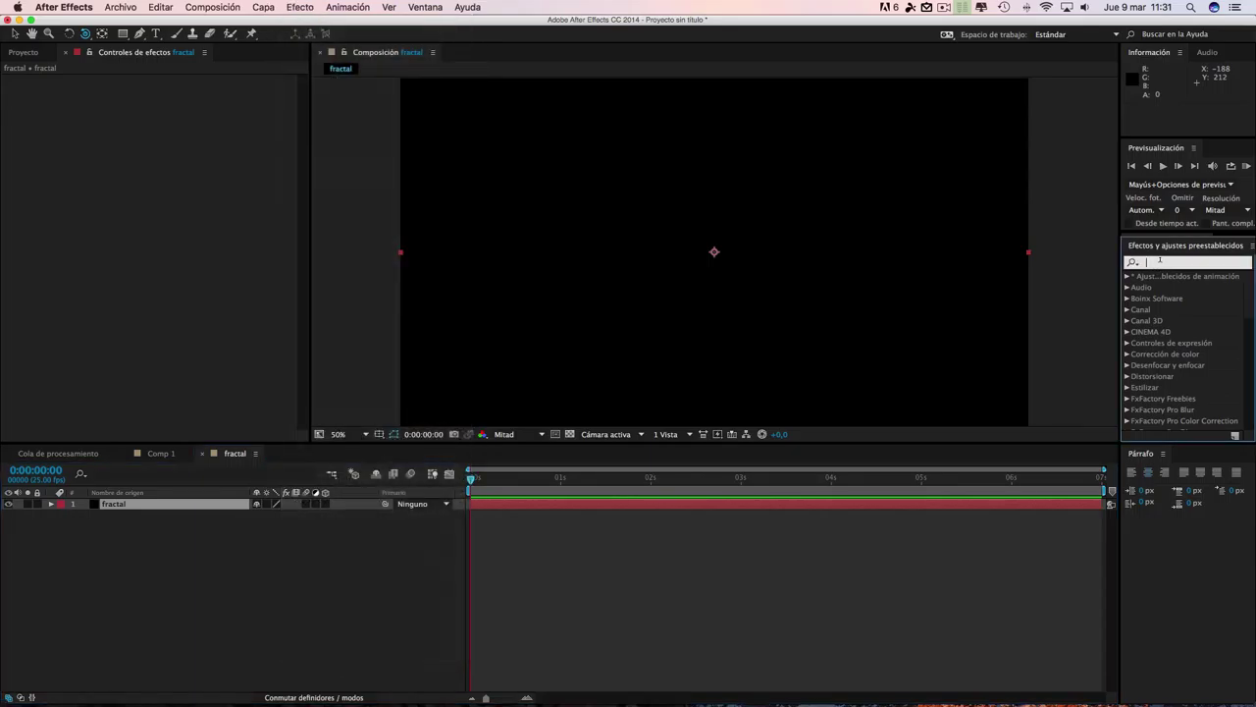
type("frat")
key("BackSpace")
type("cta")
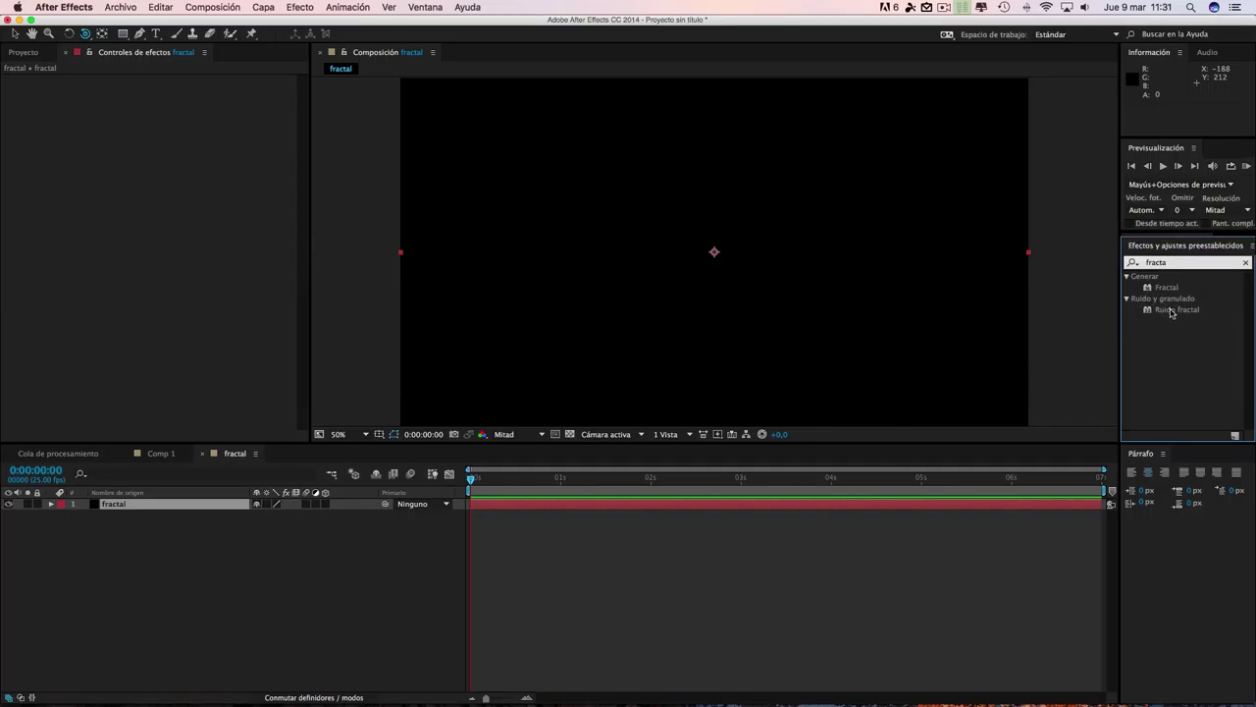
left_click(299, 7)
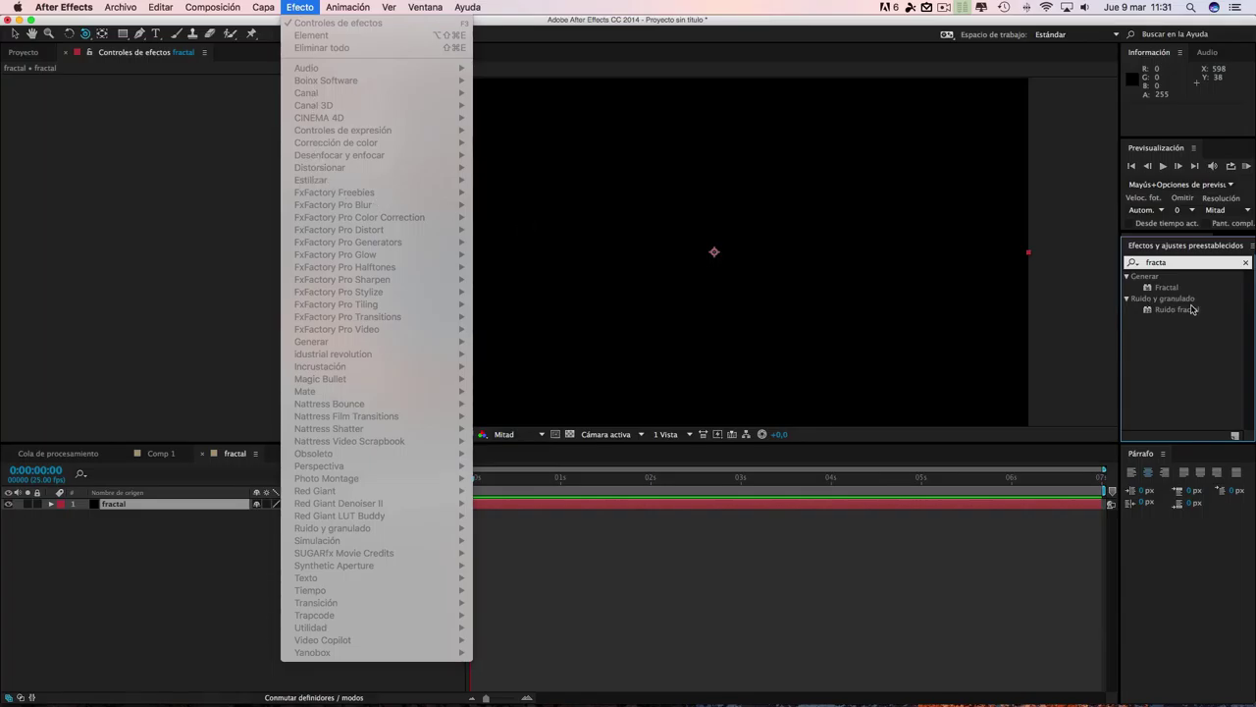
left_click(959, 352)
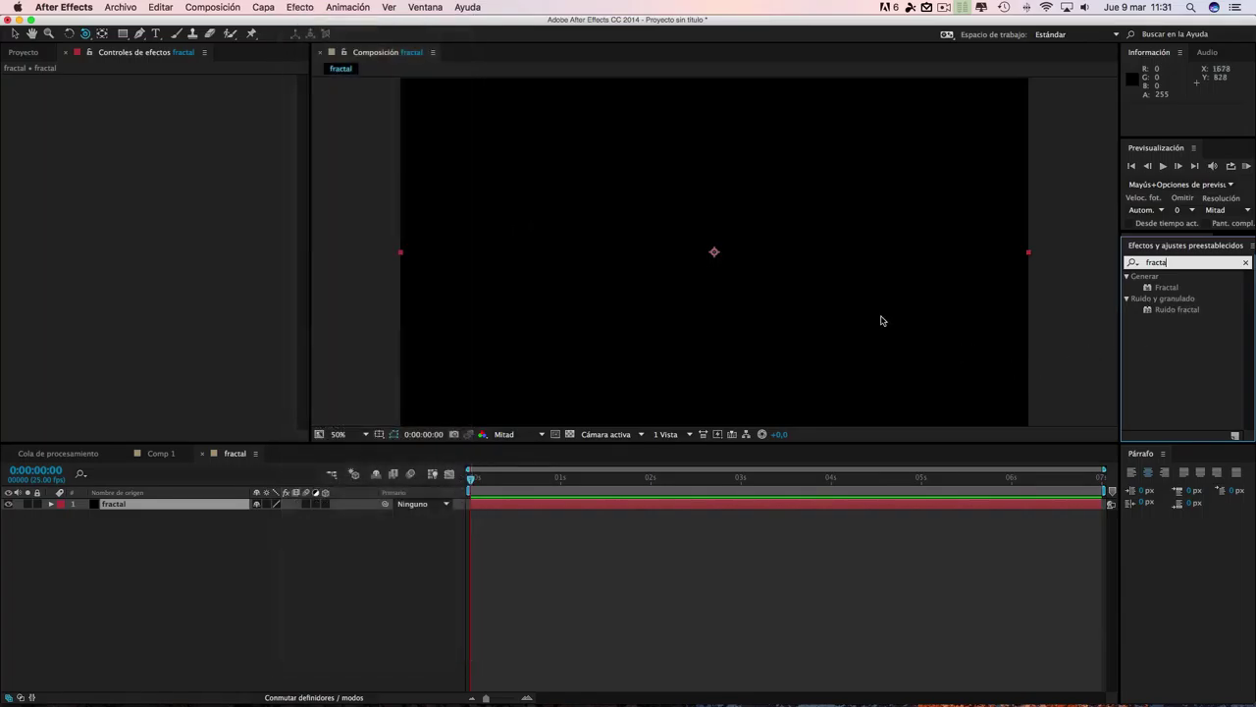
left_click(298, 8)
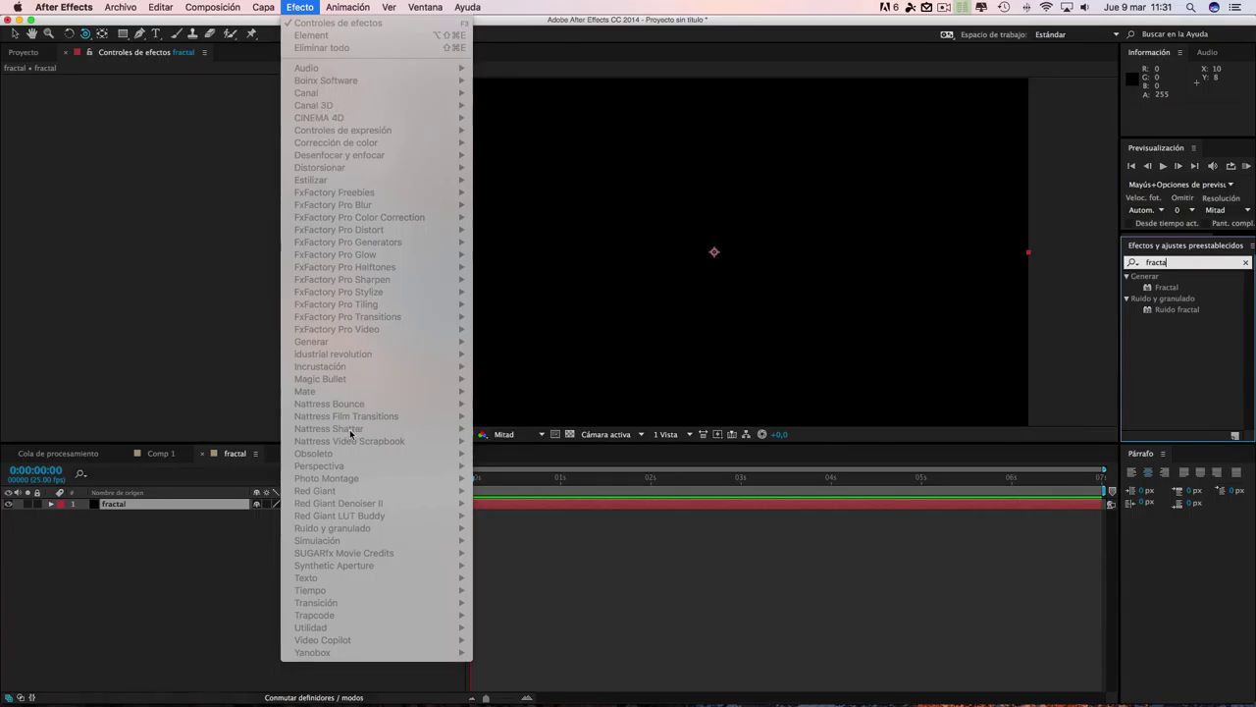
left_click(217, 565)
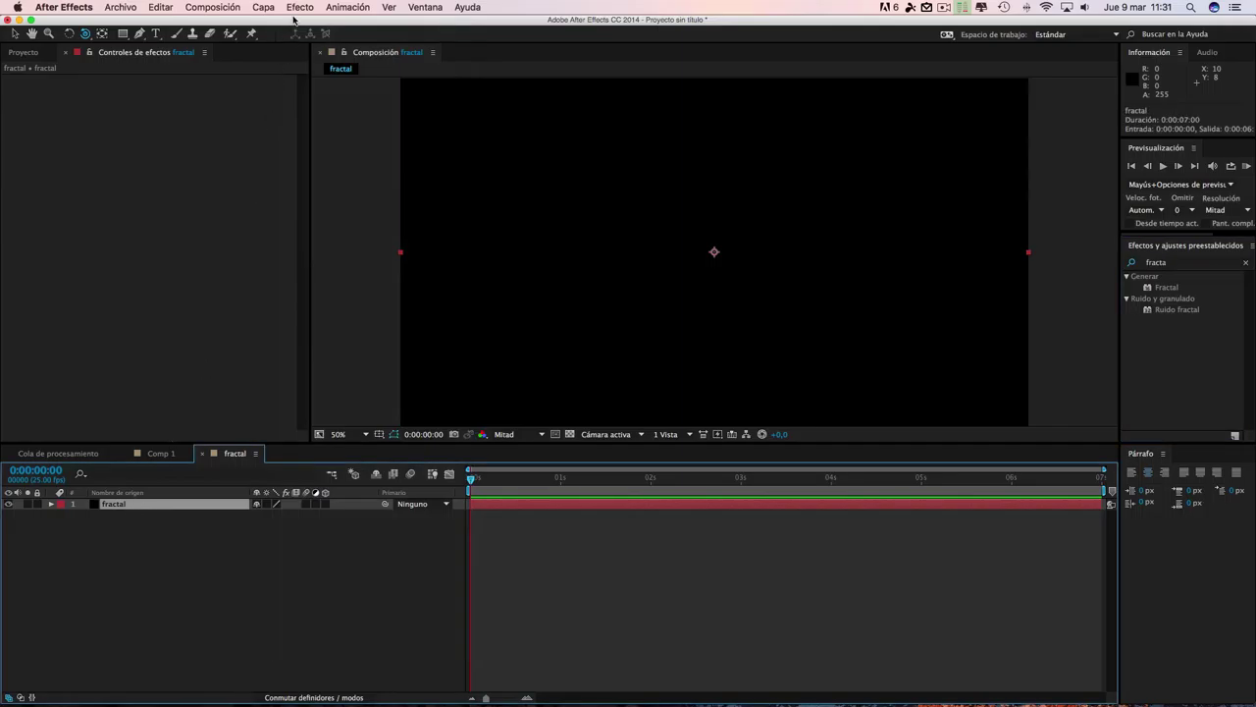
left_click(299, 8)
mouse_move(453, 530)
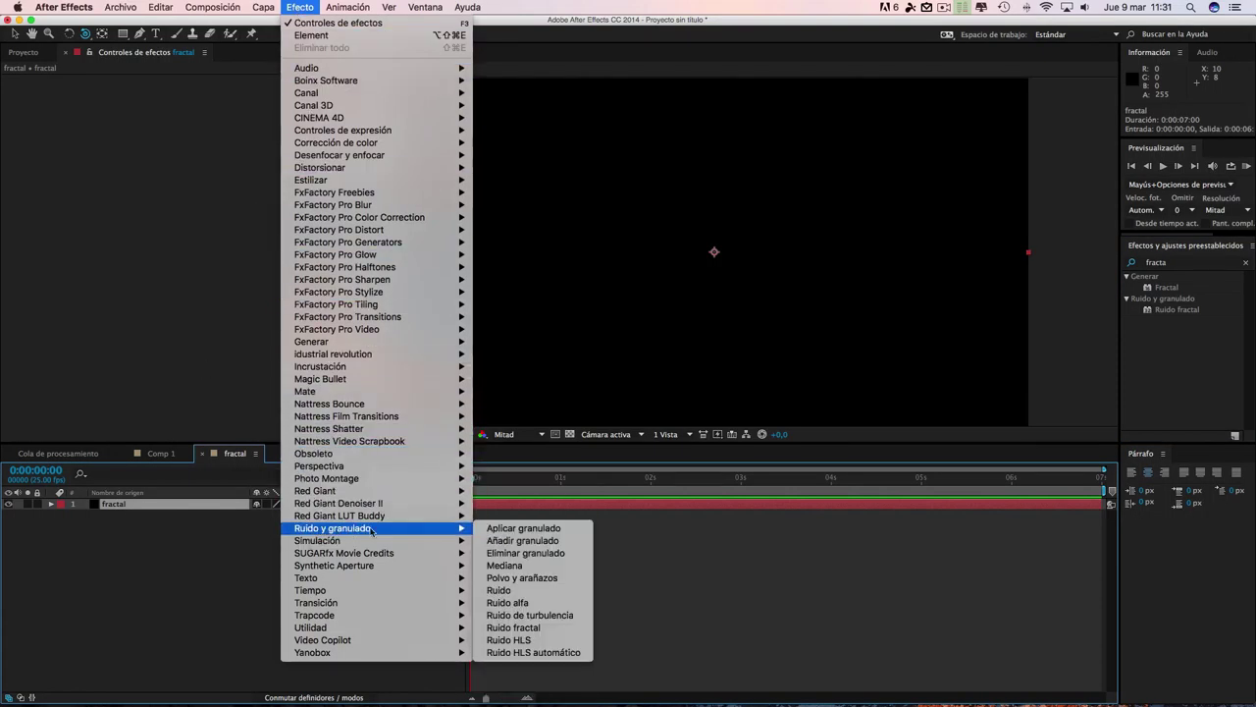
left_click(502, 629)
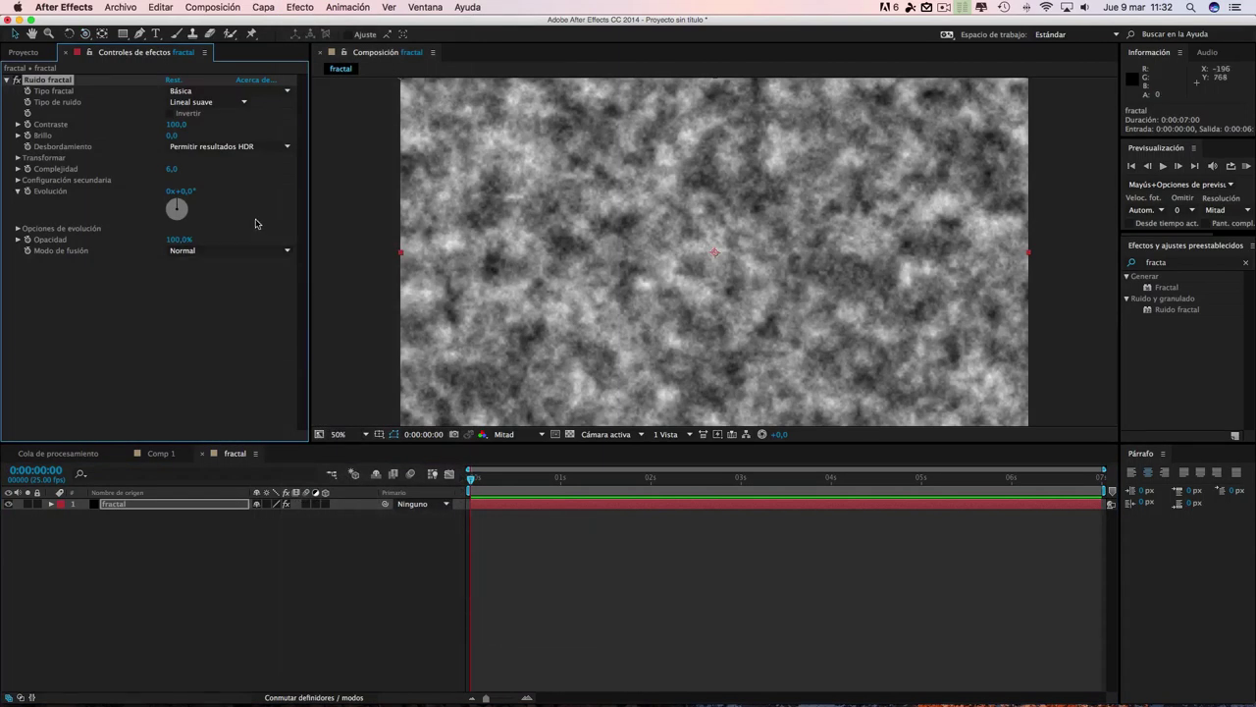
- Set Ruido fractal to Dinámica type with Lineal suave noise, inverted, and raise its contrast
left_click(216, 92)
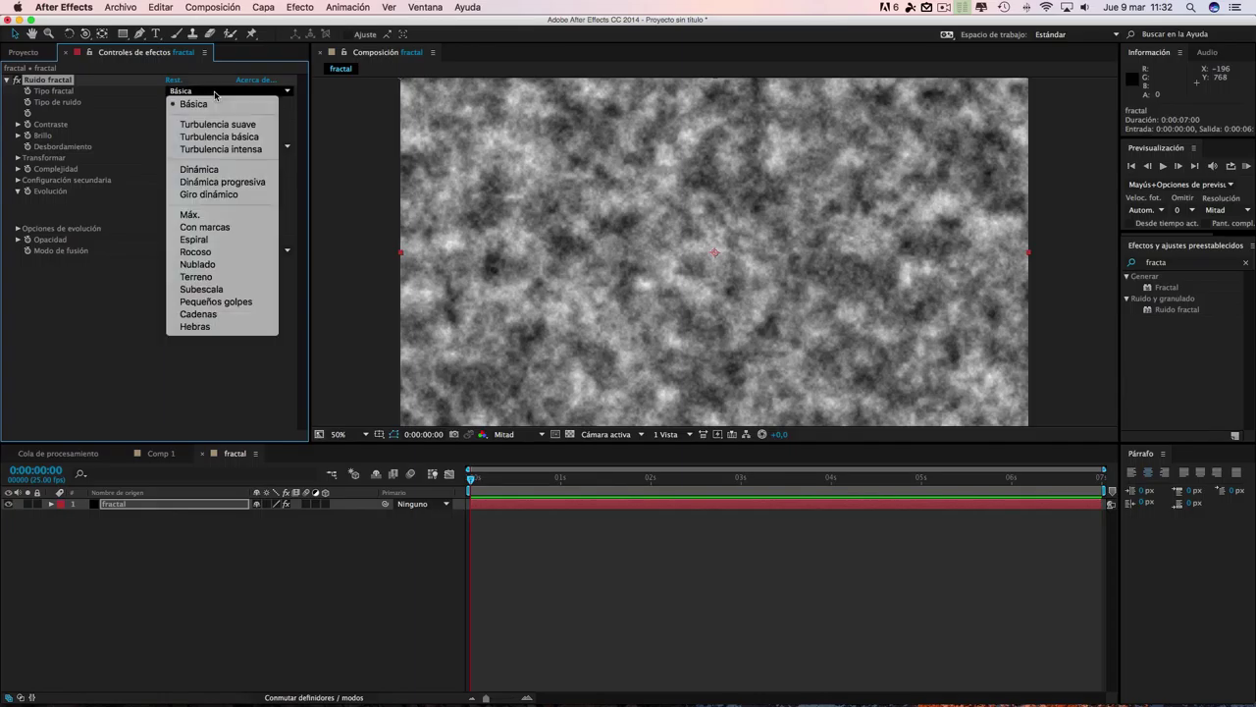
left_click(211, 170)
left_click(208, 102)
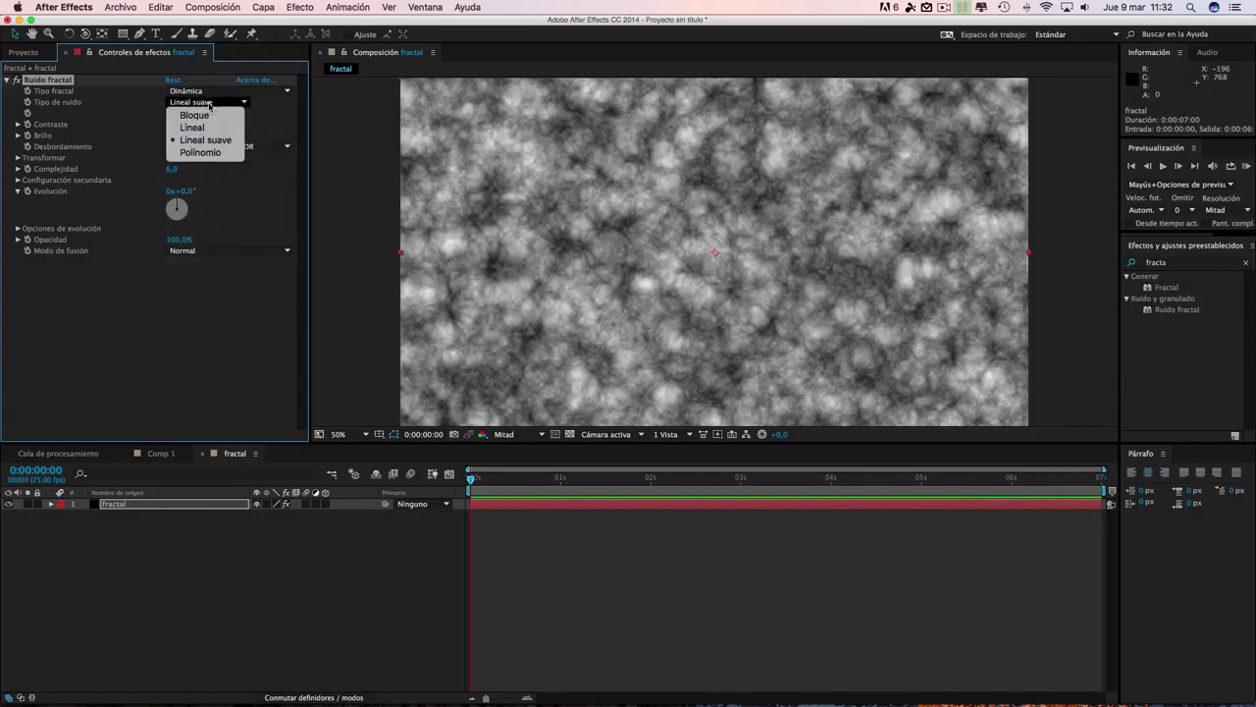
left_click(215, 142)
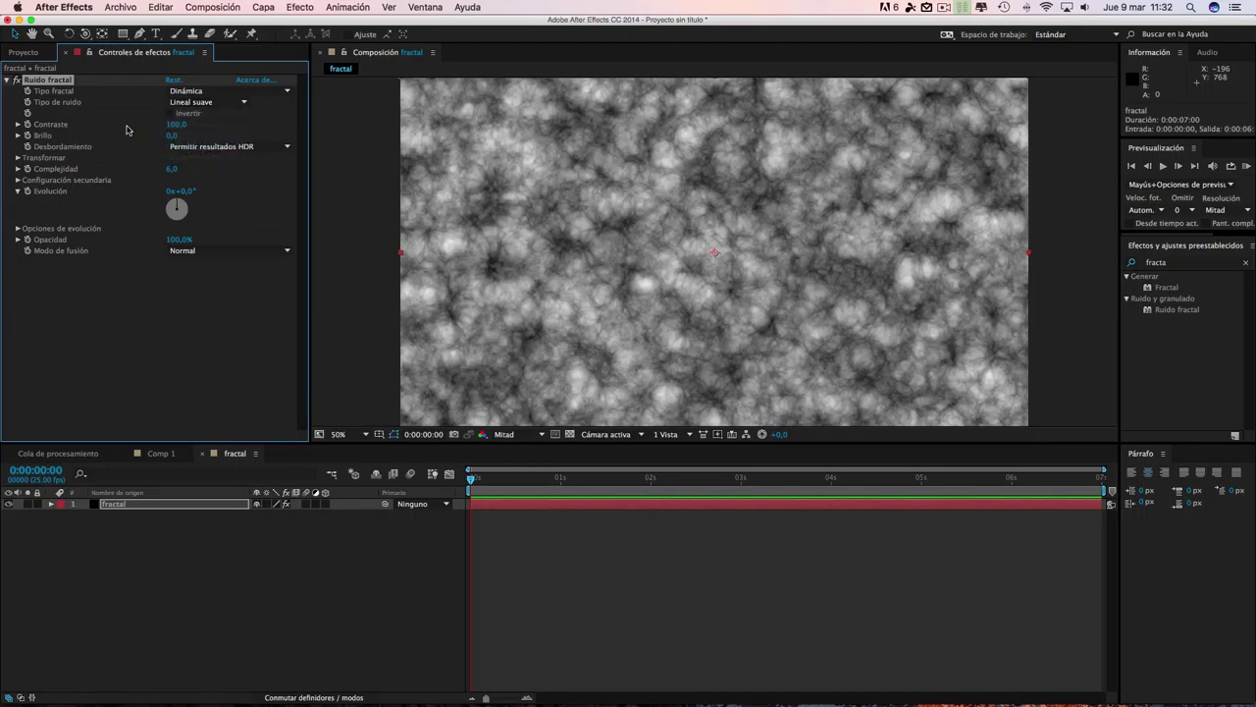
left_click(170, 113)
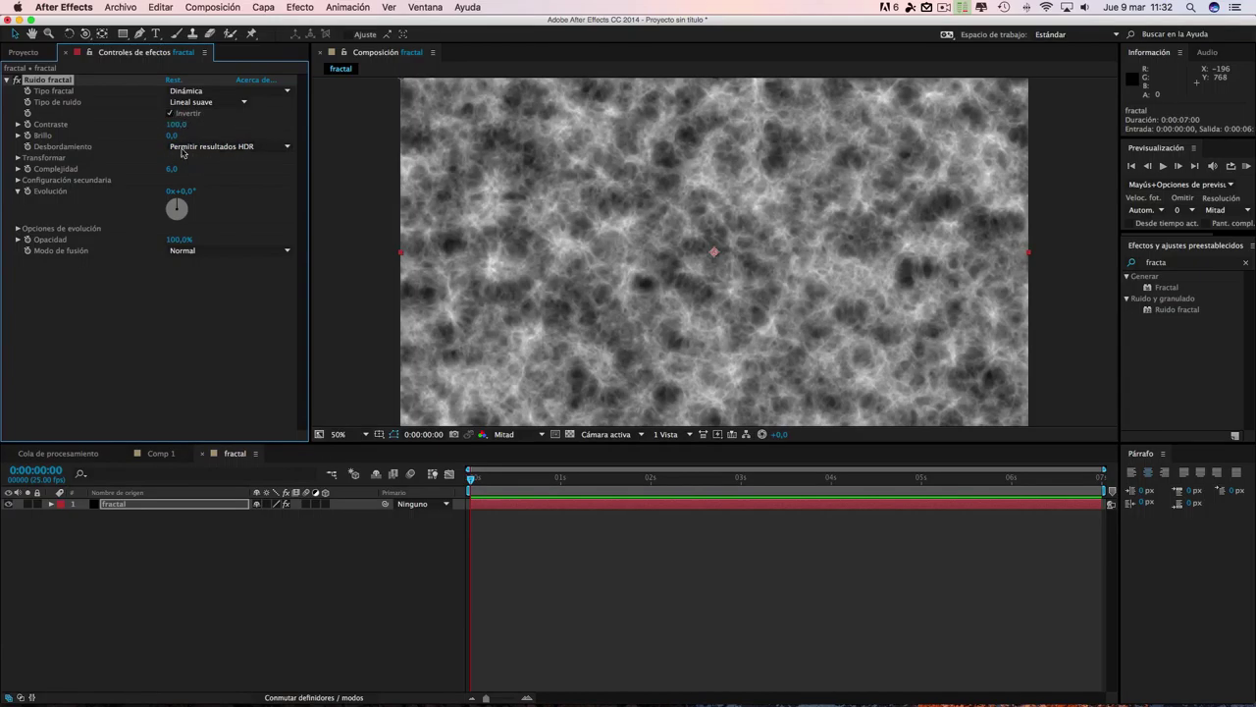
left_click_drag(175, 125, 256, 123)
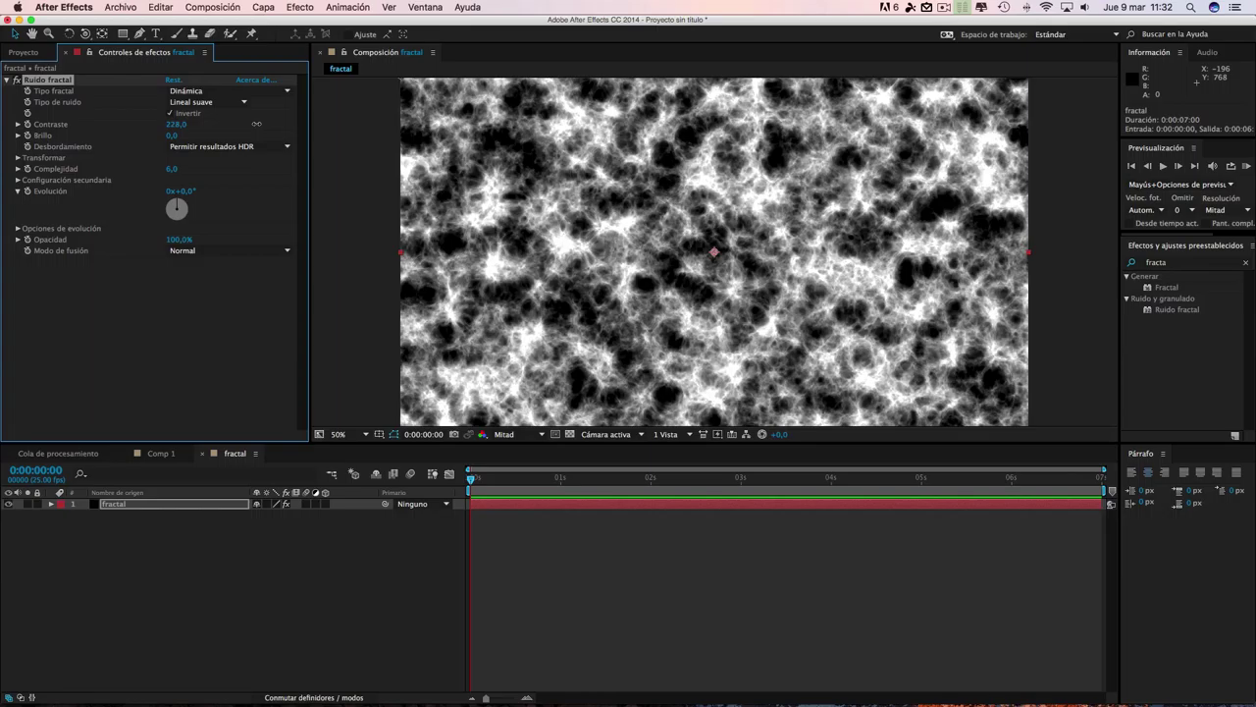
- Set the noise Transform scale to 80, contrast to 281 and brightness to 9
left_click(16, 158)
left_click_drag(174, 191, 160, 190)
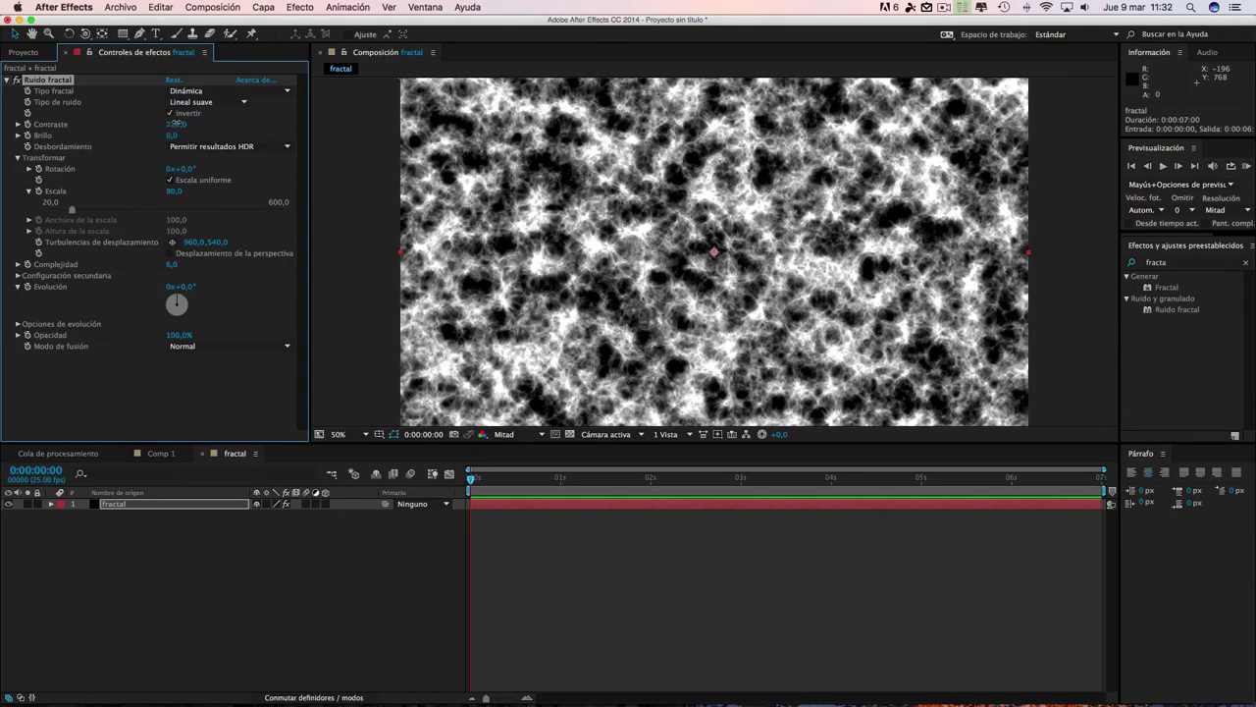
left_click_drag(188, 123, 200, 122)
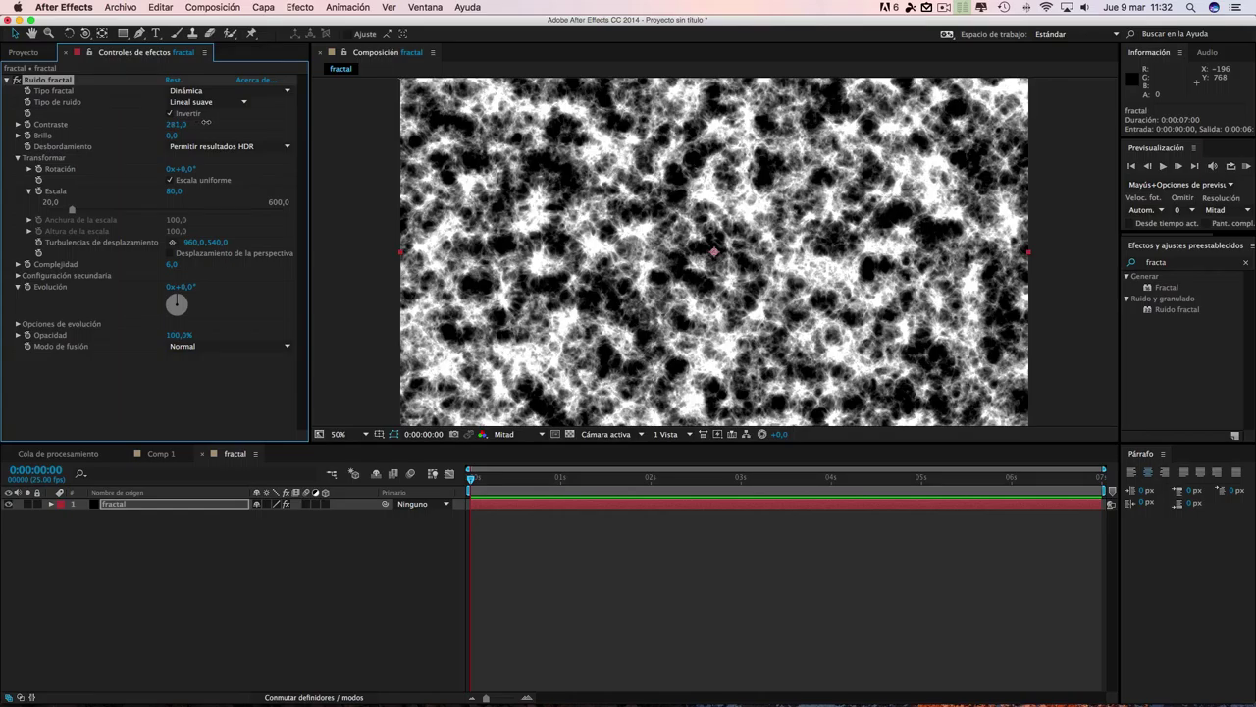
left_click_drag(174, 136, 174, 132)
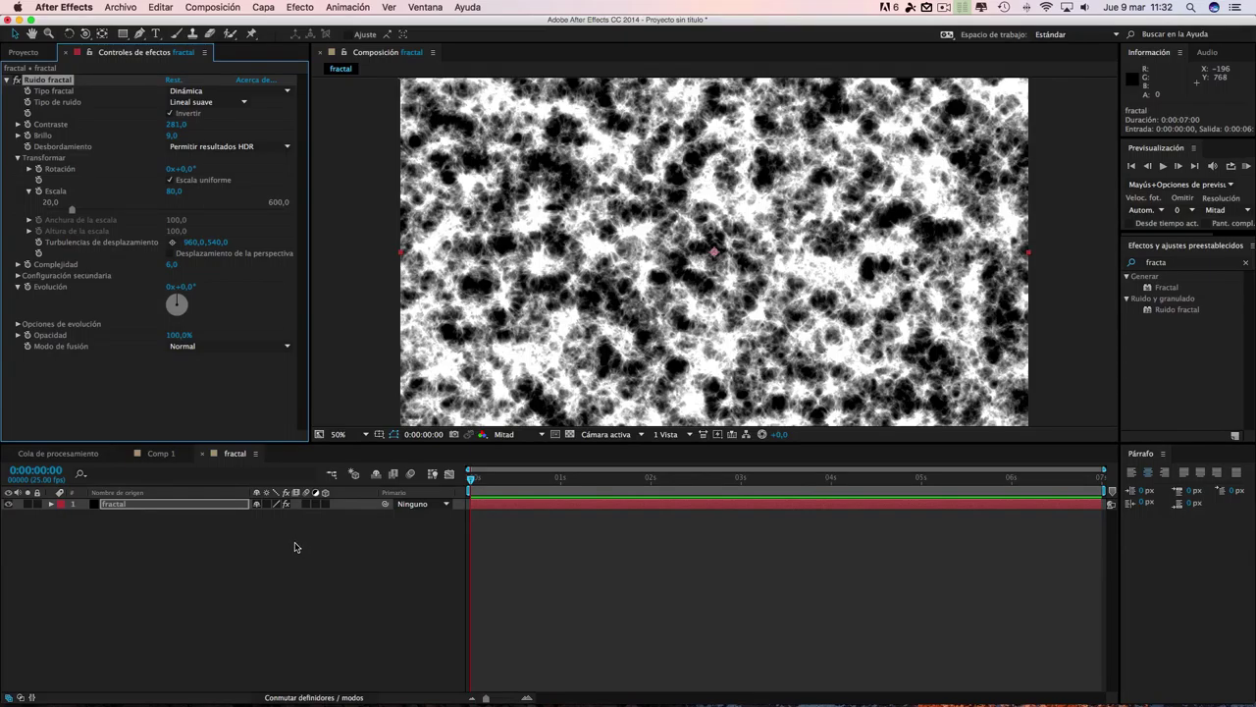
left_click(263, 568)
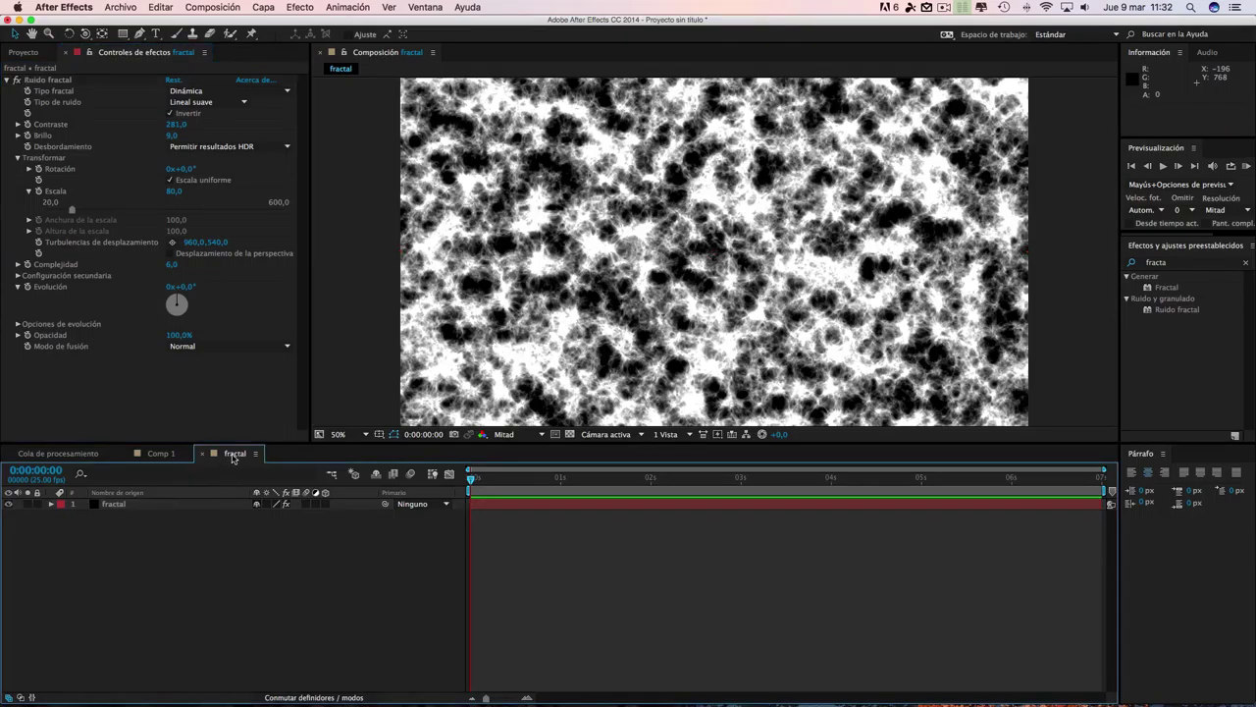
left_click(163, 455)
- Delete the duplicate fractal comp from the Project panel
left_click(244, 455)
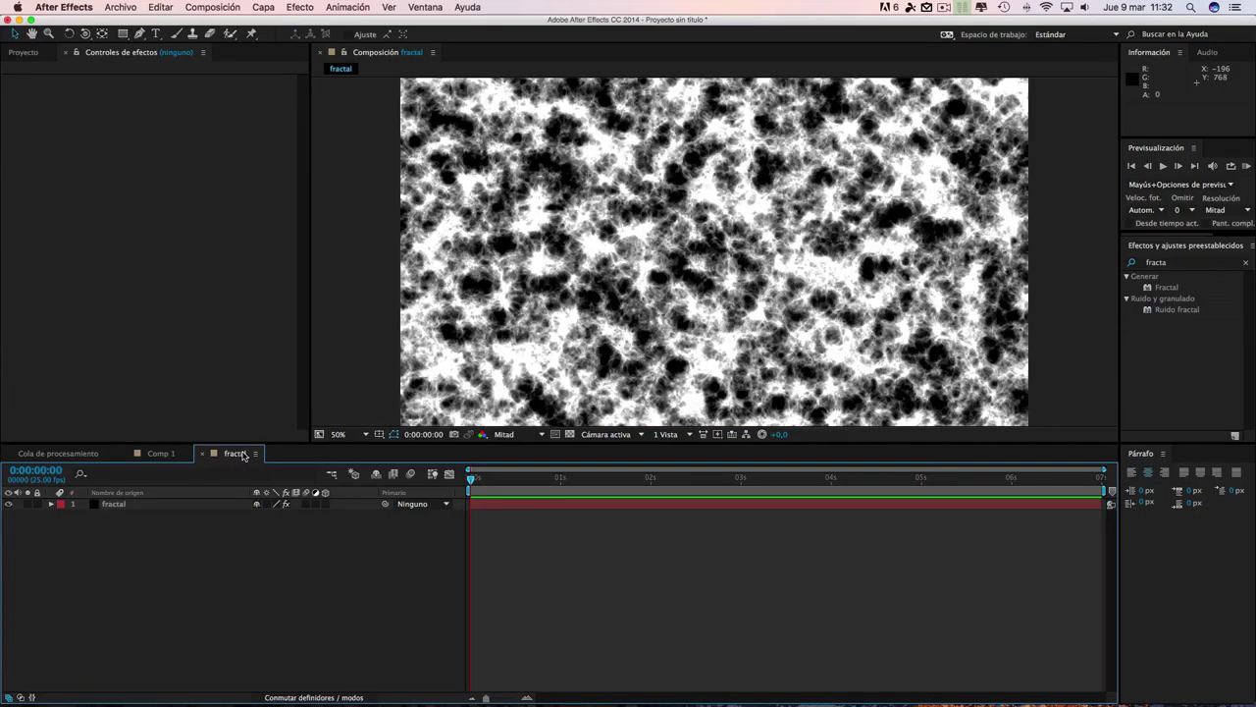
left_click(161, 454)
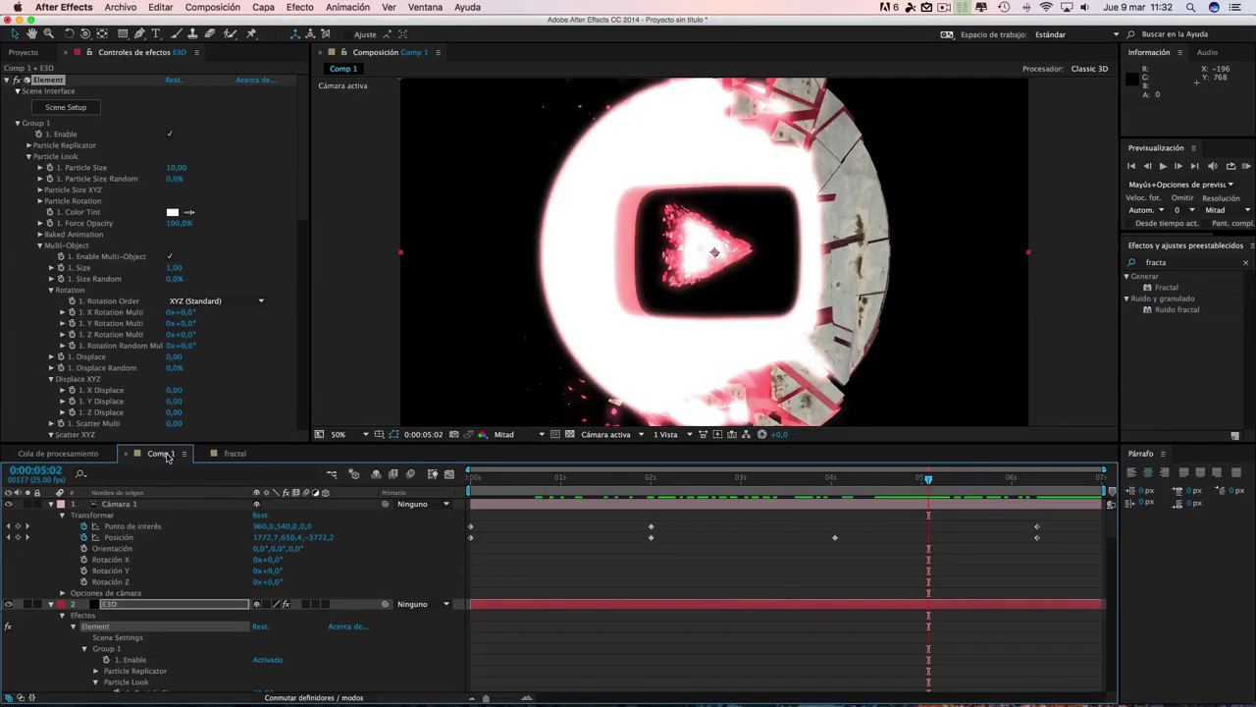
left_click(24, 52)
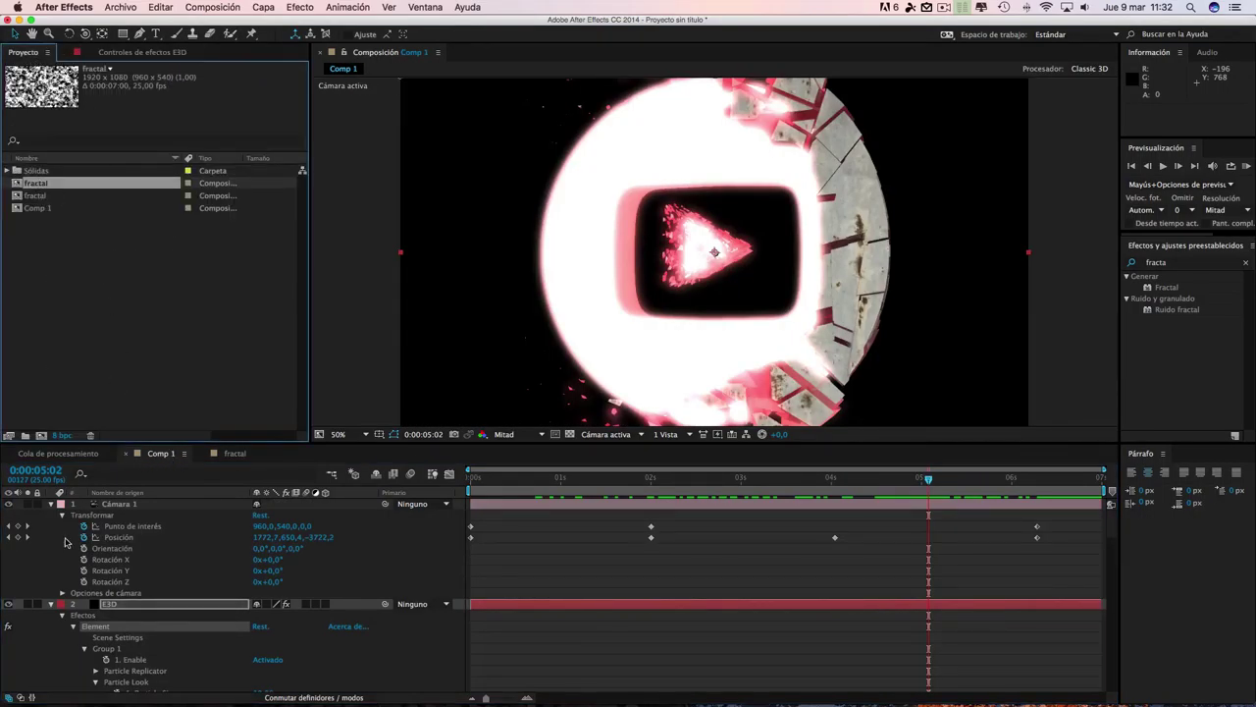
left_click(51, 504)
left_click(51, 516)
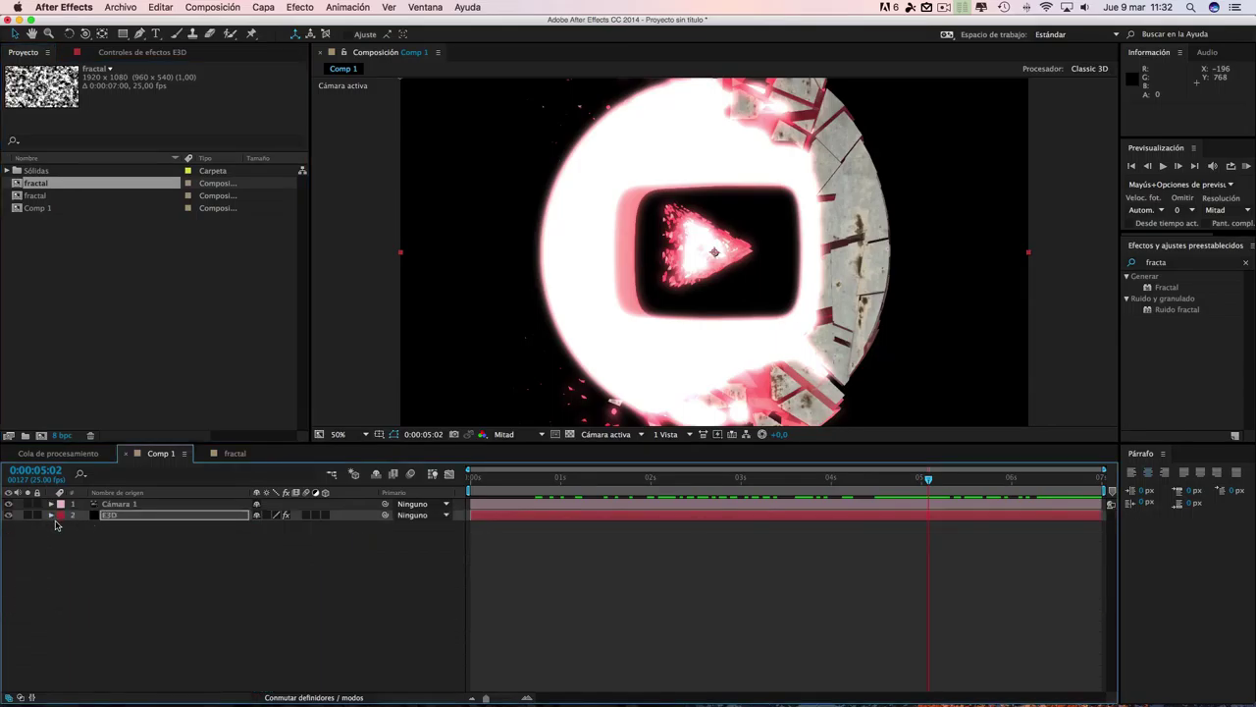
left_click(39, 184)
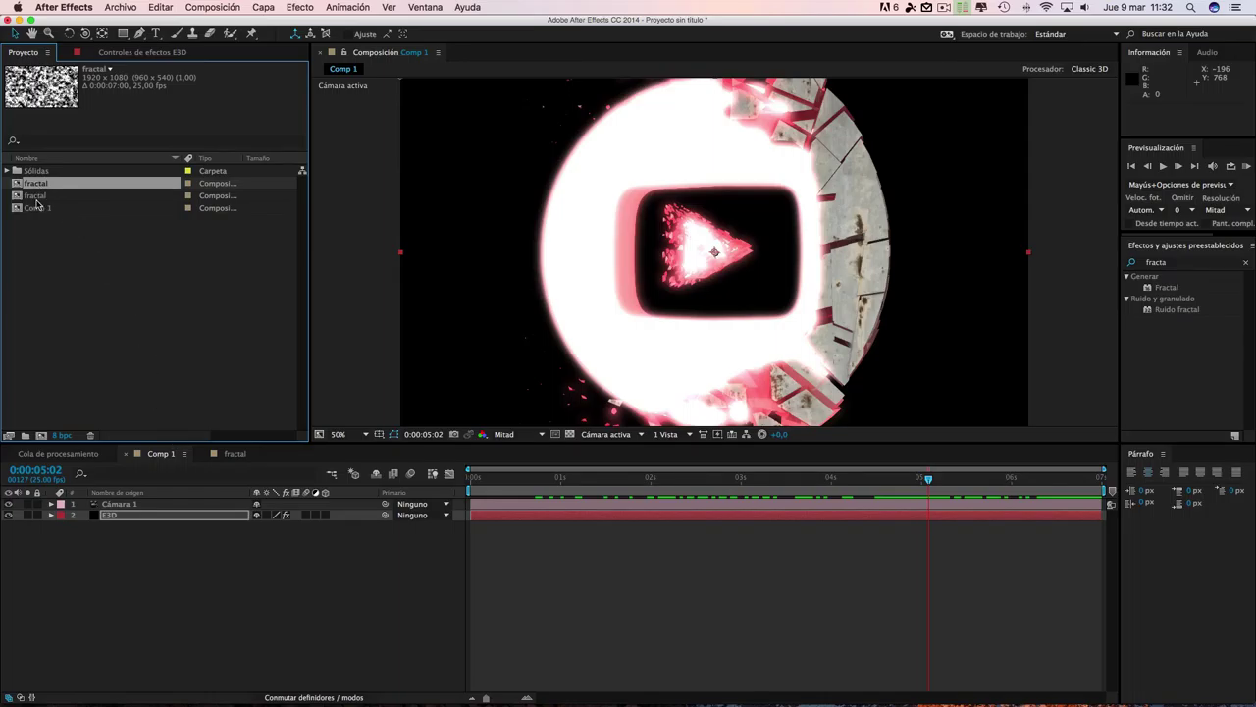
left_click(37, 196)
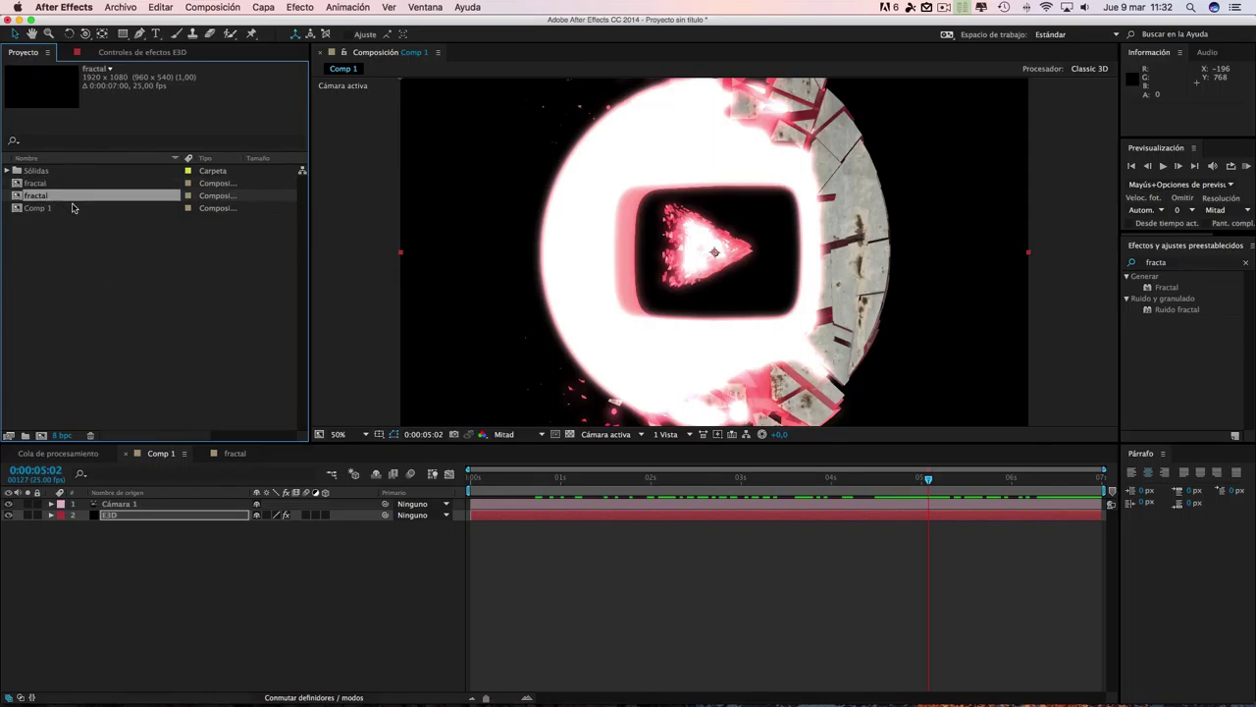
key("Delete")
- Add the fractal comp to Comp 1 as hidden layer 3 beneath E3D
left_click(37, 185)
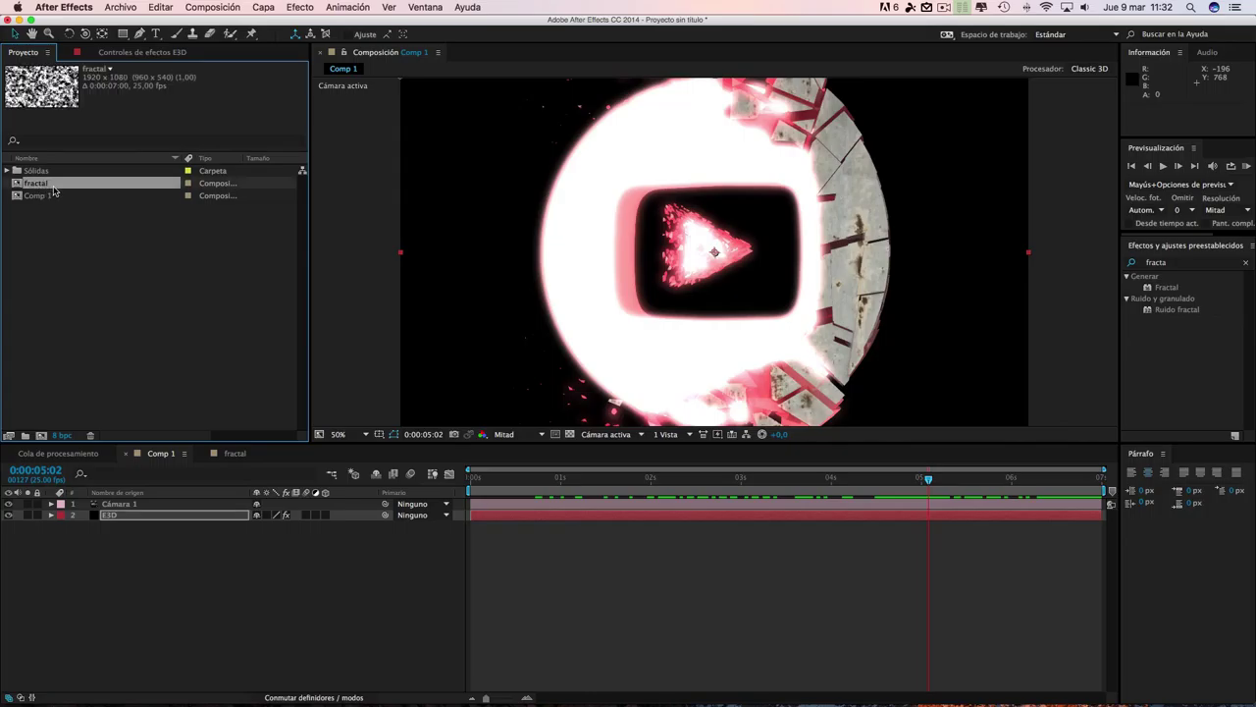
left_click_drag(40, 185, 152, 644)
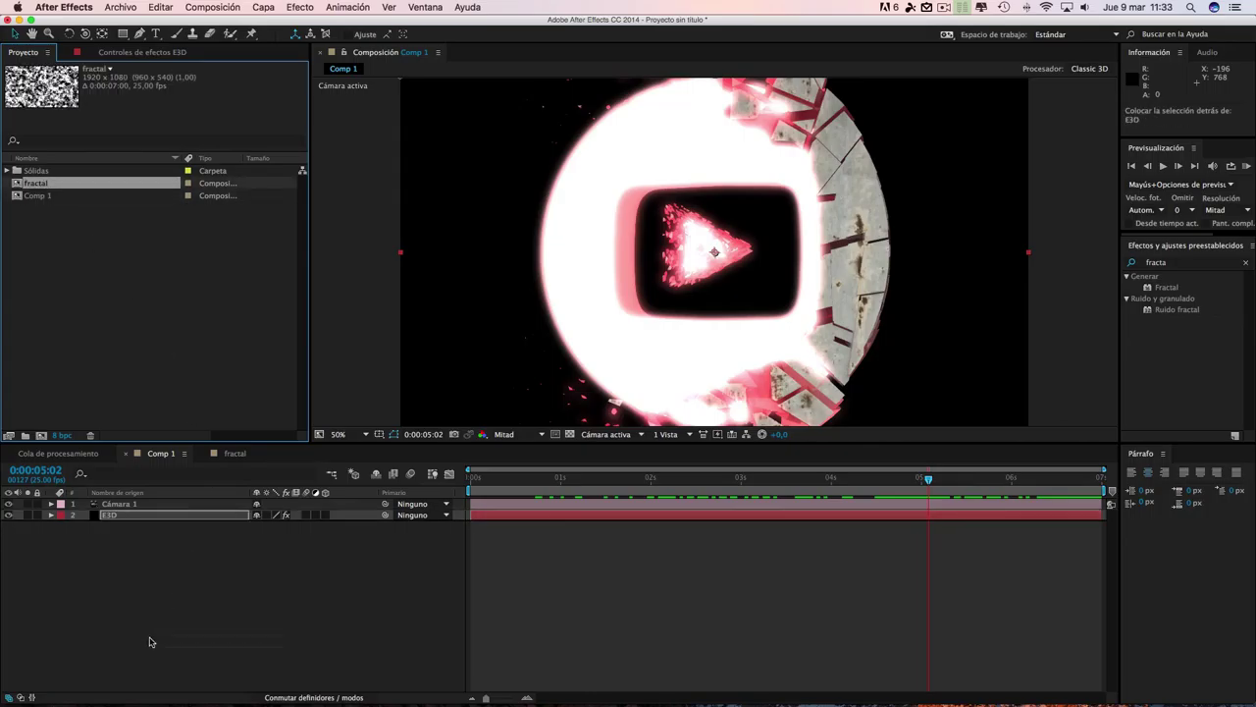
left_click_drag(132, 565, 131, 565)
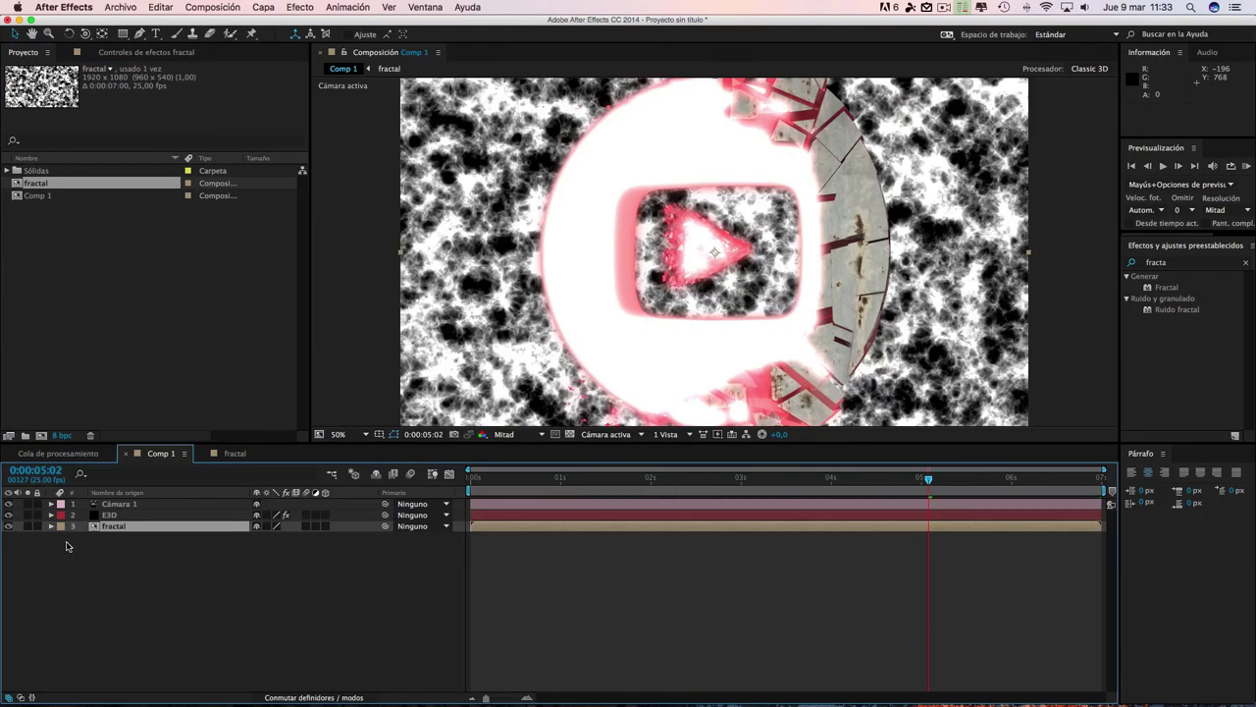
left_click(9, 527)
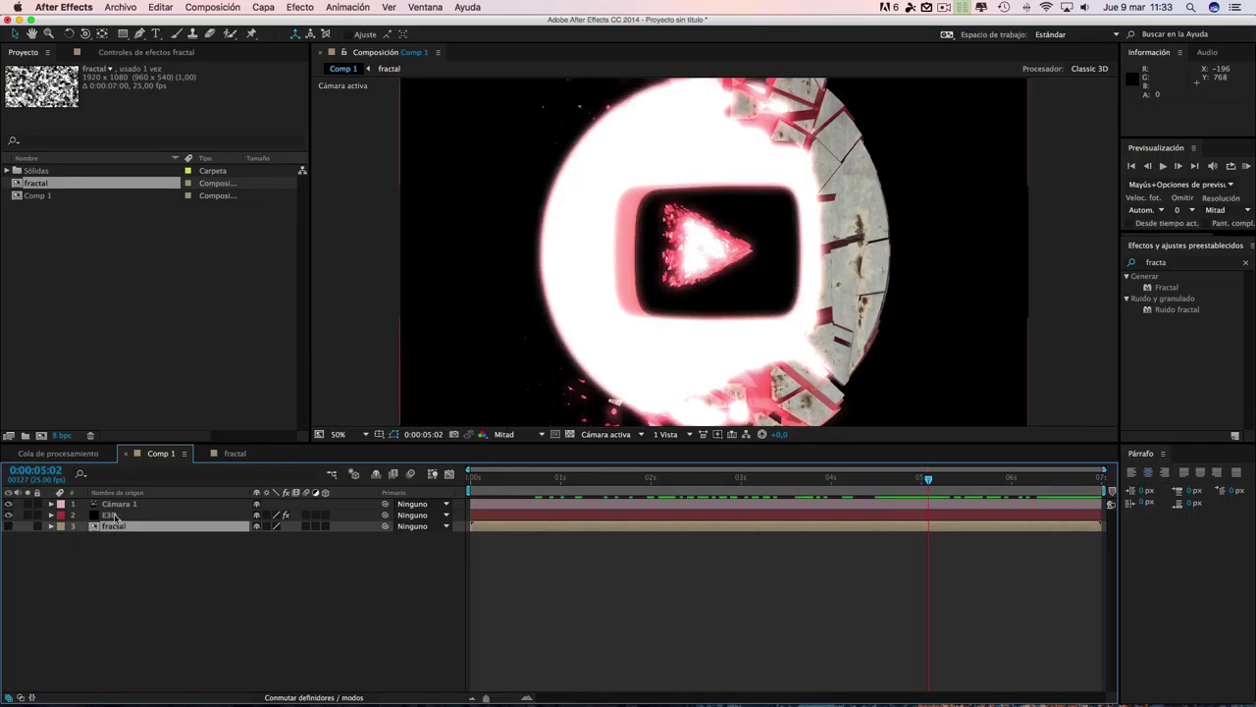
left_click(112, 515)
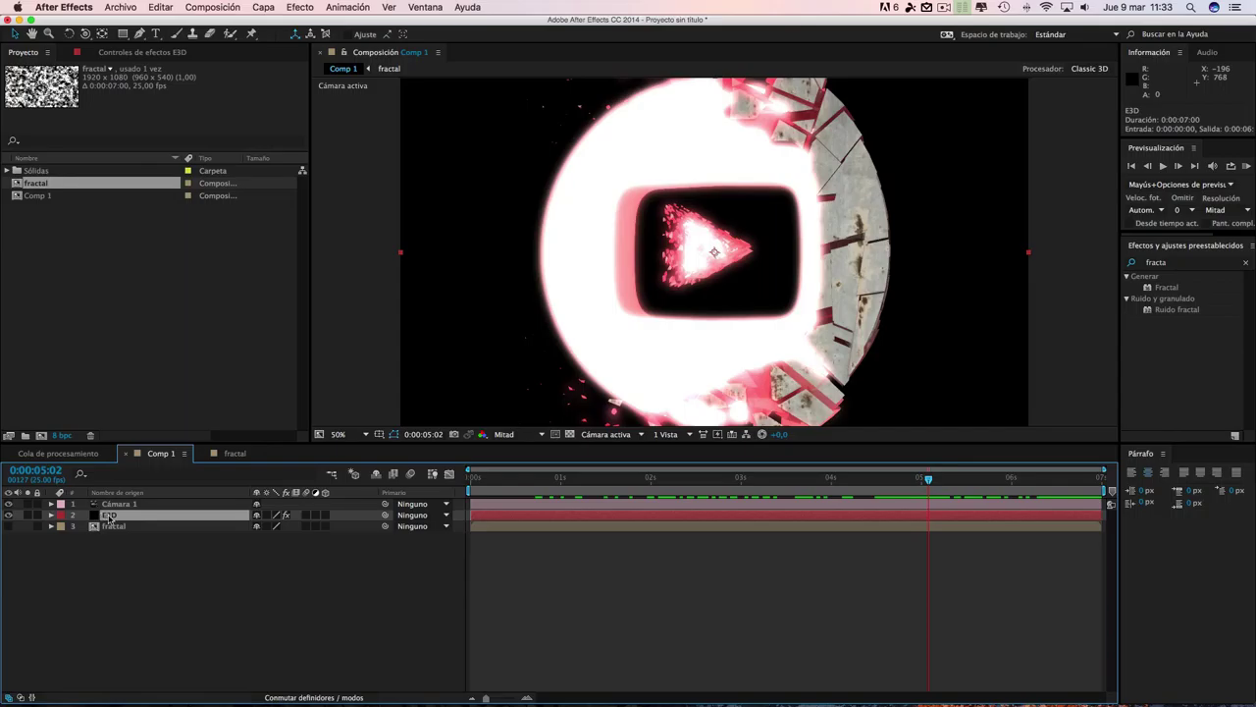
- Assign the fractal layer to Element's Custom Texture Maps Layer 1 and open Scene Setup
left_click(141, 52)
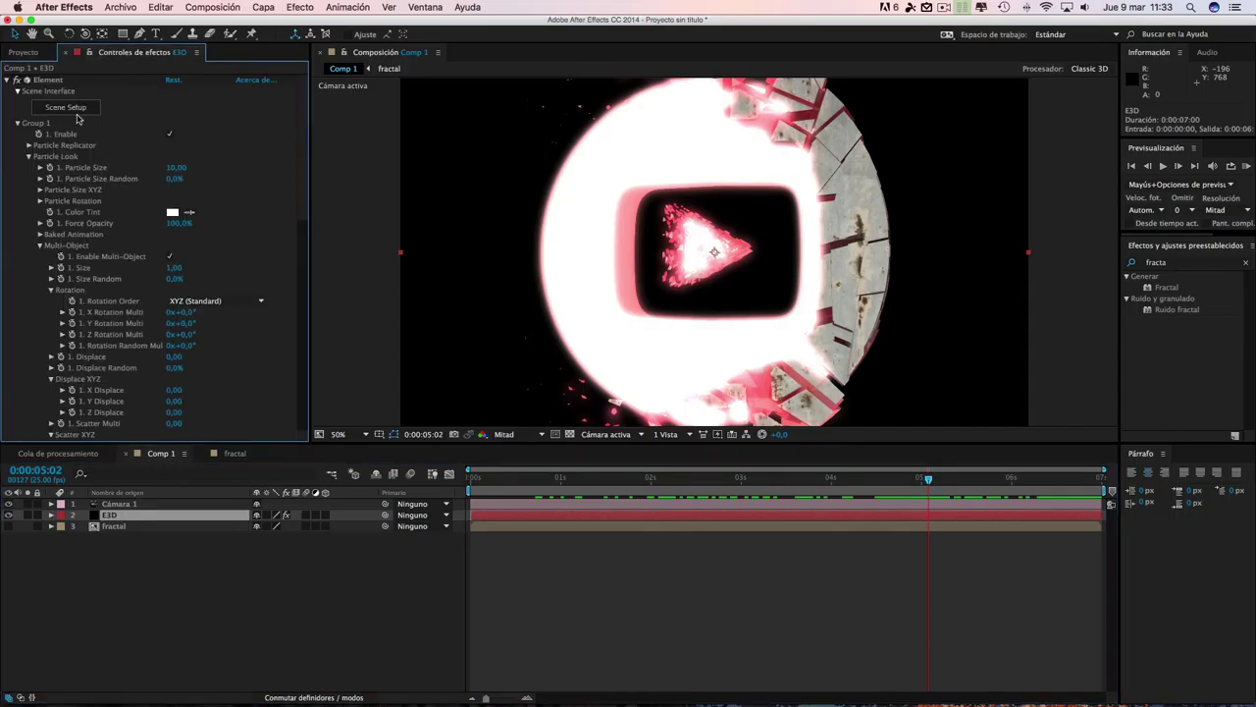
left_click_drag(302, 133, 316, 366)
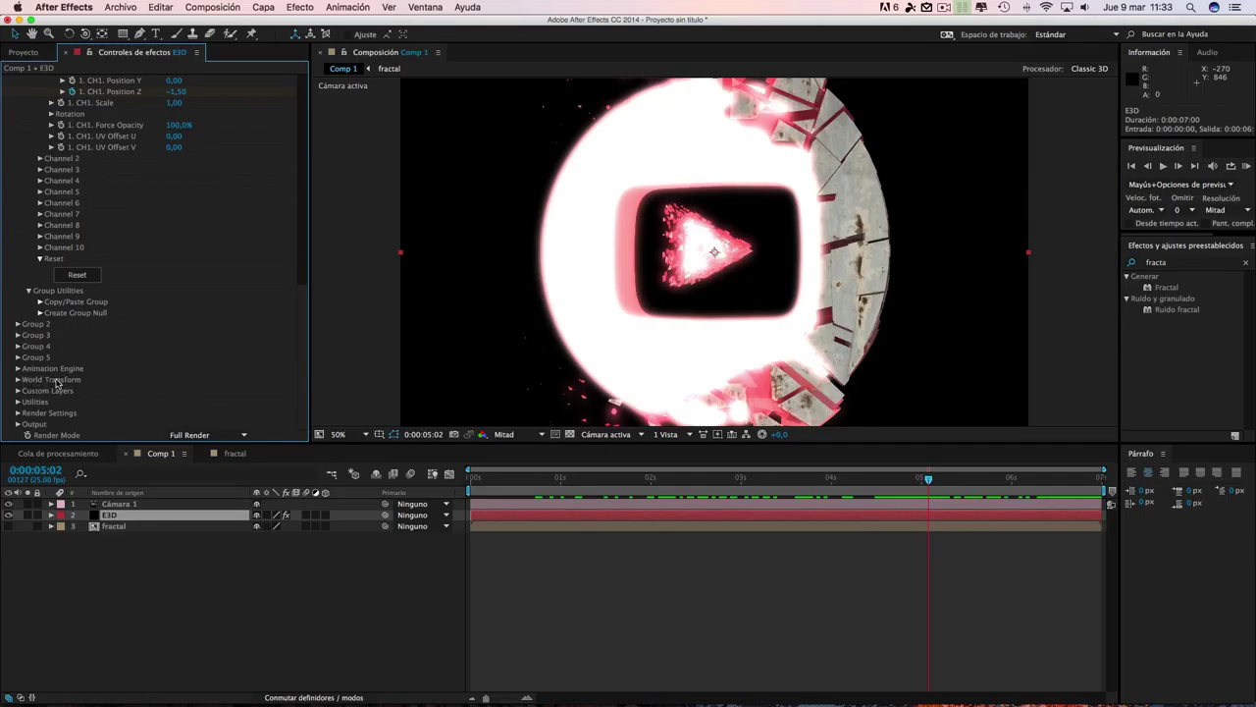
left_click(18, 395)
scroll(308, 317, "down", 1)
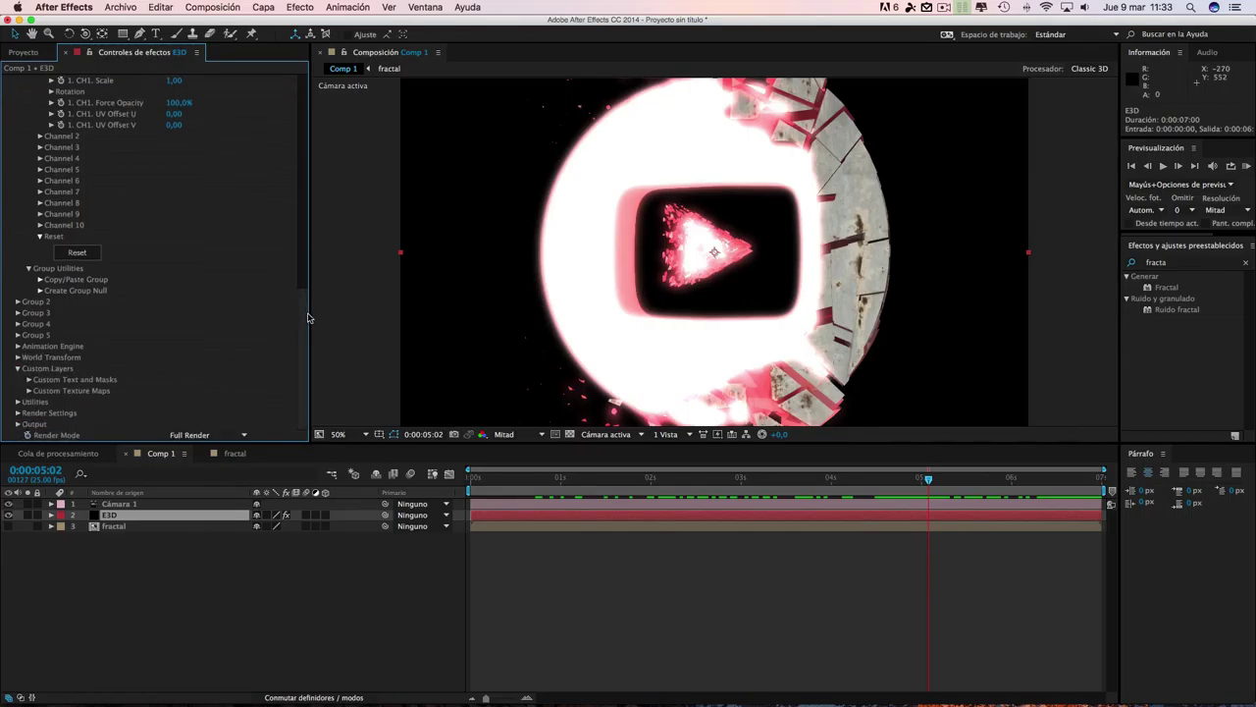
left_click(28, 390)
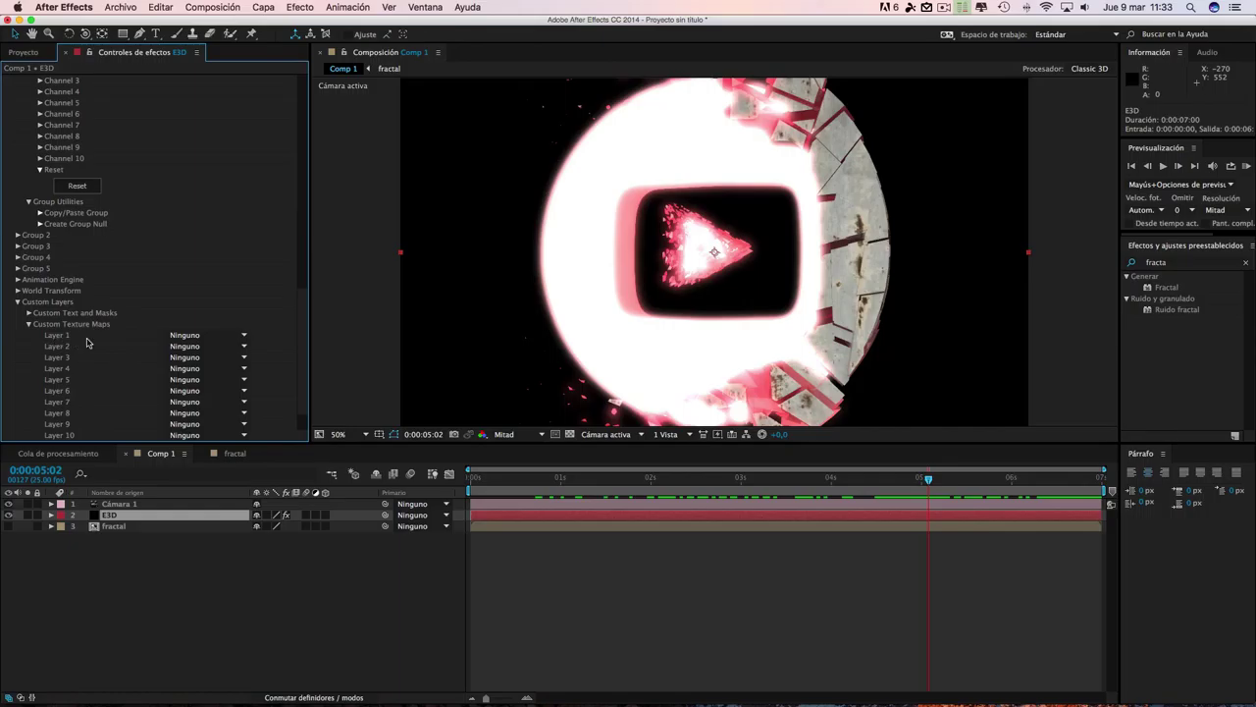
left_click(223, 335)
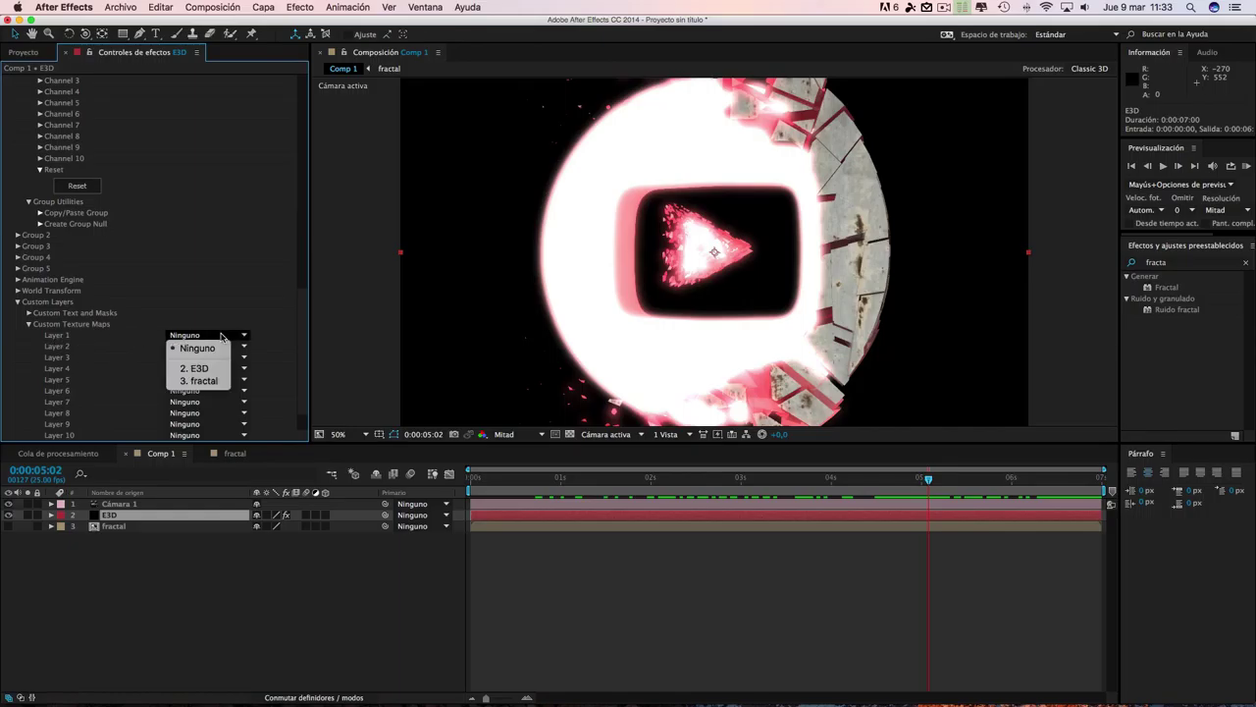
left_click(201, 383)
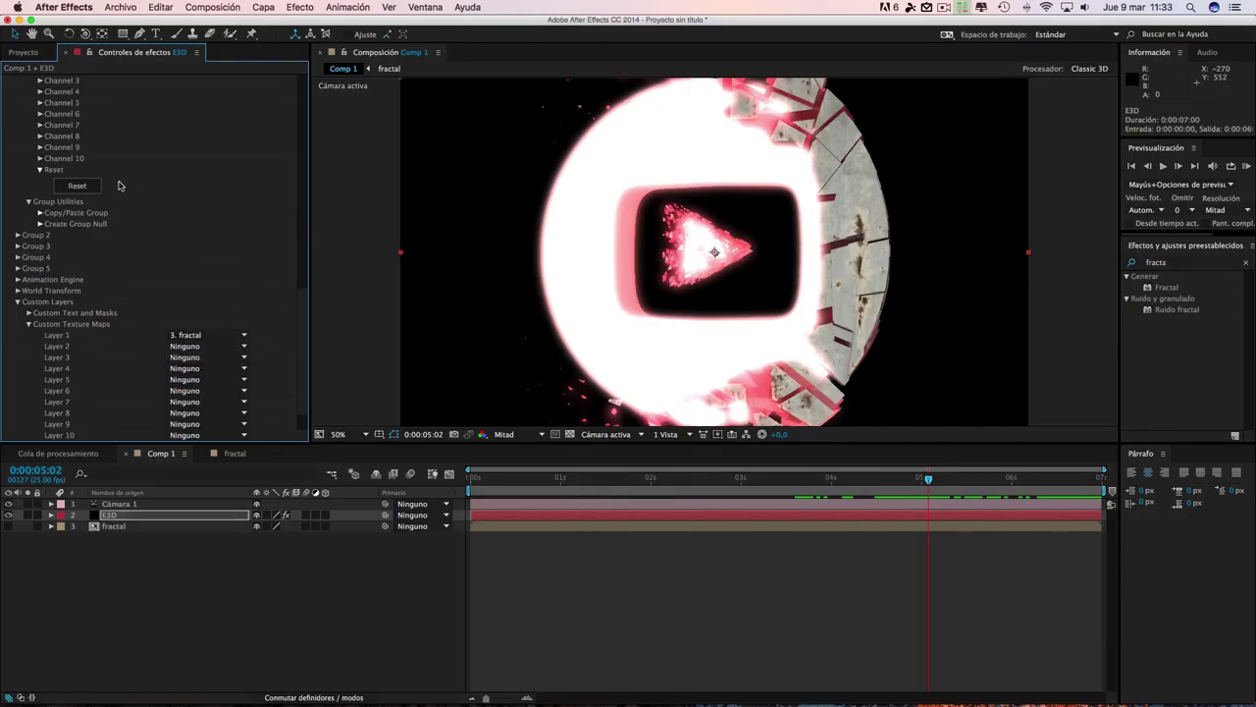
left_click_drag(311, 339, 280, 88)
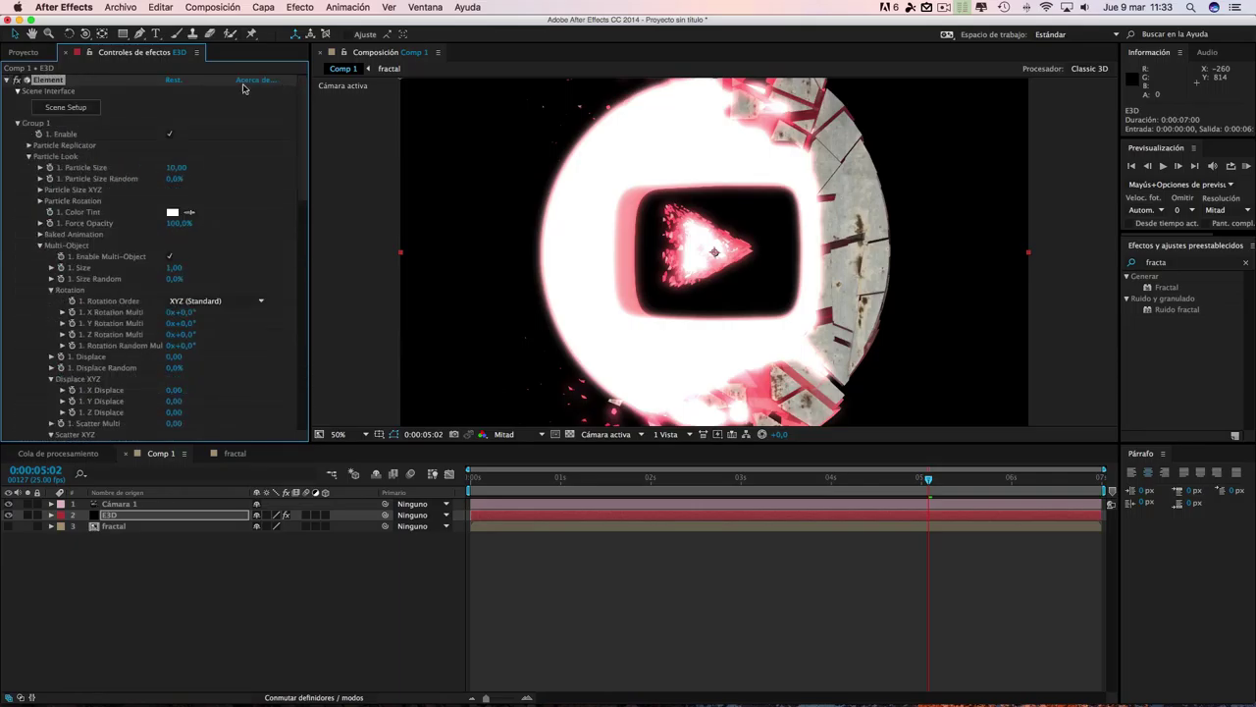
left_click(60, 106)
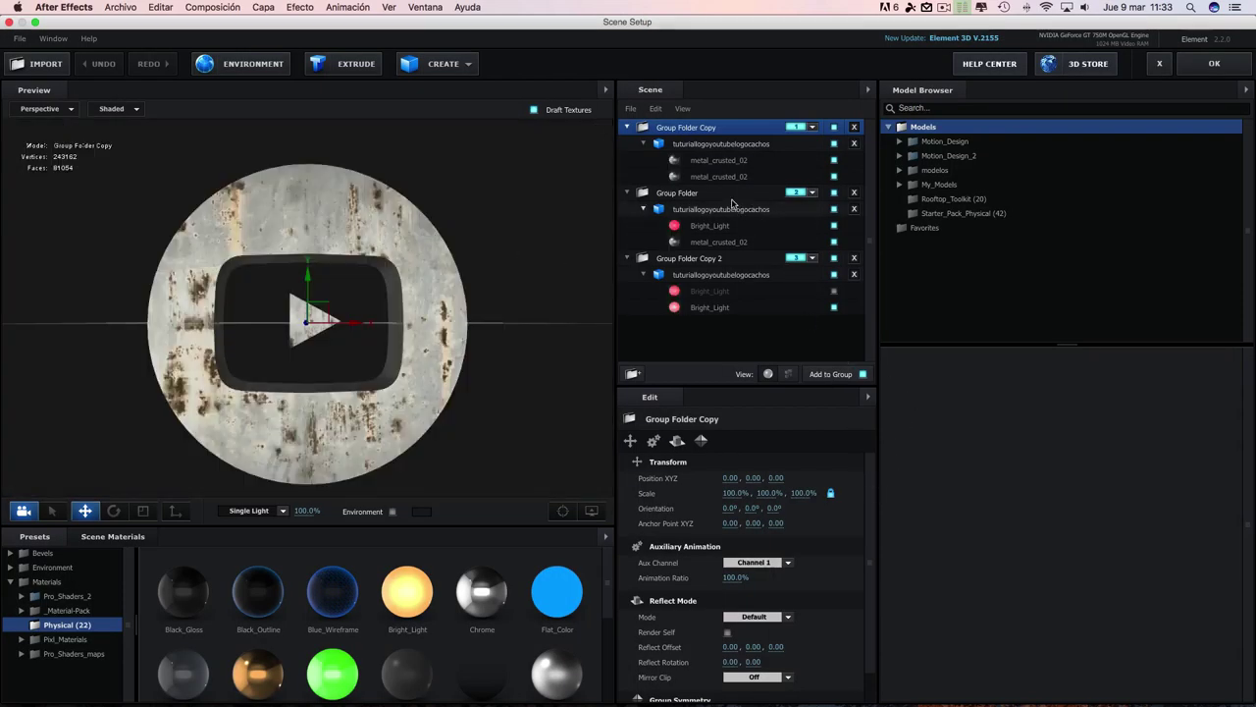
- Load Custom Layer 1 as the illumination texture for Group Folder Copy 2's Bright_Light material
left_click(688, 277)
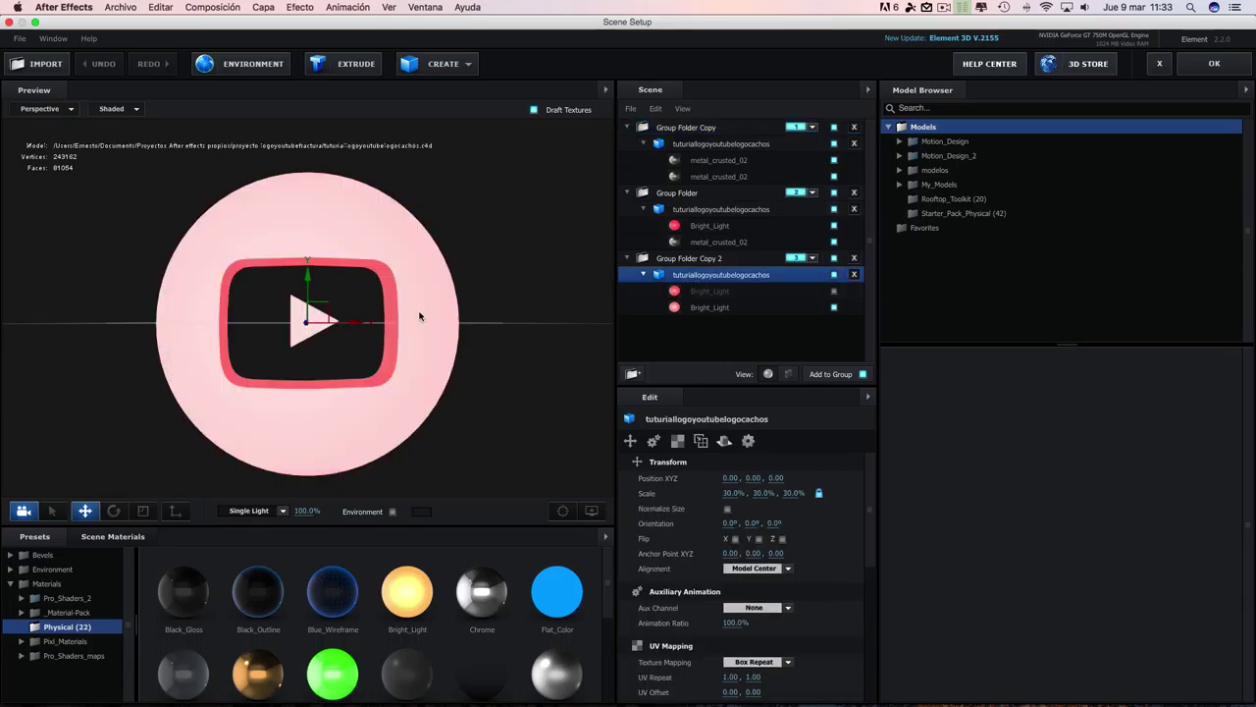
left_click_drag(871, 488, 875, 629)
left_click(722, 307)
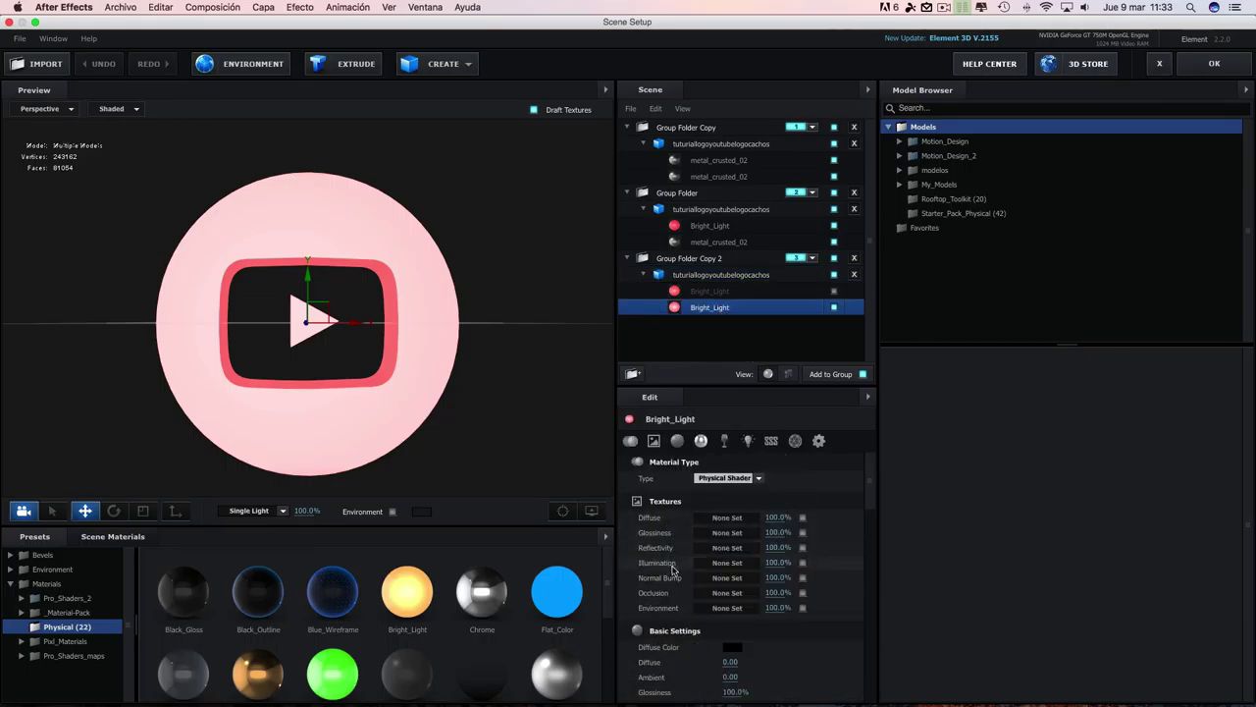
left_click(735, 563)
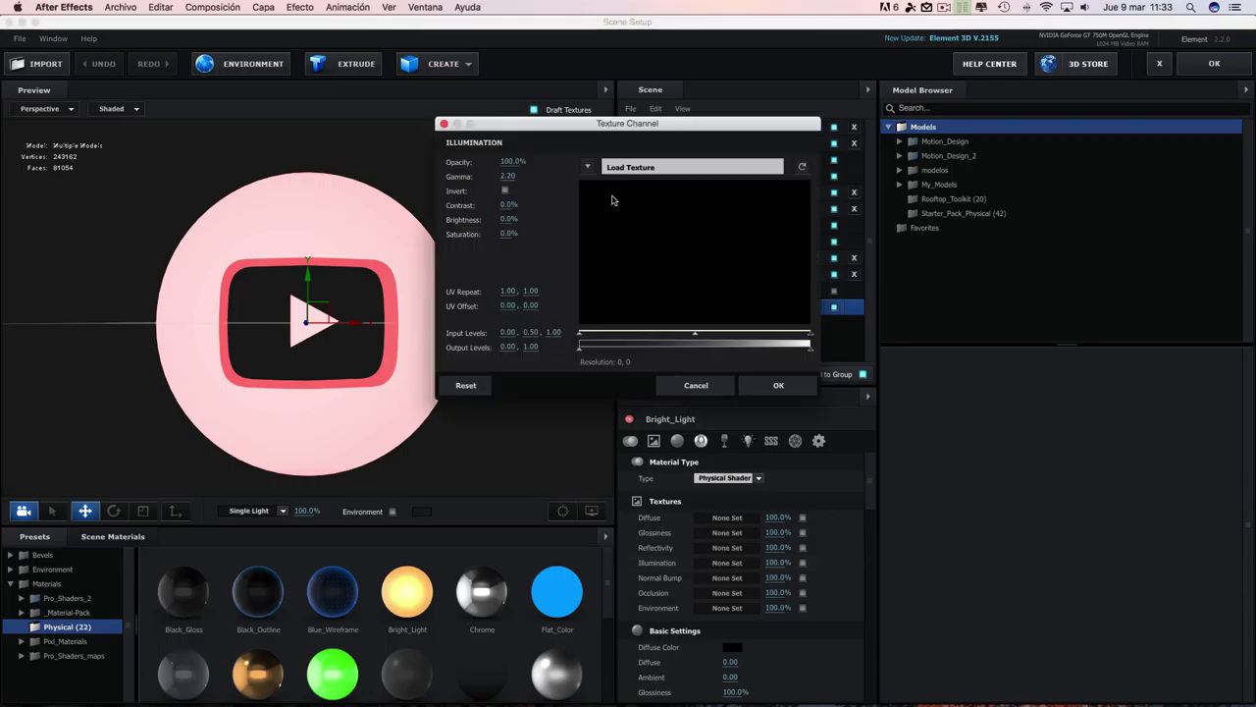
left_click(589, 167)
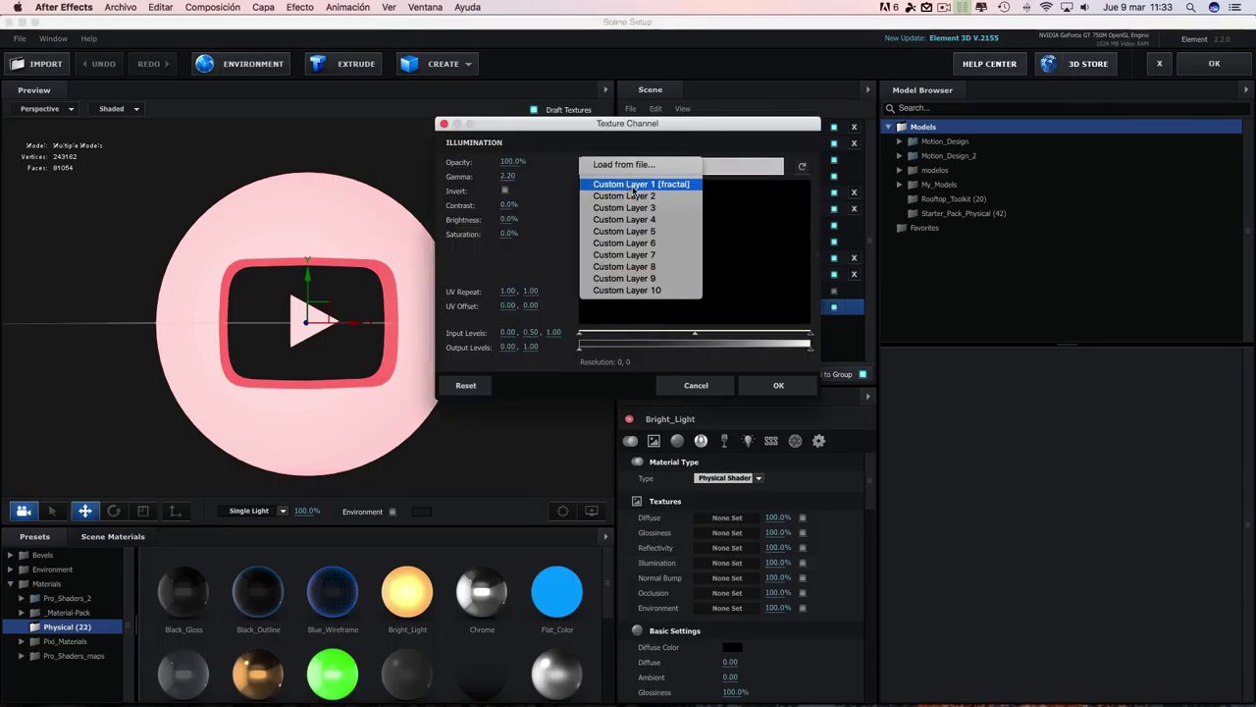
left_click(628, 181)
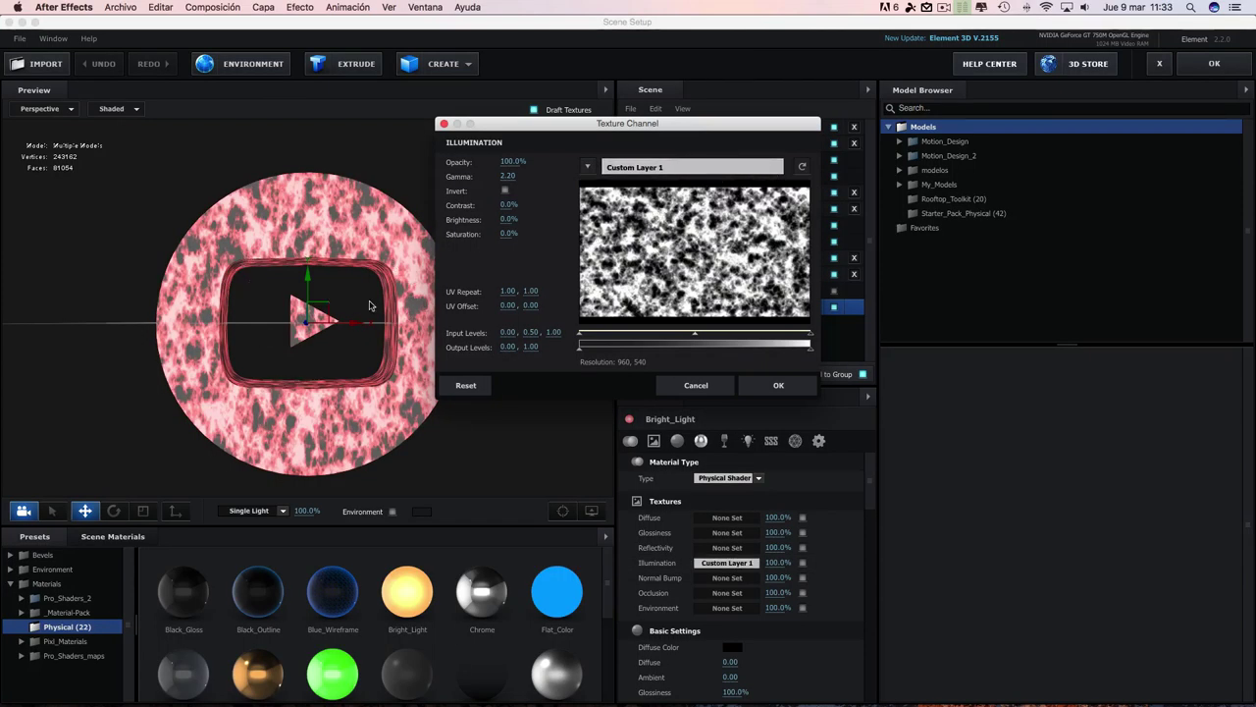
- Adjust the illumination texture's levels, output white 0.59, and invert it
left_click_drag(695, 334, 637, 338)
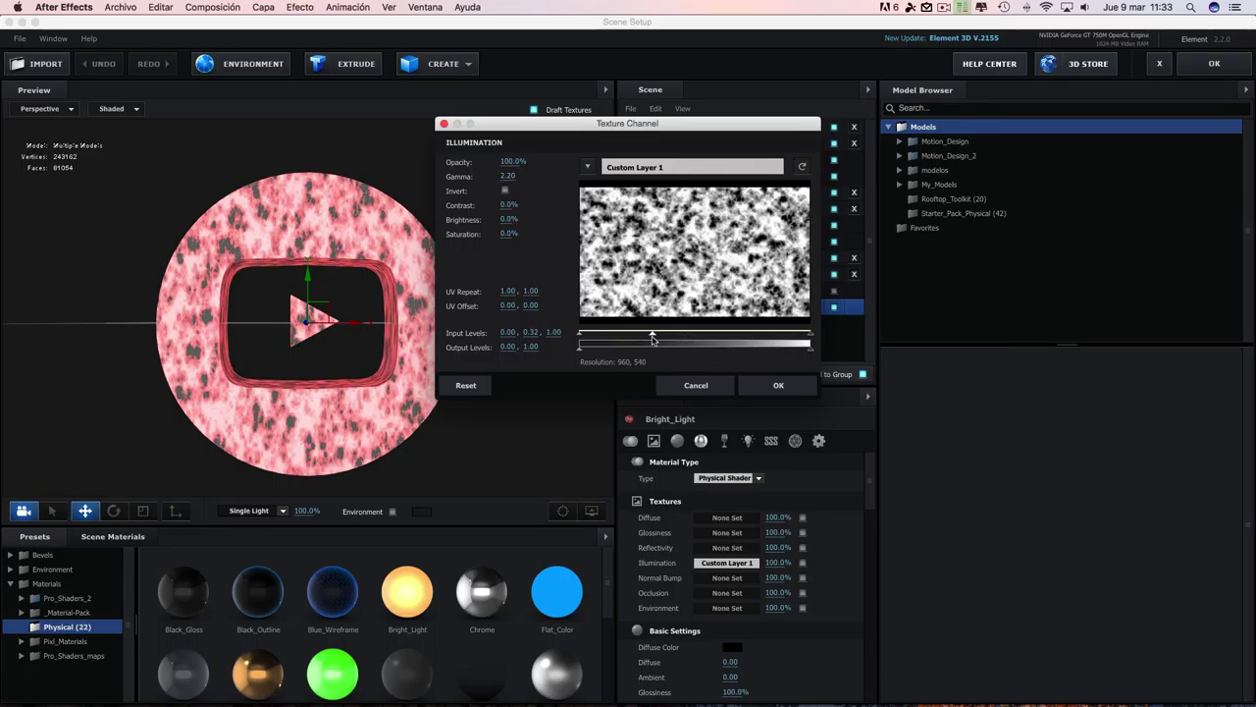
left_click_drag(811, 334, 705, 350)
mouse_move(631, 338)
left_mouse_down()
mouse_move(608, 338)
mouse_move(639, 338)
left_mouse_up()
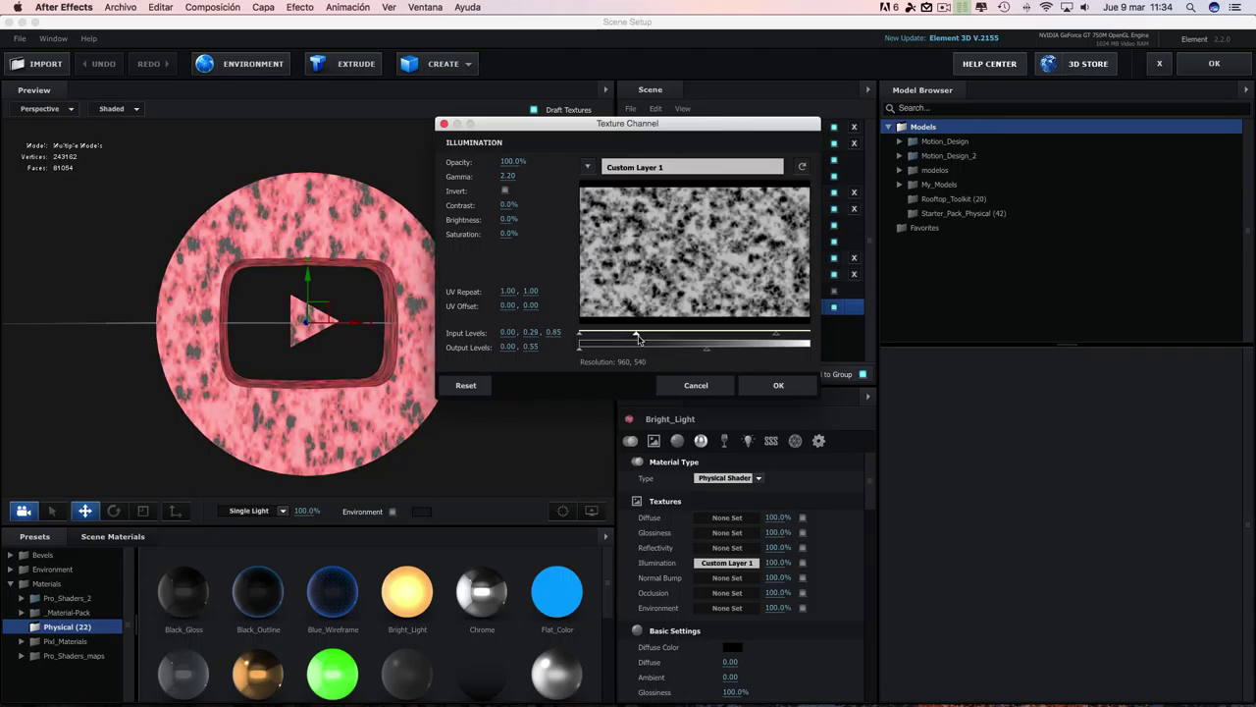
left_click_drag(714, 351, 714, 351)
left_click(505, 190)
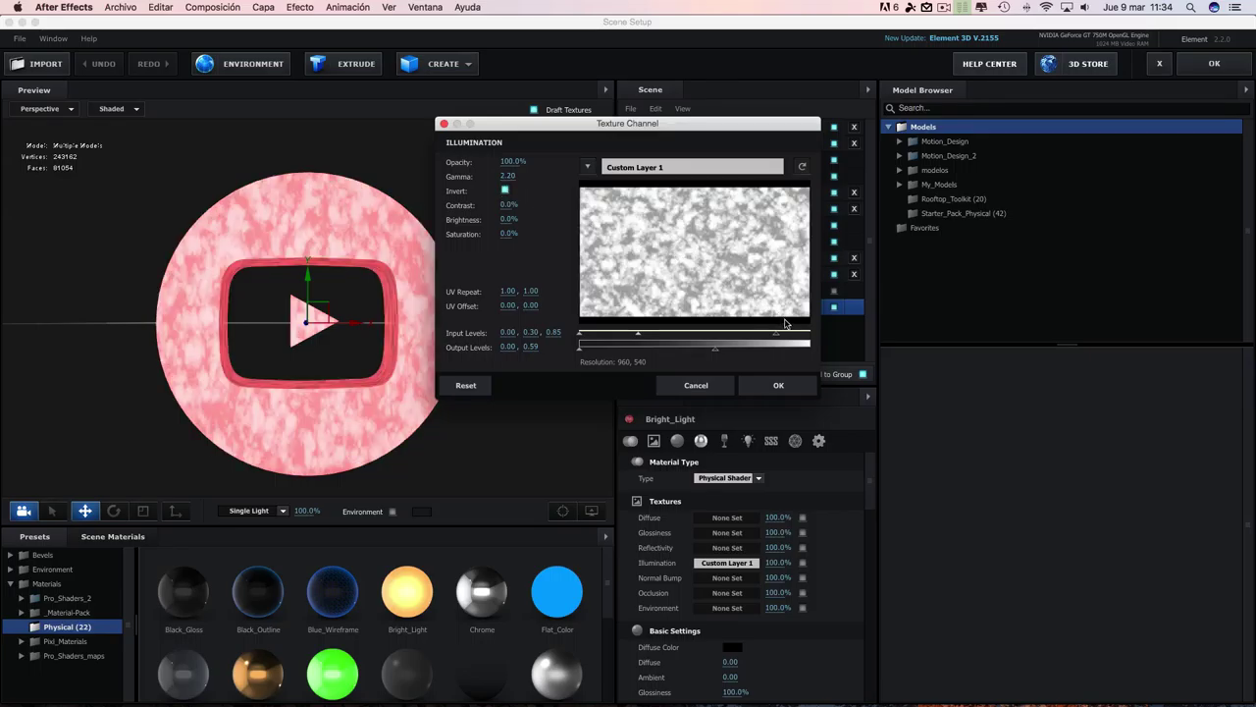
left_click_drag(776, 333, 724, 335)
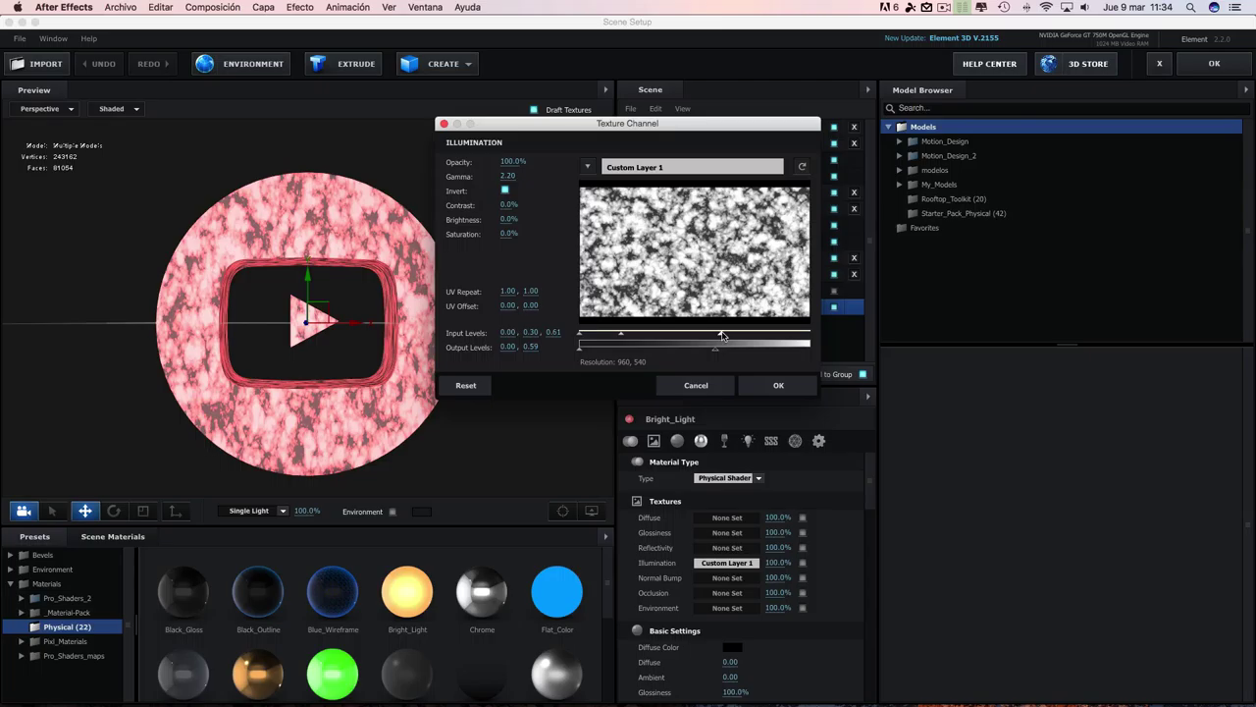
mouse_move(620, 335)
left_mouse_down()
mouse_move(658, 336)
mouse_move(602, 334)
left_mouse_up()
left_click(779, 385)
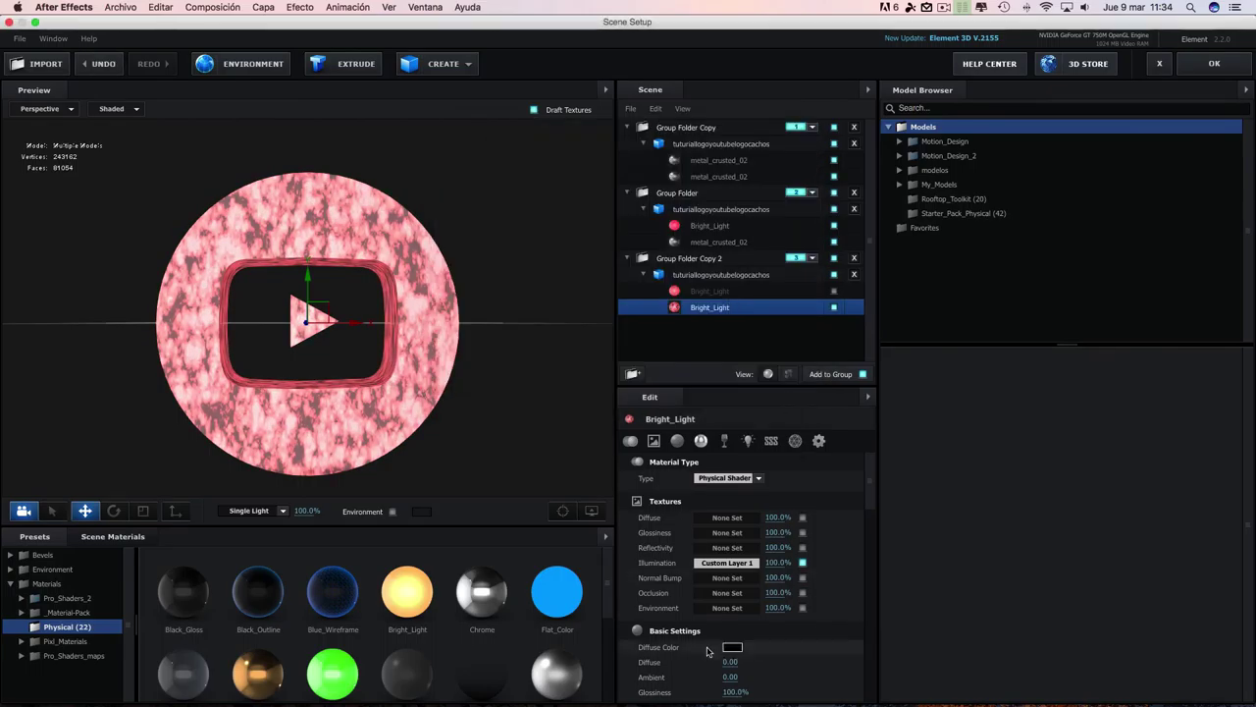
- Load Custom Layer 1 as Bright_Light's occlusion texture and set occlusion strength to about 2%
left_click(727, 593)
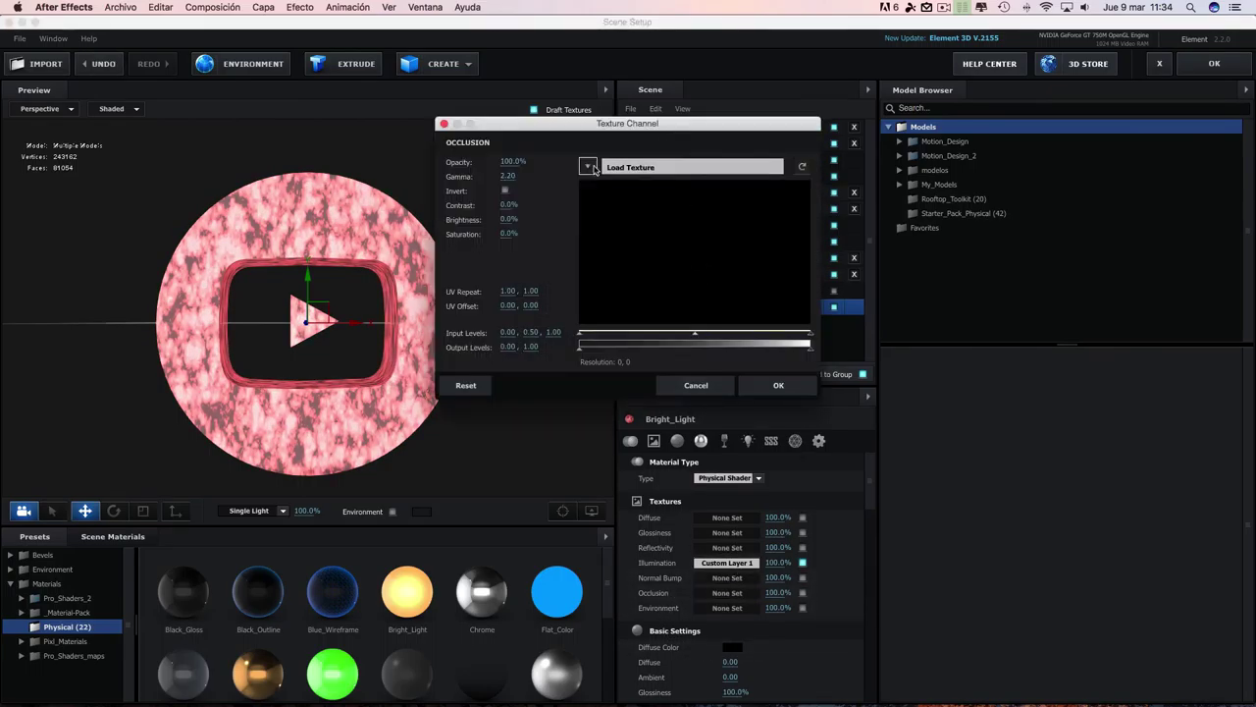
left_click(594, 166)
left_click(626, 186)
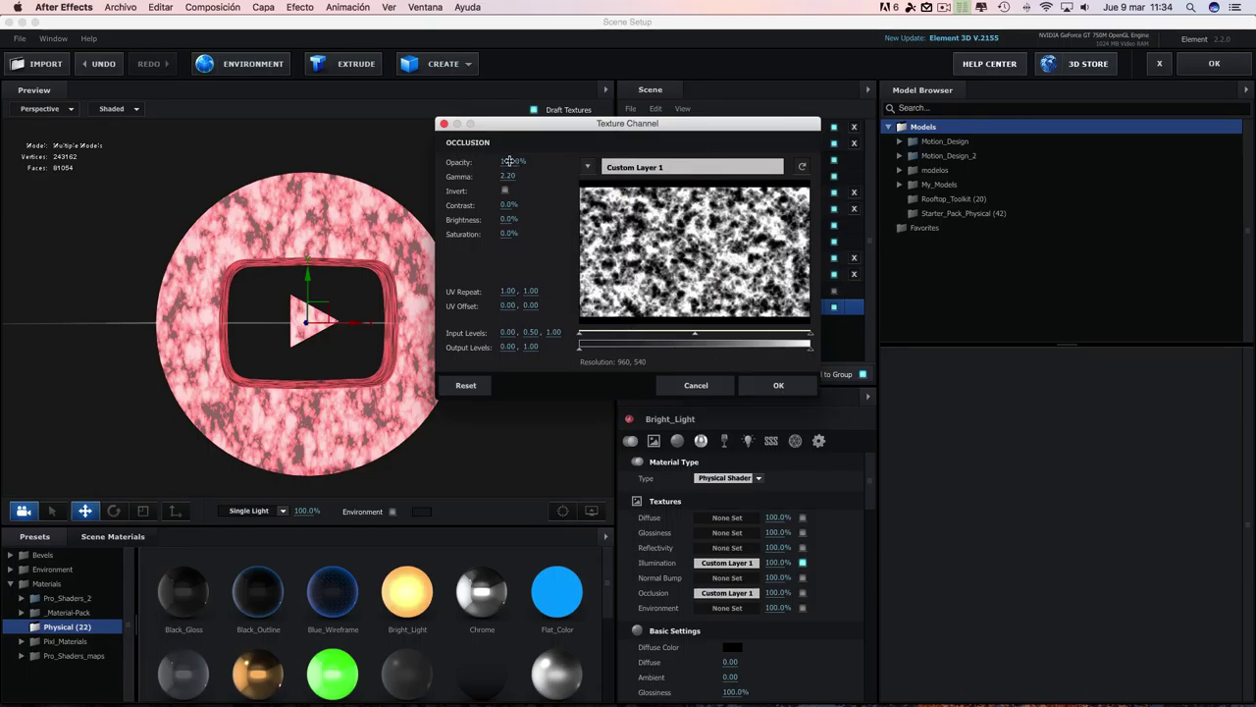
left_click_drag(695, 335, 638, 336)
left_click(779, 385)
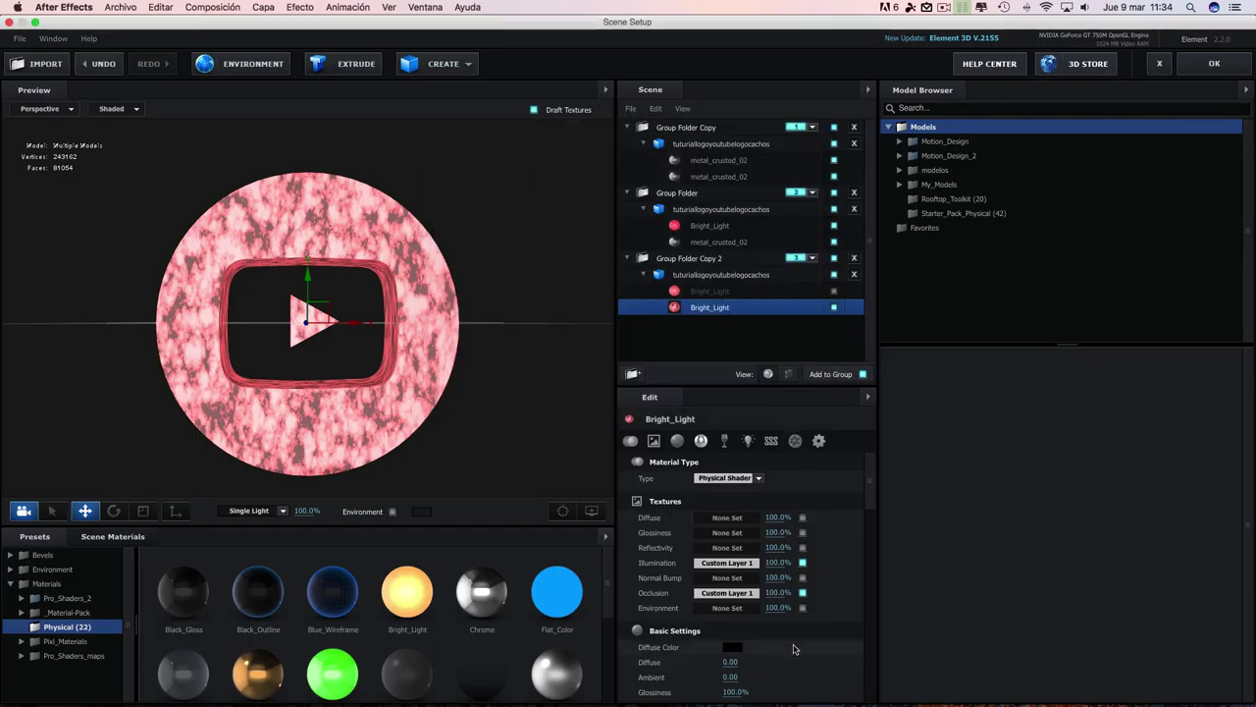
left_click_drag(776, 592, 801, 595)
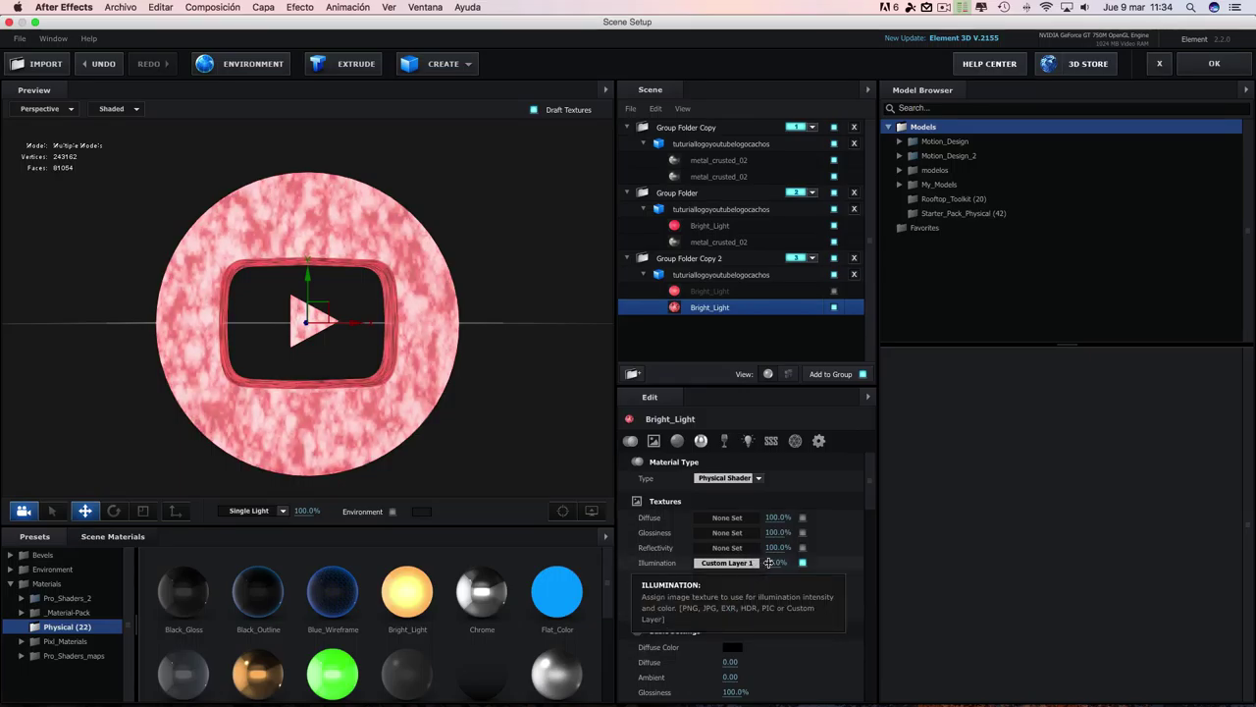
- Close Scene Setup and scrub back to about 0:00:03:23 to inspect the mottled logo
left_click(1214, 63)
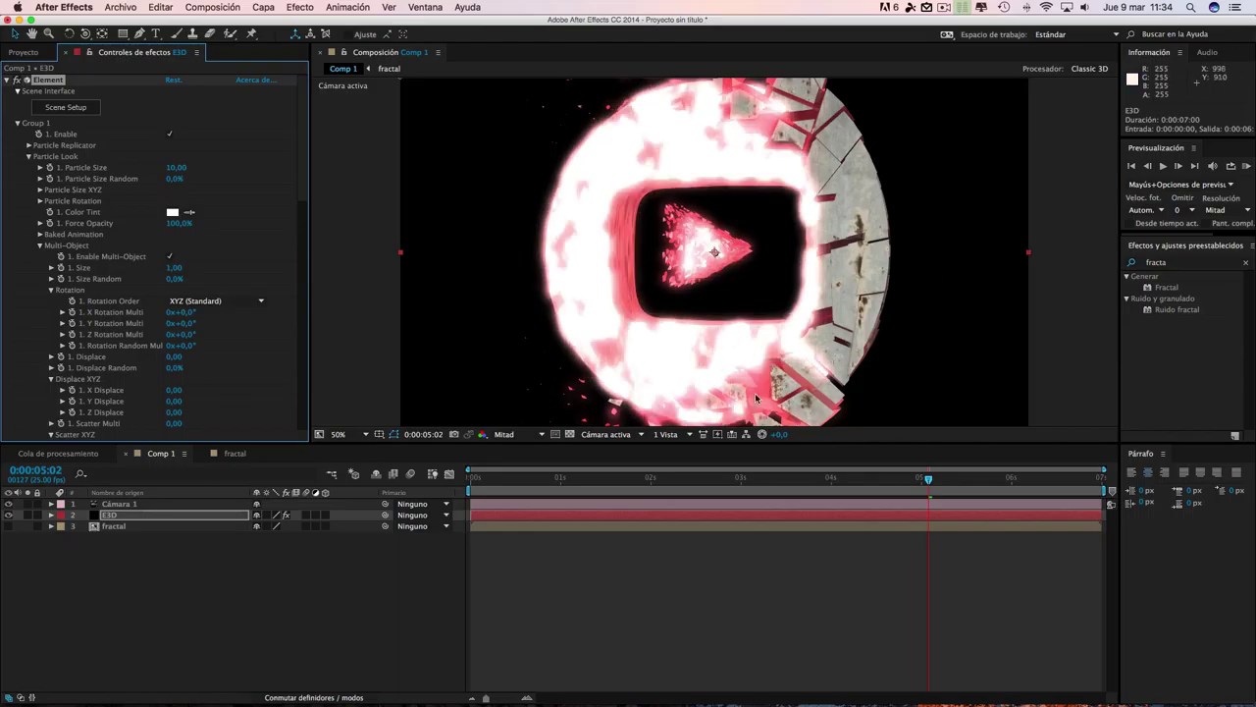
left_click_drag(887, 482, 1023, 476)
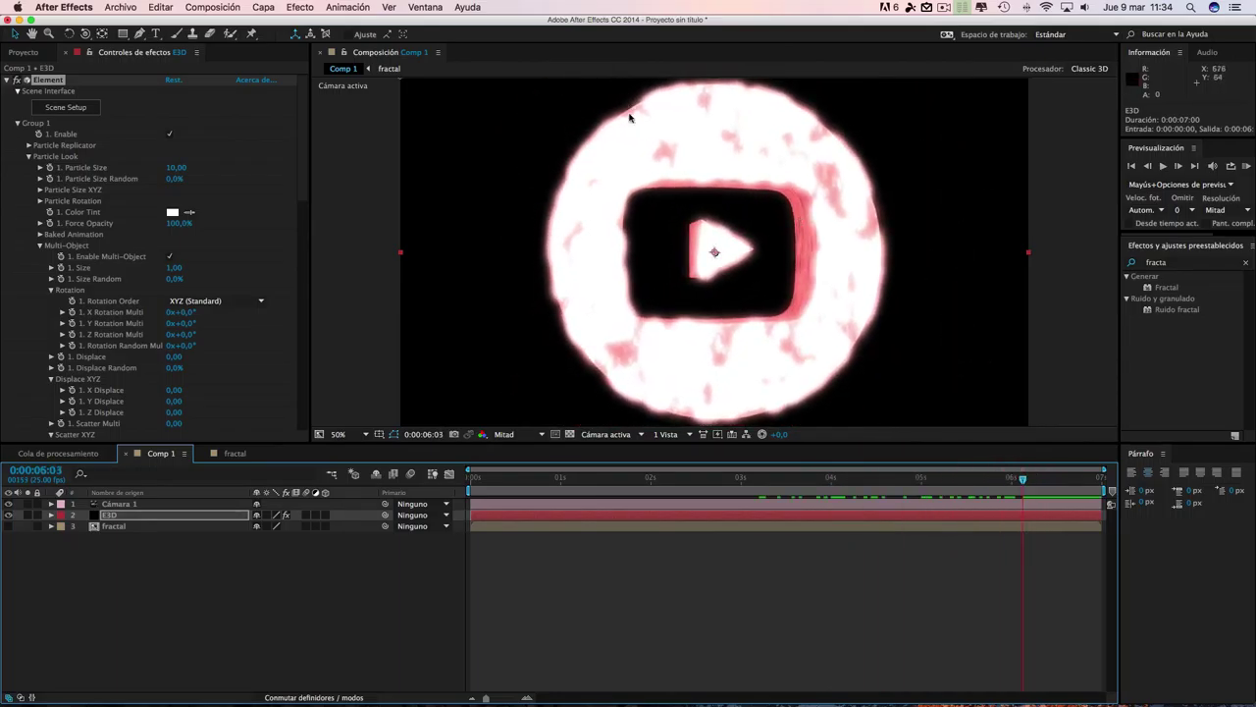
left_click_drag(1026, 485, 805, 488)
- Set Bright_Light's illumination to 98% and occlusion to 3%, then open the Normal Bump texture channel
left_click(69, 108)
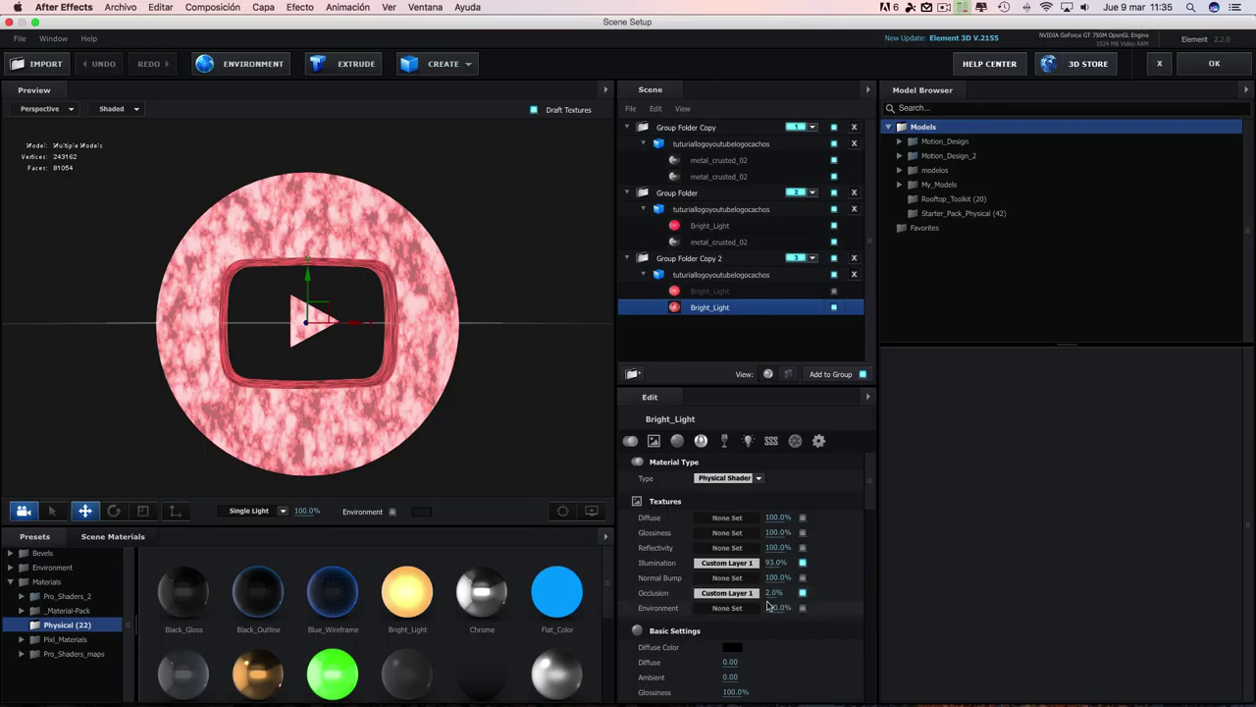
left_click_drag(781, 571, 786, 566)
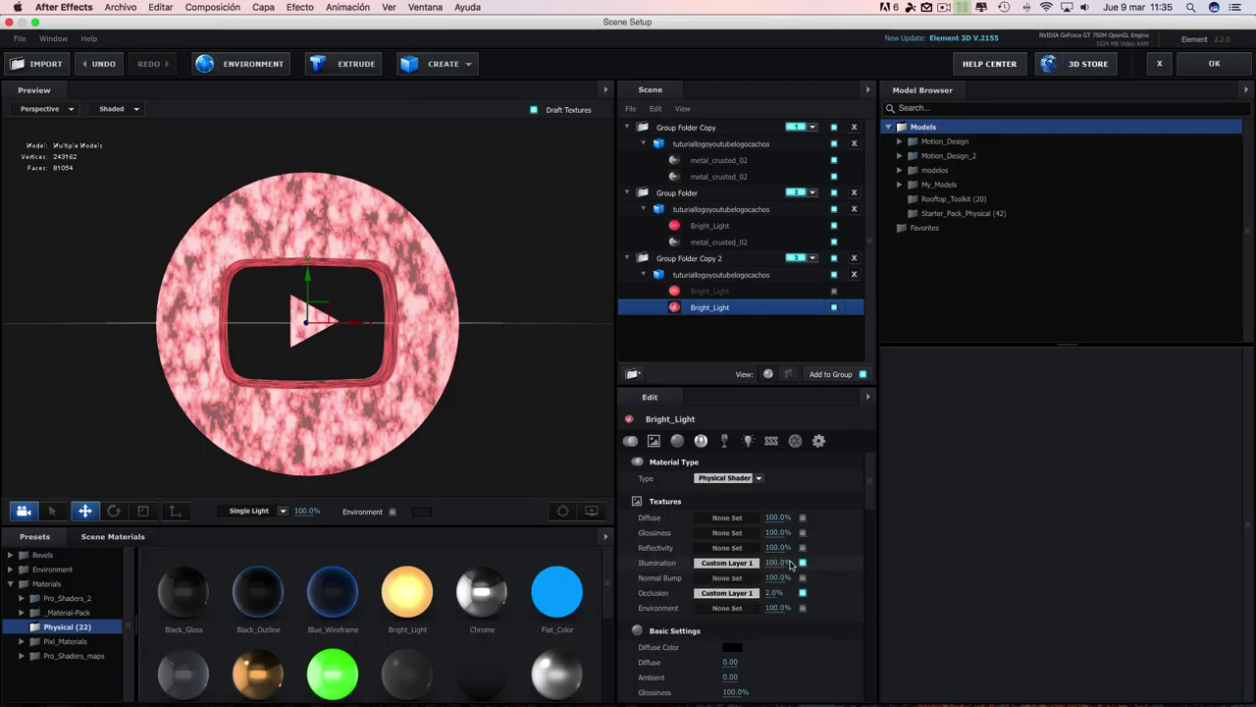
left_click_drag(790, 593, 864, 586)
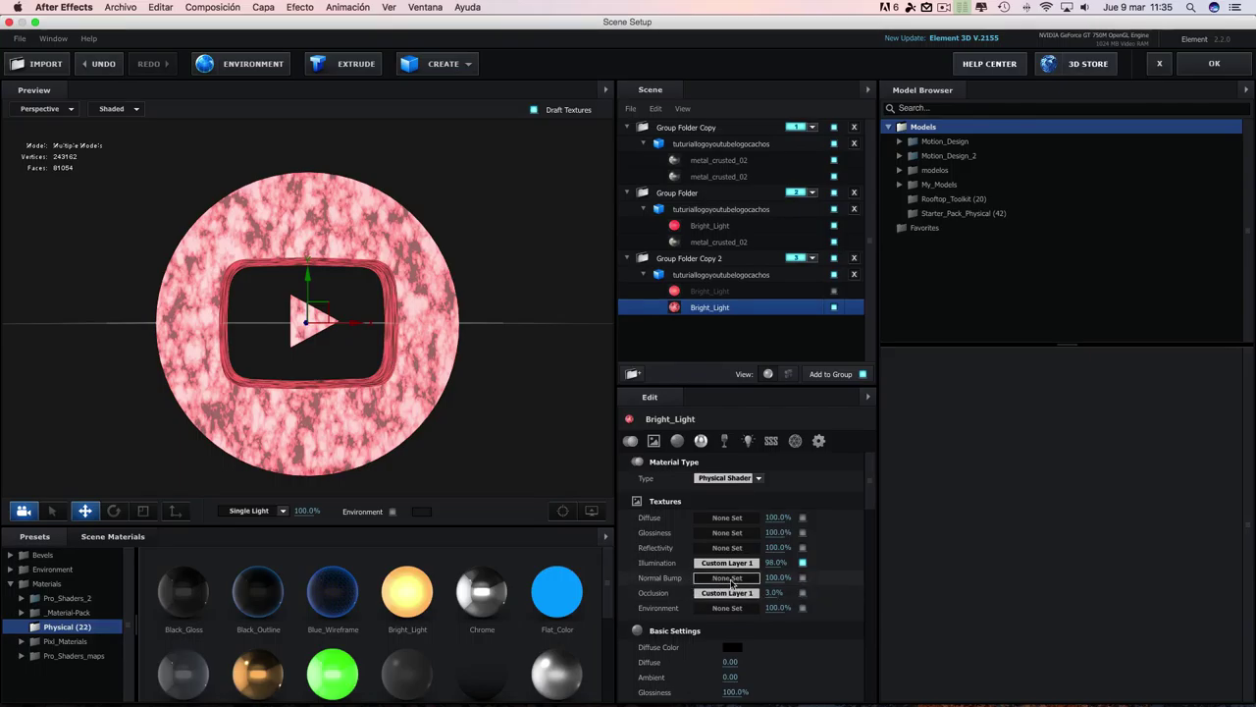
left_click(728, 577)
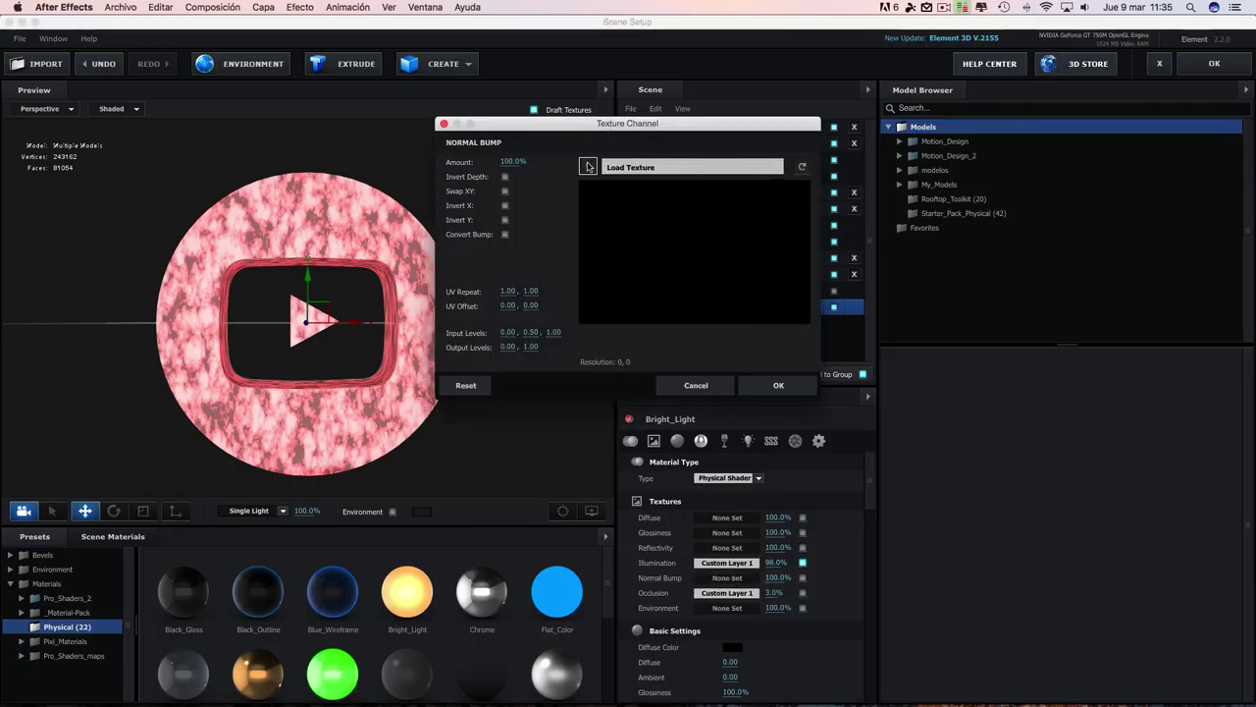
- Assign fractal Custom Layer 1 as Bright_Light's Normal Bump texture and lower its strength
left_click(591, 165)
left_click(634, 184)
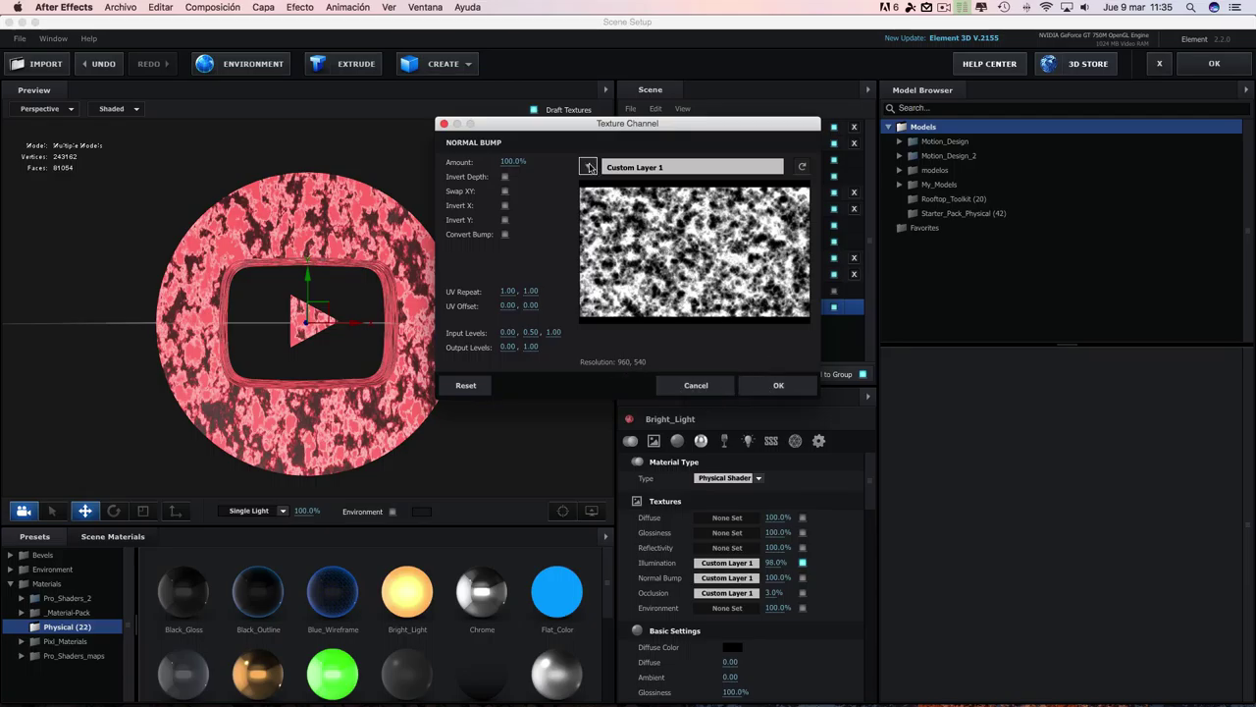
left_click(789, 387)
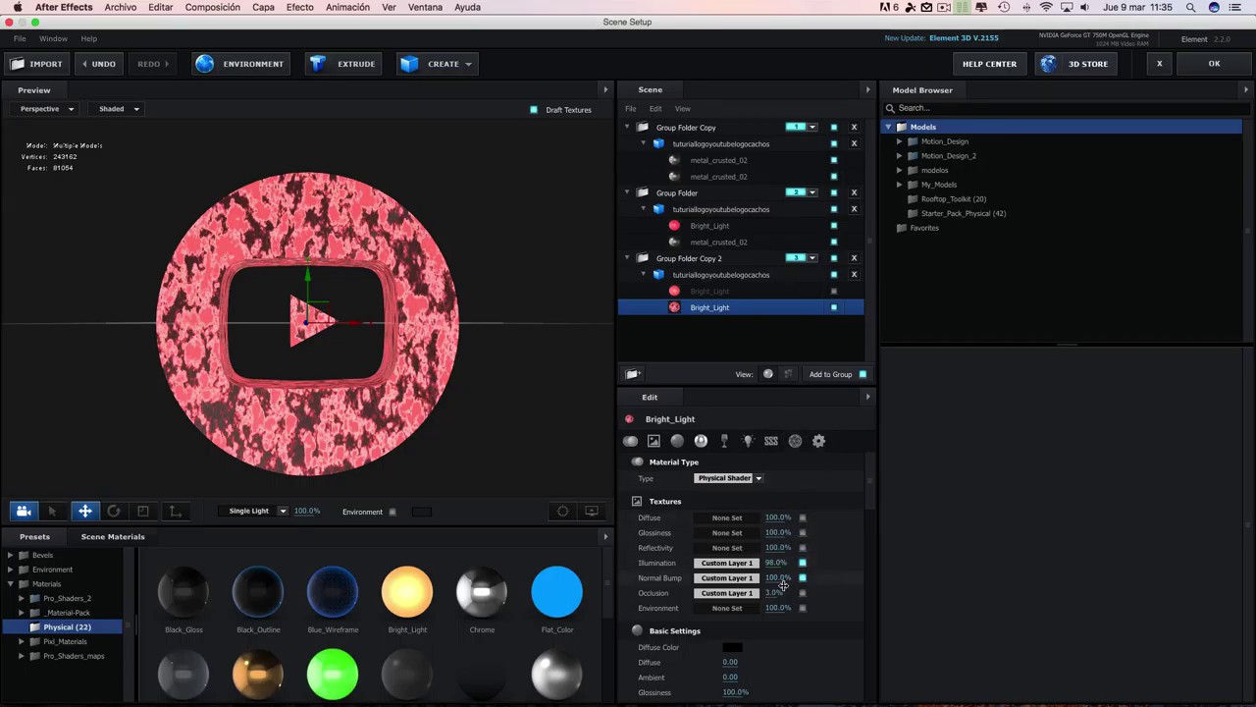
left_click_drag(775, 579, 704, 578)
- Test Invert Depth and bump Amount, then fine-tune the Normal Bump strength to about 3%
left_click(727, 579)
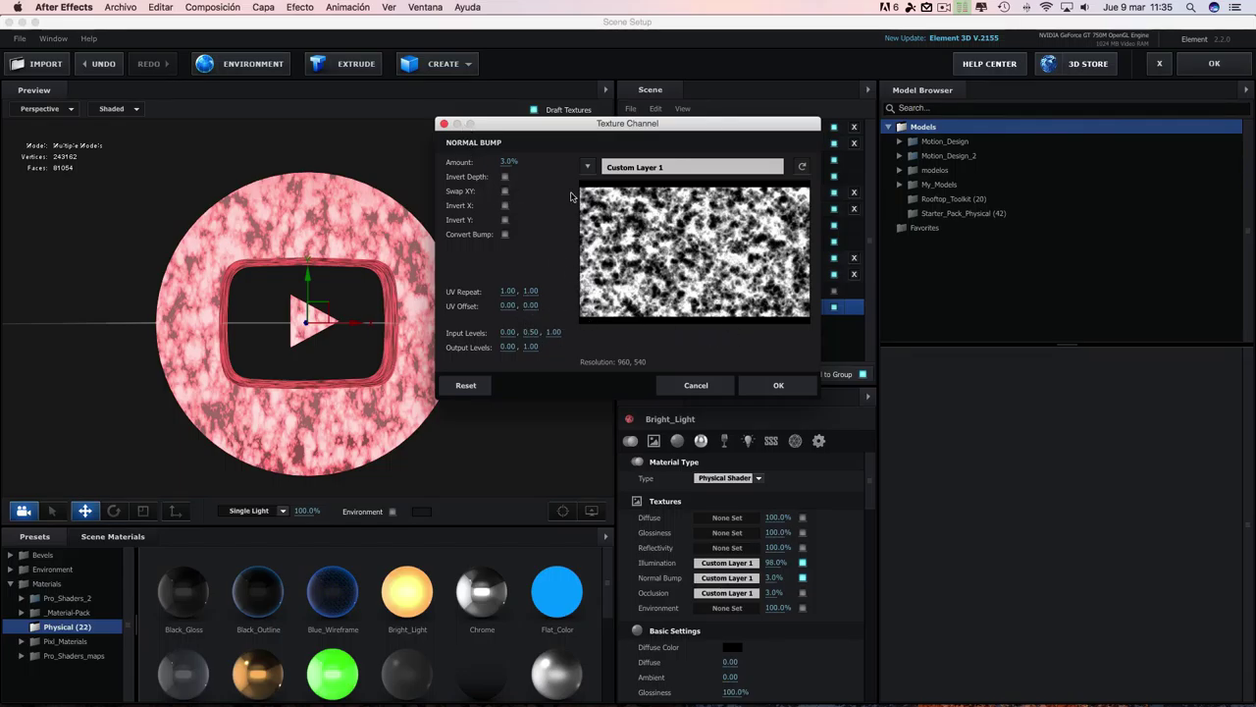
left_click(505, 177)
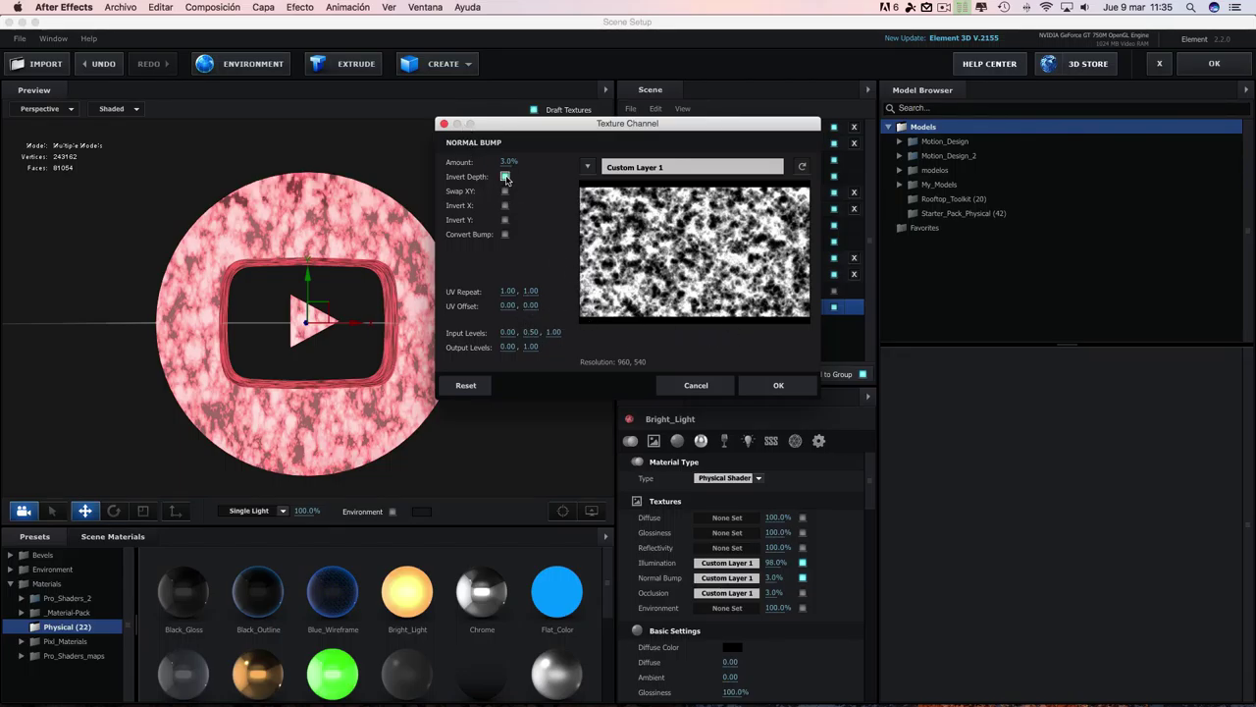
left_click(506, 177)
mouse_move(513, 162)
left_mouse_down()
mouse_move(728, 161)
mouse_move(512, 163)
left_mouse_up()
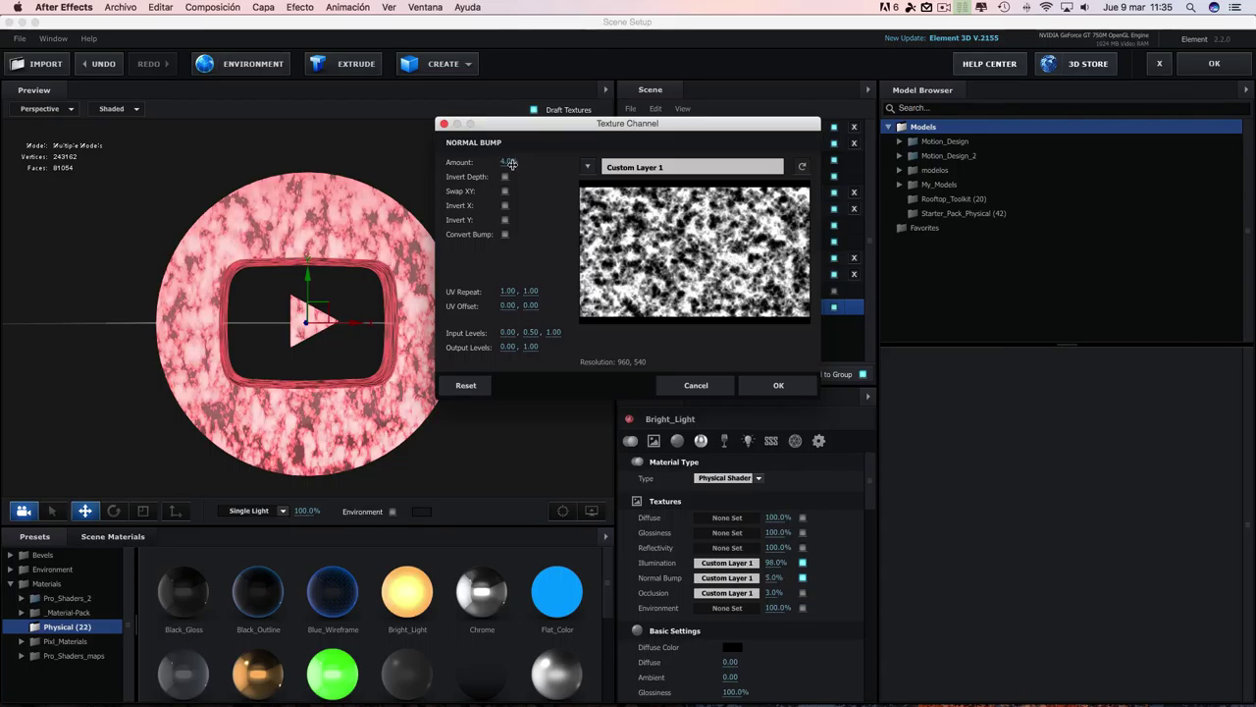
left_click(770, 385)
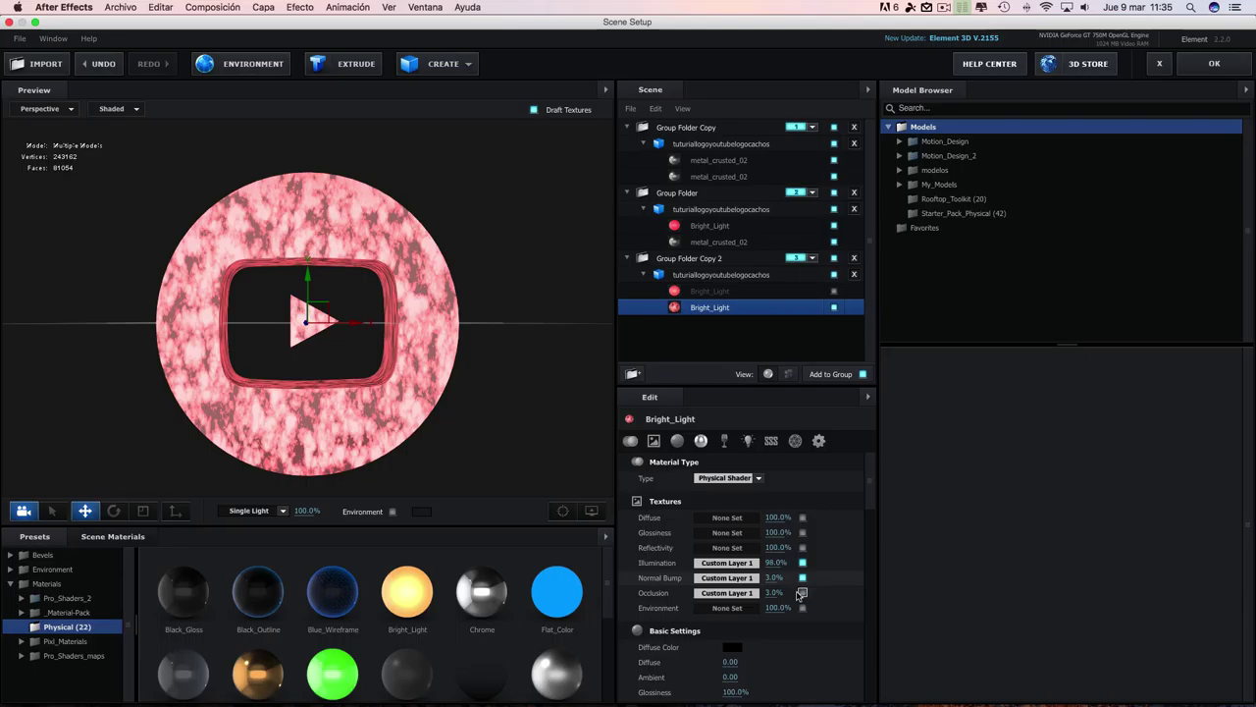
left_click_drag(775, 579, 772, 579)
- Apply the Element 3D scene and preview the shattering at 0:00:04:17
left_click(1214, 63)
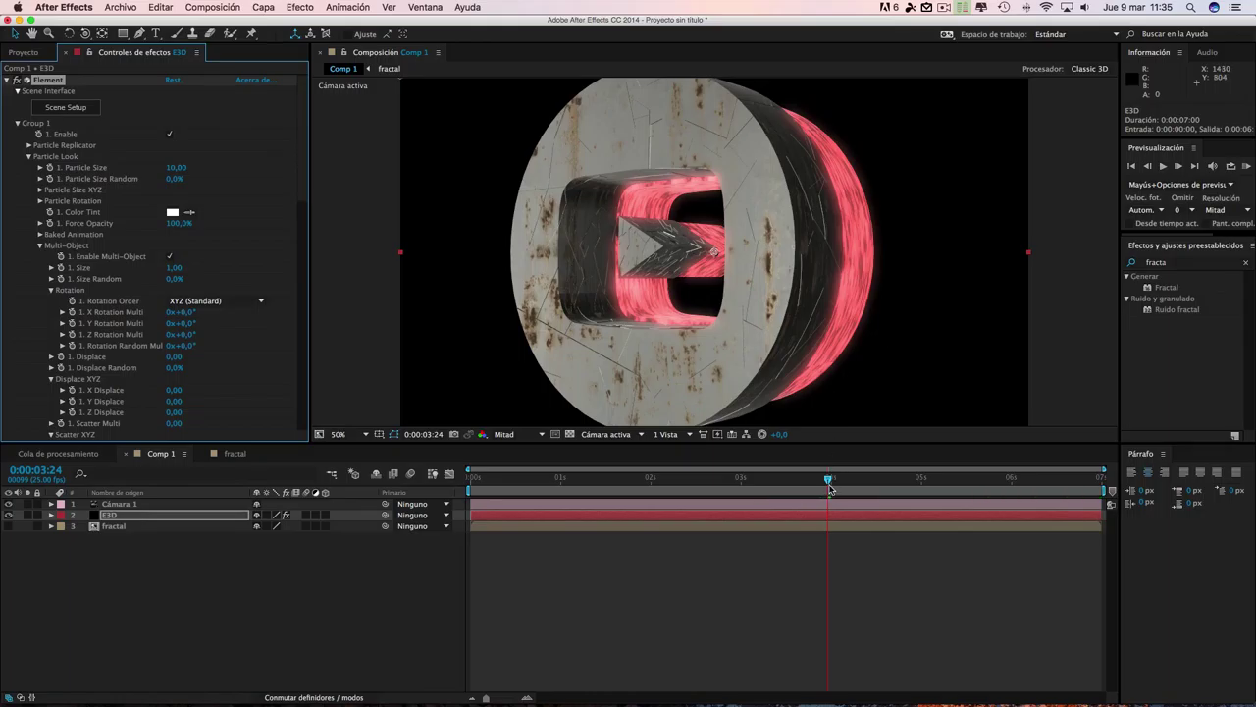
left_click_drag(829, 481, 933, 483)
left_click(75, 109)
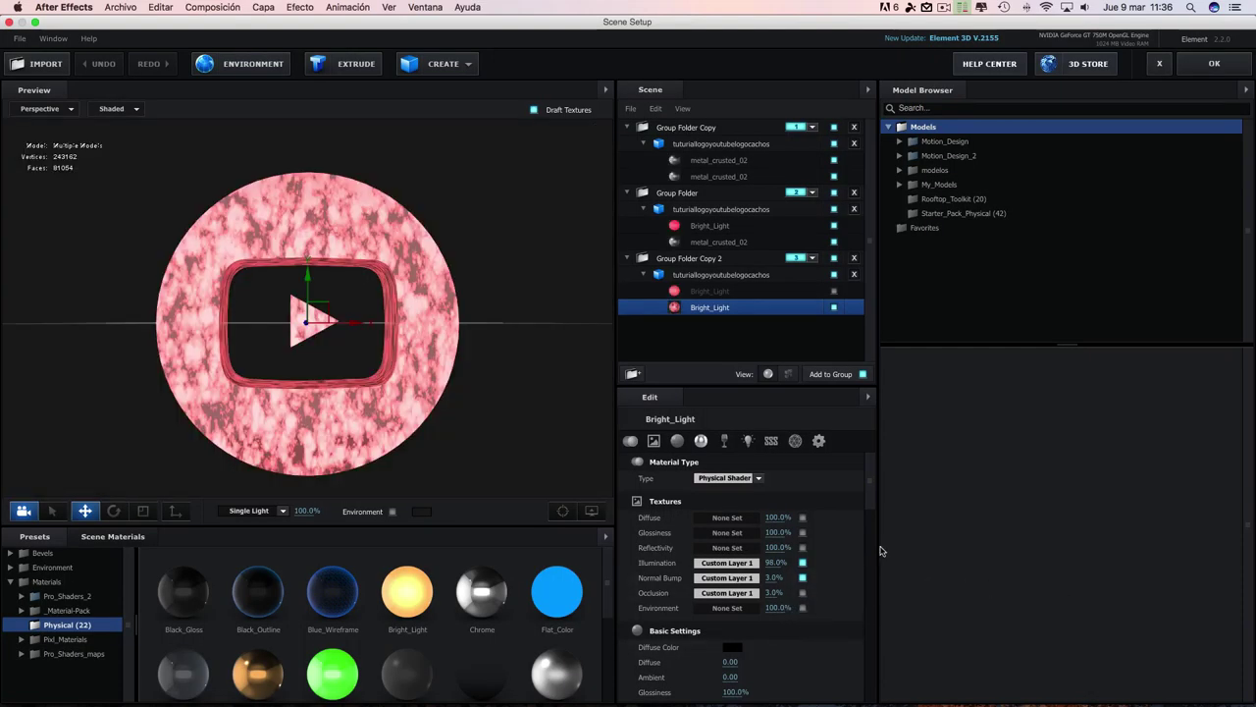
left_click_drag(874, 493, 875, 525)
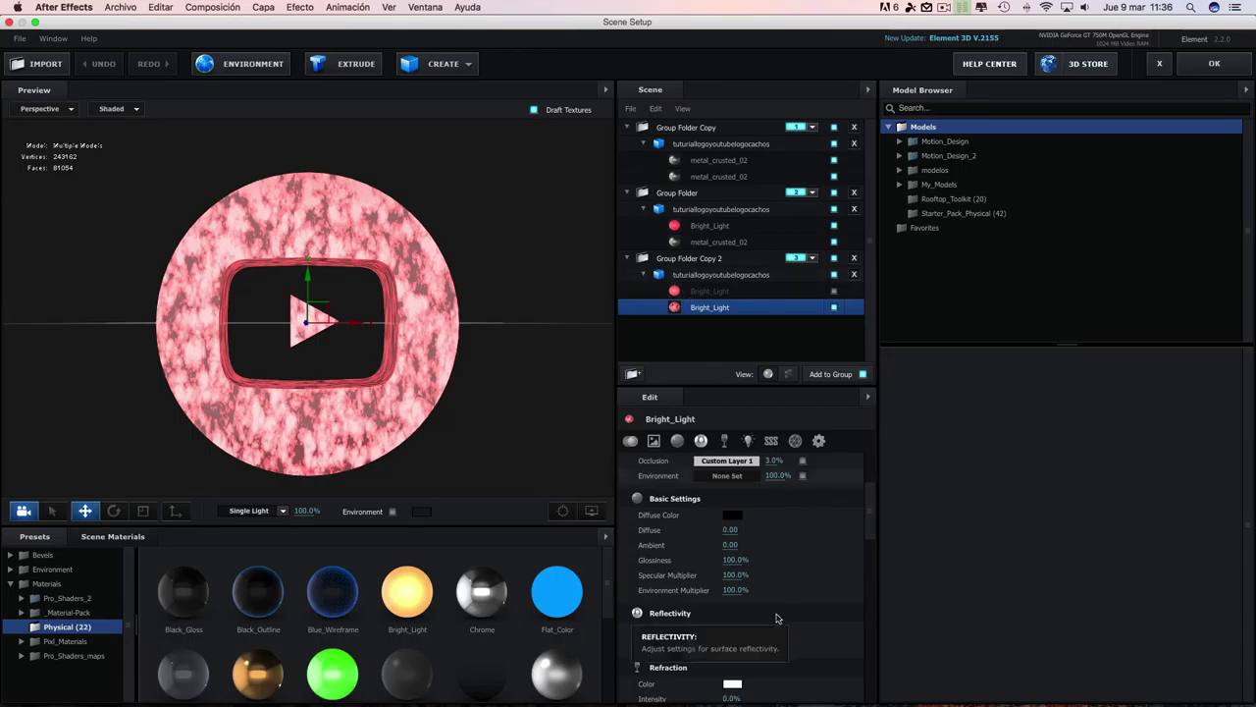
left_click_drag(868, 517, 868, 575)
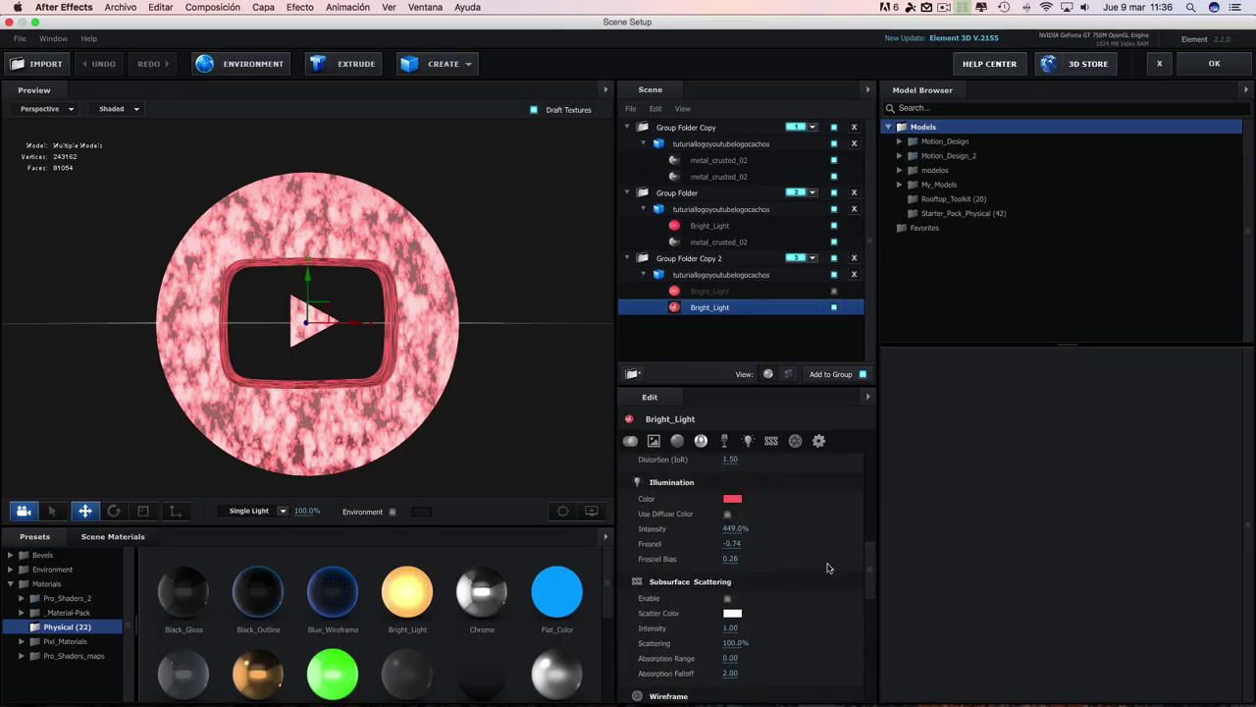
- Lower Bright_Light's Illumination Intensity to 364% and raise Normal Bump strength to 27%
mouse_move(697, 530)
left_mouse_down()
mouse_move(664, 530)
mouse_move(679, 531)
left_mouse_up()
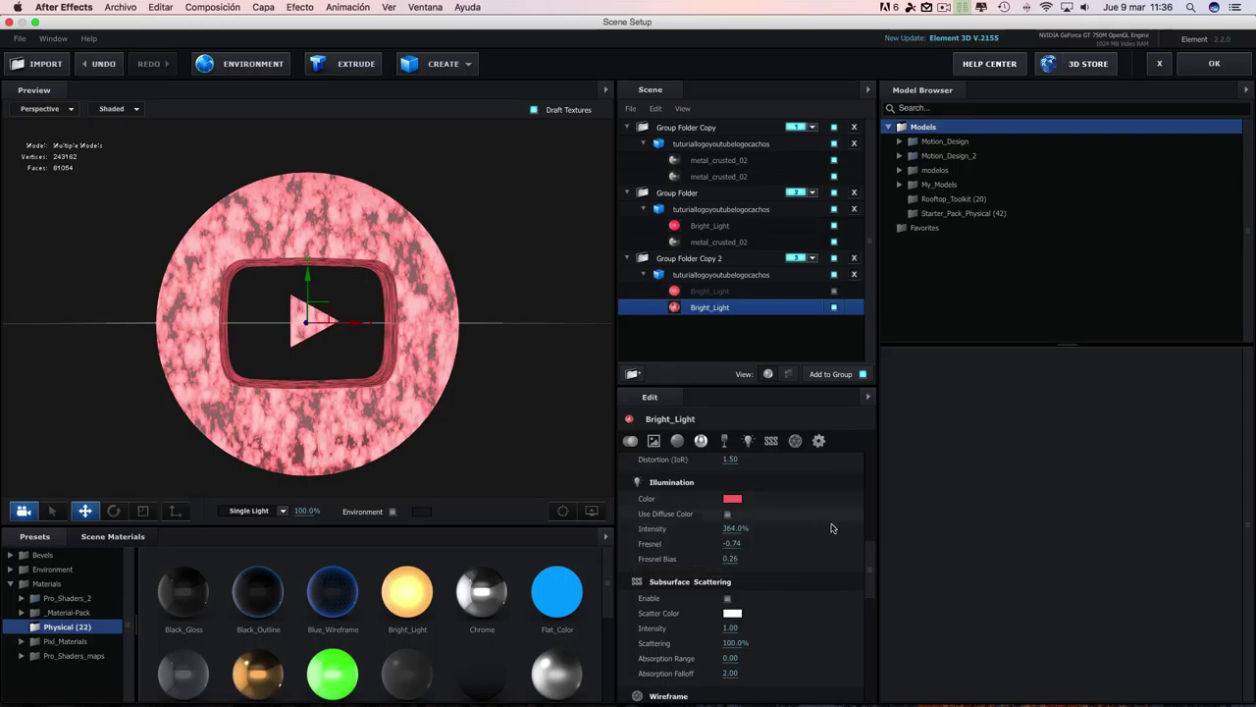
scroll(871, 567, "up", 5)
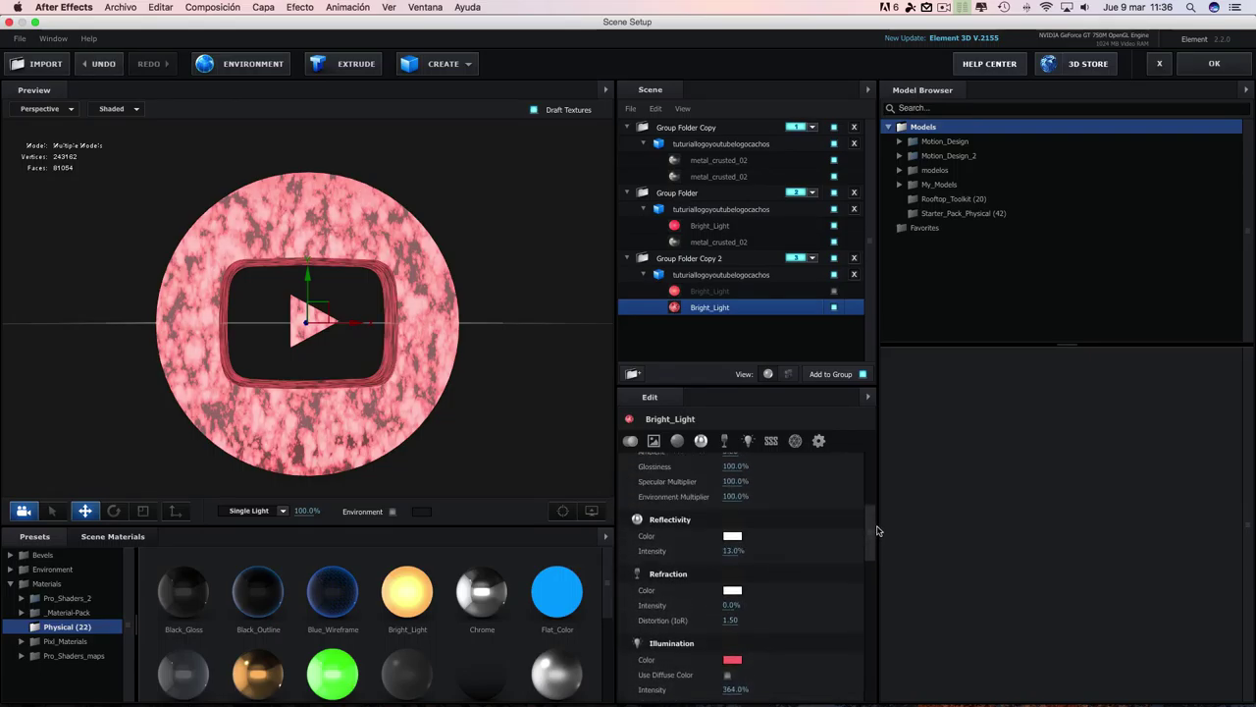
scroll(873, 519, "up", 5)
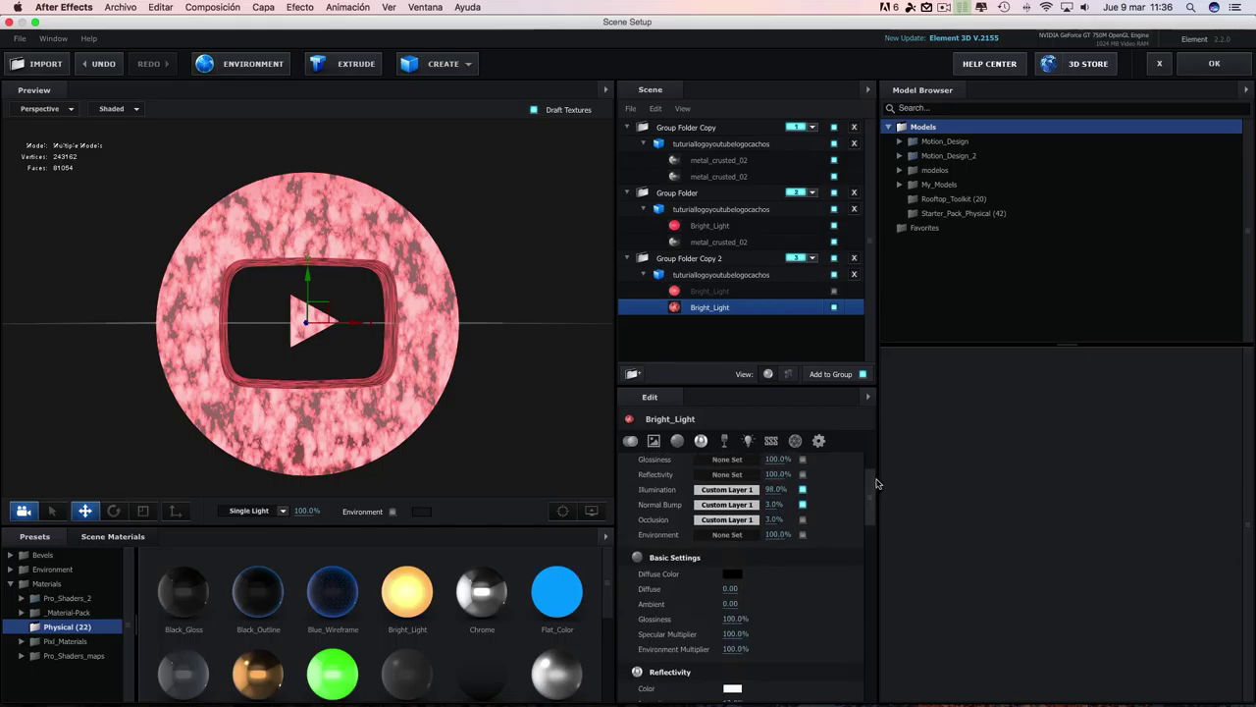
mouse_move(771, 520)
left_mouse_down()
mouse_move(759, 521)
mouse_move(778, 522)
left_mouse_up()
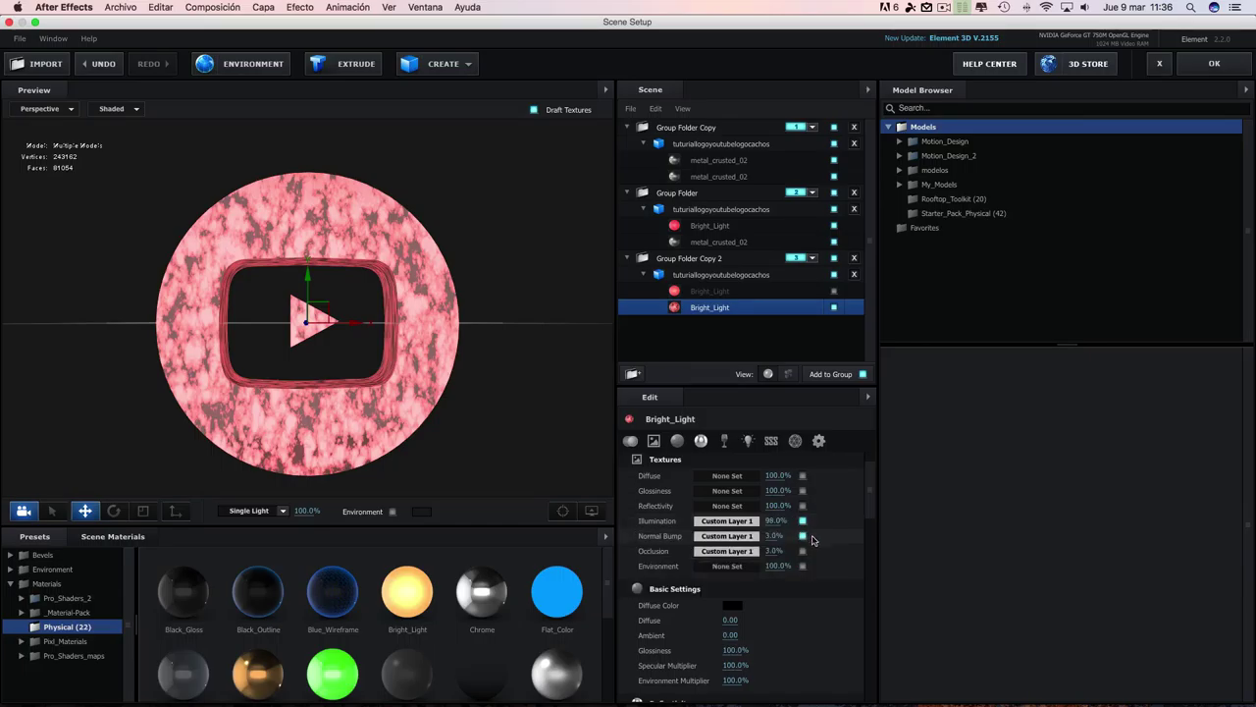
left_click_drag(772, 536, 781, 536)
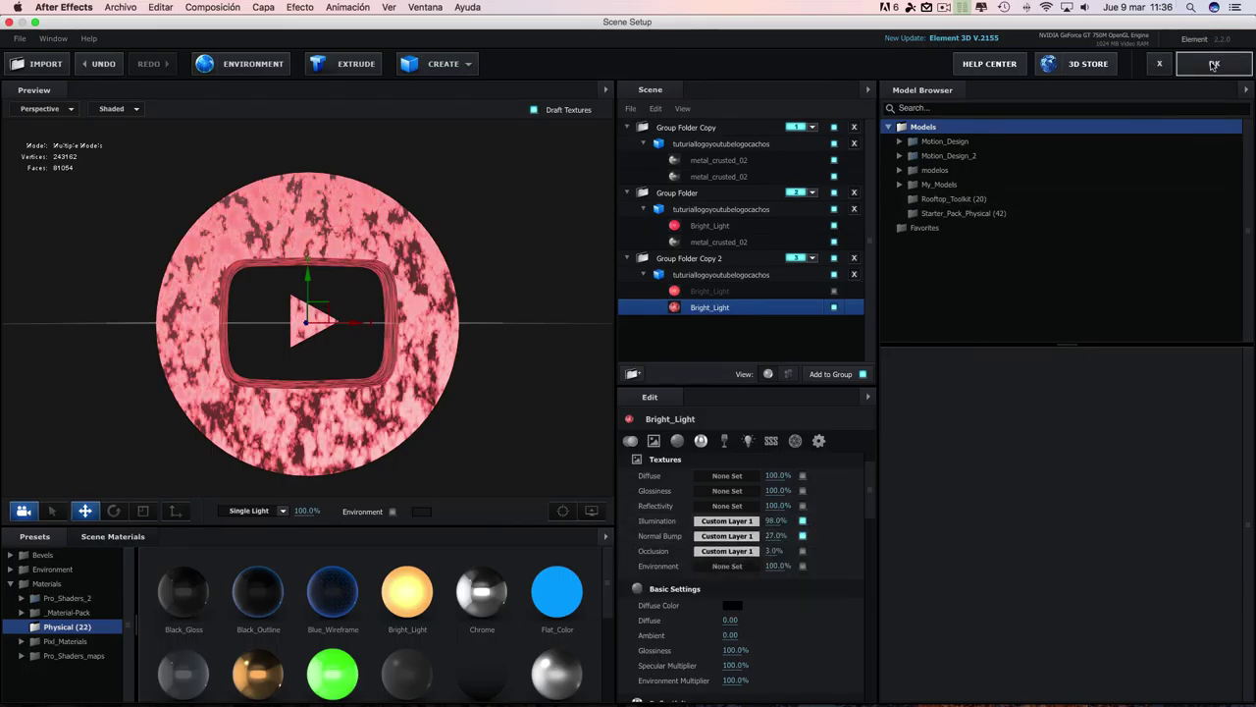
- Apply the updated scene and compare the result at frame 0:00:05:02
left_click(1214, 62)
left_click_drag(929, 479, 918, 479)
left_click(930, 479)
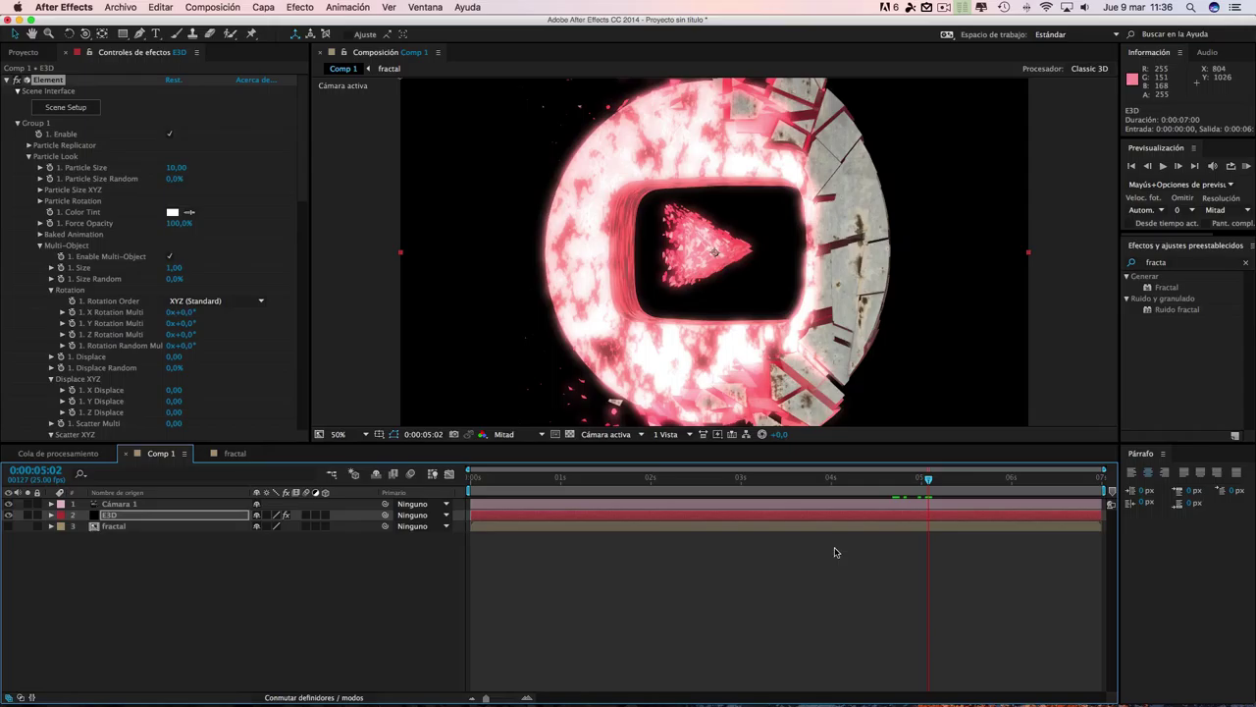
- Open the fractal comp, select its noise layer, and test-then-undo an Evolution change
left_click(233, 454)
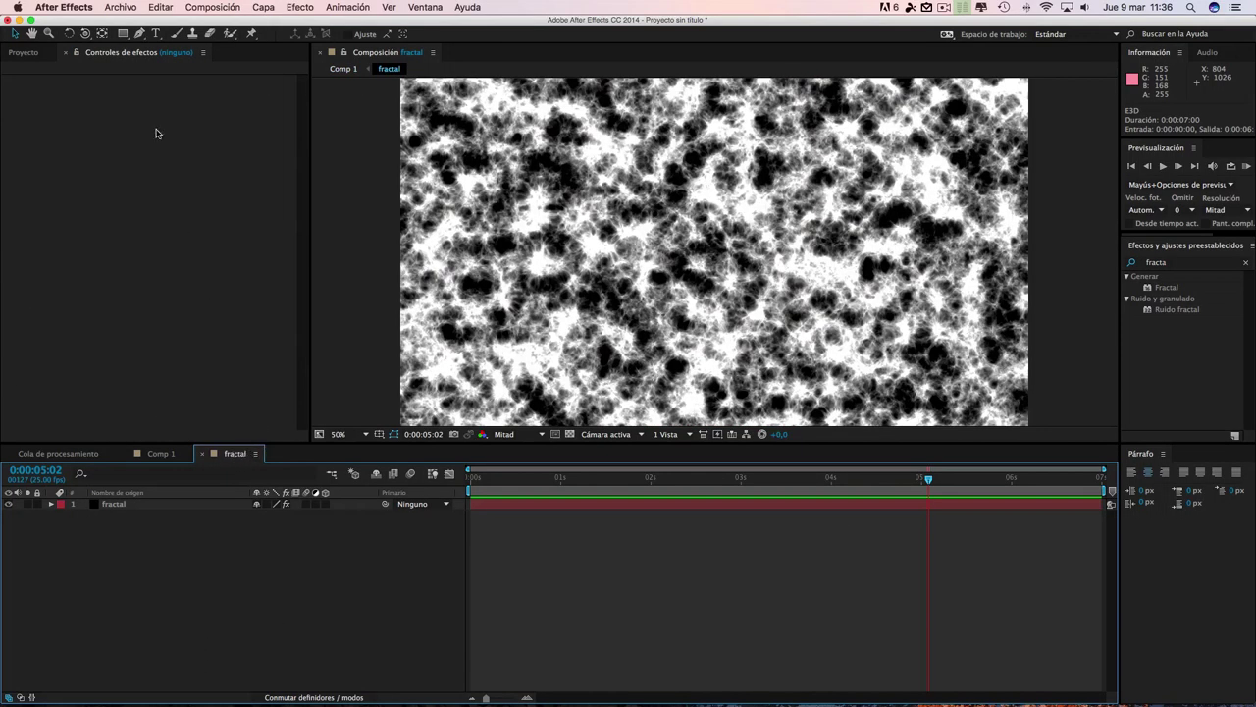
left_click(116, 504)
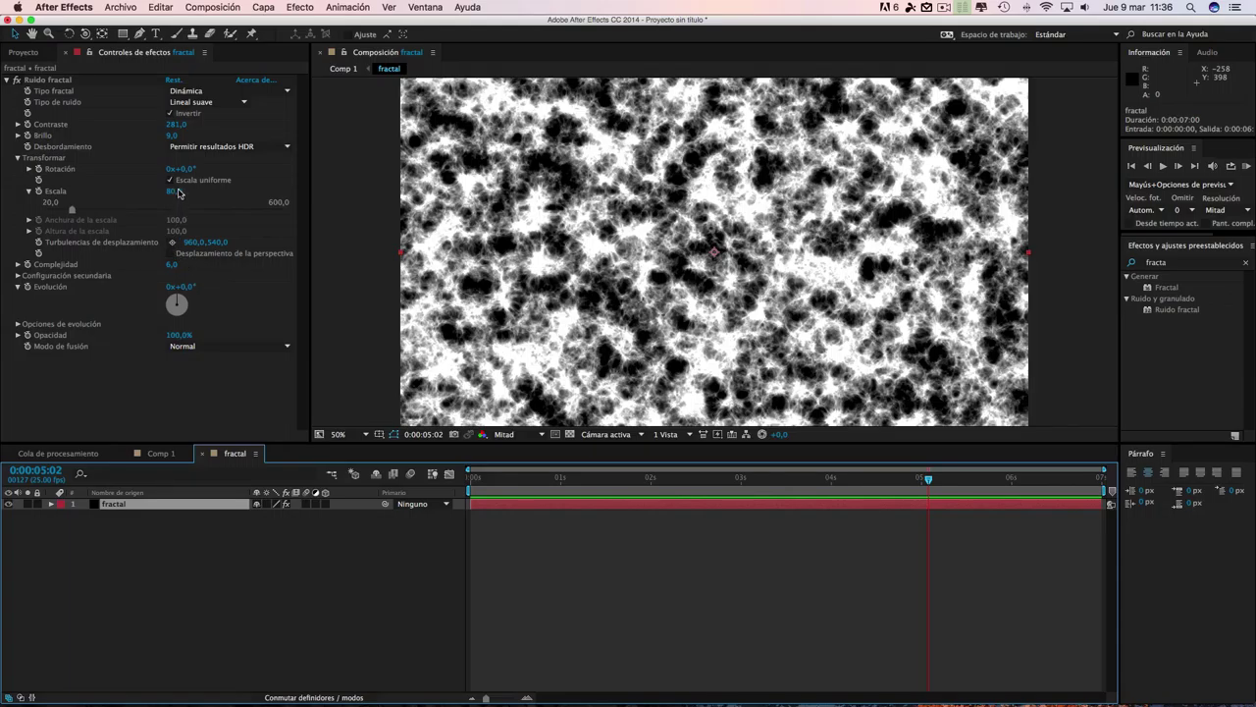
mouse_move(178, 304)
left_mouse_down()
mouse_move(200, 286)
mouse_move(176, 304)
left_mouse_up()
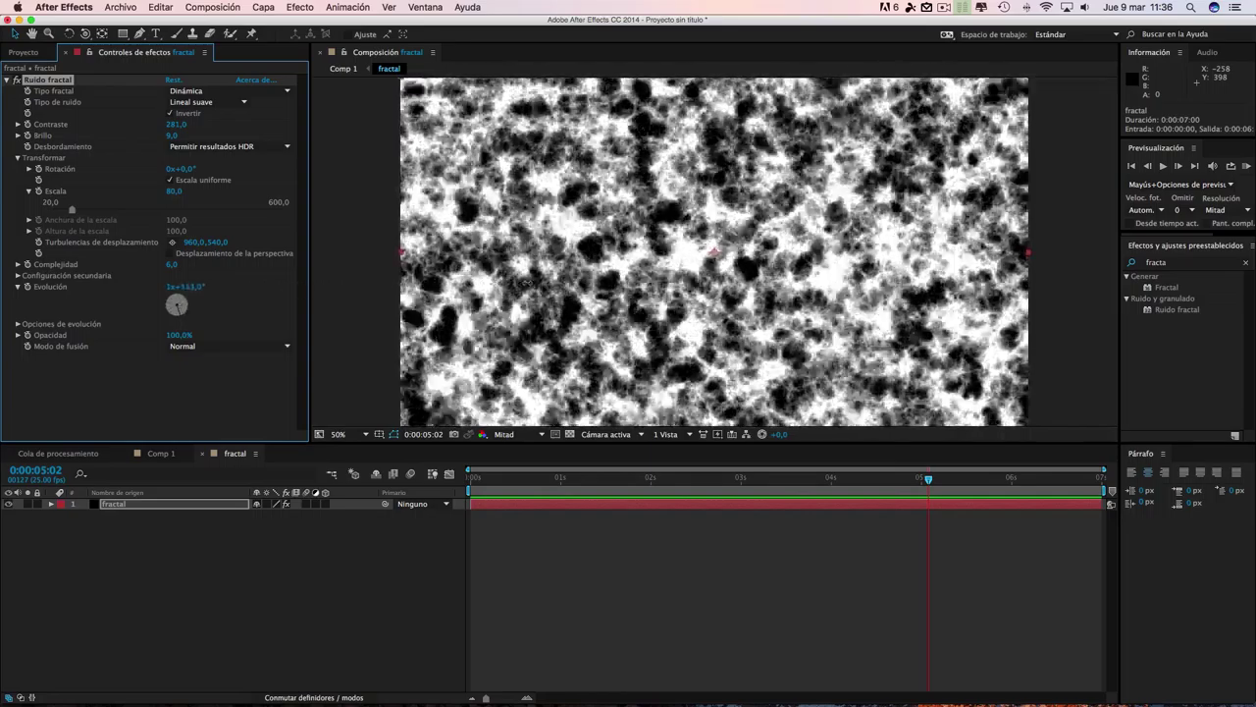
key("super+z")
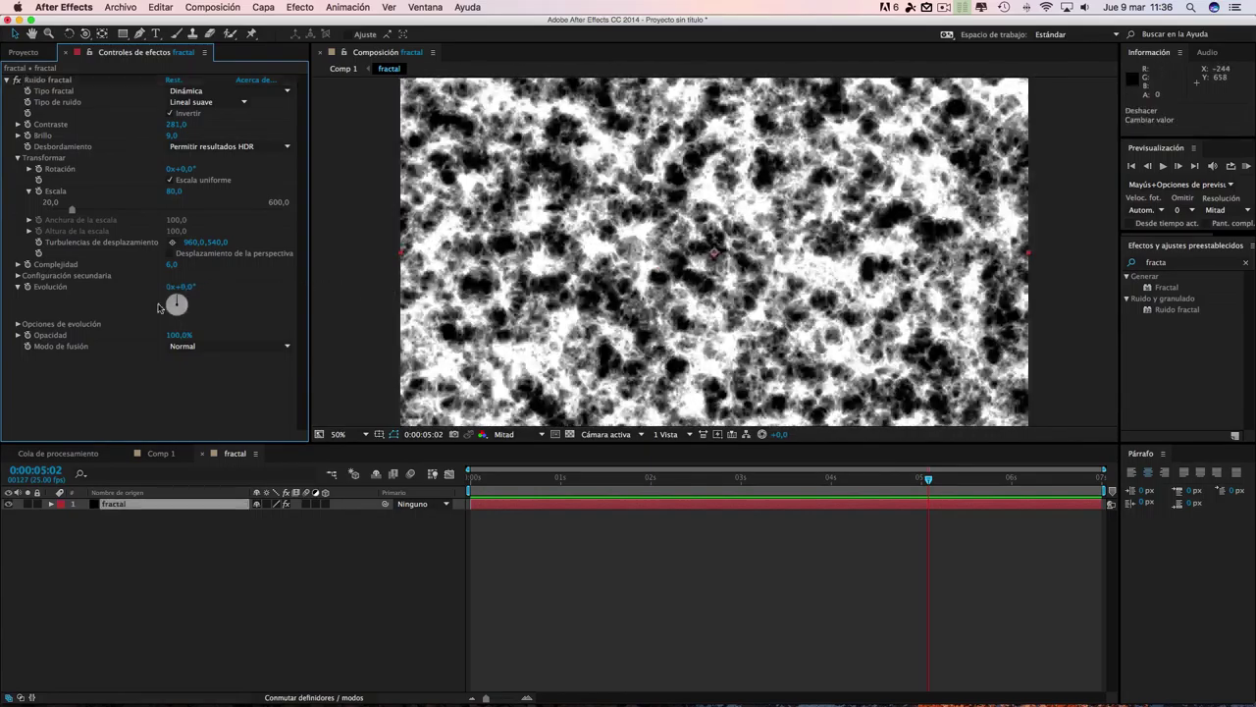
- Drive the fractal's Evolución with the expression time*400, preview it, and return to Comp 1
left_click(27, 287, "alt")
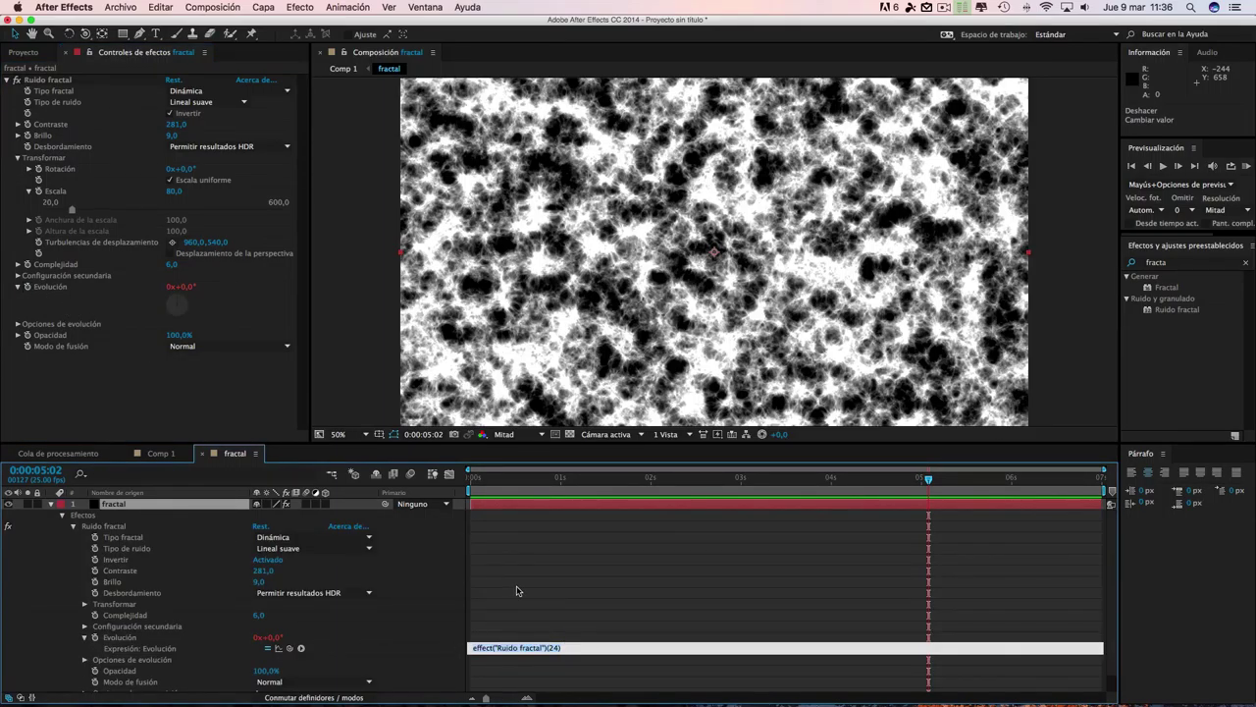
type("time*400")
left_click(509, 594)
left_click_drag(924, 486, 792, 482)
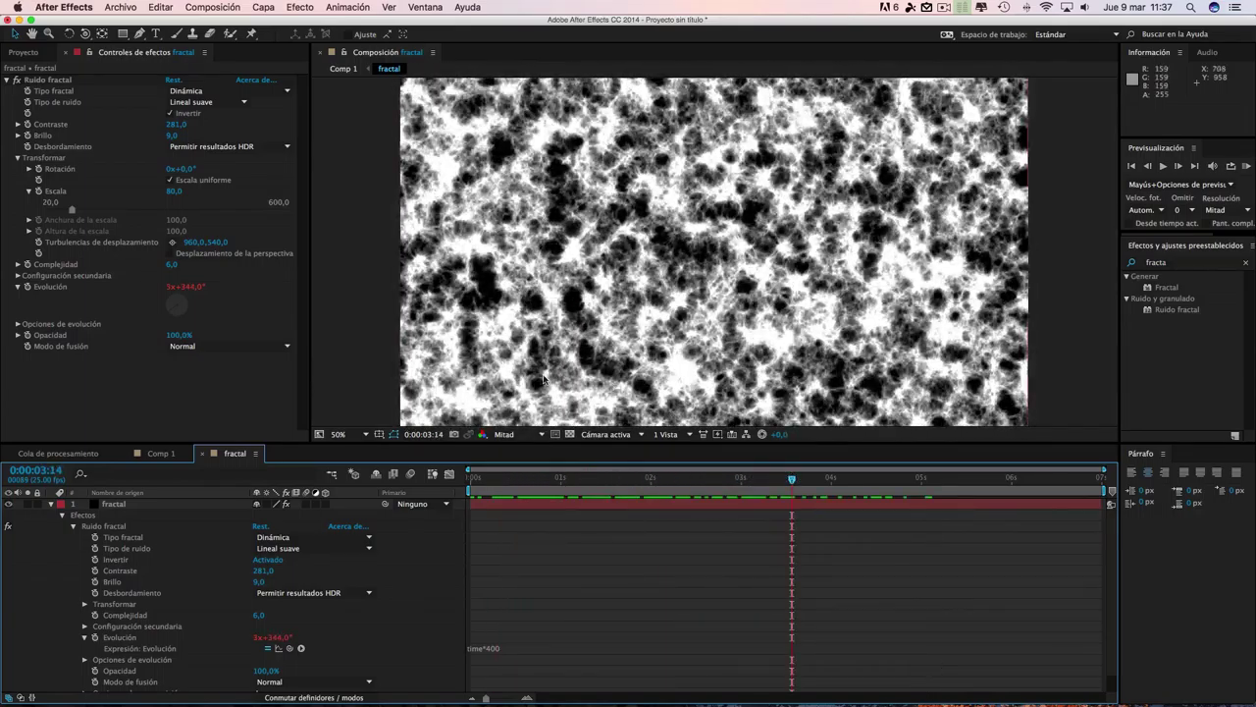
left_click(61, 453)
left_click(160, 453)
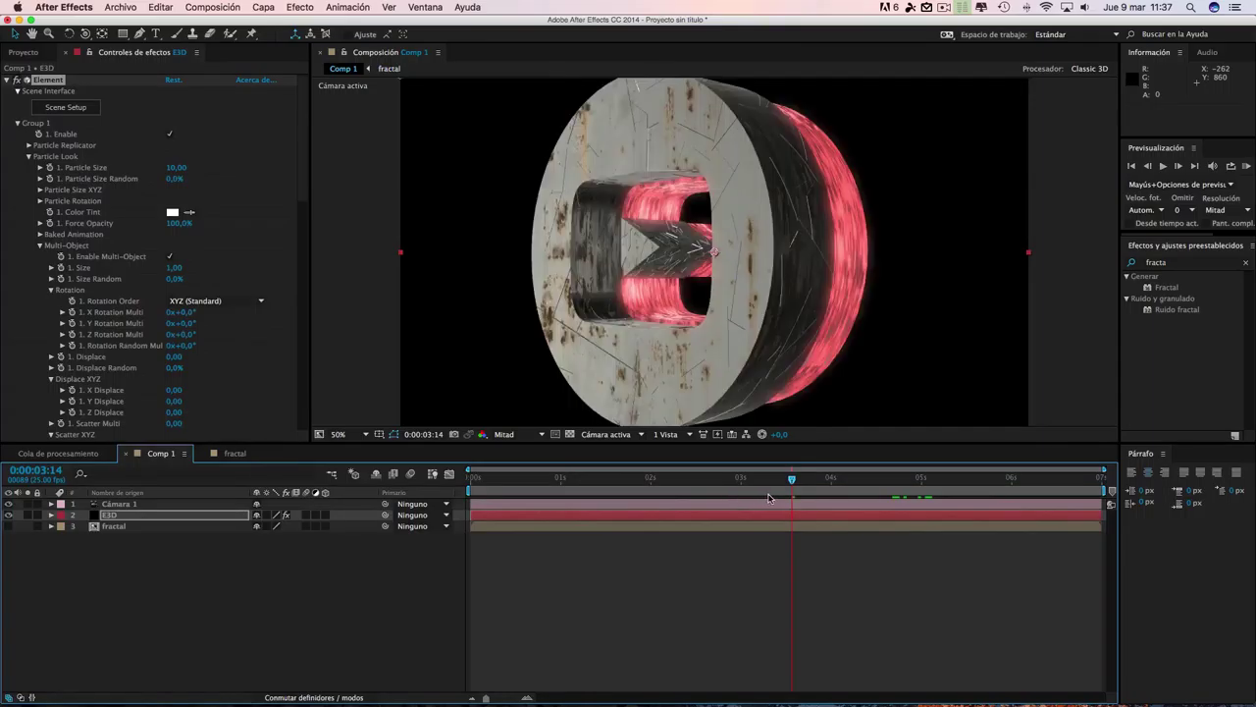
left_click_drag(791, 489, 1052, 484)
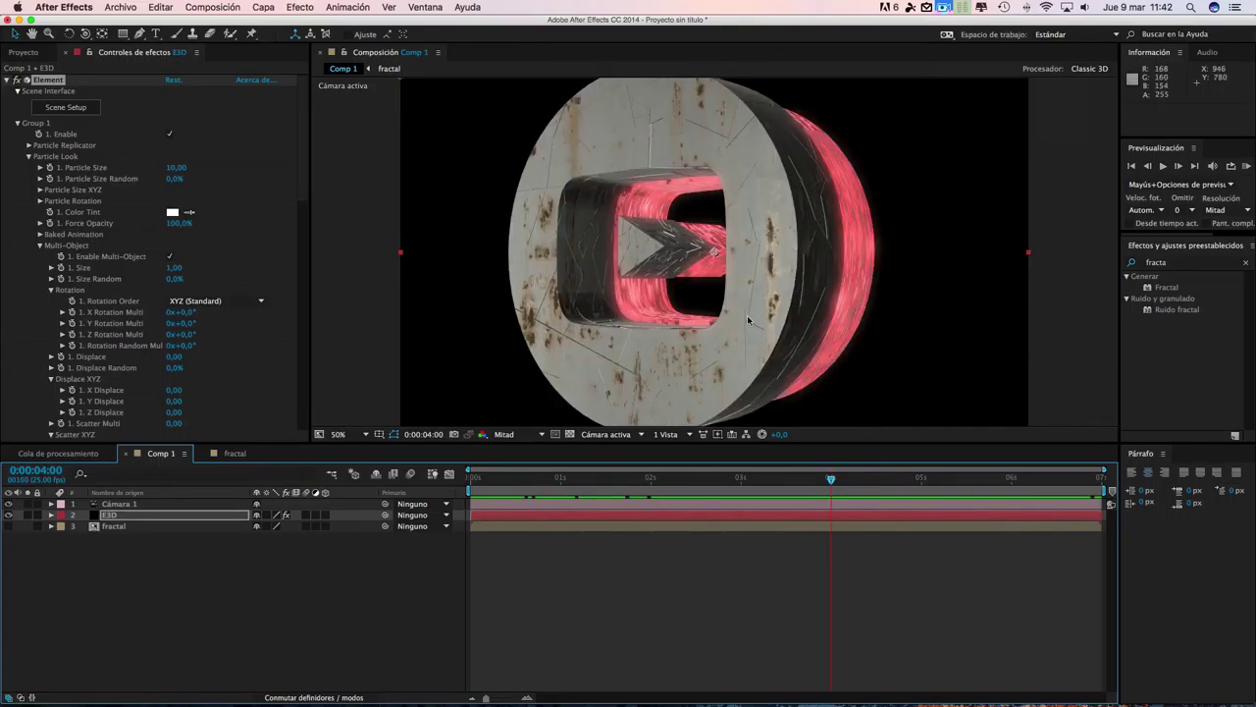
left_click_drag(796, 488, 886, 481)
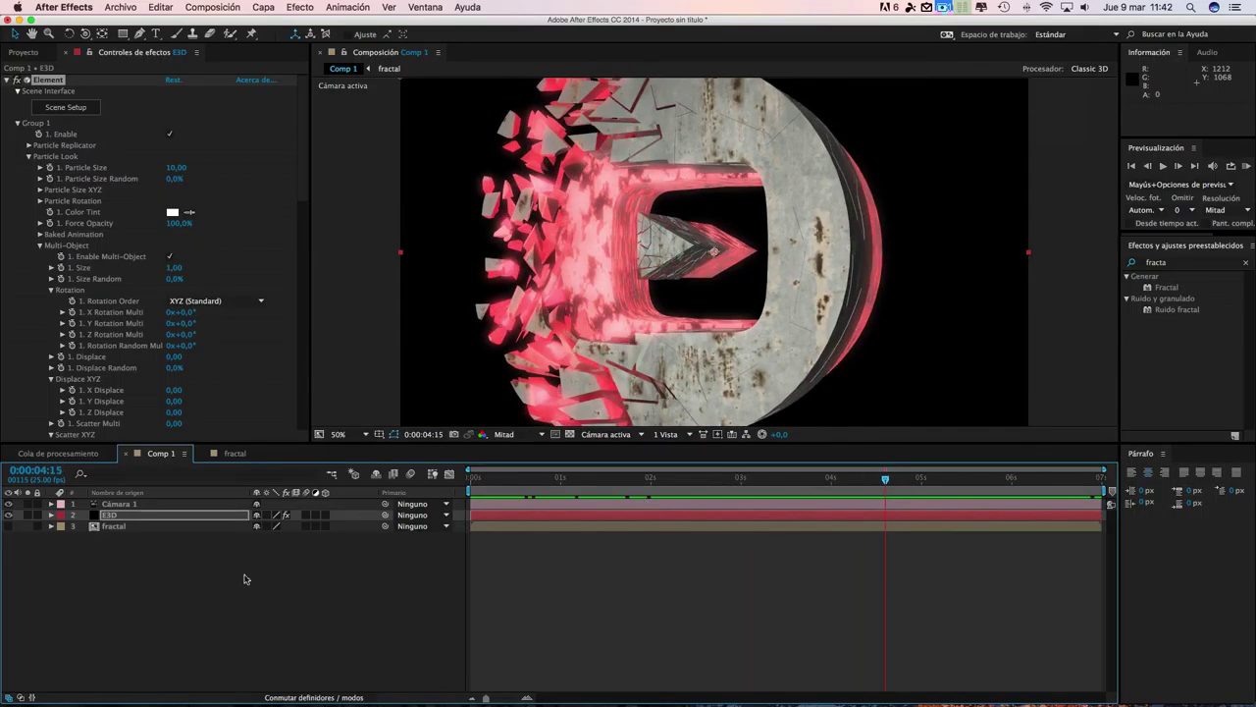
- Add a new adjustment layer and move it to the top of Comp 1
left_click(272, 9)
mouse_move(276, 22)
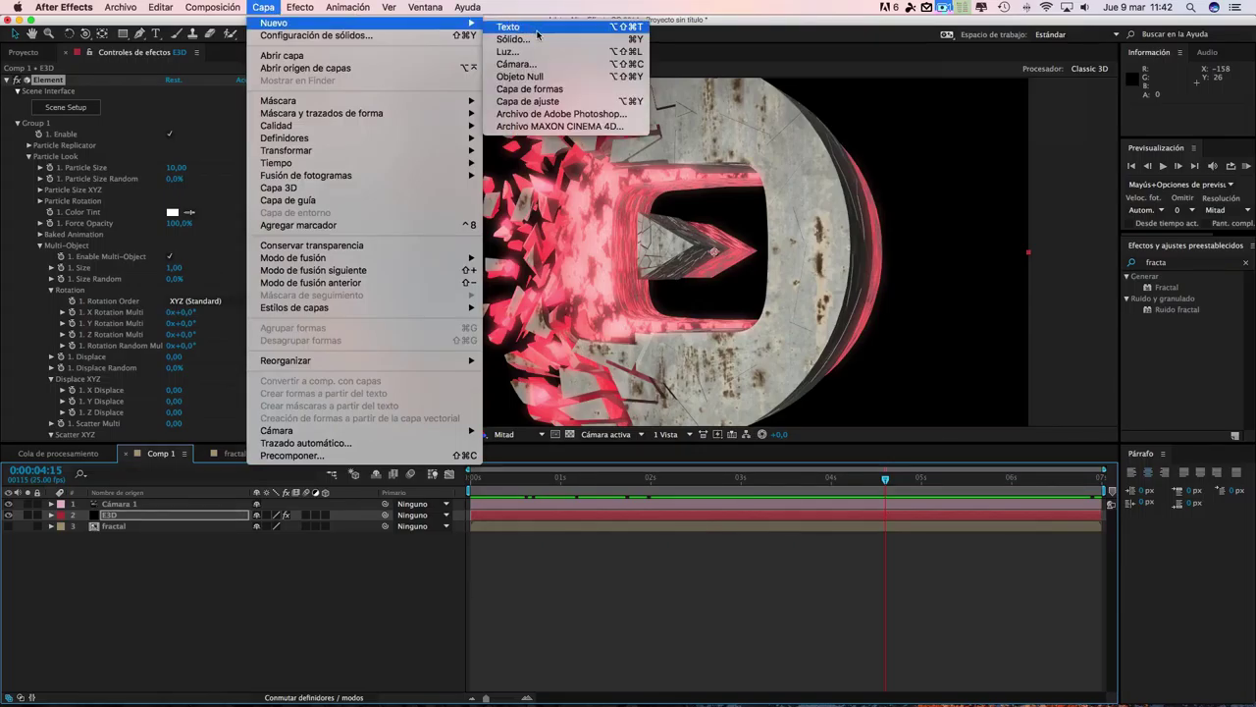
left_click(518, 102)
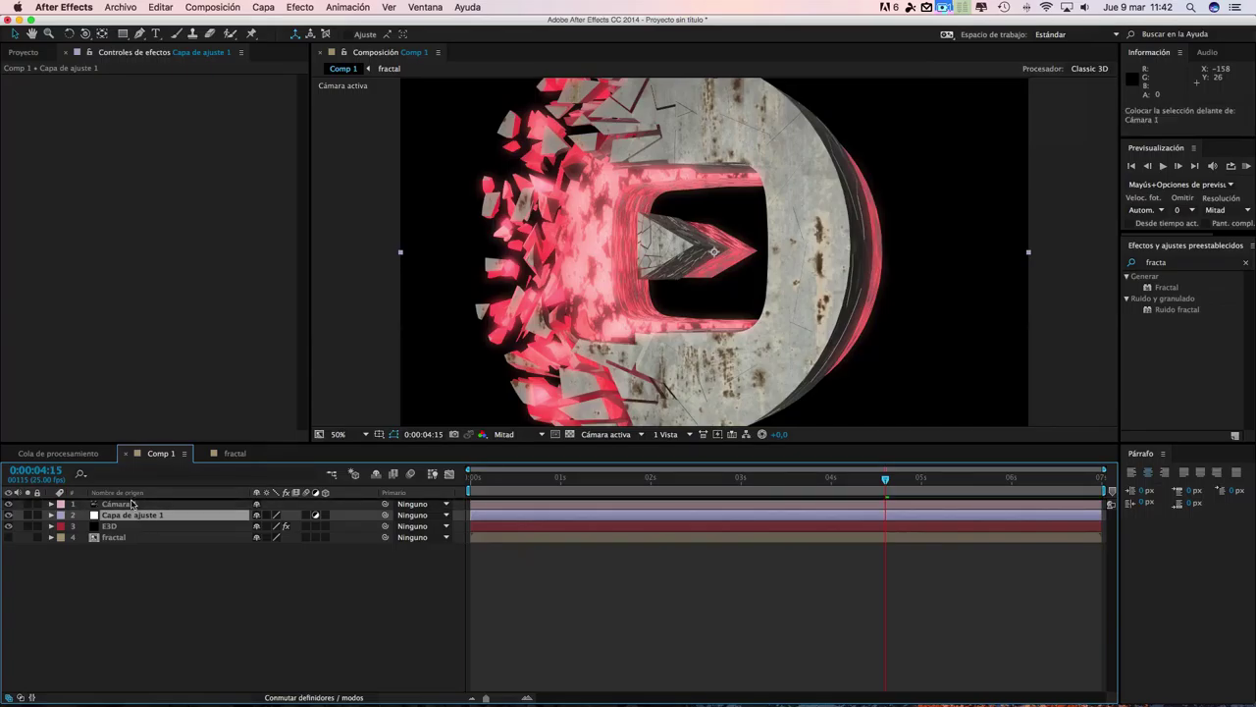
left_click_drag(133, 514, 138, 504)
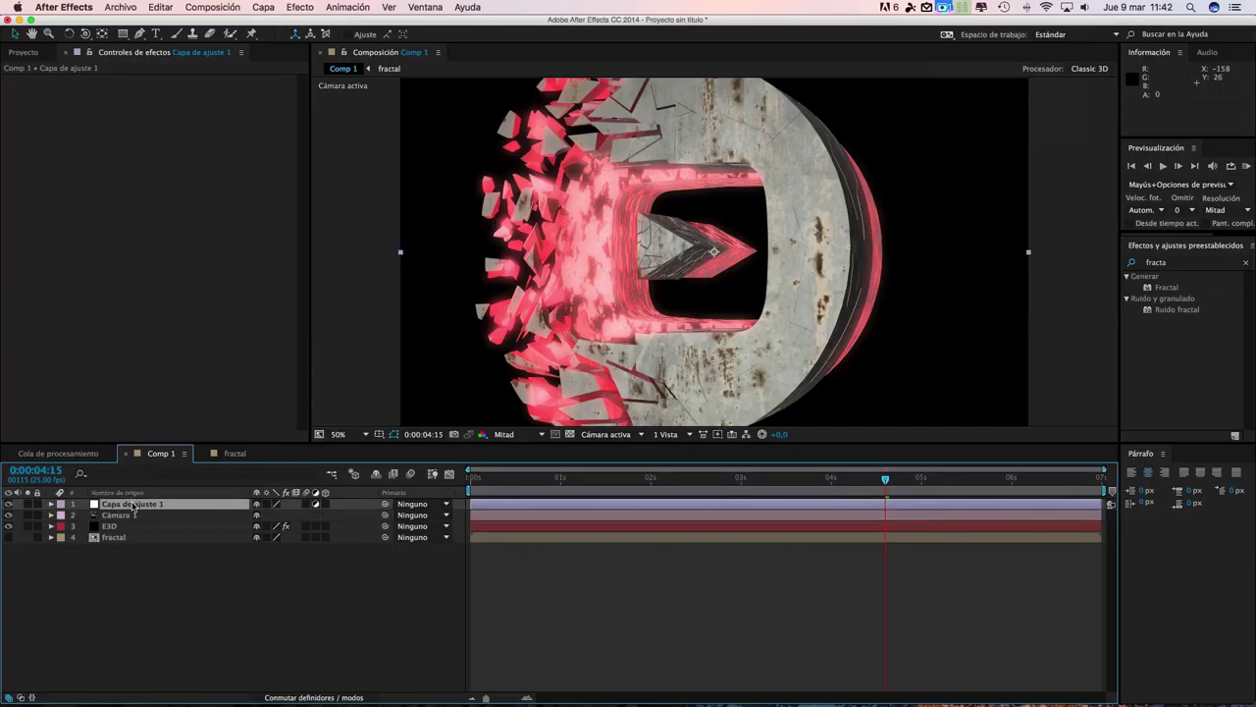
- Apply Curvas to the adjustment layer with an S-curve, then review the graded shatter near five seconds
left_click(299, 7)
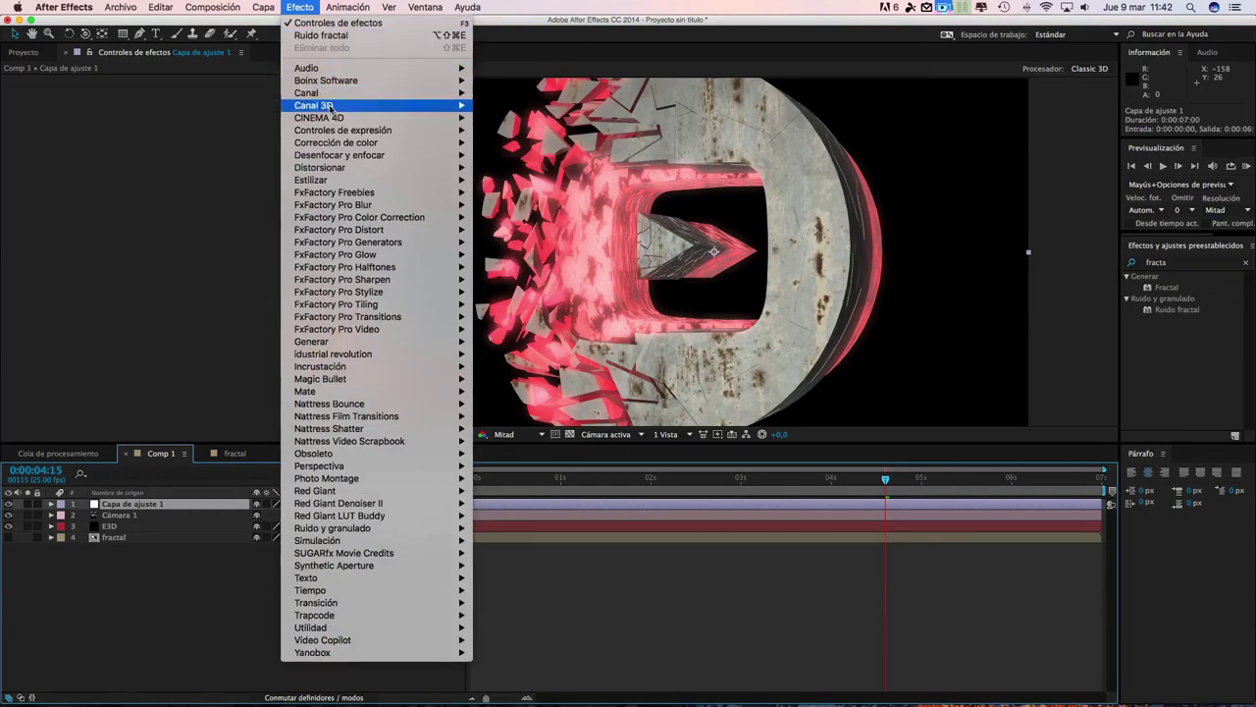
mouse_move(334, 156)
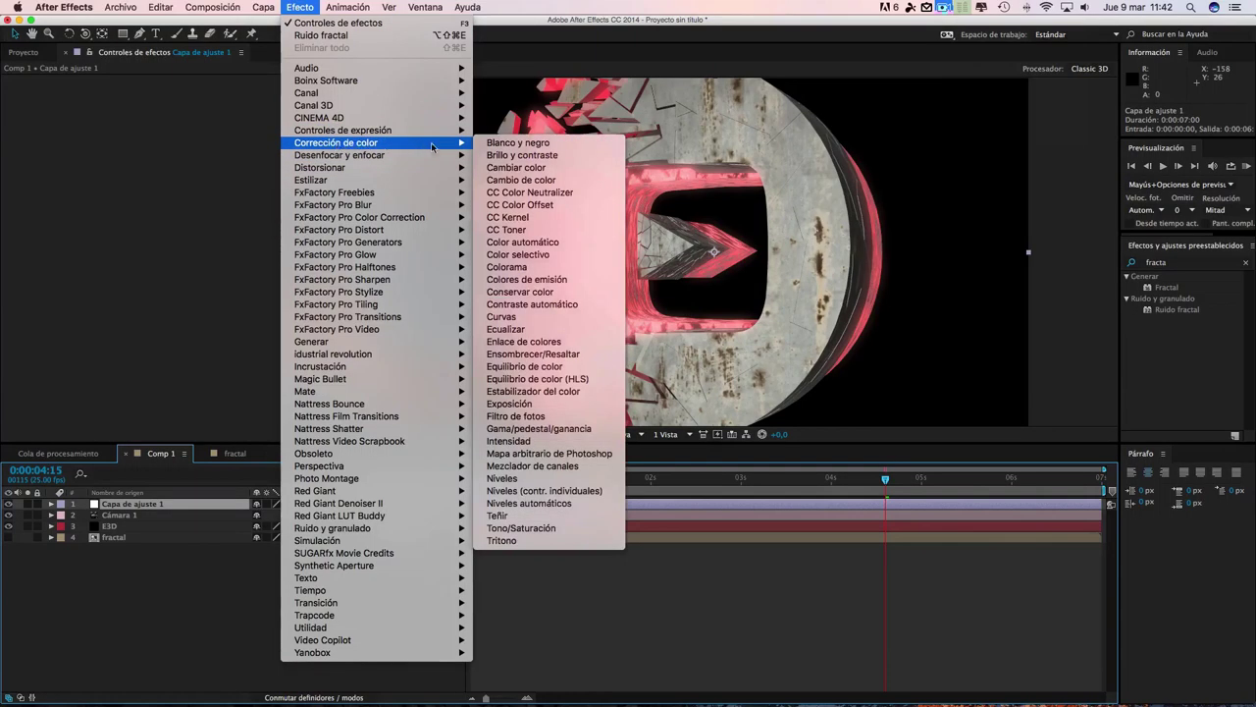
left_click(501, 317)
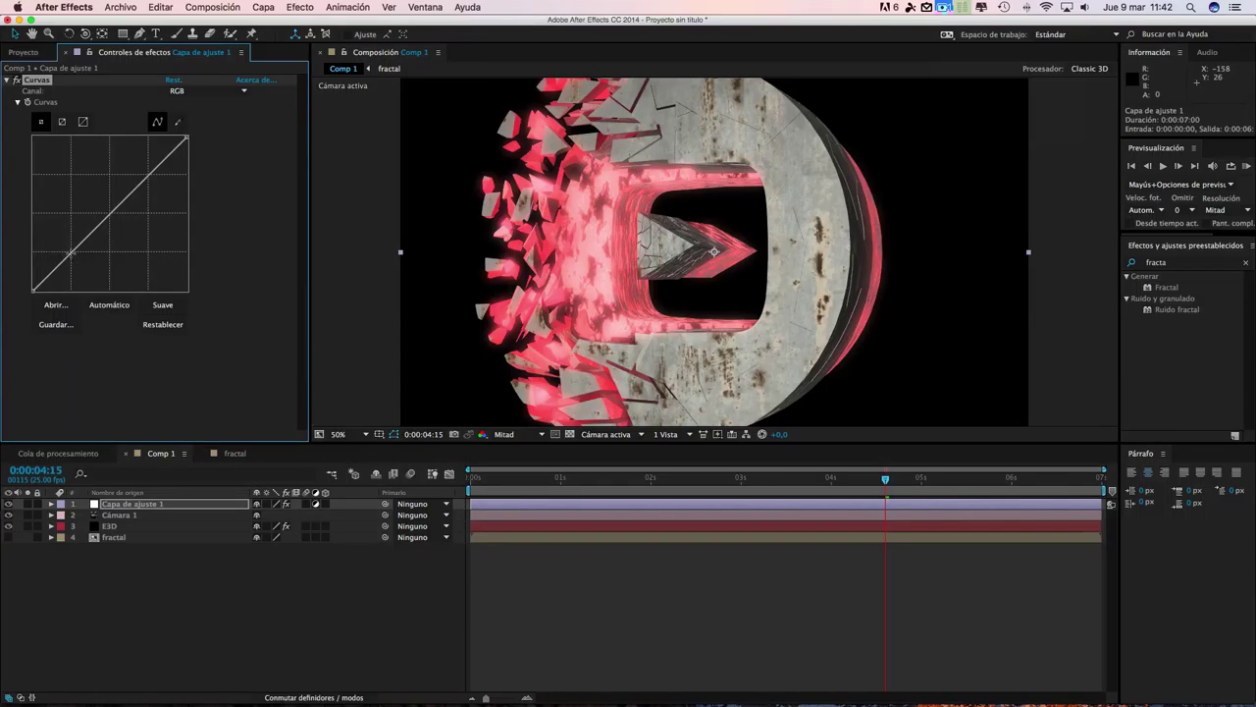
left_click_drag(71, 253, 78, 267)
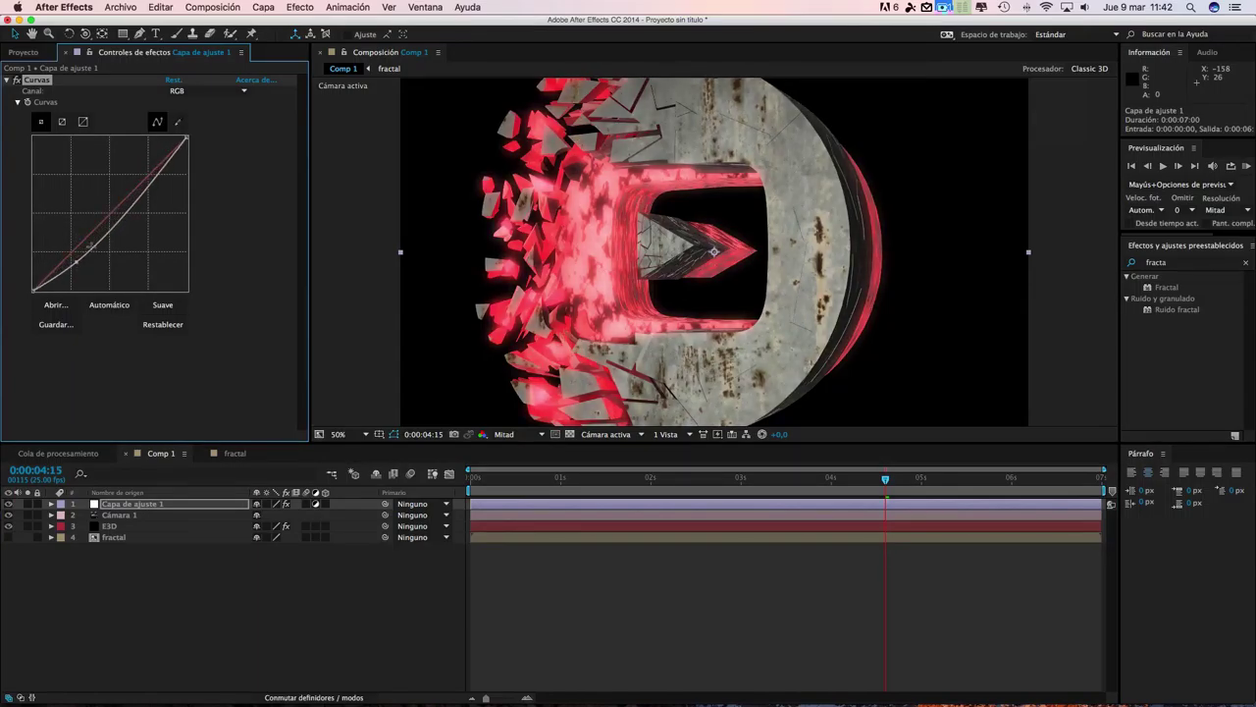
left_click_drag(144, 190, 135, 180)
left_click_drag(75, 260, 72, 271)
left_click_drag(886, 480, 919, 484)
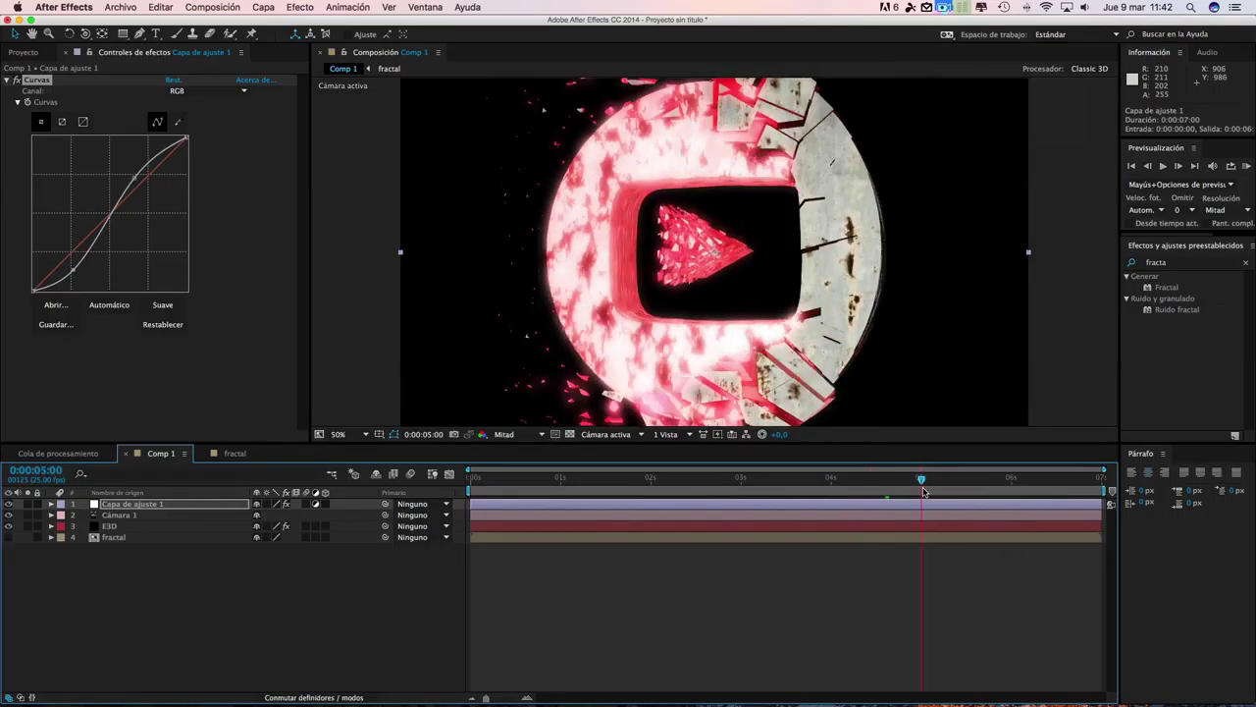
left_click(17, 80)
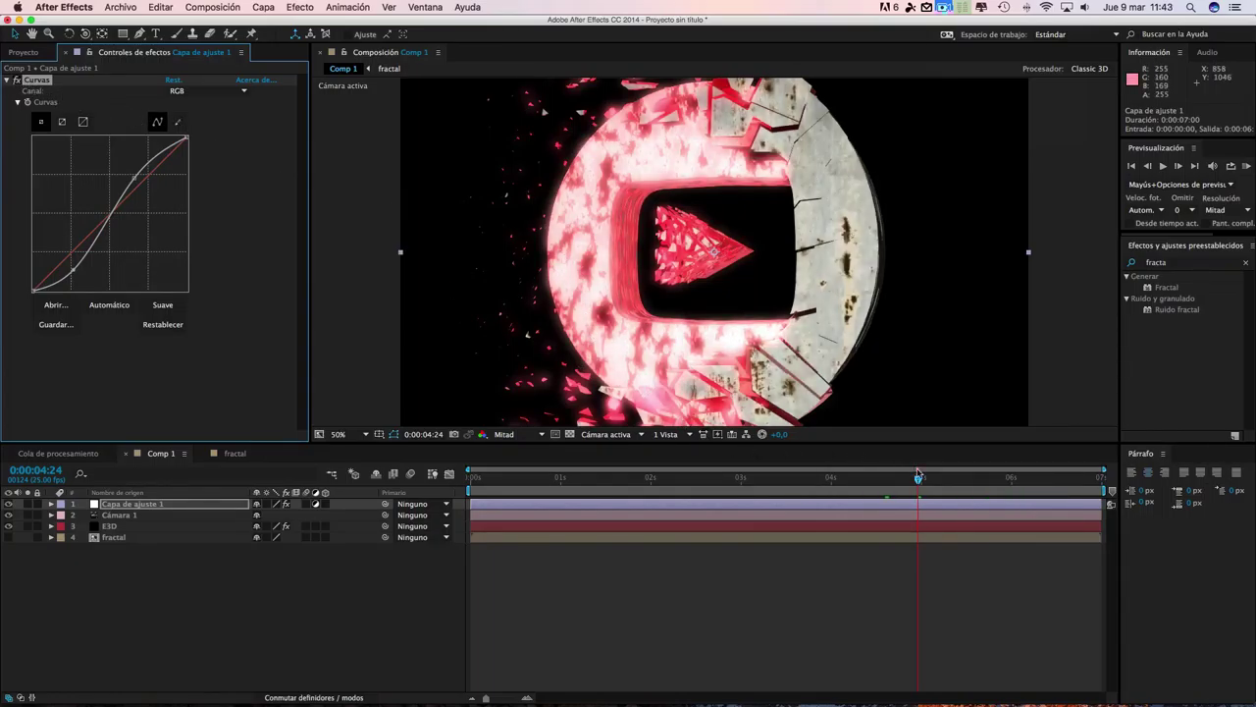
key("Page_Up")
key("Page_Up")
key("Page_Up")
mouse_move(919, 481)
left_mouse_down()
mouse_move(948, 479)
mouse_move(906, 479)
mouse_move(921, 479)
left_mouse_up()
- Create a new light, Luz 1, with a chosen light colour
left_click(269, 7)
mouse_move(280, 22)
left_click(510, 51)
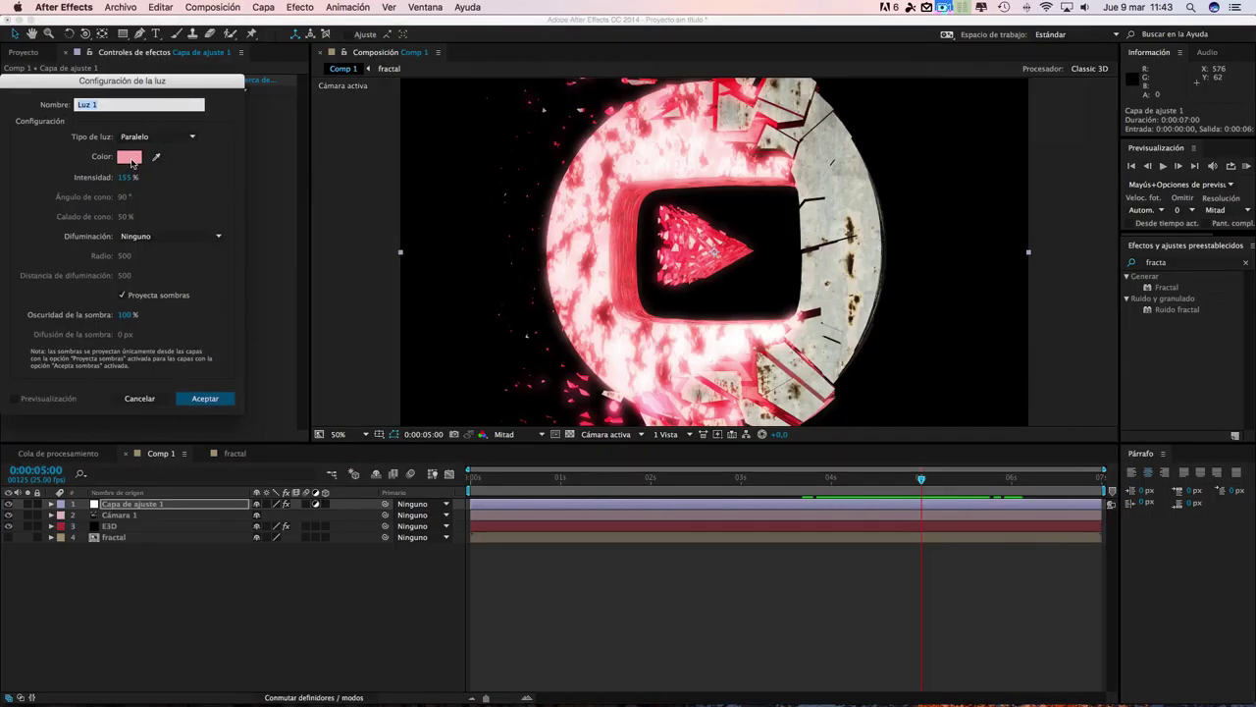
left_click(130, 158)
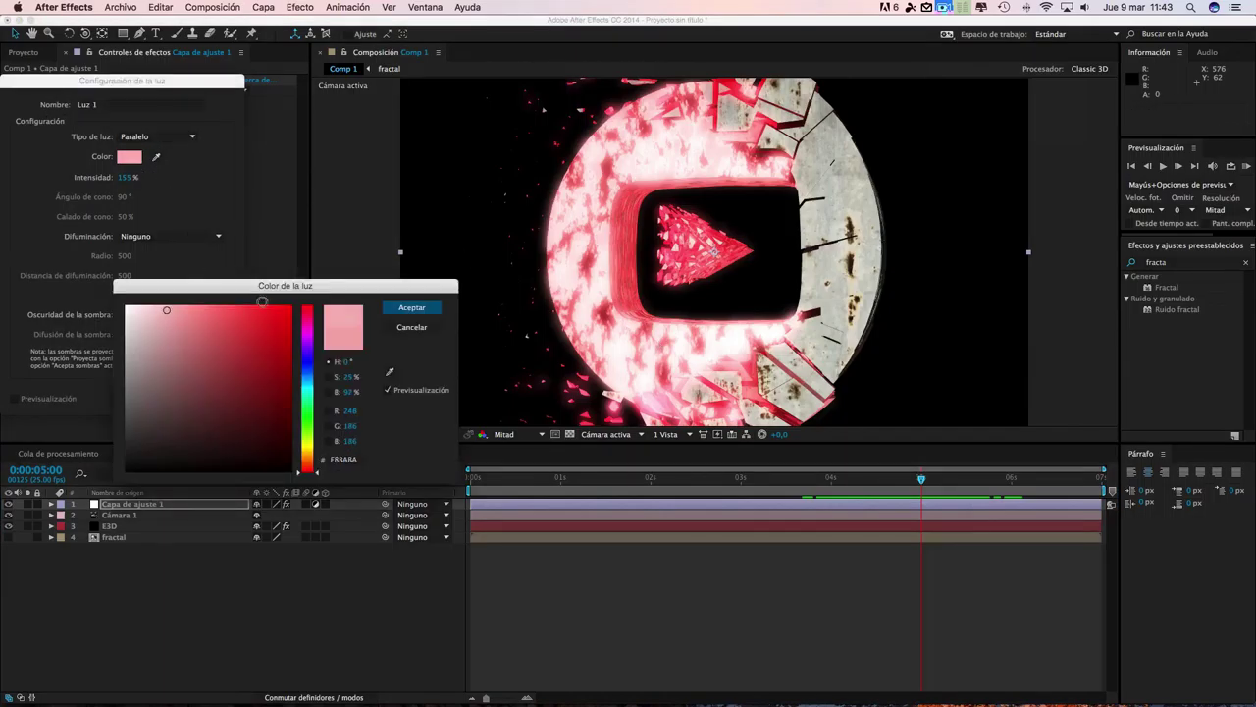
left_click(410, 307)
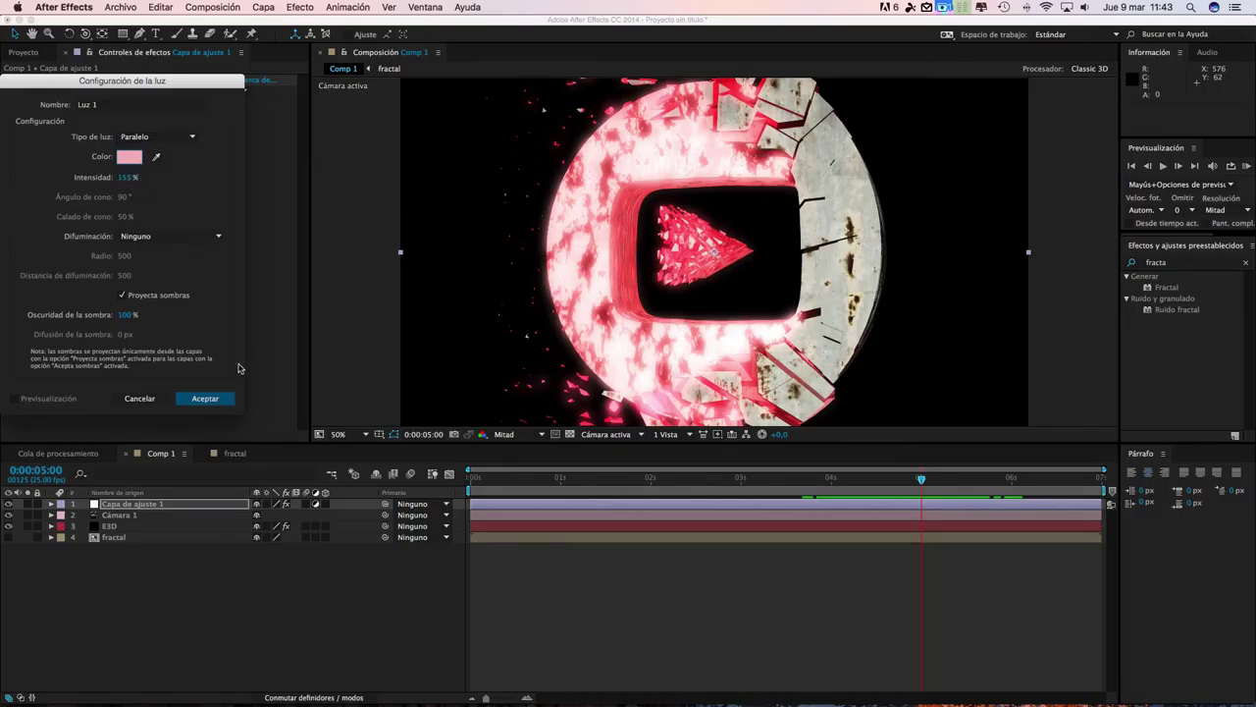
left_click(205, 401)
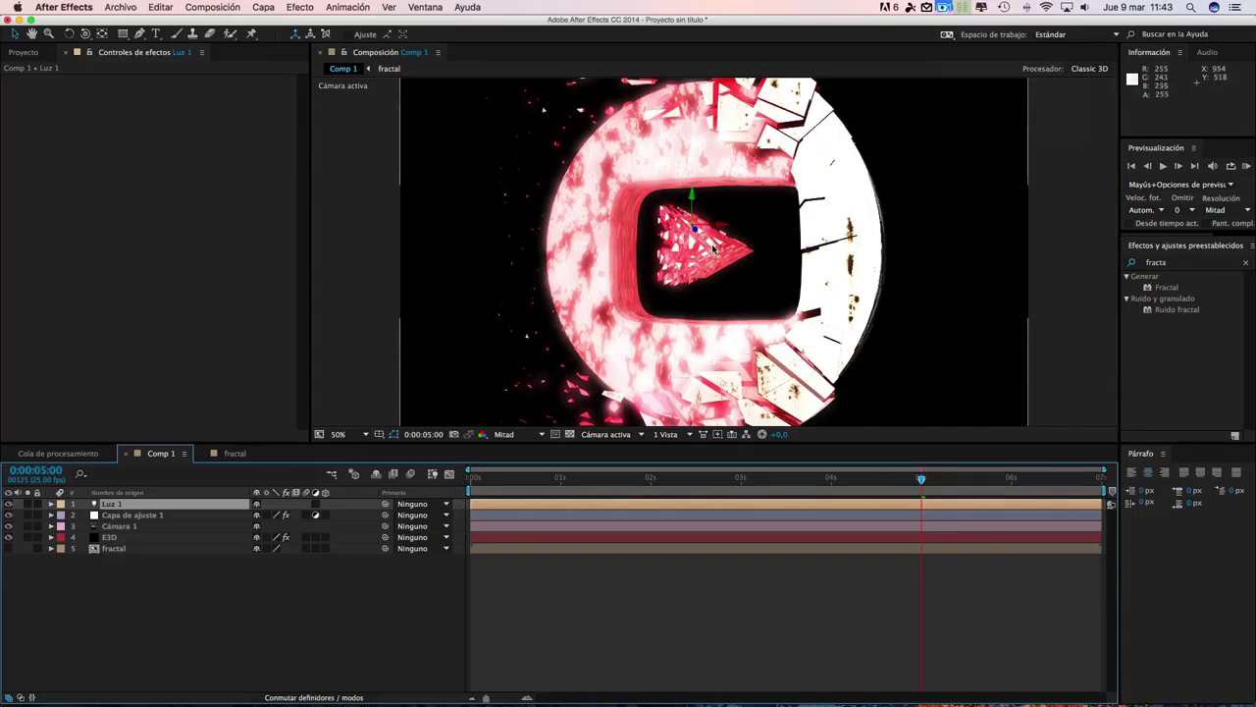
- Aim Luz 1's point of interest at the ring's right edge and then left across the logo
left_click_drag(693, 229, 985, 318)
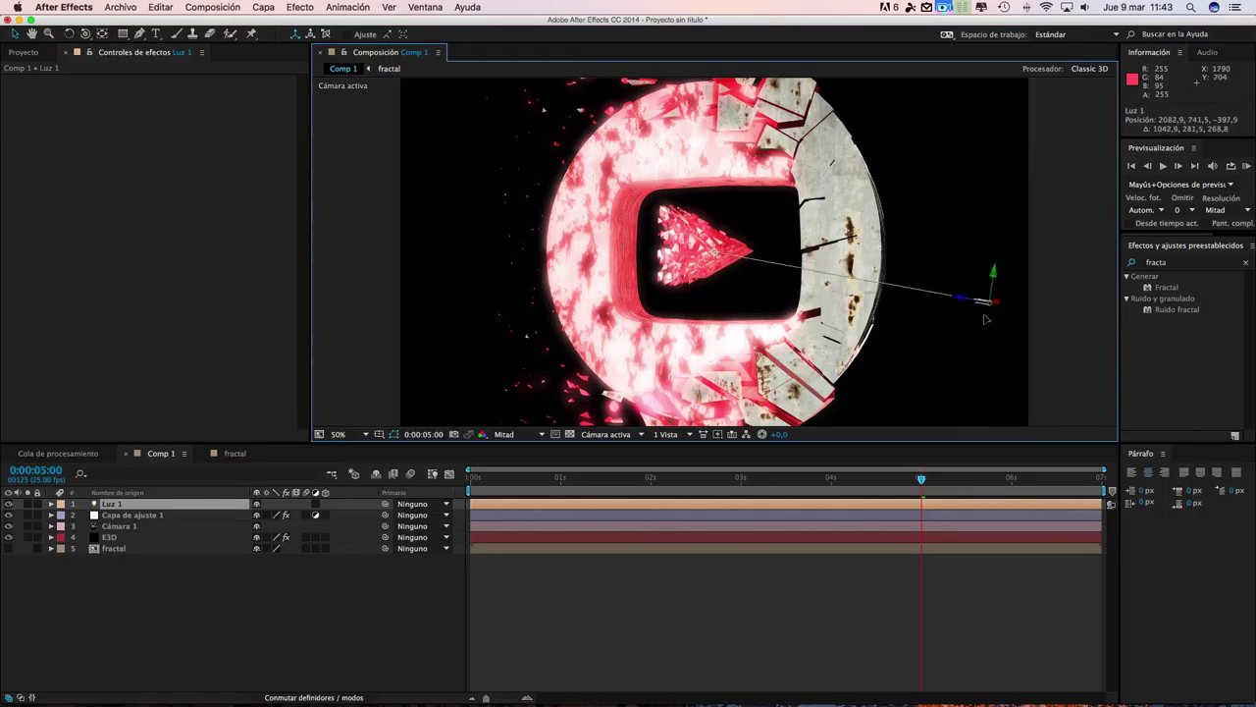
left_click(717, 255)
key("super+z")
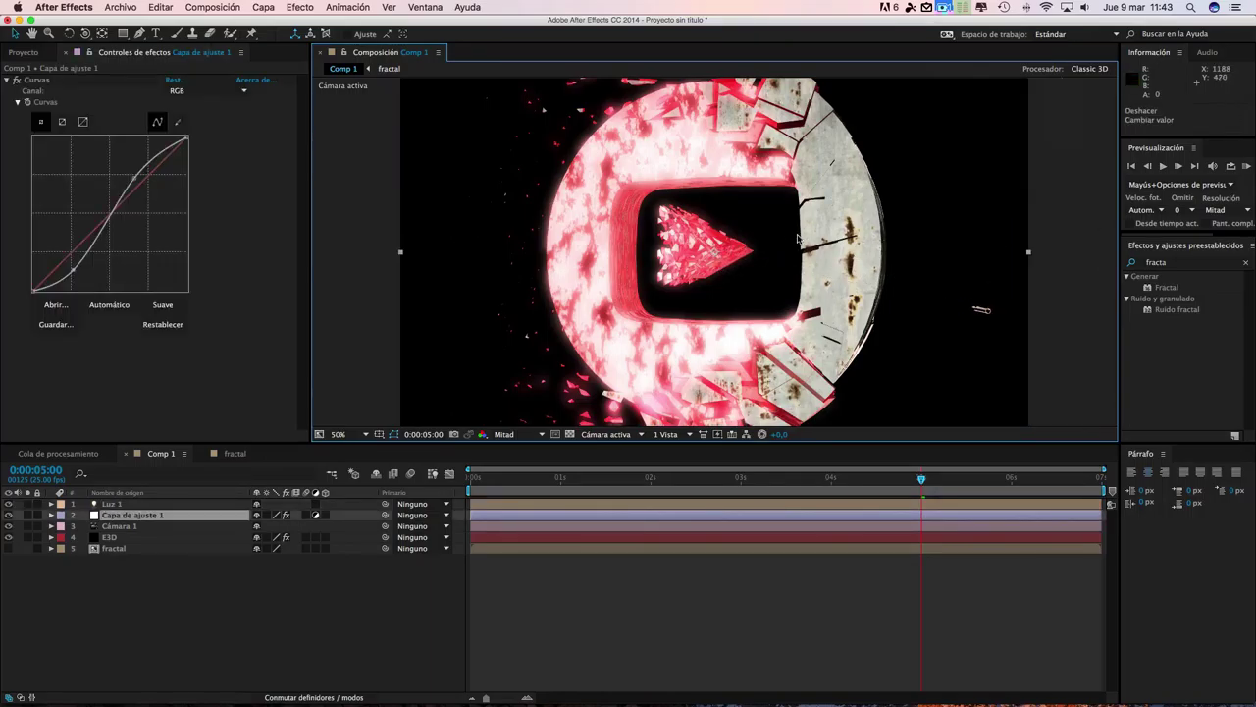
left_click(128, 505)
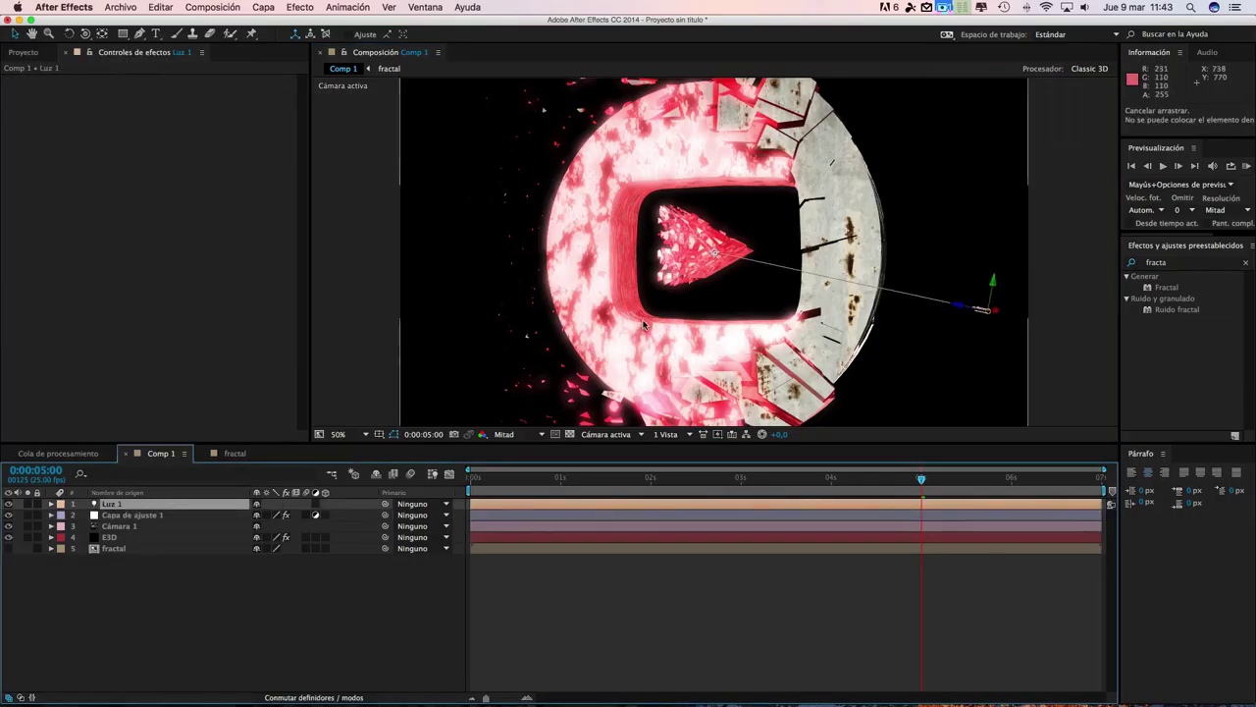
left_click_drag(735, 238, 636, 298)
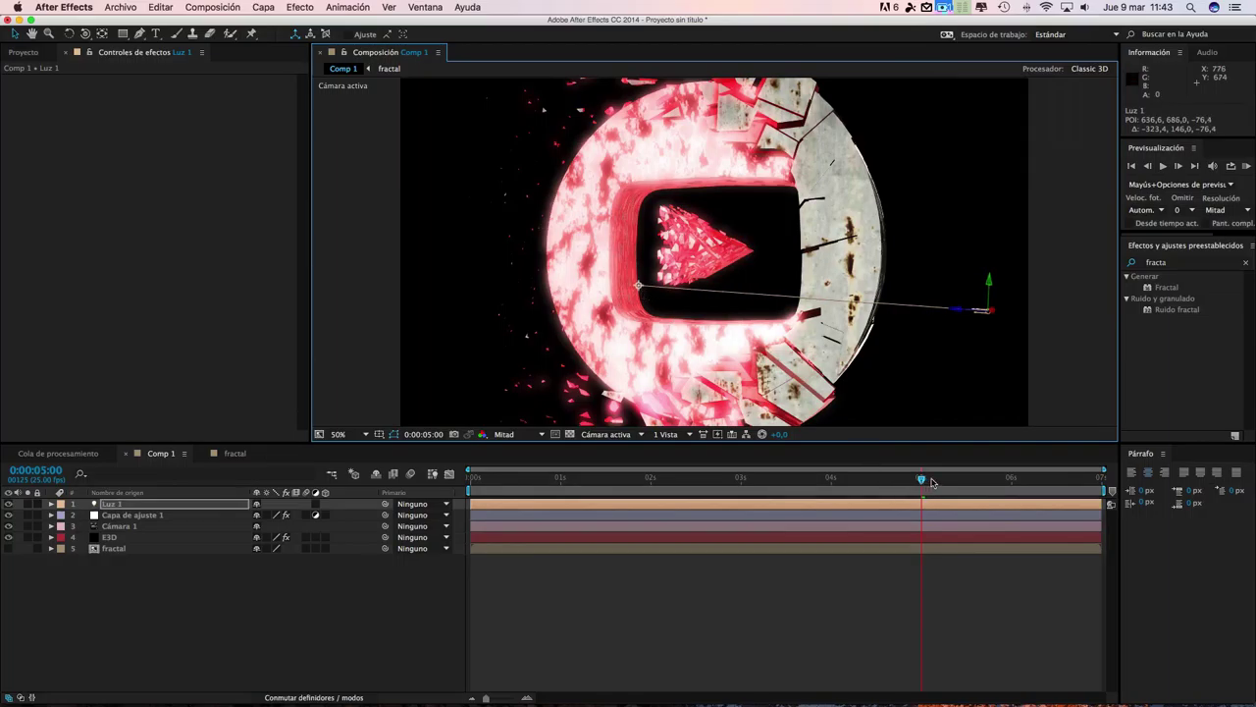
left_click_drag(875, 482, 719, 481)
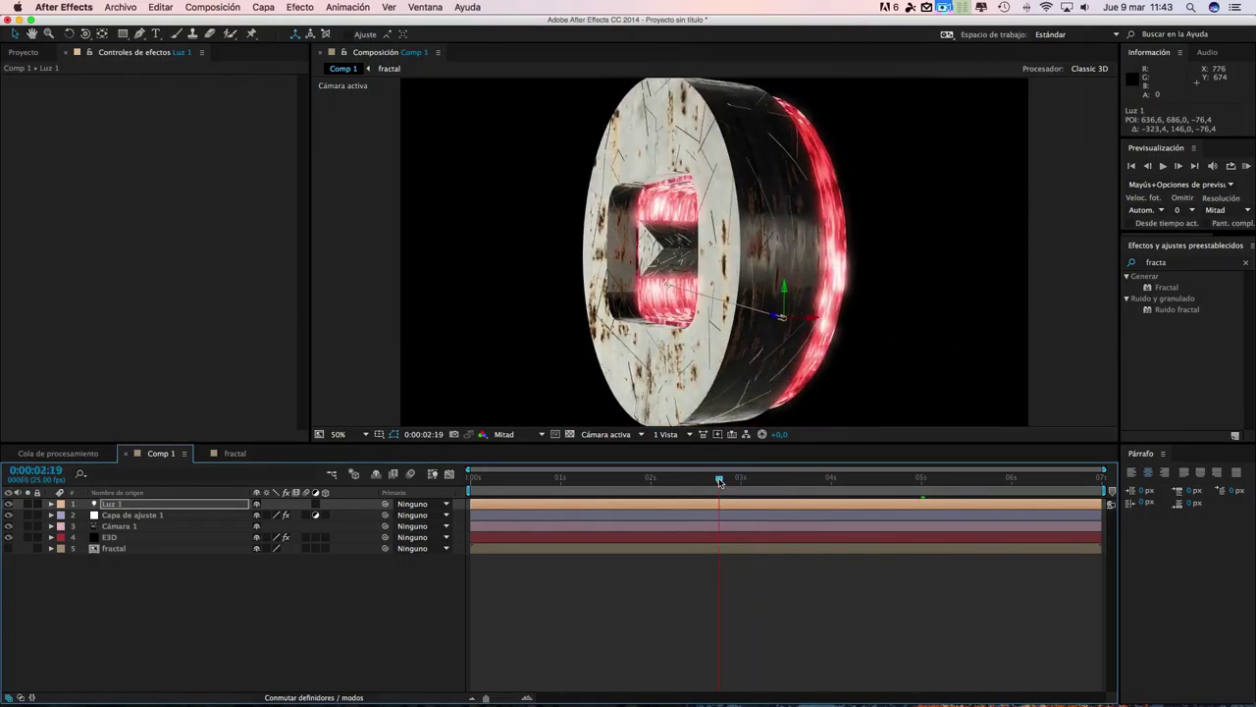
left_click_drag(666, 284, 639, 287)
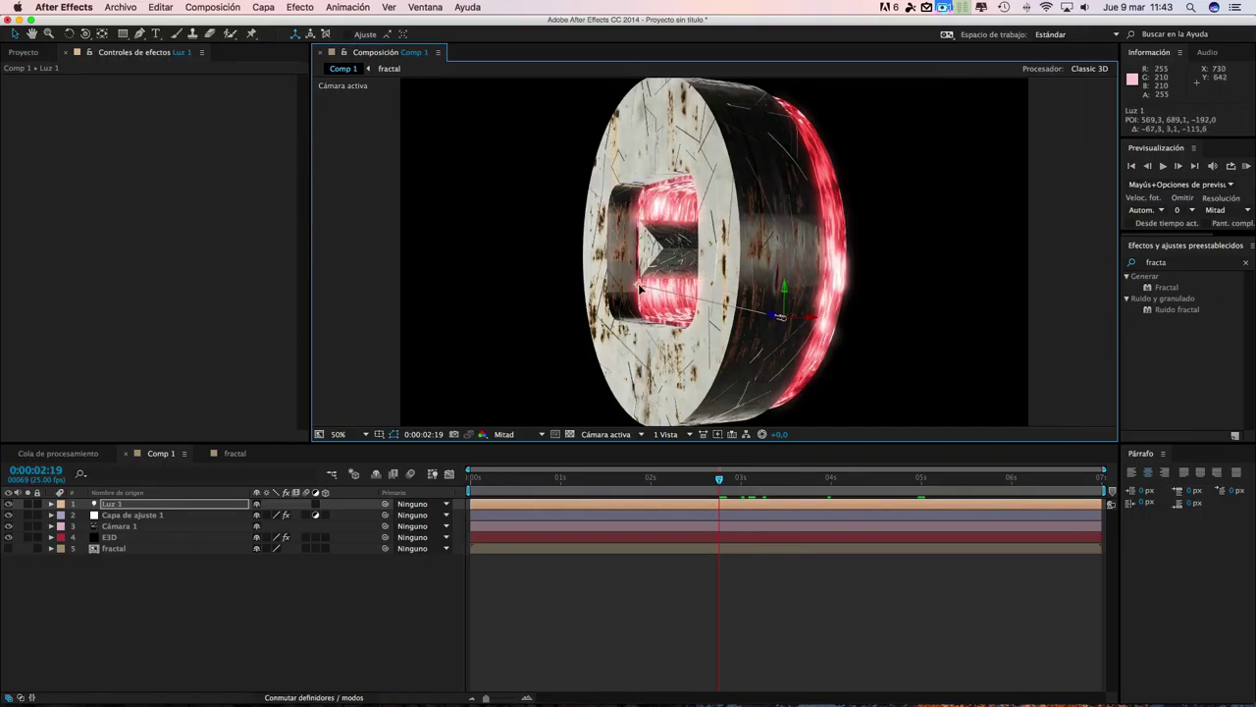
- Toggle Luz 1 off and on to compare lighting, then review the shatter around 0:00:04:11
left_click(10, 507)
left_click(9, 504)
left_click(10, 504)
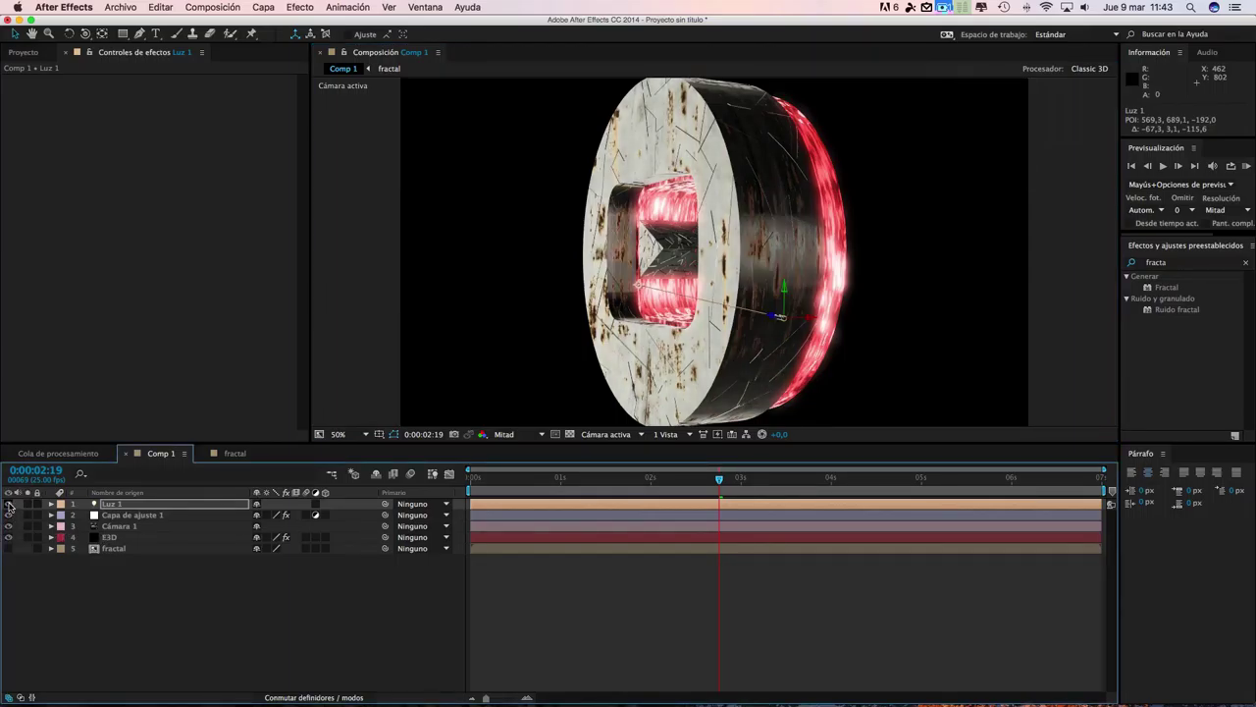
left_click(9, 505)
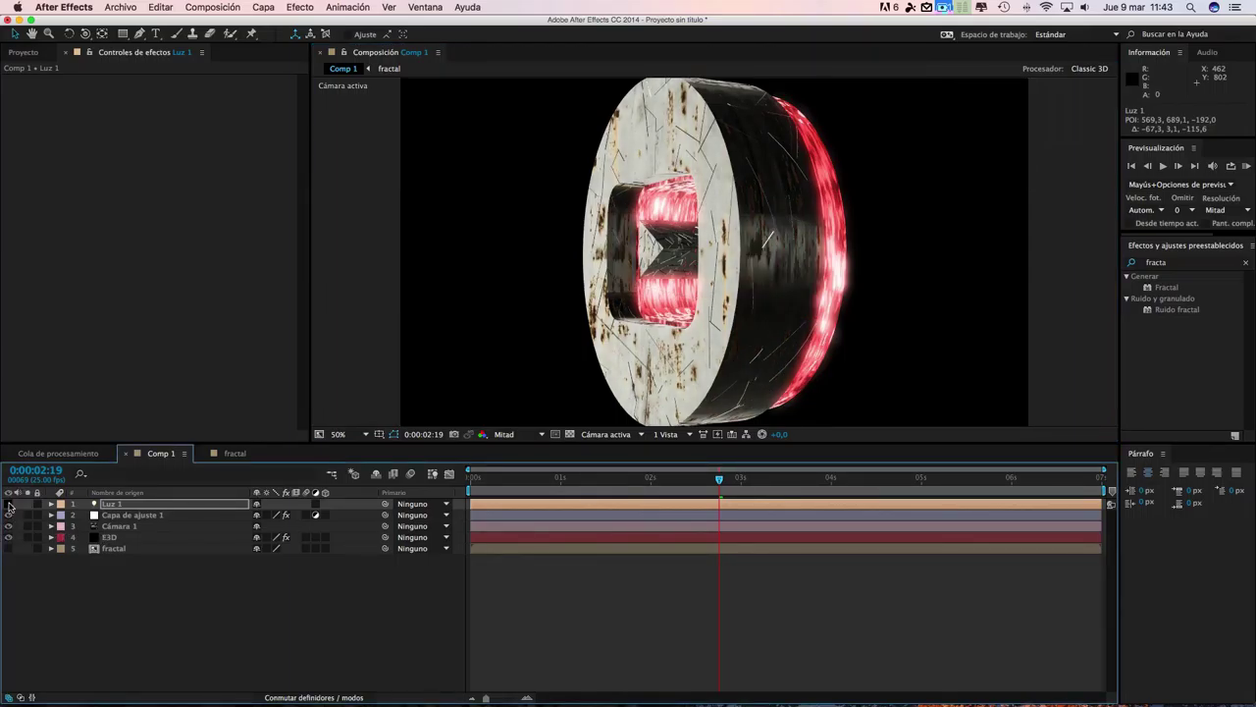
left_click(10, 504)
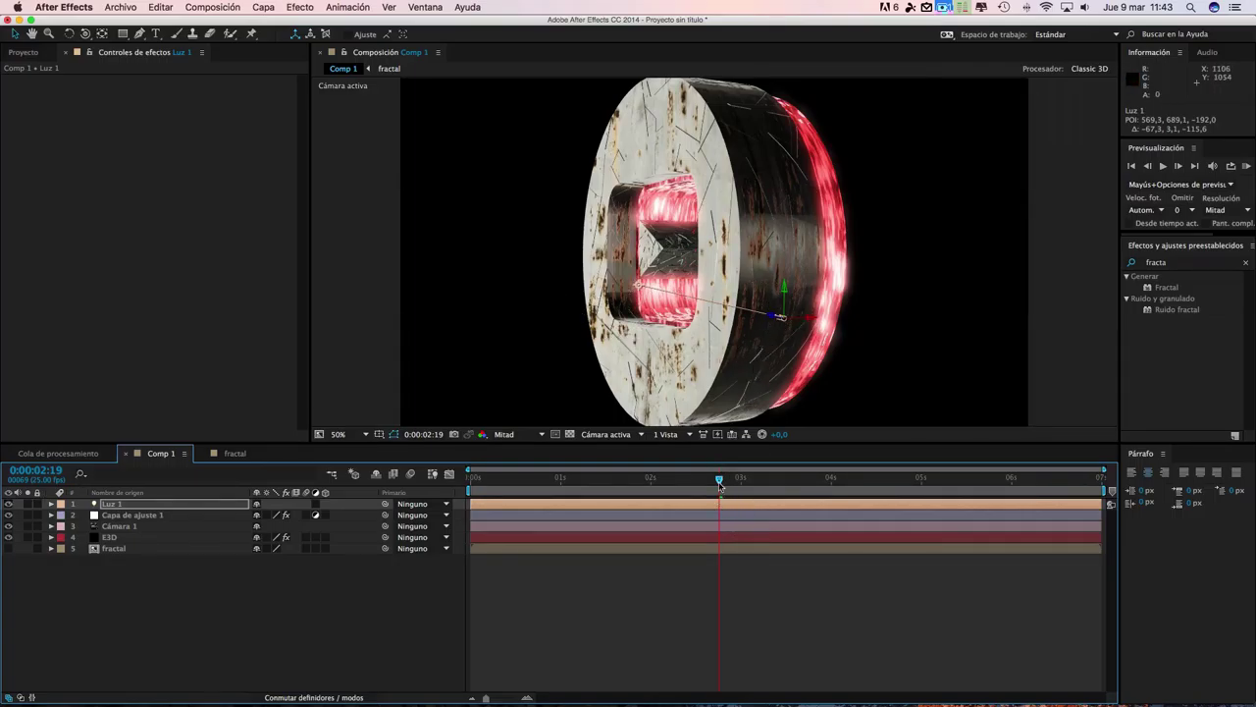
left_click_drag(730, 482, 842, 483)
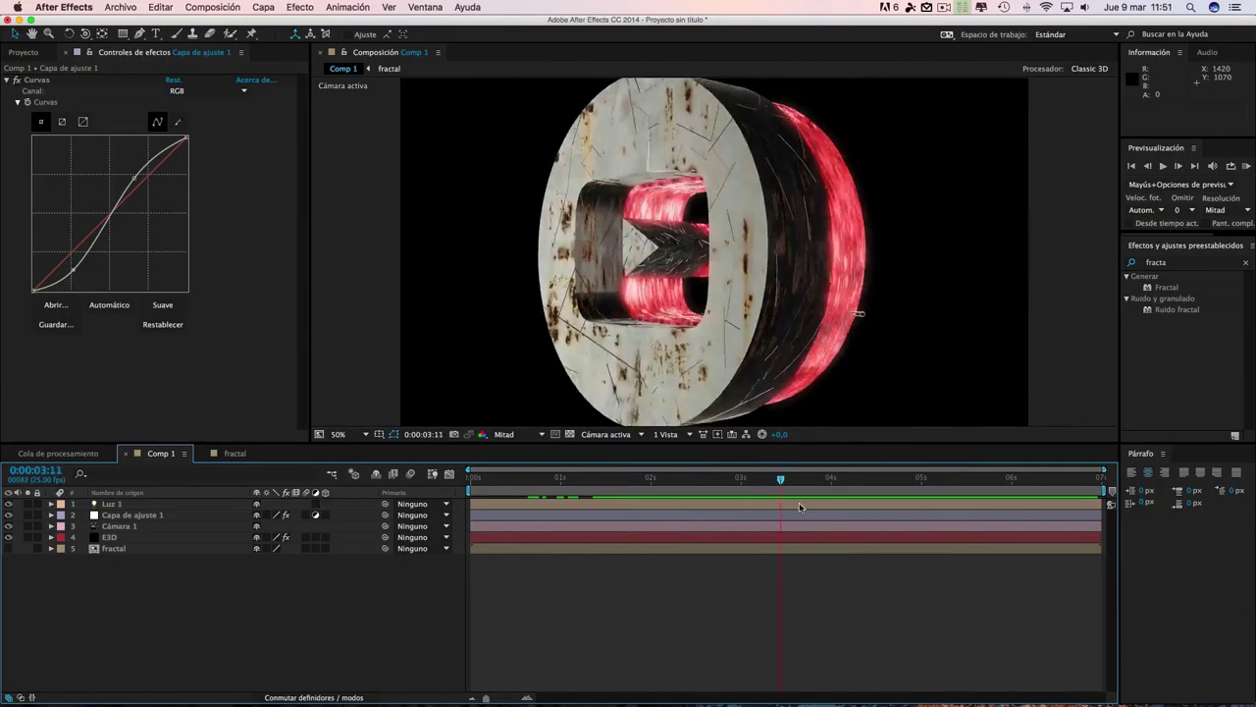
left_click_drag(800, 506, 917, 506)
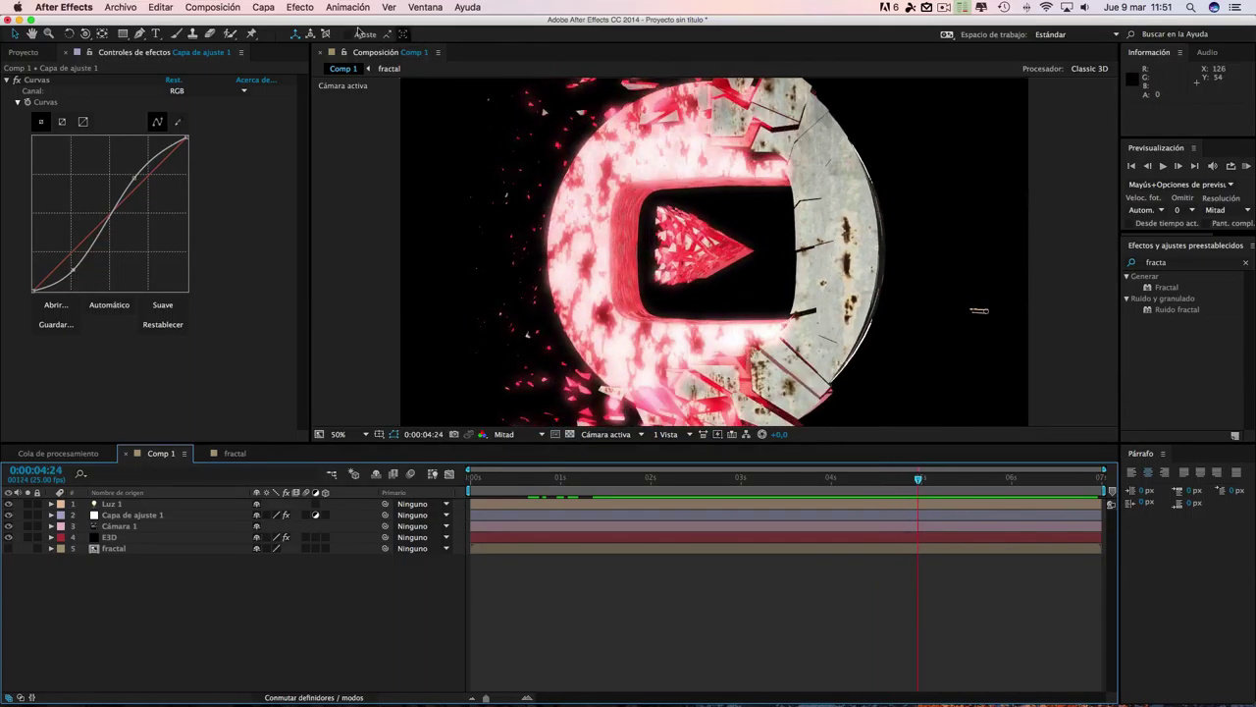
left_click(263, 8)
- Create a new solid layer named optical
mouse_move(337, 23)
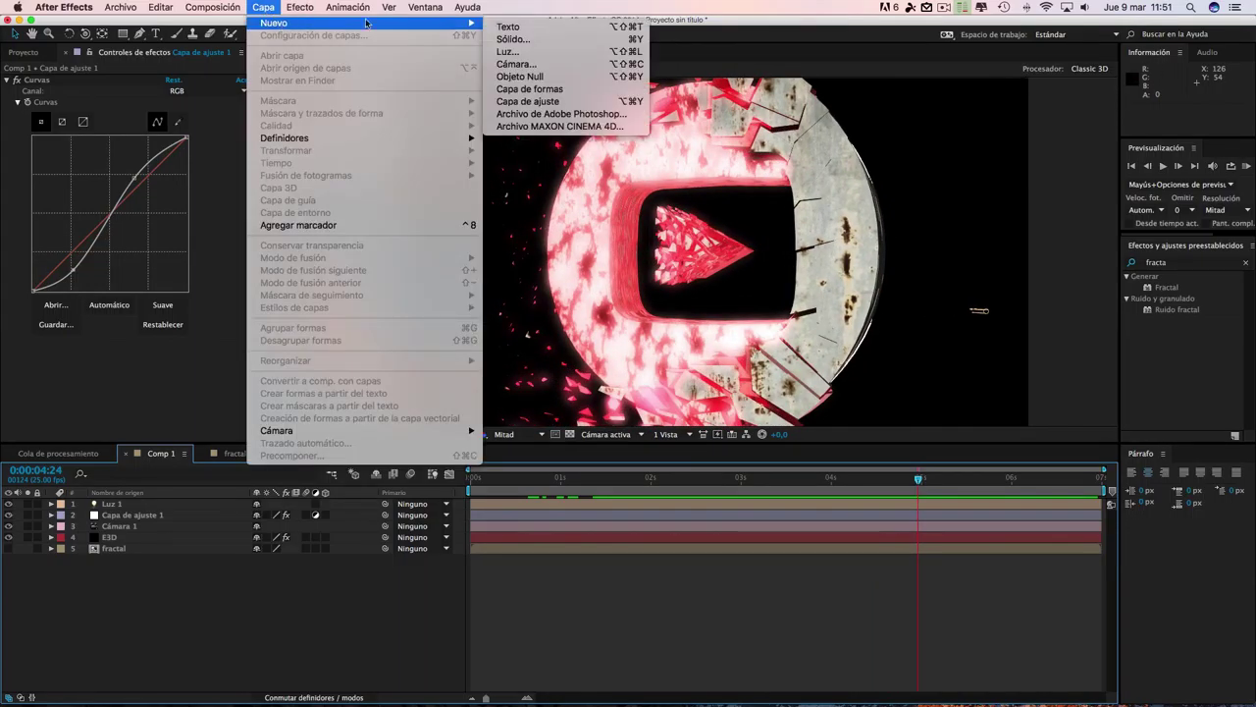
left_click(518, 41)
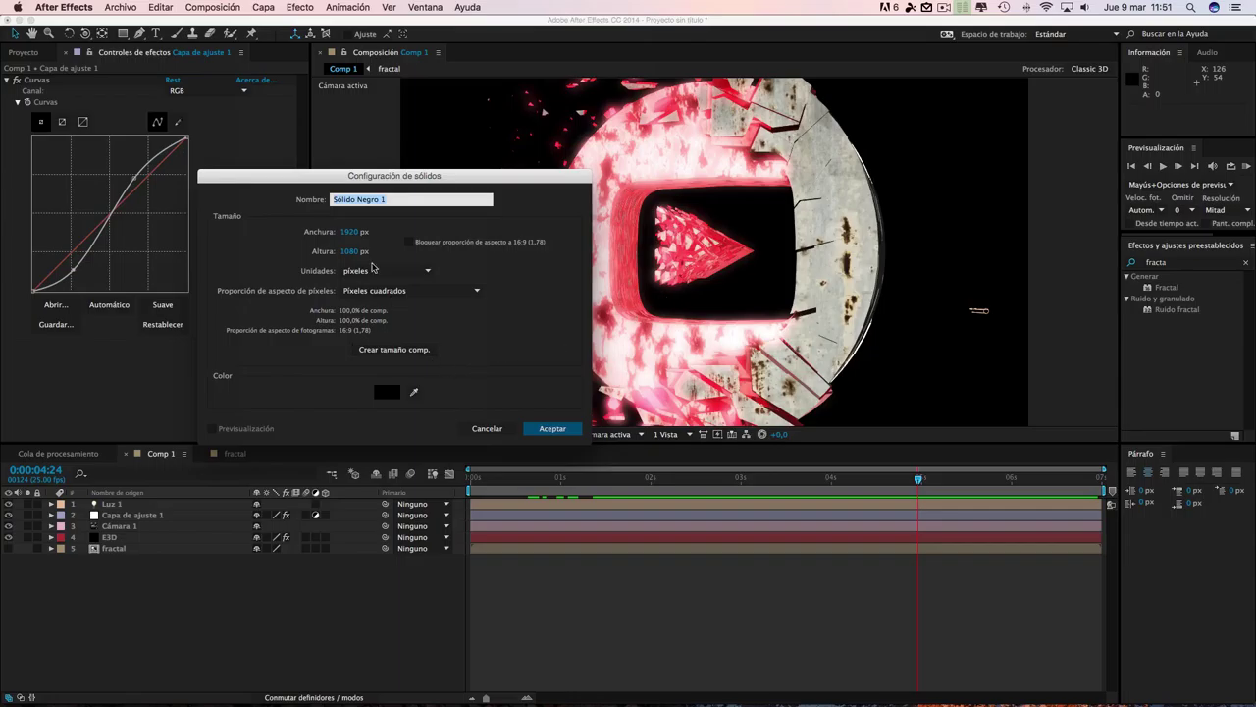
type("optical")
key("Return")
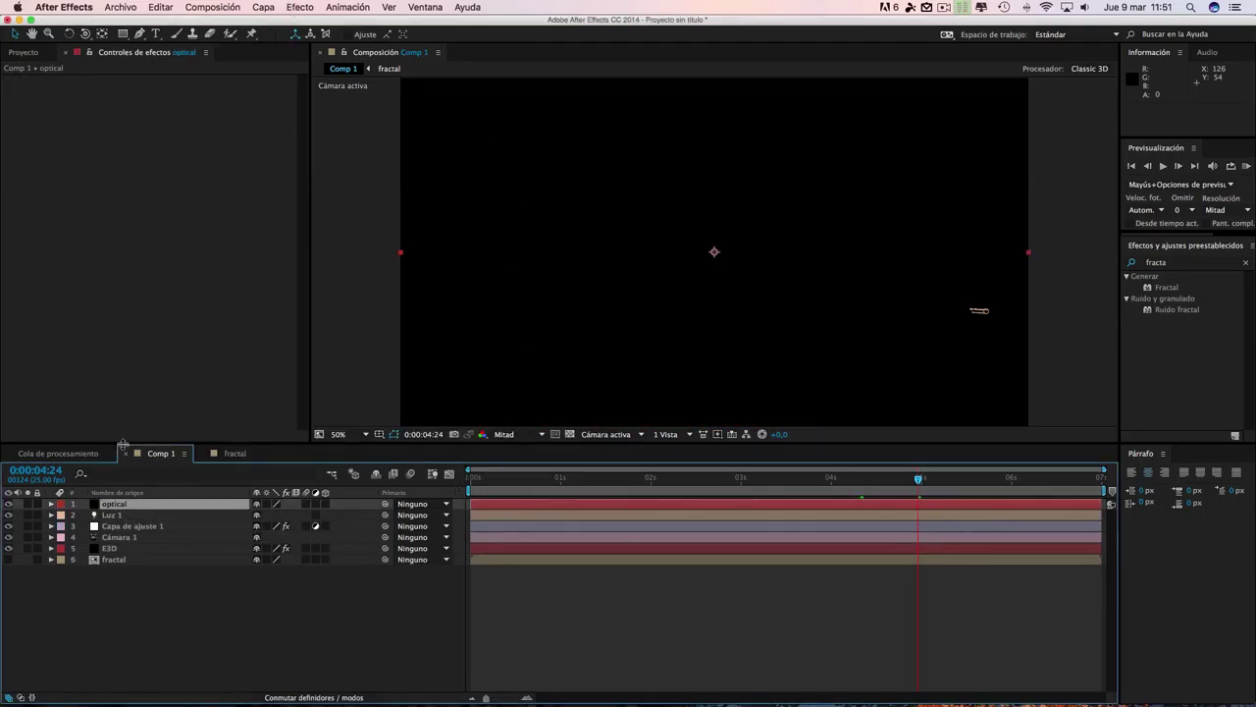
- Apply Video Copilot Optical Flares to the optical layer
left_click(120, 504)
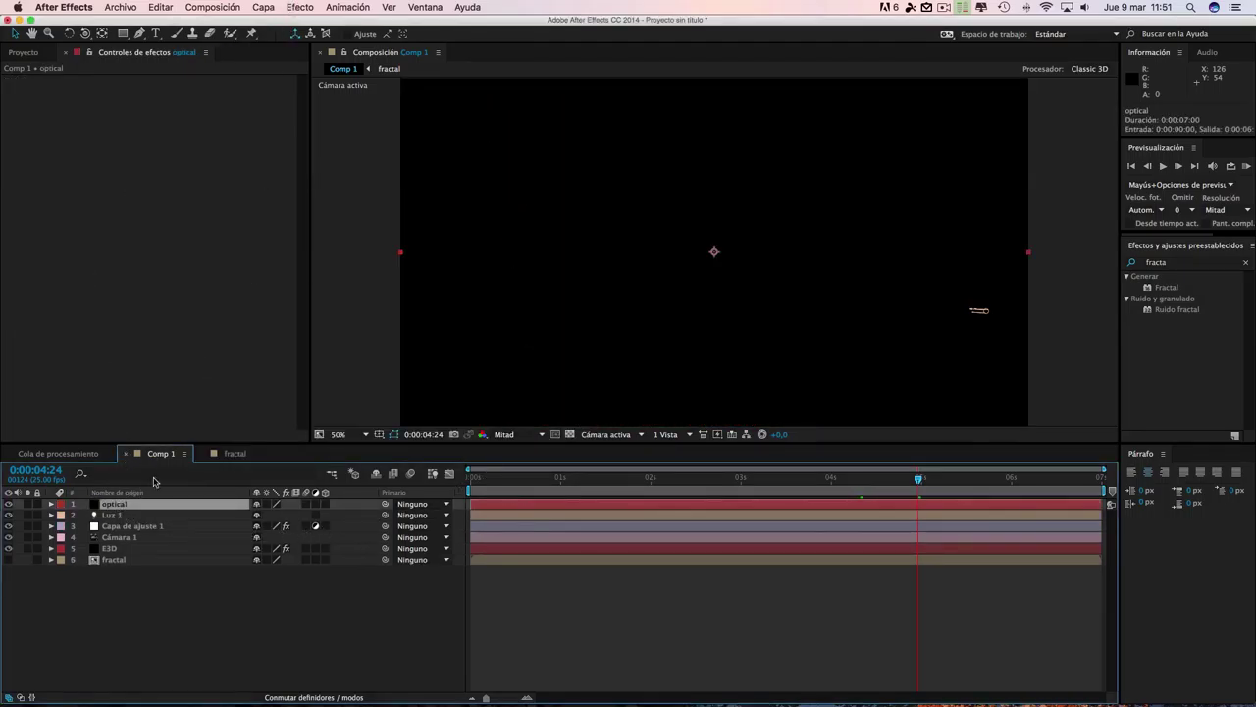
left_click(309, 8)
mouse_move(327, 642)
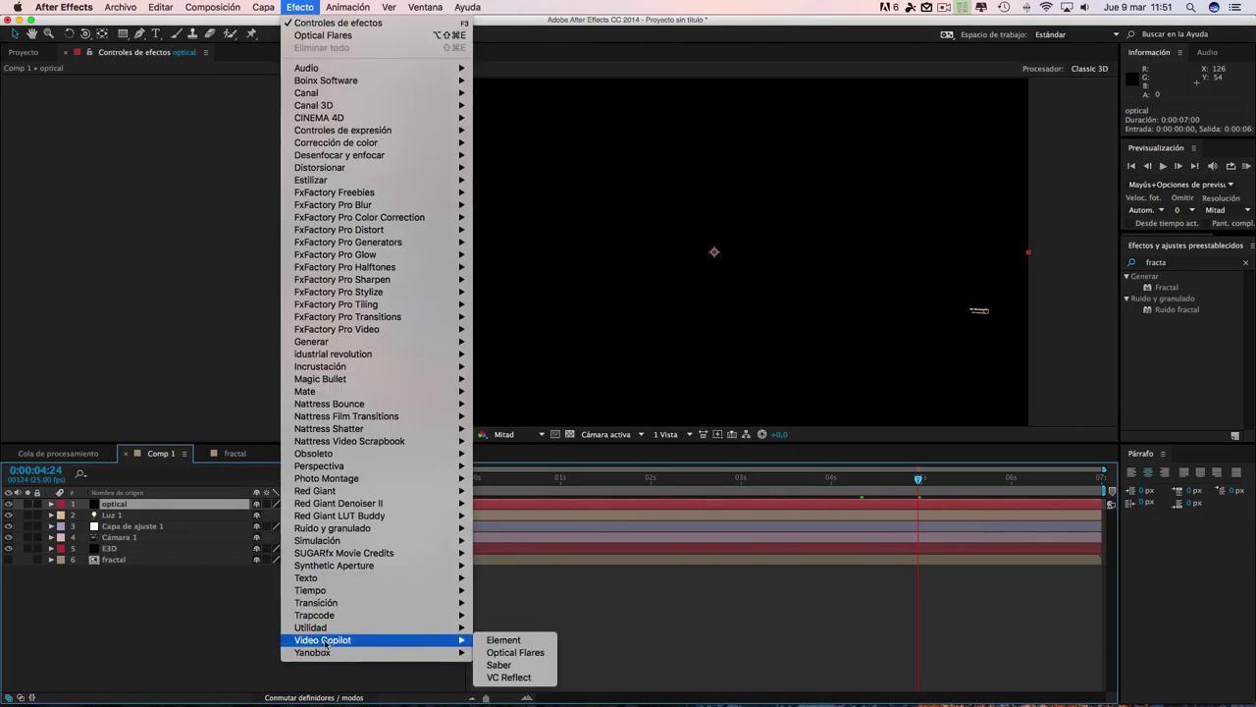
left_click(515, 654)
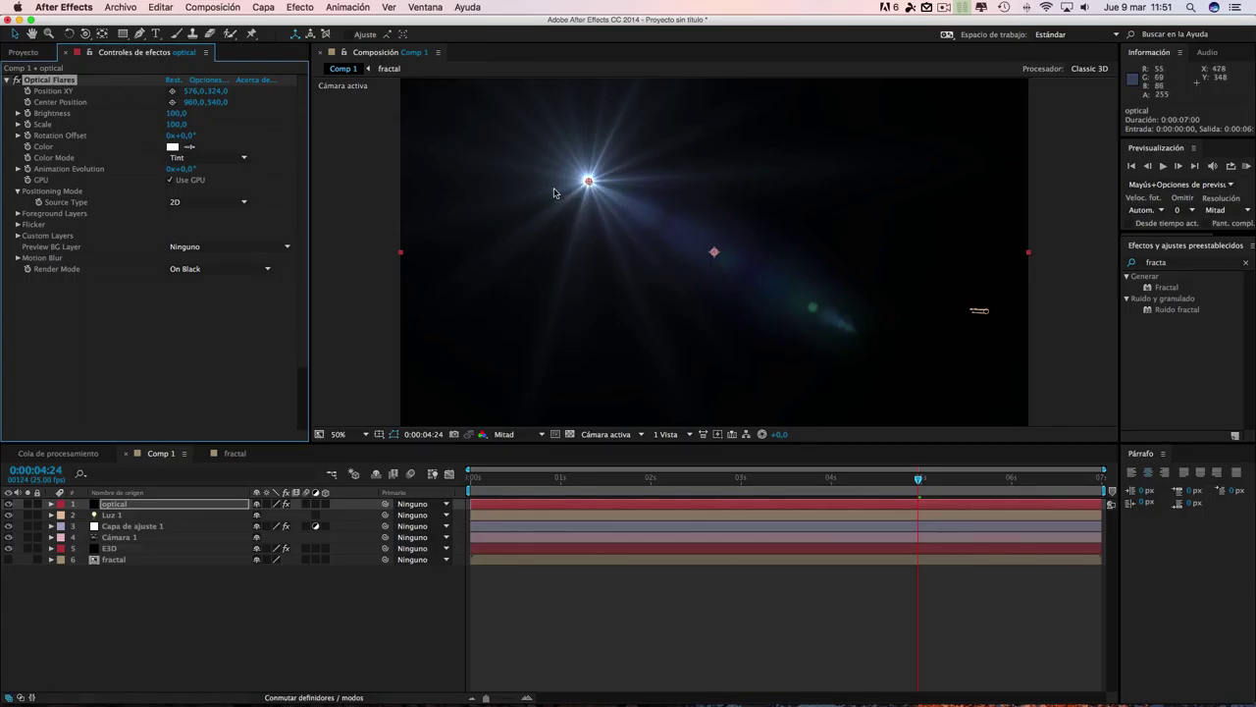
- Load the Red Spots preset from the Pro Presets 2 folder in Optical Flares
left_click(205, 79)
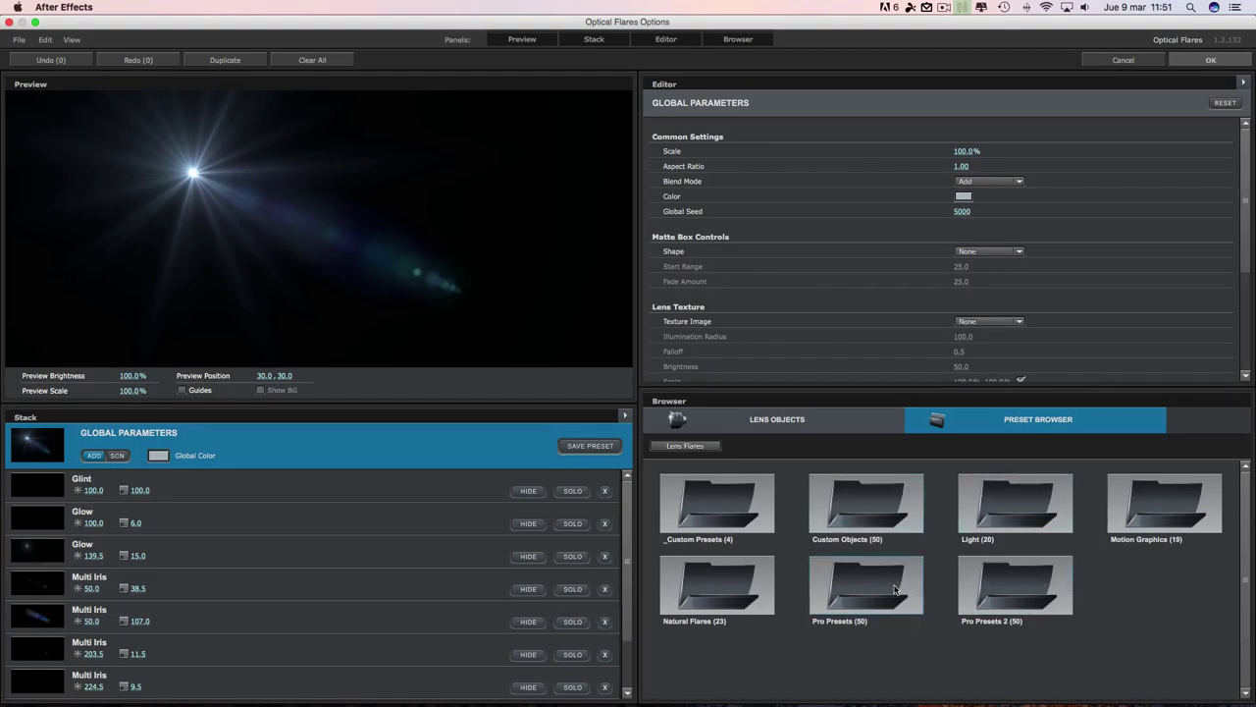
left_click(1019, 589)
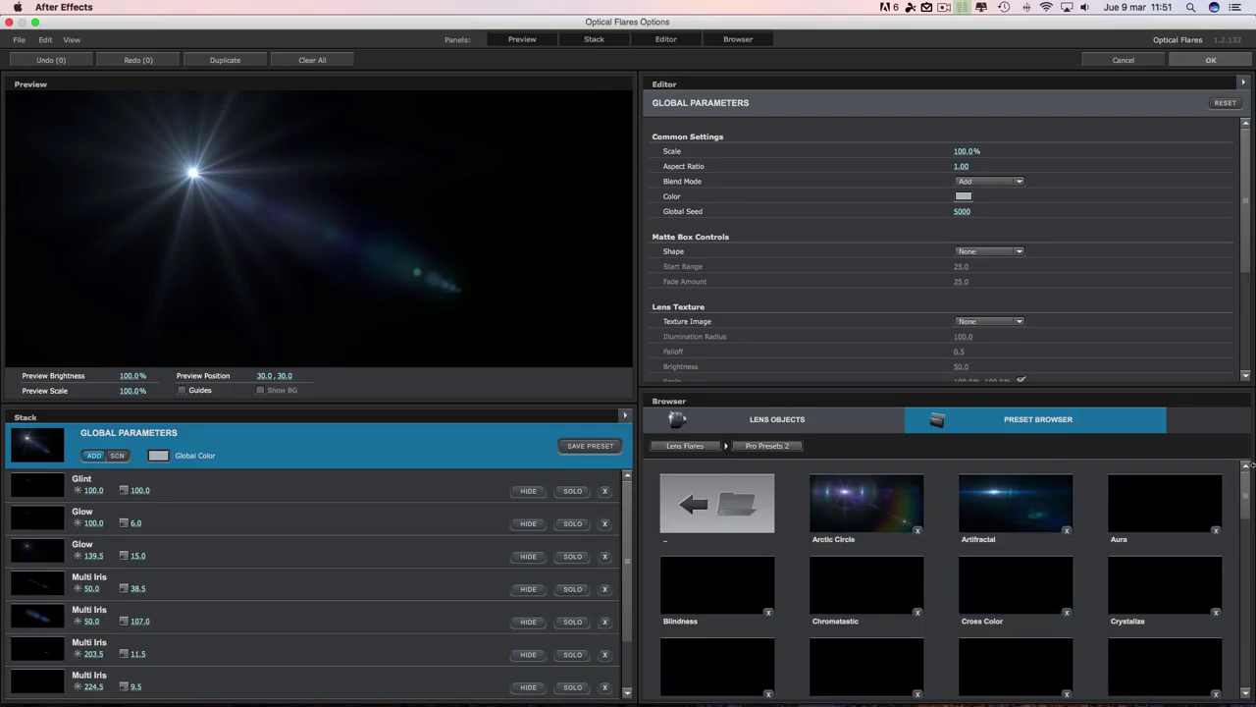
left_click_drag(1247, 493, 1252, 524)
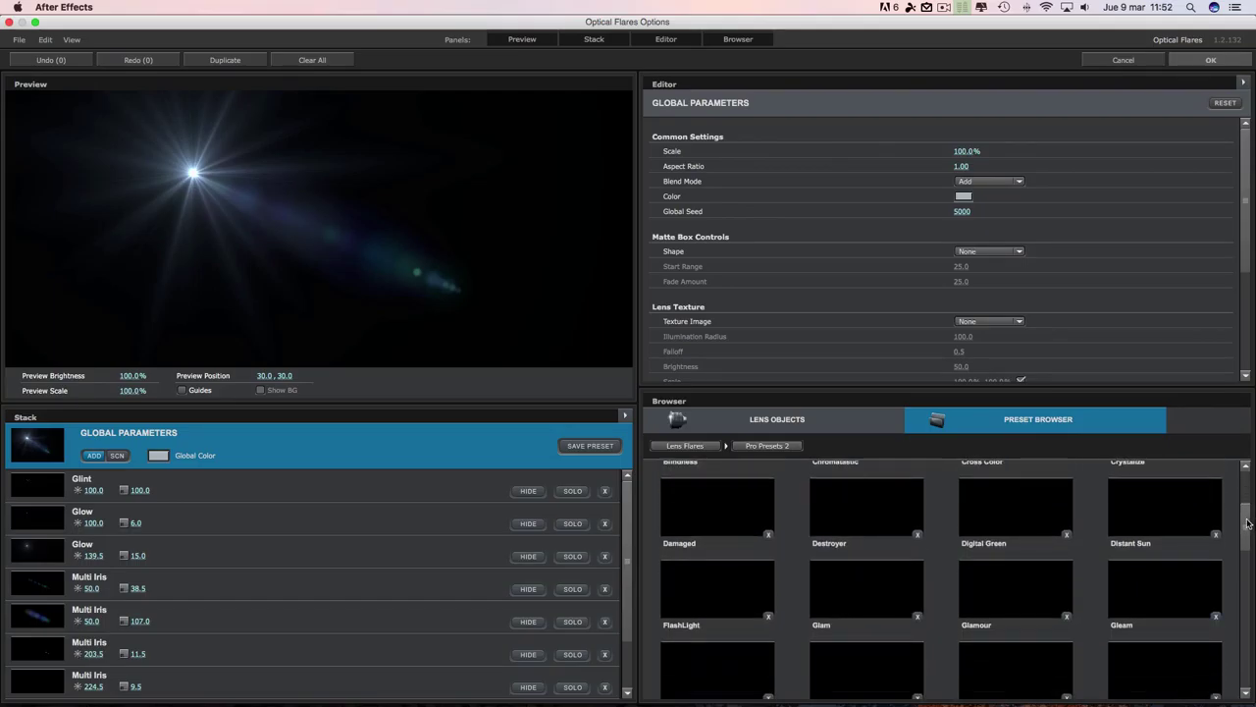
scroll(1248, 528, "down", 2)
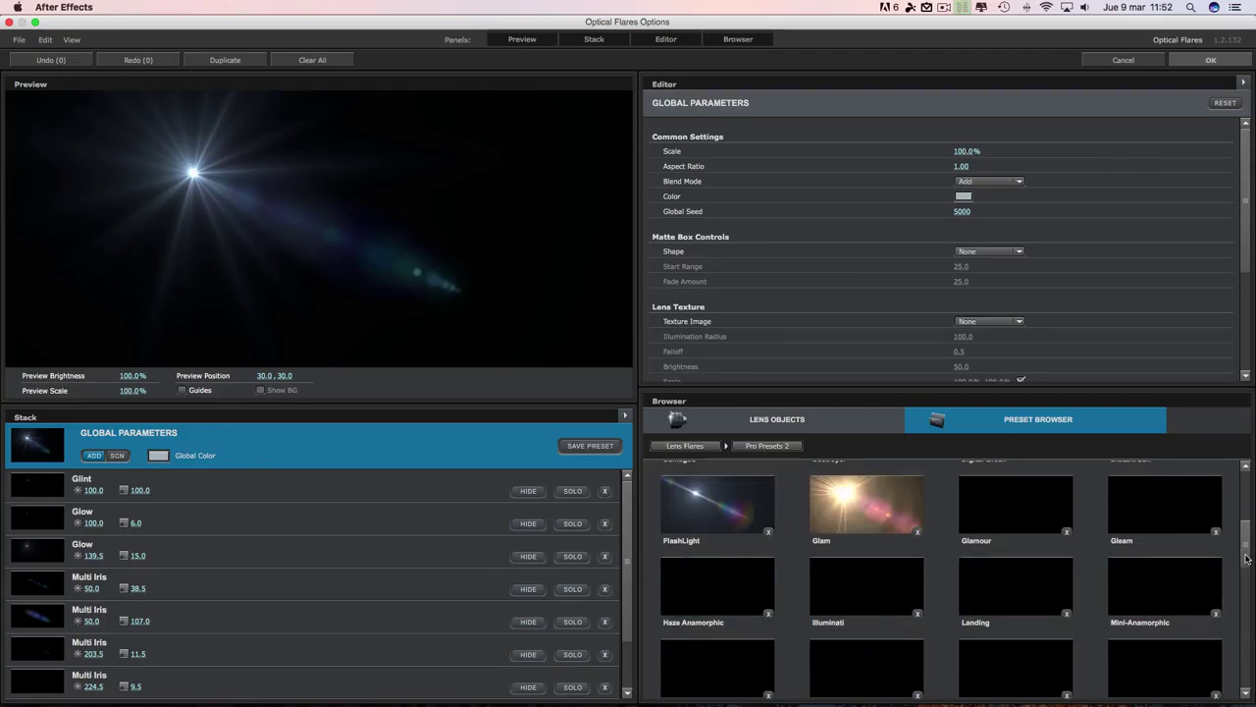
left_click_drag(1247, 557, 1250, 500)
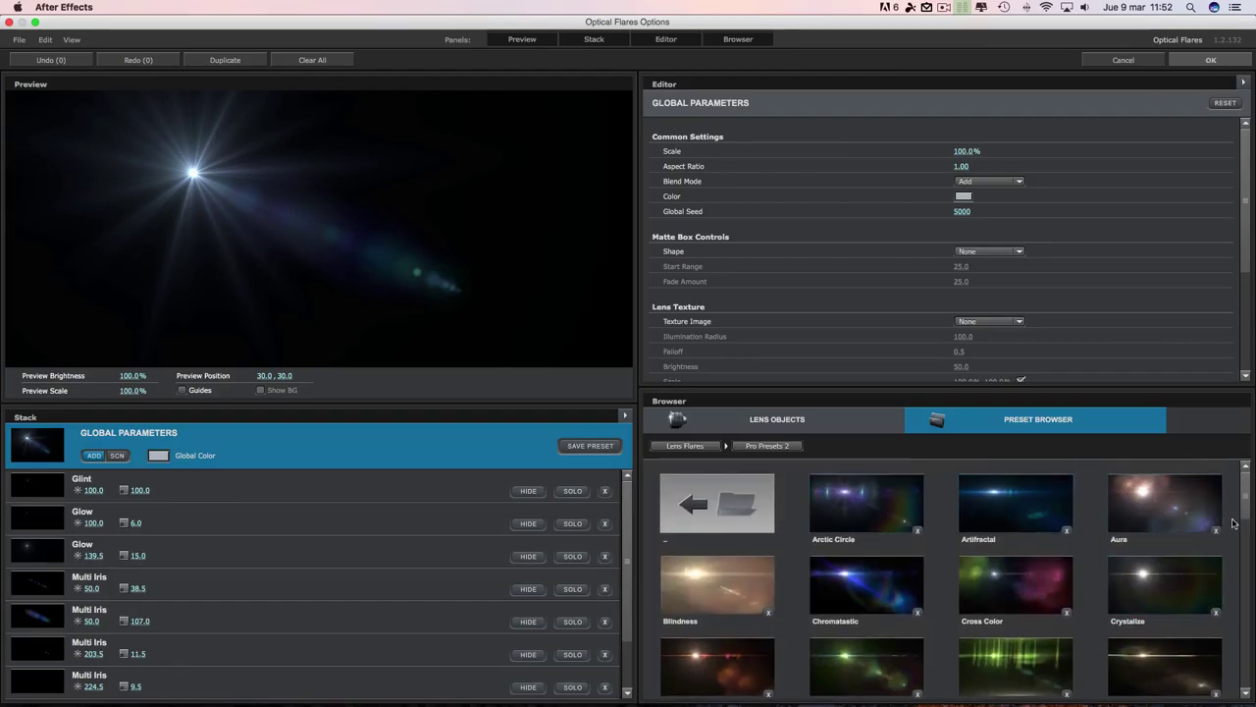
left_click_drag(1245, 494, 1248, 613)
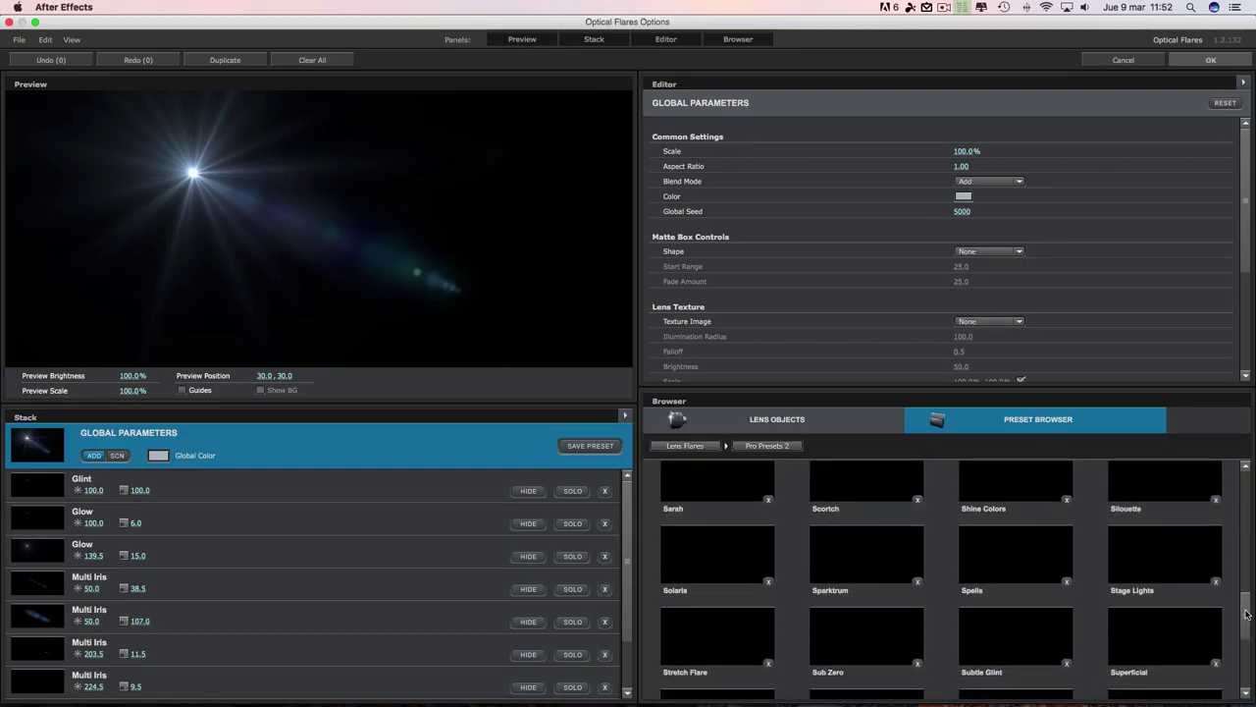
left_click_drag(1248, 614, 1247, 564)
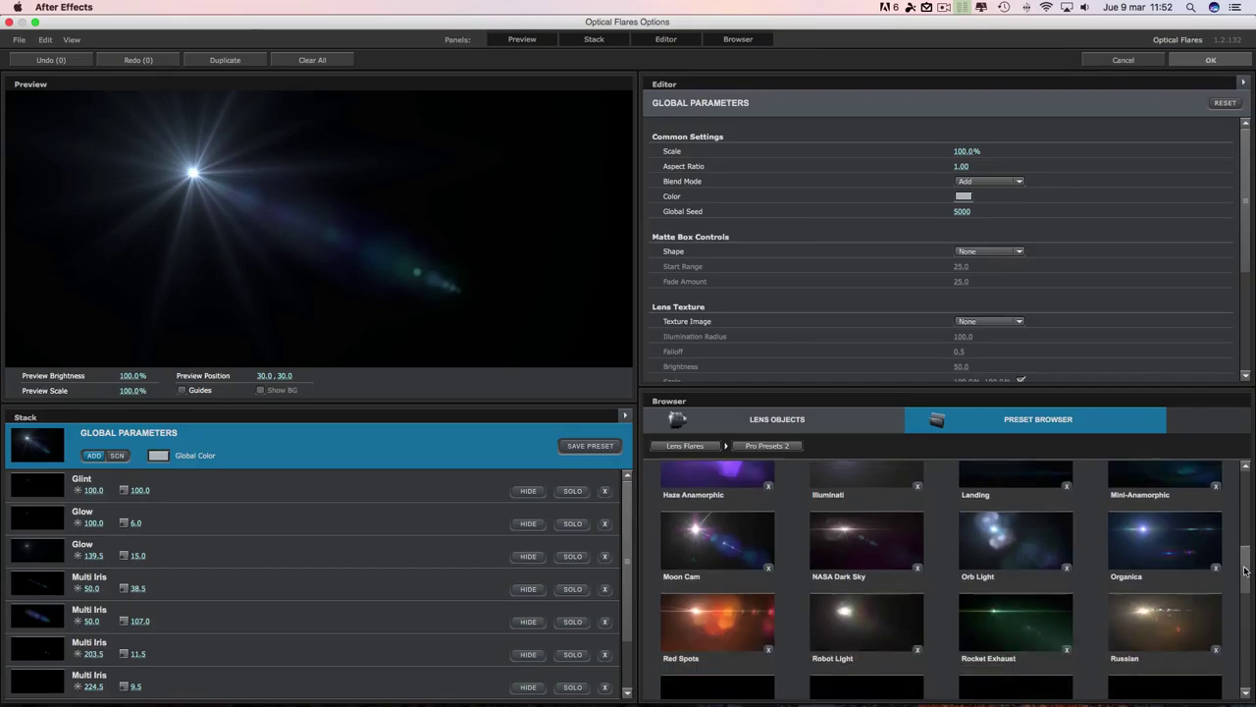
left_click(704, 606)
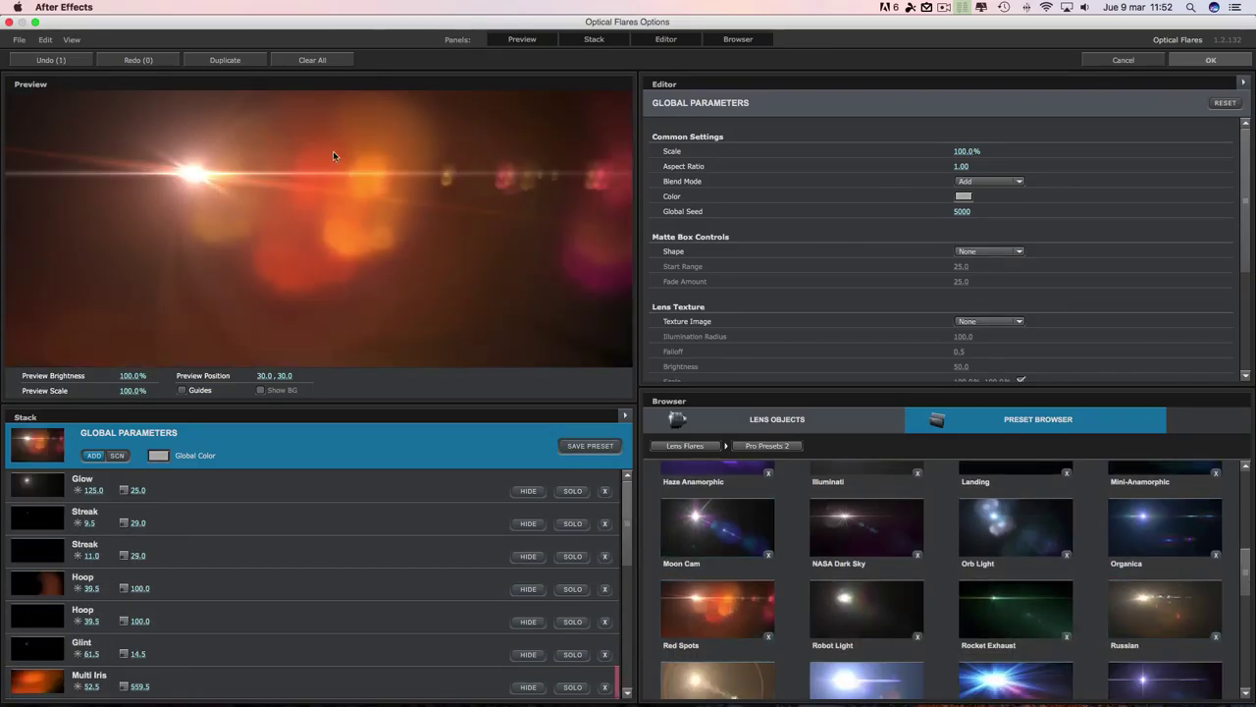
- Change the flare's Global Color to a saturated red and apply the settings
left_click(158, 456)
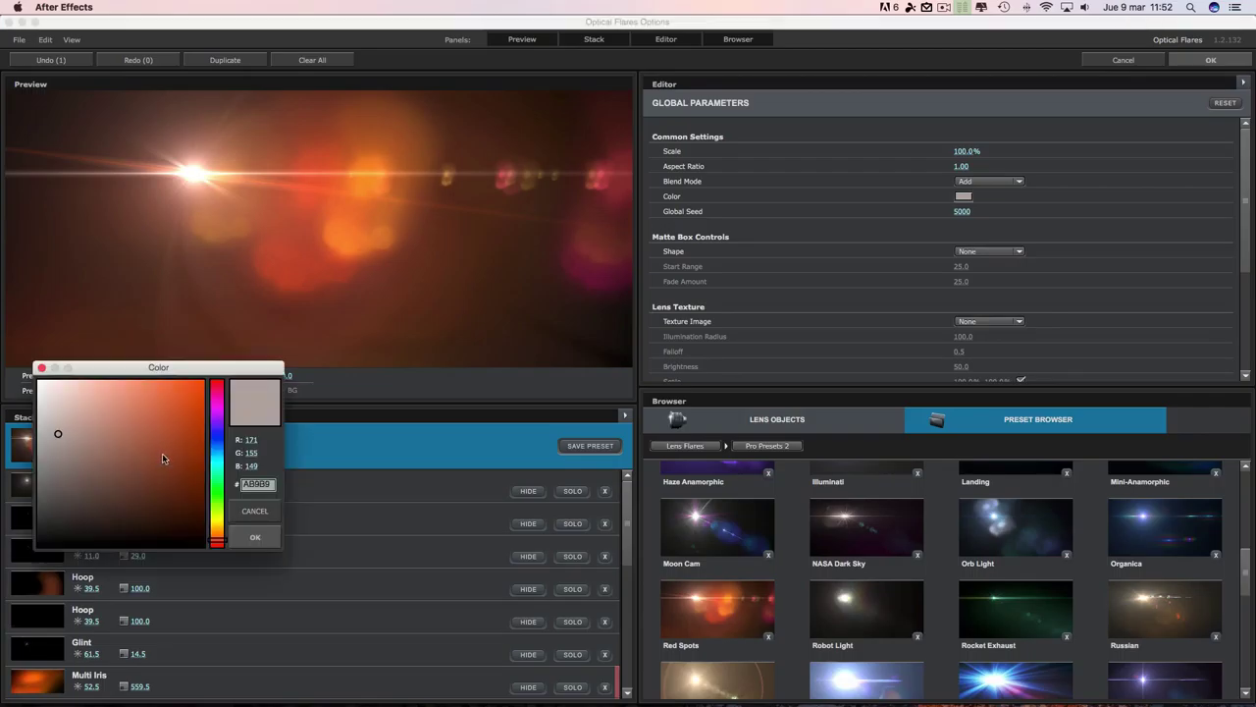
left_click(221, 388)
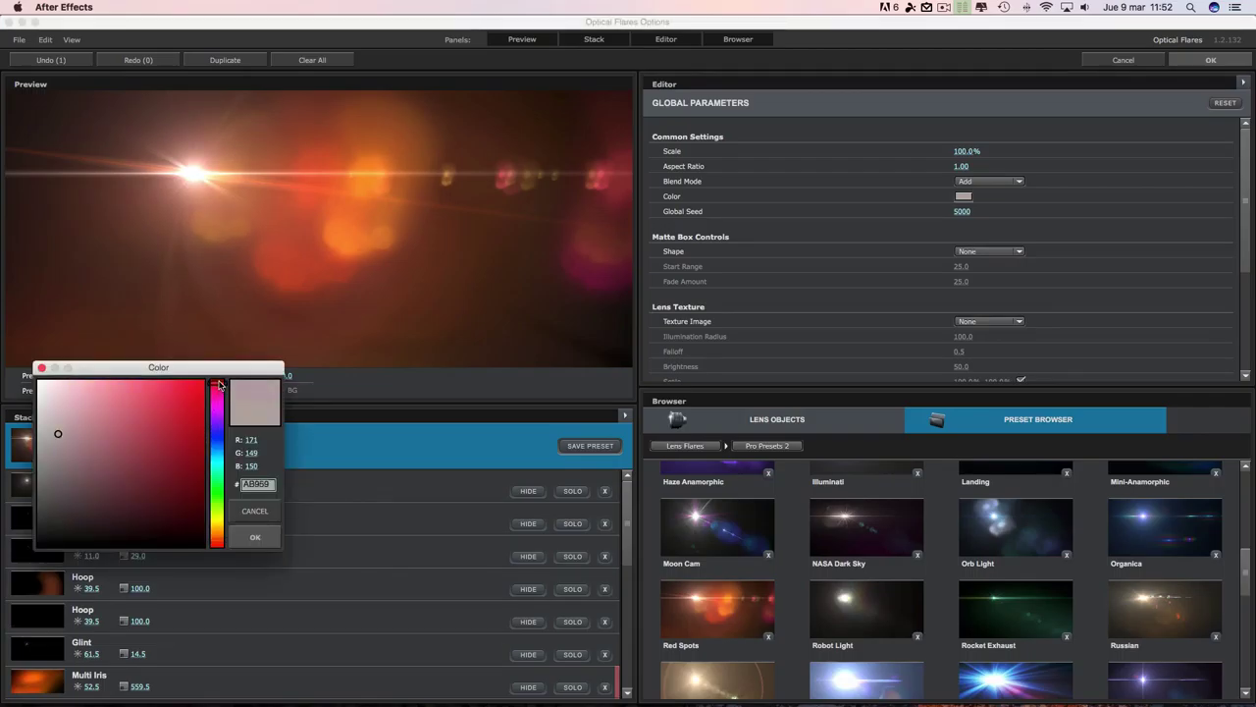
left_click_drag(197, 388, 199, 384)
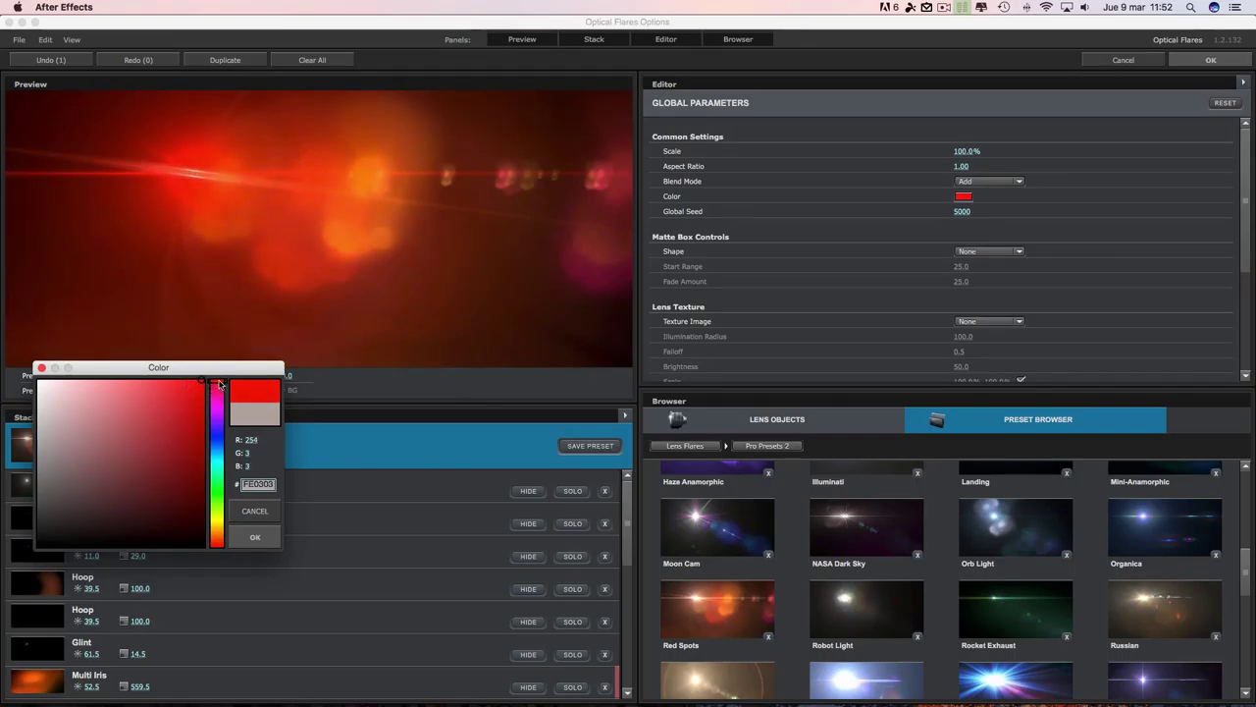
left_click(256, 537)
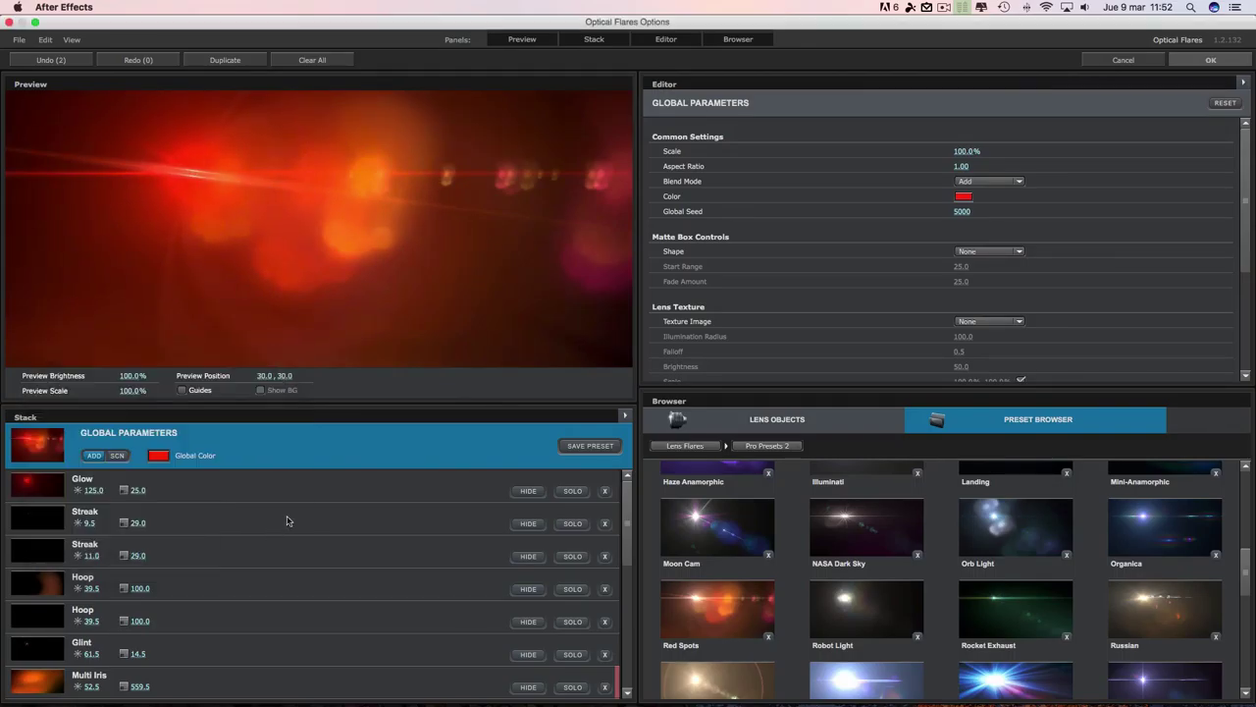
left_click(1212, 60)
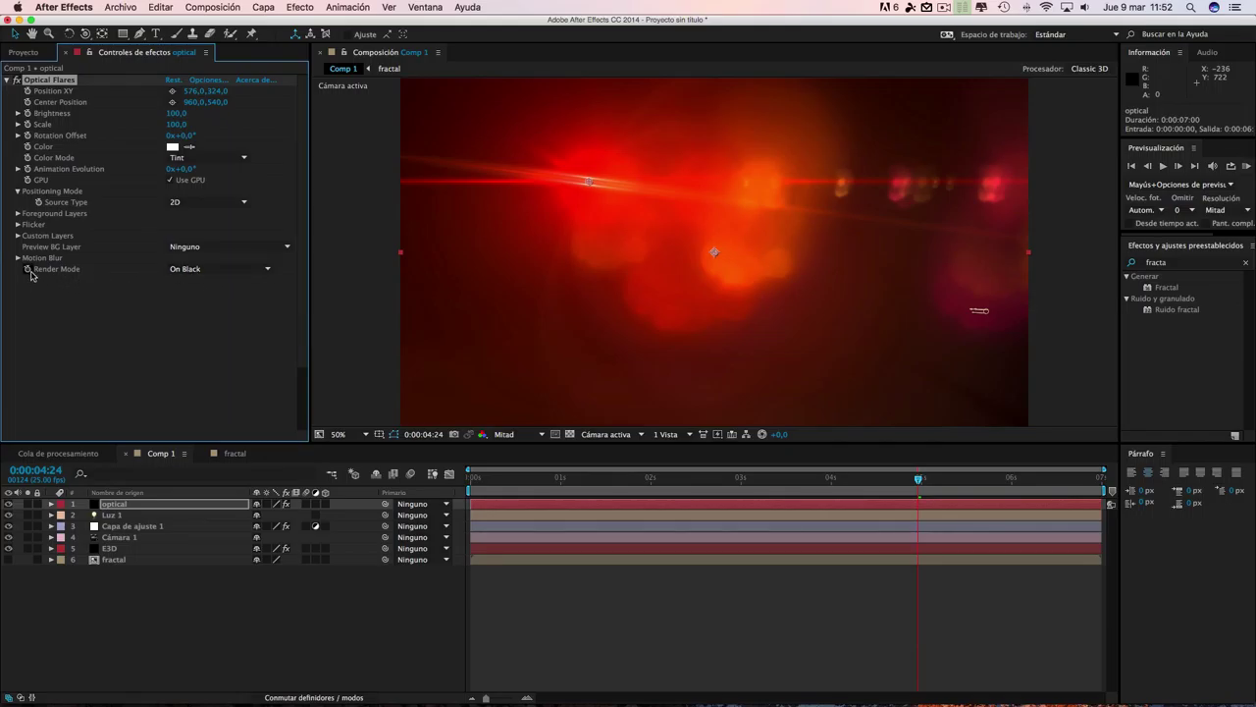
- Render the flare On Transparent and move the optical layer to the bottom of the stack
left_click(249, 271)
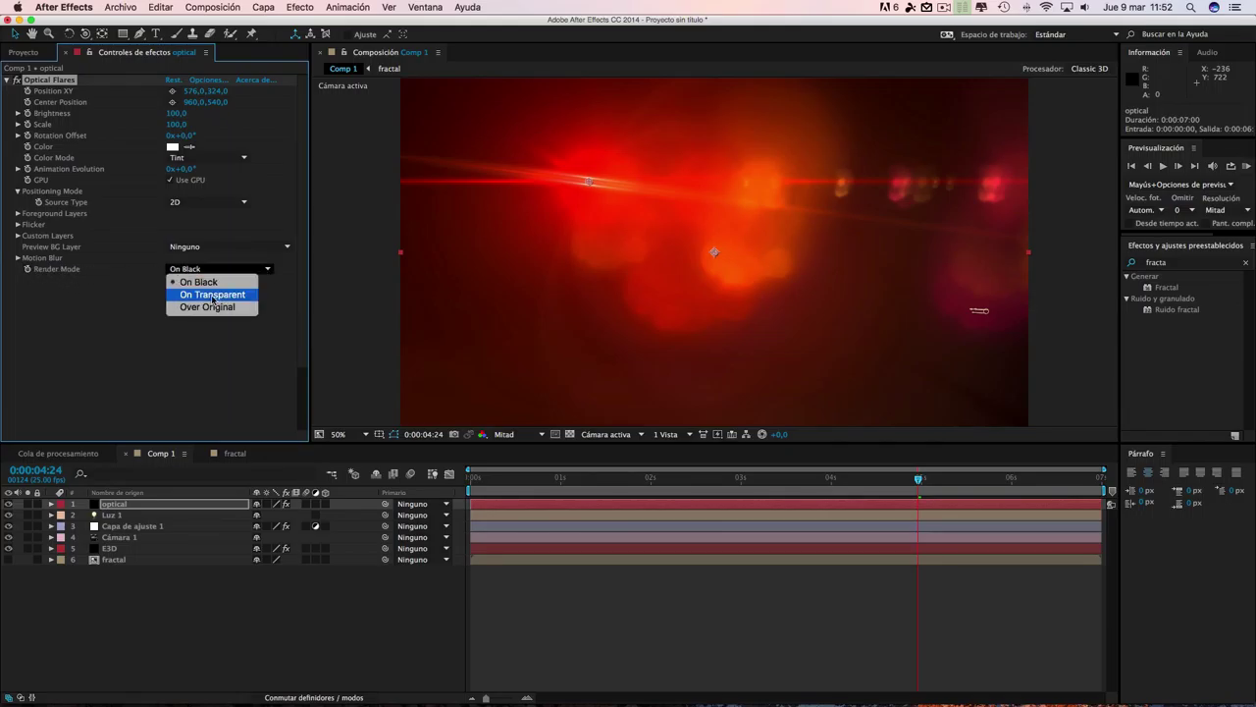
left_click(245, 298)
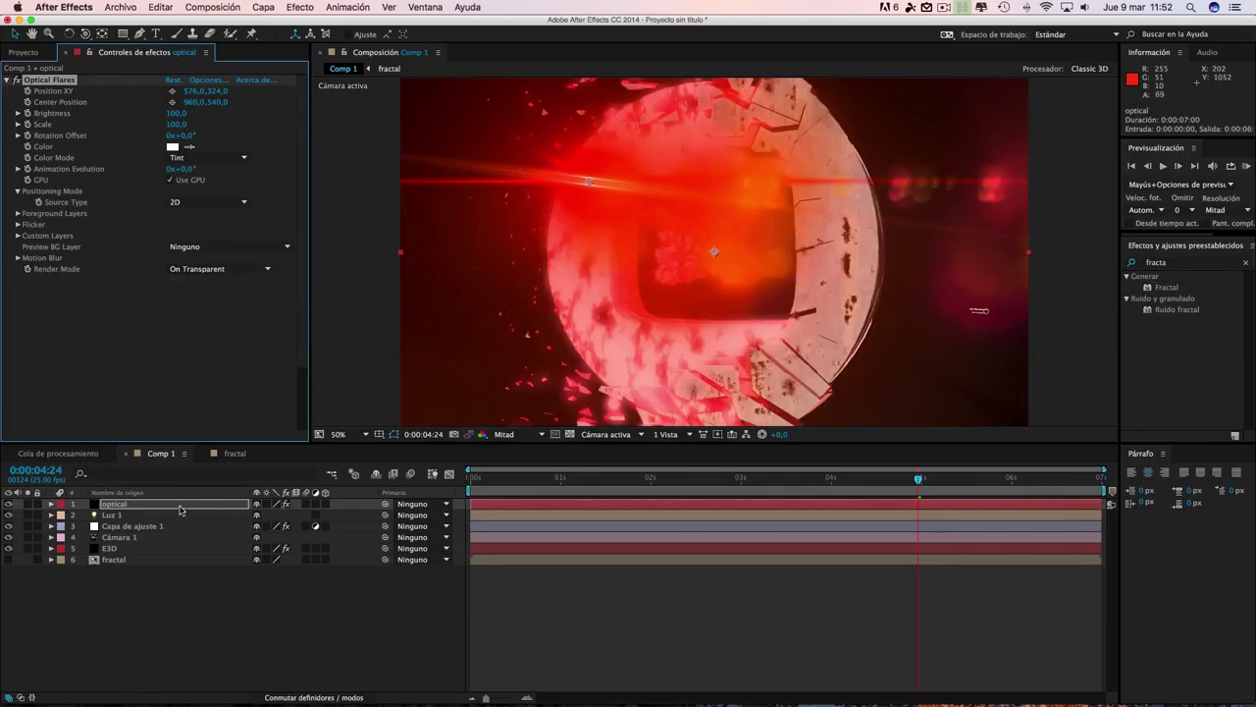
left_click_drag(134, 504, 172, 582)
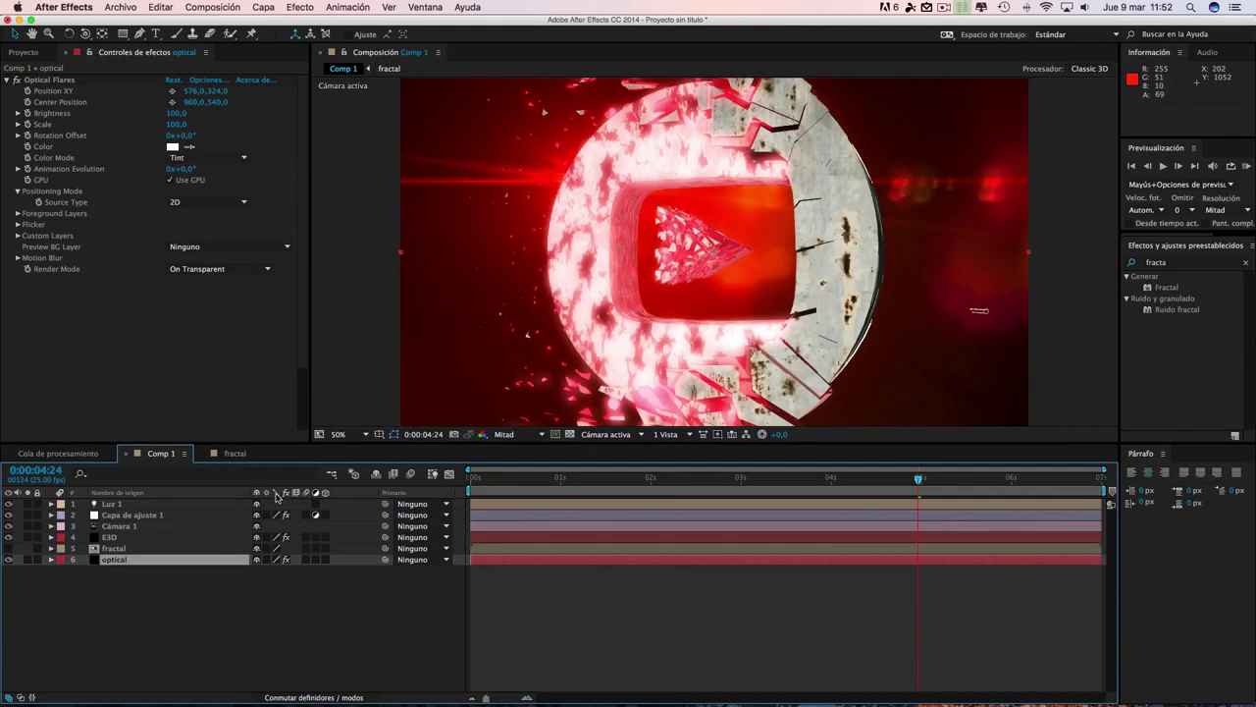
- Test a Rotation Offset change, undo it, and return to the first frame
left_click_drag(900, 481, 795, 477)
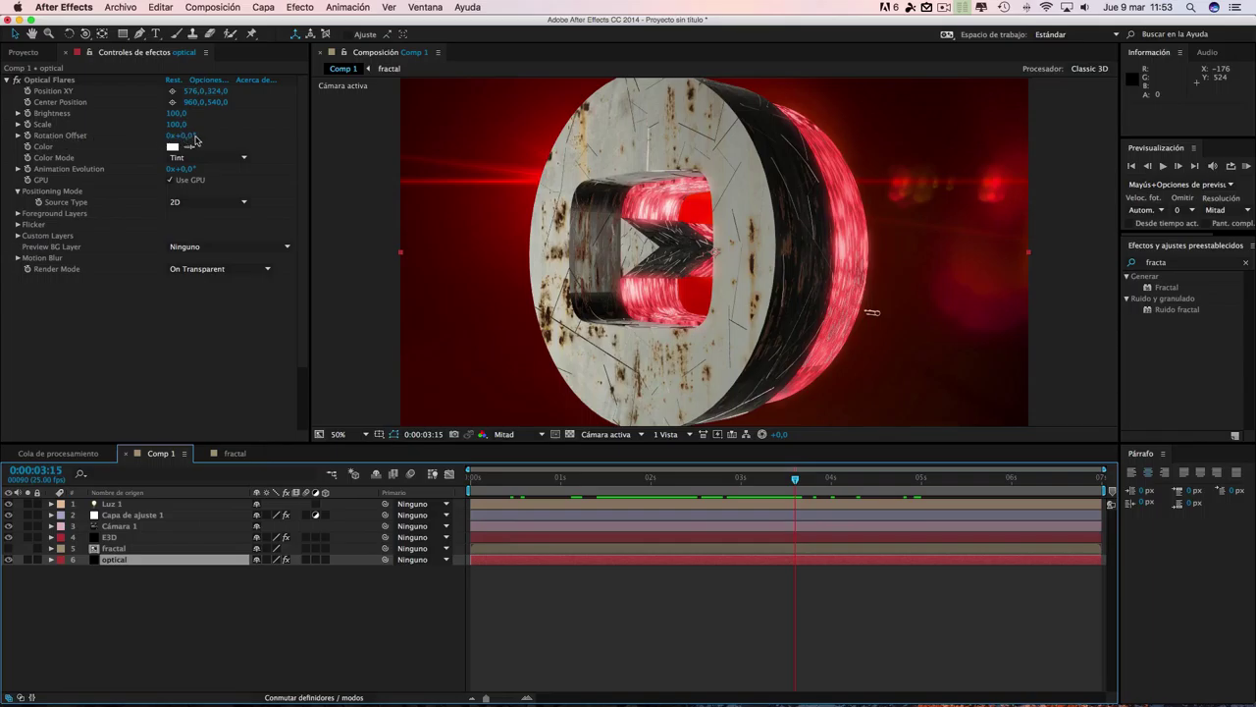
left_click_drag(189, 141, 214, 147)
key("super+z")
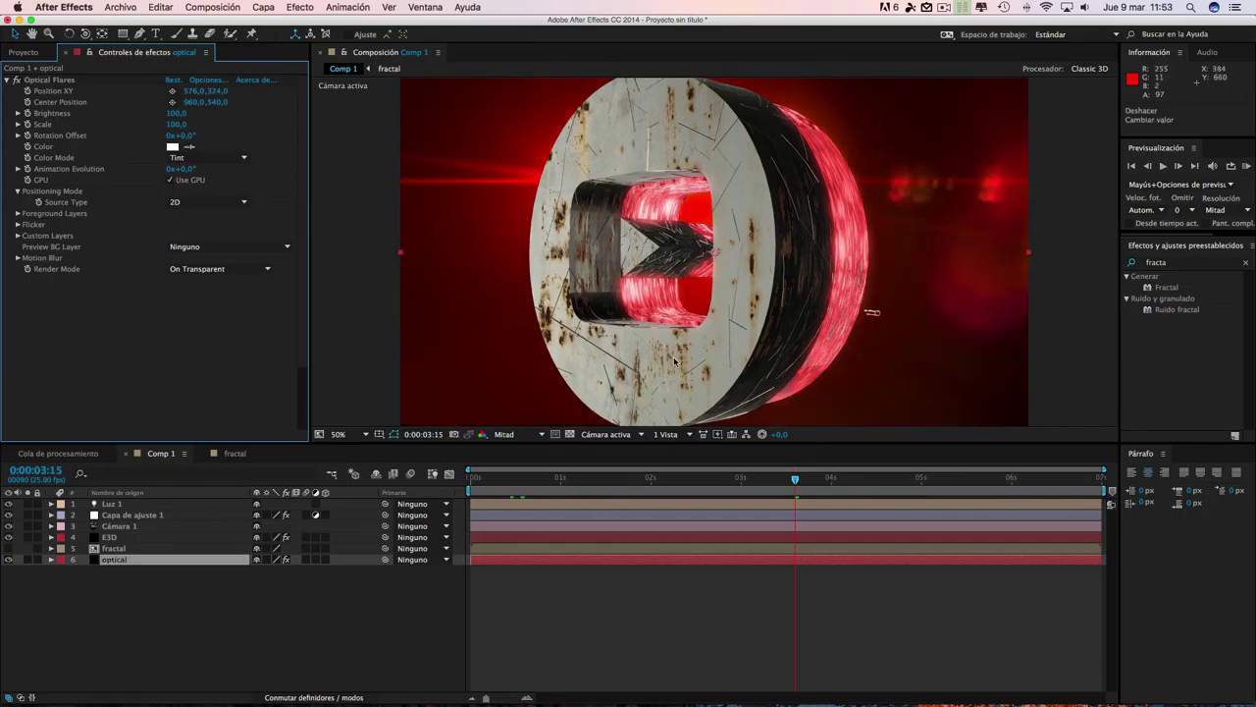
key("Home")
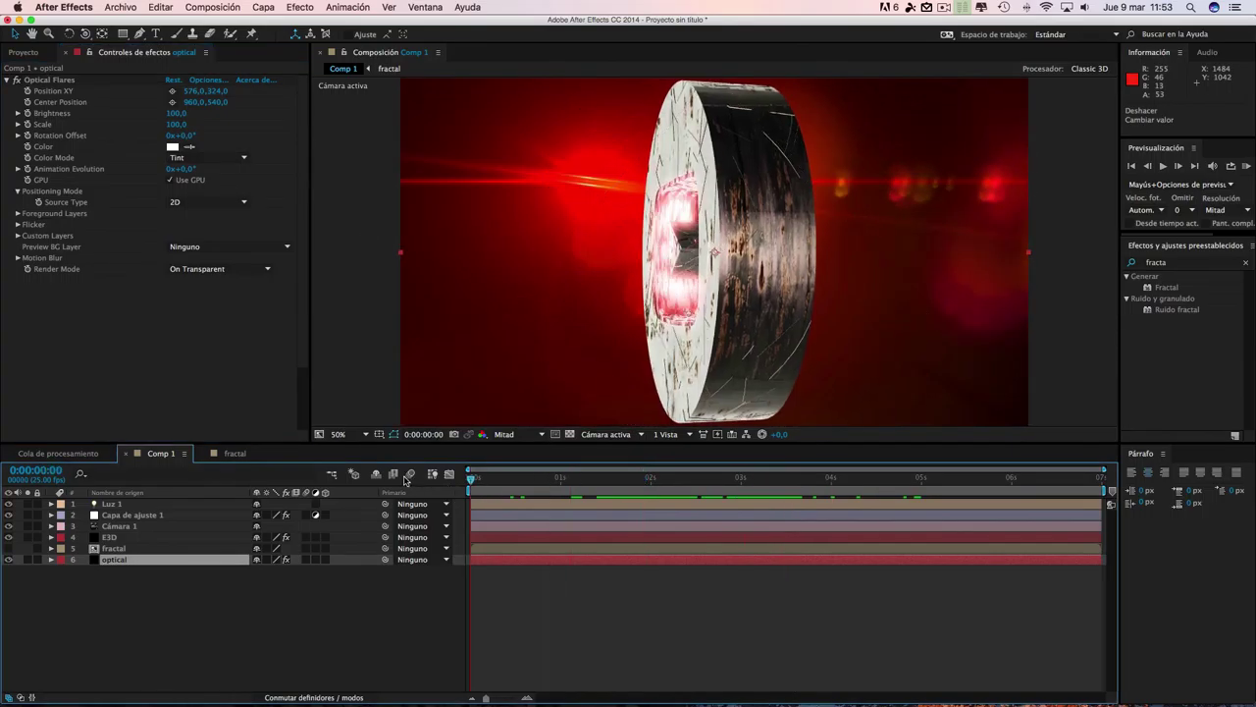
left_click(28, 143)
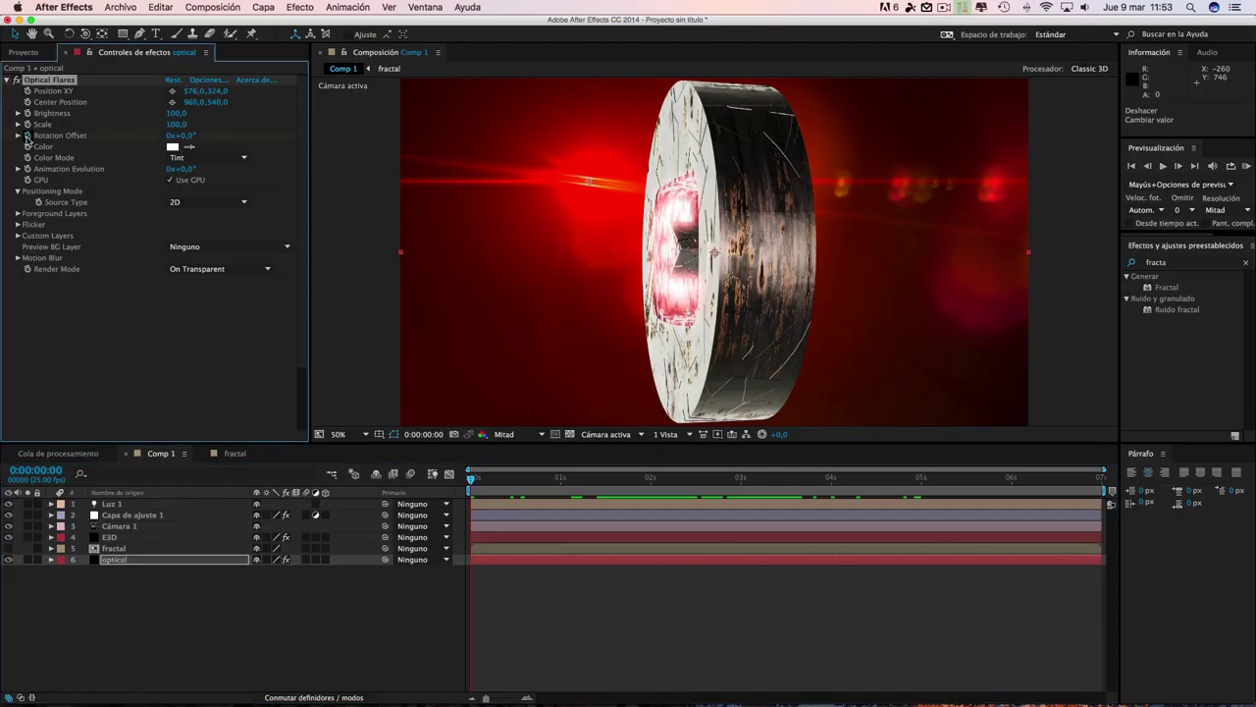
- Keyframe the flare's Rotation Offset so it reaches 343,4° at the last frame
left_click_drag(475, 480, 1114, 478)
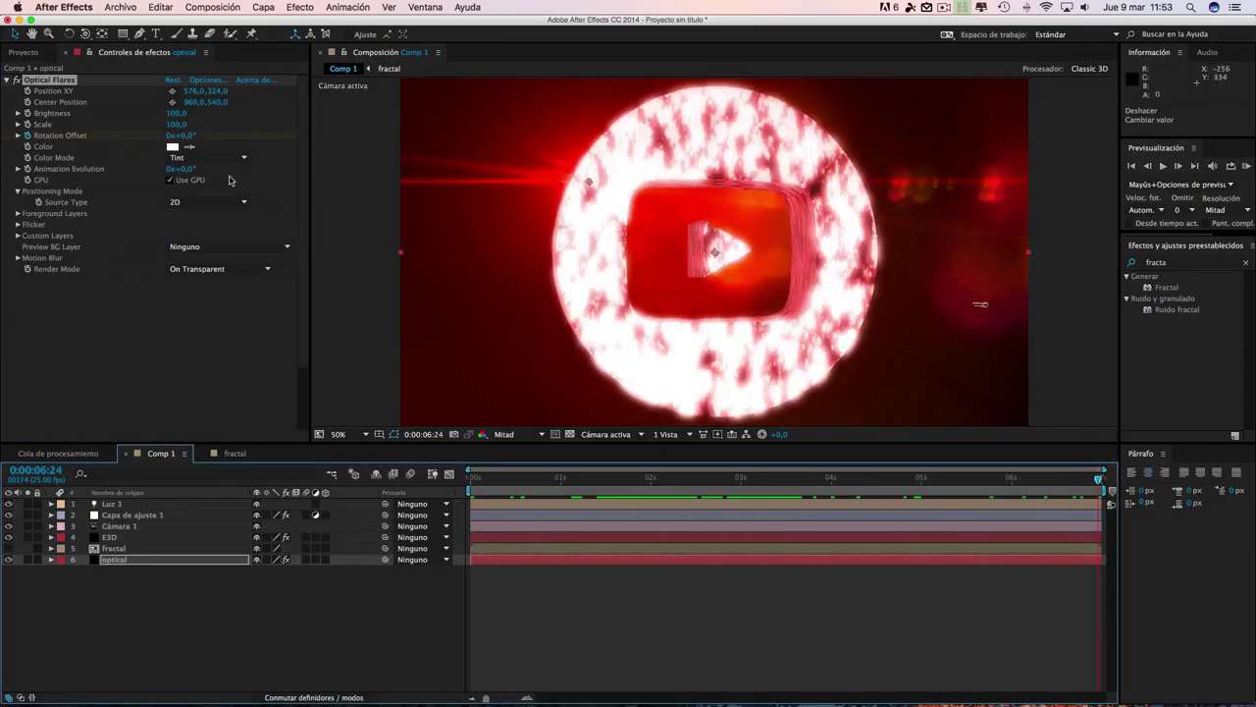
left_click(168, 136)
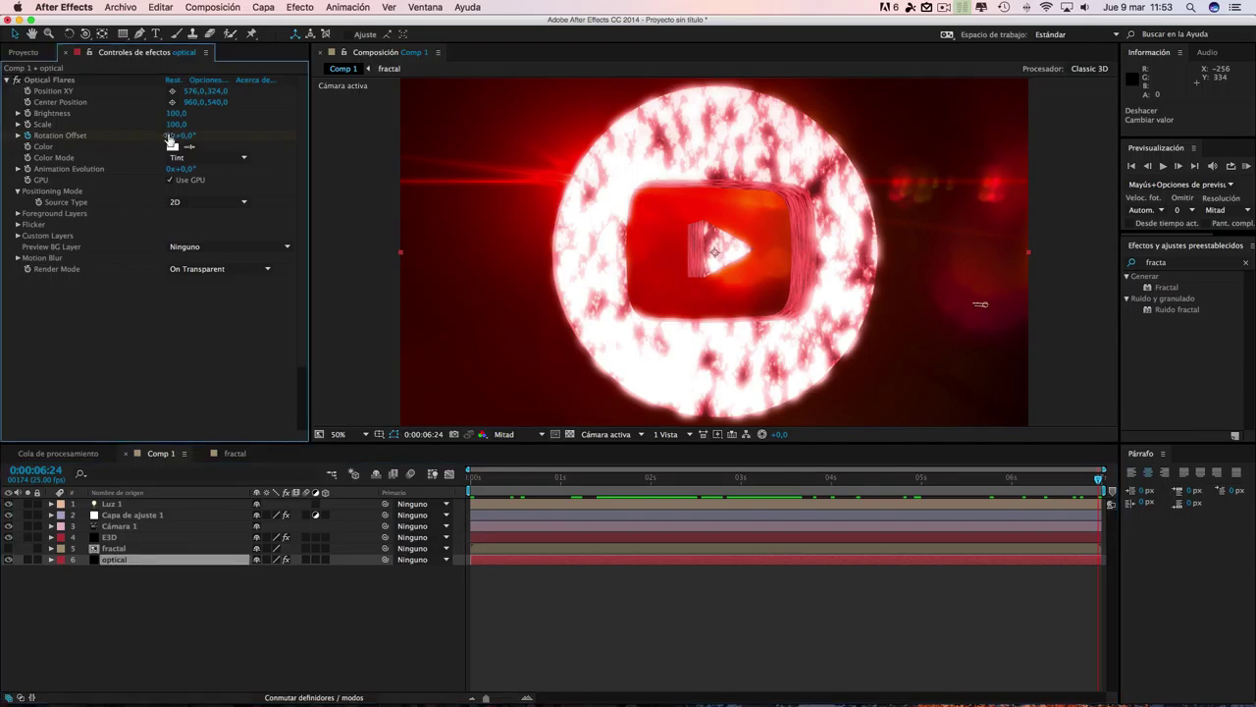
left_click(169, 138)
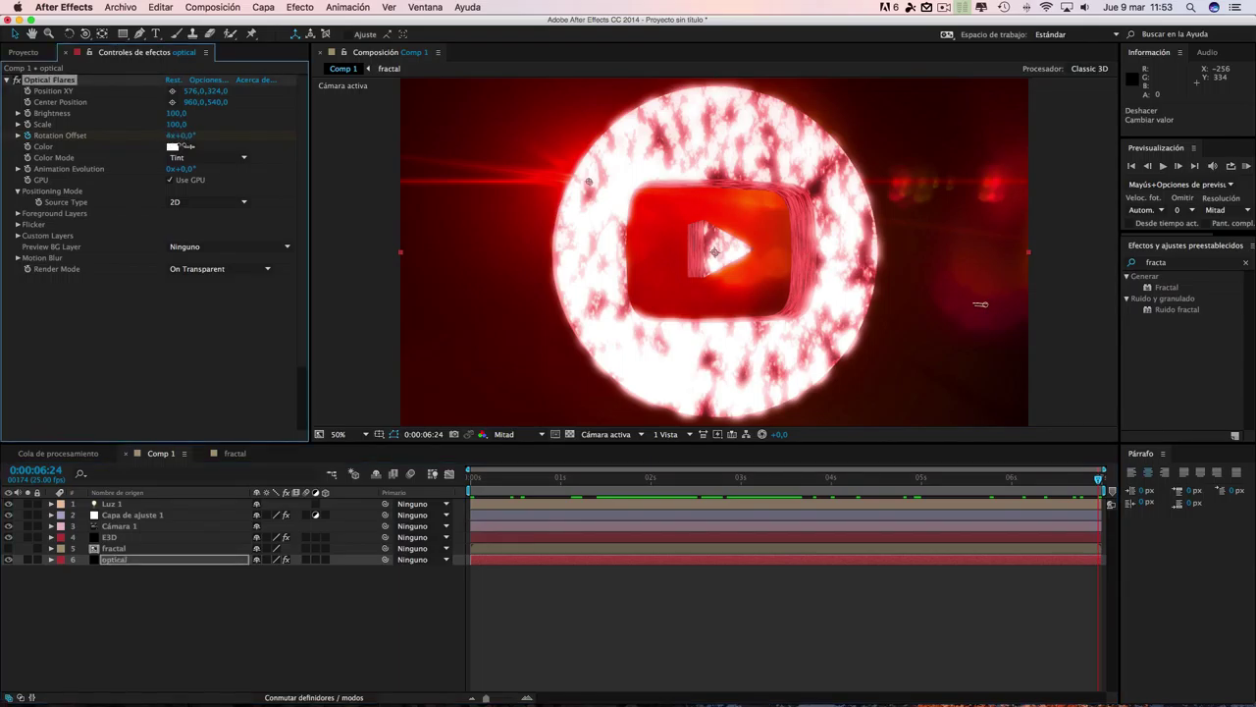
left_click_drag(1099, 481, 680, 483)
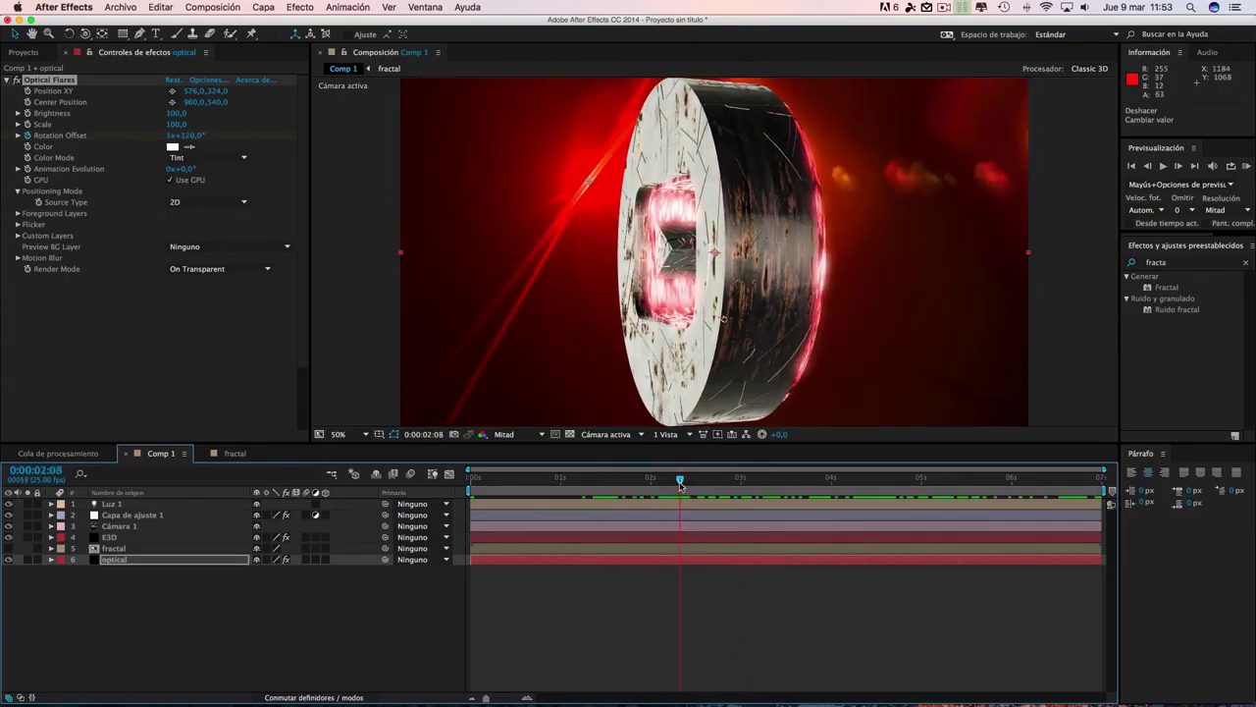
key("End")
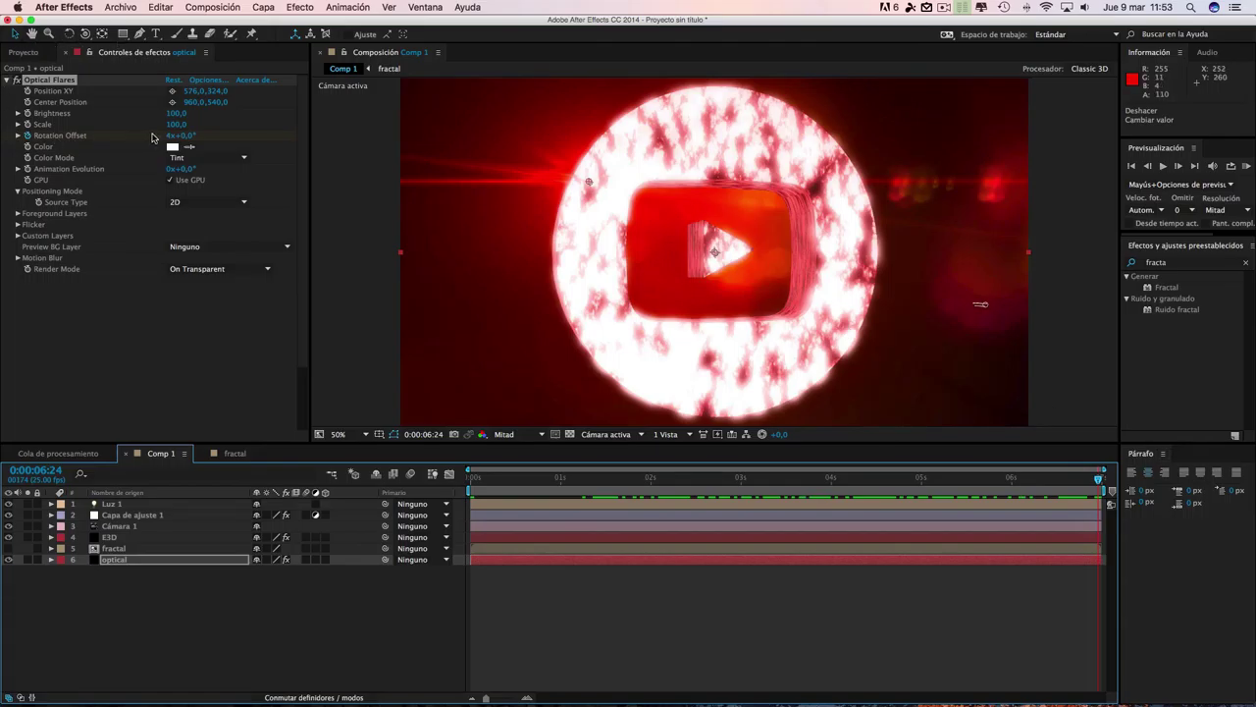
left_click(170, 137)
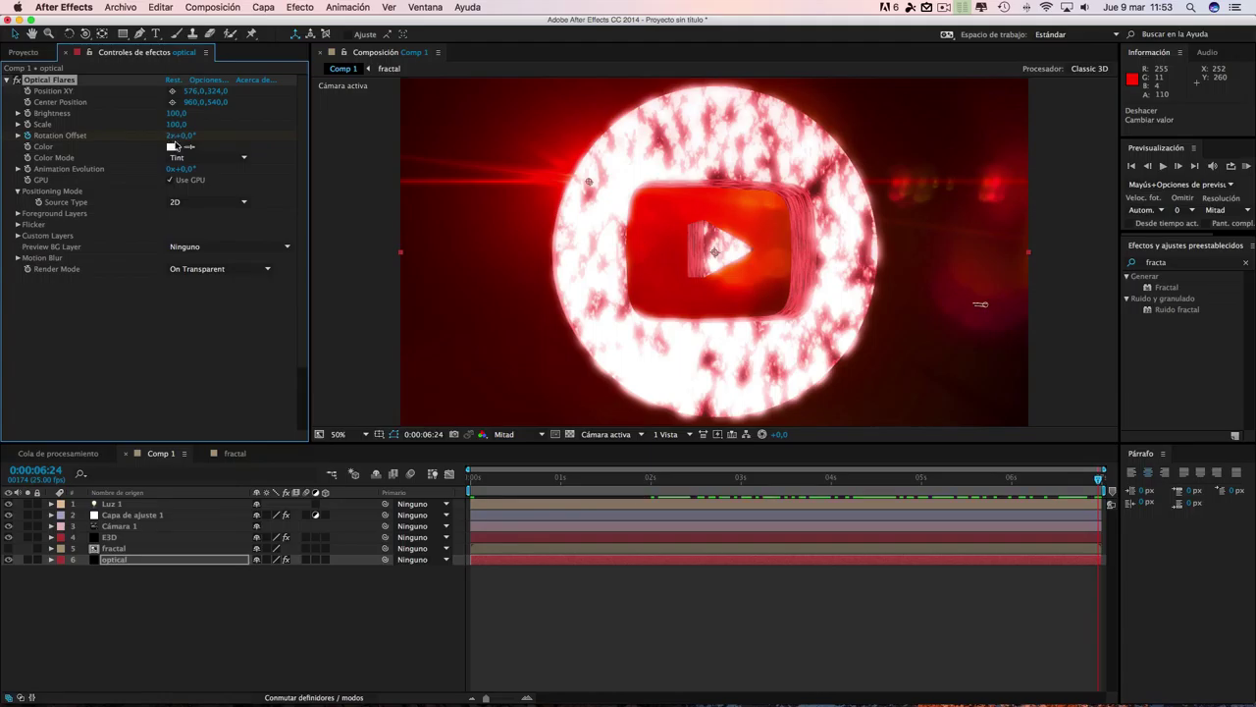
left_click_drag(1099, 479, 771, 482)
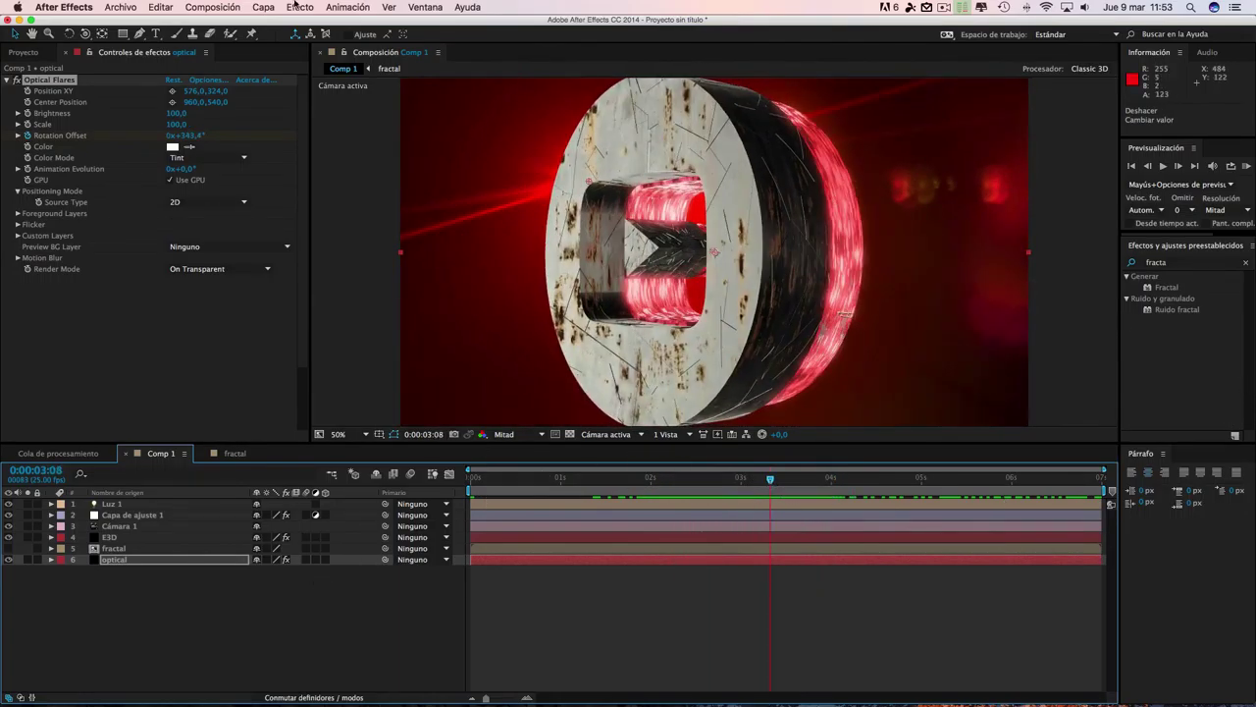
- Start a new black 1920×1080 solid and name it vineta
left_click(262, 7)
mouse_move(275, 23)
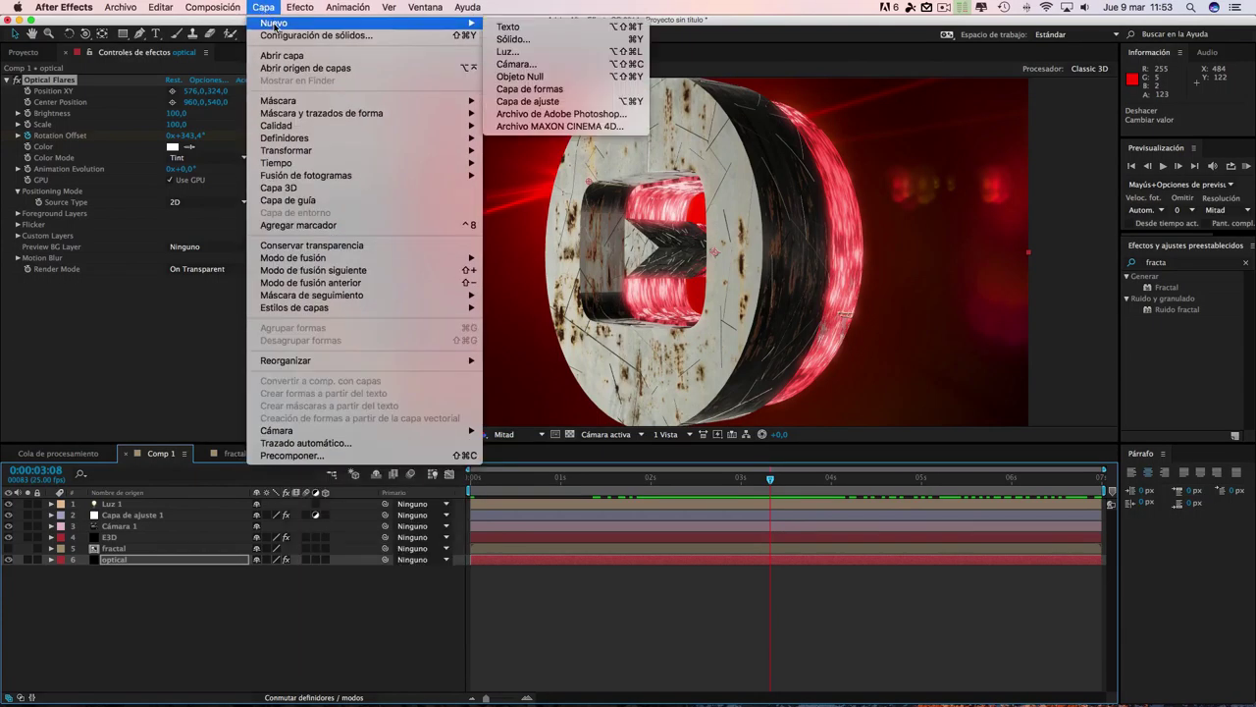
left_click(512, 39)
left_click(392, 200)
triple_click(392, 197)
type("vineta")
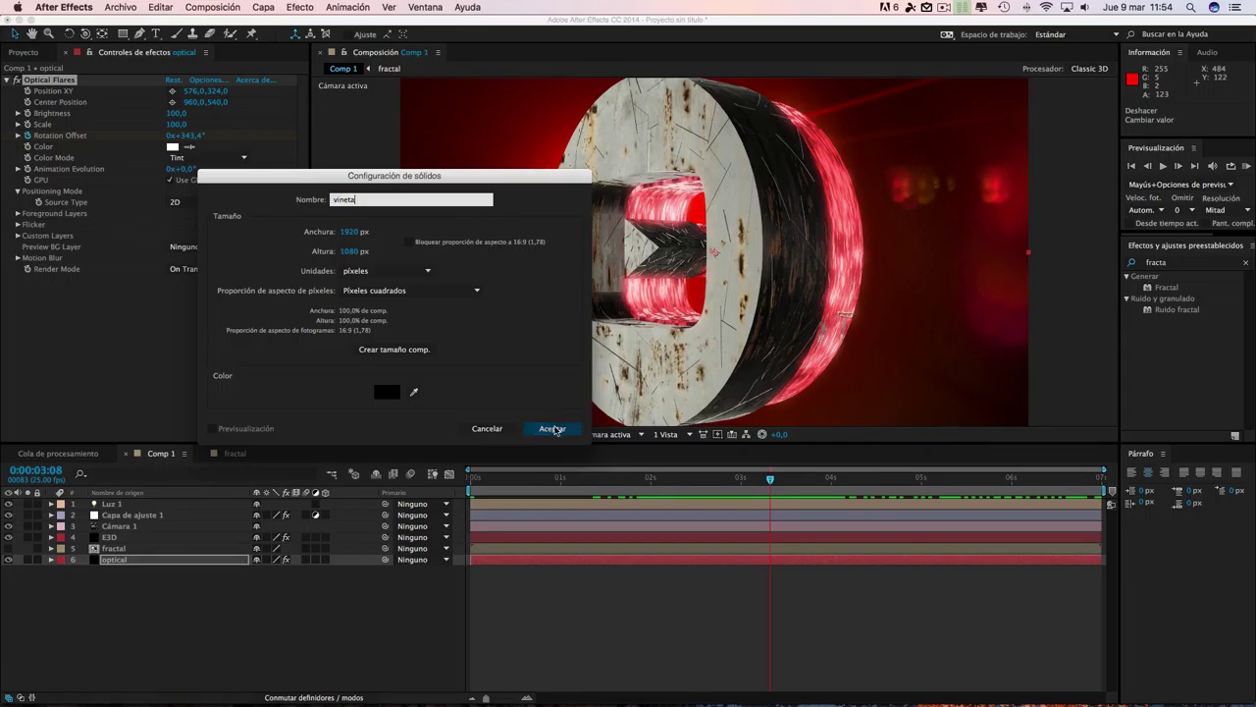
- Create the vineta solid at the top of the stack and draw a full-frame elliptical mask
left_click(553, 429)
left_click_drag(133, 563, 136, 504)
left_click_drag(123, 34, 165, 65)
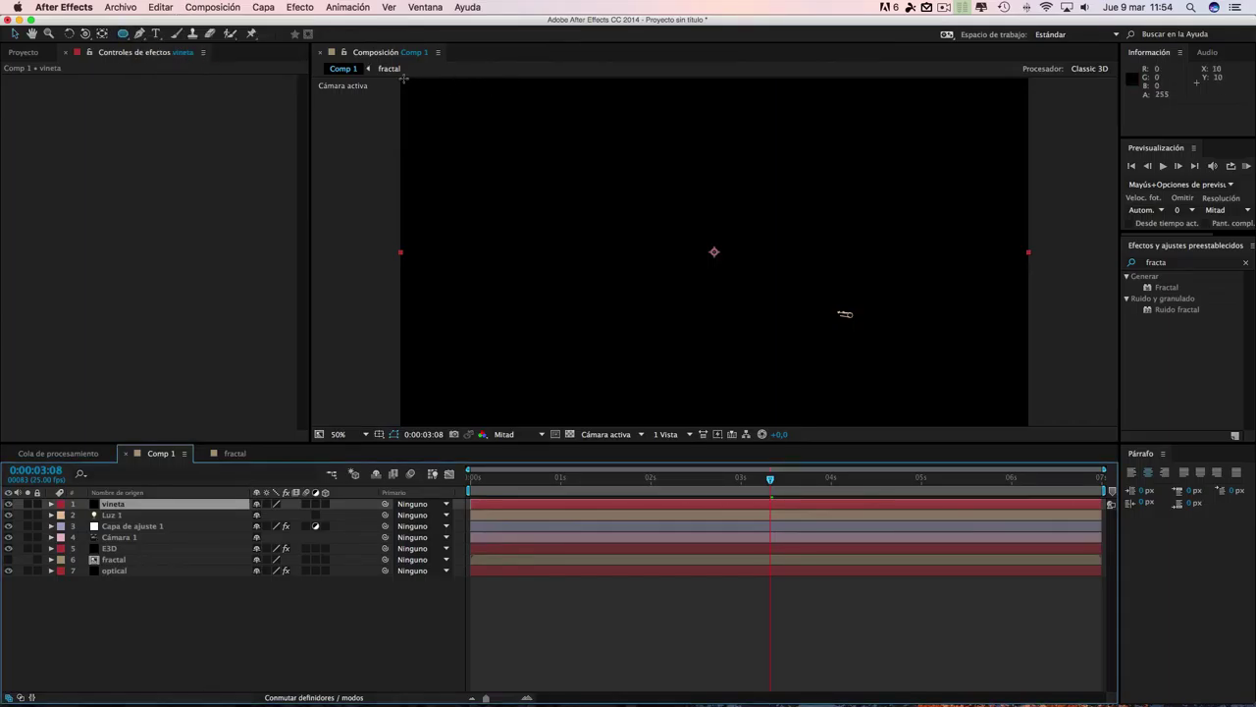
left_click_drag(408, 82, 1021, 425)
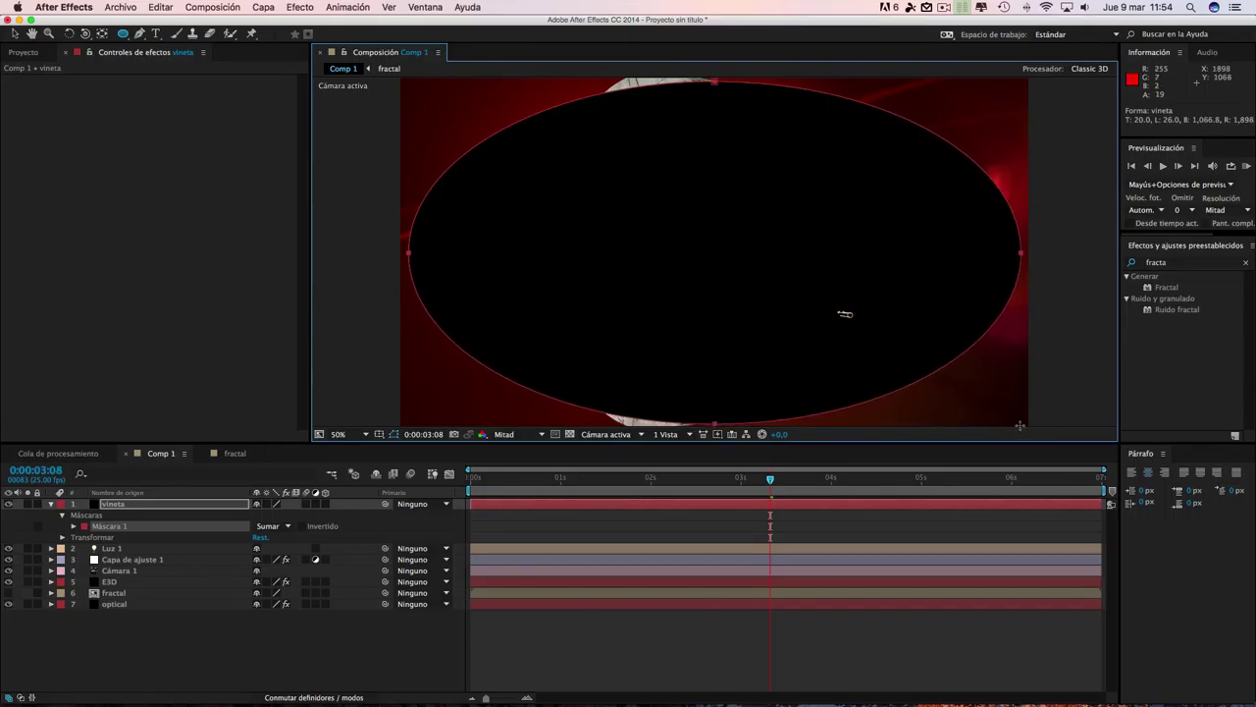
- Invert the mask and set feather 232 px, expansion 192 px and opacity 90%
left_click(303, 527)
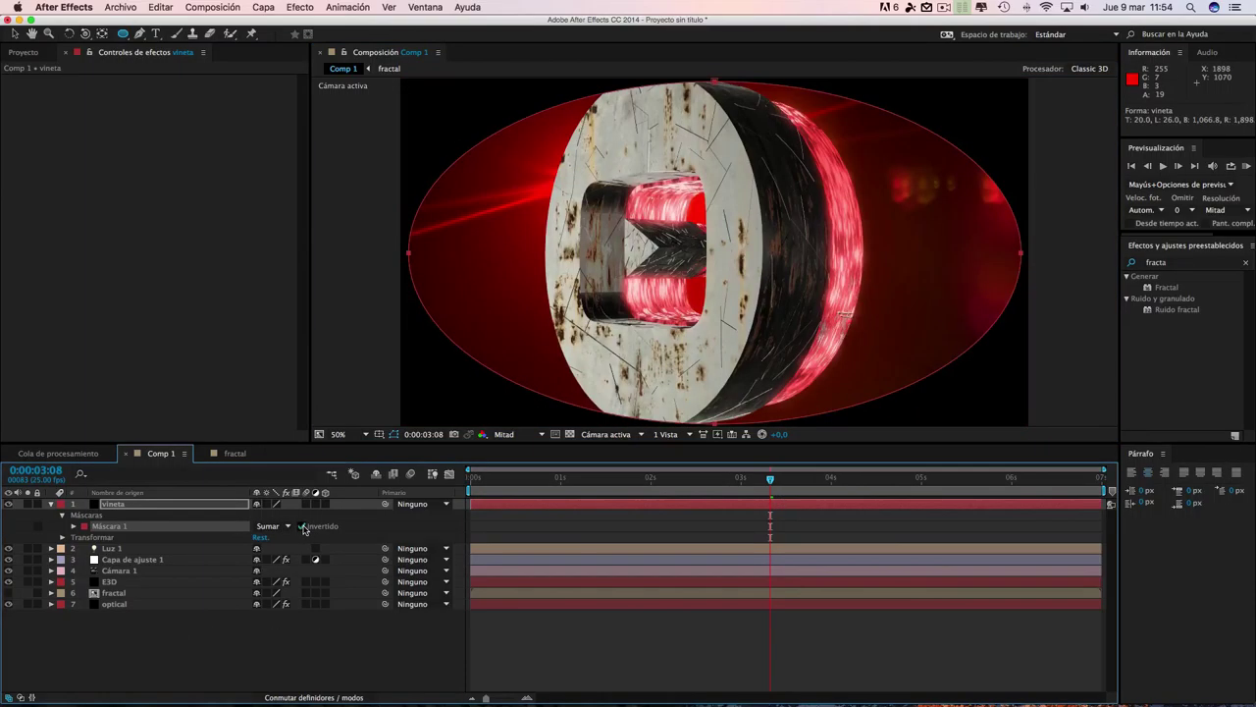
left_click(74, 527)
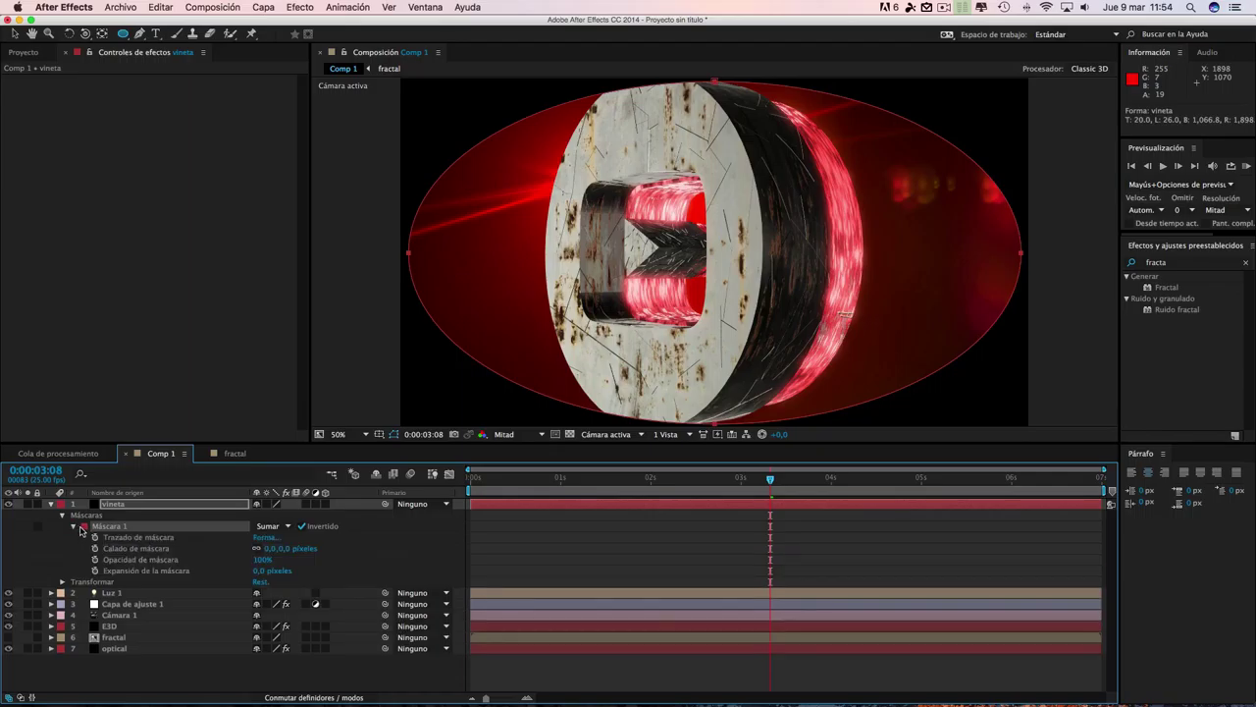
left_click_drag(268, 554, 351, 548)
left_click_drag(263, 572, 354, 565)
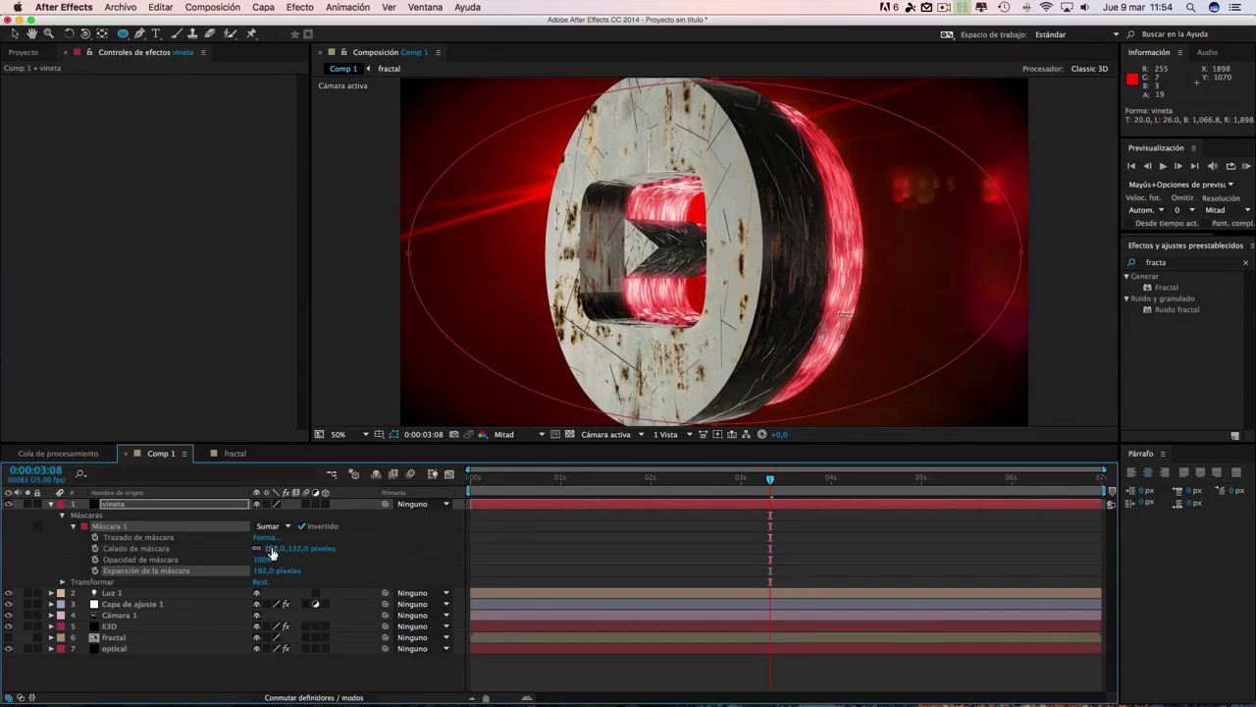
left_click_drag(272, 554, 292, 553)
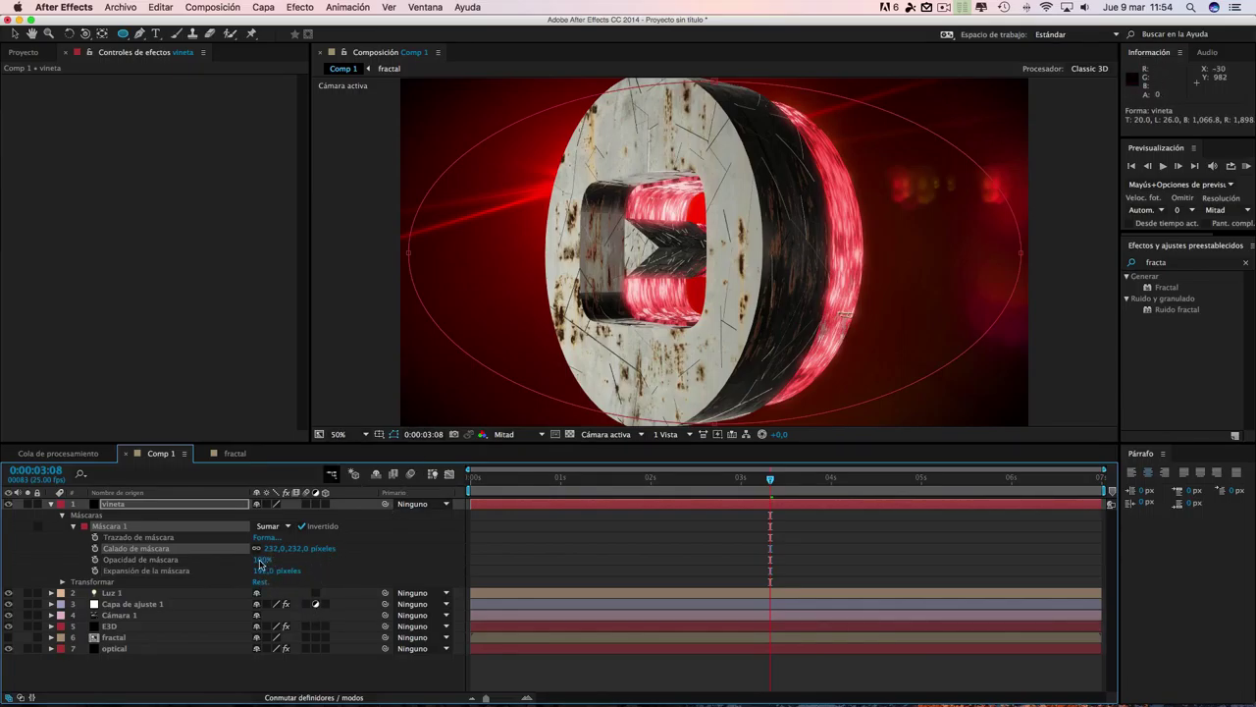
left_click_drag(262, 561, 254, 560)
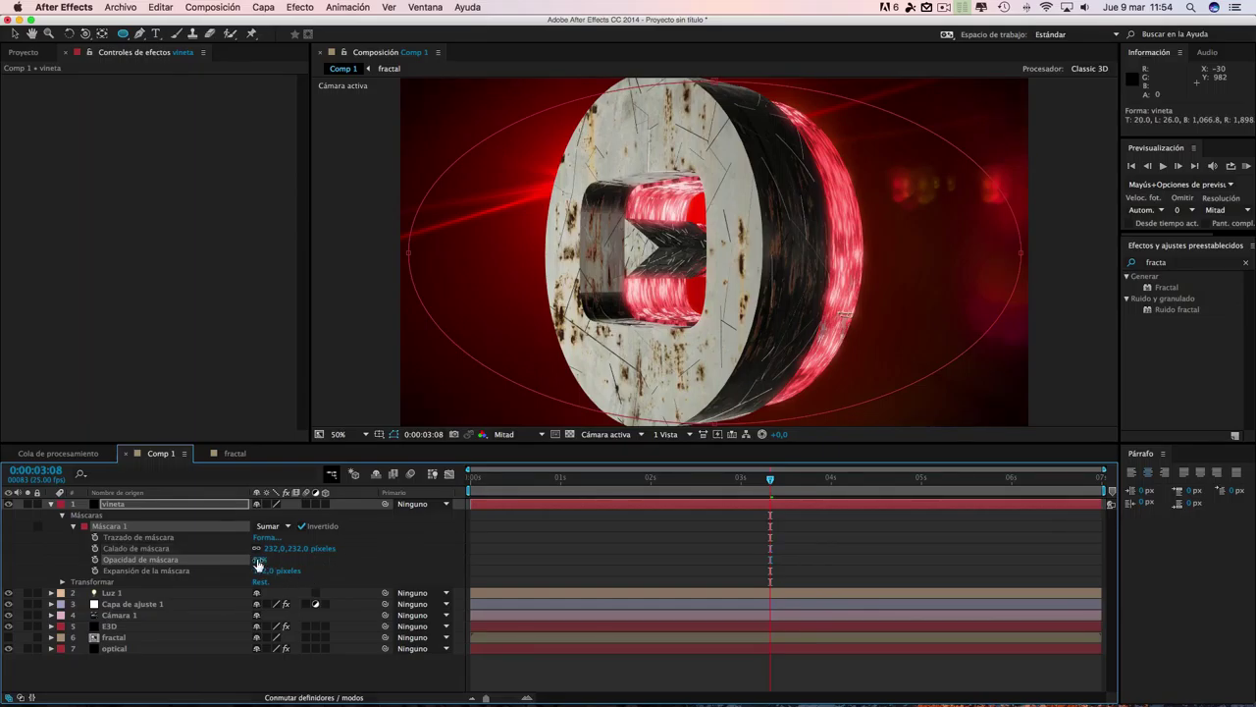
left_click_drag(265, 560, 271, 560)
- Fit the composition to the viewer and select the Curves adjustment layer
key("comma")
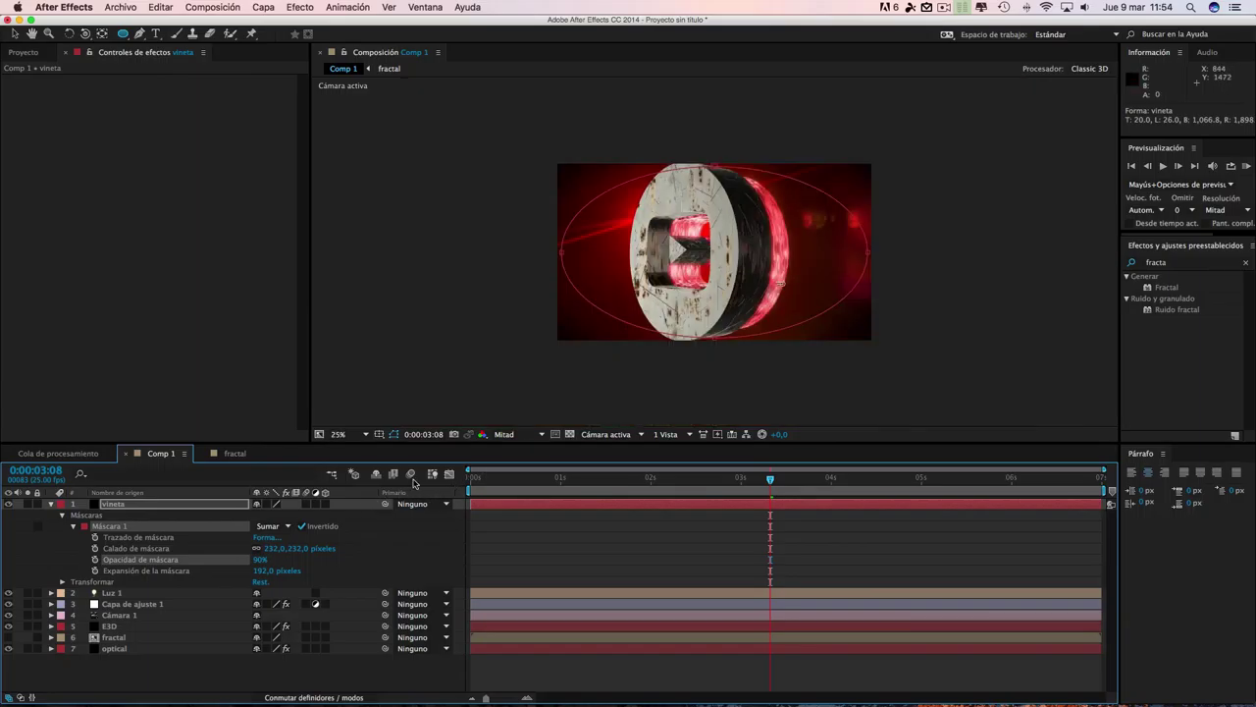
left_click(368, 434)
left_click(351, 443)
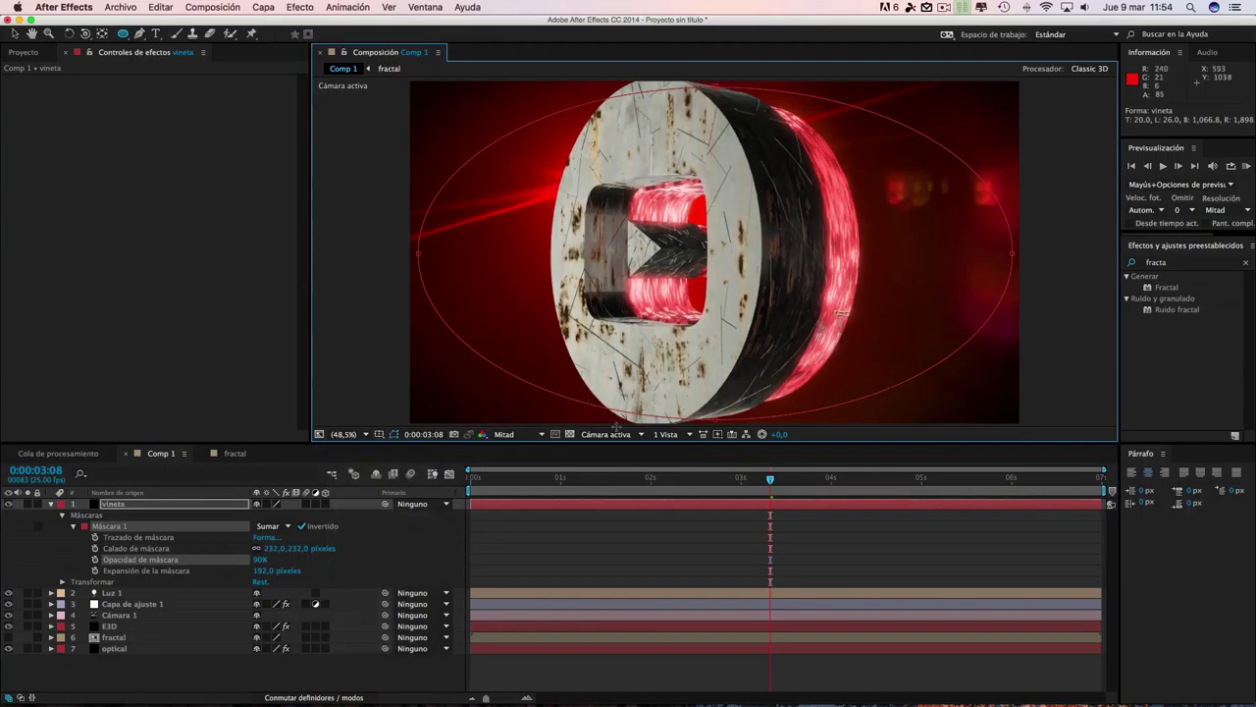
left_click(110, 606)
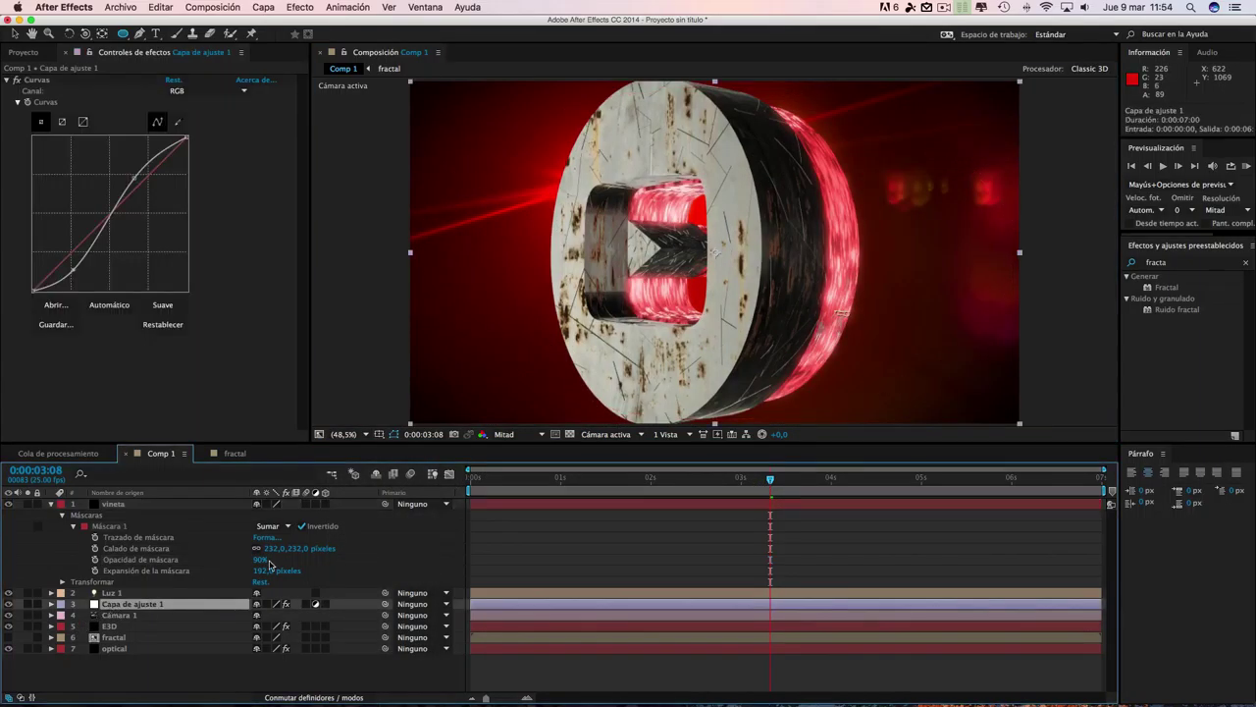
- Scrub and play back the vignetted animation, then return the playhead to 0:00:02:00
left_click_drag(759, 481, 914, 474)
key("space")
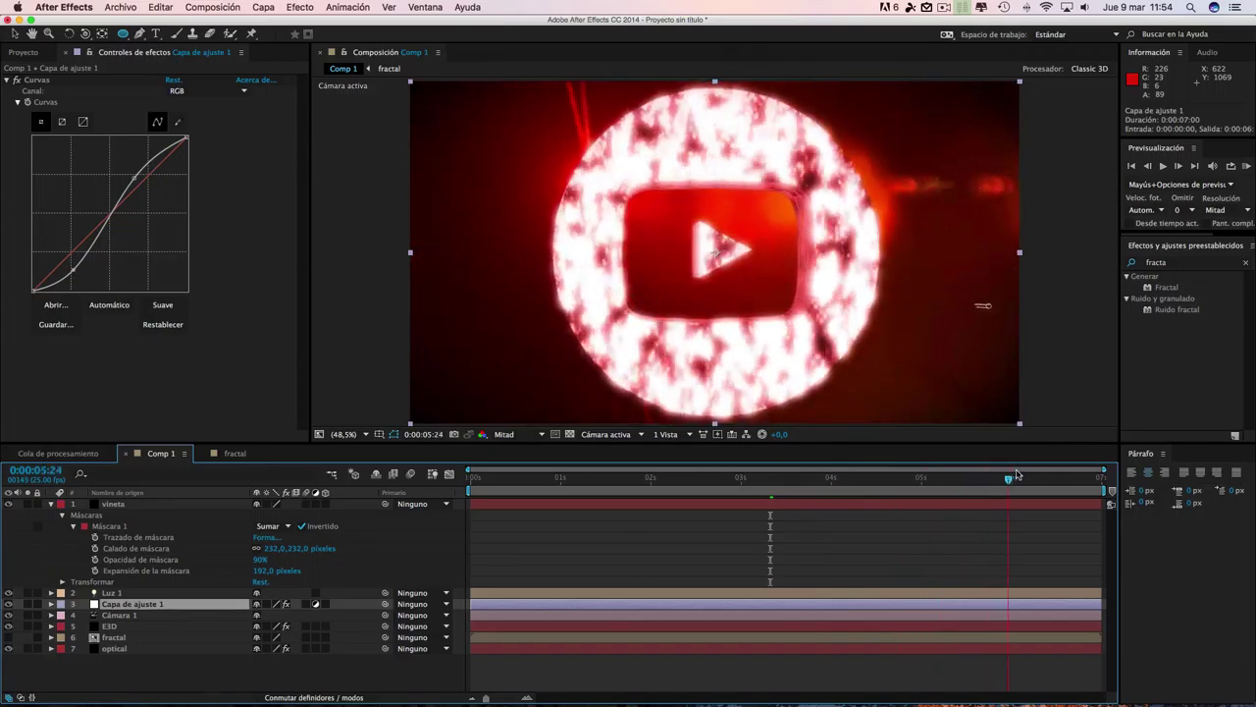
key("space")
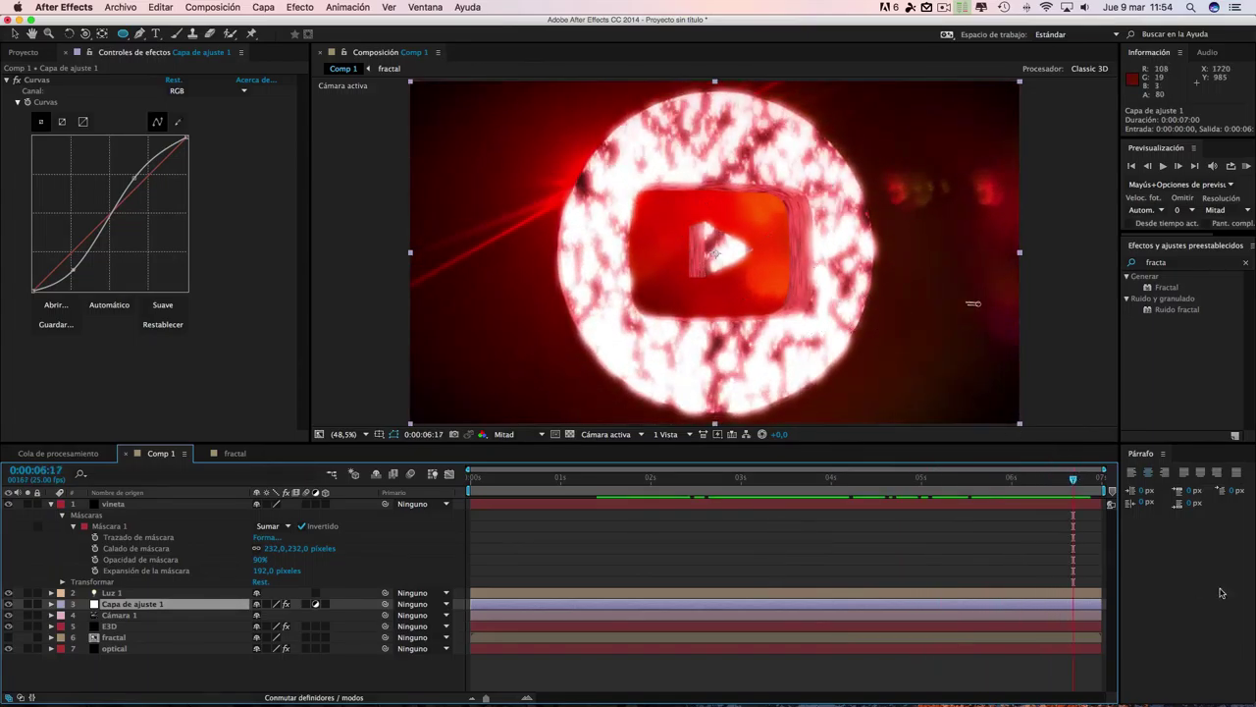
left_click_drag(1073, 481, 697, 479)
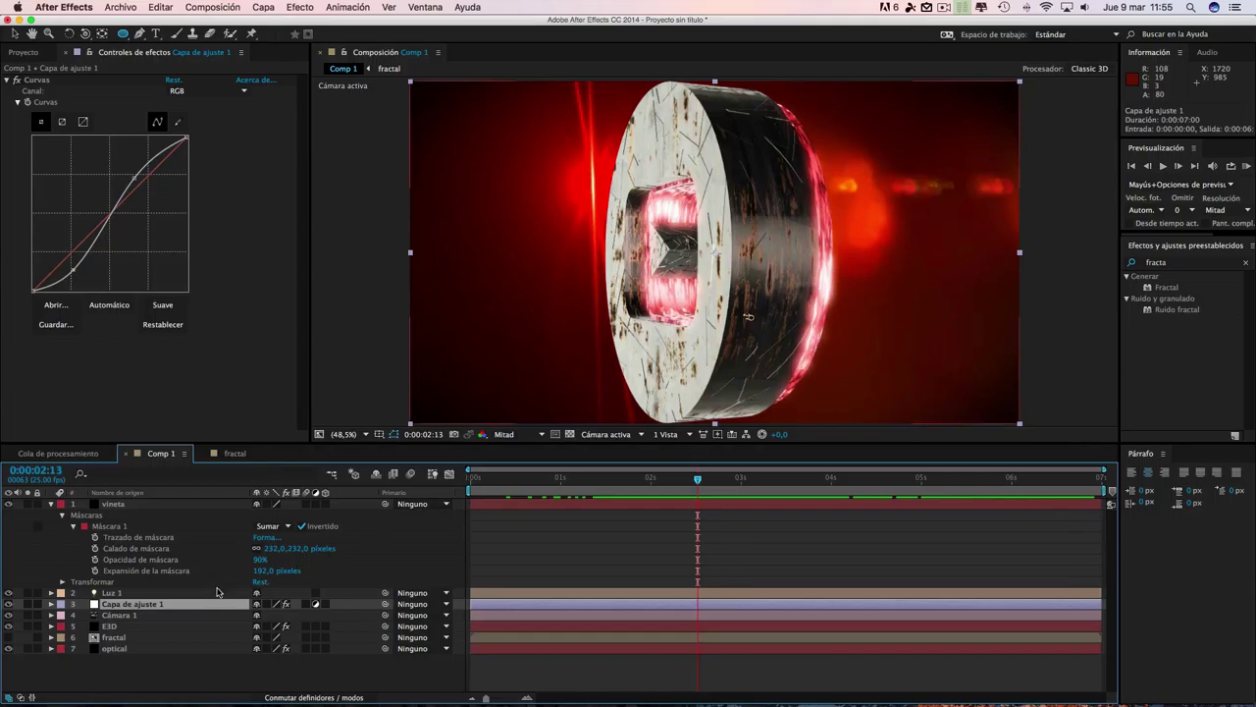
- Change the Optical Flares colour to blue 0A9AF3, then bring up the E3D layer's Element settings
left_click(125, 650)
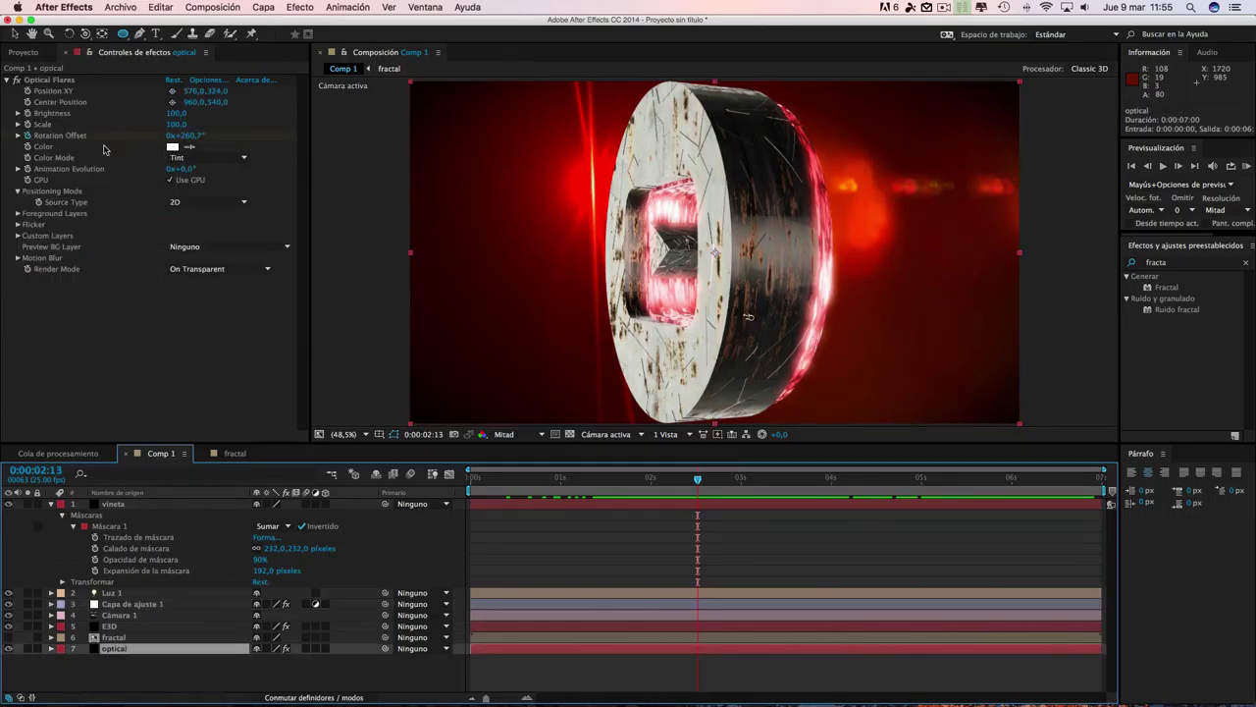
left_click(173, 147)
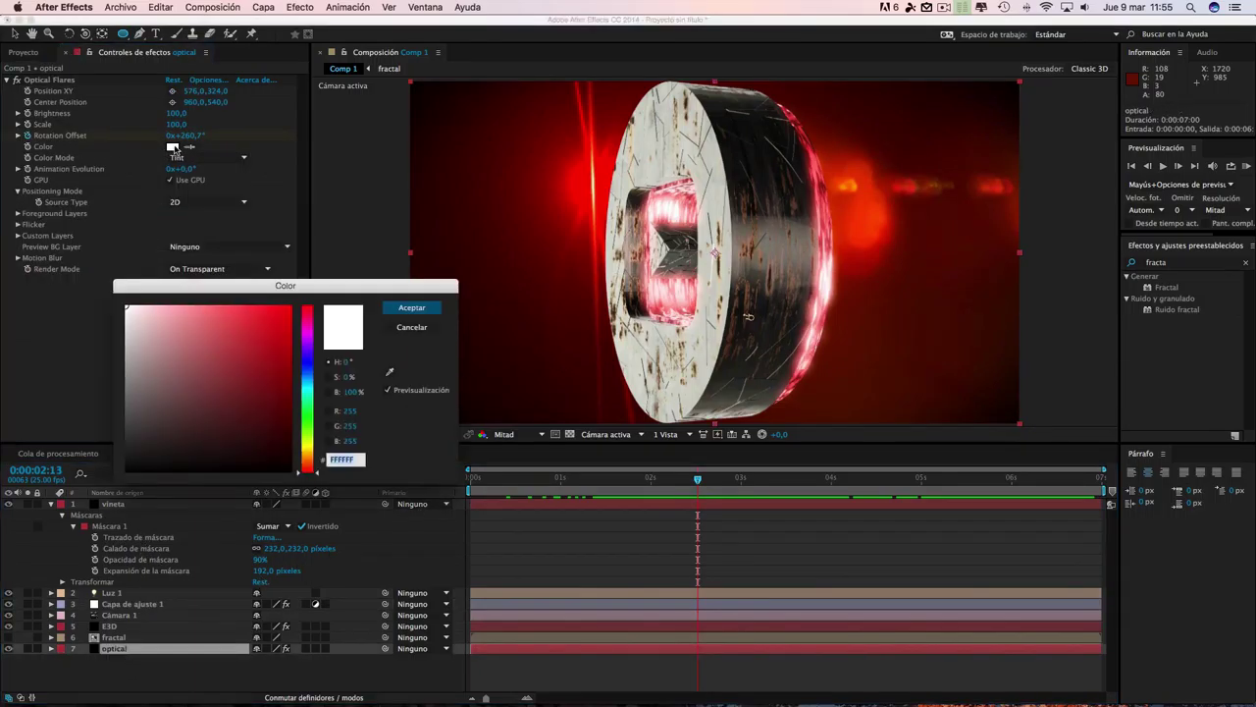
left_click(306, 380)
left_click(285, 313)
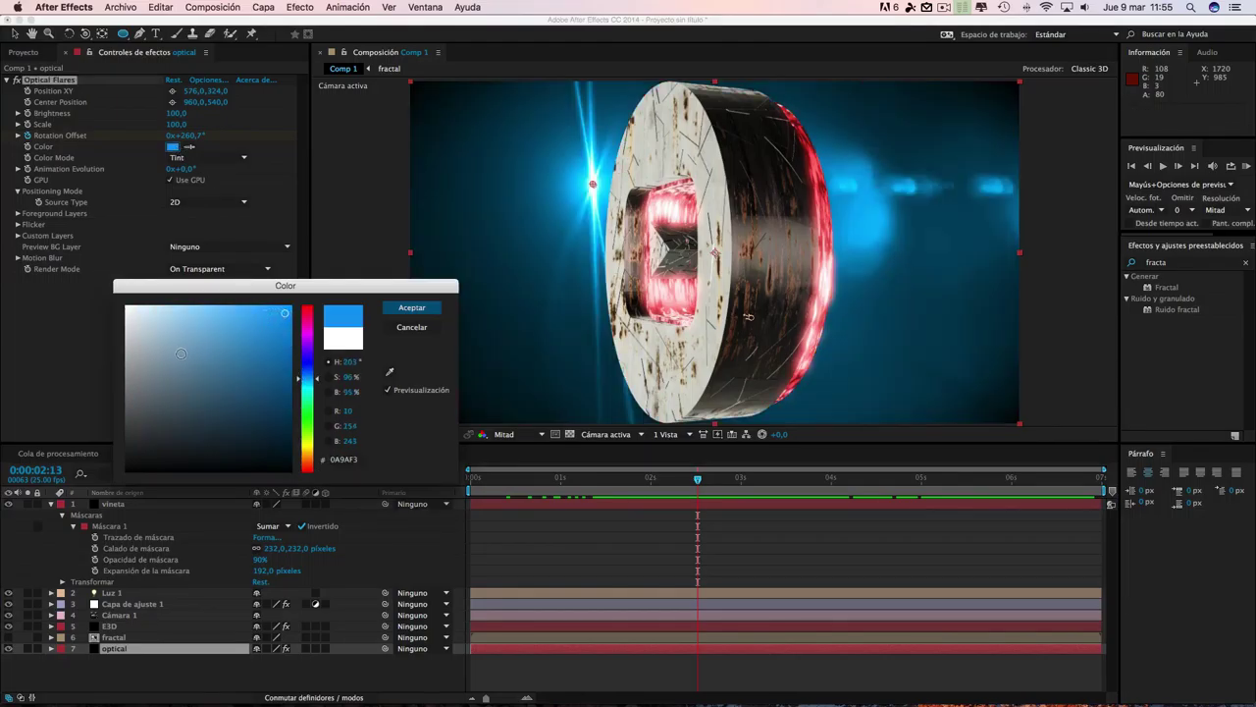
left_click(412, 308)
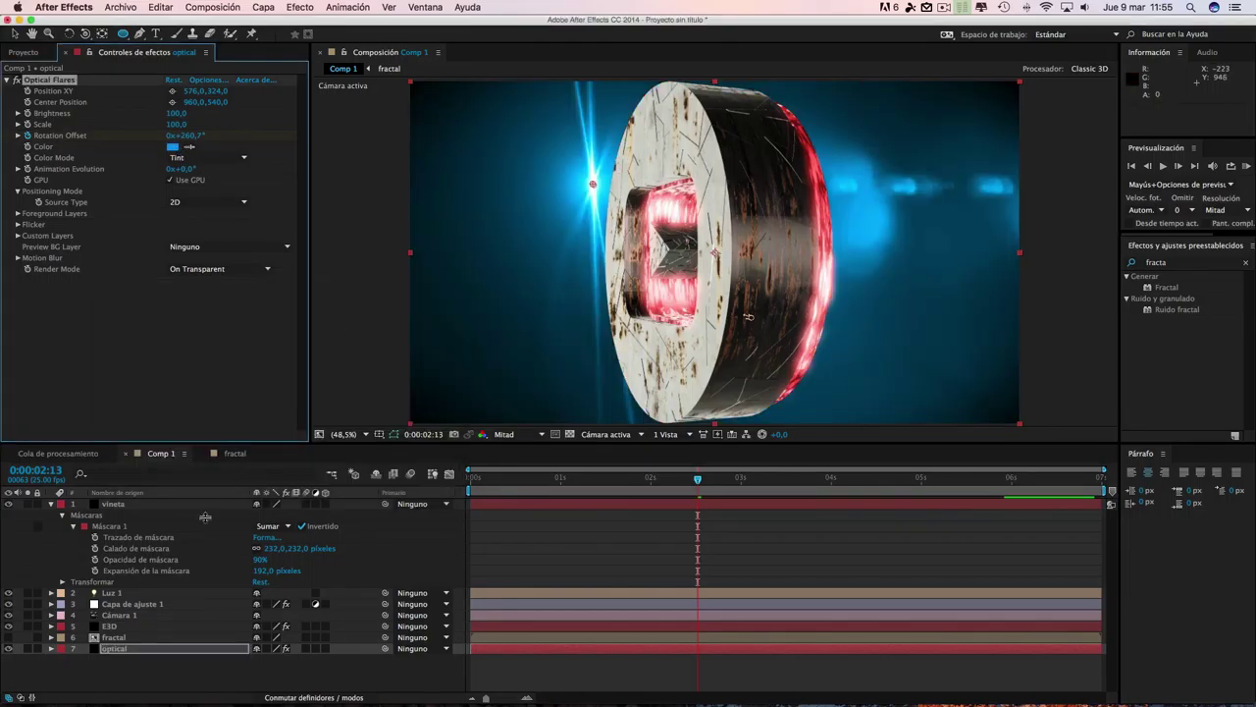
left_click(125, 626)
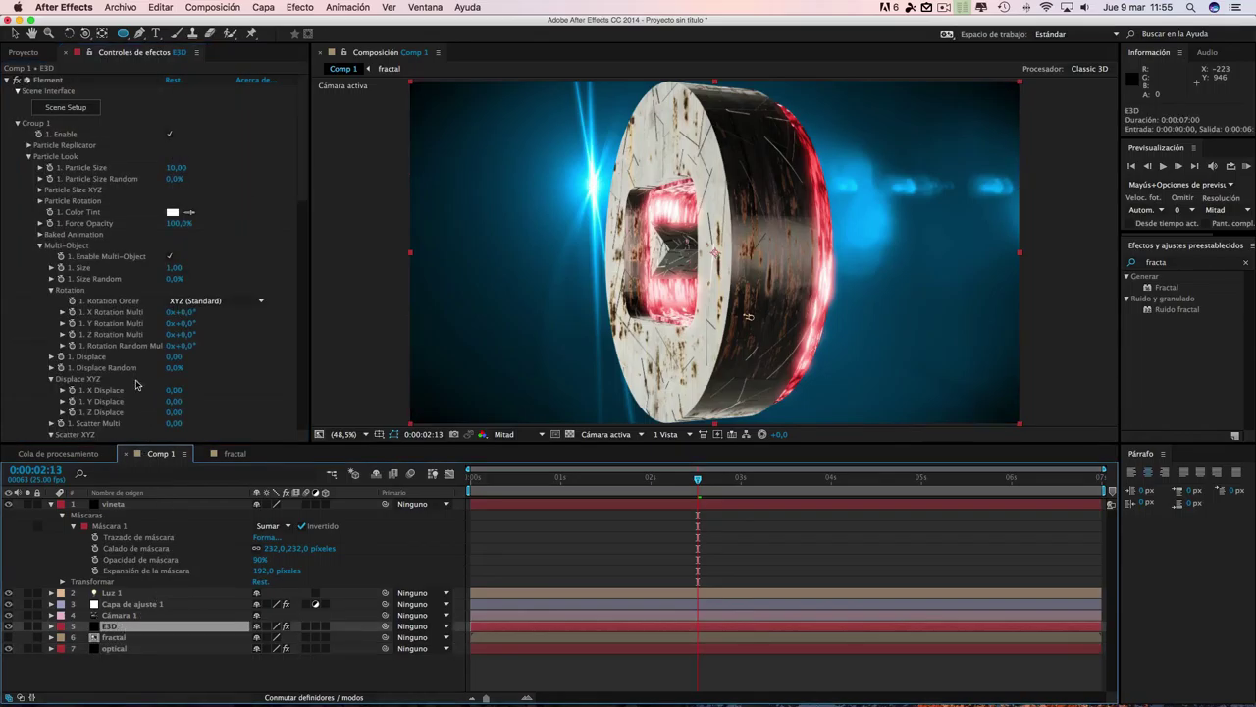
left_click(73, 109)
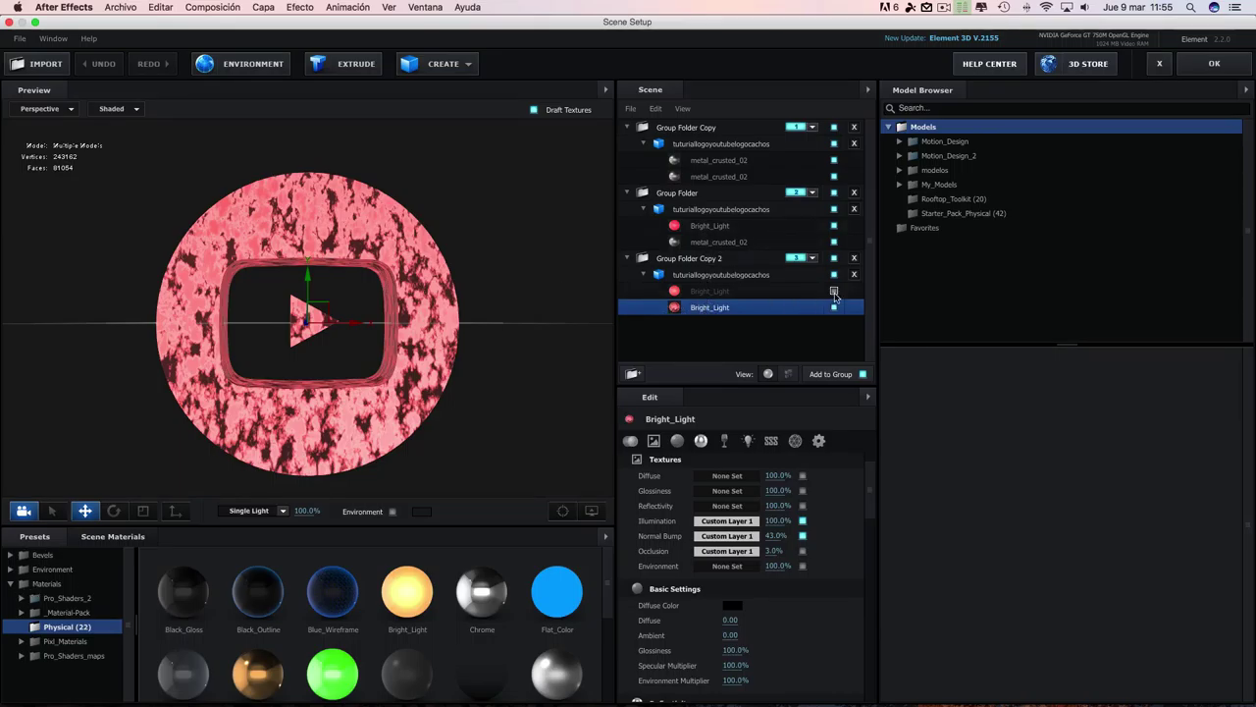
- Change Group Folder's Bright_Light illumination colour from red to cyan
left_click(716, 226)
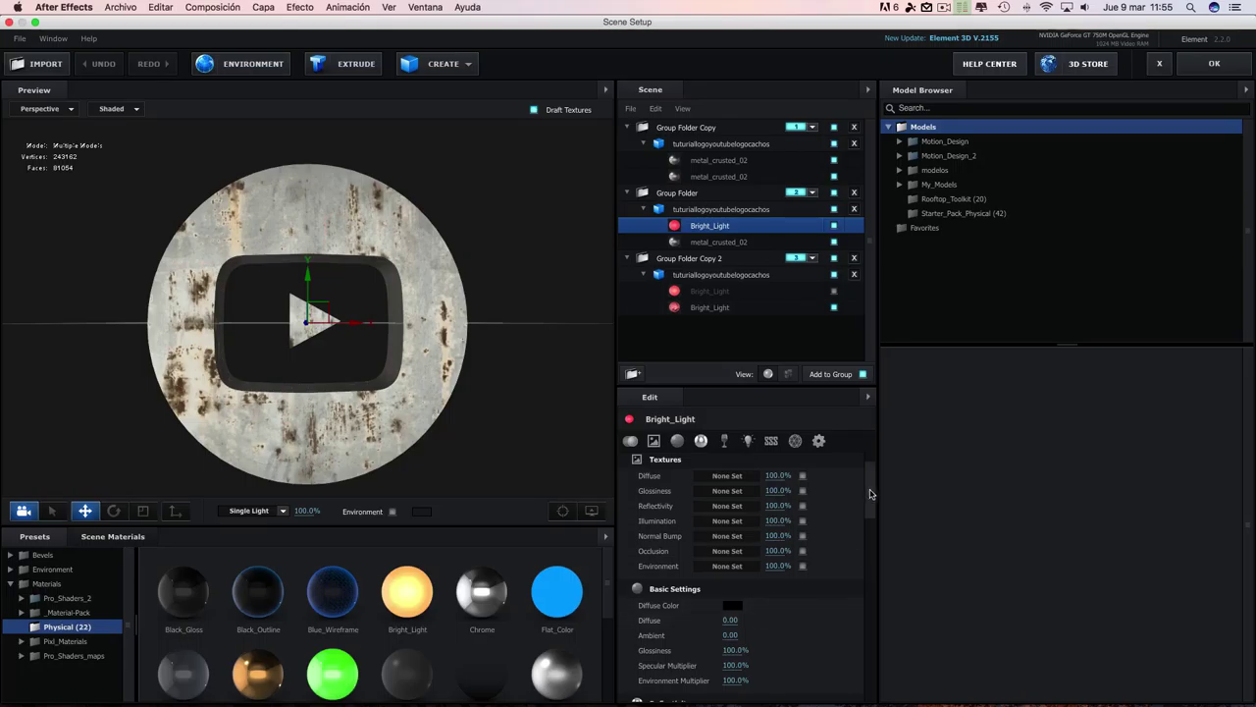
scroll(870, 494, "down", 5)
left_click(732, 516)
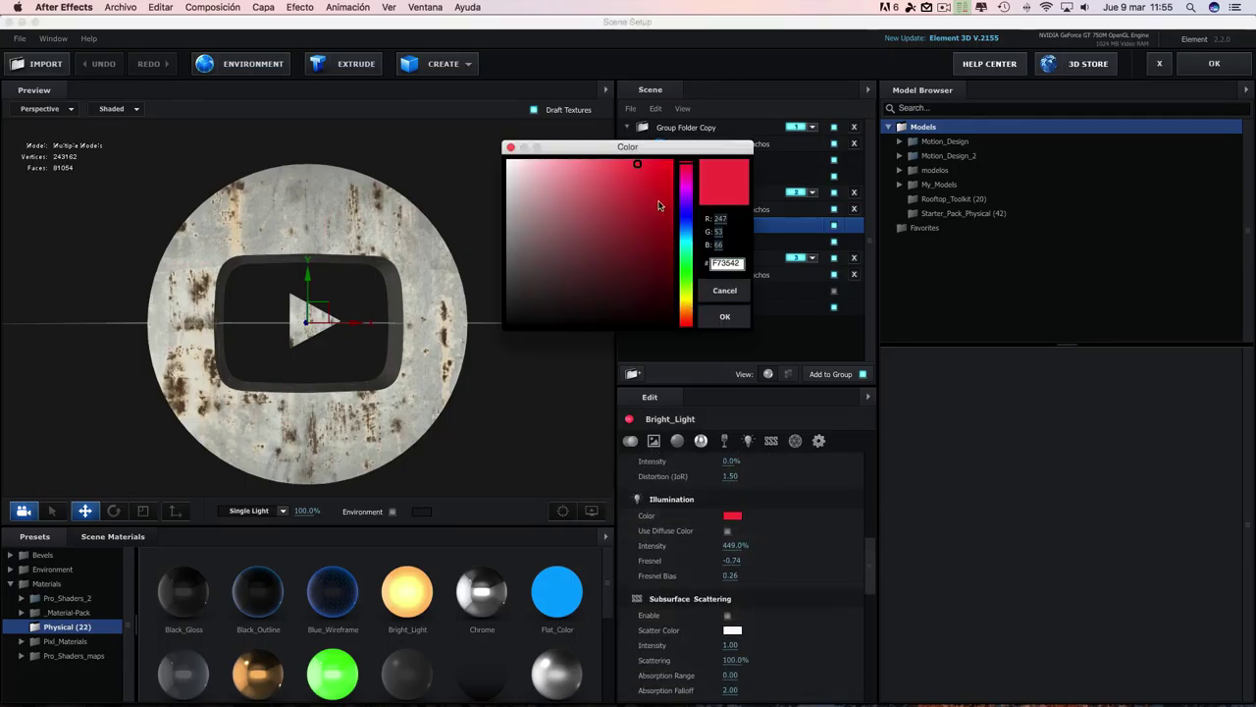
left_click(686, 233)
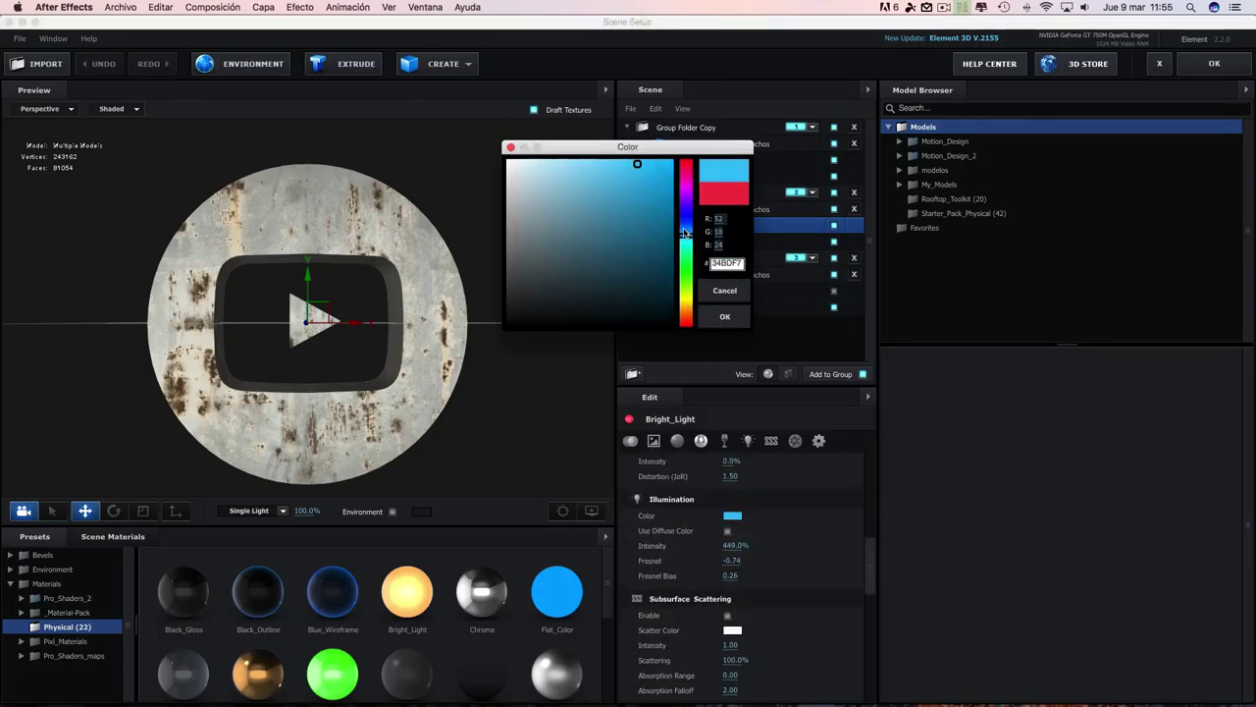
left_click(665, 167)
left_click(725, 316)
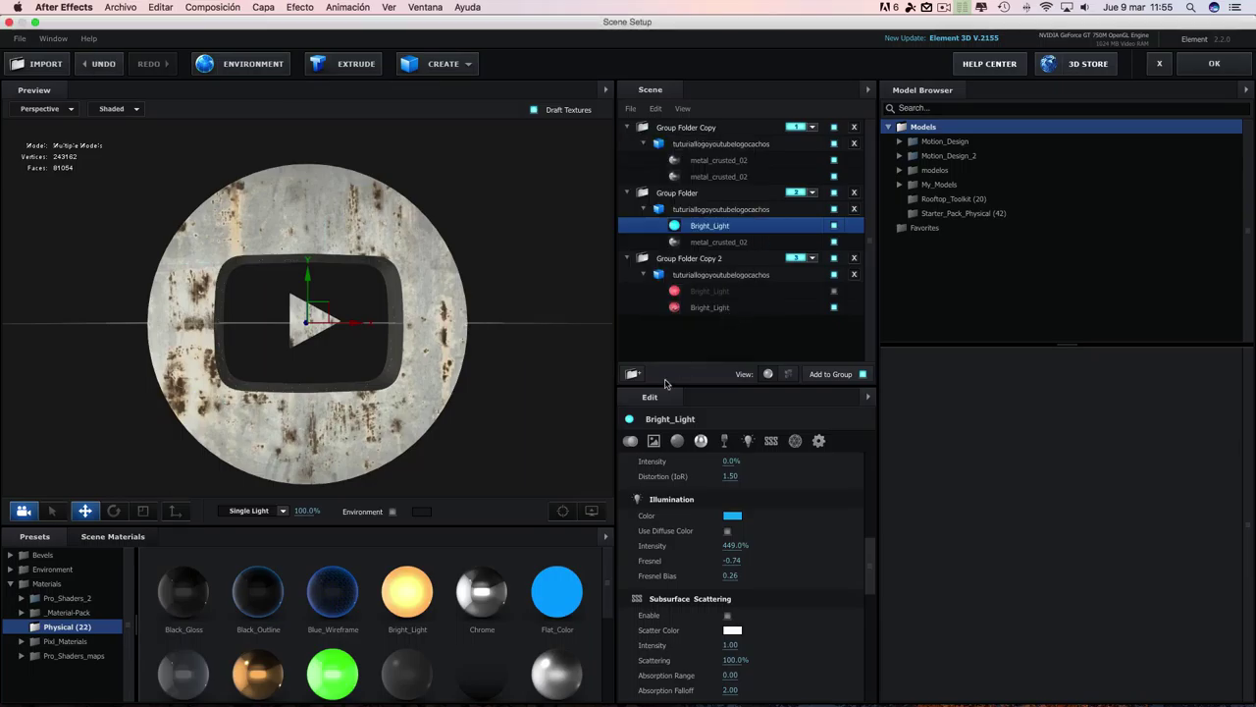
- Set Group Folder Copy 2's Bright_Light illumination to saturated cyan and close Scene Setup
left_click(709, 308)
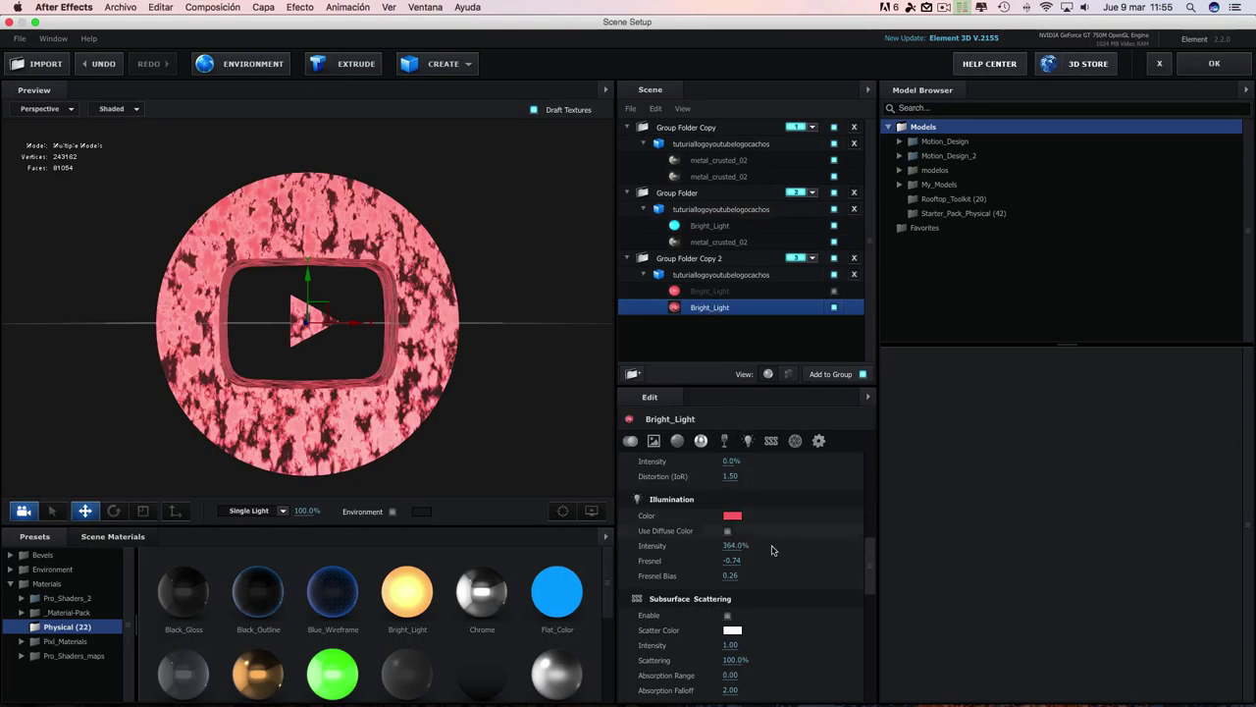
left_click(732, 515)
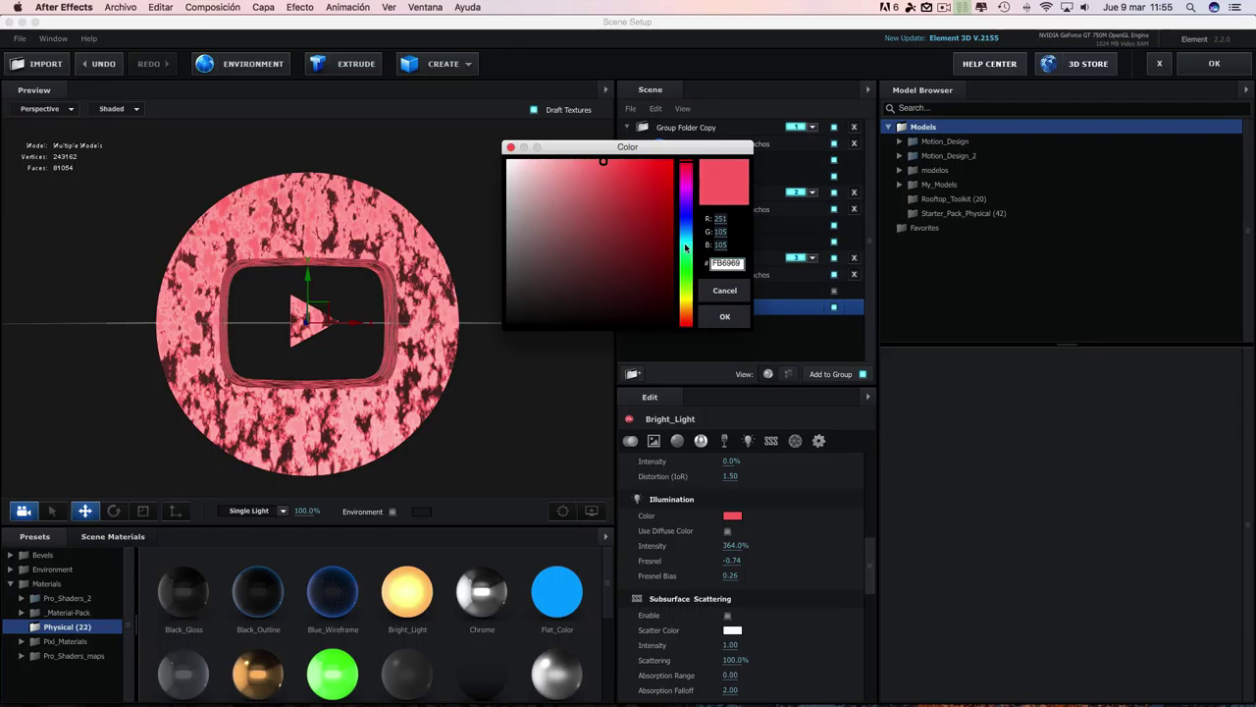
left_click(686, 243)
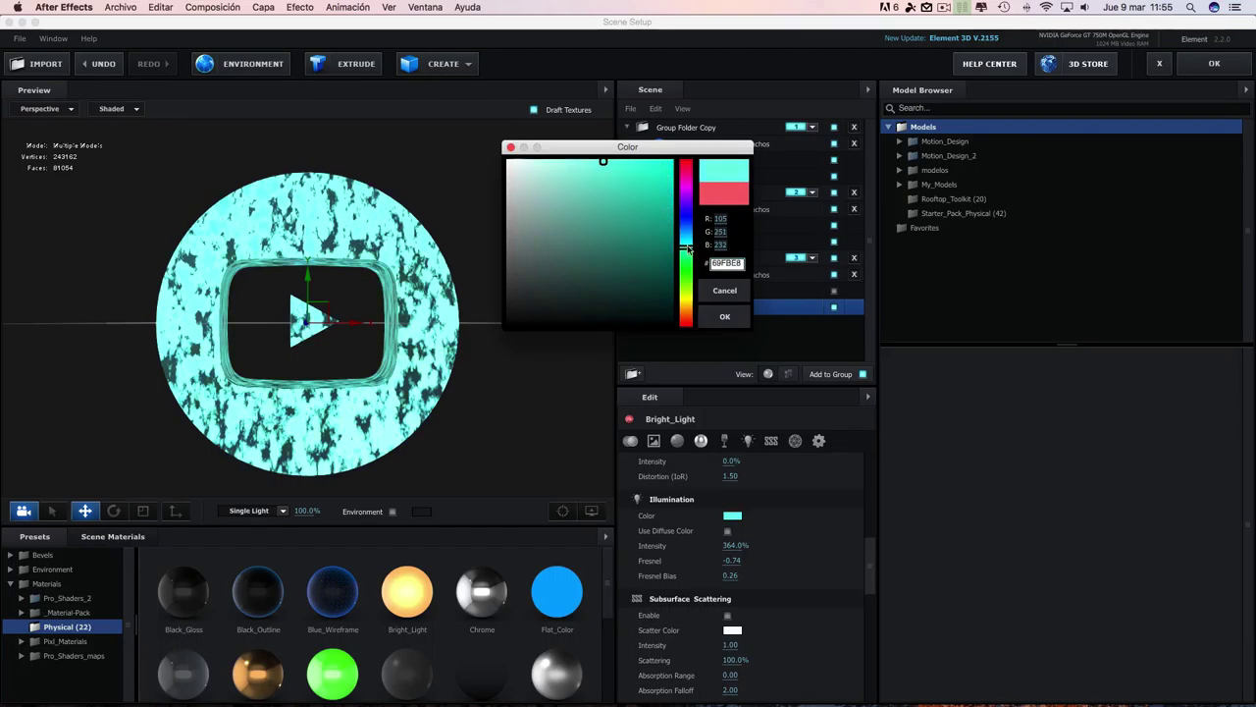
left_click(686, 237)
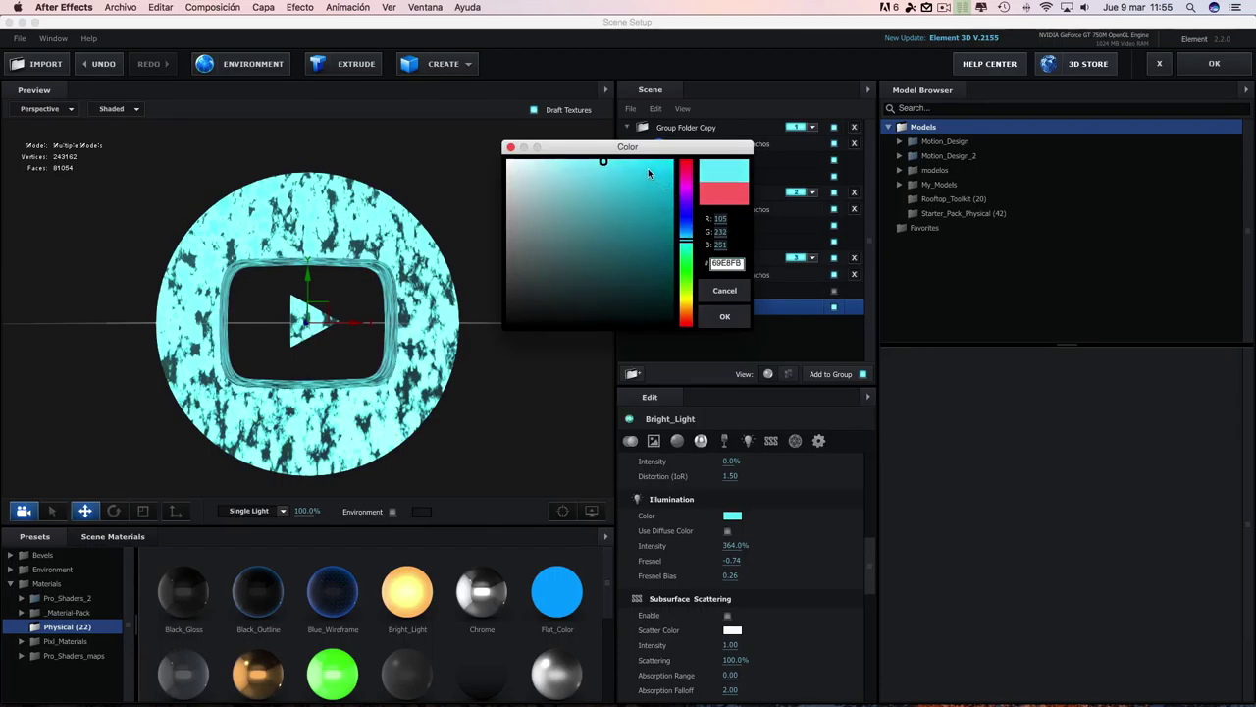
left_click(626, 160)
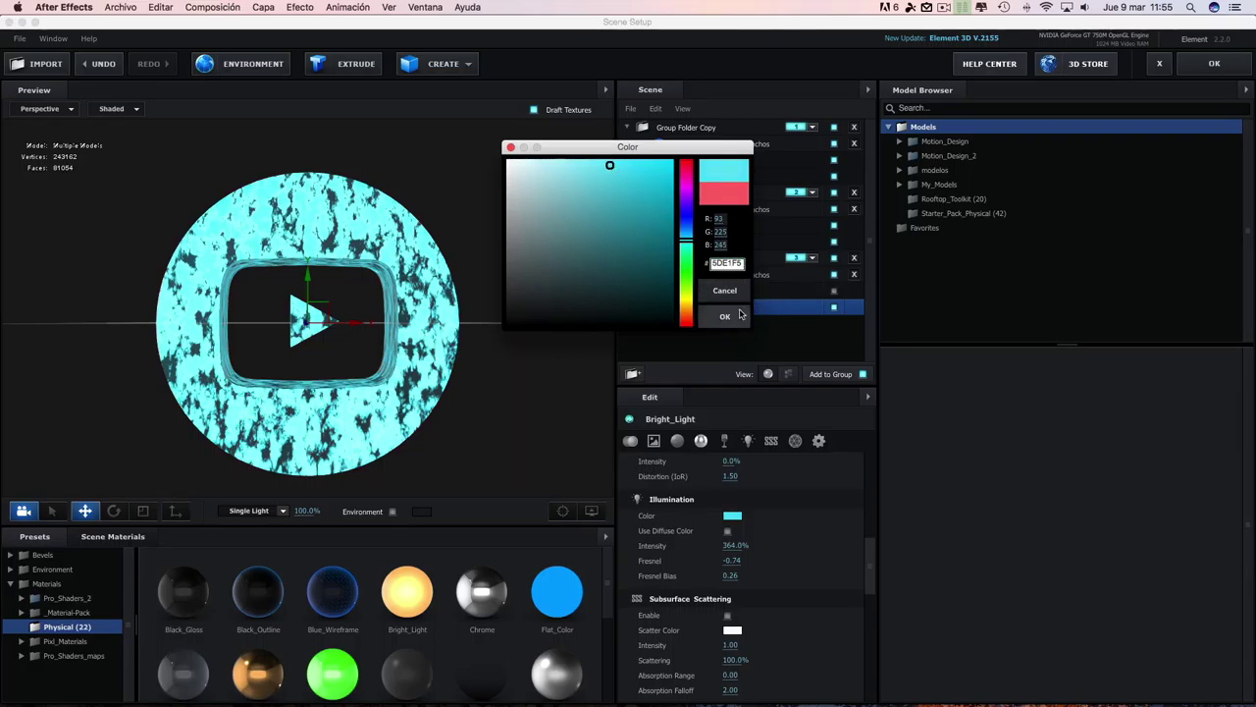
left_click(724, 316)
left_click(1215, 64)
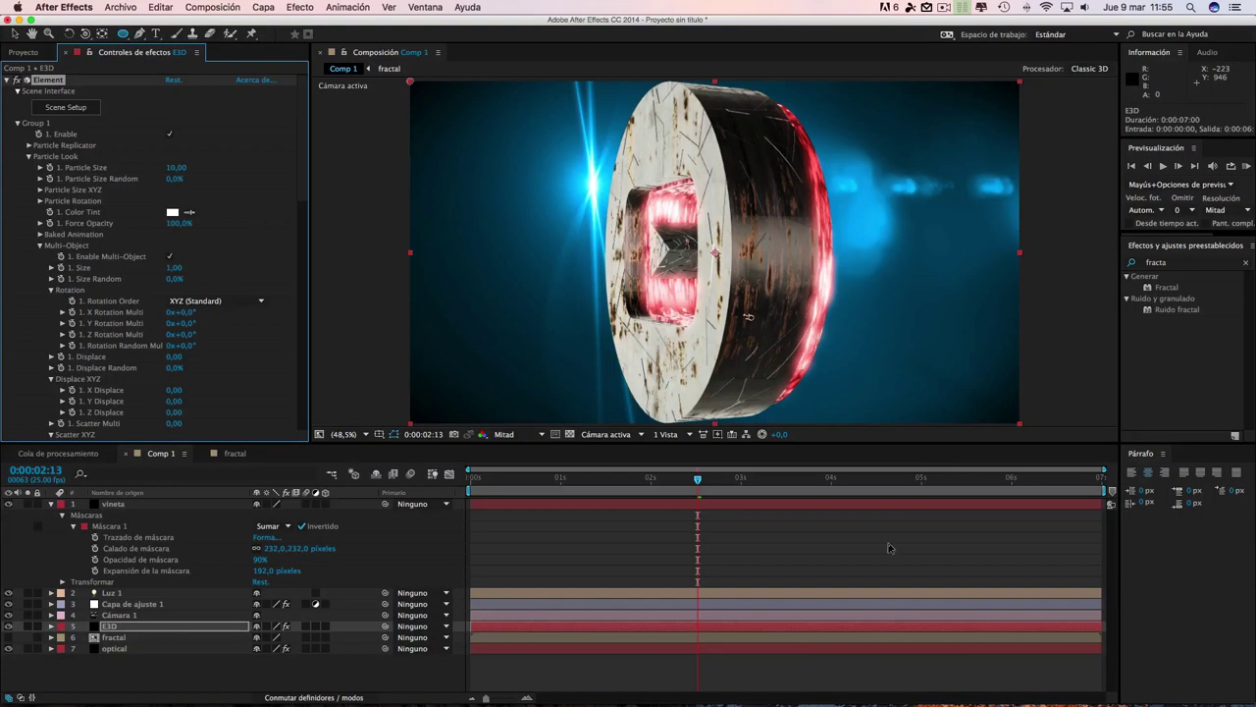
- Scrub to check the cyan-glowing disc render, collapse Scene Interface, and reveal Cámara 1's keyframes
left_click_drag(673, 480, 1017, 484)
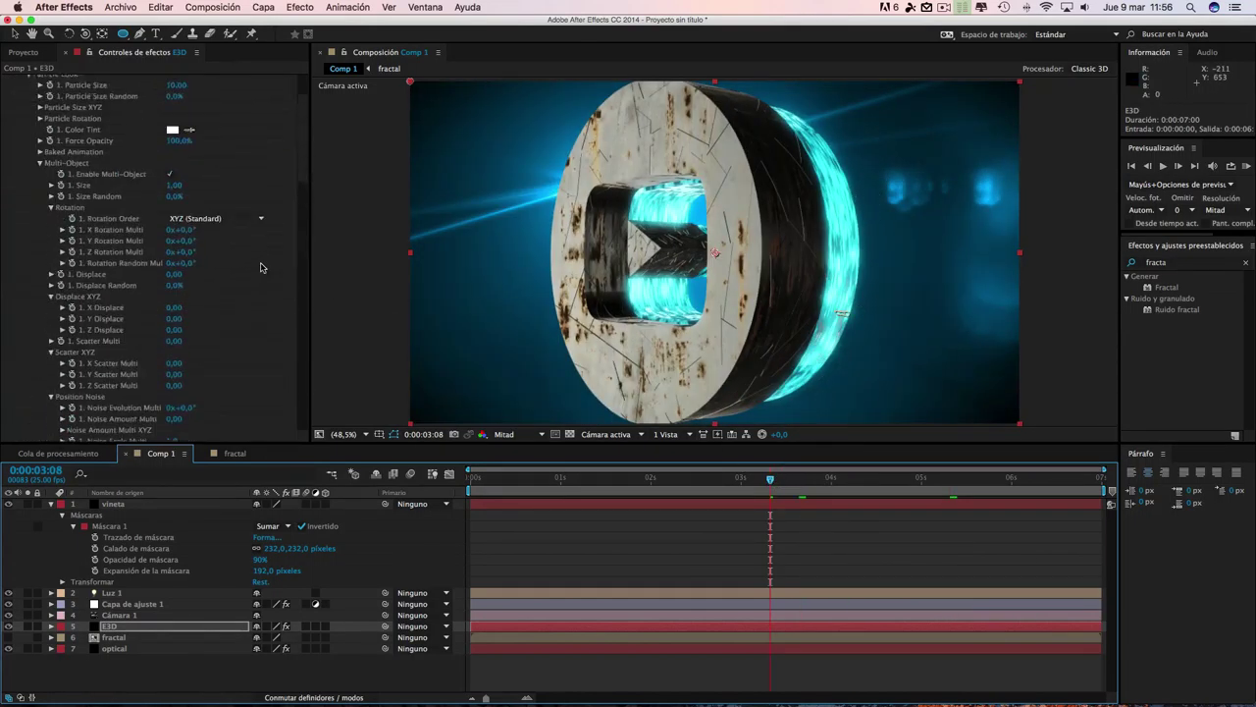
scroll(152, 234, "up", 10)
left_click(17, 92)
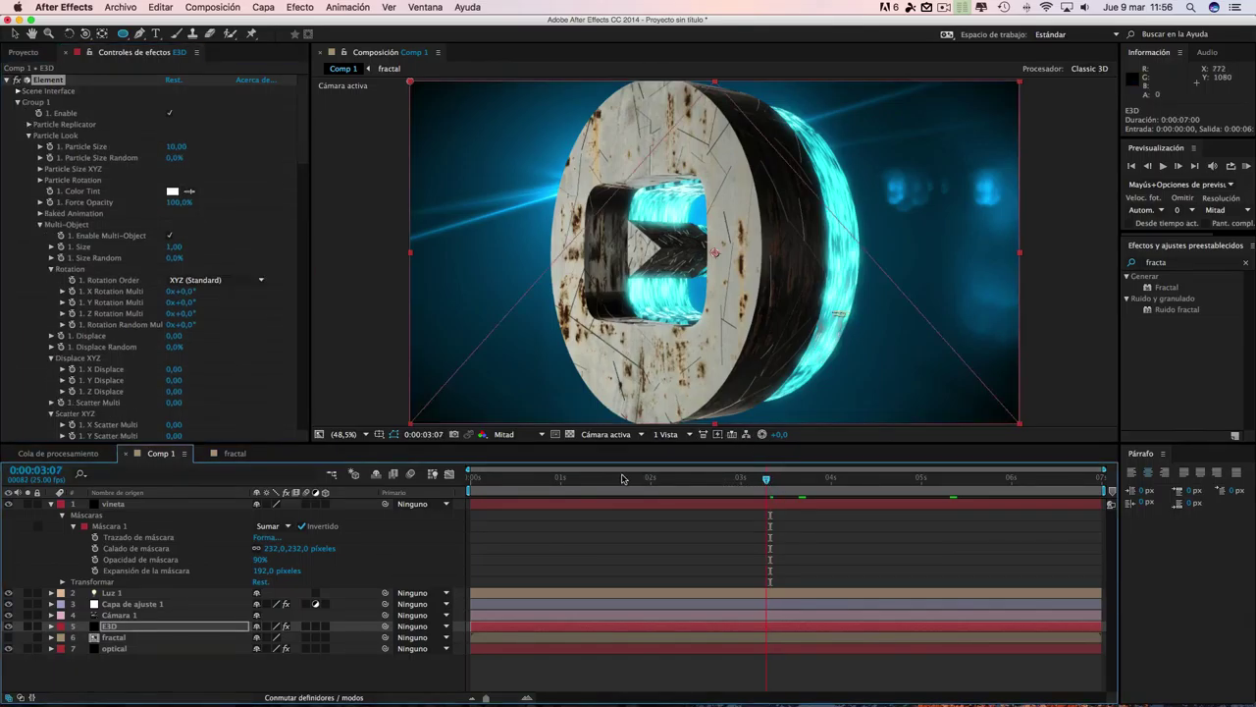
left_click(477, 478)
left_click_drag(477, 478, 651, 480)
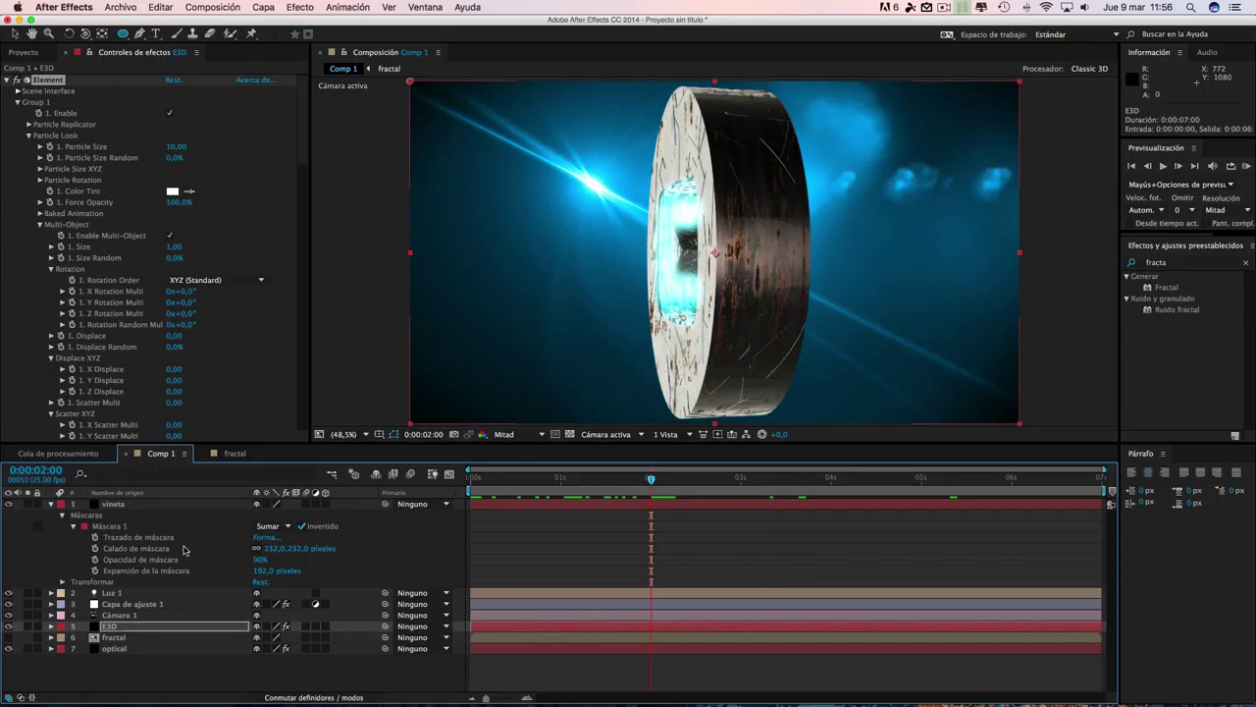
left_click(122, 616)
key("u")
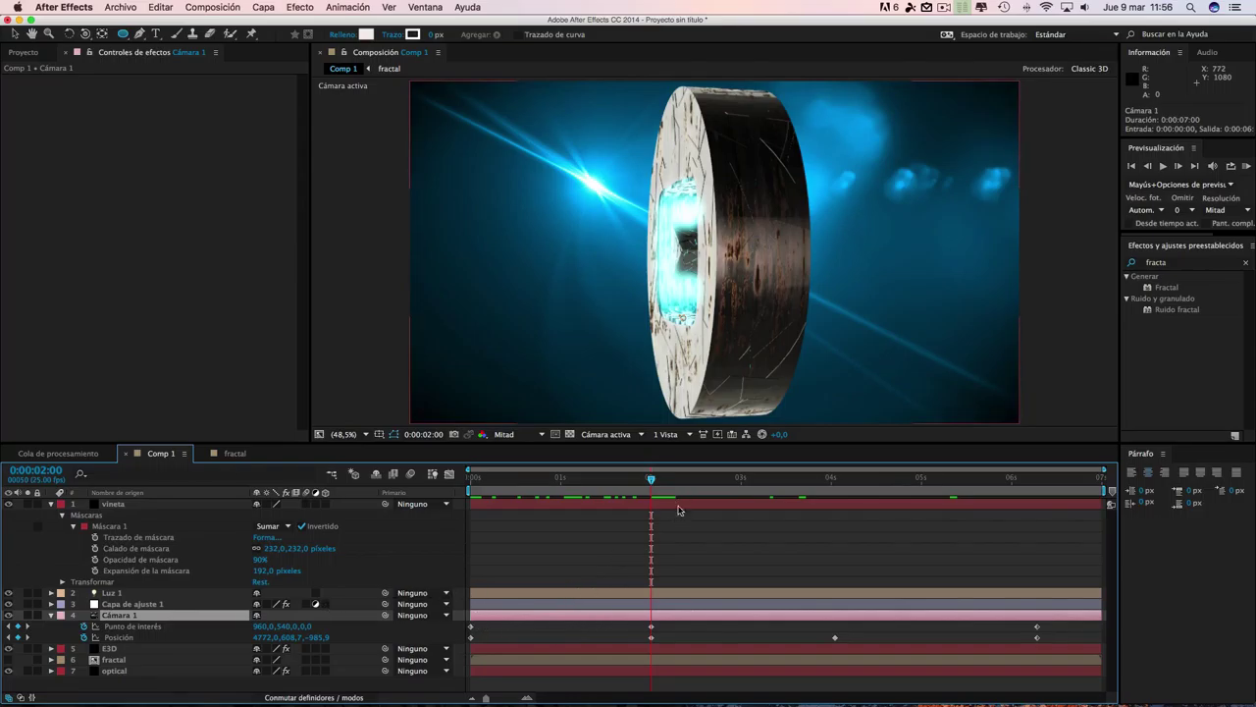
- Orbit Cámara 1's first position keyframe to 4873,0,748,2,-391,3 for a new opening angle
left_click(11, 626)
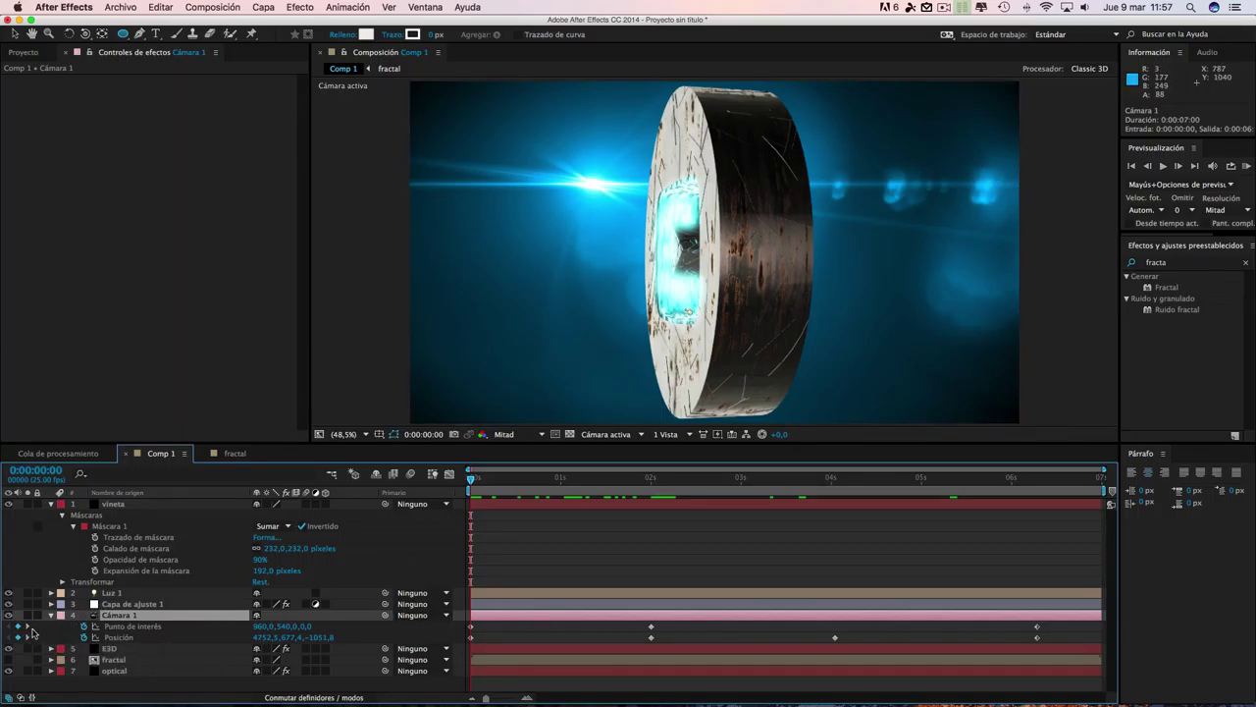
left_click(27, 627)
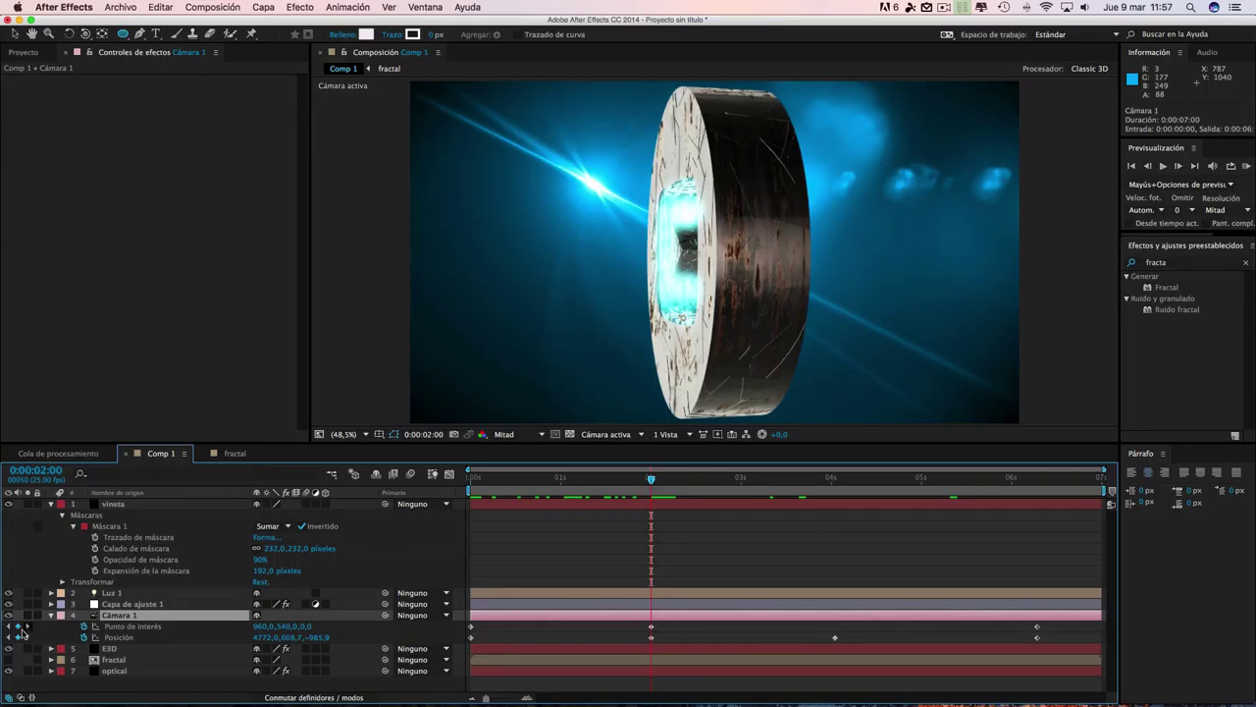
left_click(14, 626)
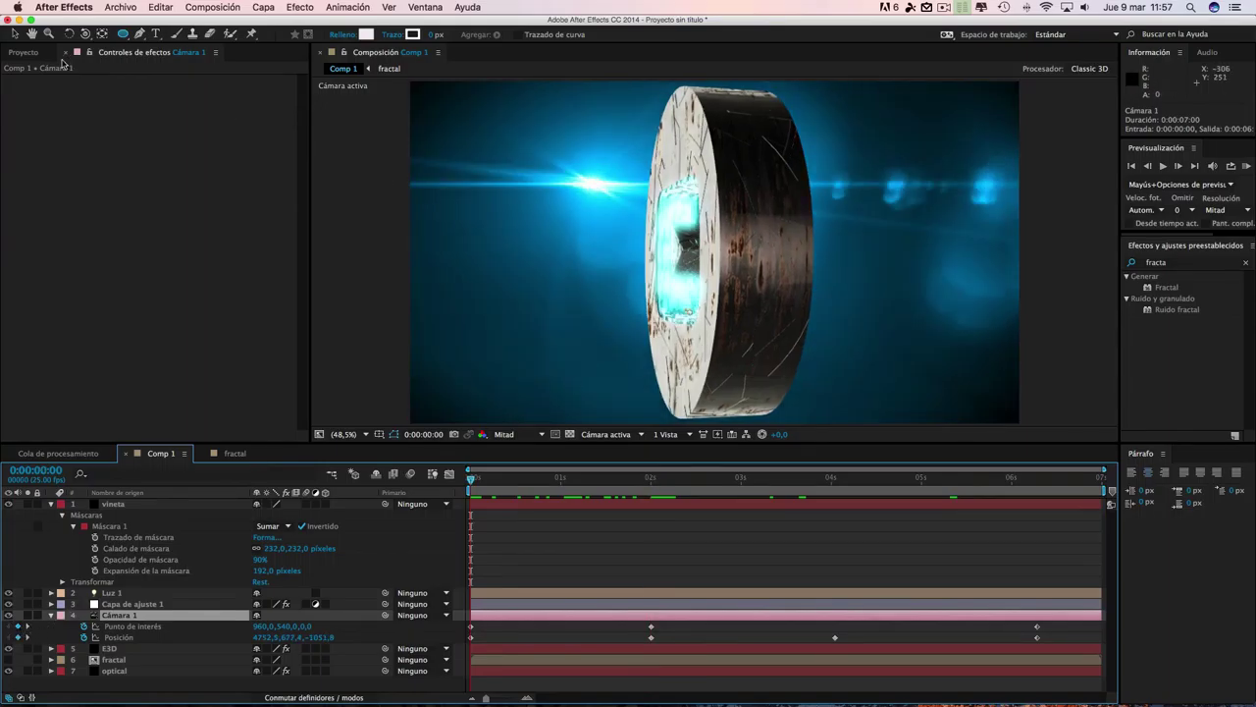
left_click_drag(87, 34, 138, 48)
left_click_drag(763, 287, 628, 305)
left_click(476, 482)
- Review the camera move by playing and scrubbing, then run a RAM preview
key("space")
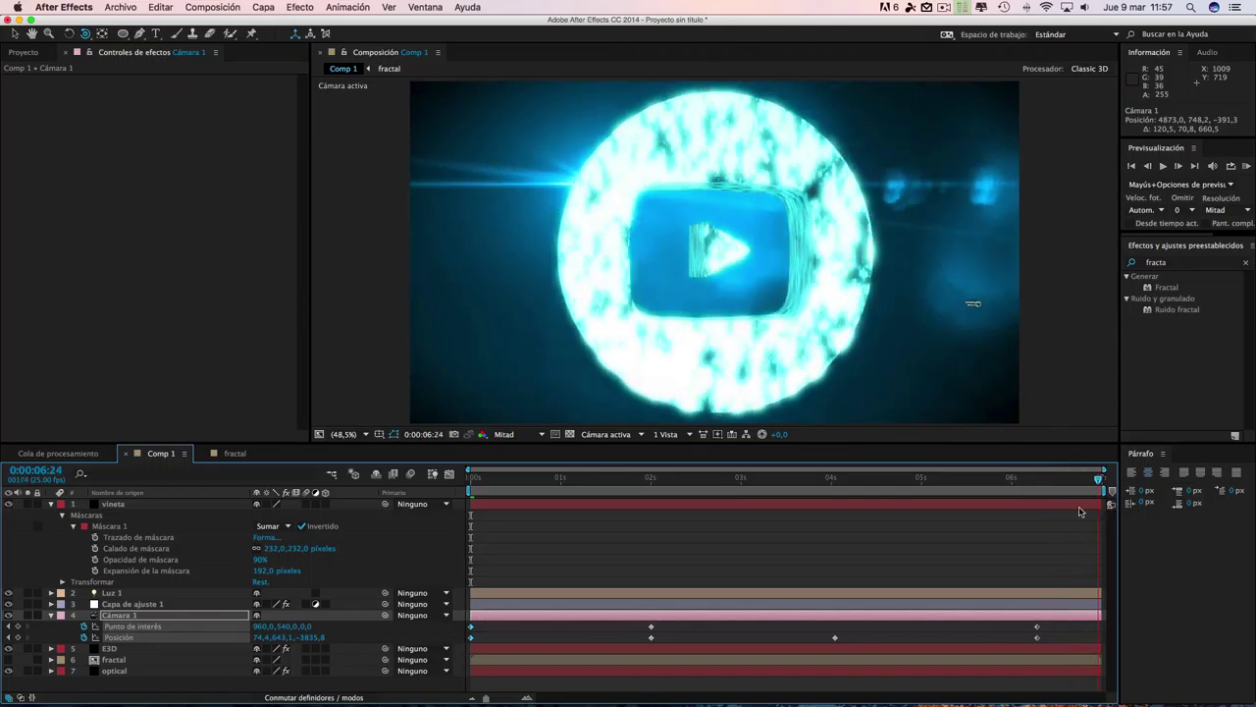
left_click_drag(1009, 511, 928, 507)
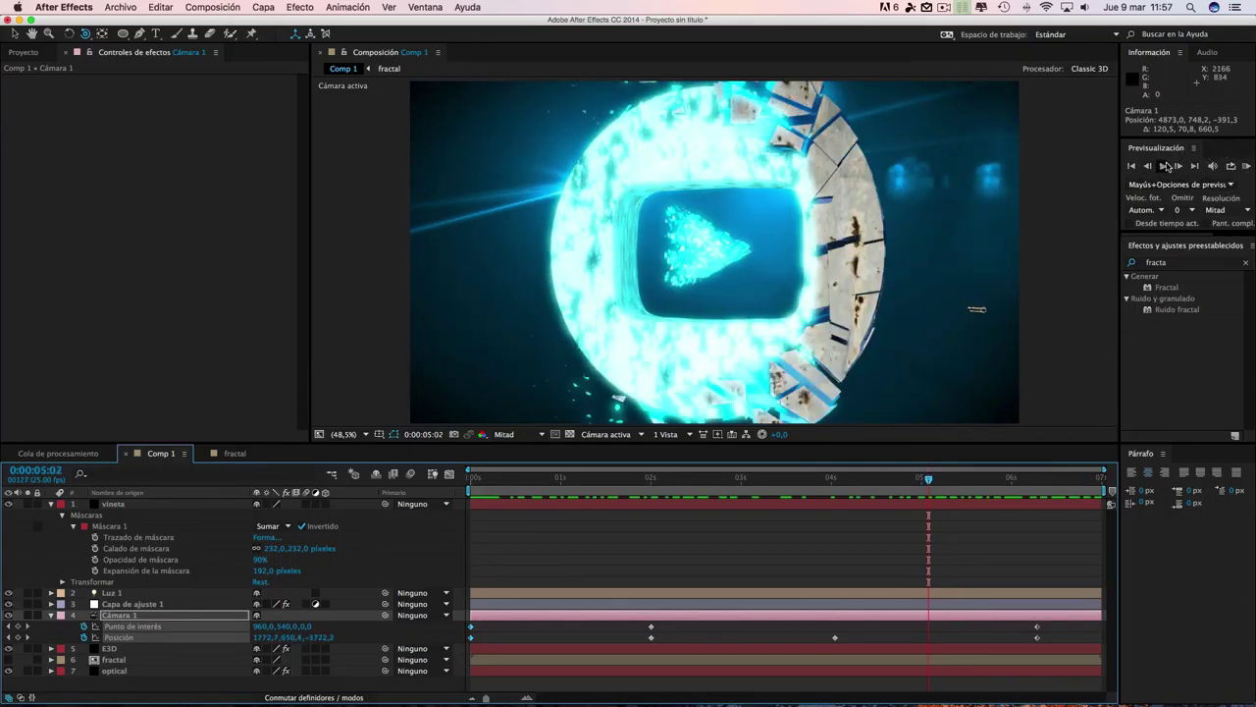
left_click(1247, 167)
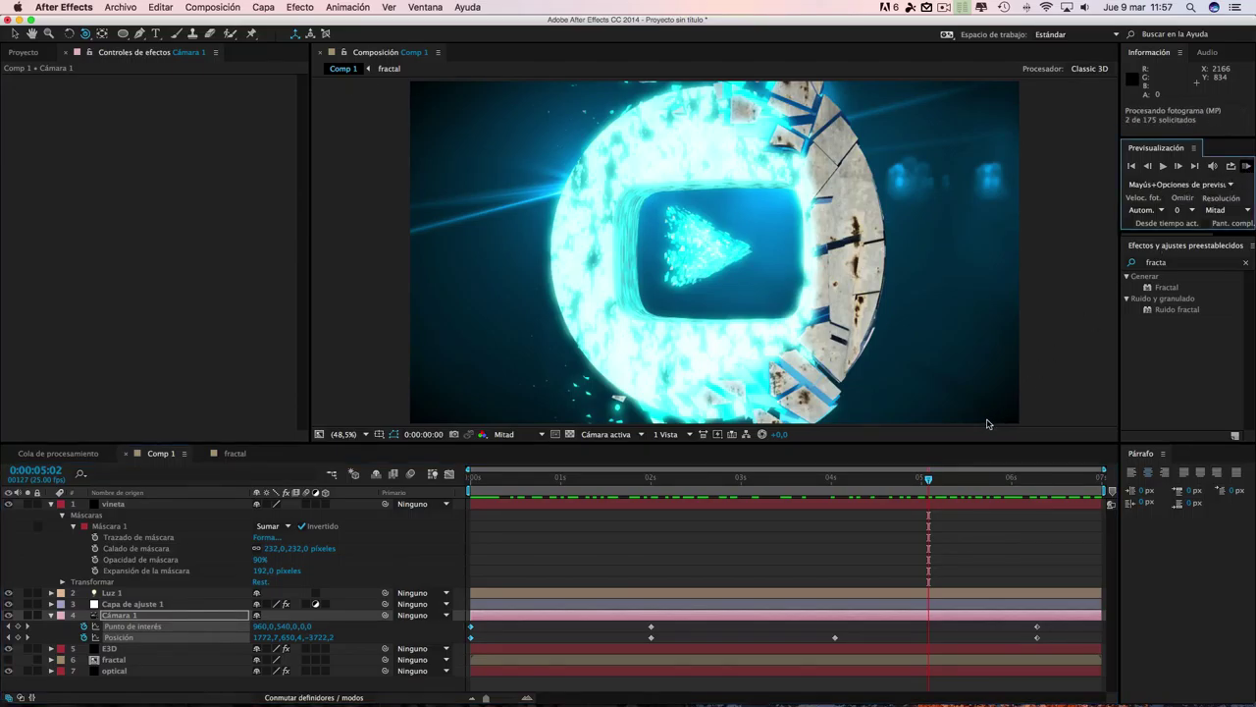